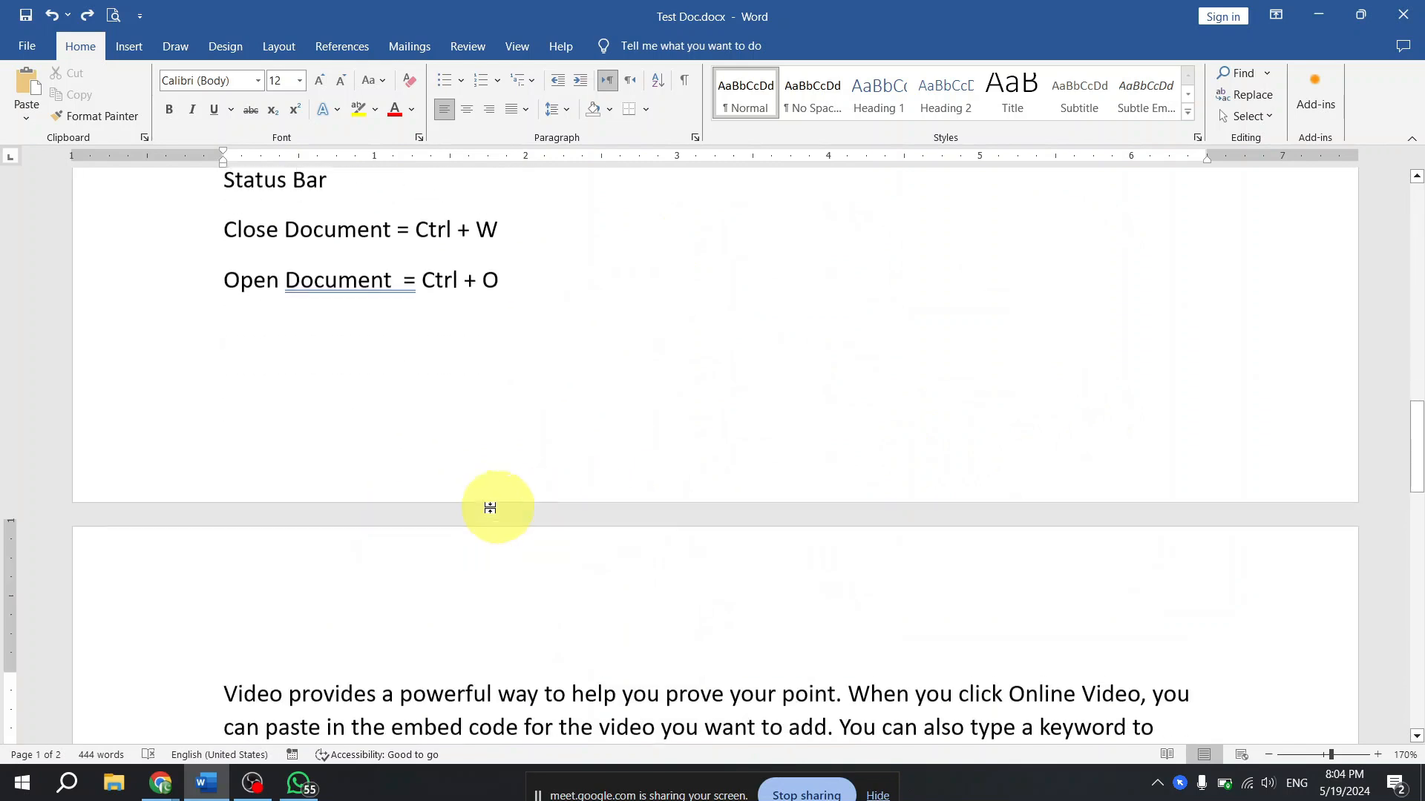
- Turn the five lines from "Horizontal ruler" to "Status Bar" into a numbered list
drag(159, 436, 232, 653)
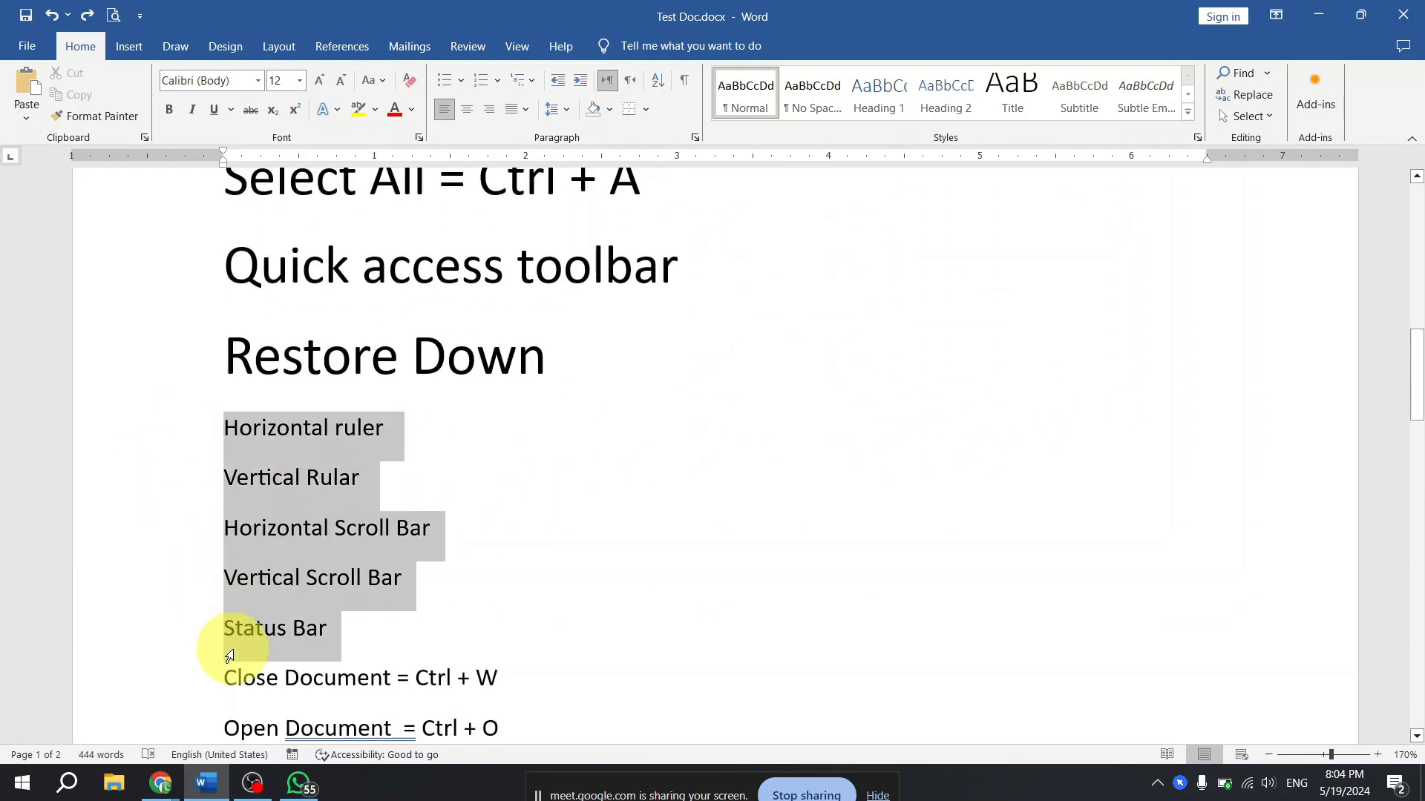
click(478, 82)
- Try applying default bullets from the Vertical Rular item of the numbered list, and undo the change
drag(300, 464, 439, 464)
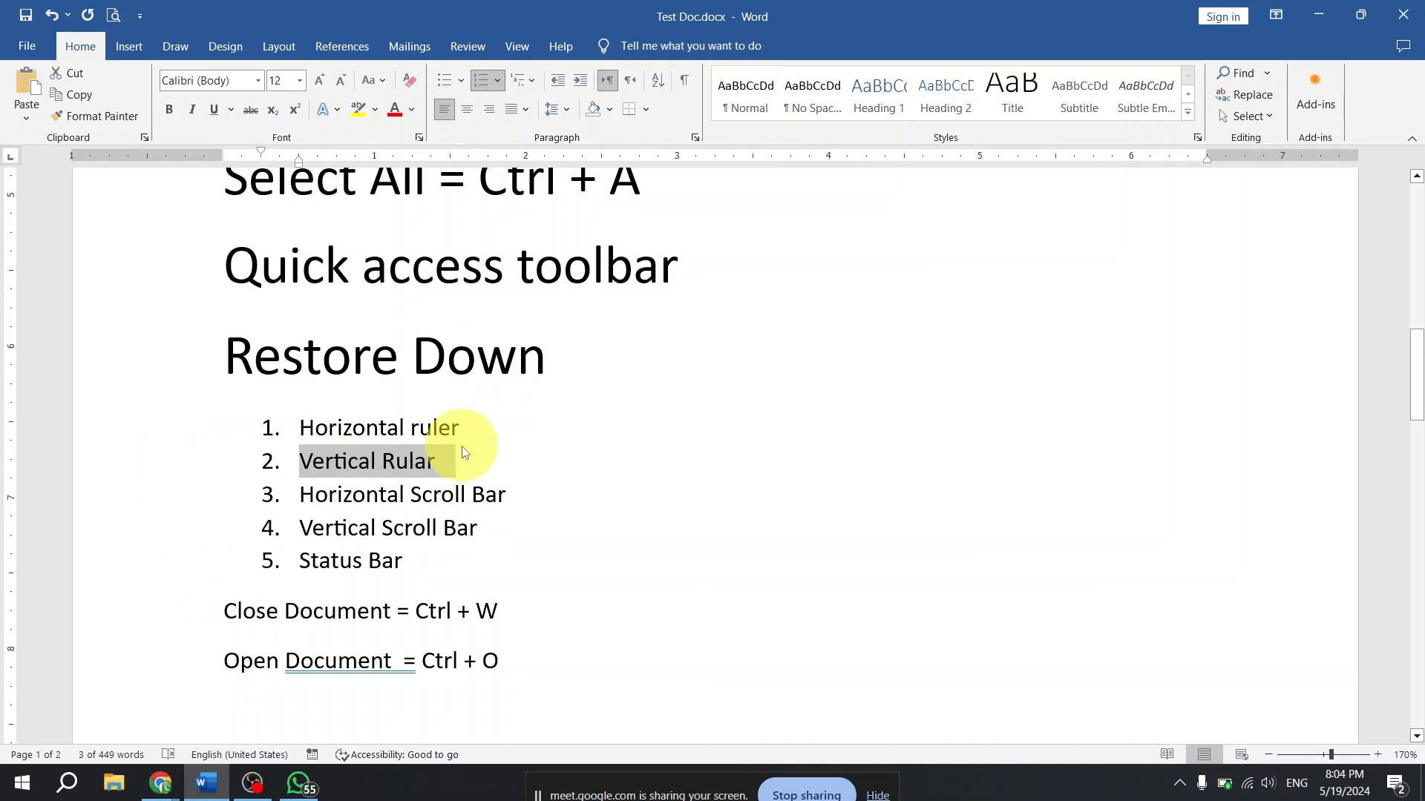
click(491, 460)
click(446, 82)
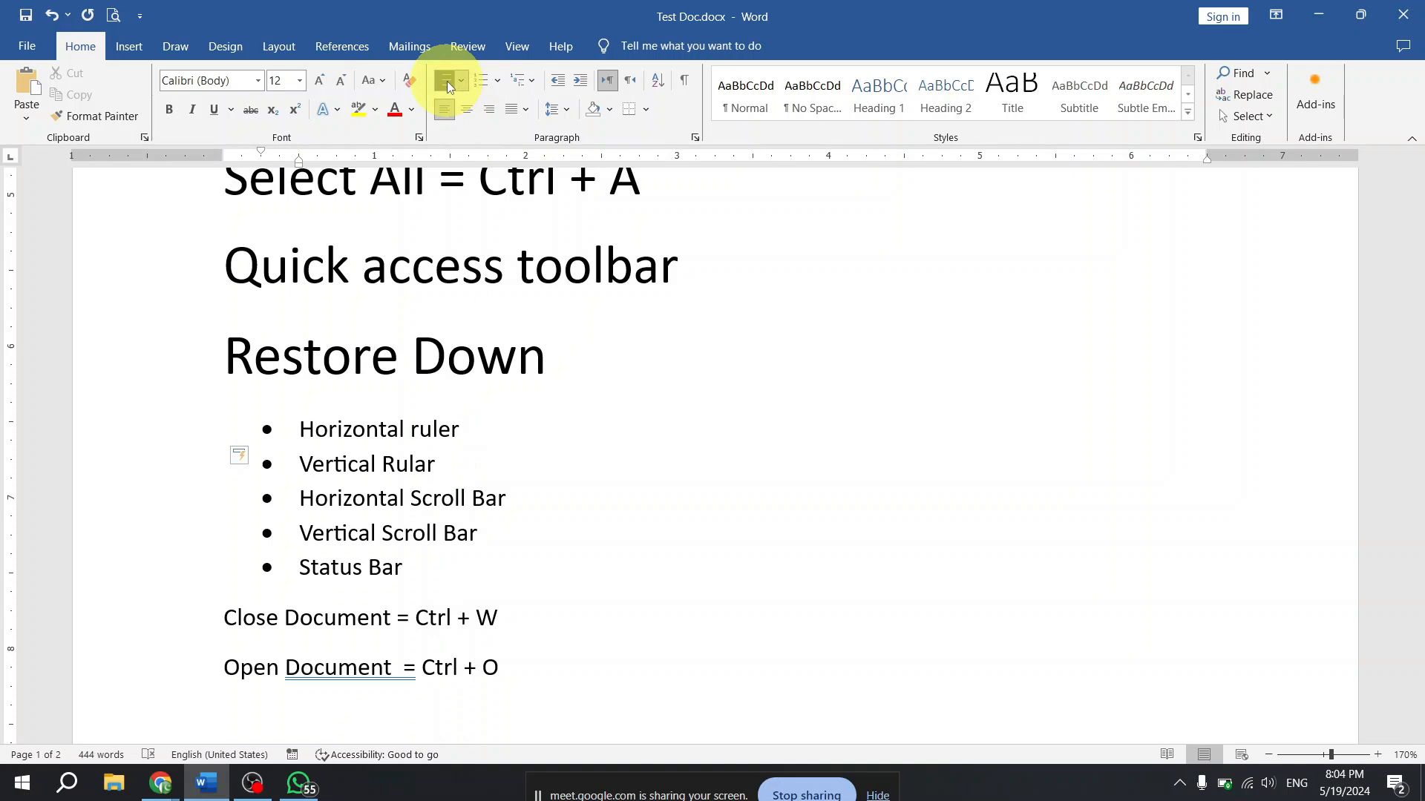
key(ctrl+z)
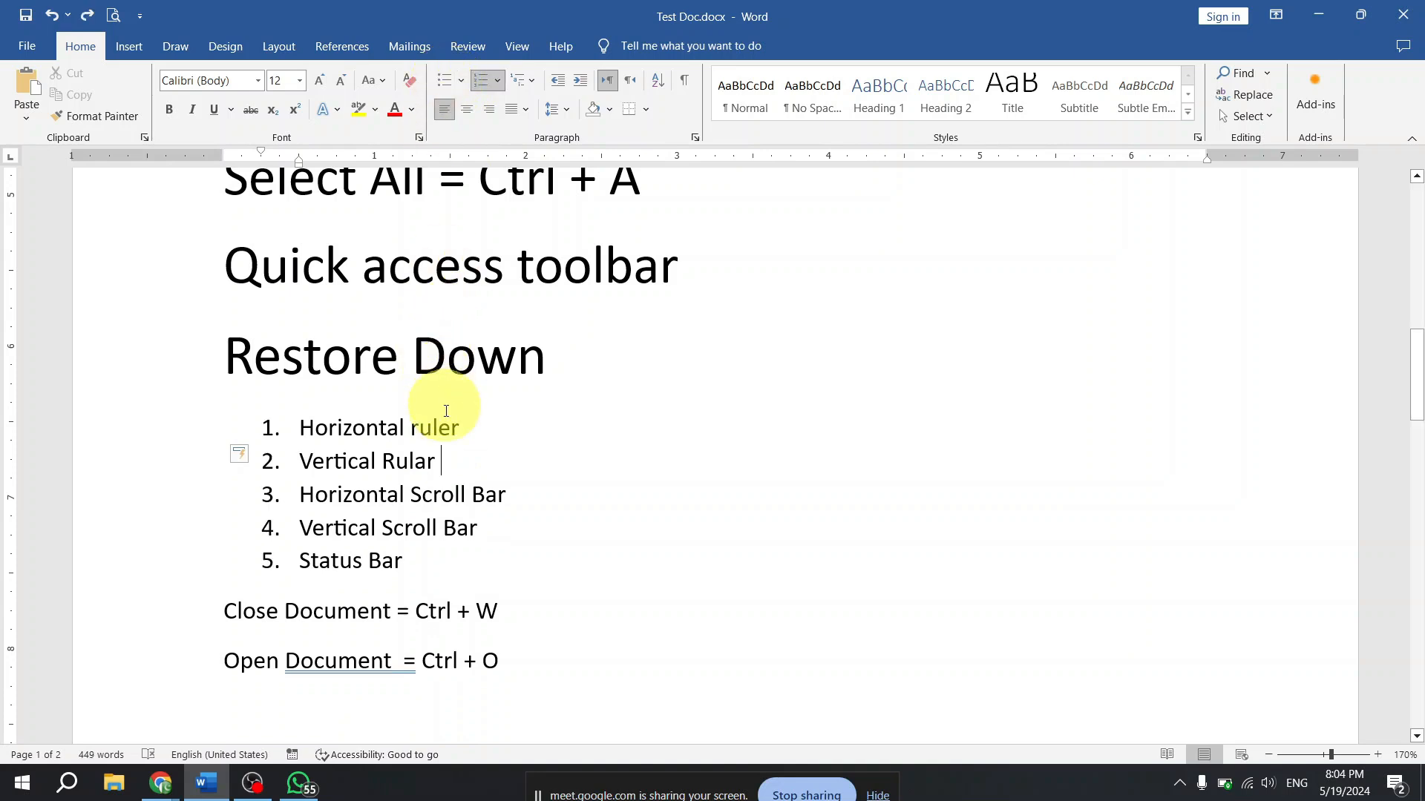
- Demote the Vertical Rular item one list level and try the black circled 2 bullet followed by the solid round bullet
click(296, 469)
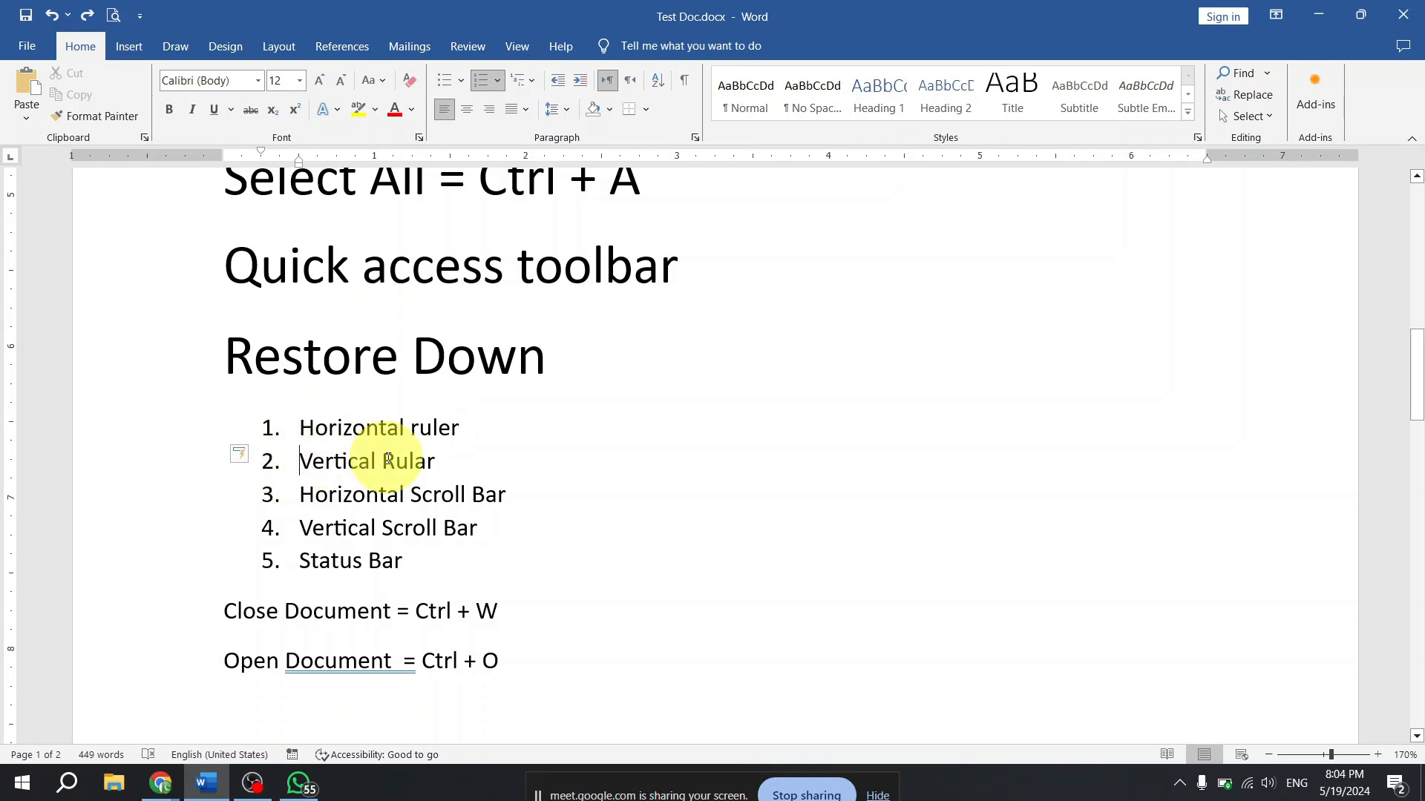
key(Tab)
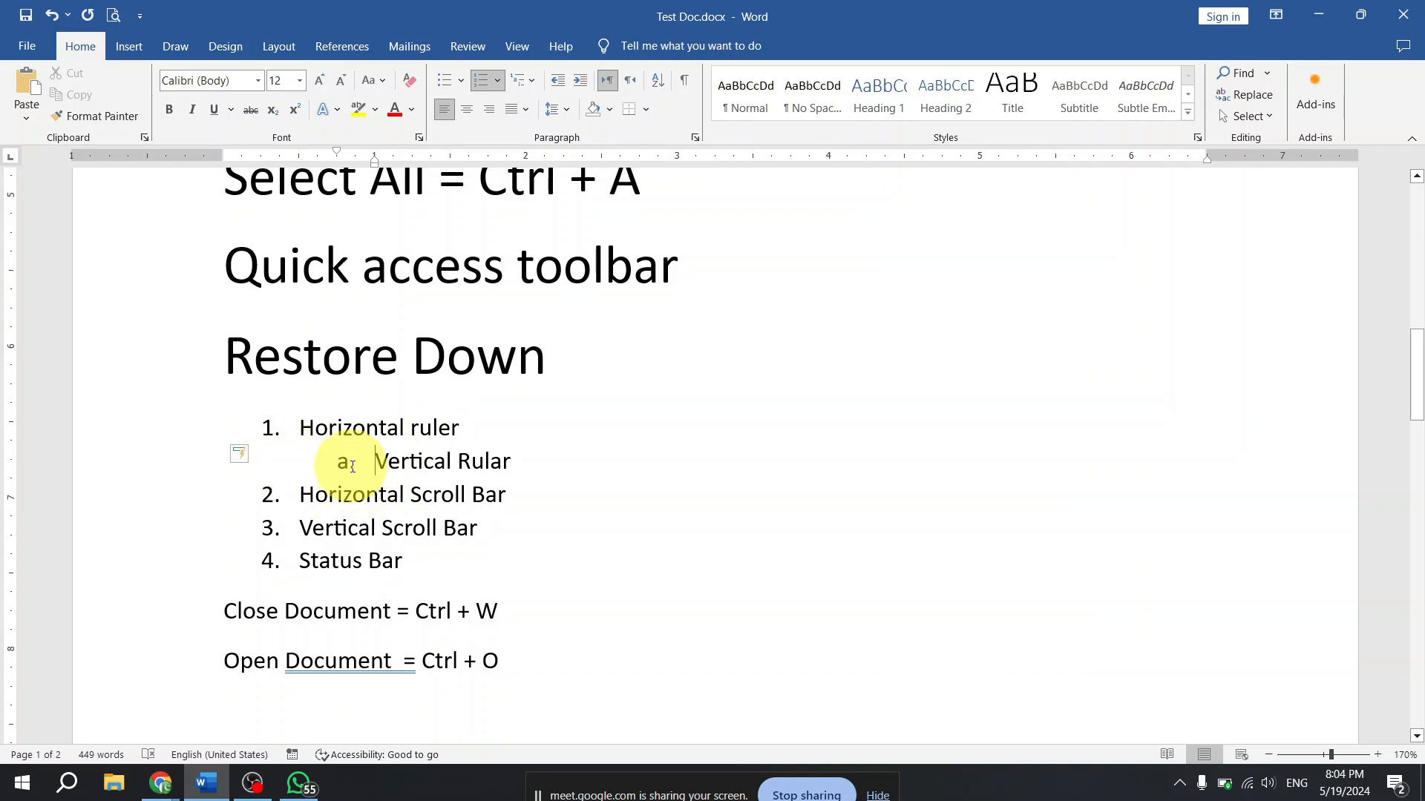
click(461, 84)
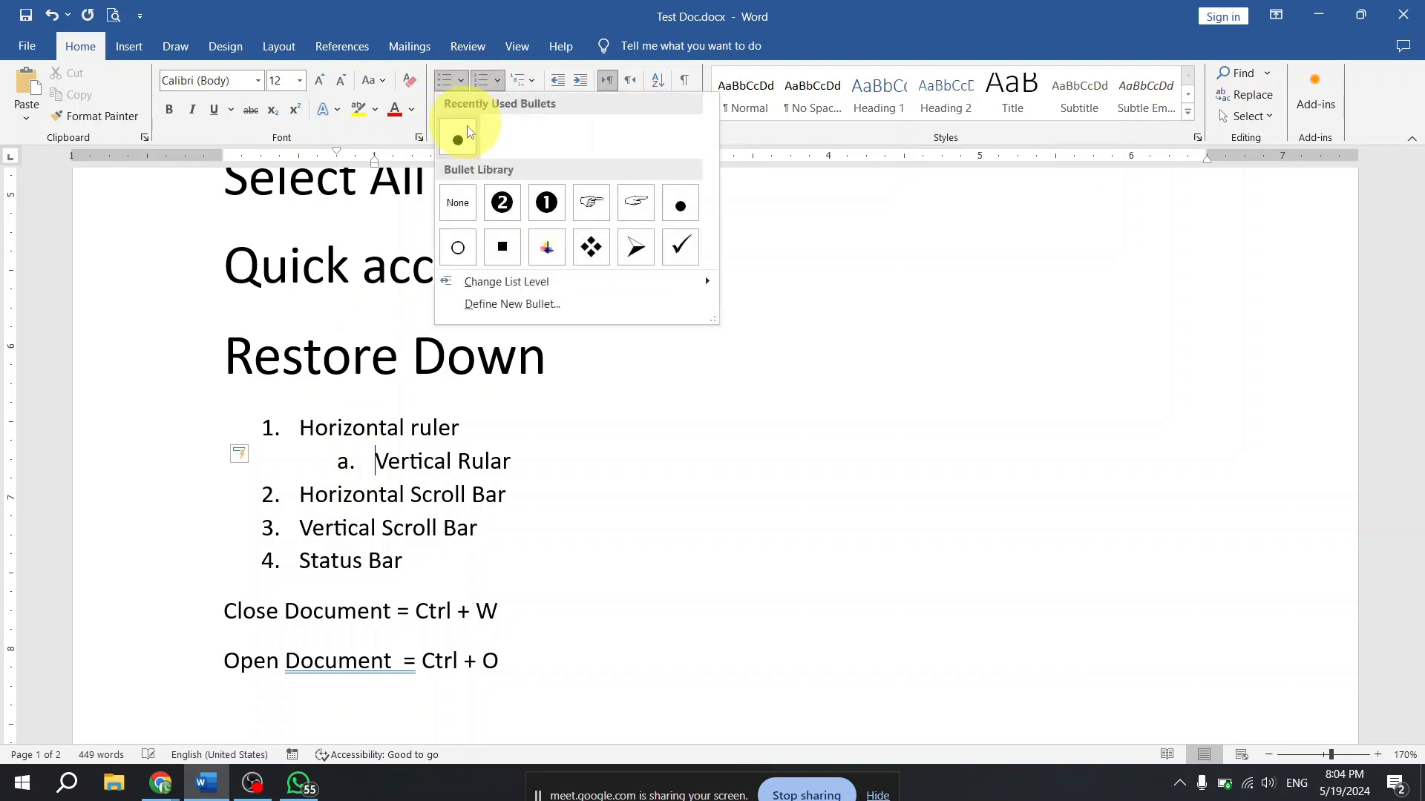
click(491, 207)
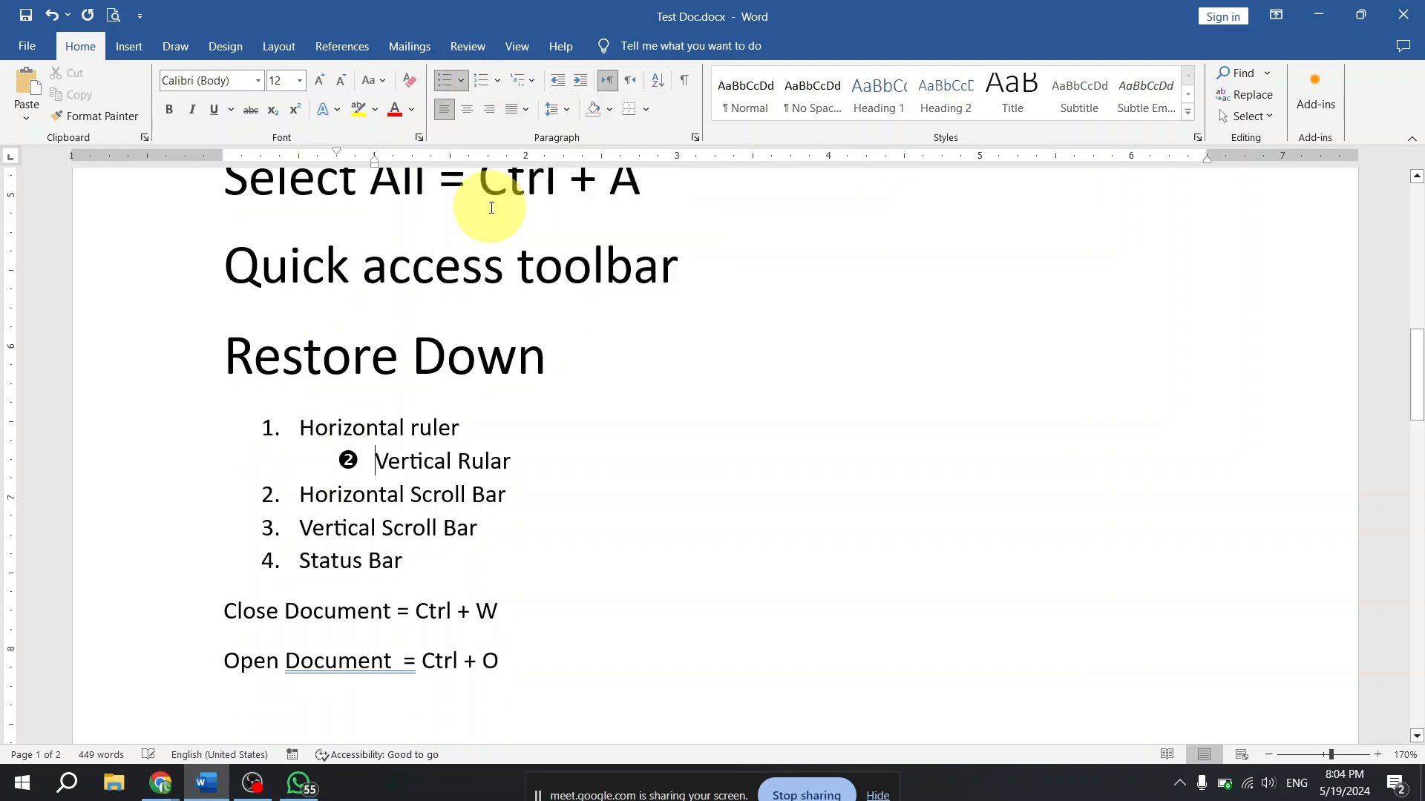
click(460, 81)
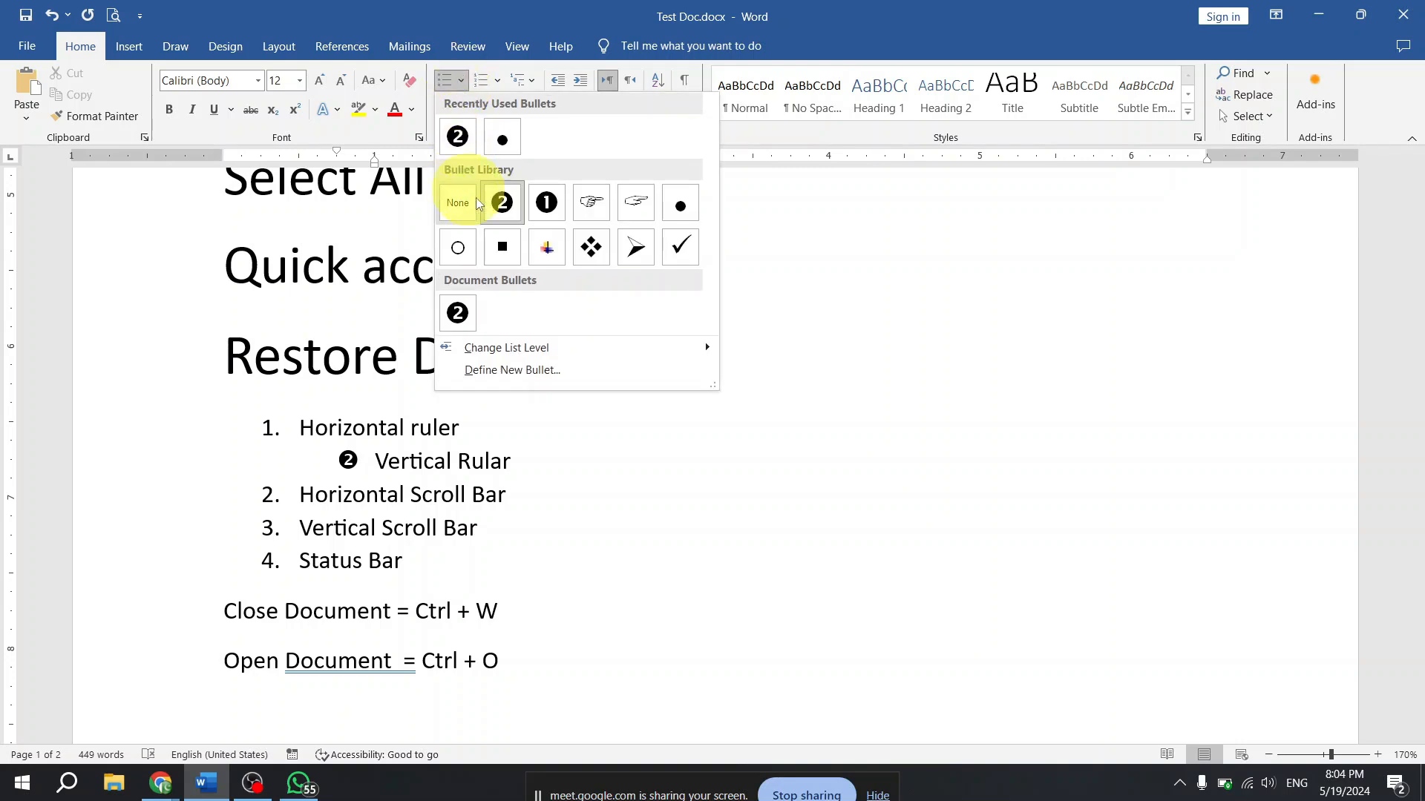
click(500, 141)
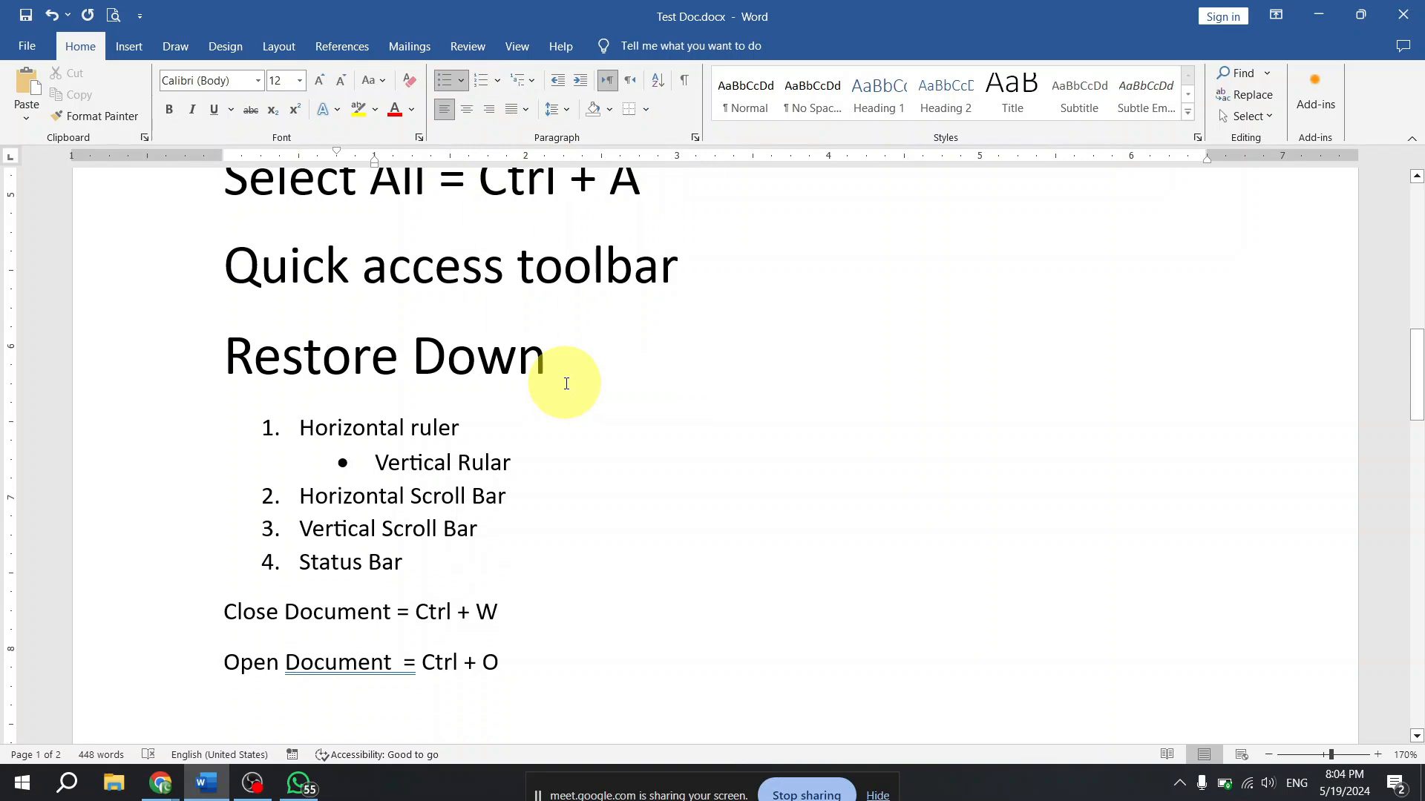
- Undo both bullet changes and the demotion of the Vertical Rular item
key(ctrl+z)
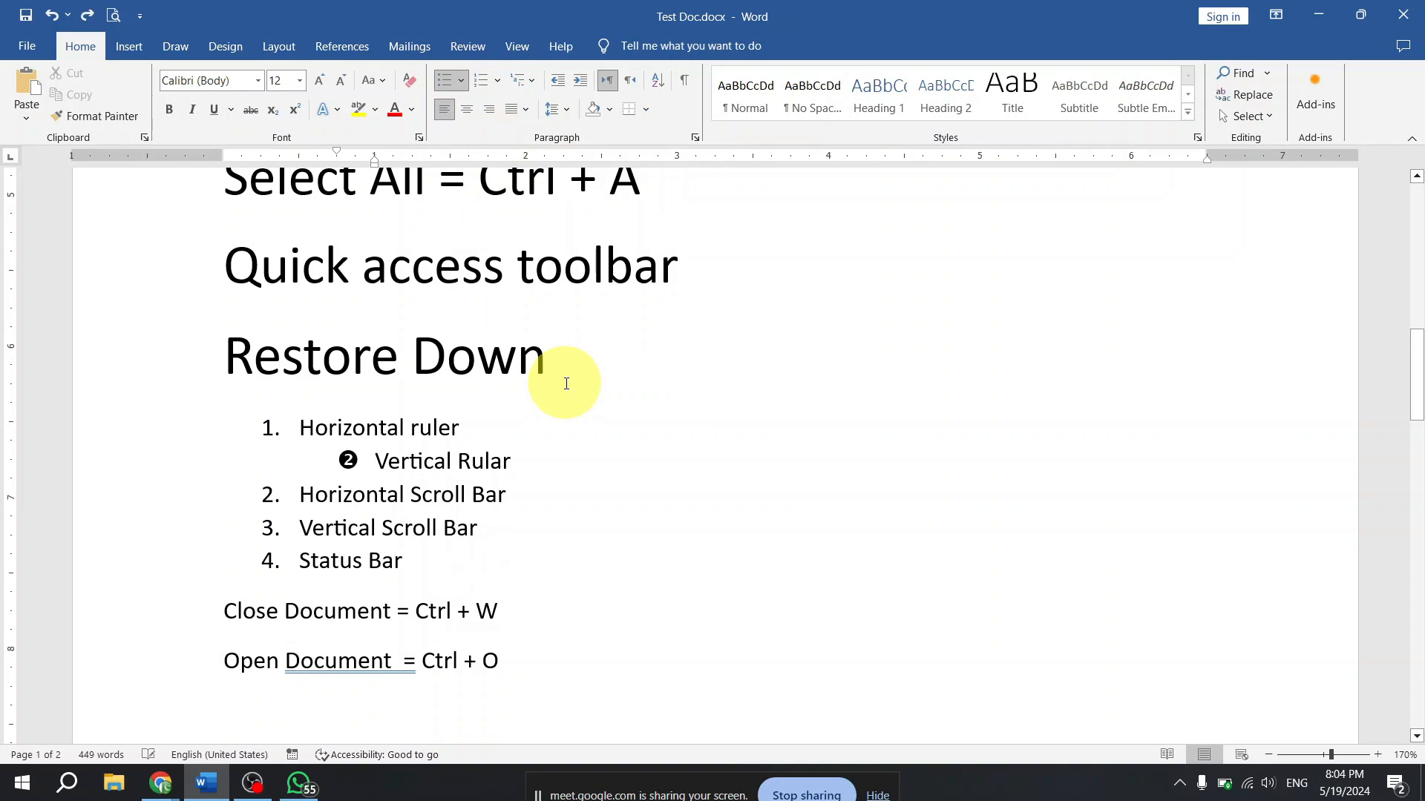
key(ctrl+z)
key(ctrl+z)
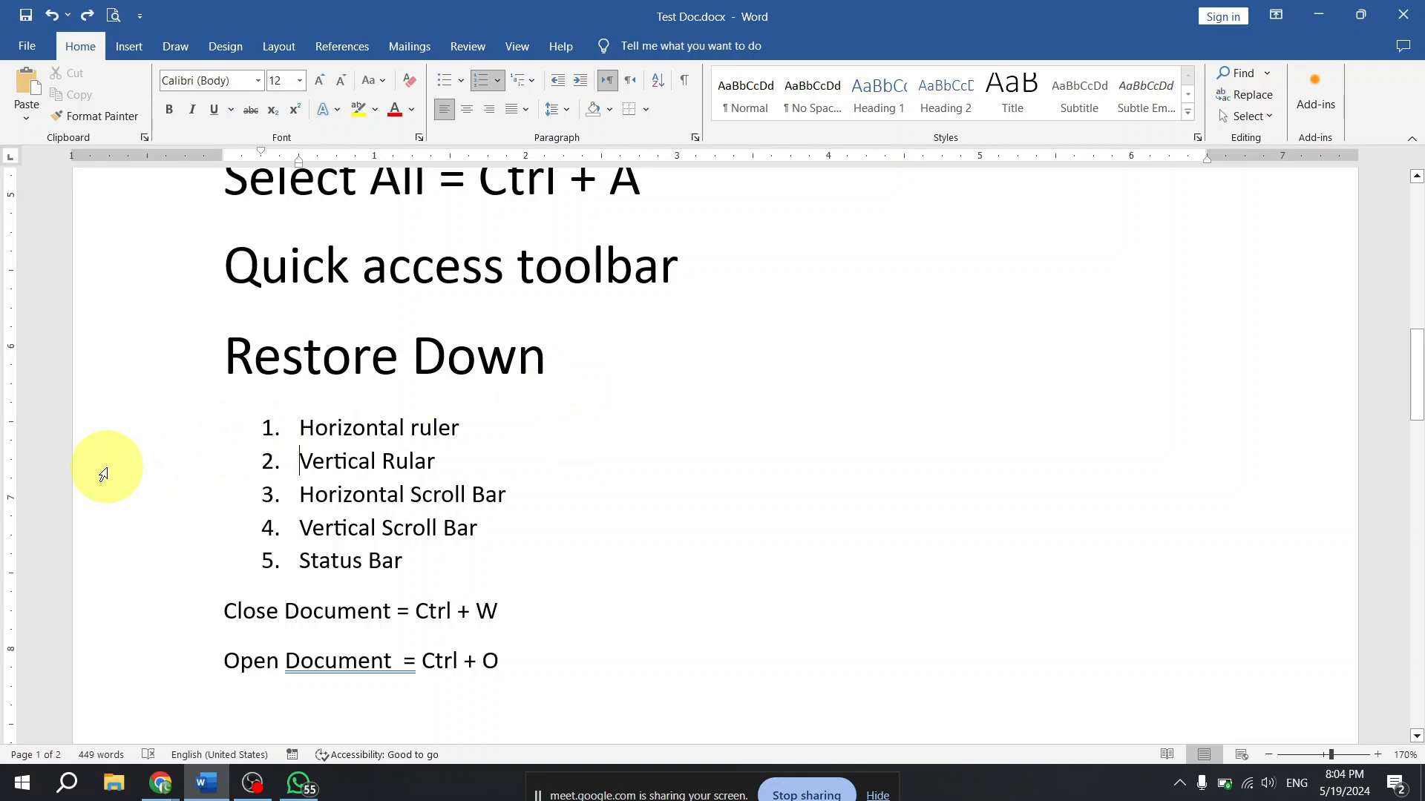
click(104, 475)
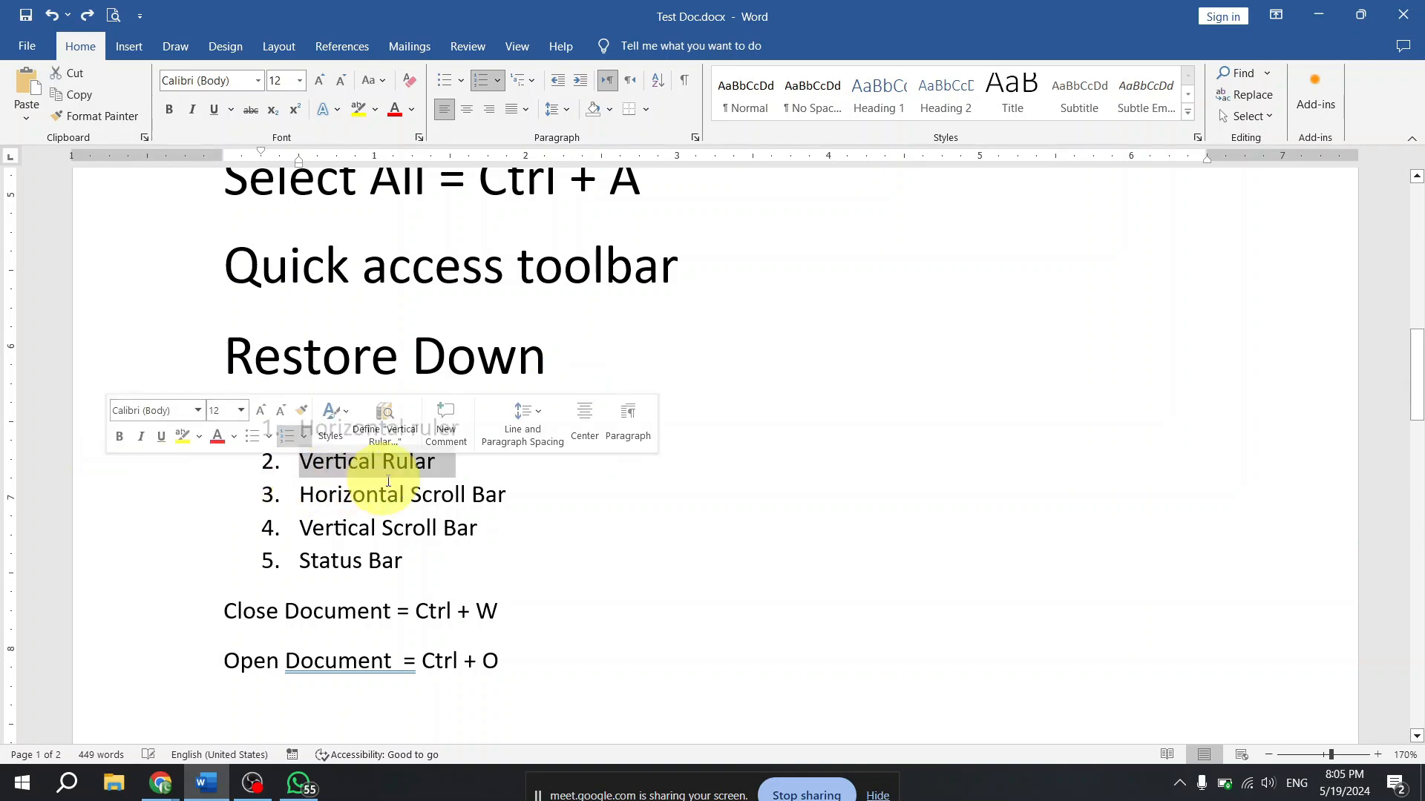
click(359, 457)
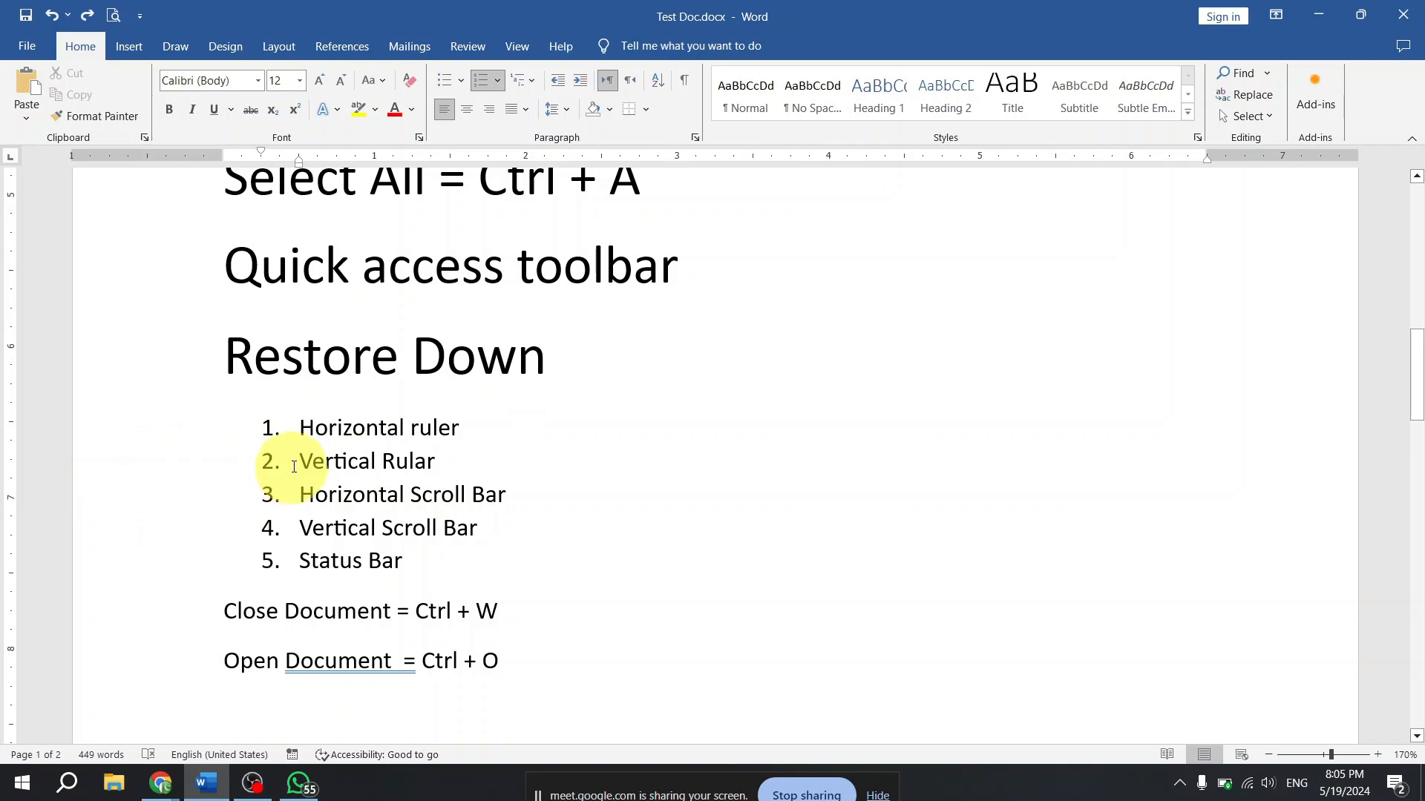
click(164, 465)
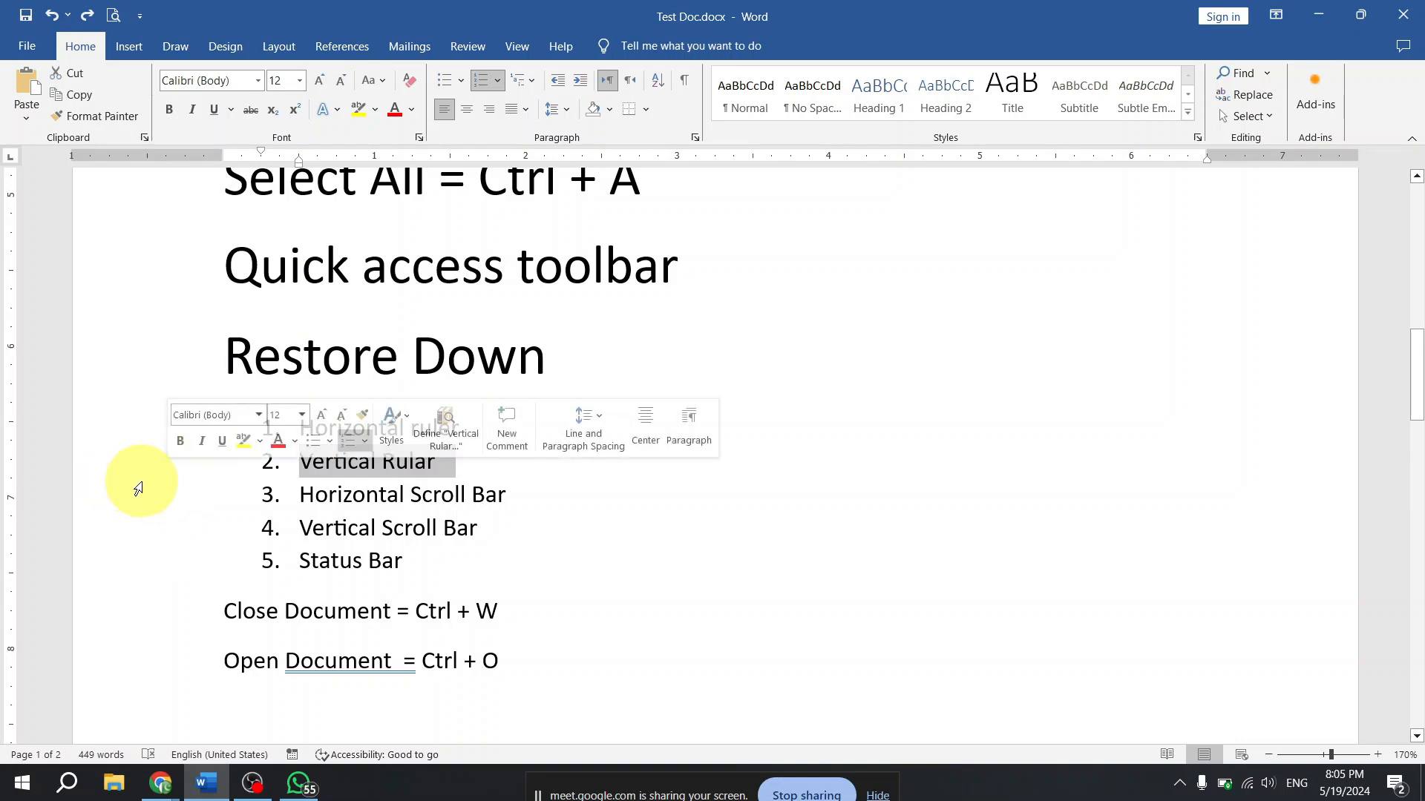
click(104, 486)
click(465, 509)
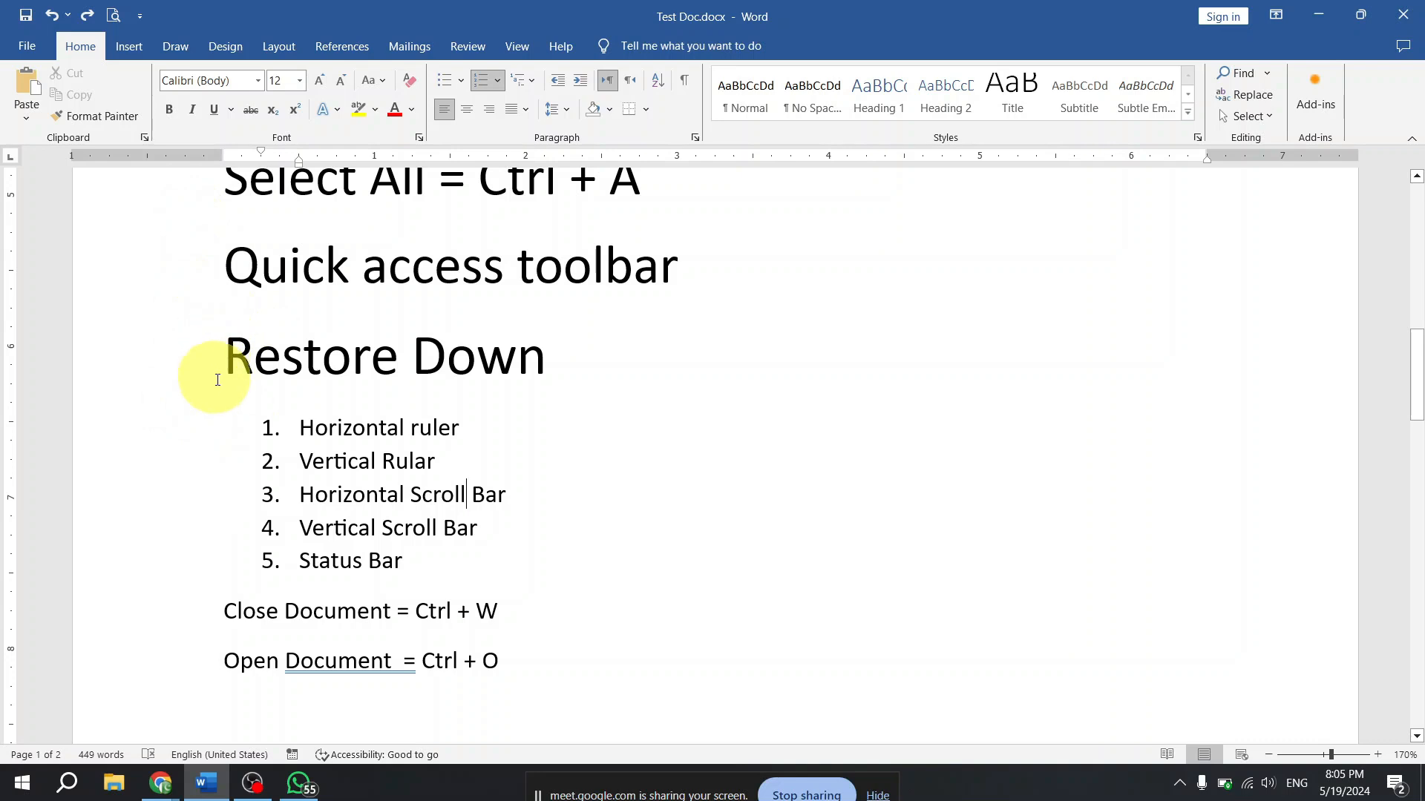
drag(299, 460, 444, 462)
click(340, 463)
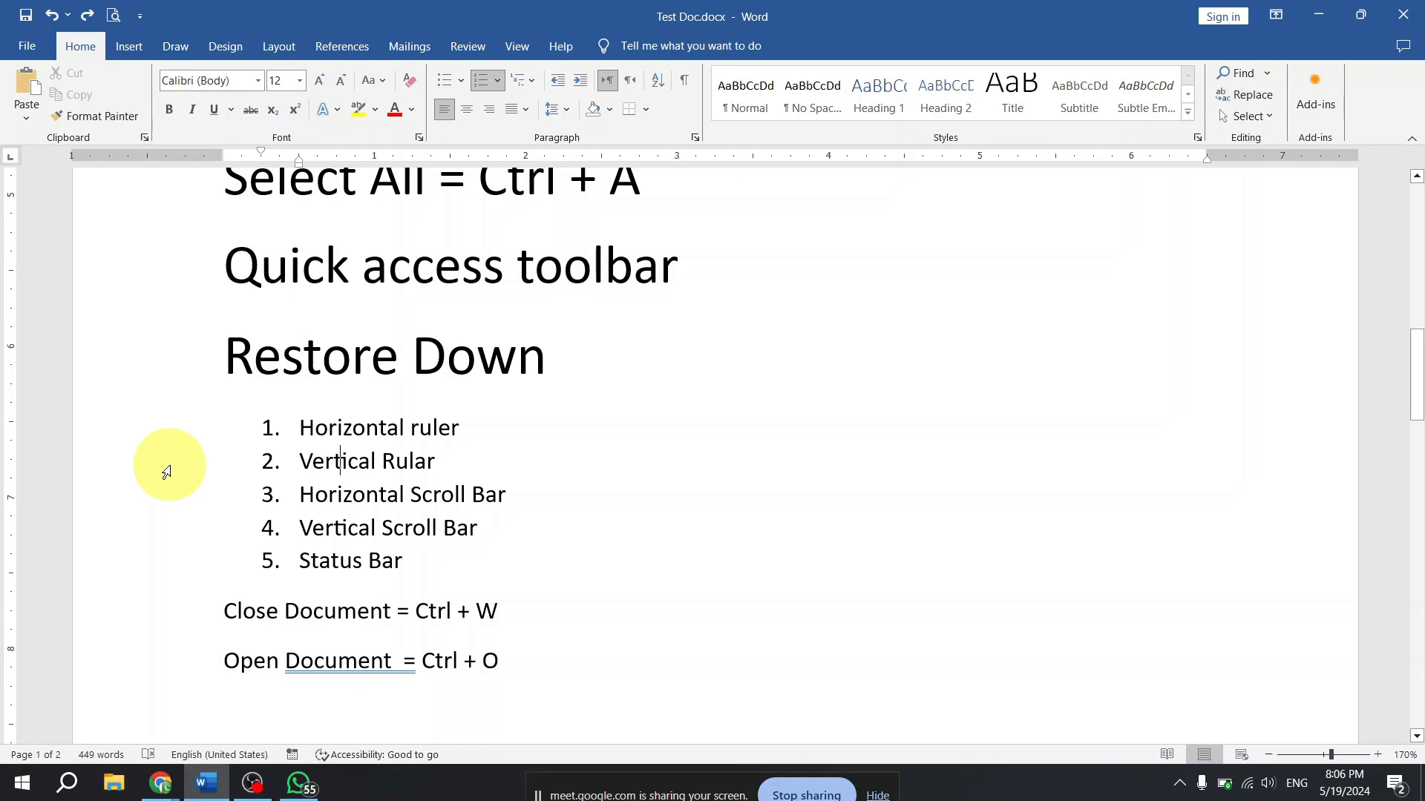
click(166, 472)
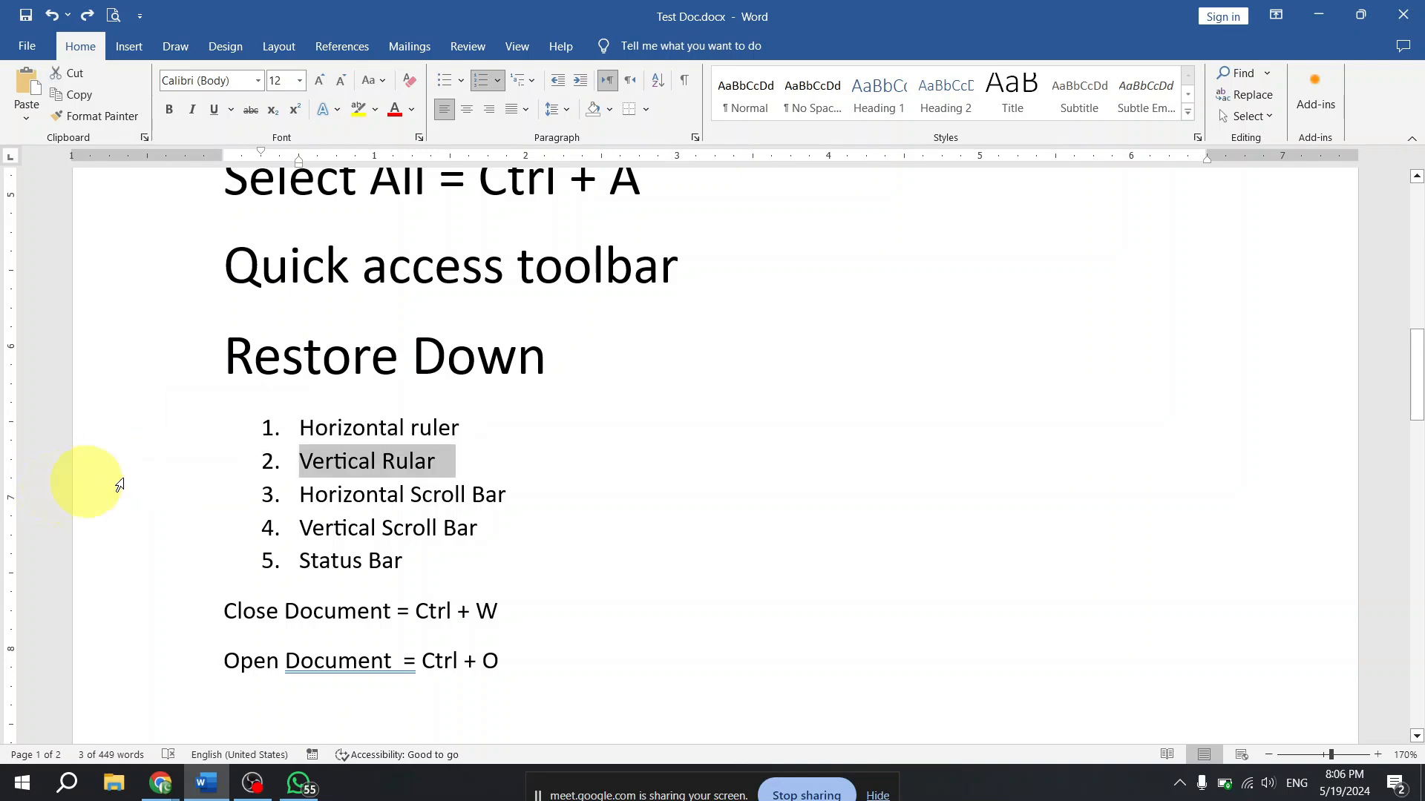
click(380, 465)
click(160, 469)
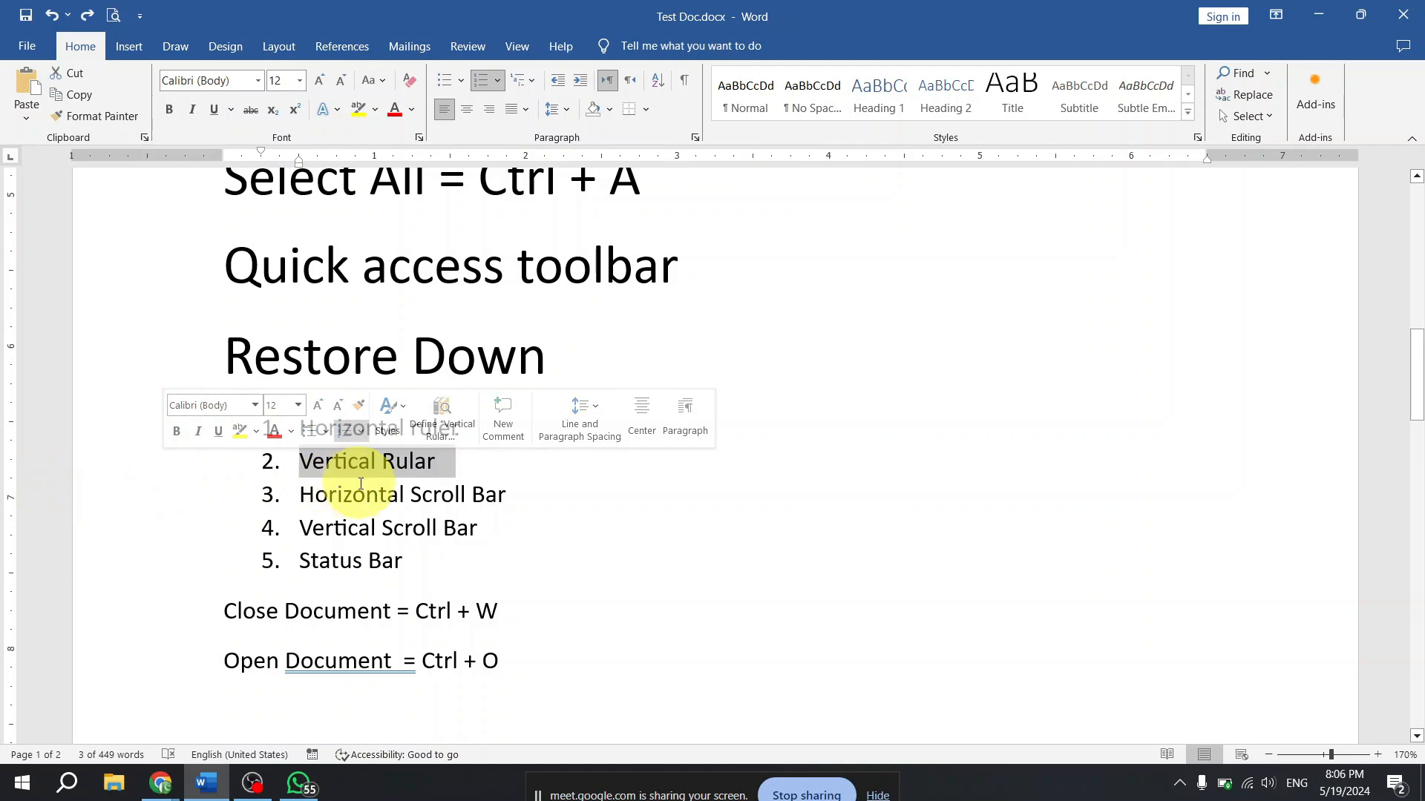
click(371, 481)
click(130, 460)
click(383, 481)
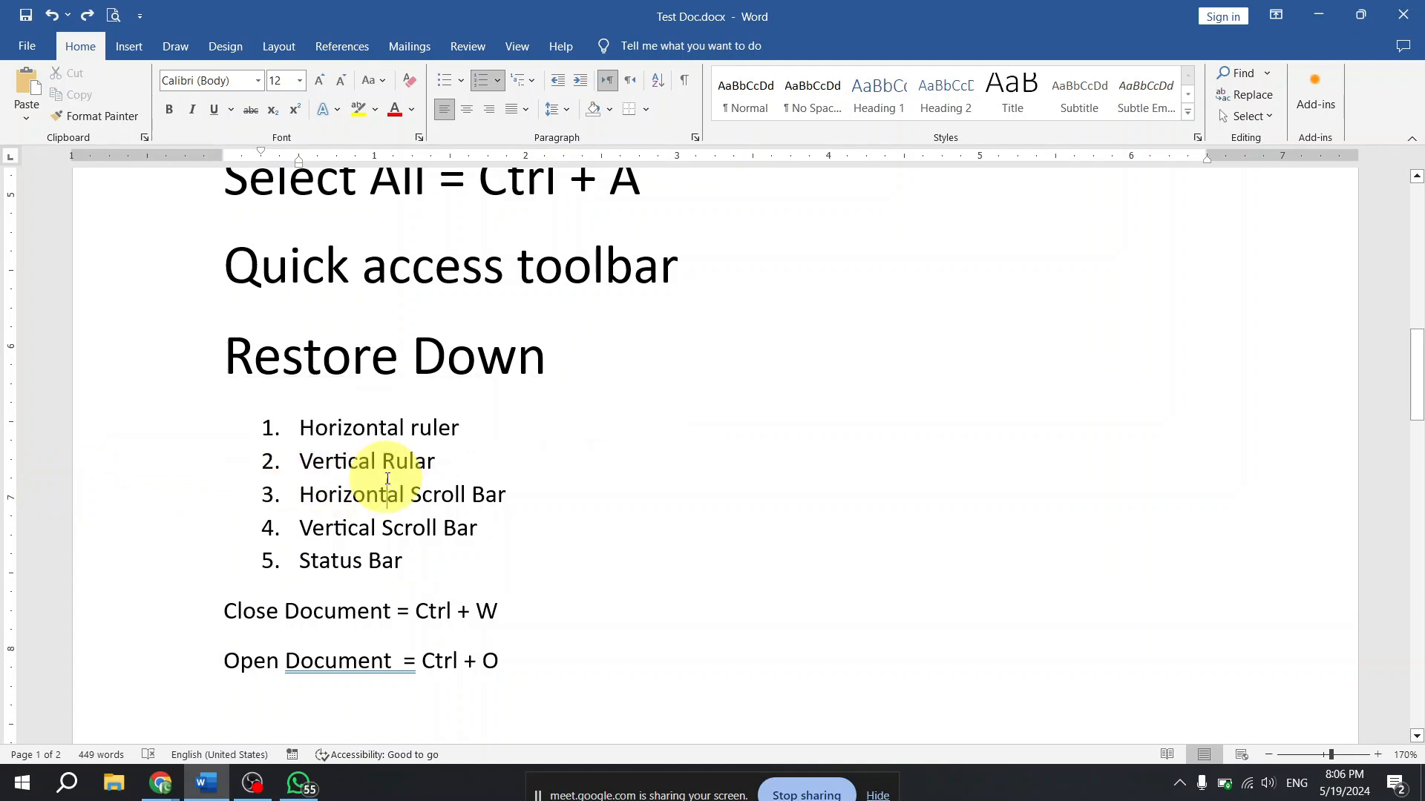
click(117, 457)
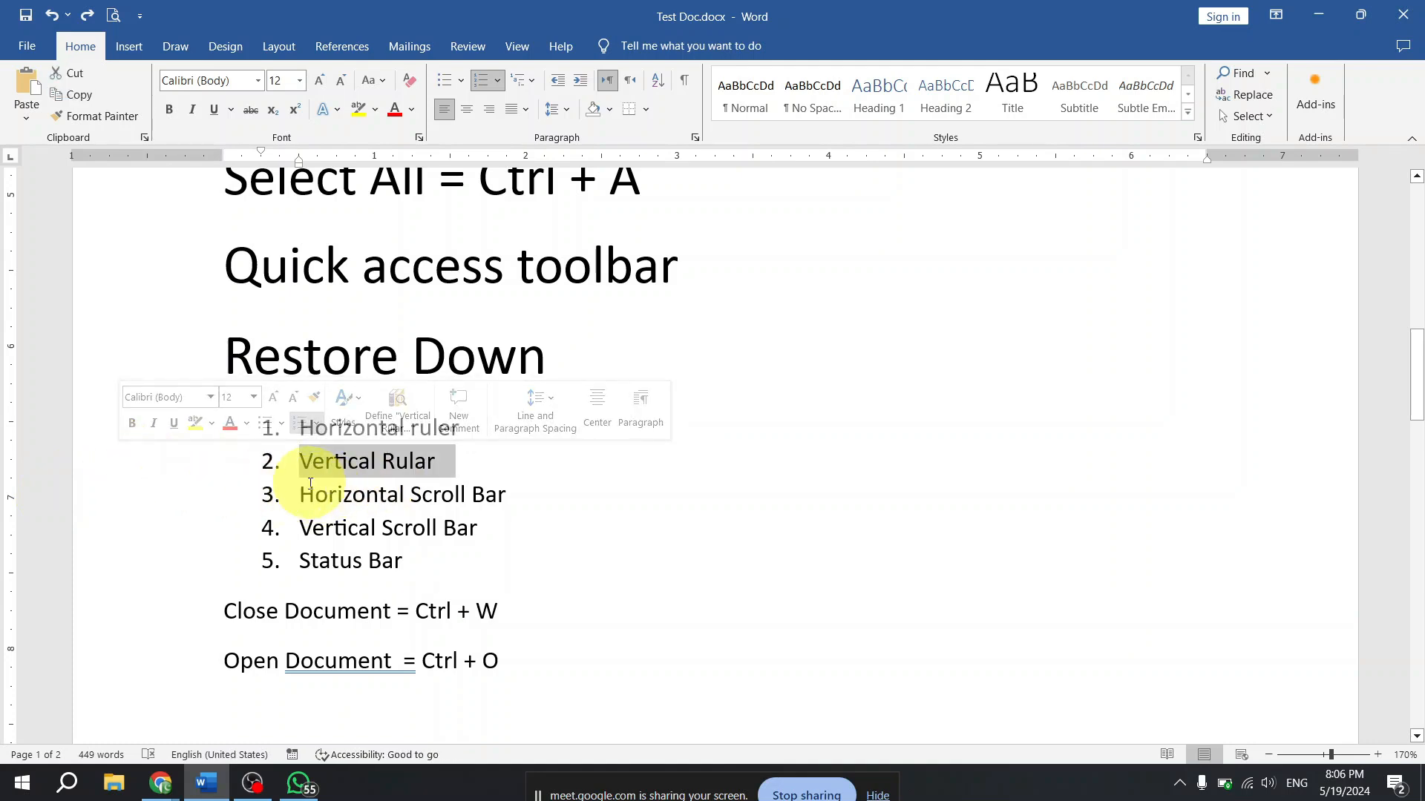
click(284, 456)
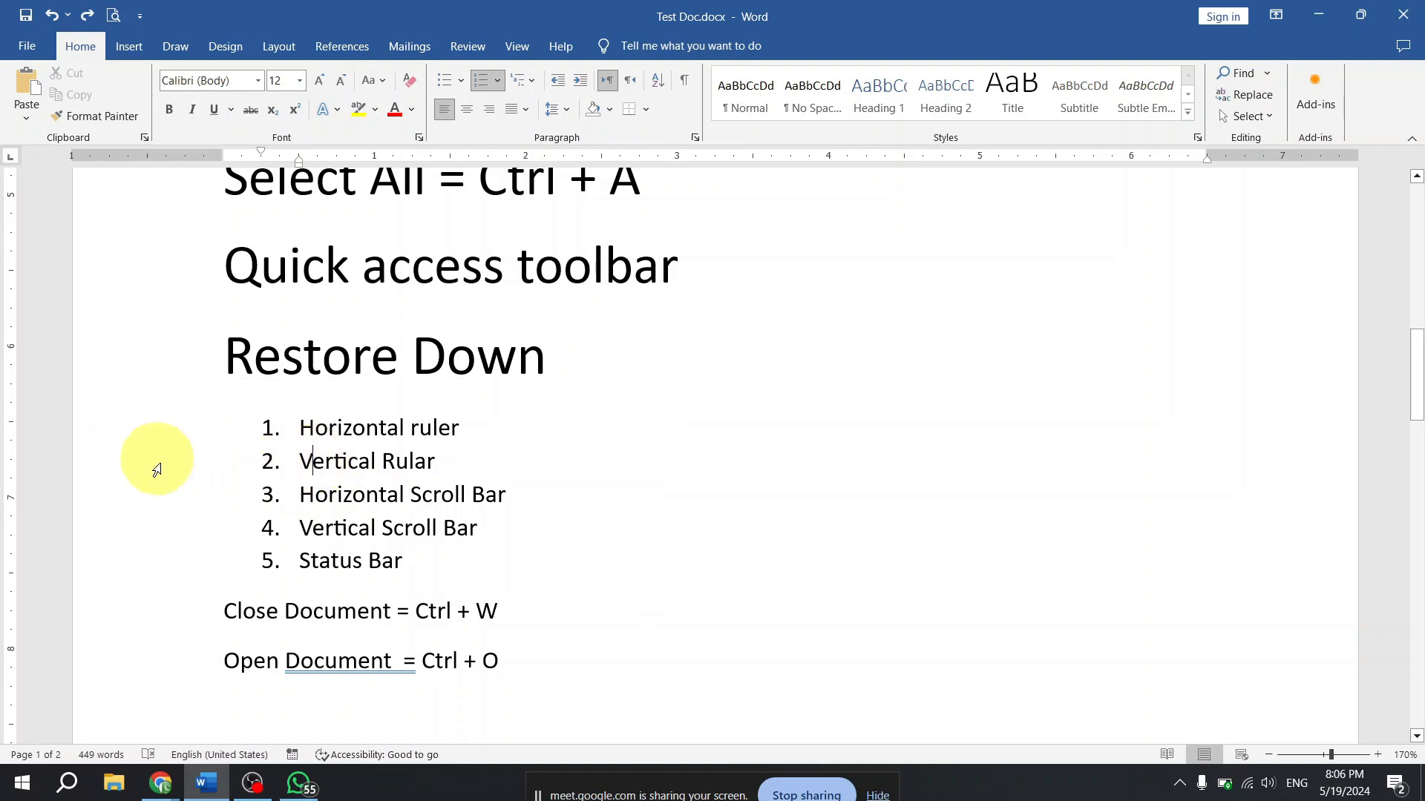
- Replace the number of only the Vertical Rular item with a solid round bullet
click(164, 477)
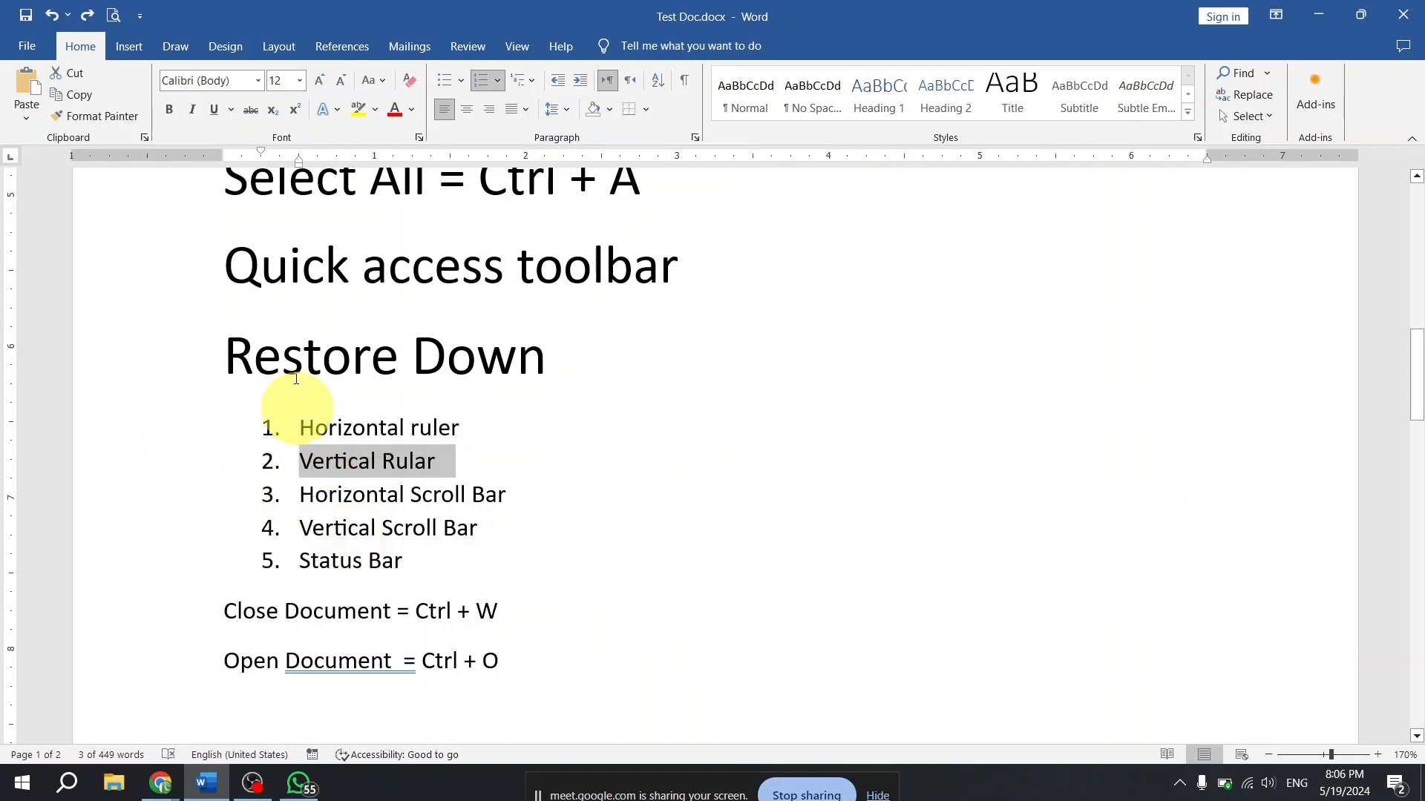
click(461, 80)
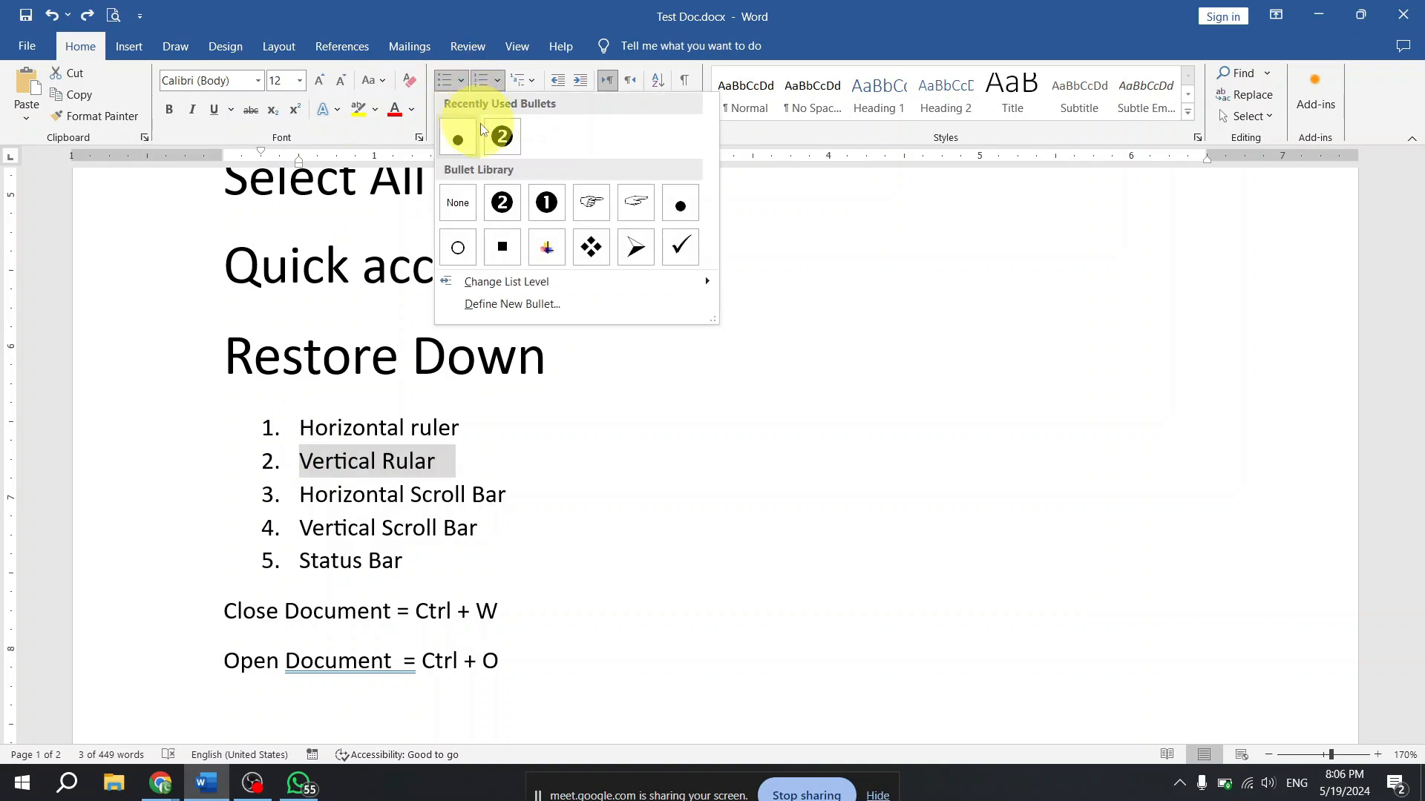
click(456, 138)
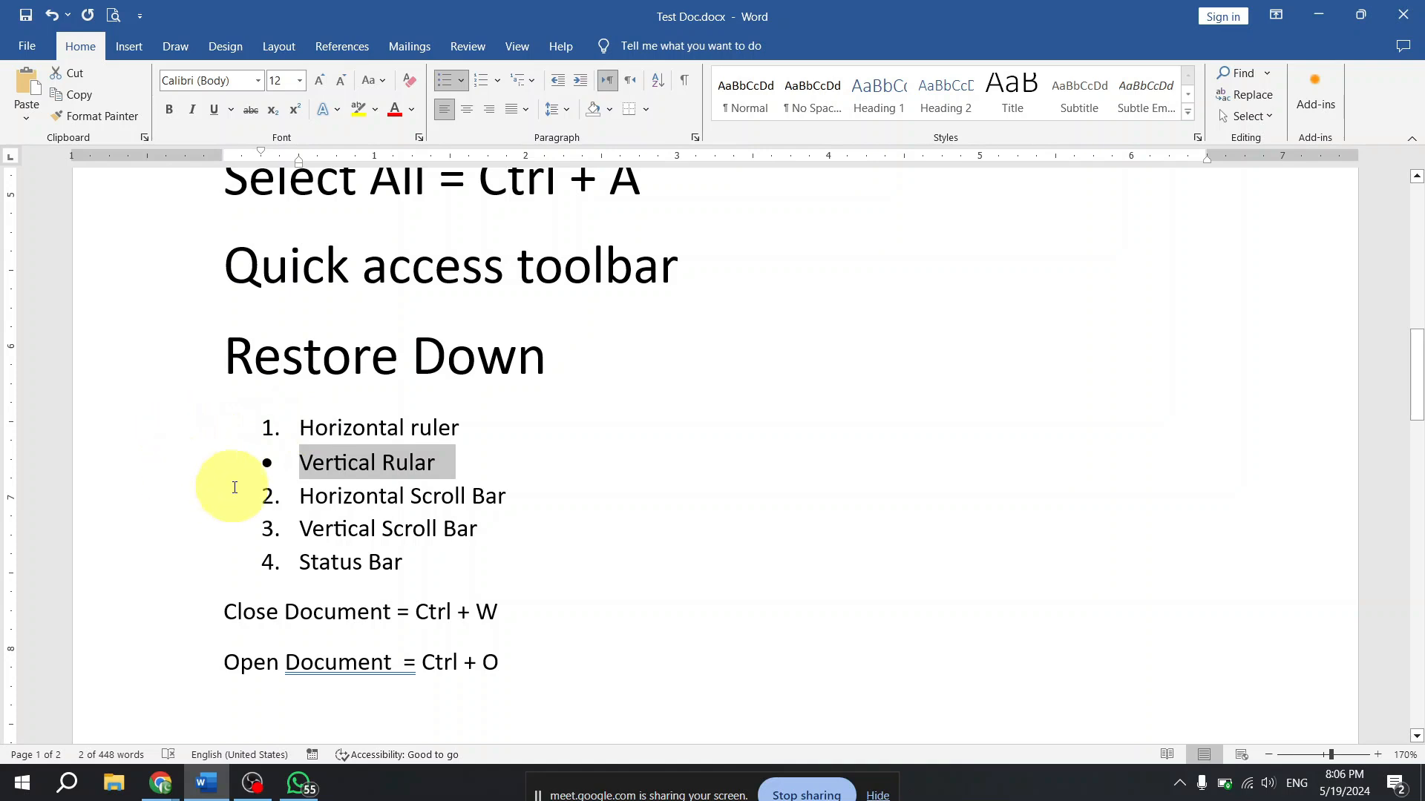
right_click(174, 439)
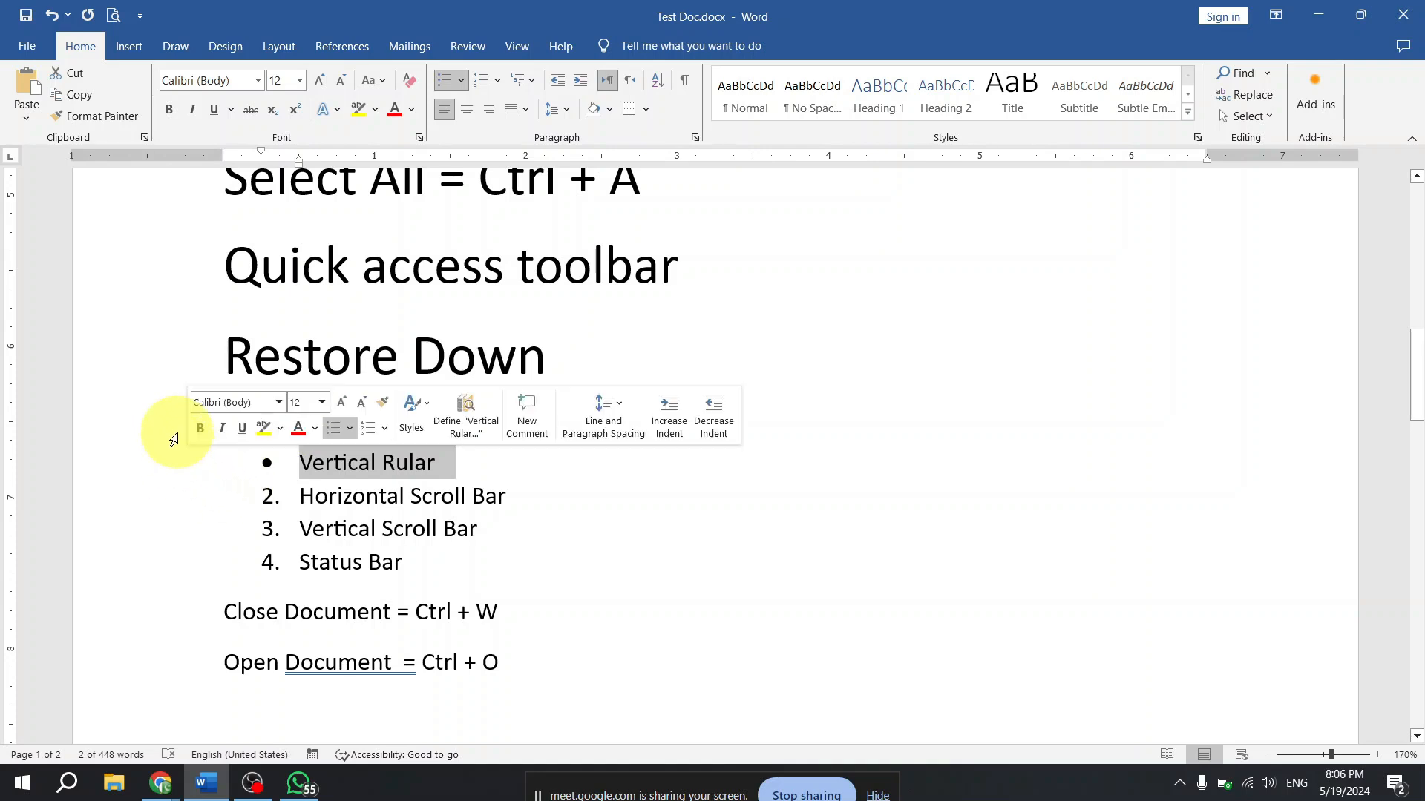
click(219, 524)
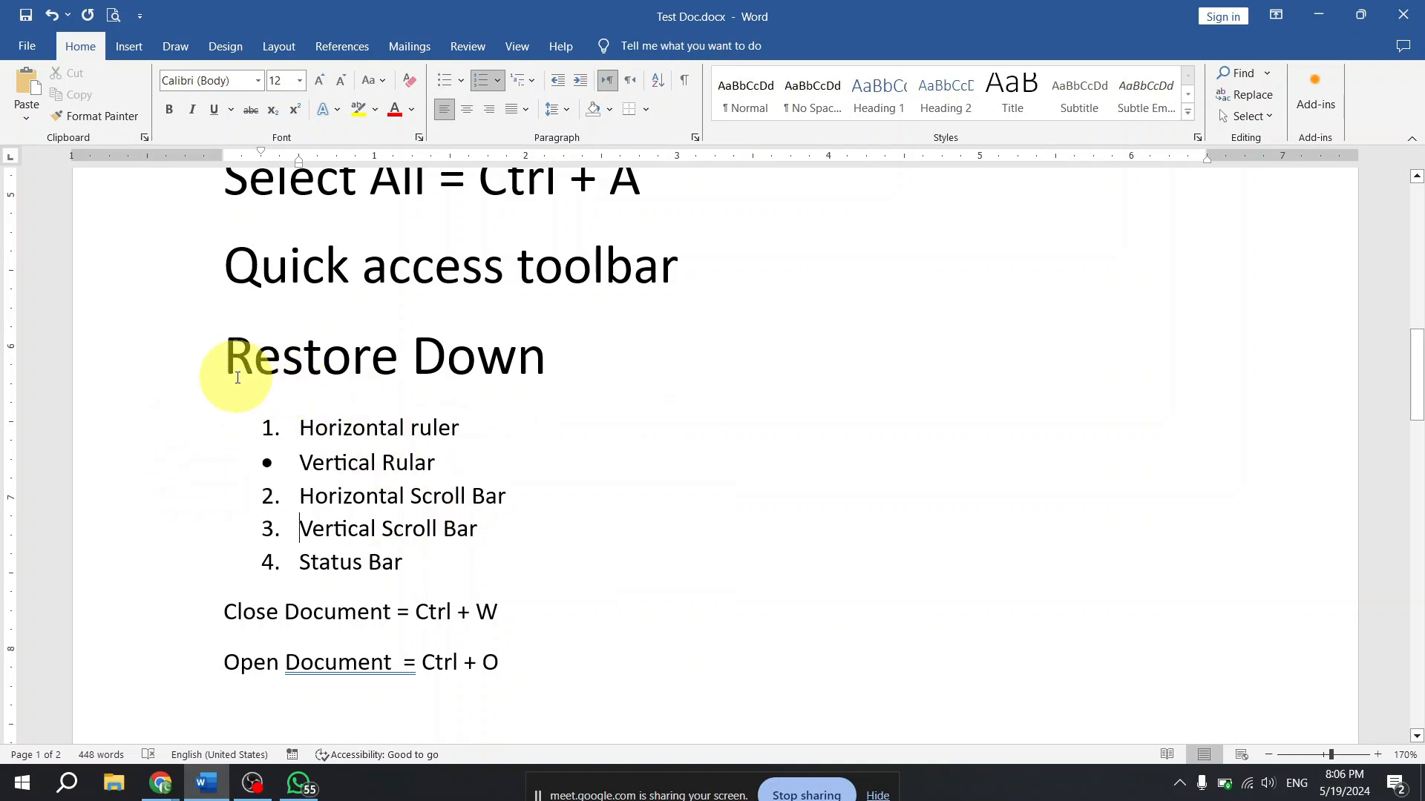
drag(226, 357, 377, 496)
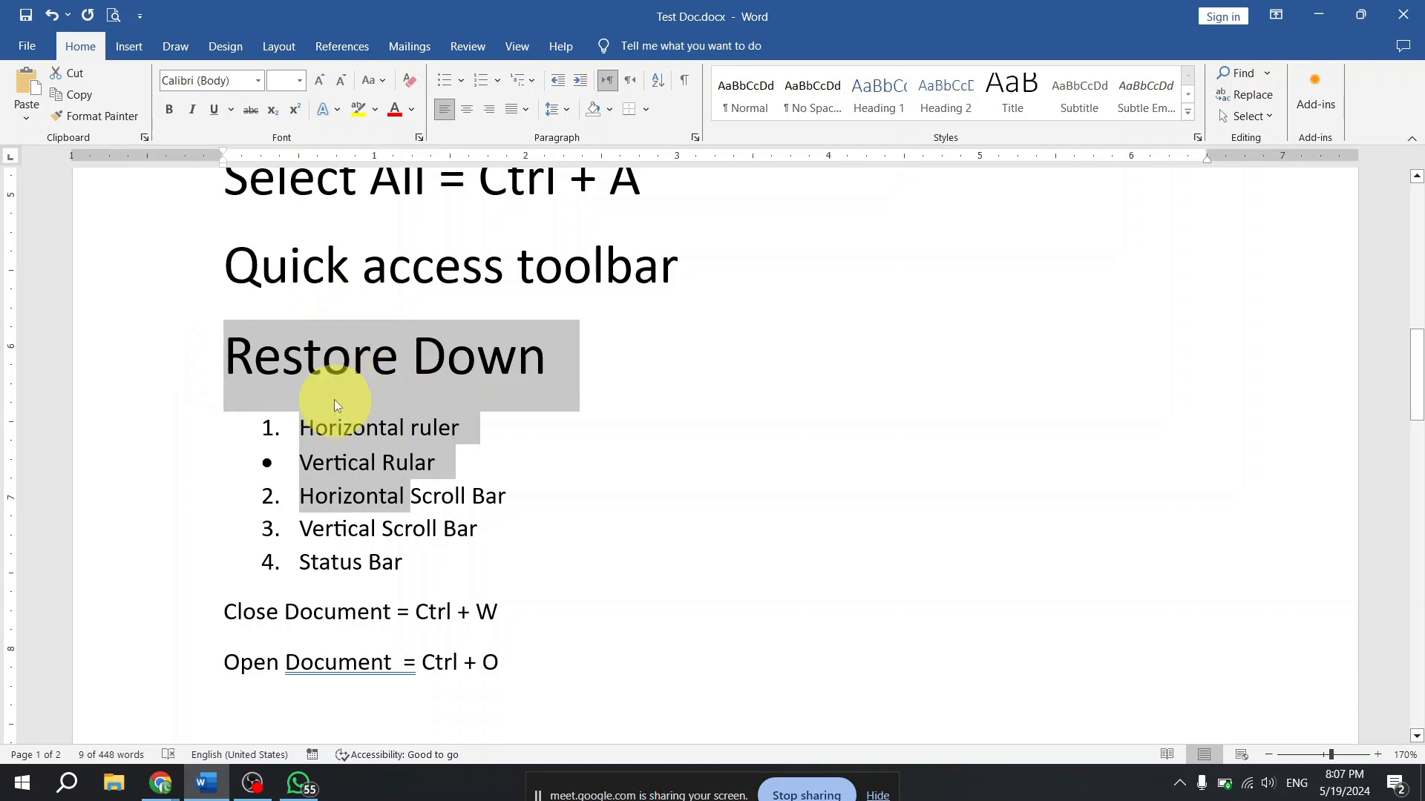
click(271, 463)
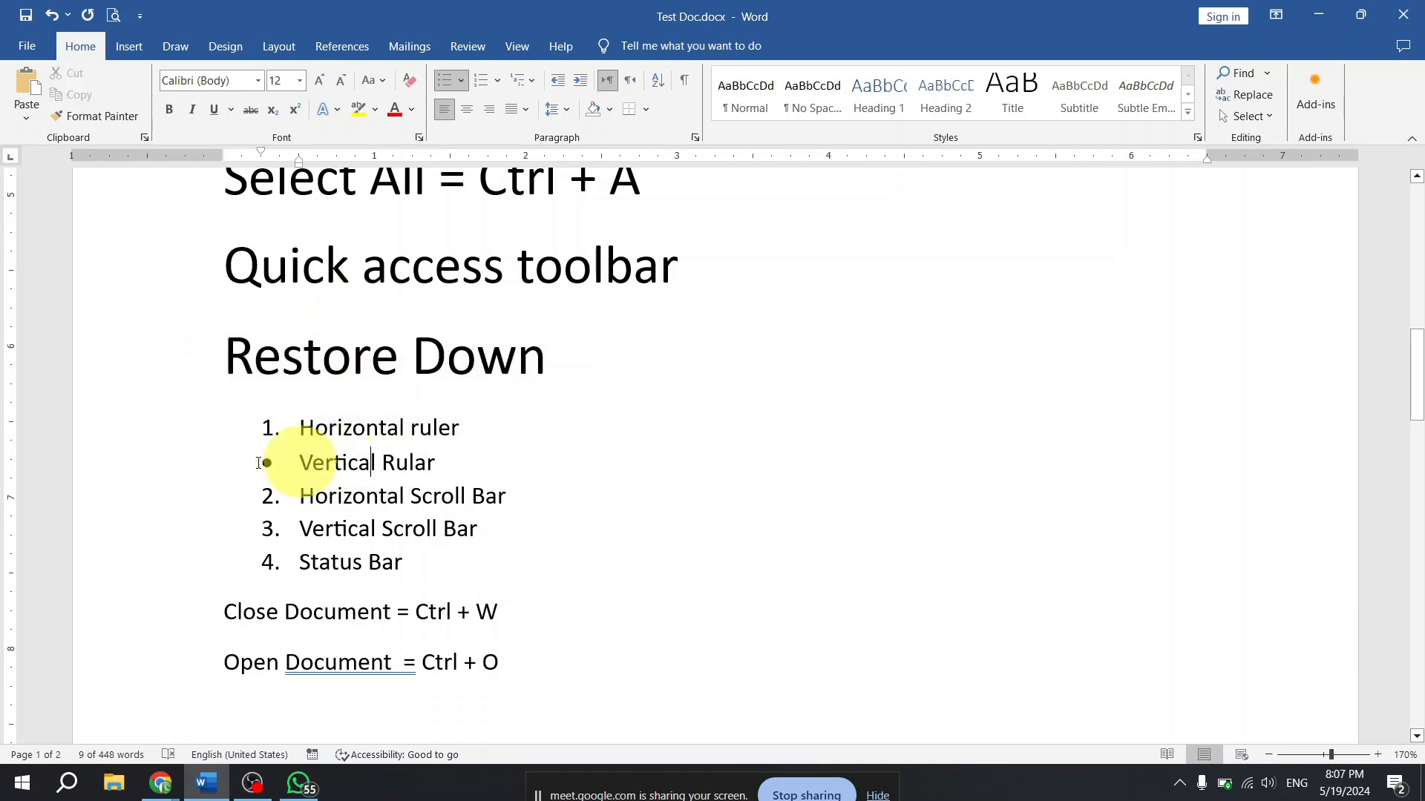
click(139, 461)
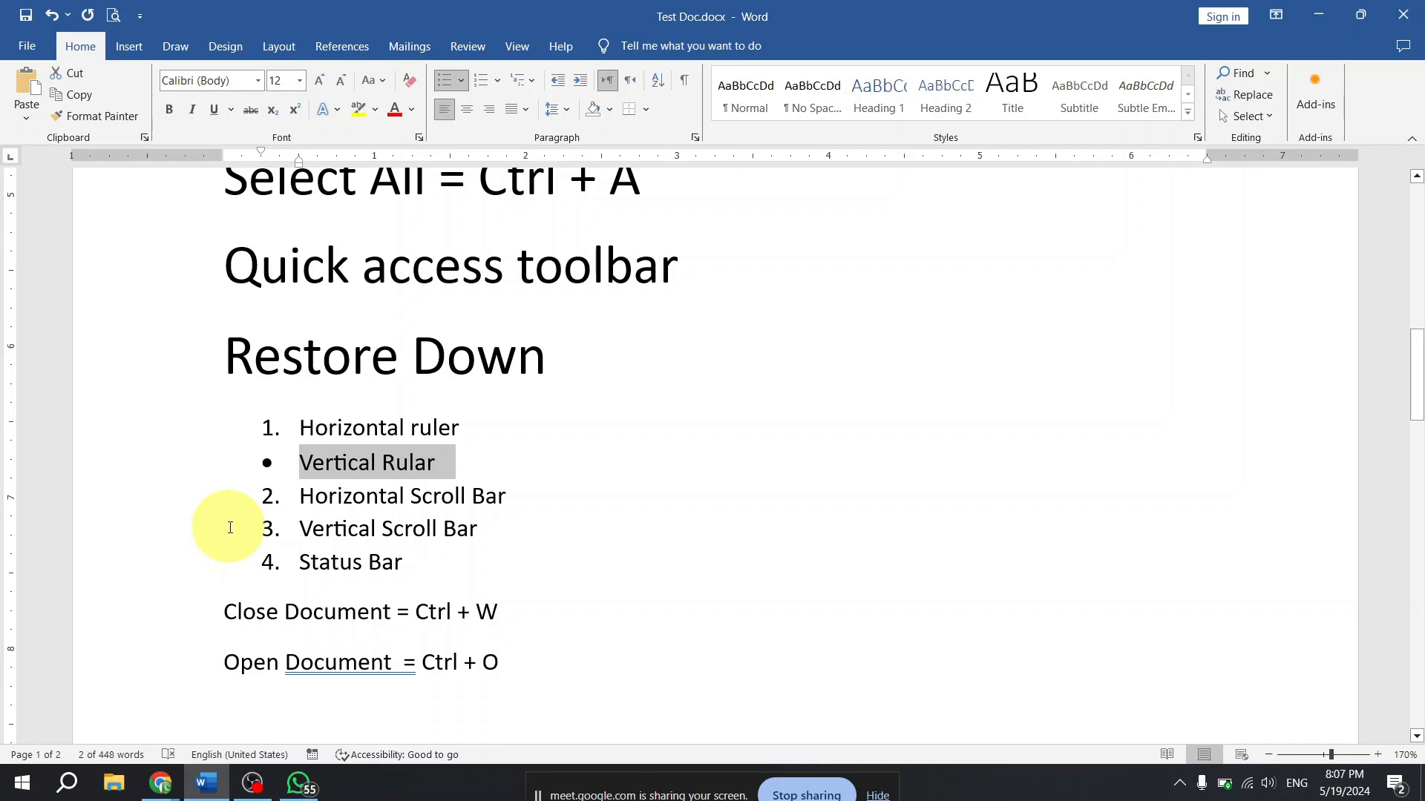
click(476, 496)
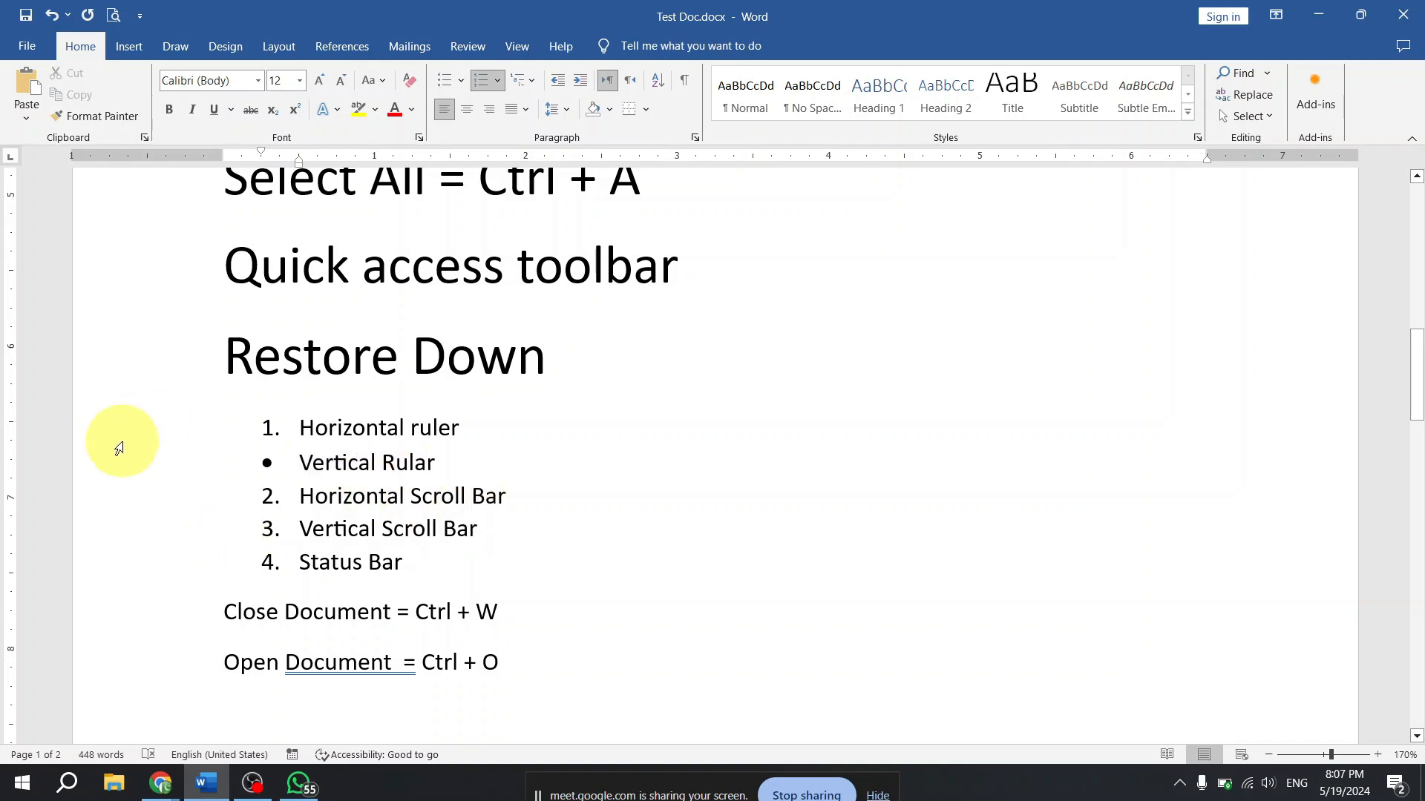
- Undo the bullet applied to the Vertical Rular item
click(118, 445)
click(146, 468)
key(ctrl+z)
- Change the Vertical Rular and Horizontal Scroll Bar items to solid round bullets and increase their indent by one step
drag(146, 472, 147, 499)
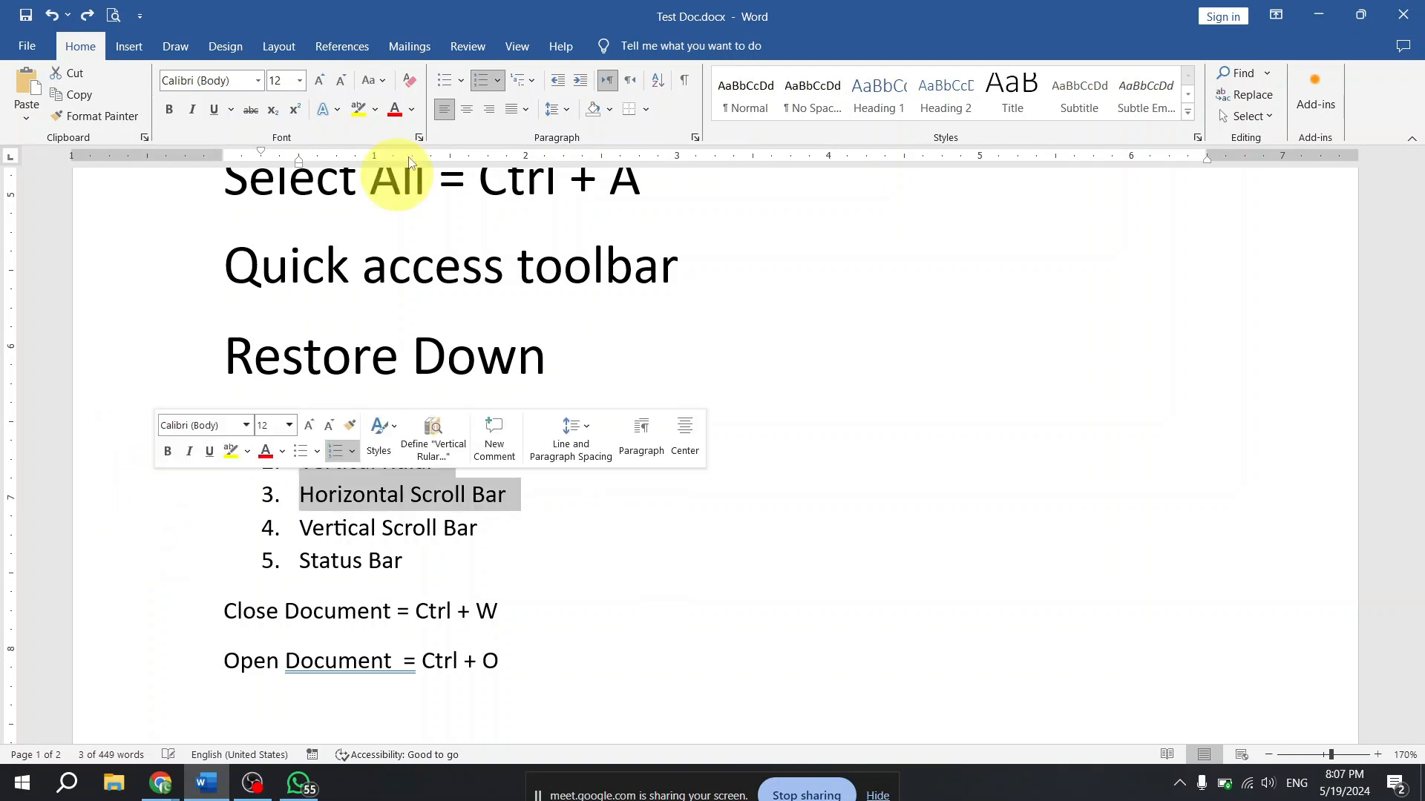
click(444, 88)
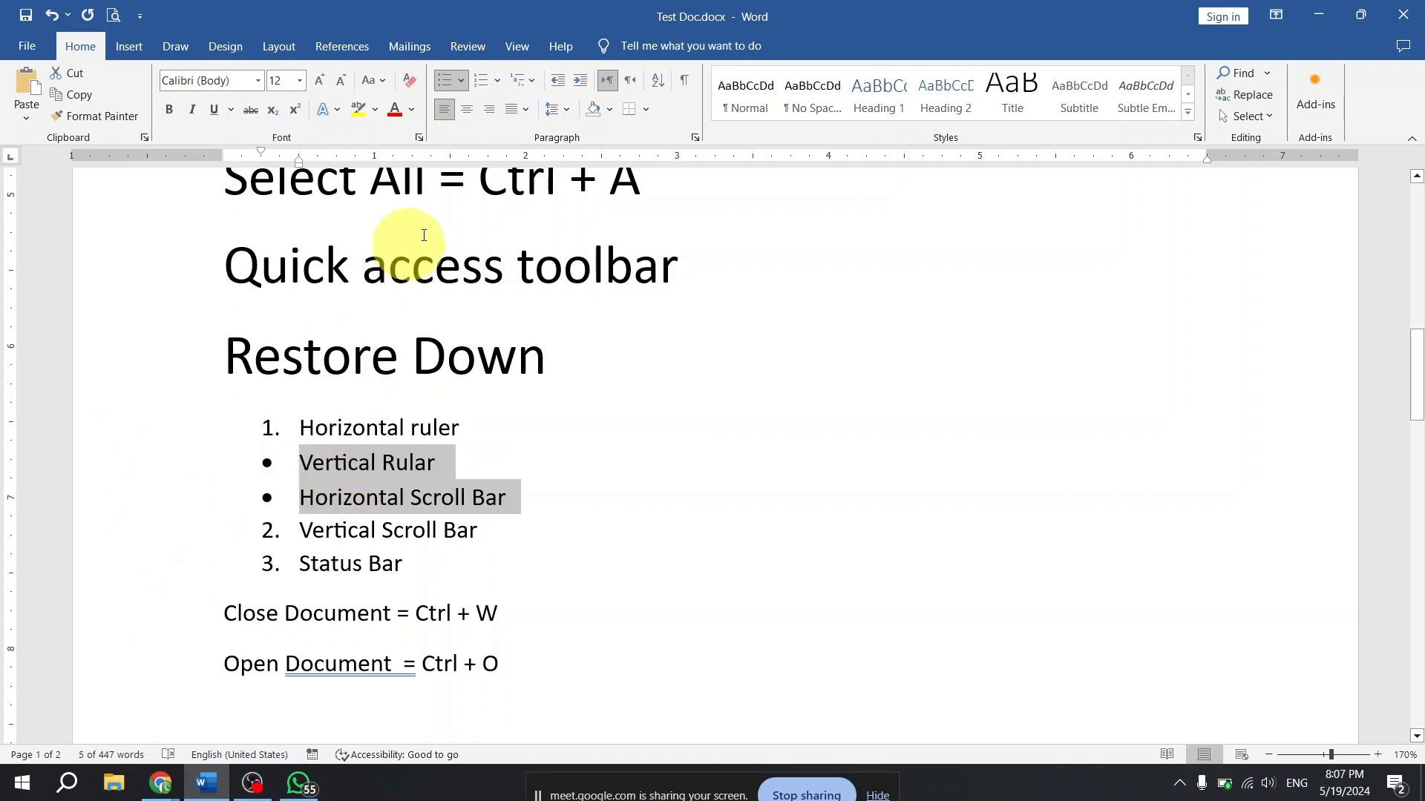
click(580, 87)
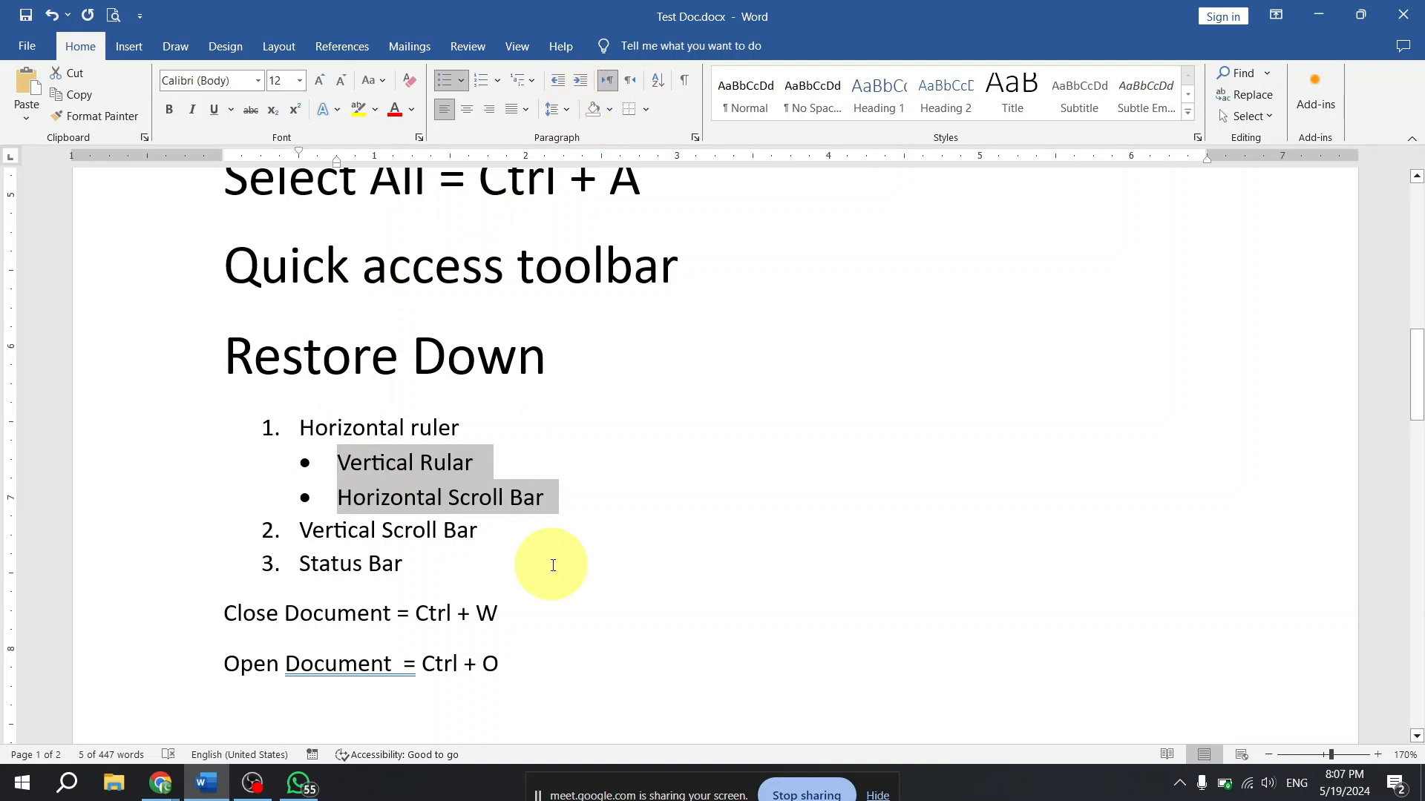
click(401, 479)
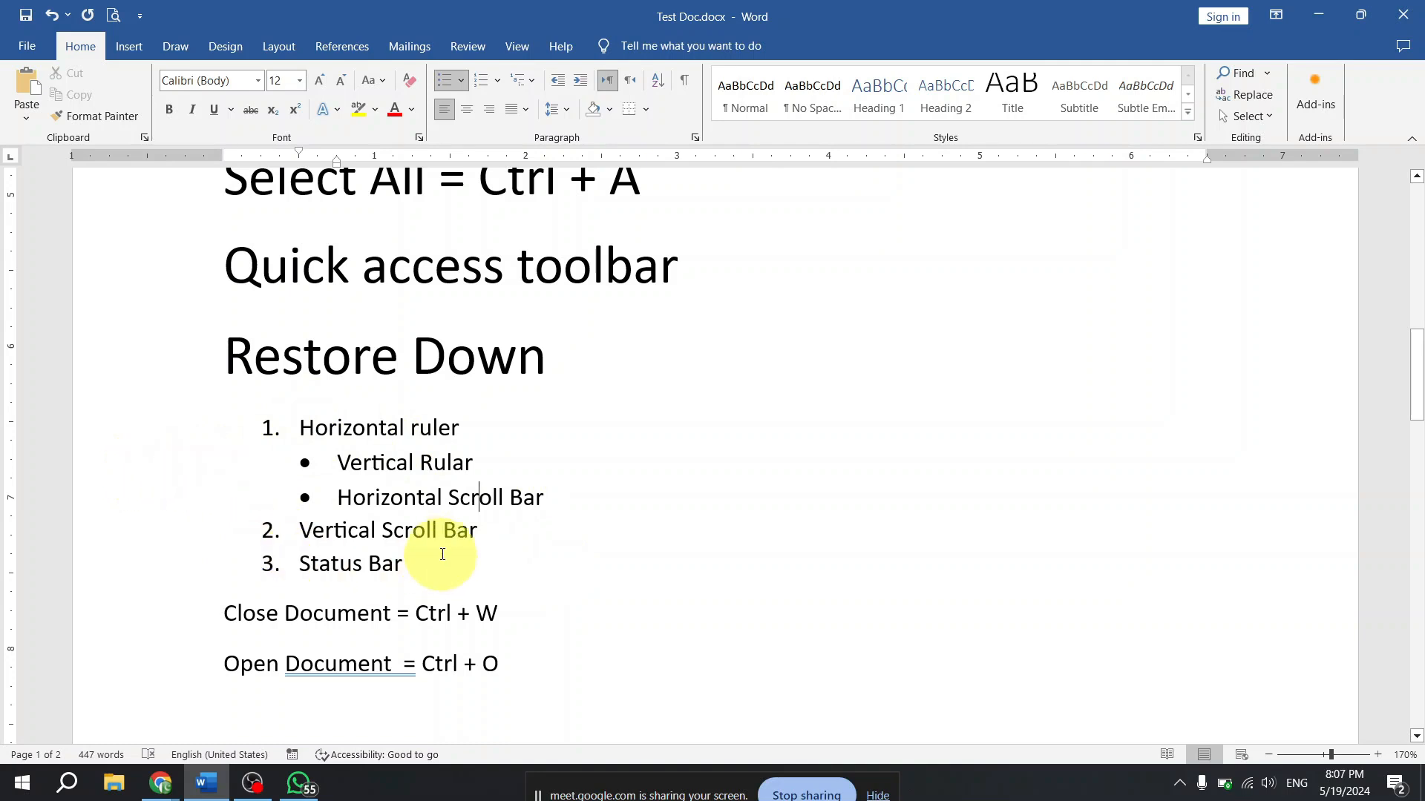
- Replace the number of the Vertical Scroll Bar item with a solid round bullet, and undo that change
double_click(406, 530)
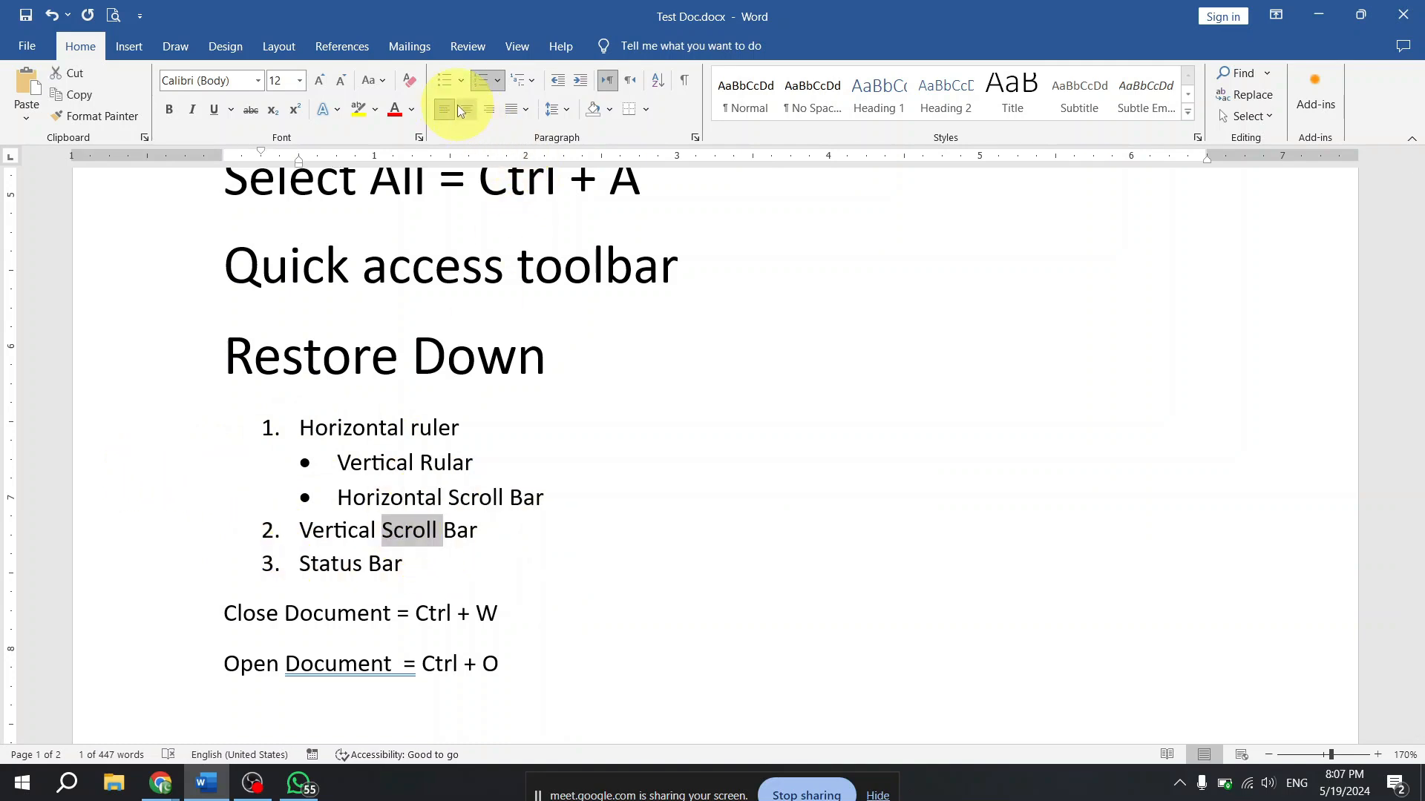
click(444, 82)
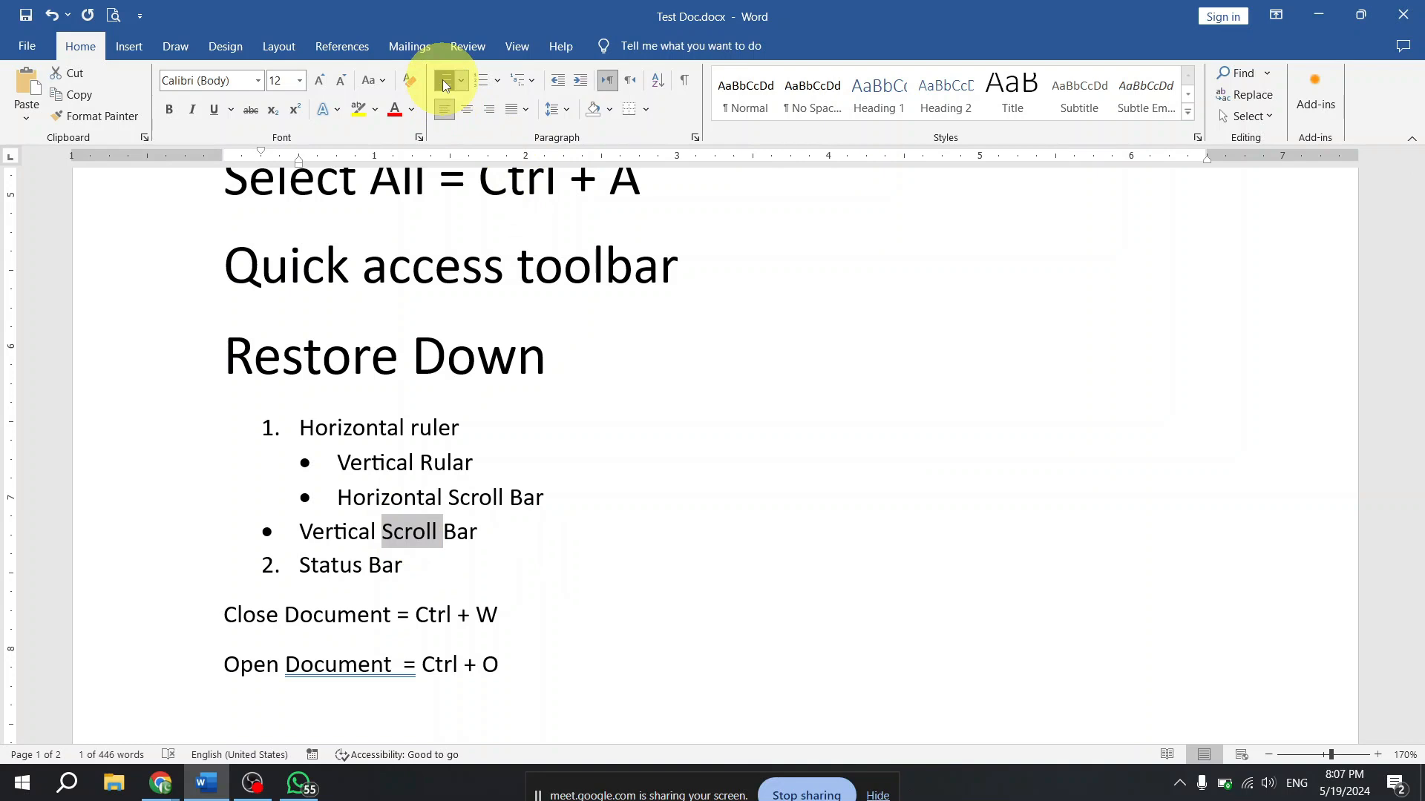
key(ctrl+z)
scroll(467, 463, down, 5)
scroll(445, 371, up, 5)
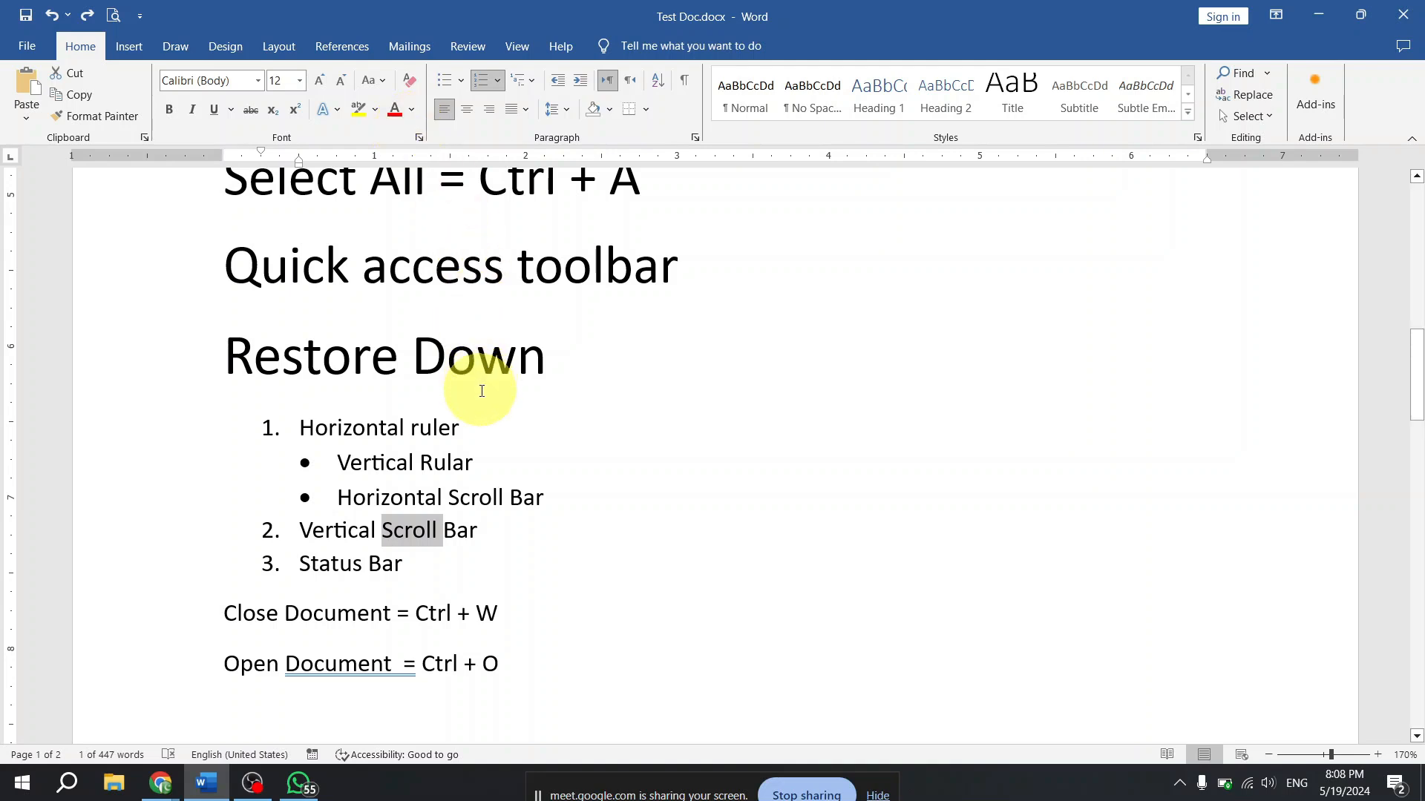
- Undo all remaining edits, including the numbered and bulleted list formatting and the title line changes
key(ctrl+z)
key(ctrl+z)
key(ctrl+z)
key(ctrl+z)
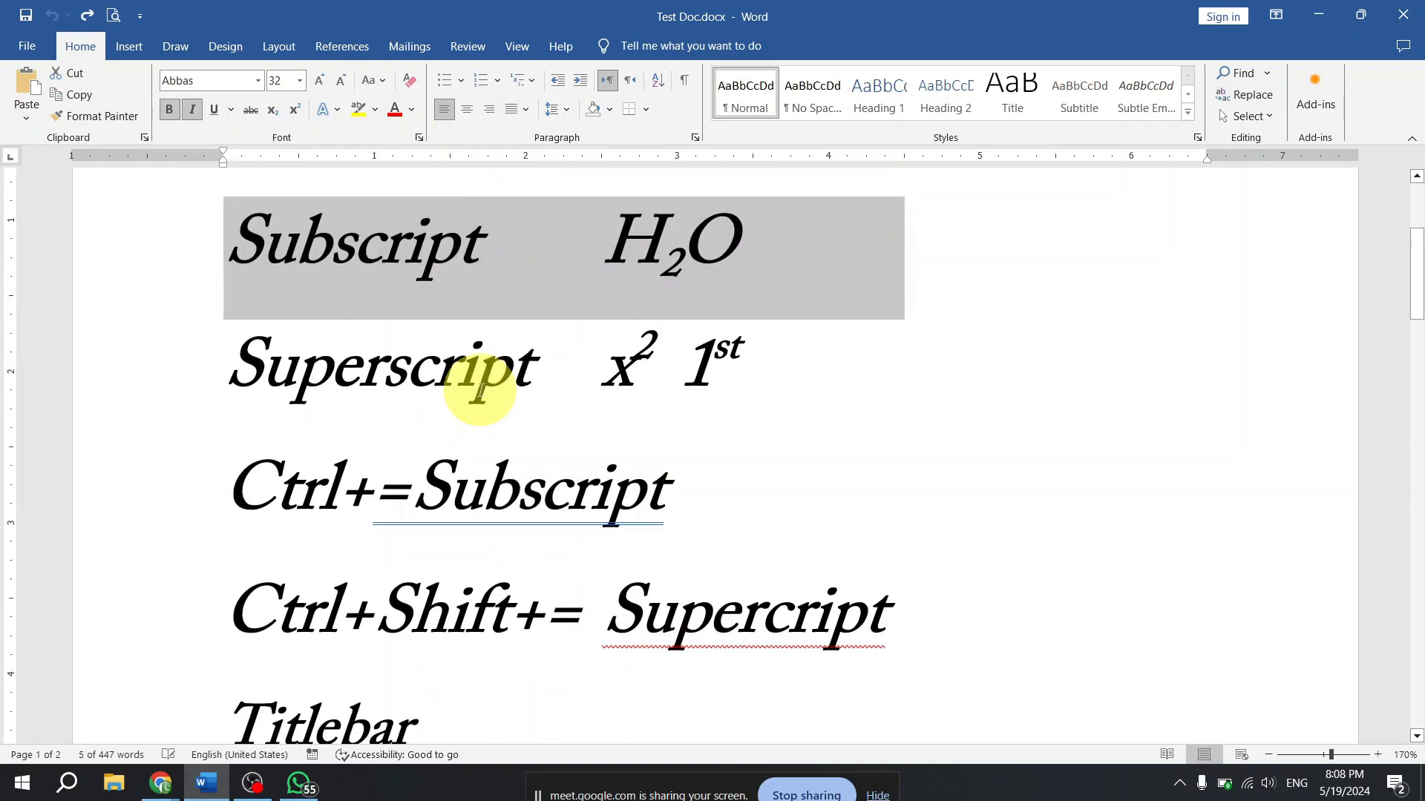
- Redo the edits that turn the Subscript line into the coloured, underlined Shahbaz IT Academy title, and save the document
key(ctrl+y)
key(ctrl+y)
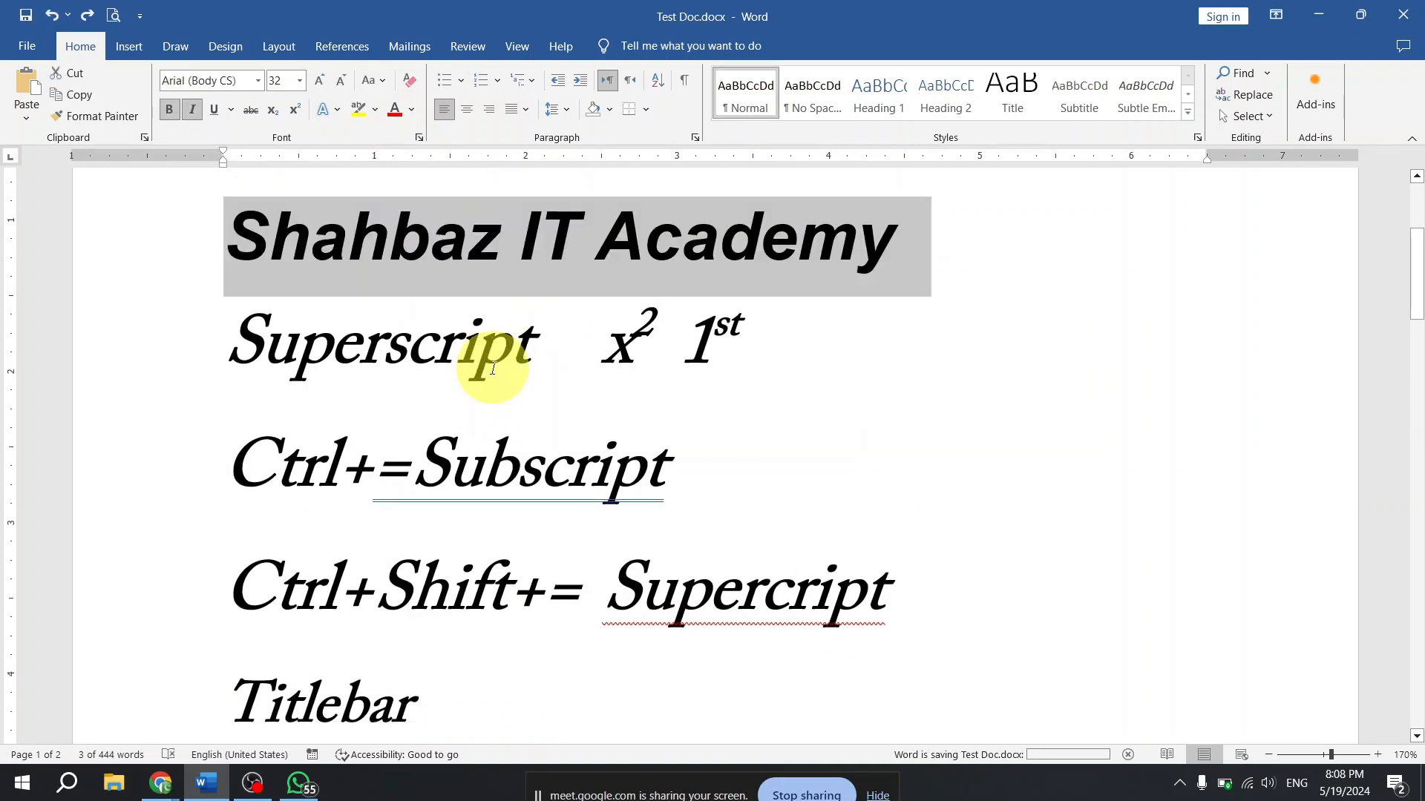
key(ctrl+y)
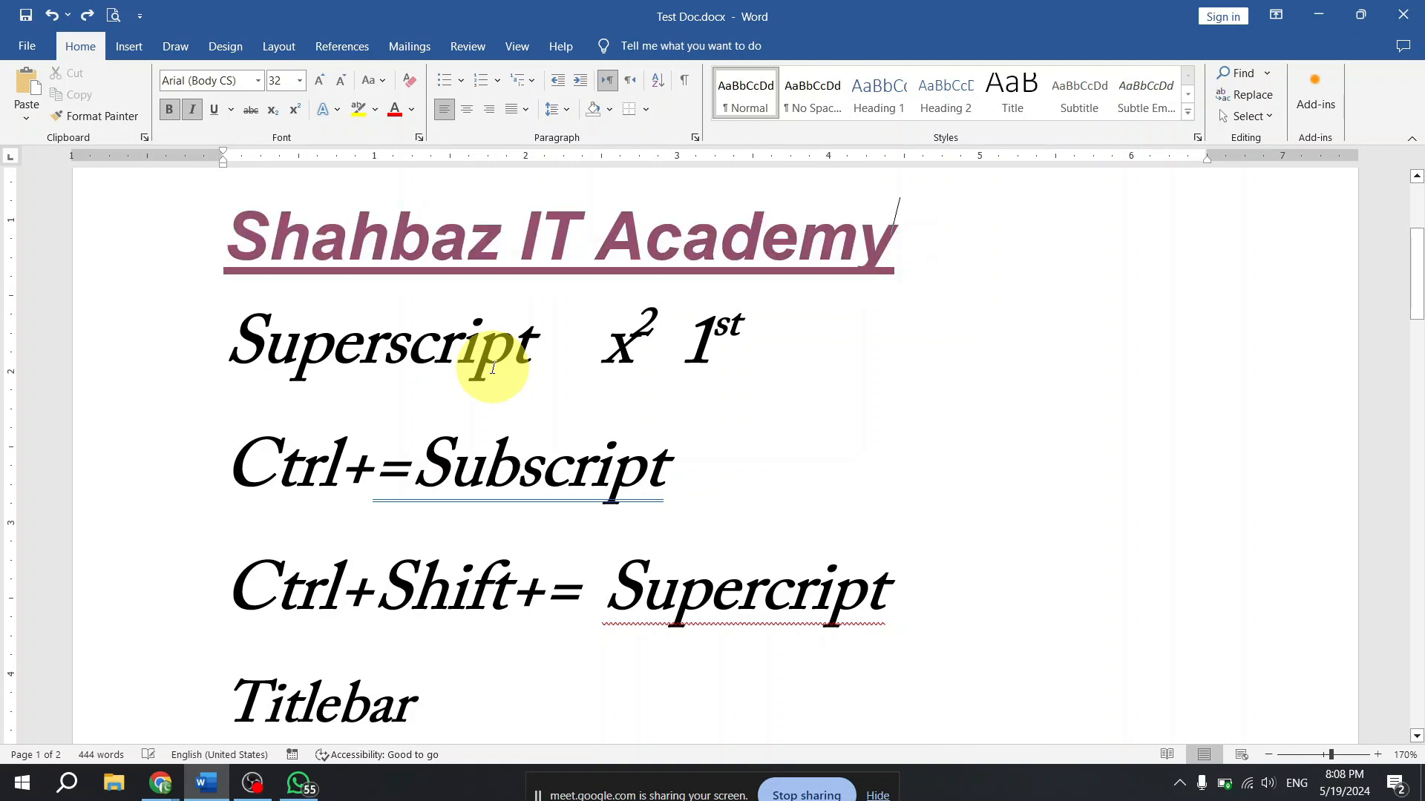
key(ctrl+s)
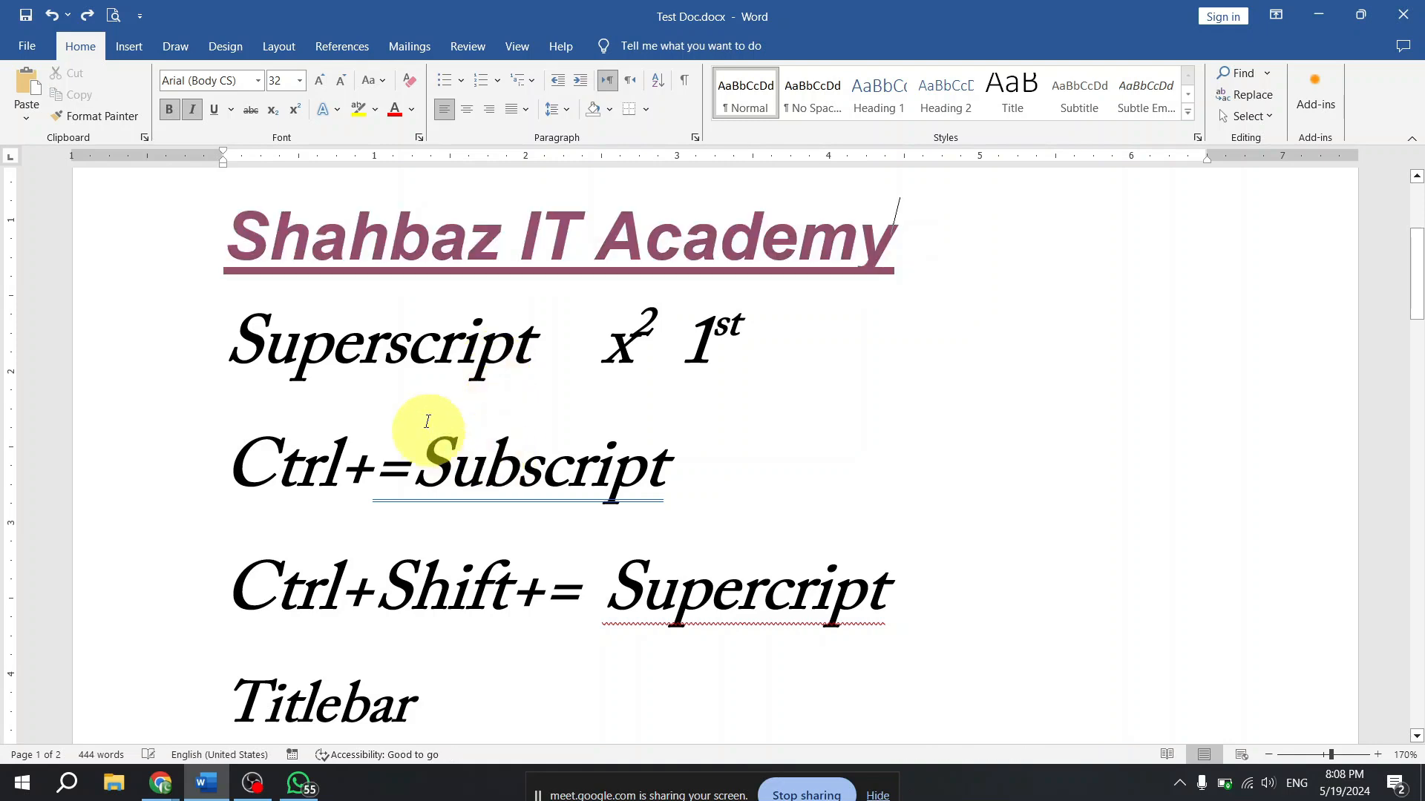
- Look through the unnumbered lines under Restore Down and the body paragraphs on page 2
scroll(416, 386, down, 9)
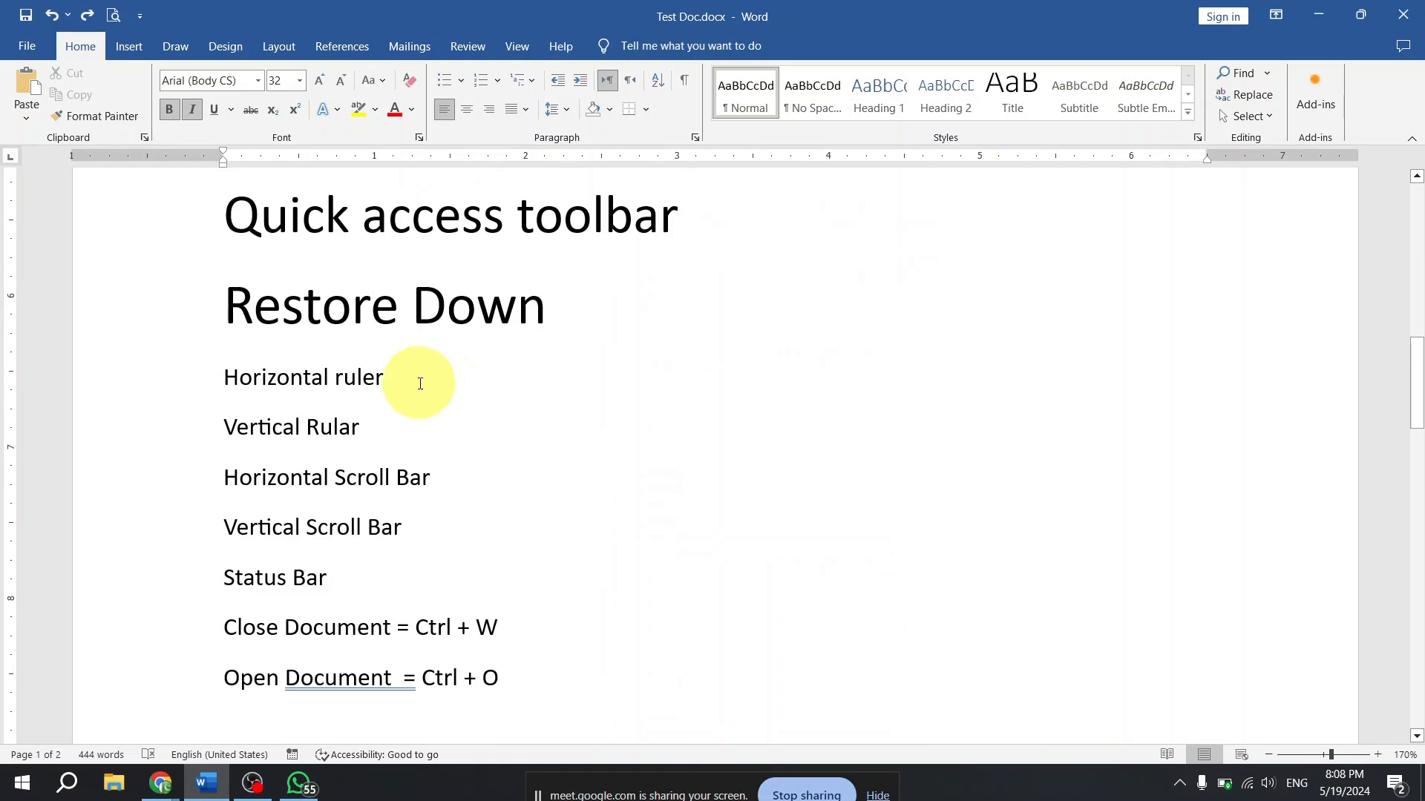
scroll(512, 426, up, 3)
scroll(528, 434, down, 15)
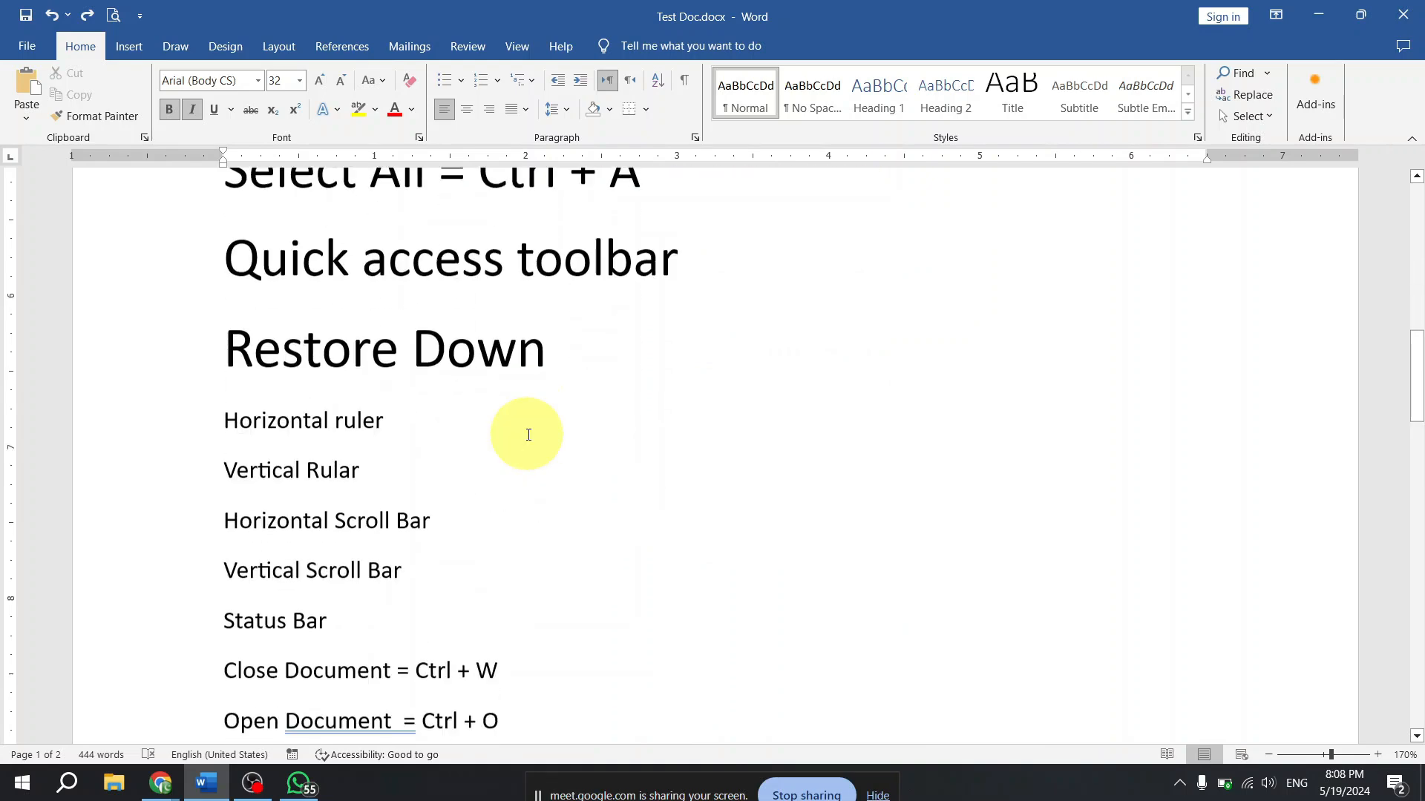
scroll(530, 425, down, 3)
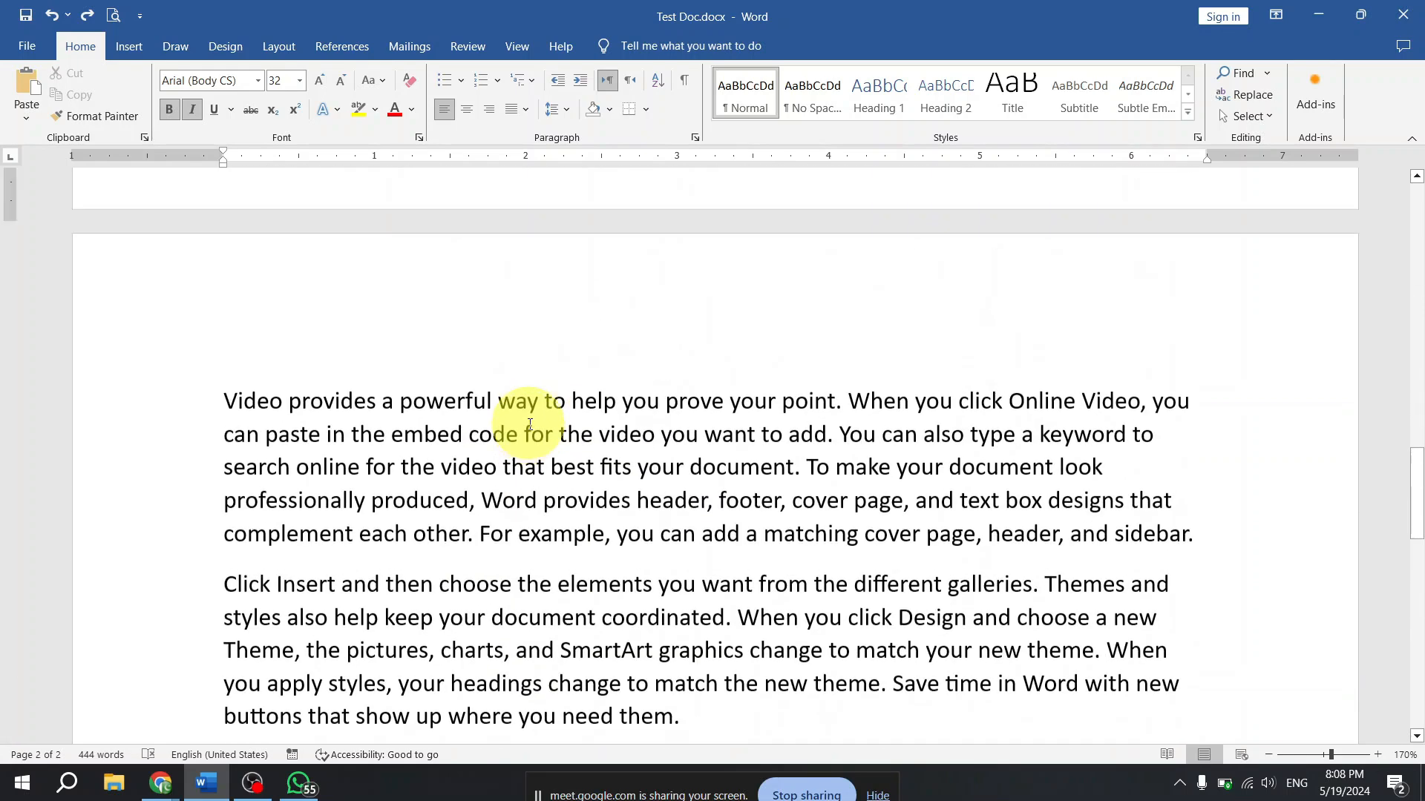
triple_click(539, 460)
click(534, 456)
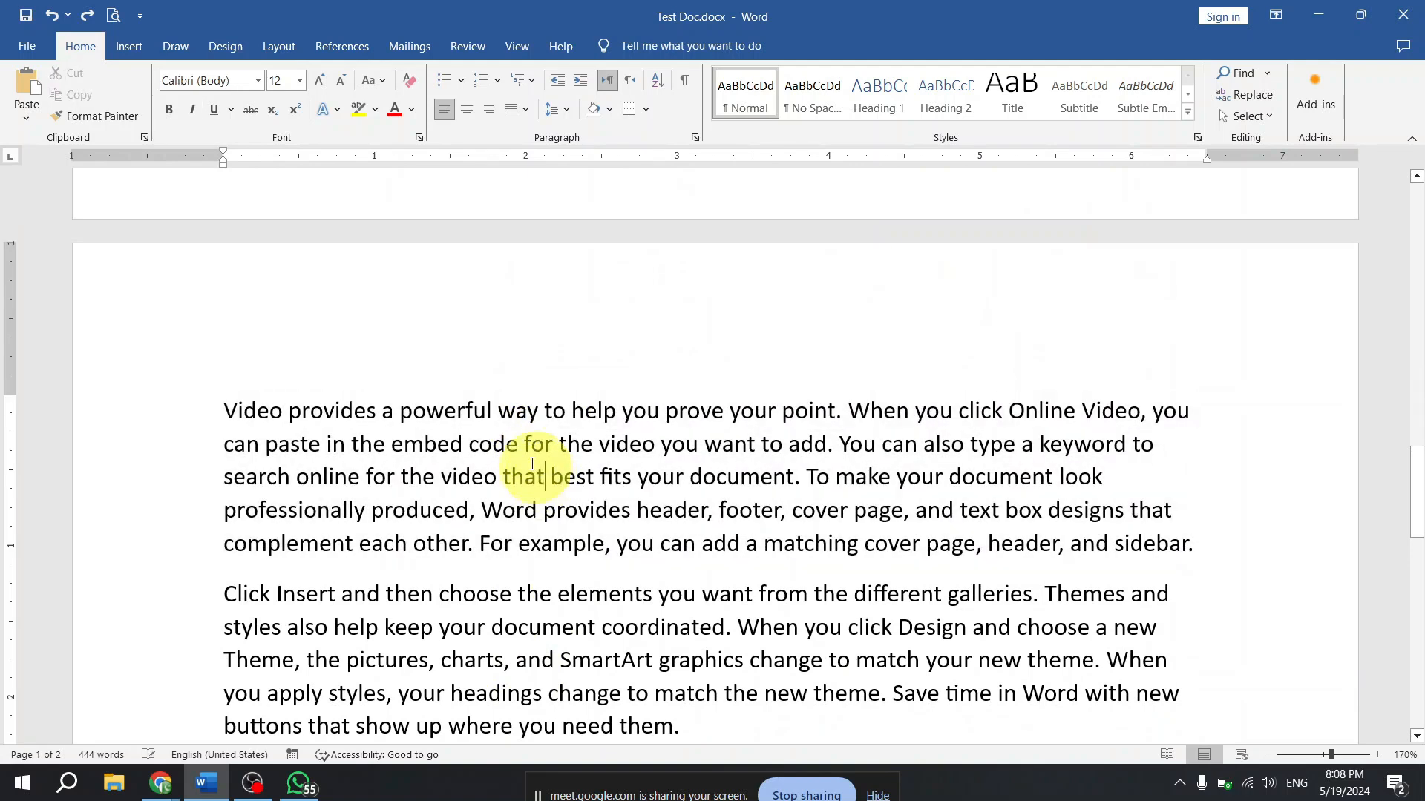
triple_click(452, 427)
click(505, 496)
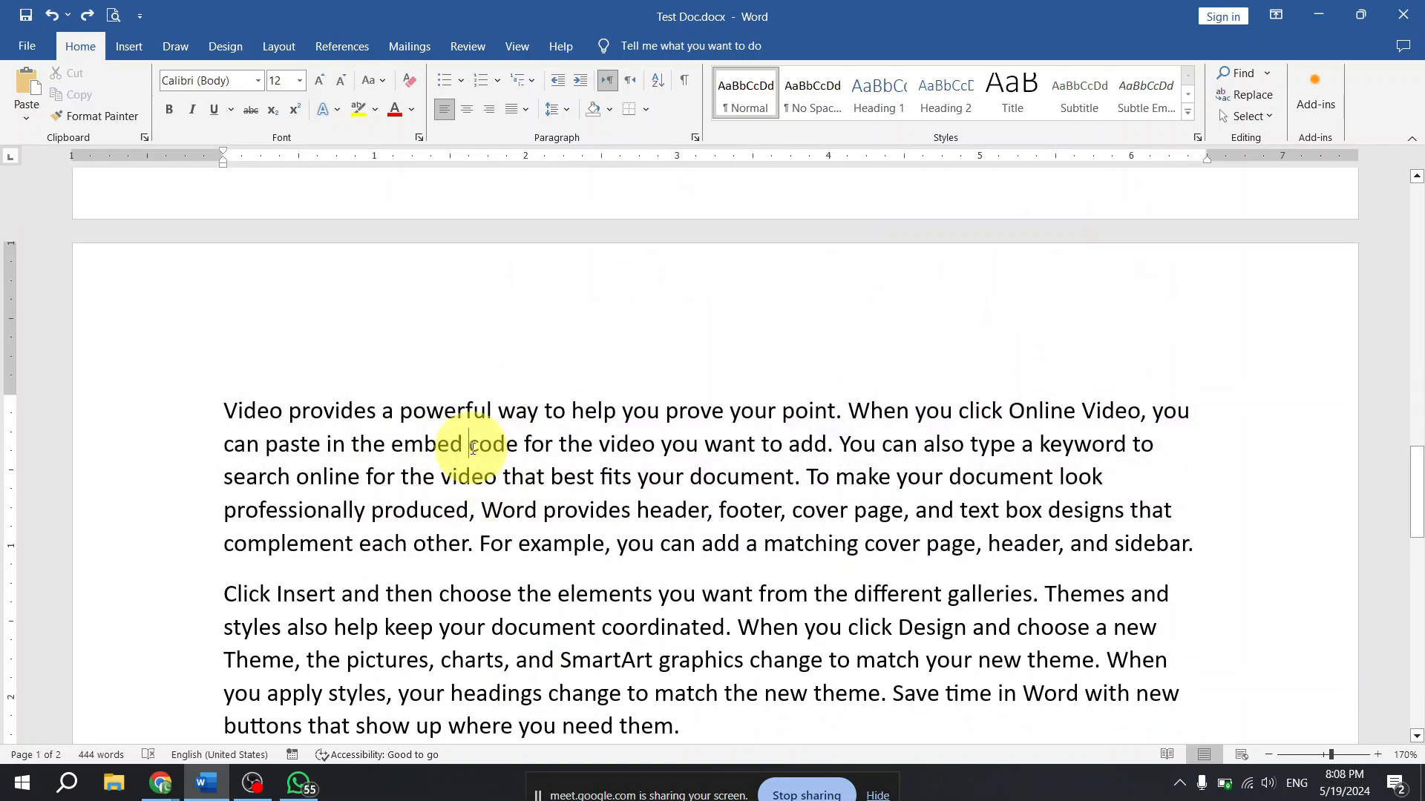
scroll(425, 452, up, 10)
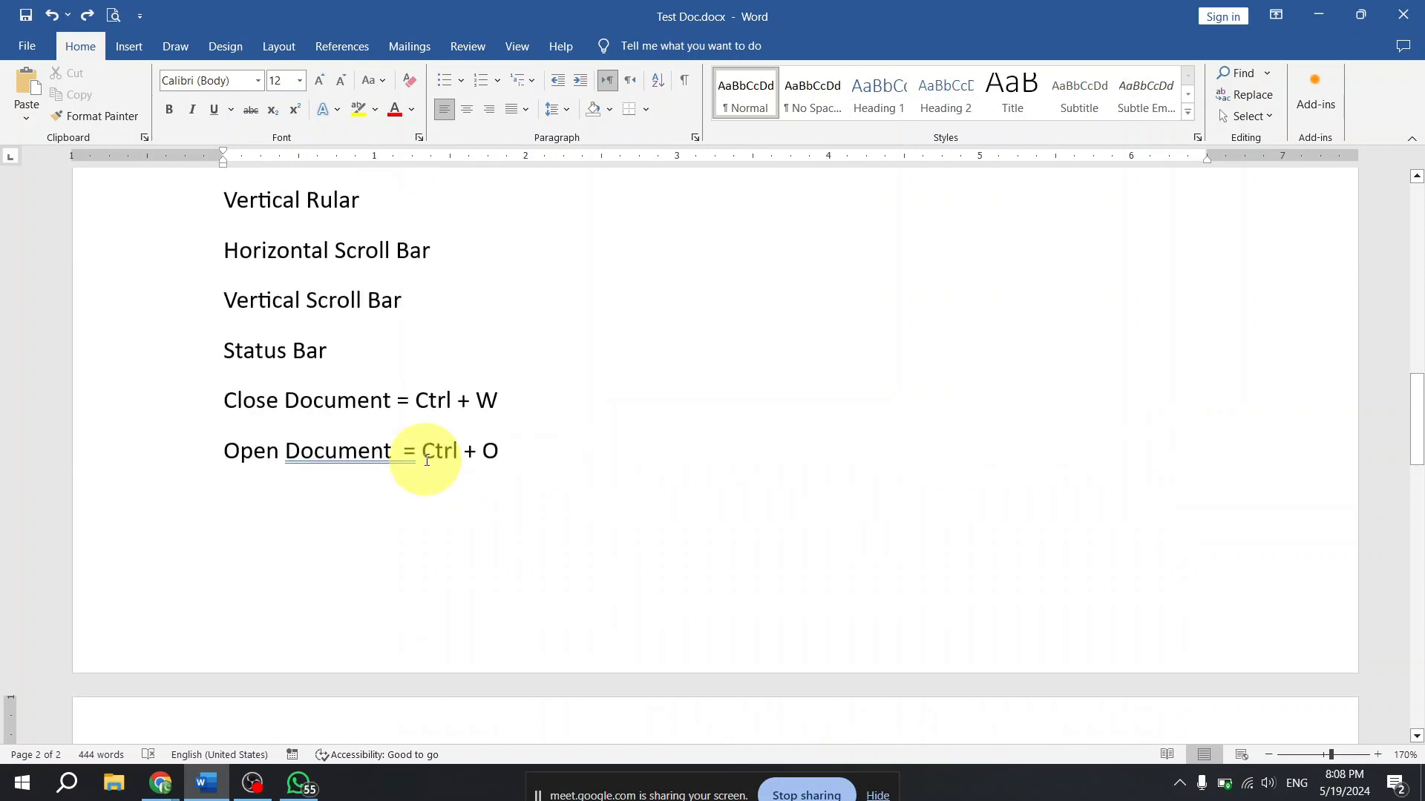
scroll(427, 449, down, 10)
scroll(432, 449, down, 3)
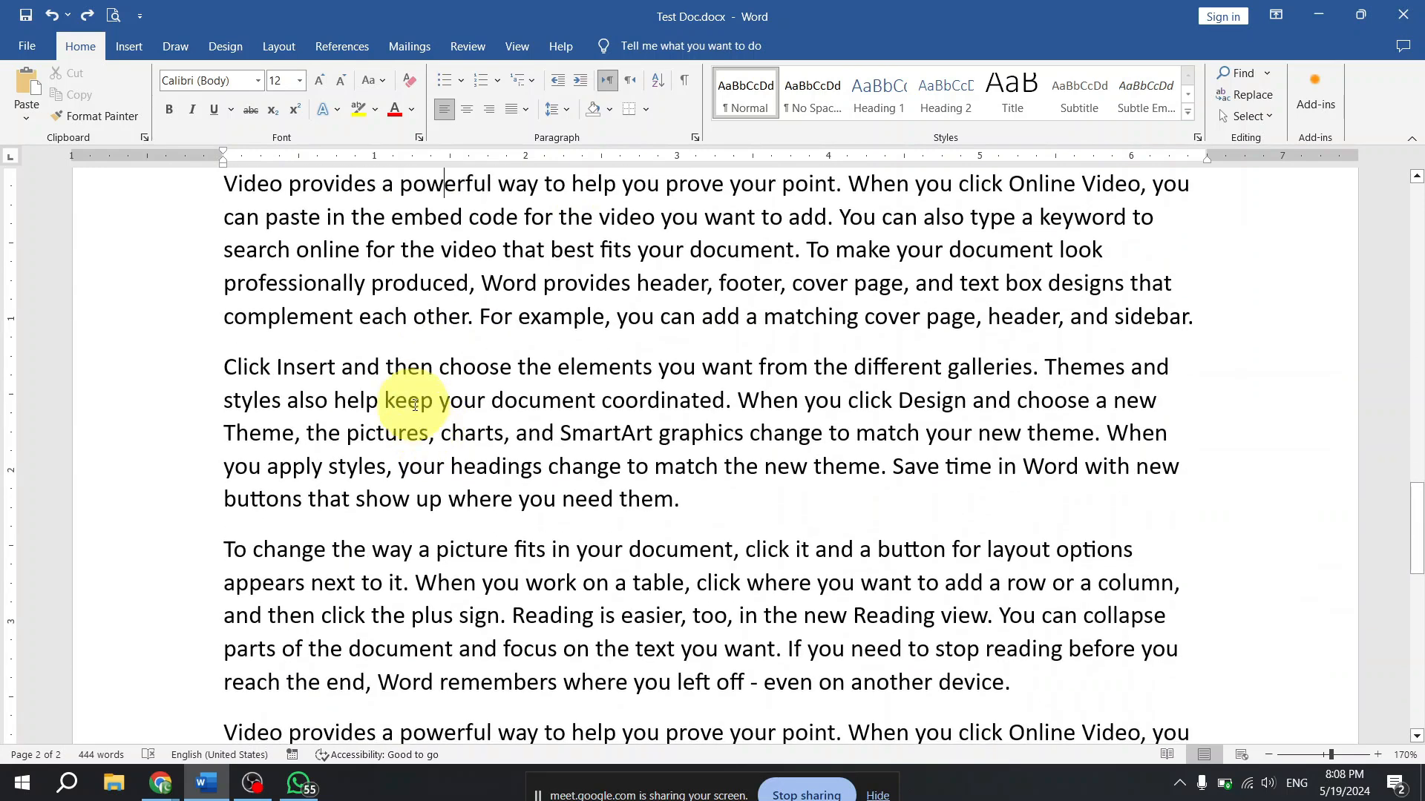
scroll(421, 440, up, 6)
scroll(421, 440, down, 5)
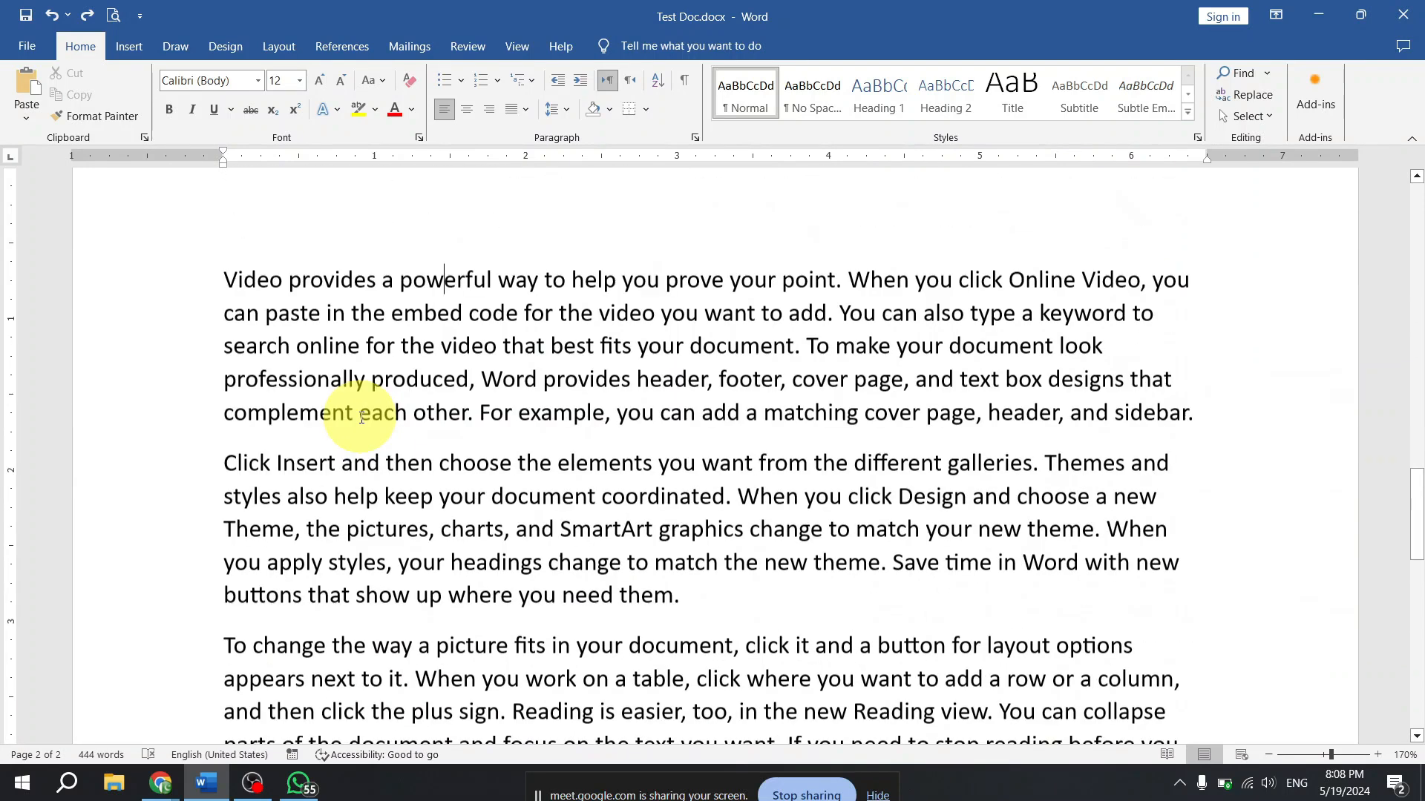
drag(191, 216, 206, 593)
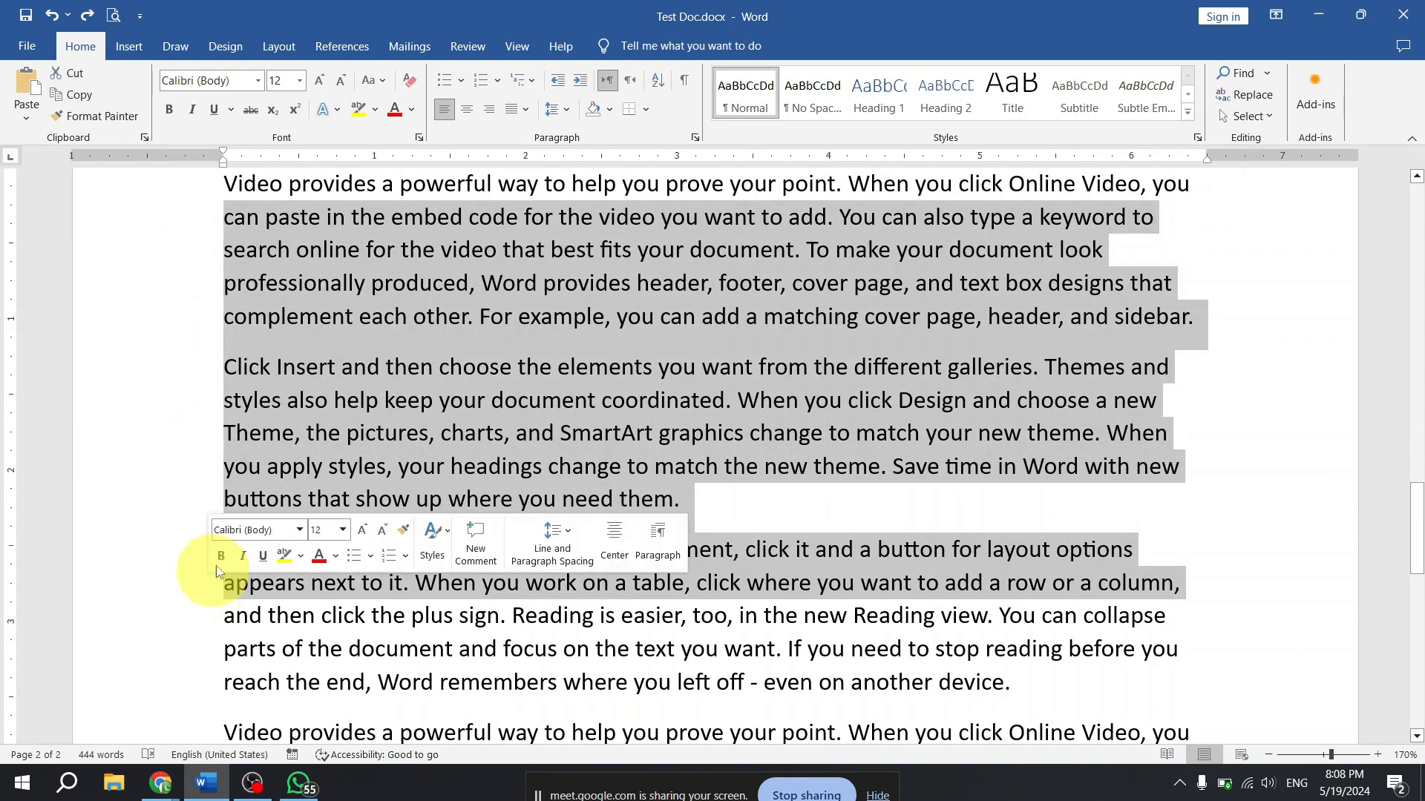
scroll(445, 490, up, 3)
click(520, 470)
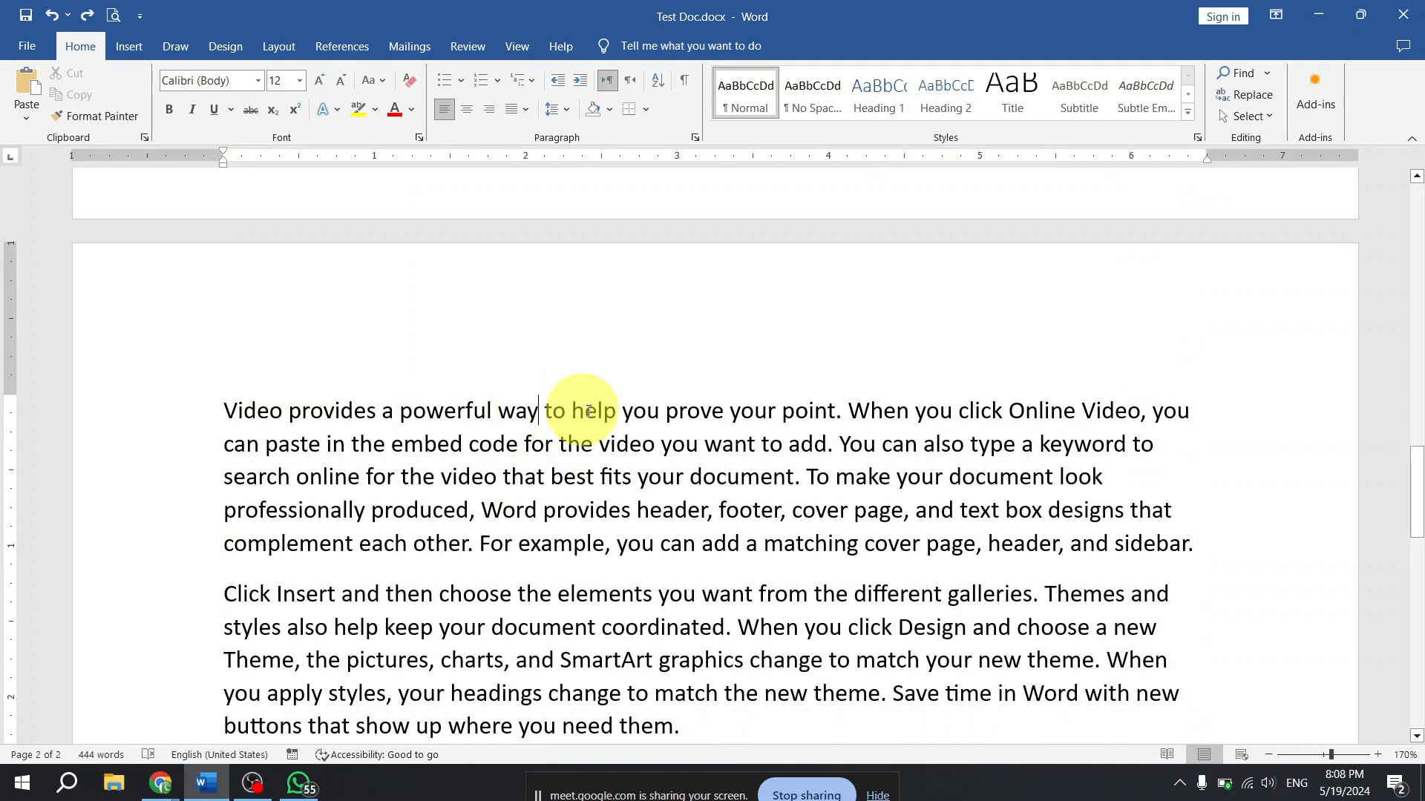
- Split the first paragraph on page 2 into separate paragraphs after "way" and after "help you"
click(540, 410)
key(Return)
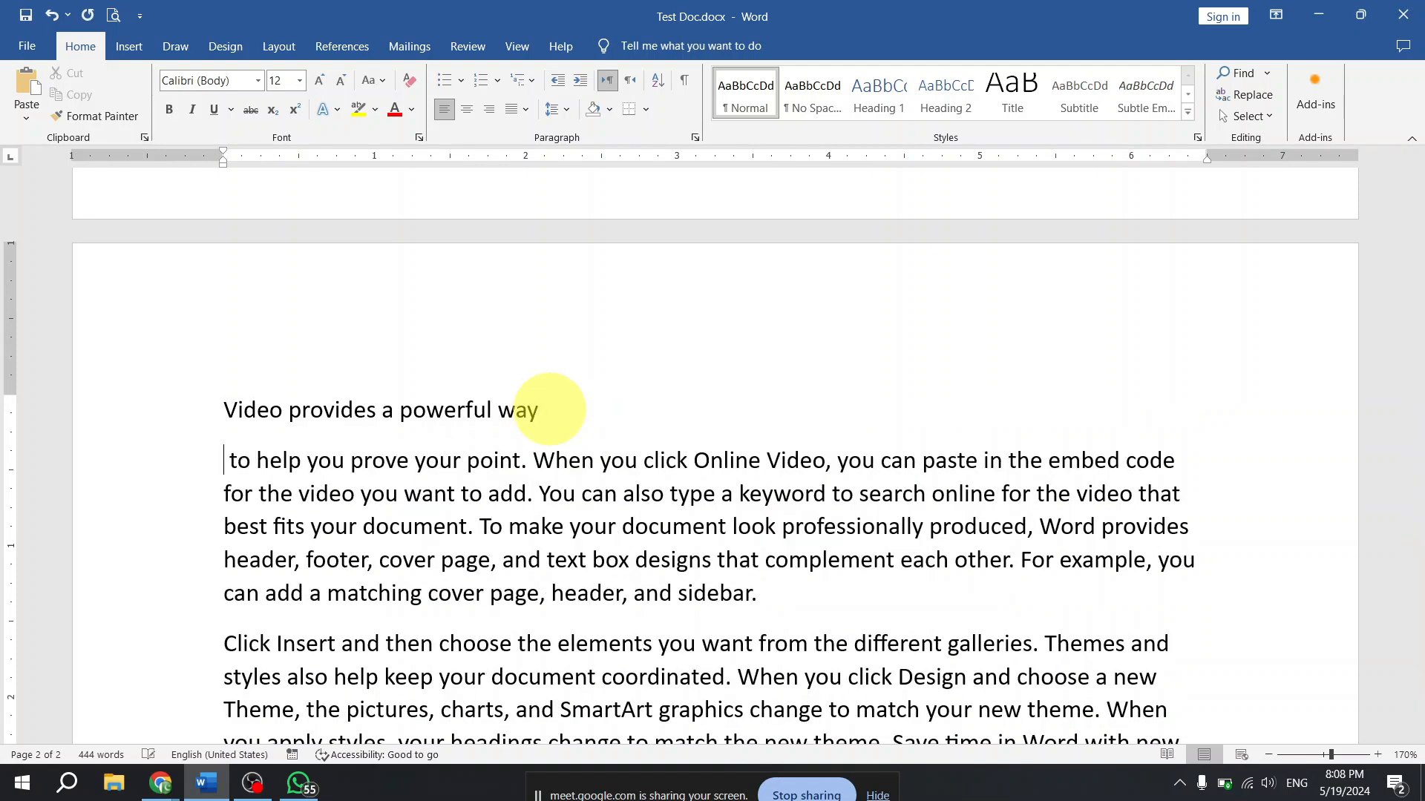
key(Right)
key(Right)
key(Right)
key(Right)
key(Right)
key(Right)
key(Right)
key(Right)
key(Right)
key(Right)
key(Right)
key(Right)
key(Right)
key(Return)
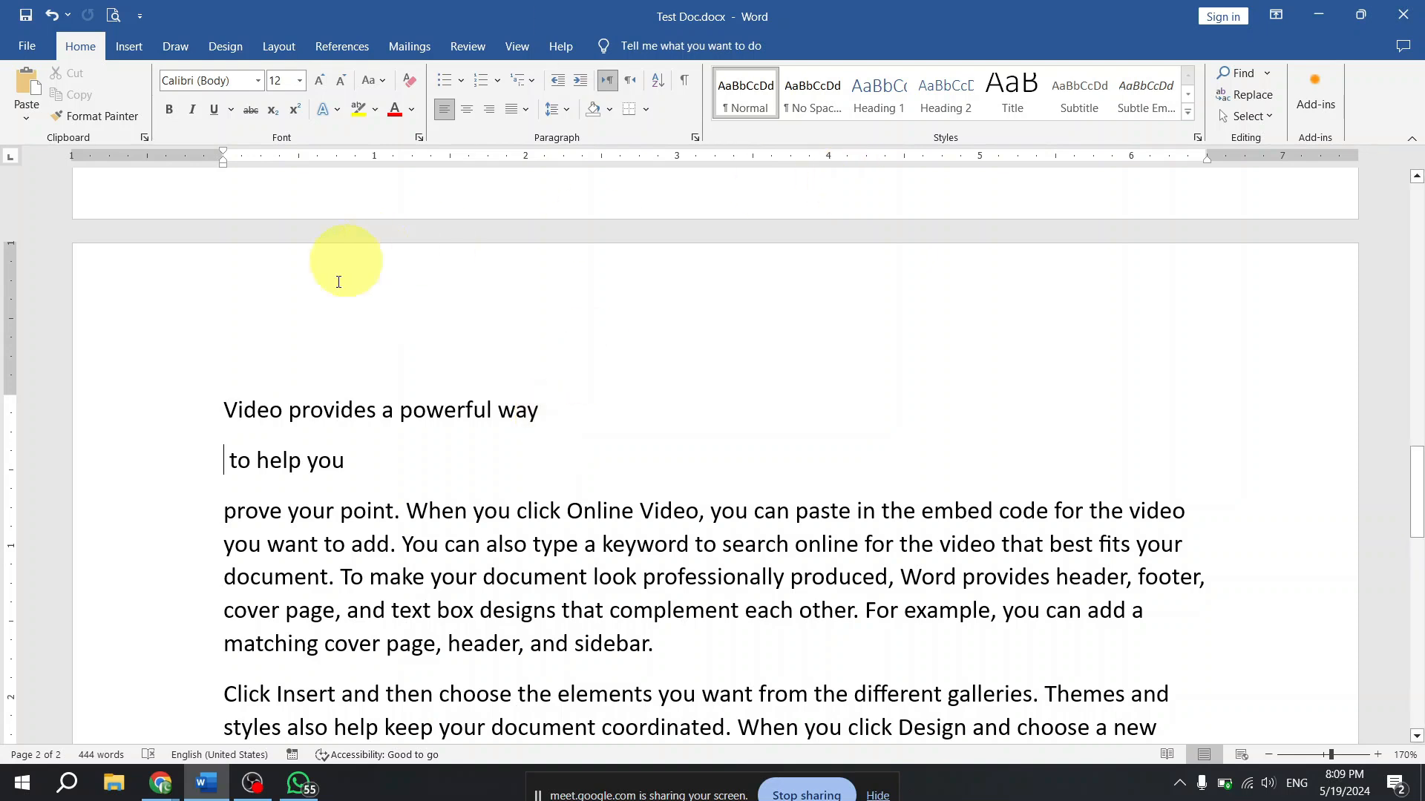
- Undo both paragraph breaks in the first paragraph on page 2
key(ctrl+z)
key(ctrl+z)
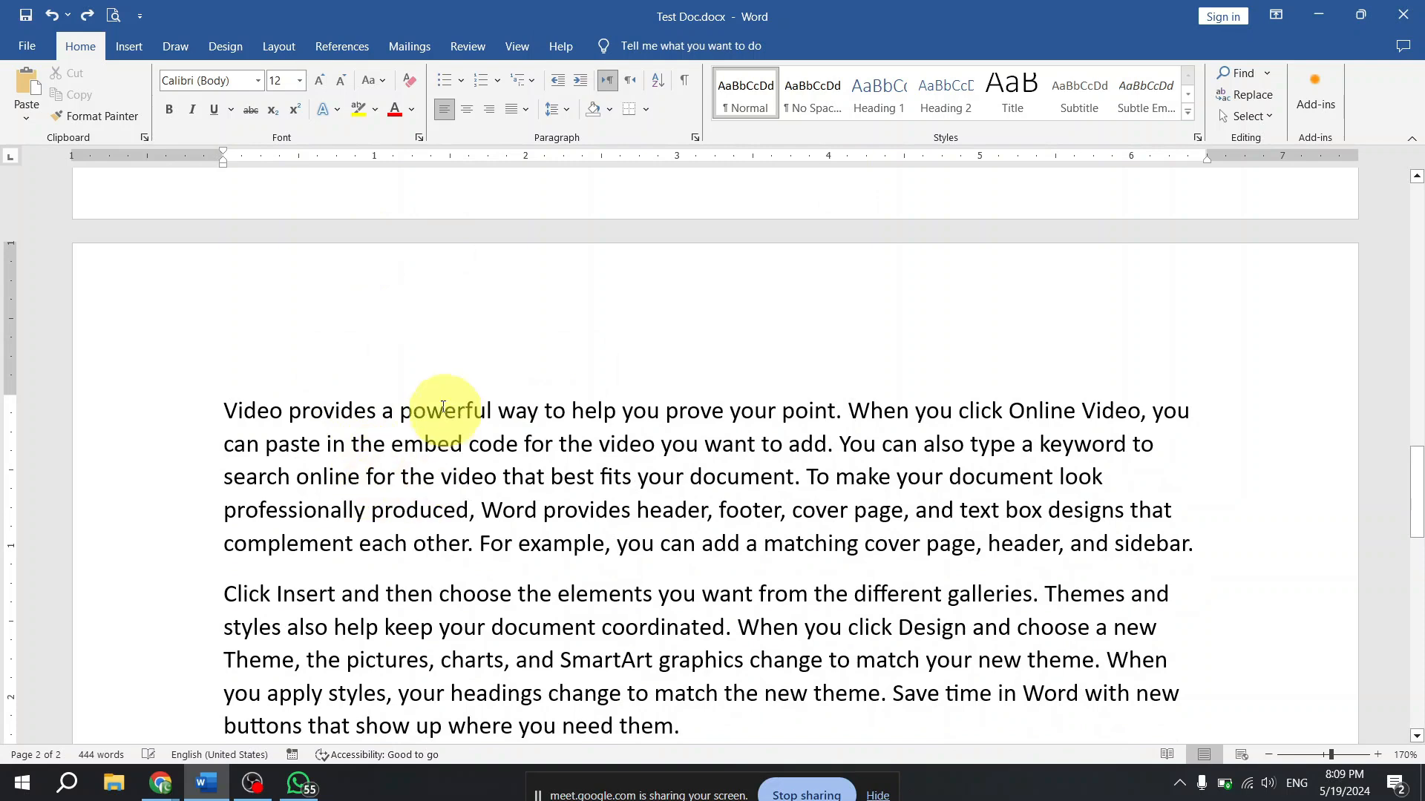
- Show the formatting marks and examine the space, tab and paragraph marks throughout page 1
scroll(422, 386, up, 15)
scroll(429, 364, down, 20)
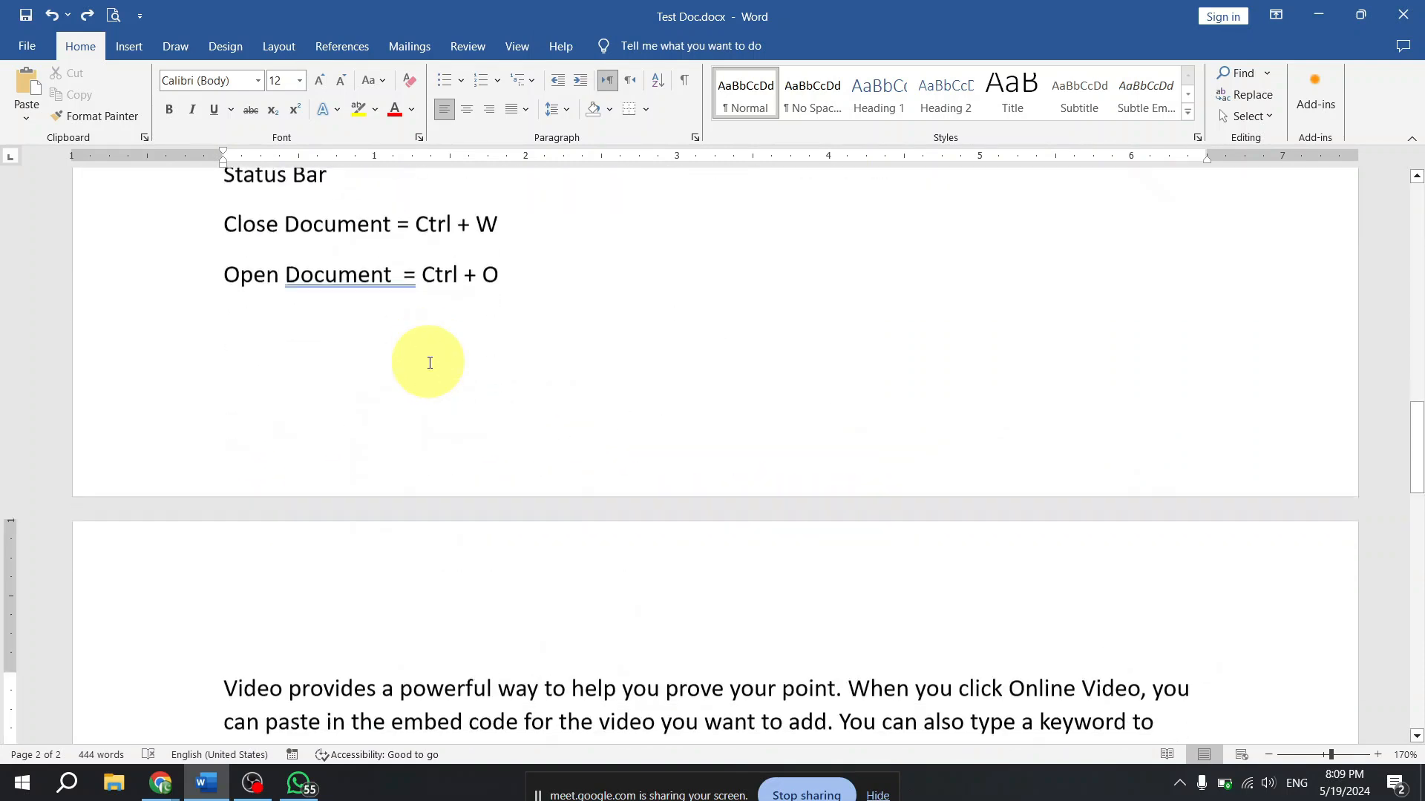
scroll(475, 413, up, 20)
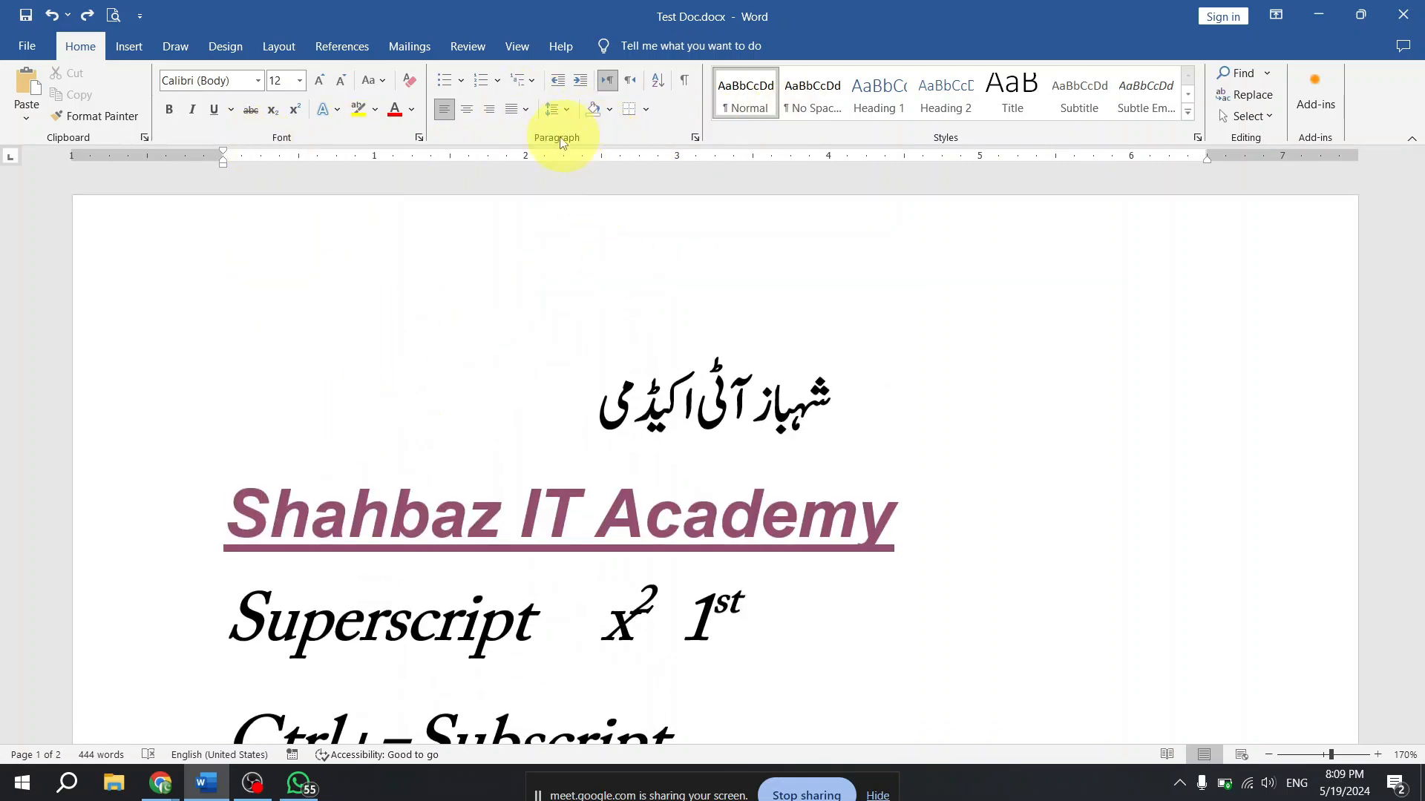
click(686, 83)
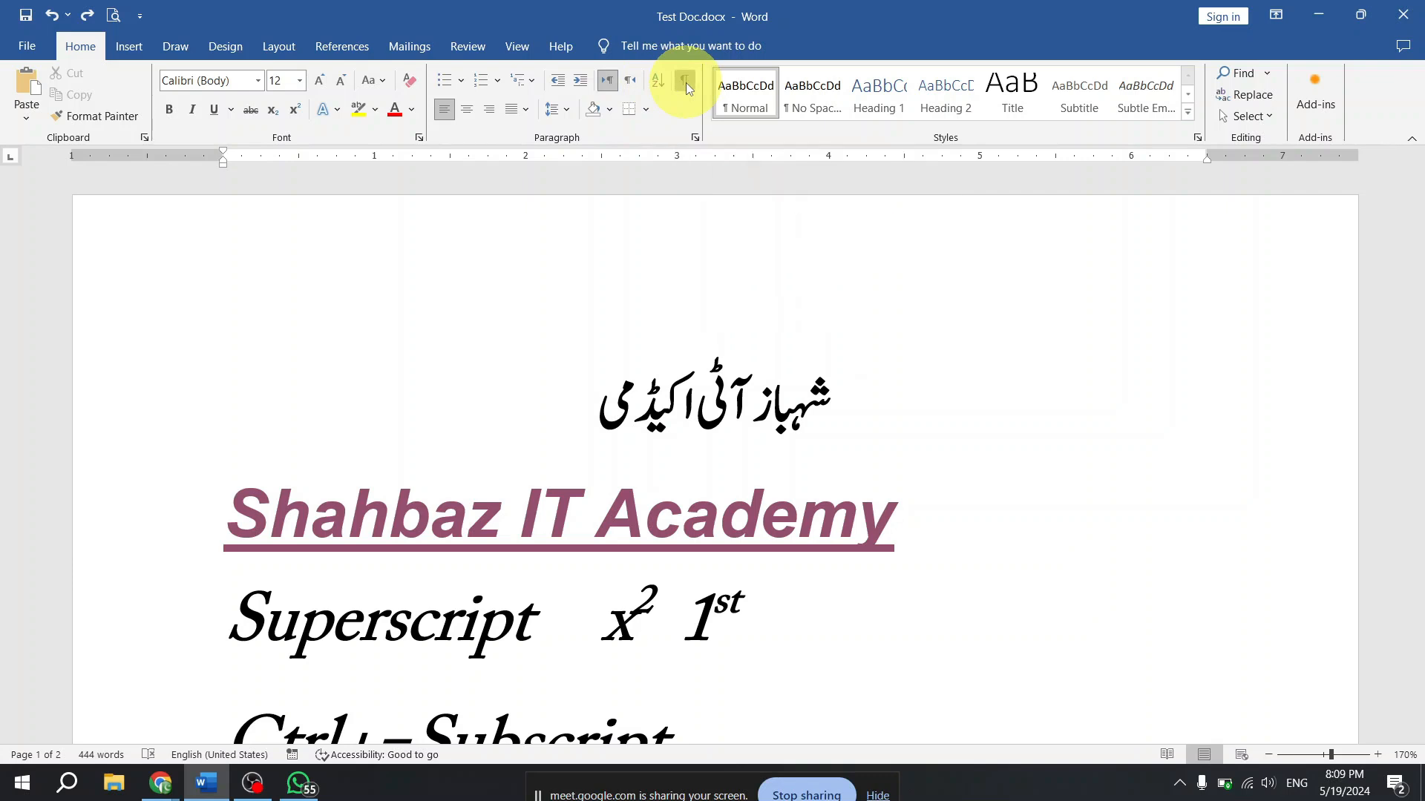
scroll(630, 440, down, 3)
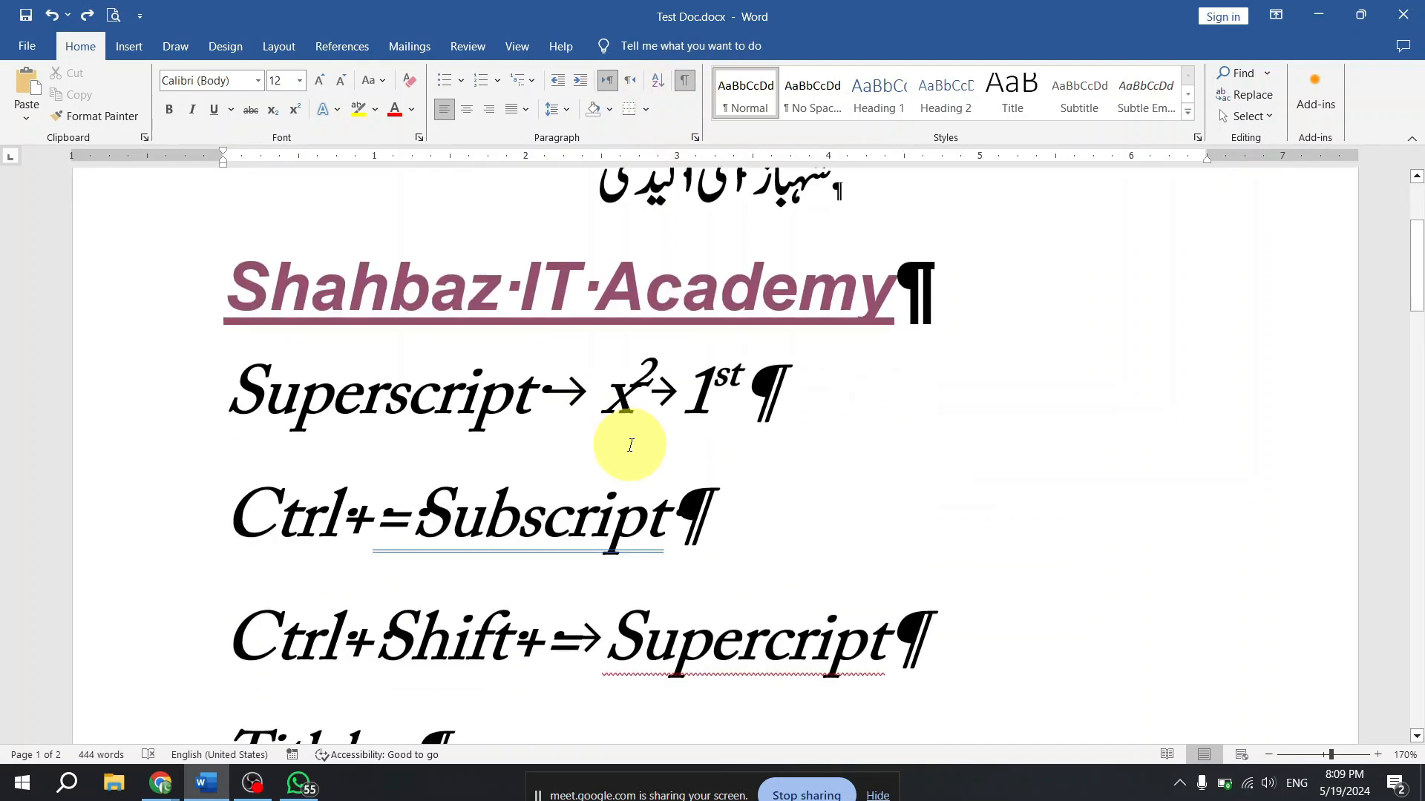
scroll(621, 423, down, 3)
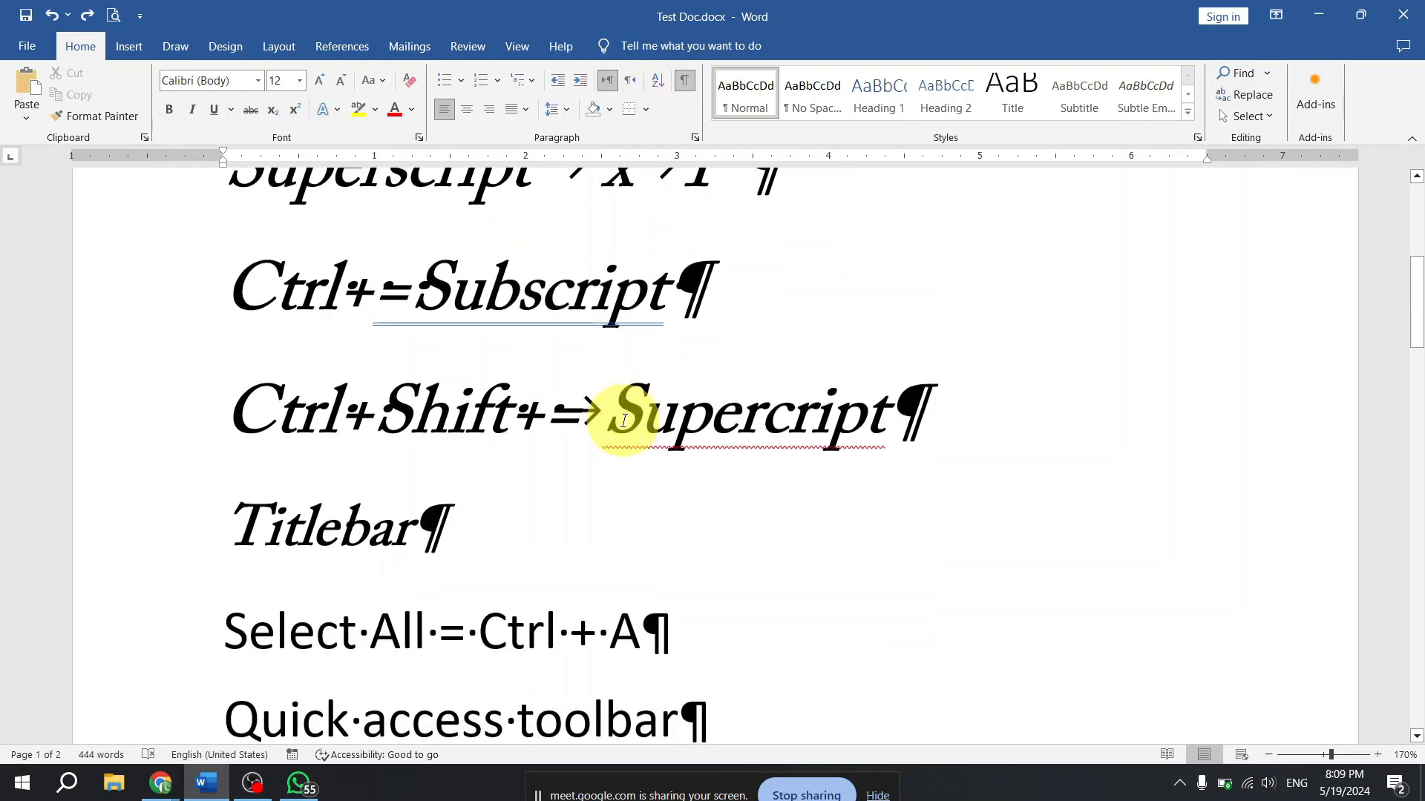
scroll(623, 420, down, 3)
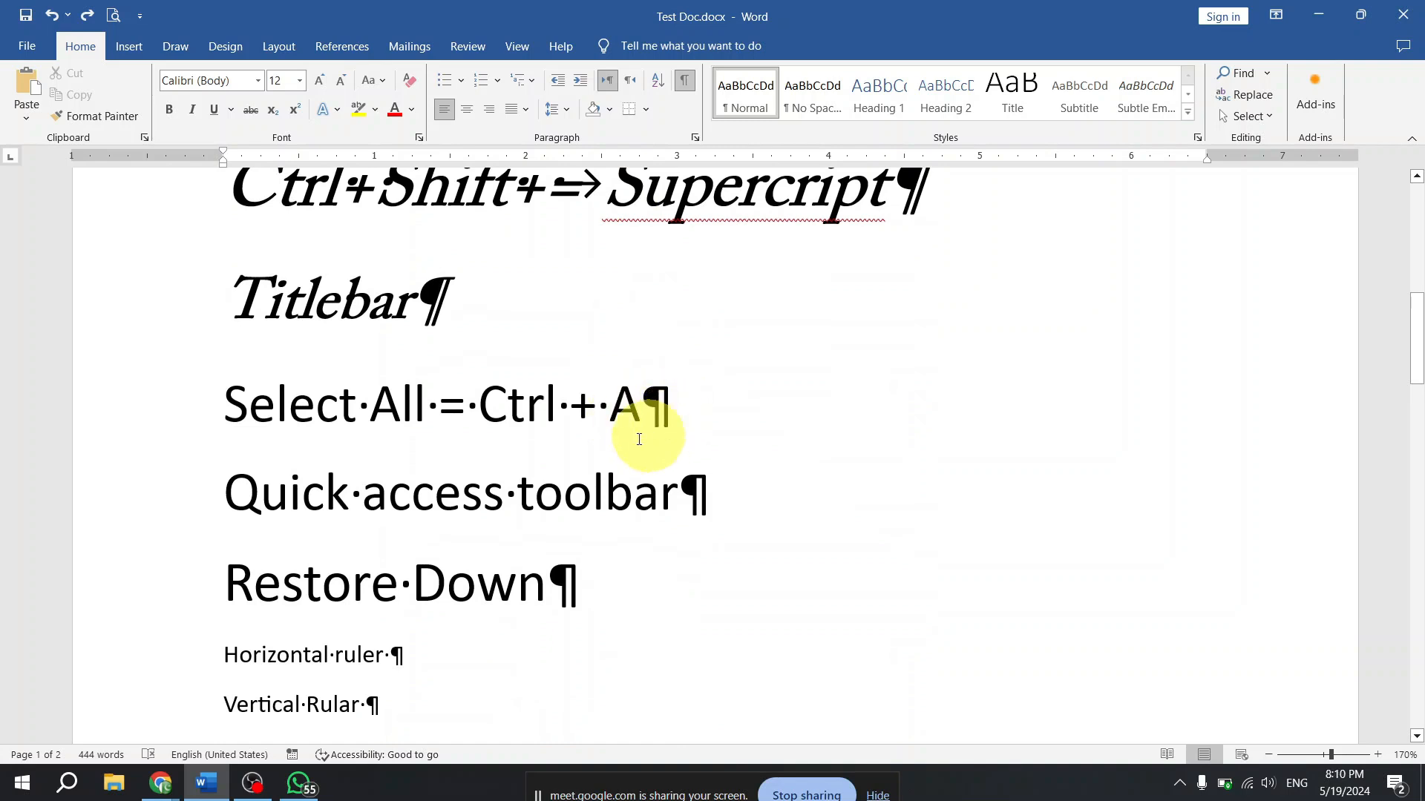
scroll(575, 434, down, 6)
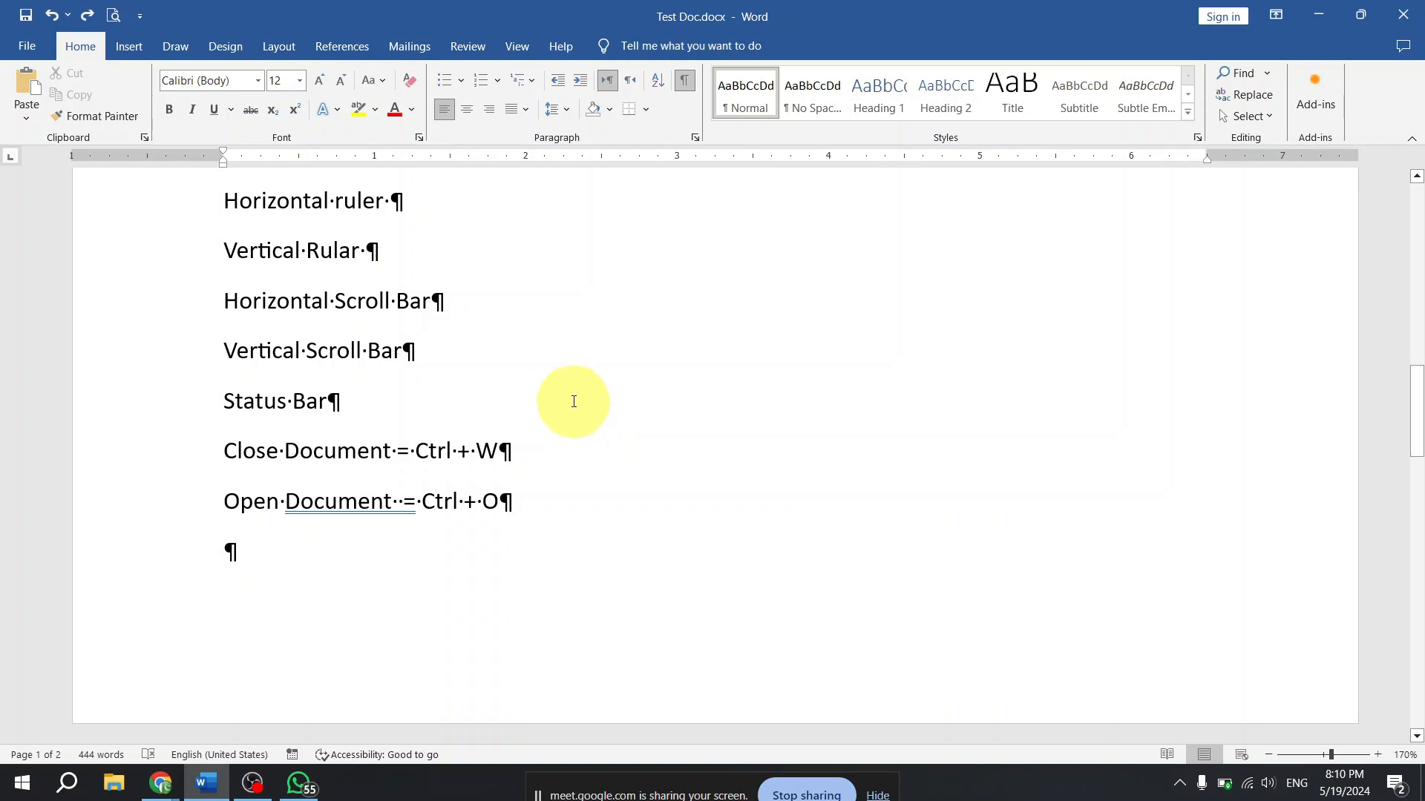
scroll(570, 395, up, 3)
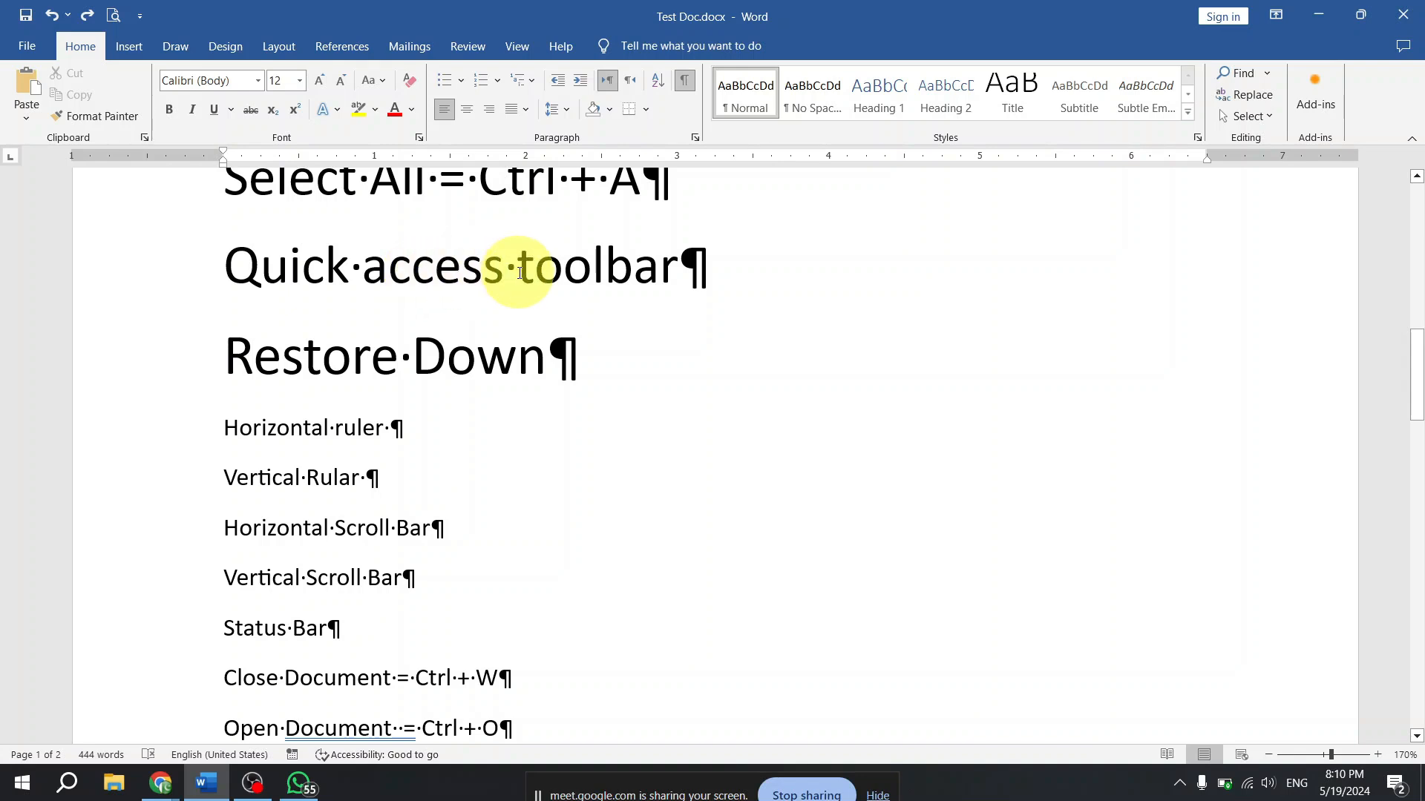
- Hide the formatting marks and return to the title area of page 1
click(686, 81)
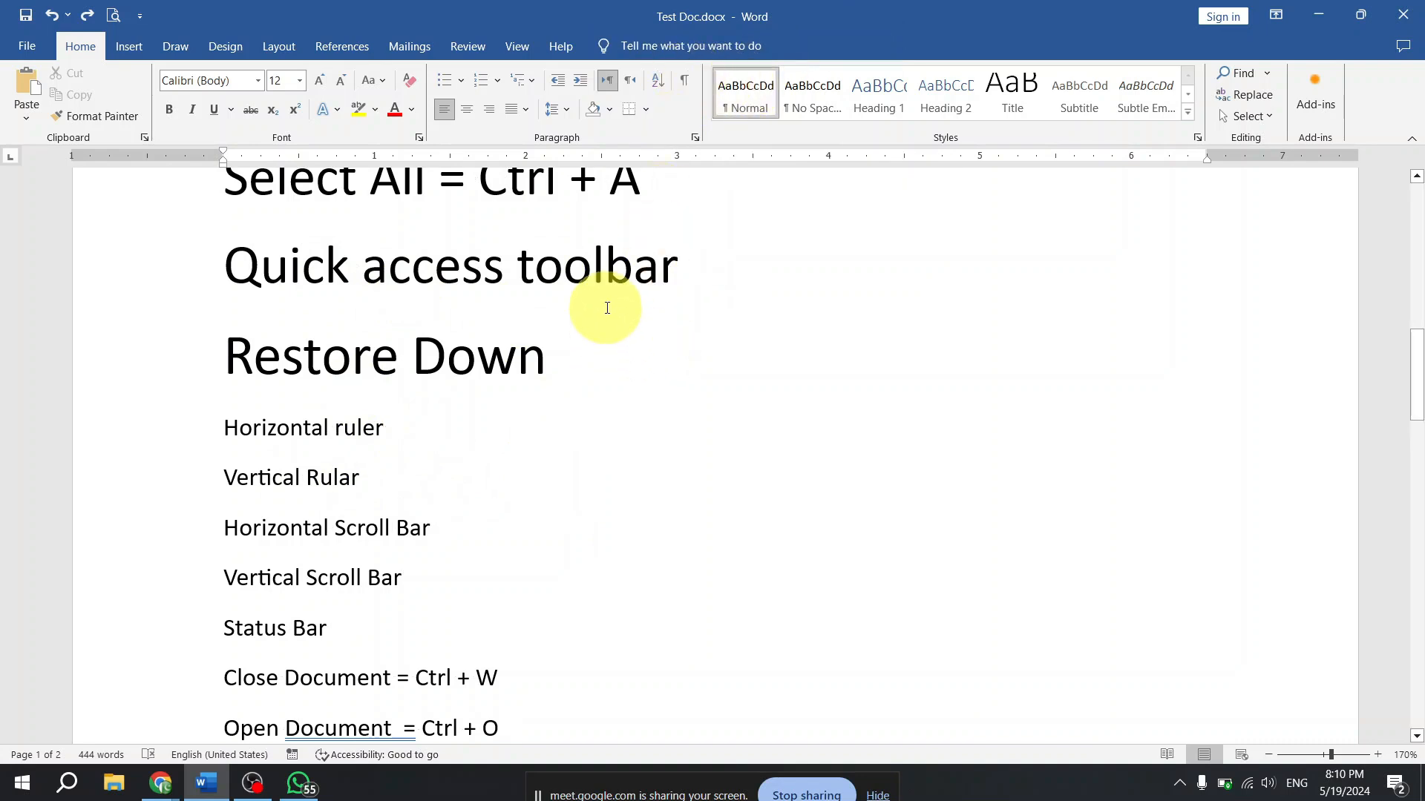
scroll(568, 336, up, 5)
scroll(567, 336, up, 3)
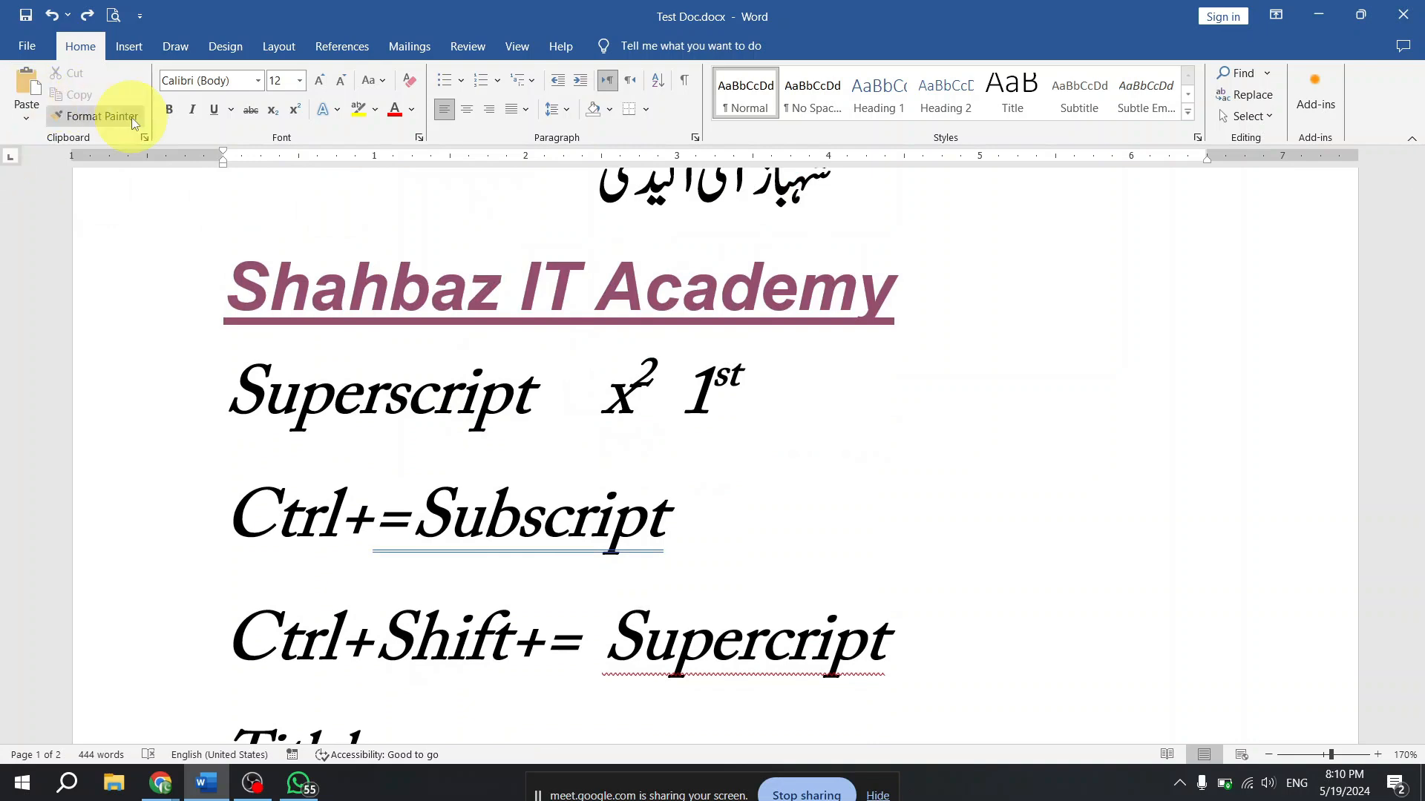
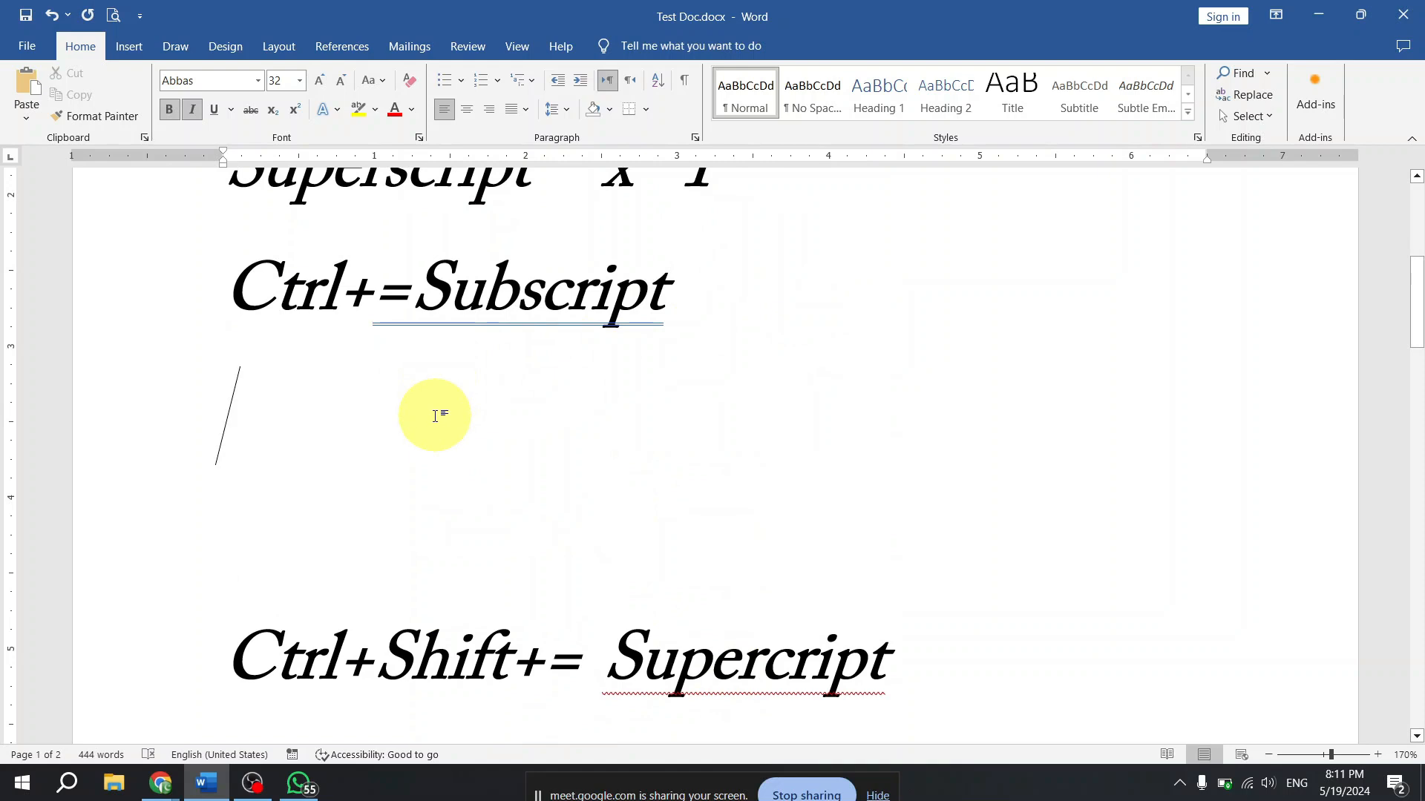
- Paste the copied word "Superscript" on the empty line below Ctrl+=Subscript
right_click(343, 414)
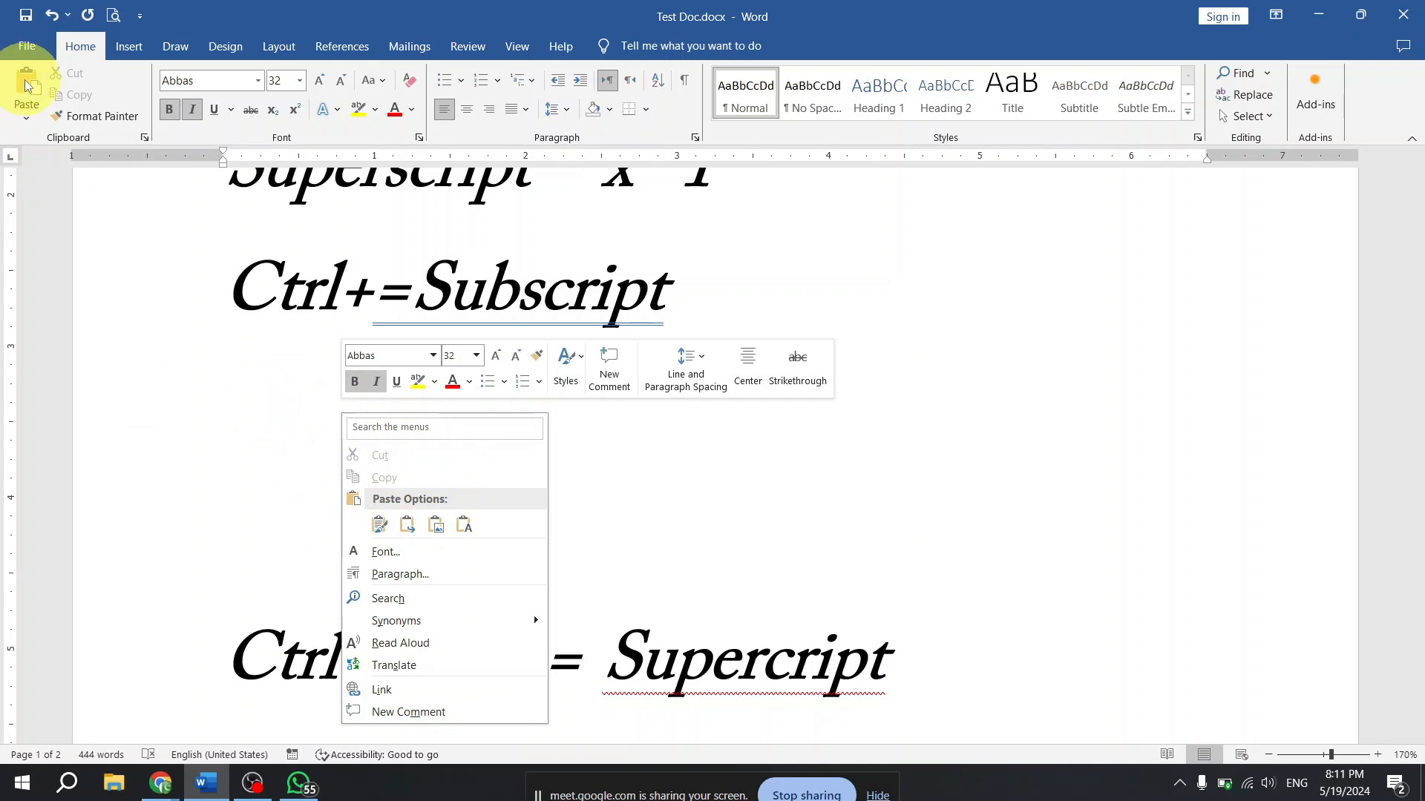
click(206, 461)
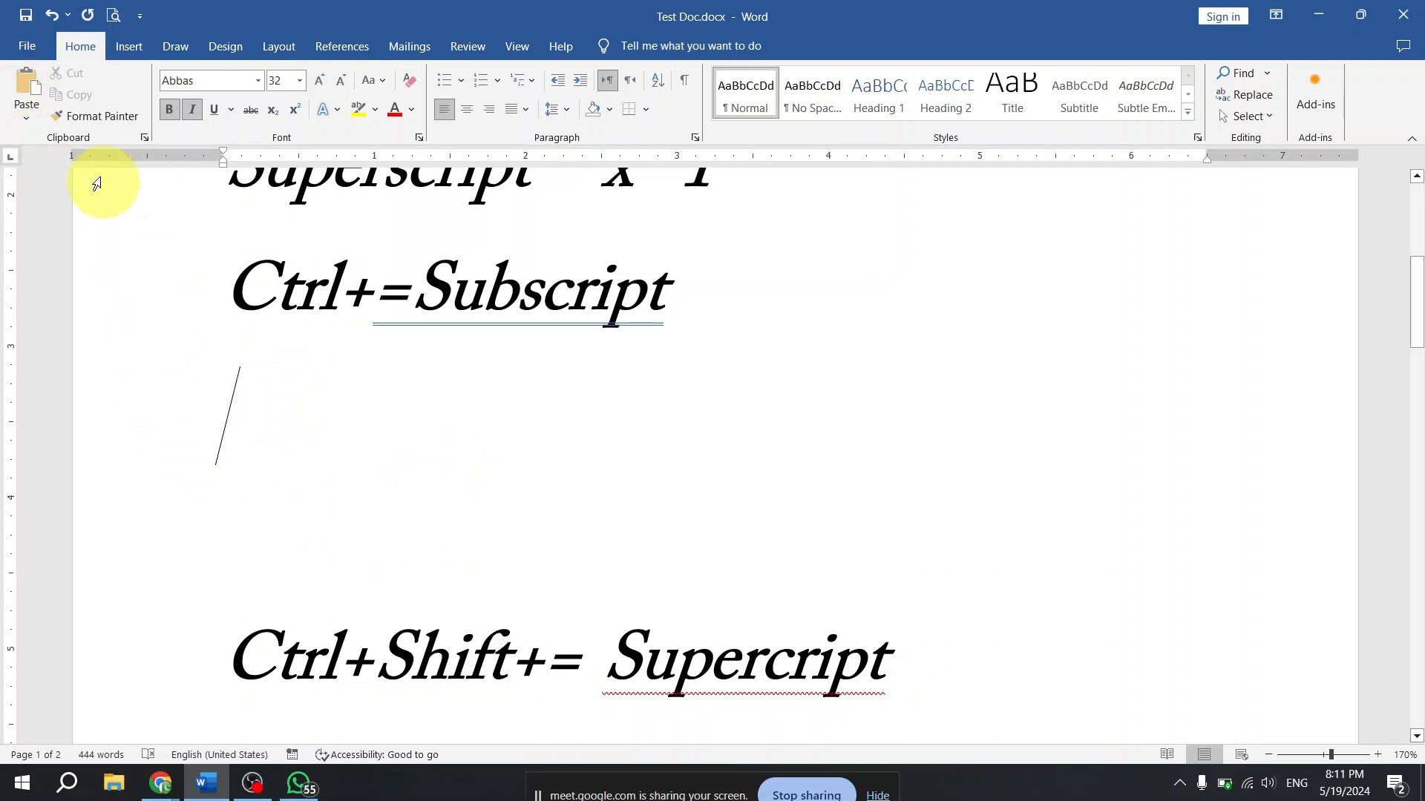
click(28, 89)
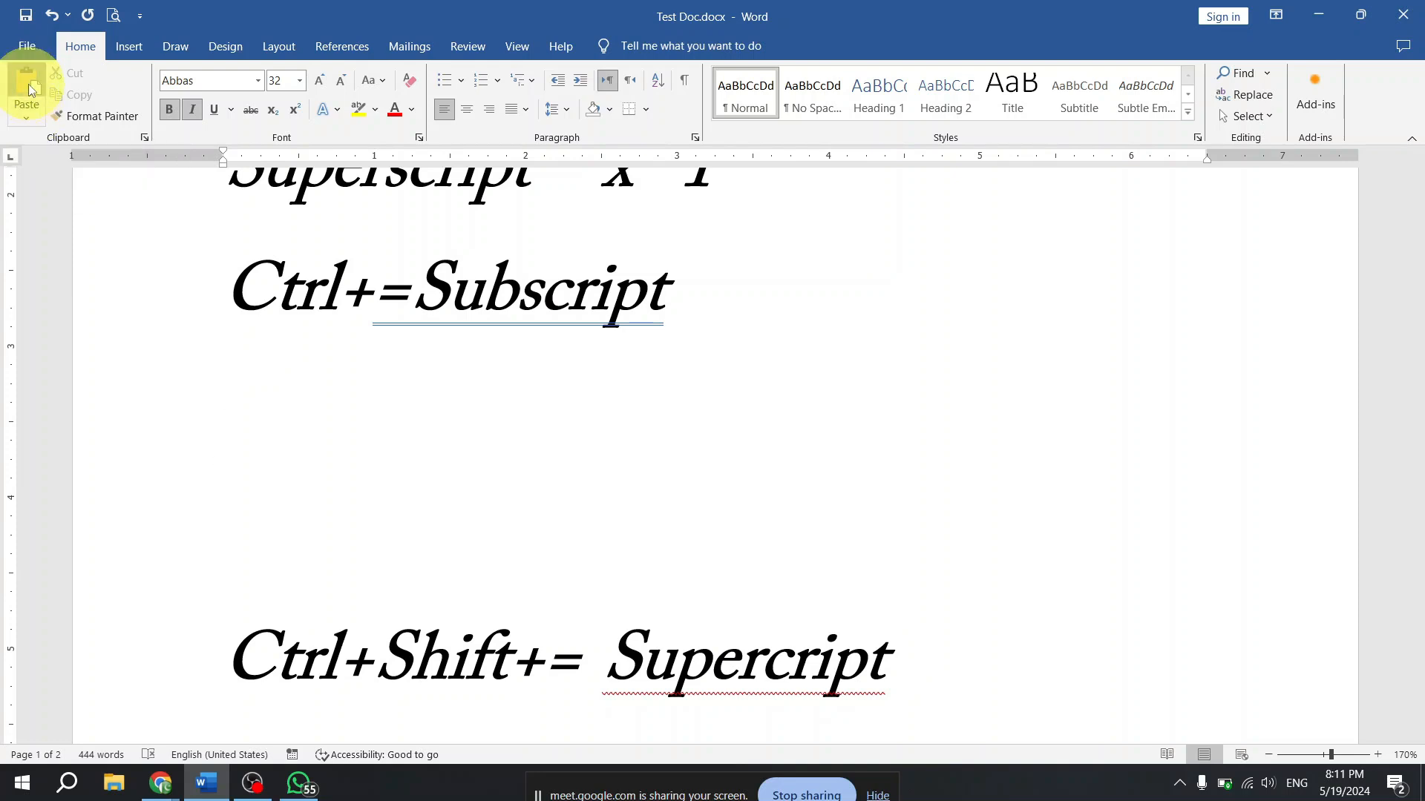
drag(310, 400, 461, 405)
click(612, 436)
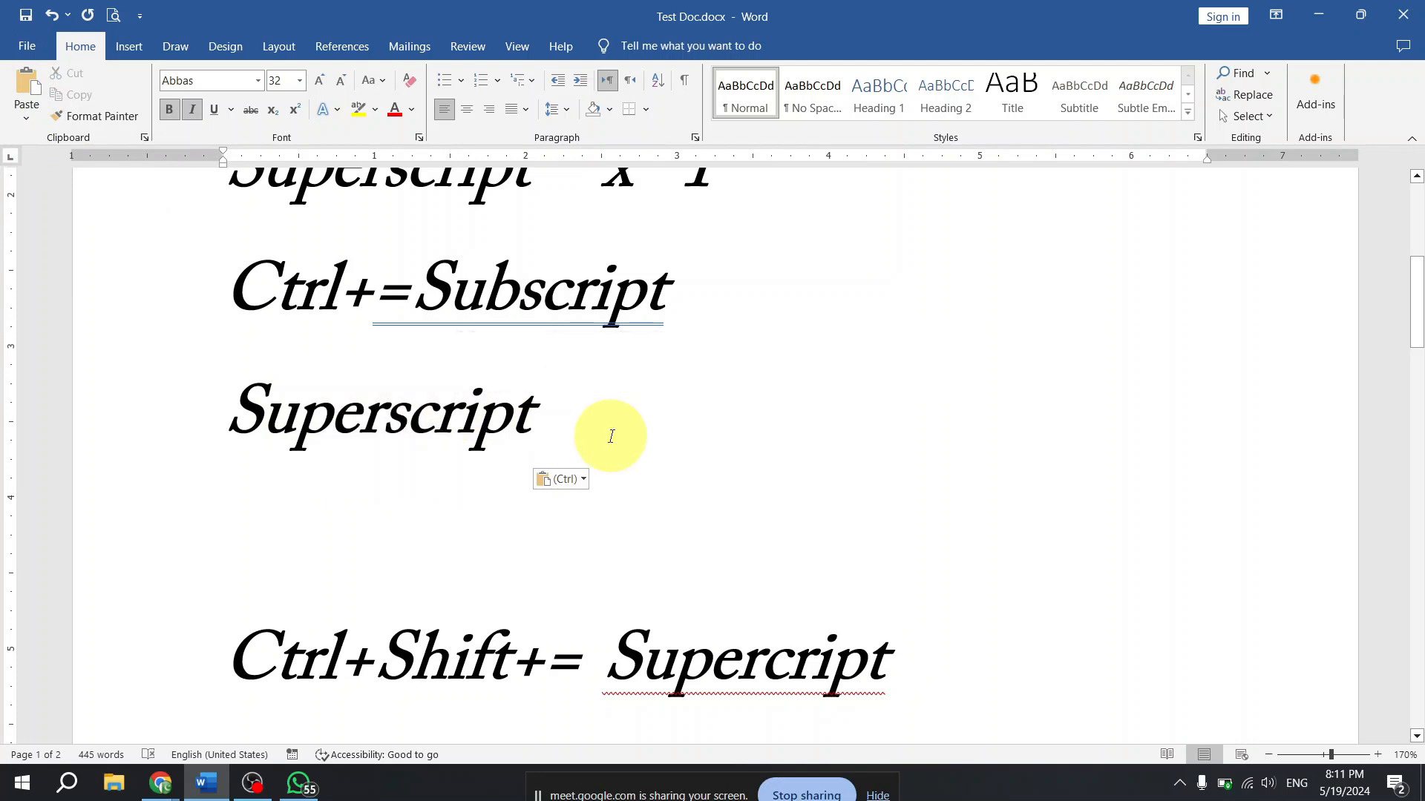
- Cut the whole "Shahbaz IT Academy" heading line near the top of page 1
scroll(509, 393, up, 3)
drag(260, 300, 845, 293)
double_click(844, 292)
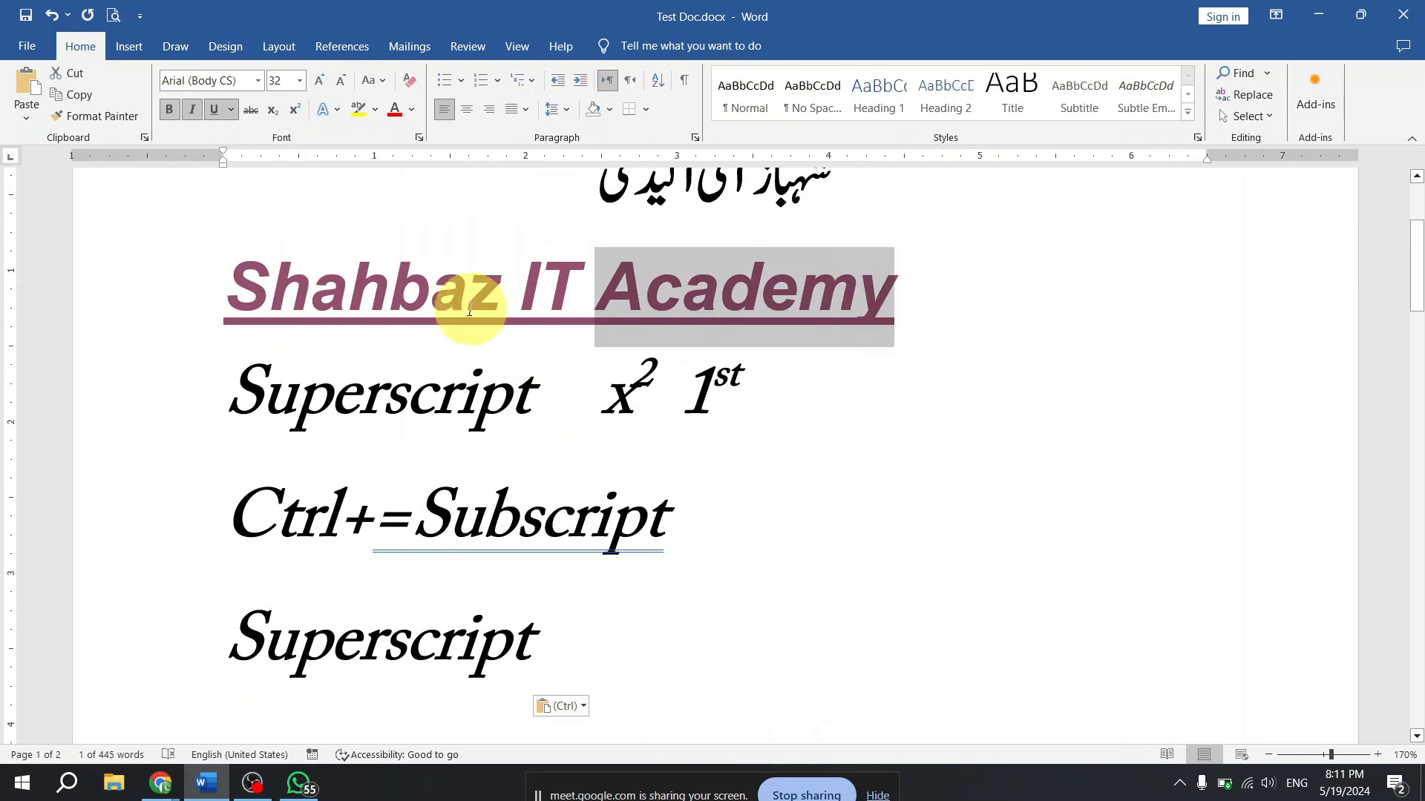
click(469, 310)
click(153, 302)
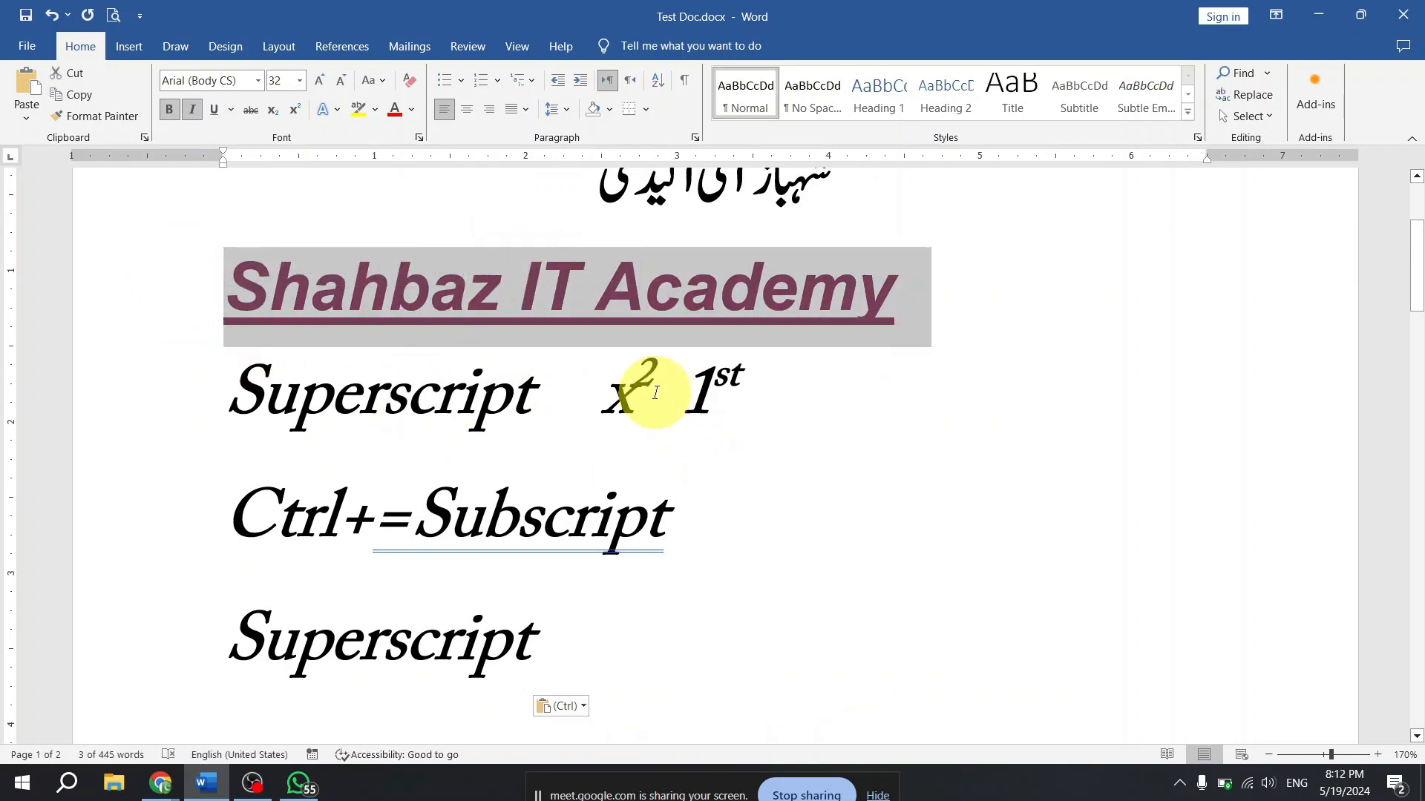
click(299, 226)
click(142, 261)
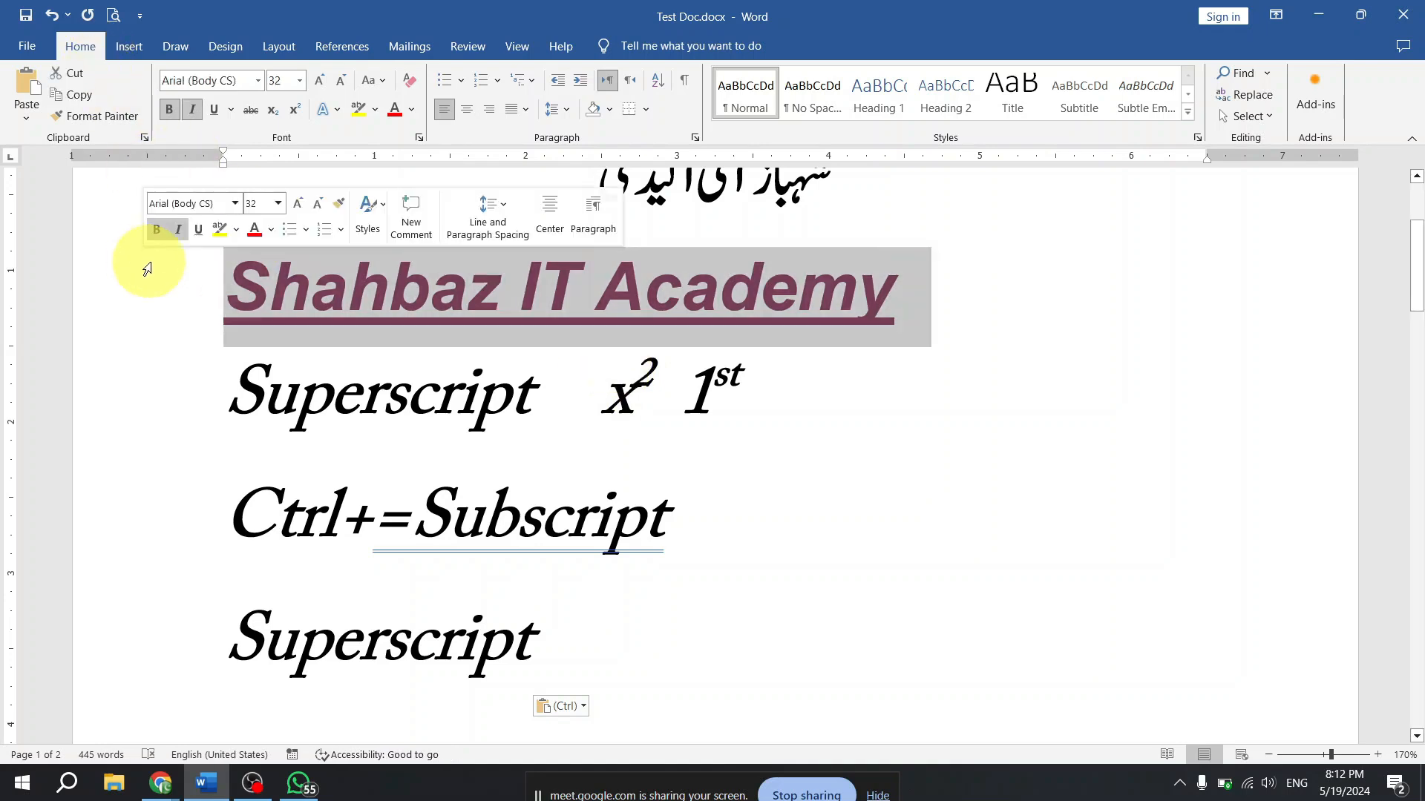
click(74, 74)
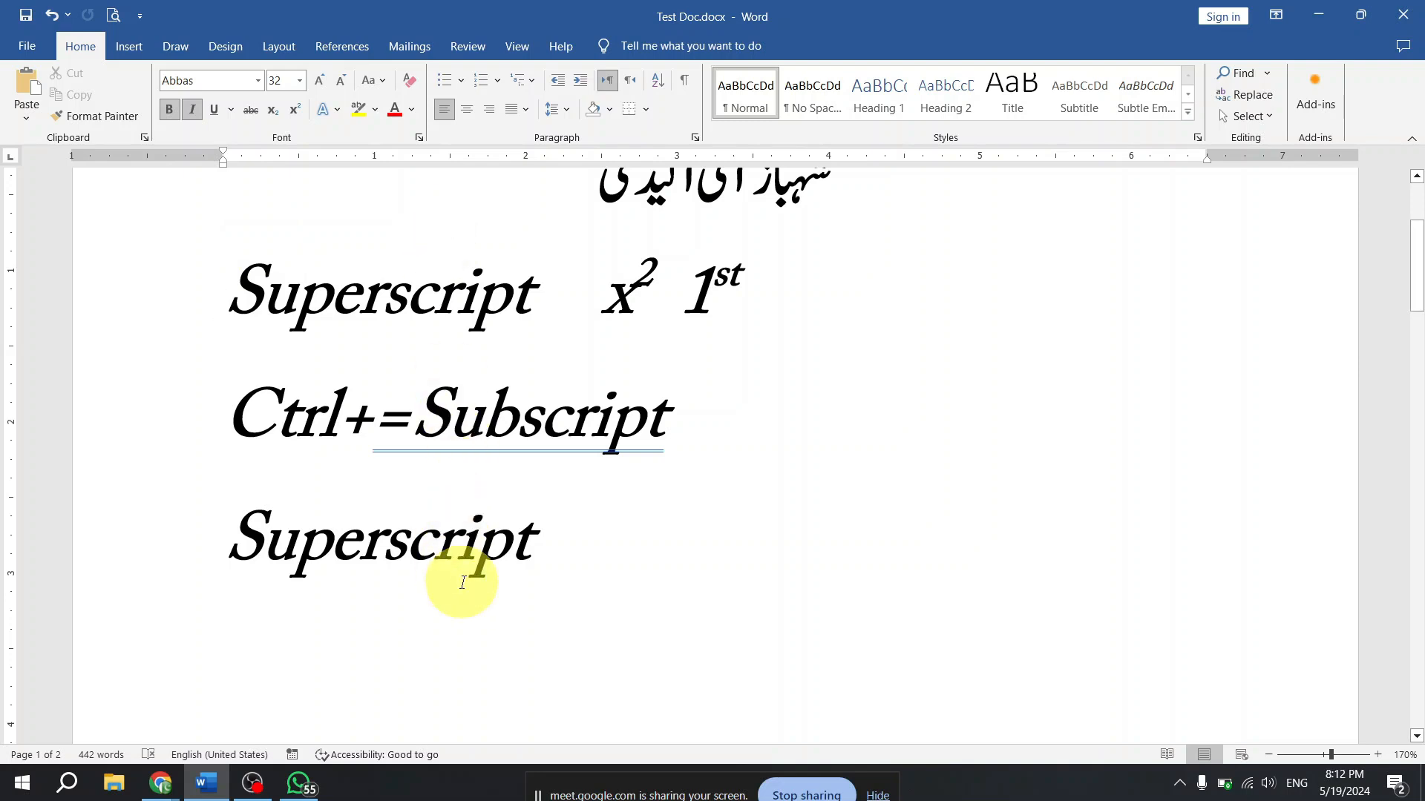
- Paste the cut "Shahbaz IT Academy" heading on the empty line below the second "Superscript"
scroll(461, 579, down, 3)
click(415, 452)
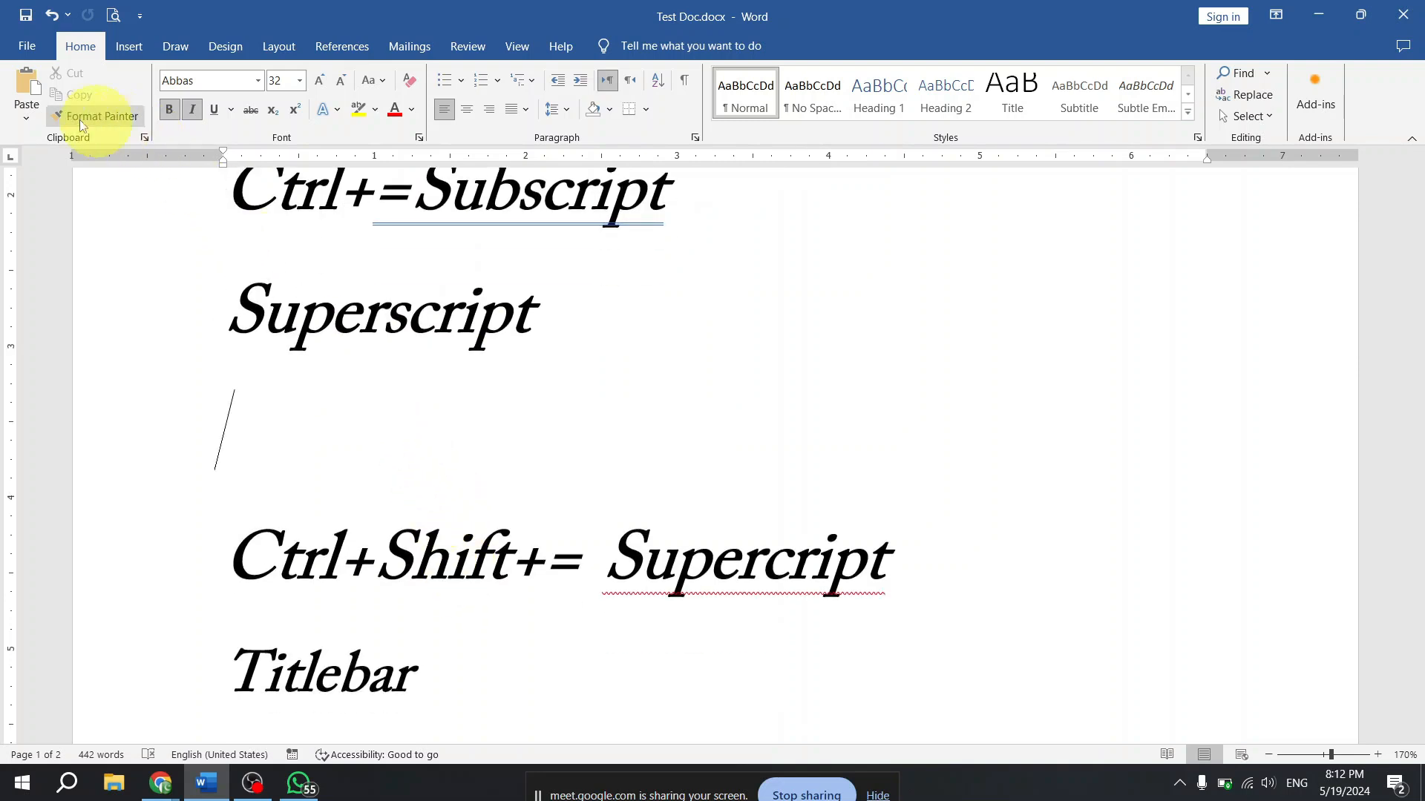
click(23, 89)
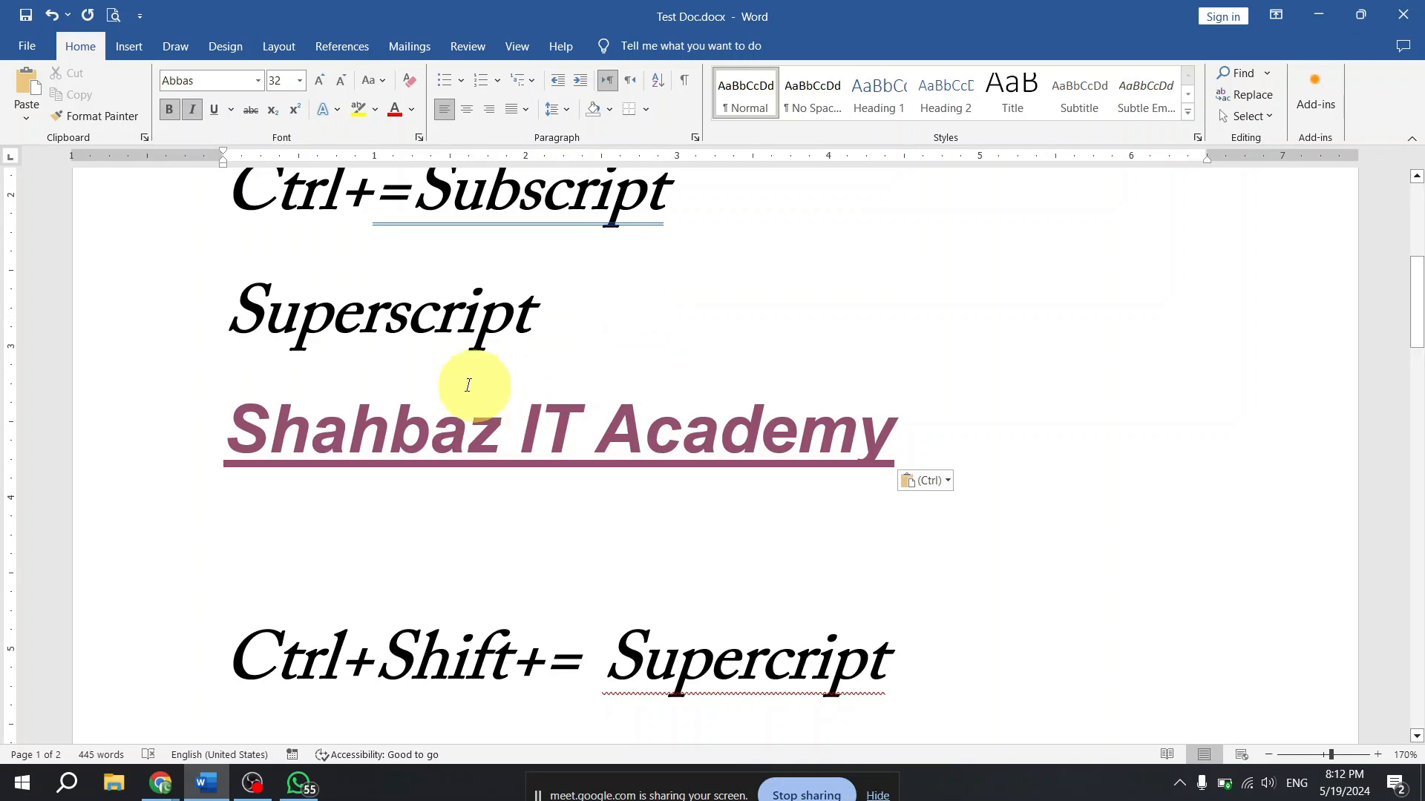
drag(246, 424, 498, 434)
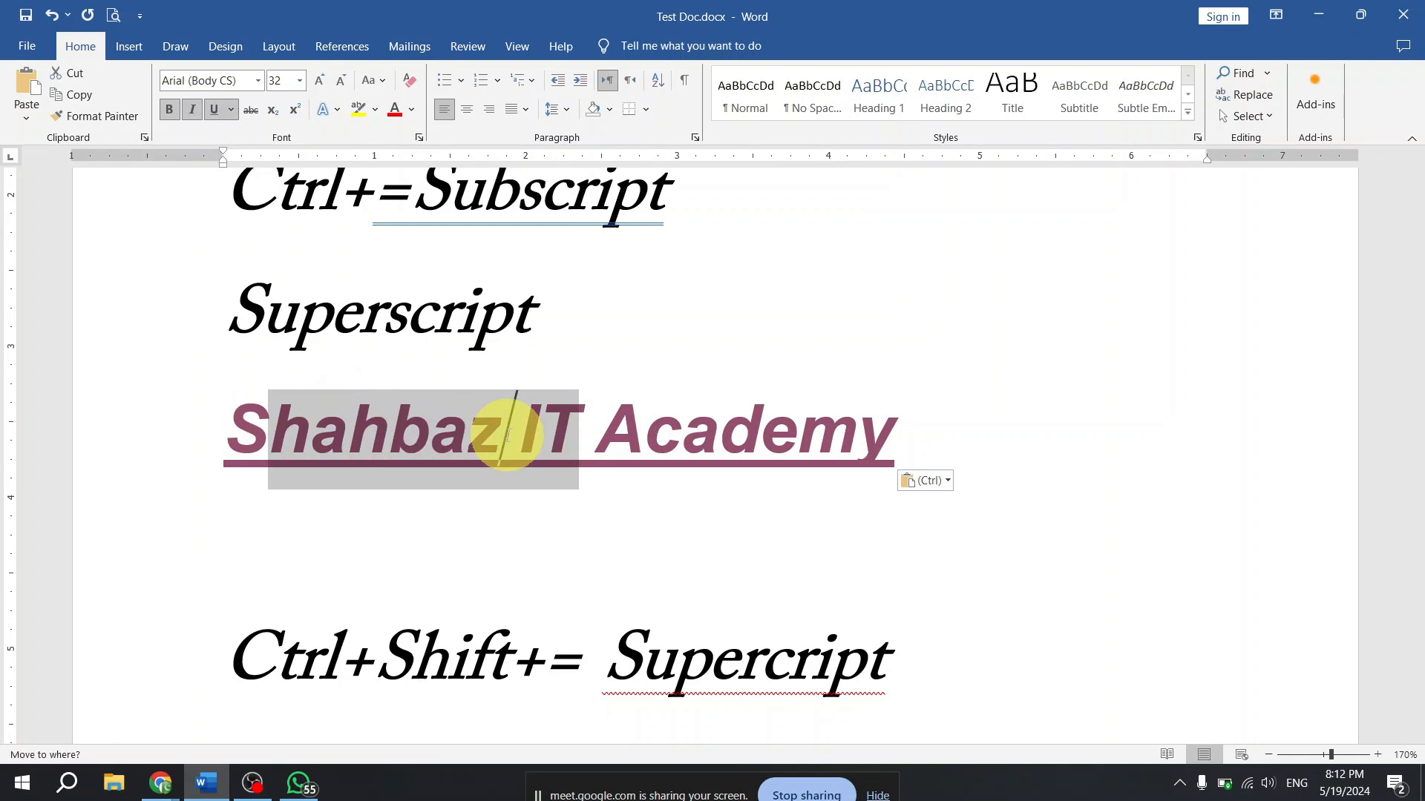
click(505, 433)
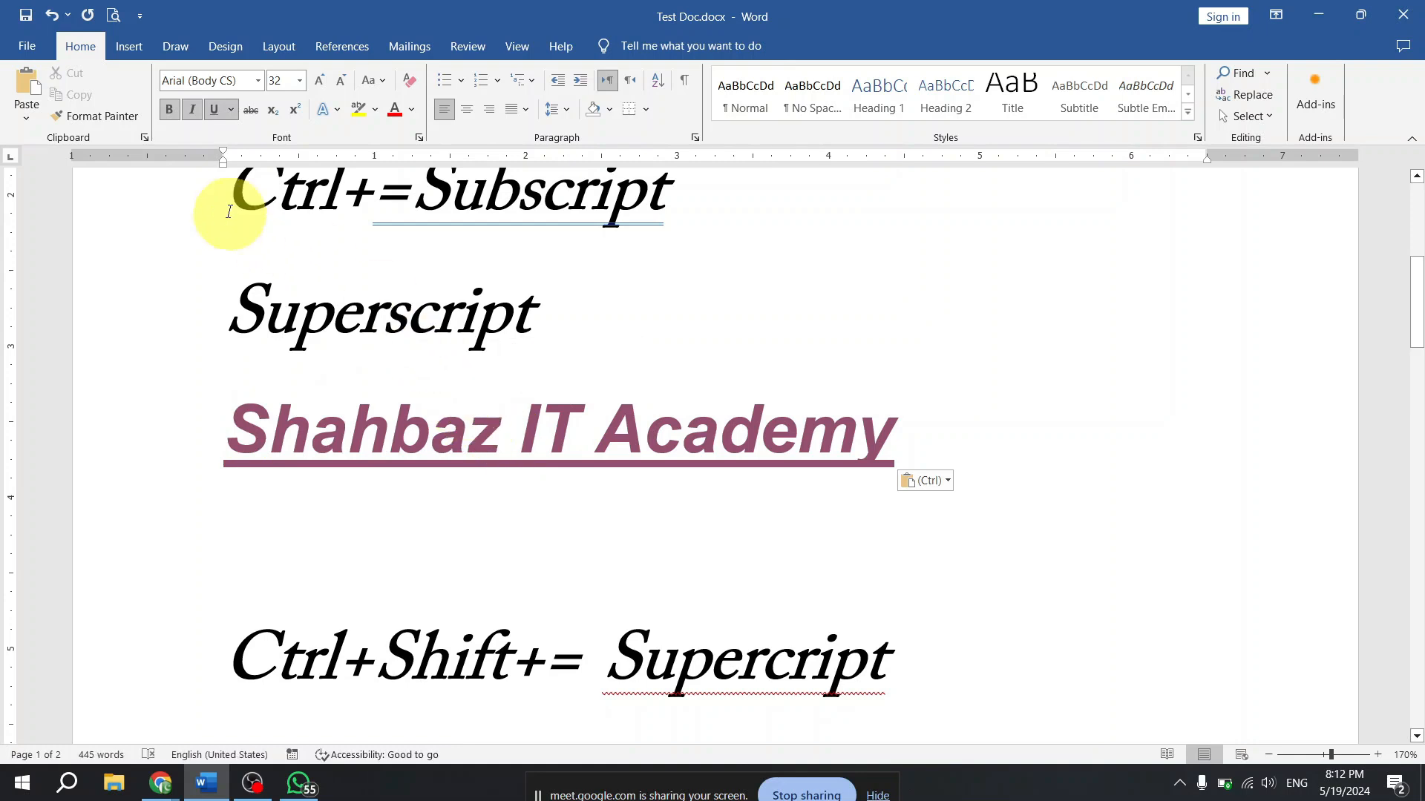
- Show the Clipboard pane and examine its settings and the actions for the stored "Shahbaz IT Academy" item
click(146, 138)
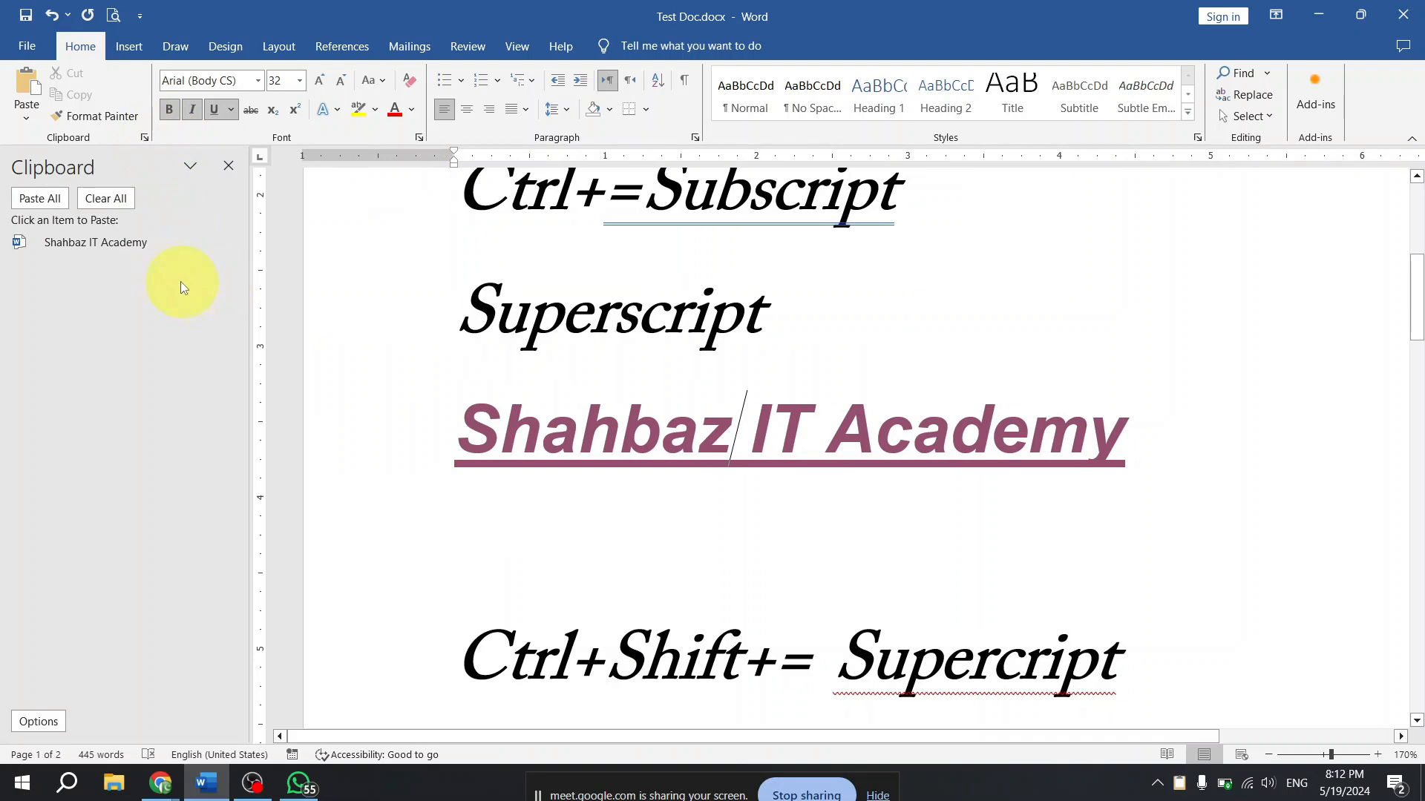
click(190, 166)
click(494, 310)
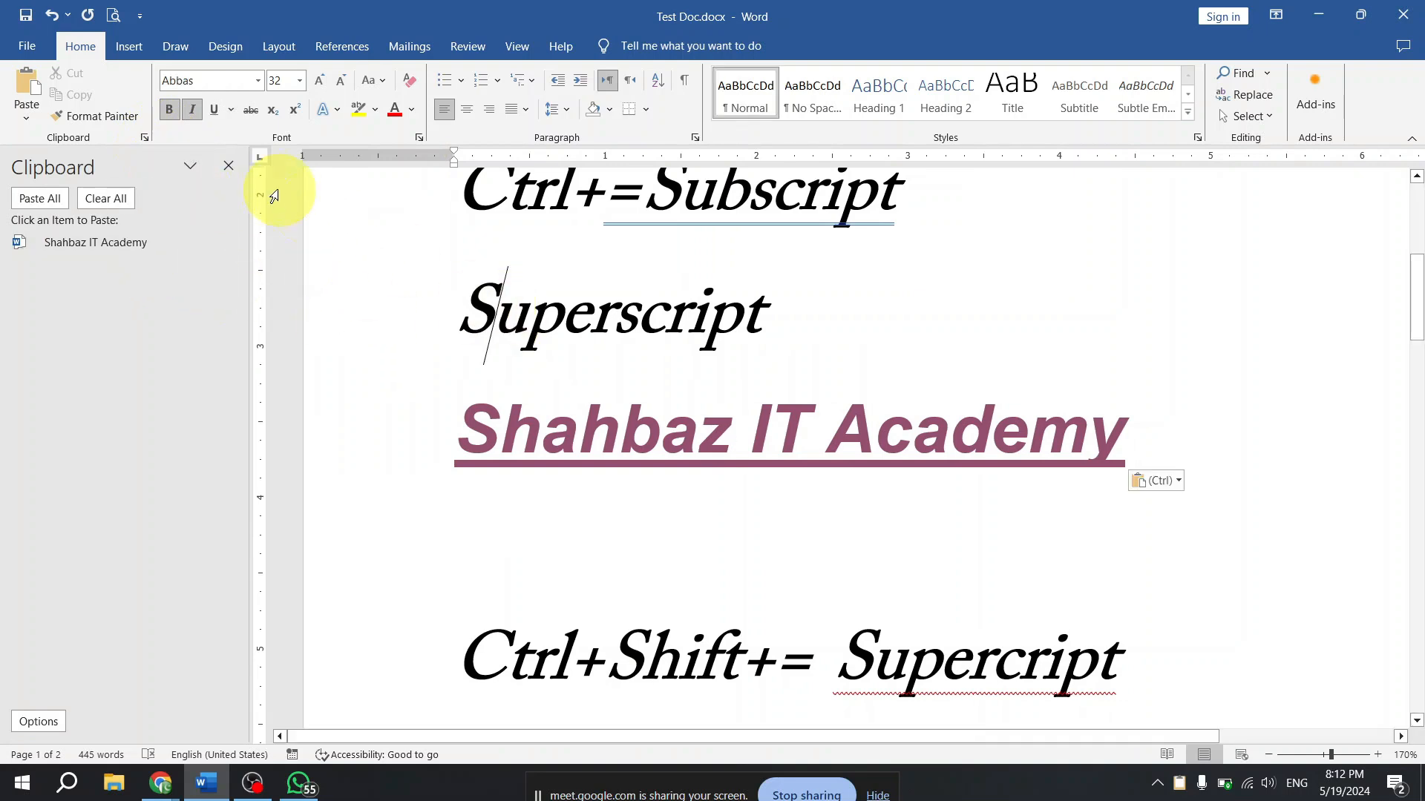
click(228, 166)
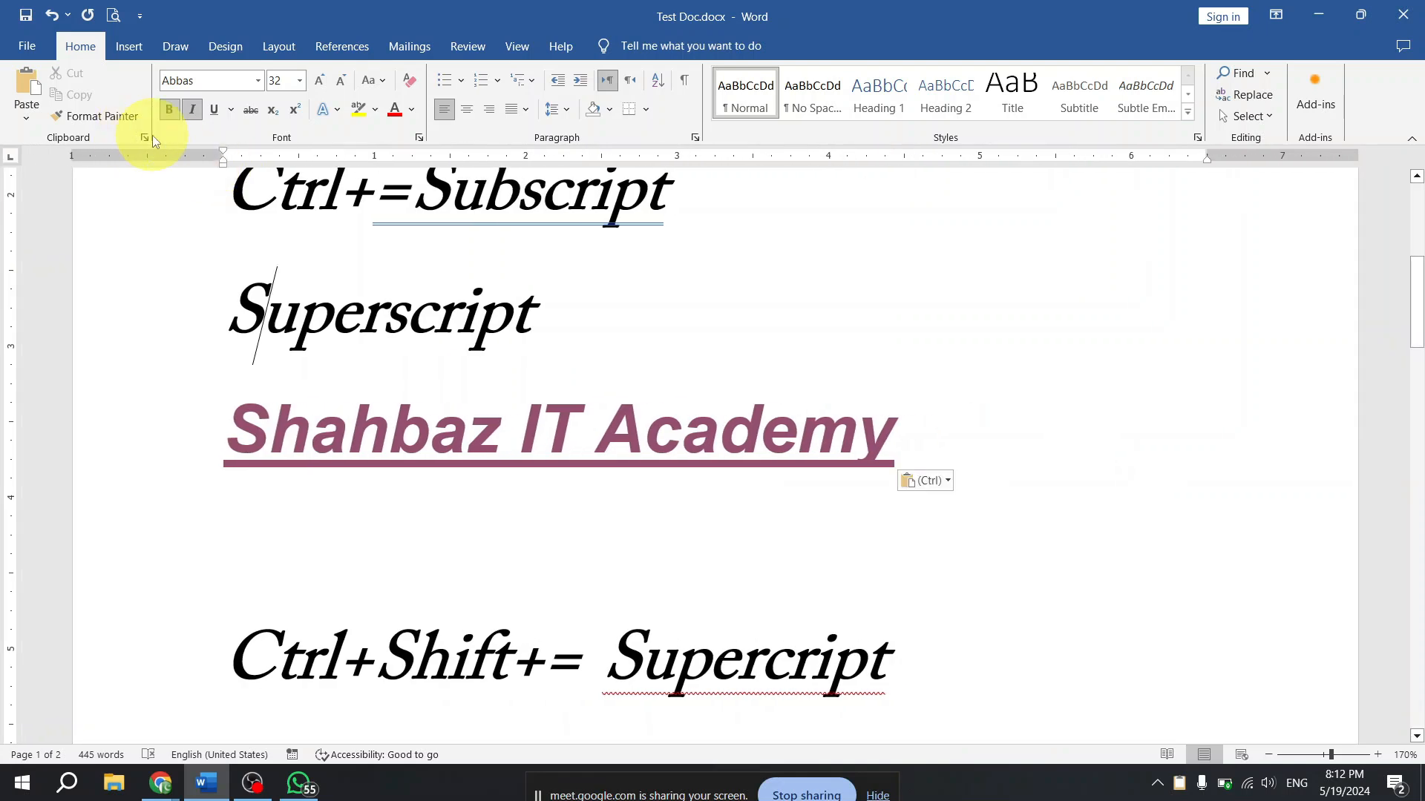
click(145, 139)
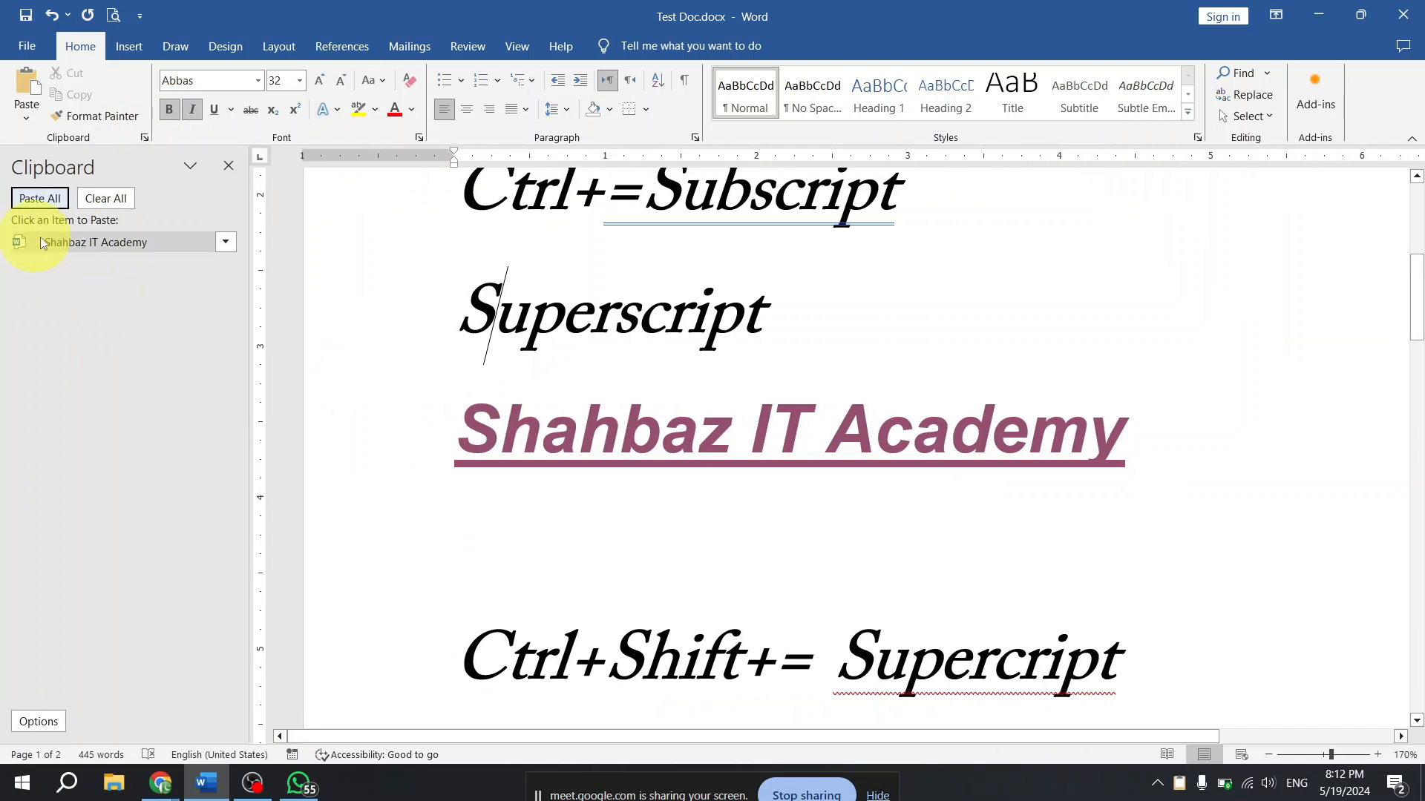
click(226, 243)
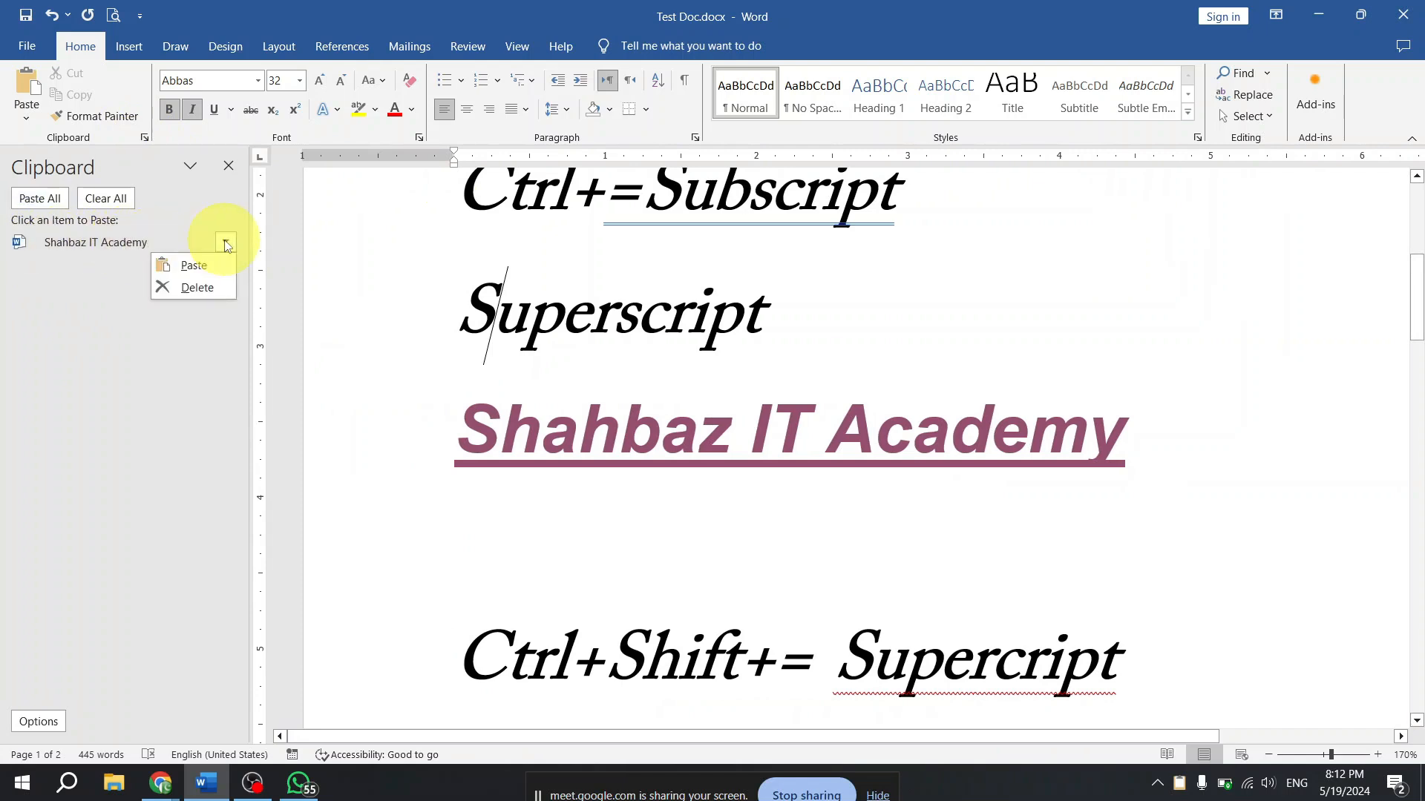
click(161, 348)
- Paste the stored "Shahbaz IT Academy" item from the Clipboard pane twice on the empty line above Ctrl+Shift+=, and undo both pastes
click(582, 519)
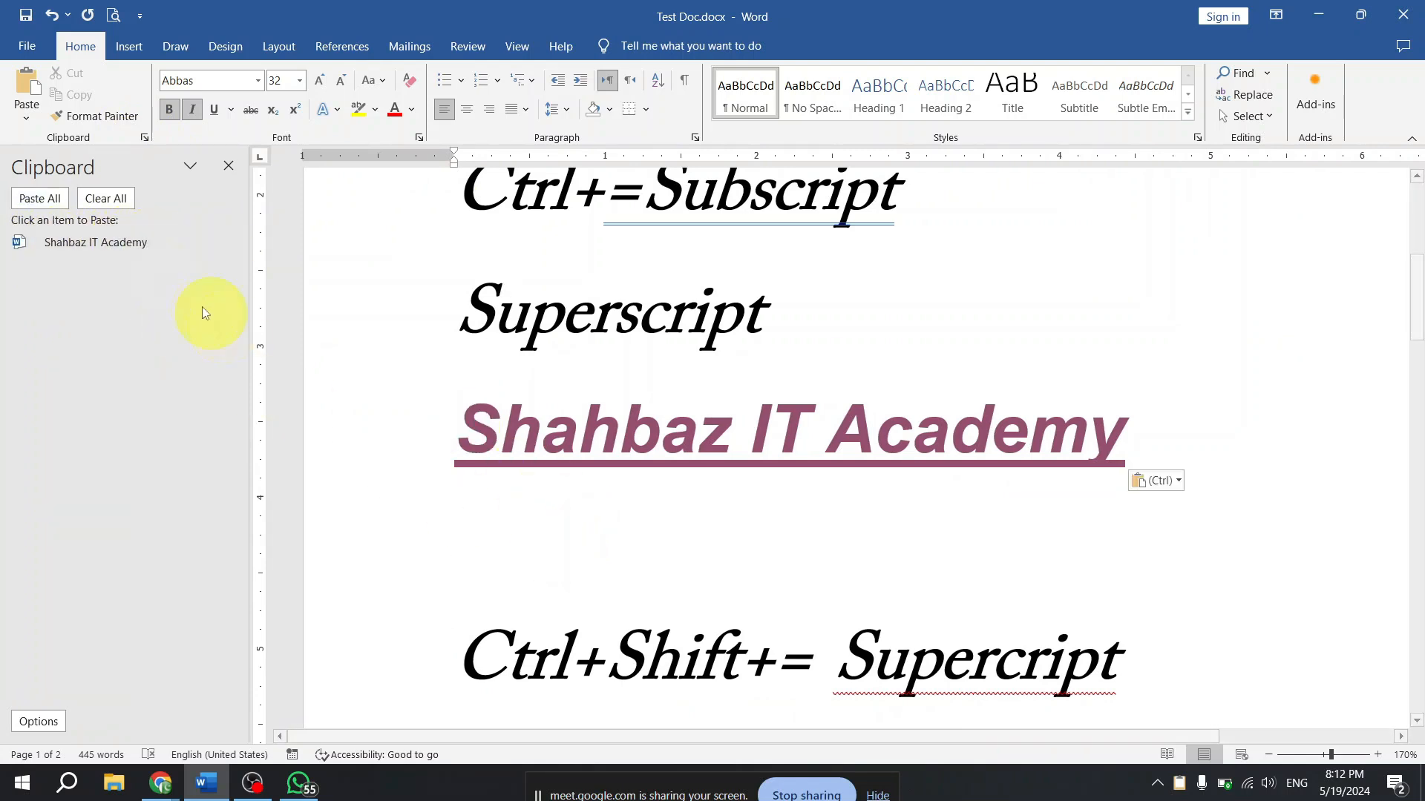
click(119, 242)
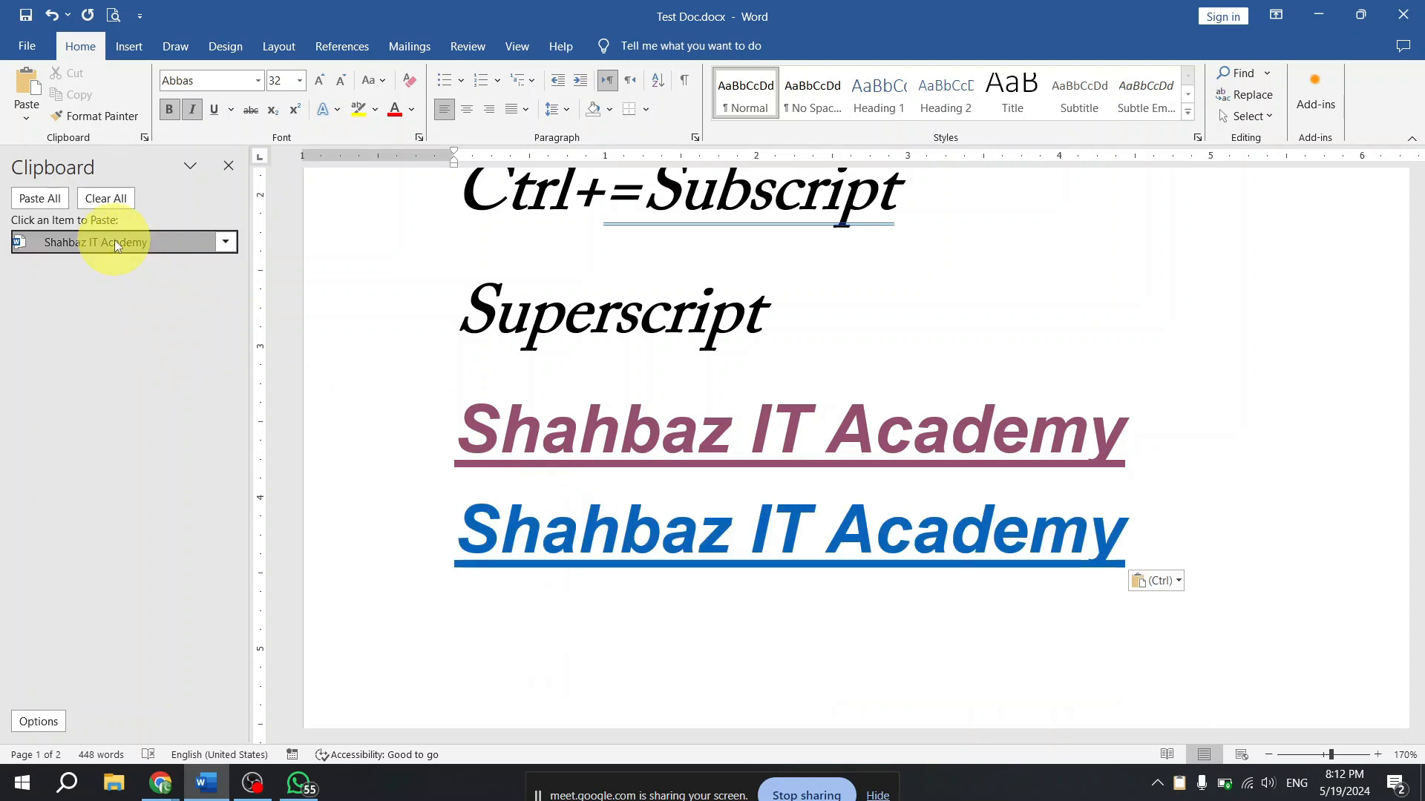
click(114, 242)
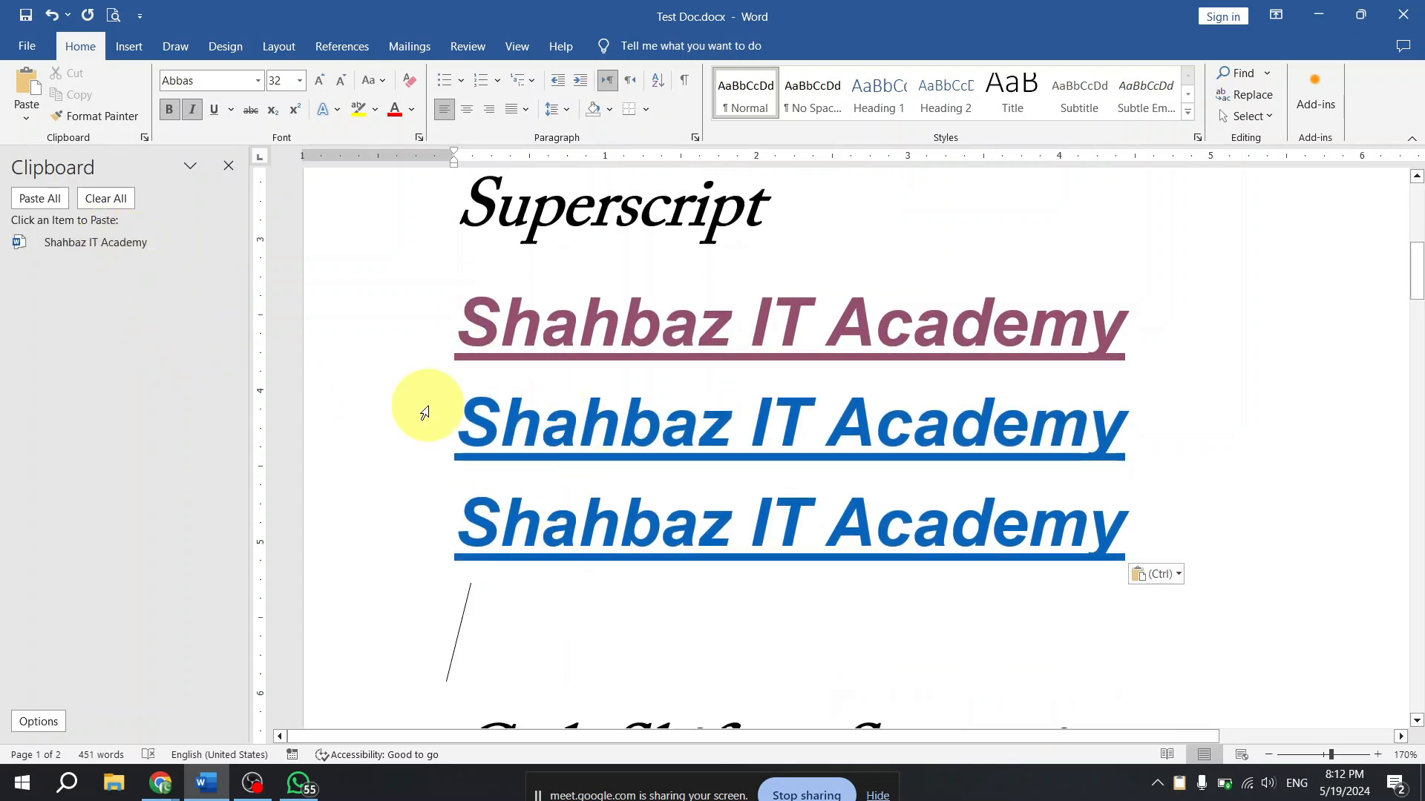
key(ctrl+z)
key(ctrl+z)
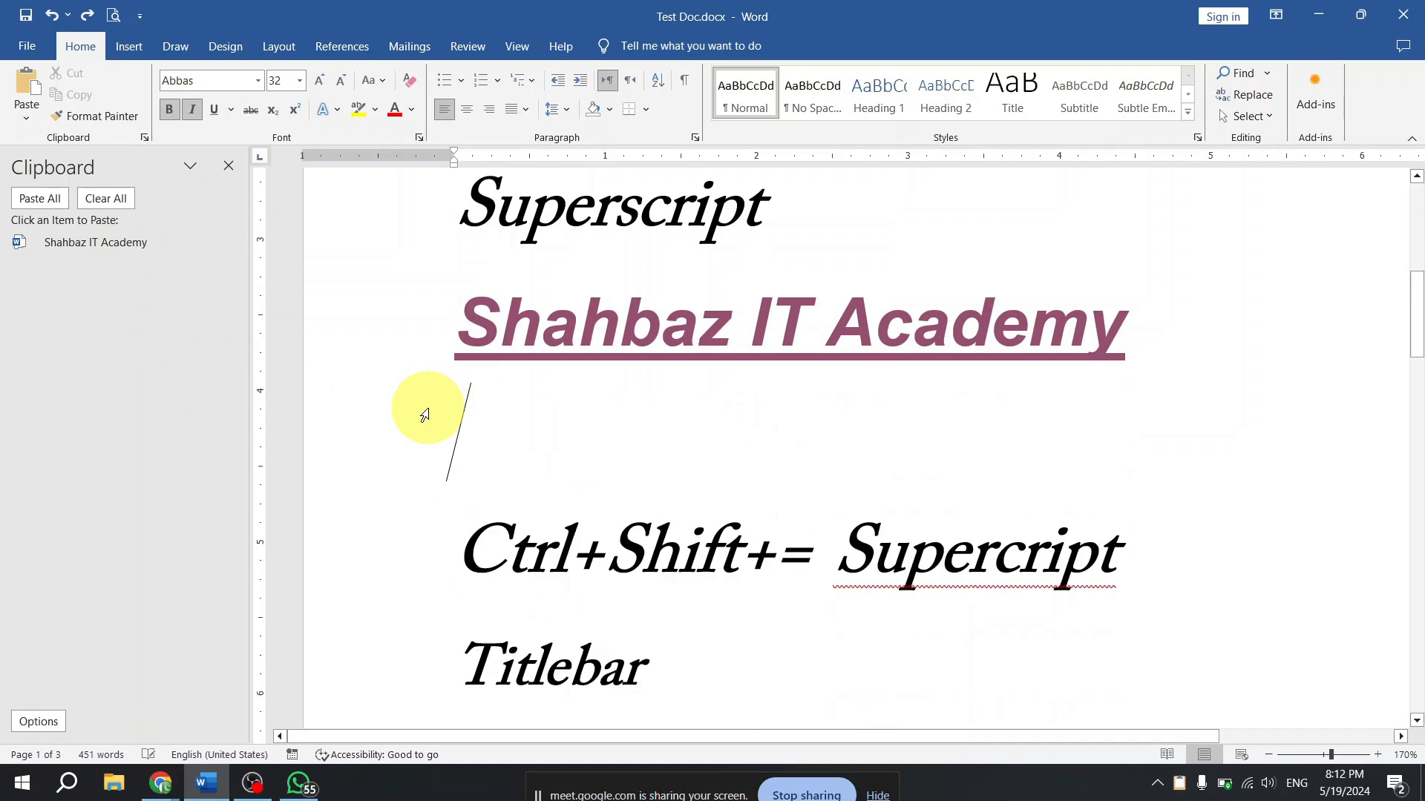
- Copy the "Shahbaz IT Academy" line and view the available paste options
click(307, 319)
key(super+c)
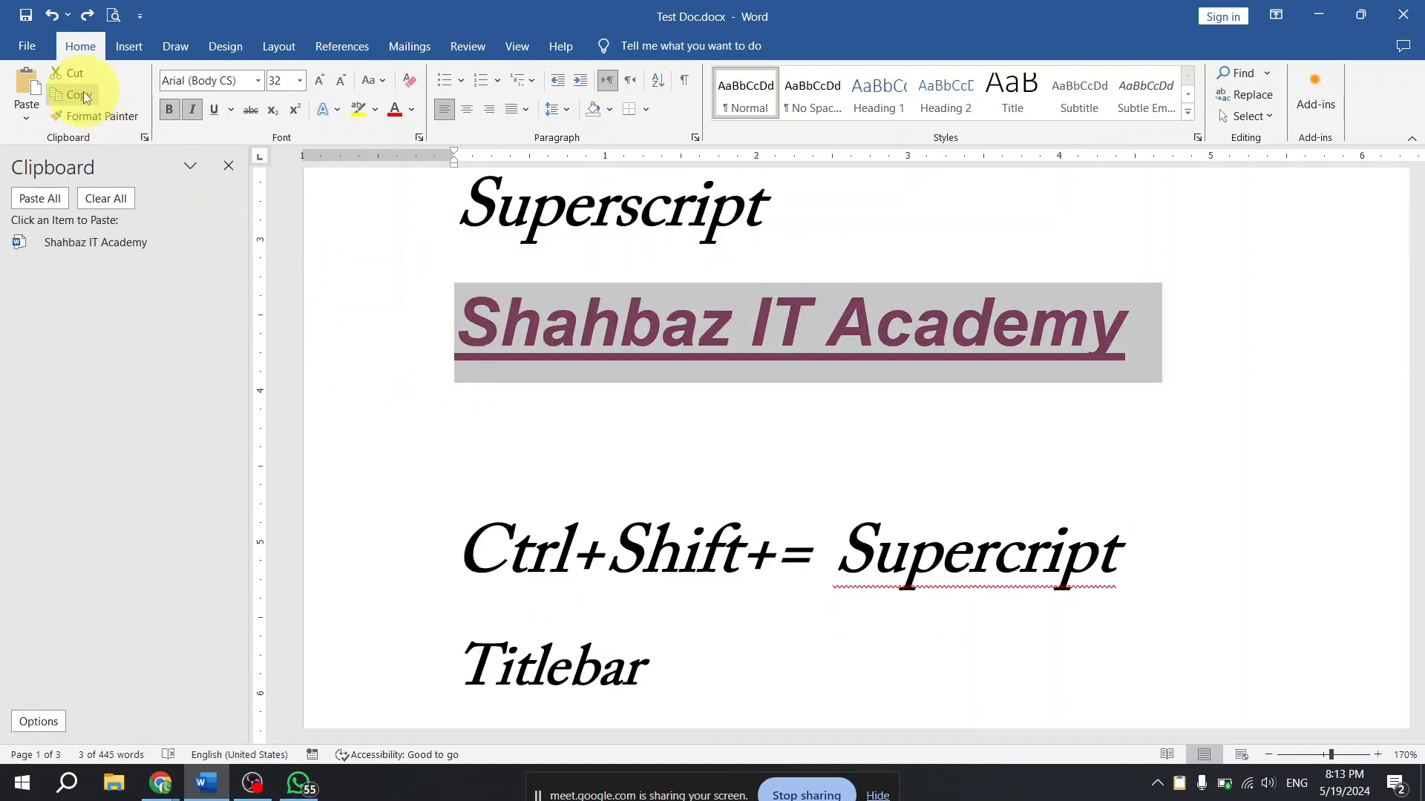
click(25, 119)
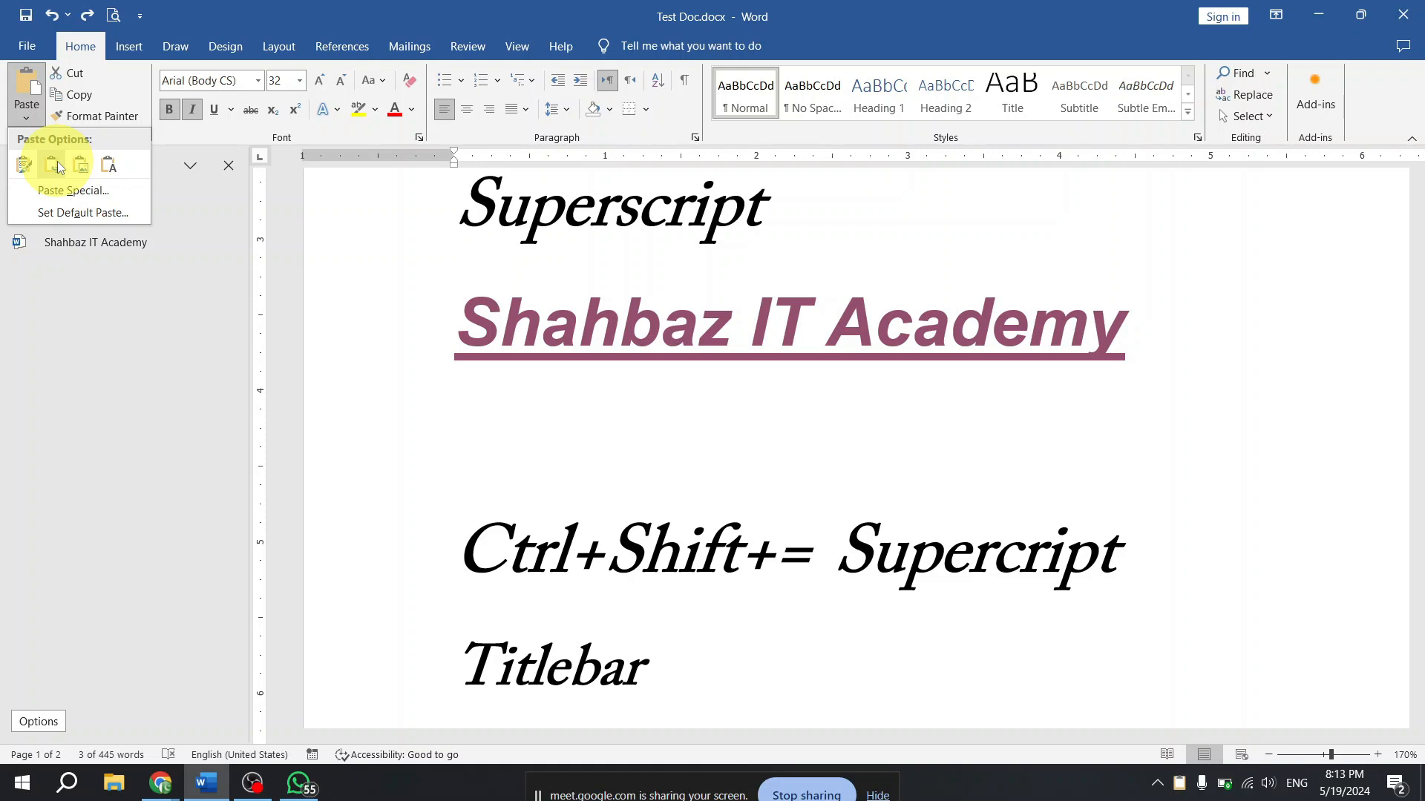
click(484, 354)
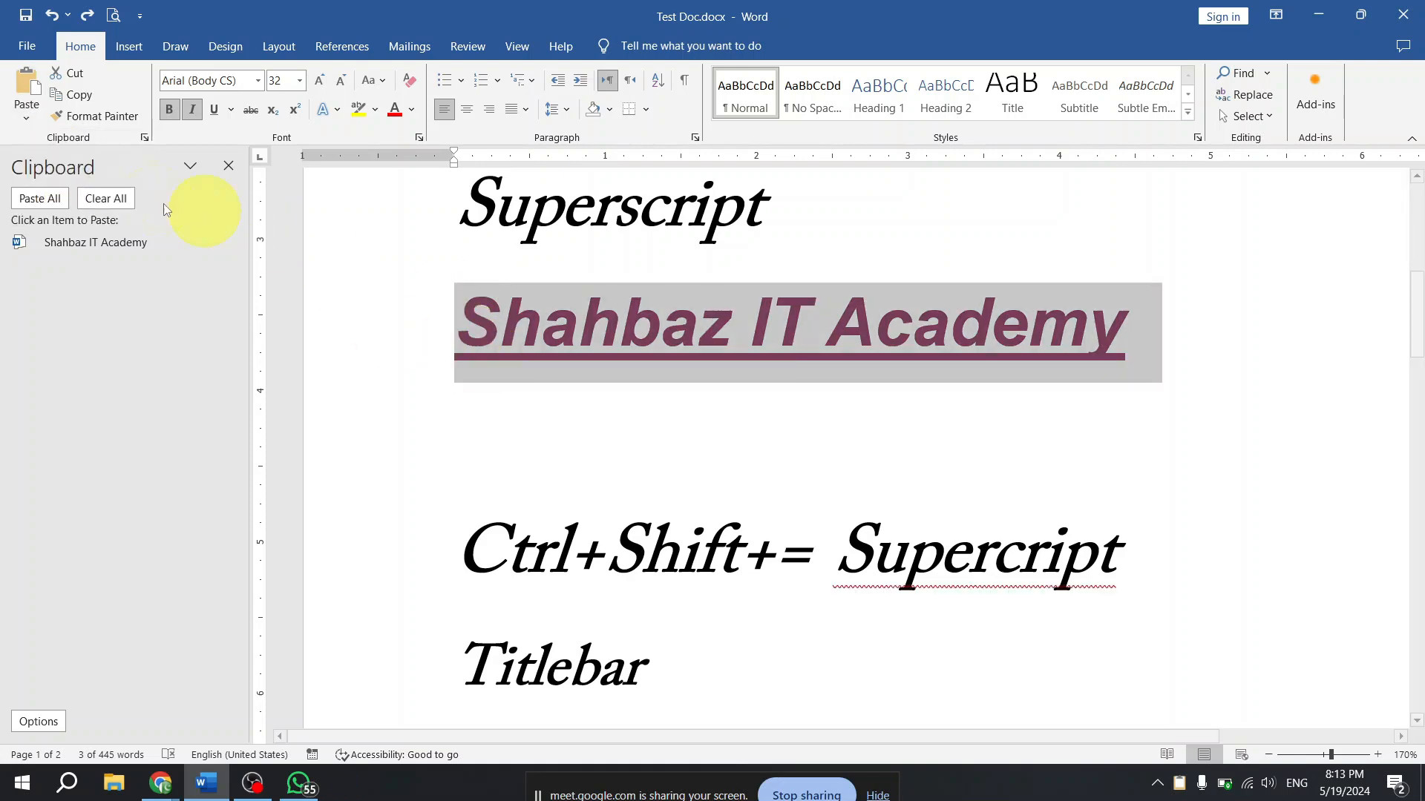
click(25, 121)
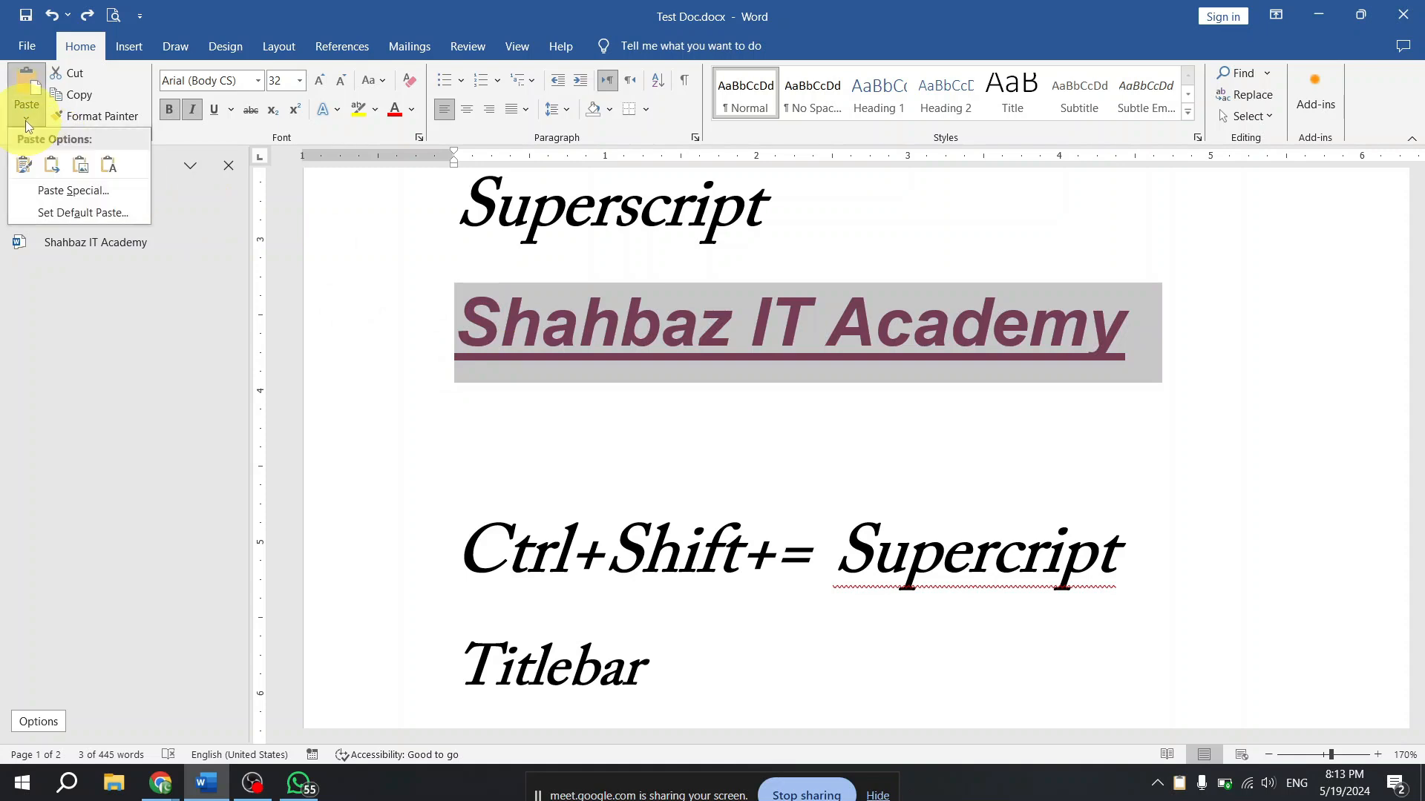
- Magnify the screen and examine the paste options, previewing Keep Text Only on the selected heading
key(super+plus)
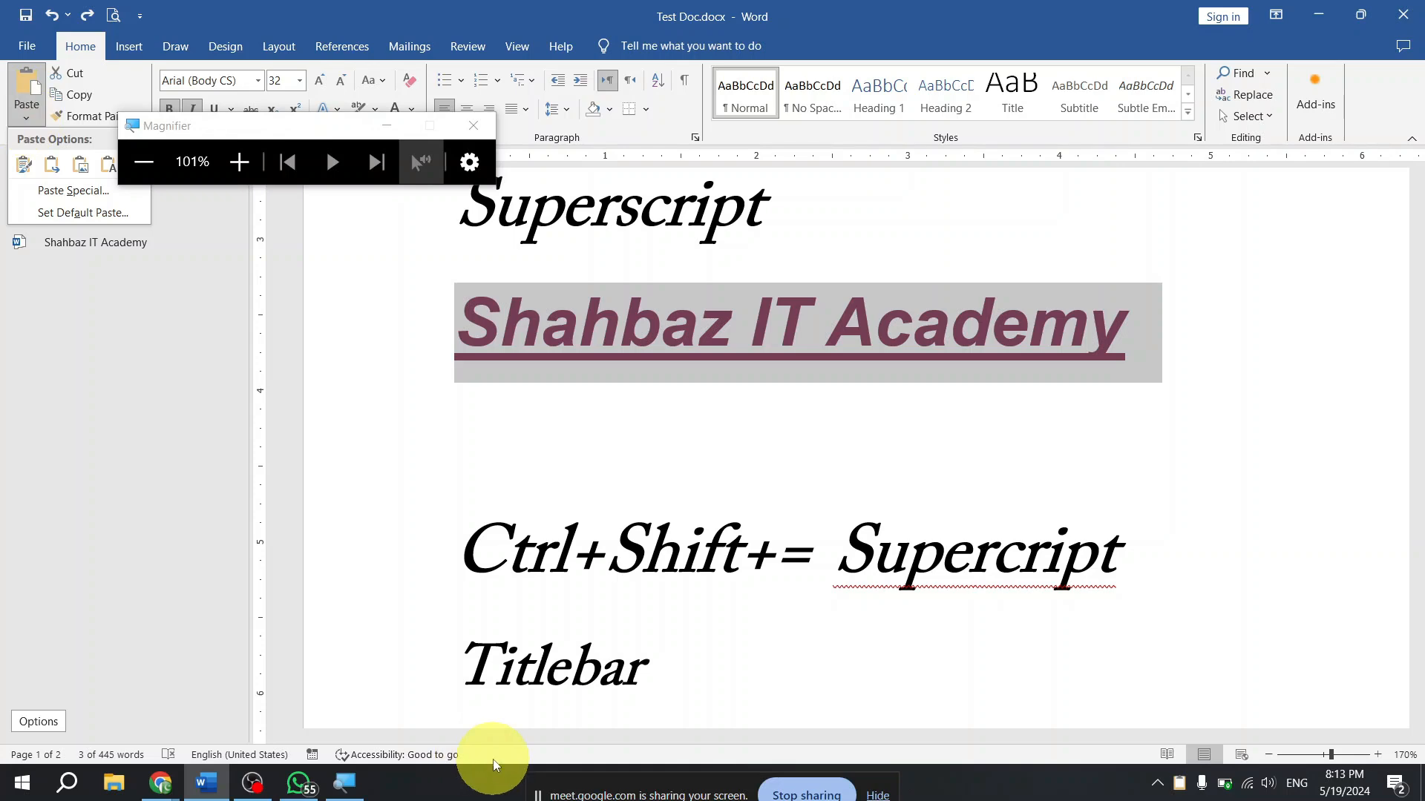
key(super+plus)
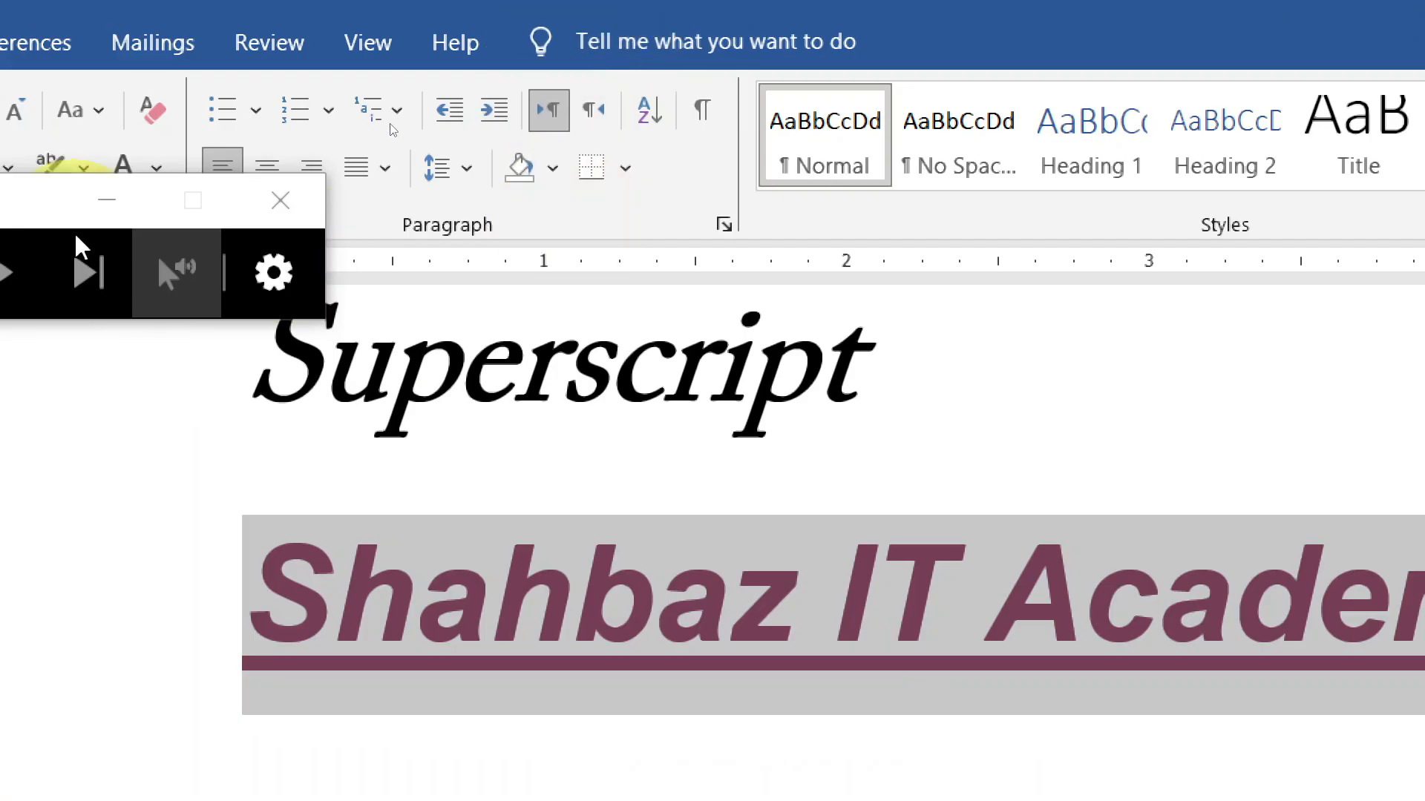
click(105, 199)
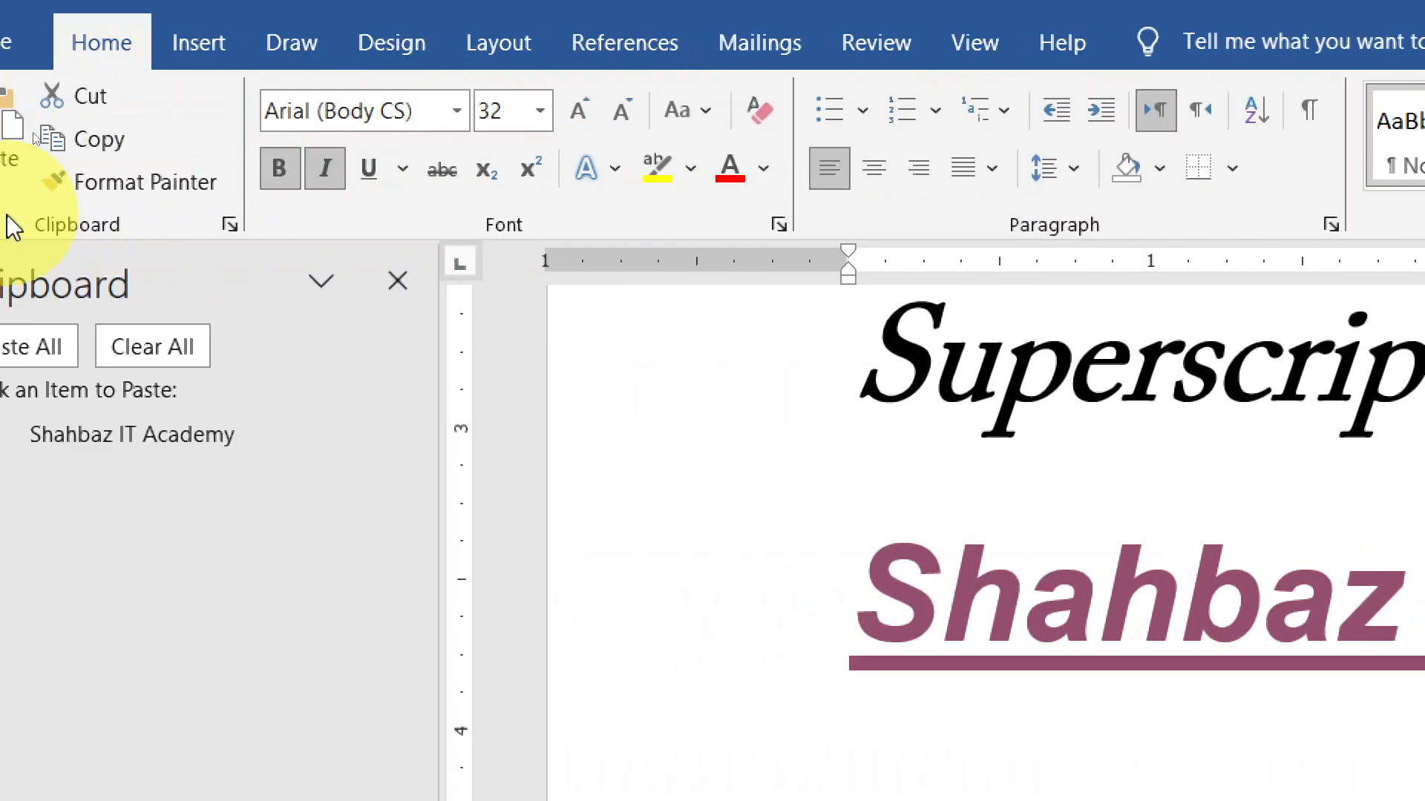
click(59, 181)
click(53, 187)
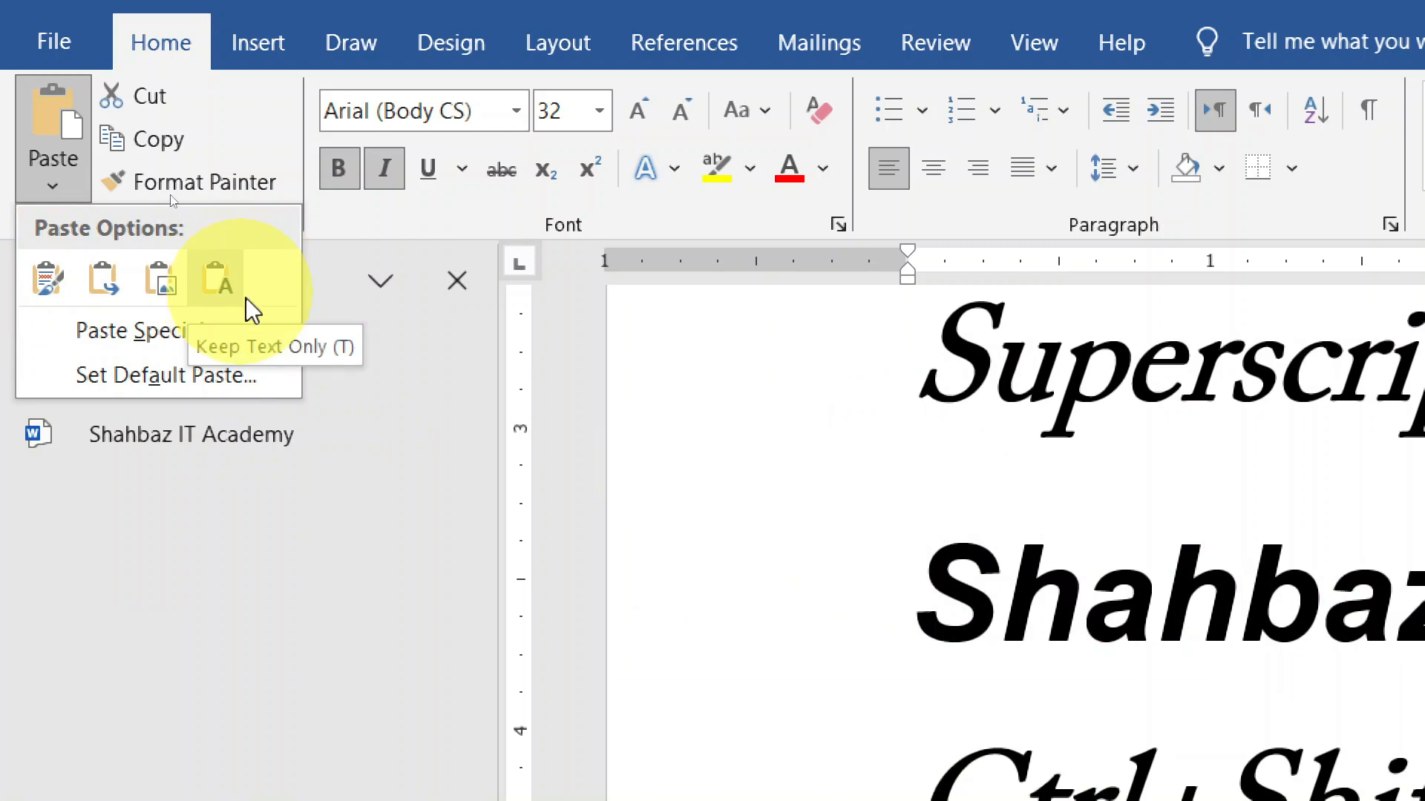
click(234, 289)
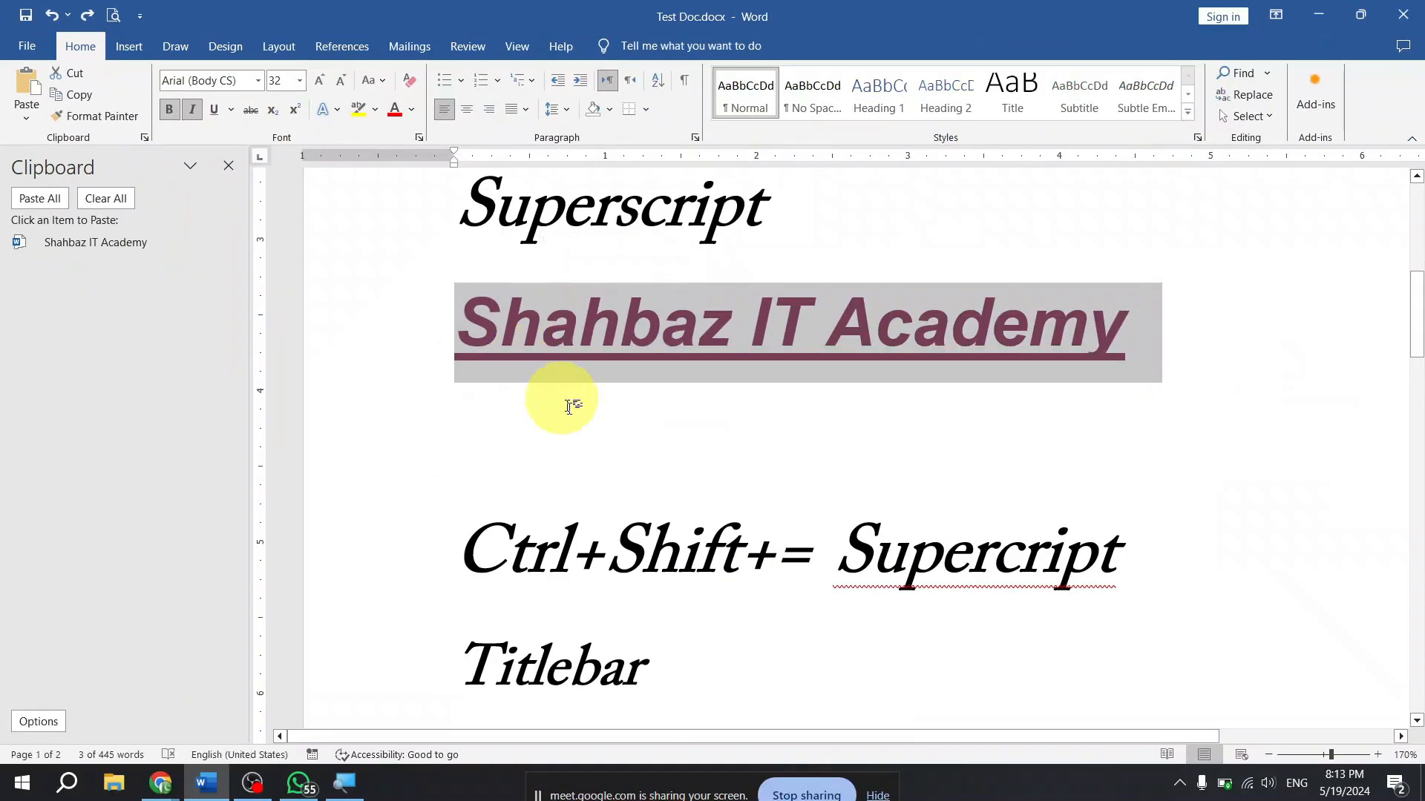
- Paste "Shahbaz IT Academy" with Keep Source Formatting on the empty line below the heading, and undo it
click(581, 431)
right_click(578, 435)
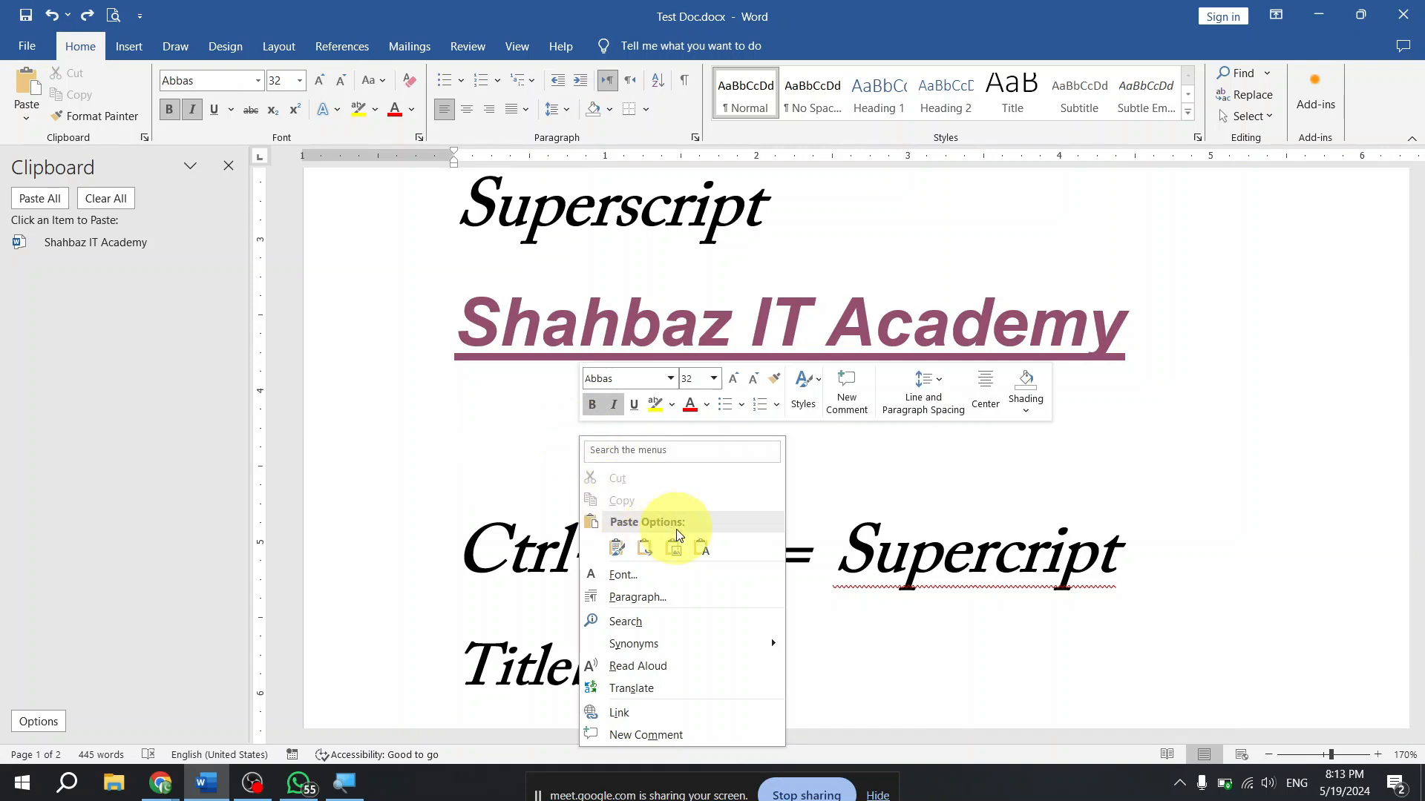
click(618, 549)
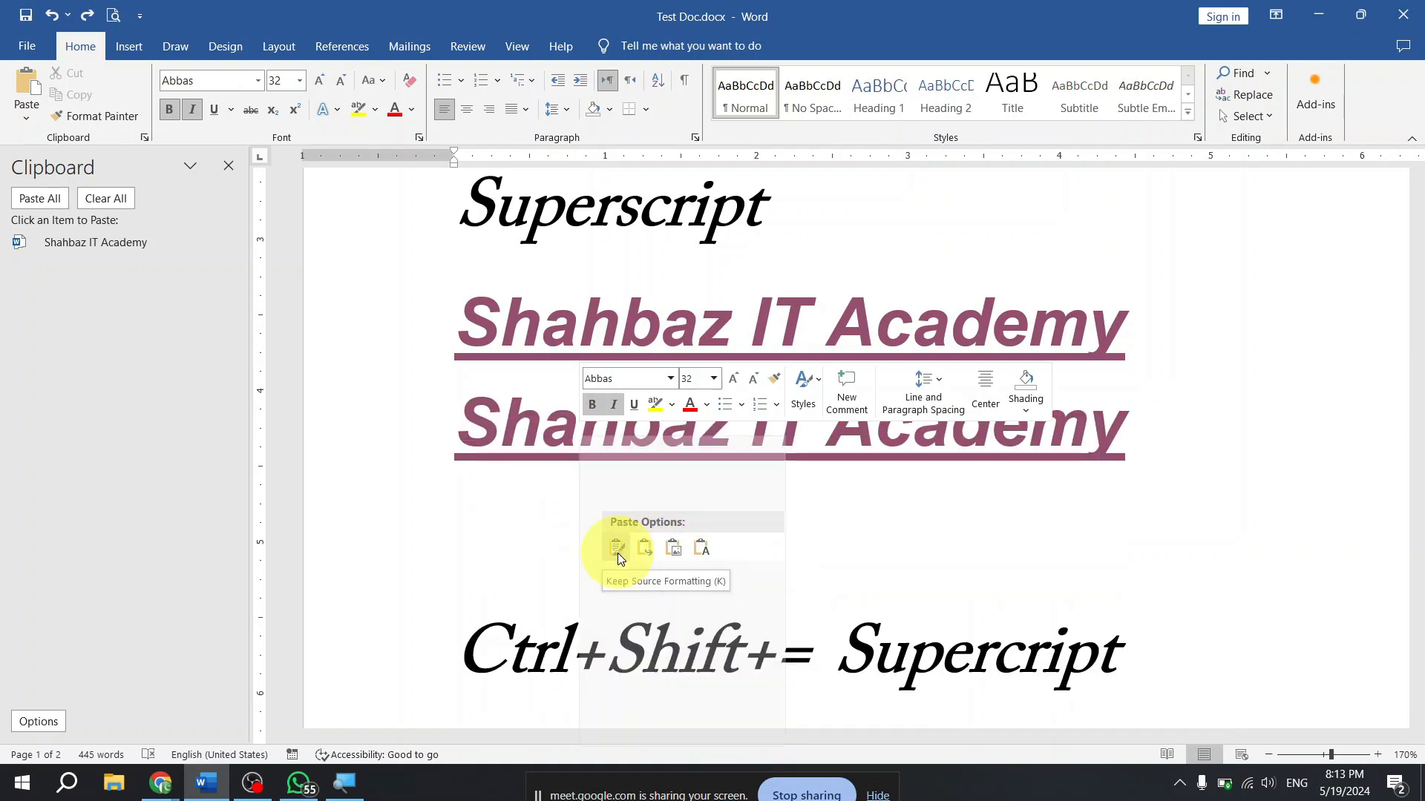
key(ctrl+z)
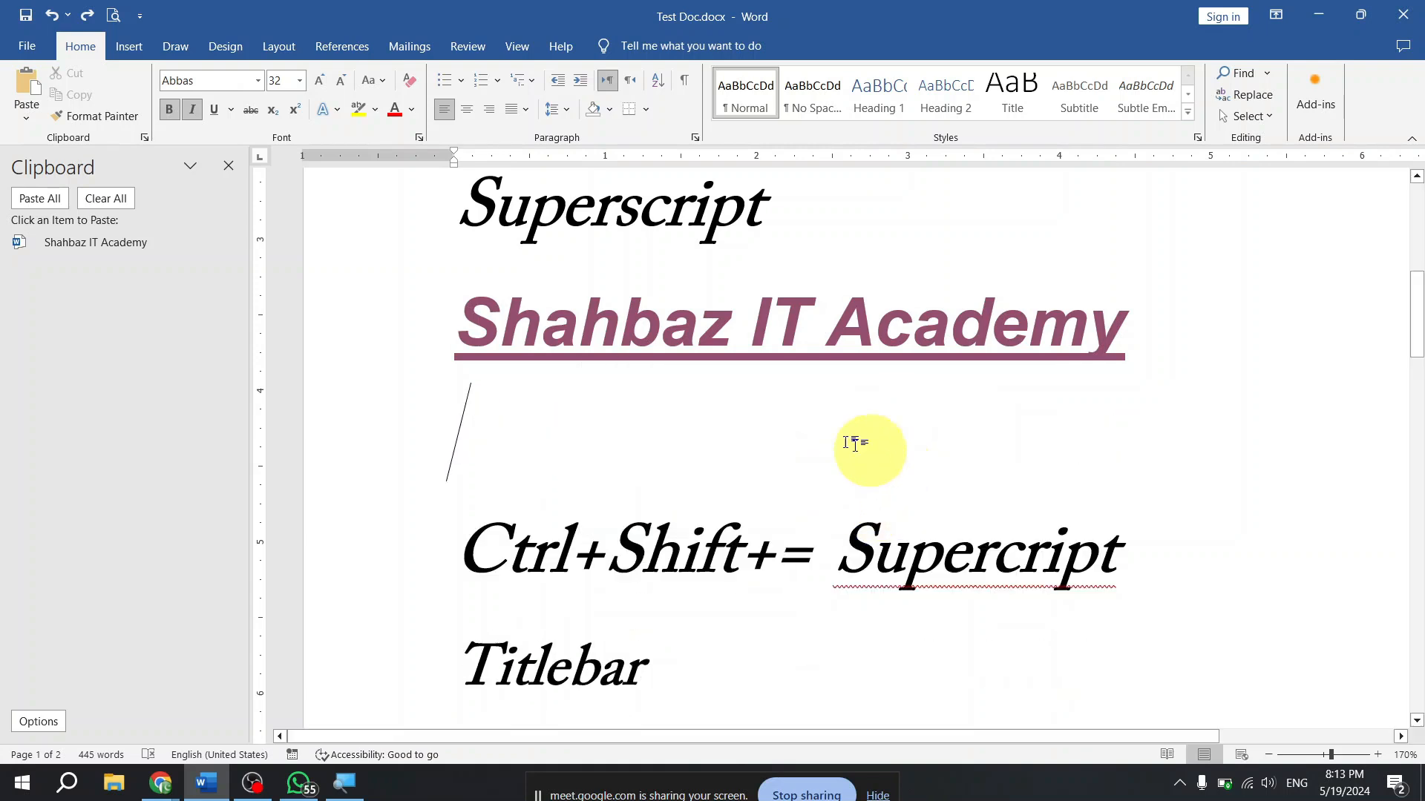
- Copy the "Shahbaz IT Academy" heading again, paste it below with its source formatting kept, and undo the paste
drag(462, 324, 1123, 330)
key(super+c)
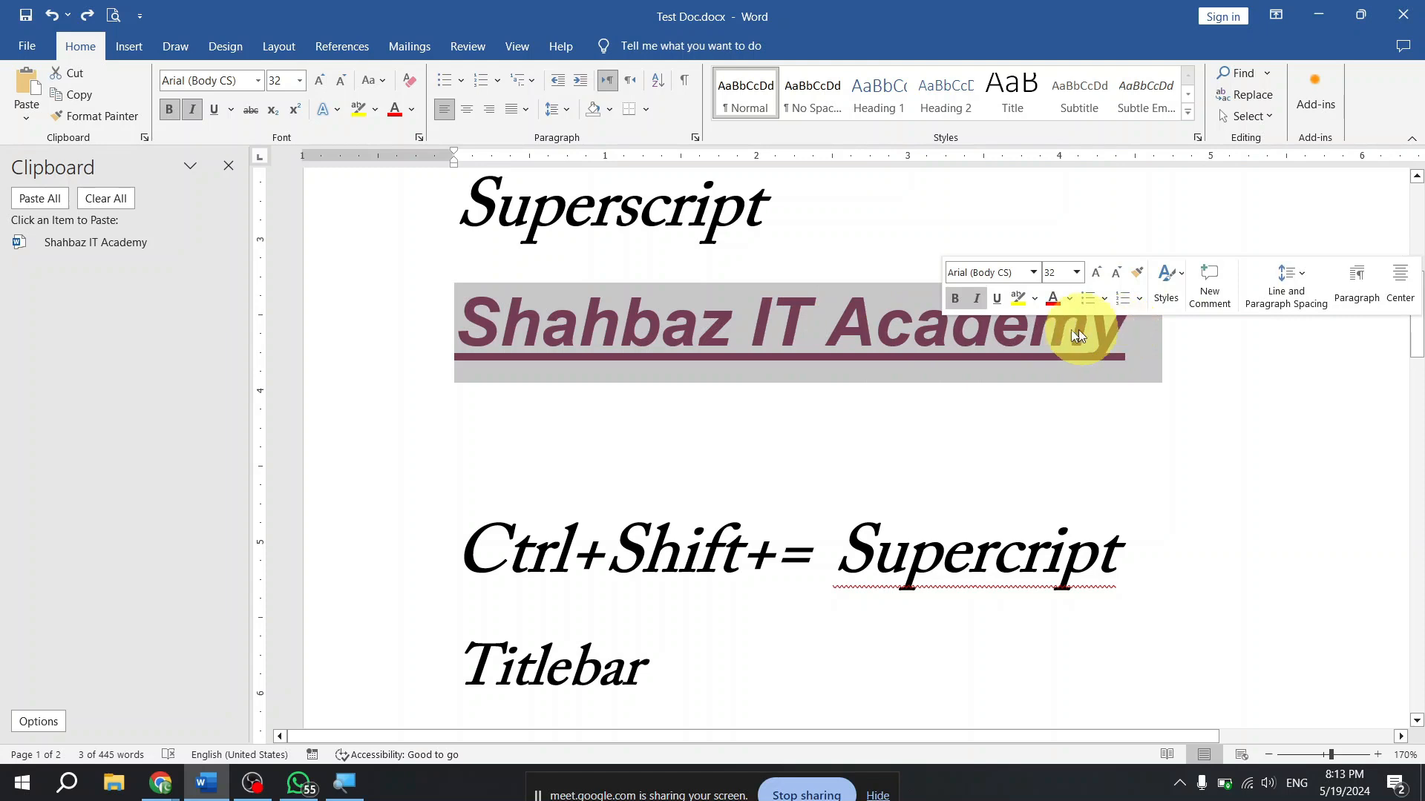
click(735, 394)
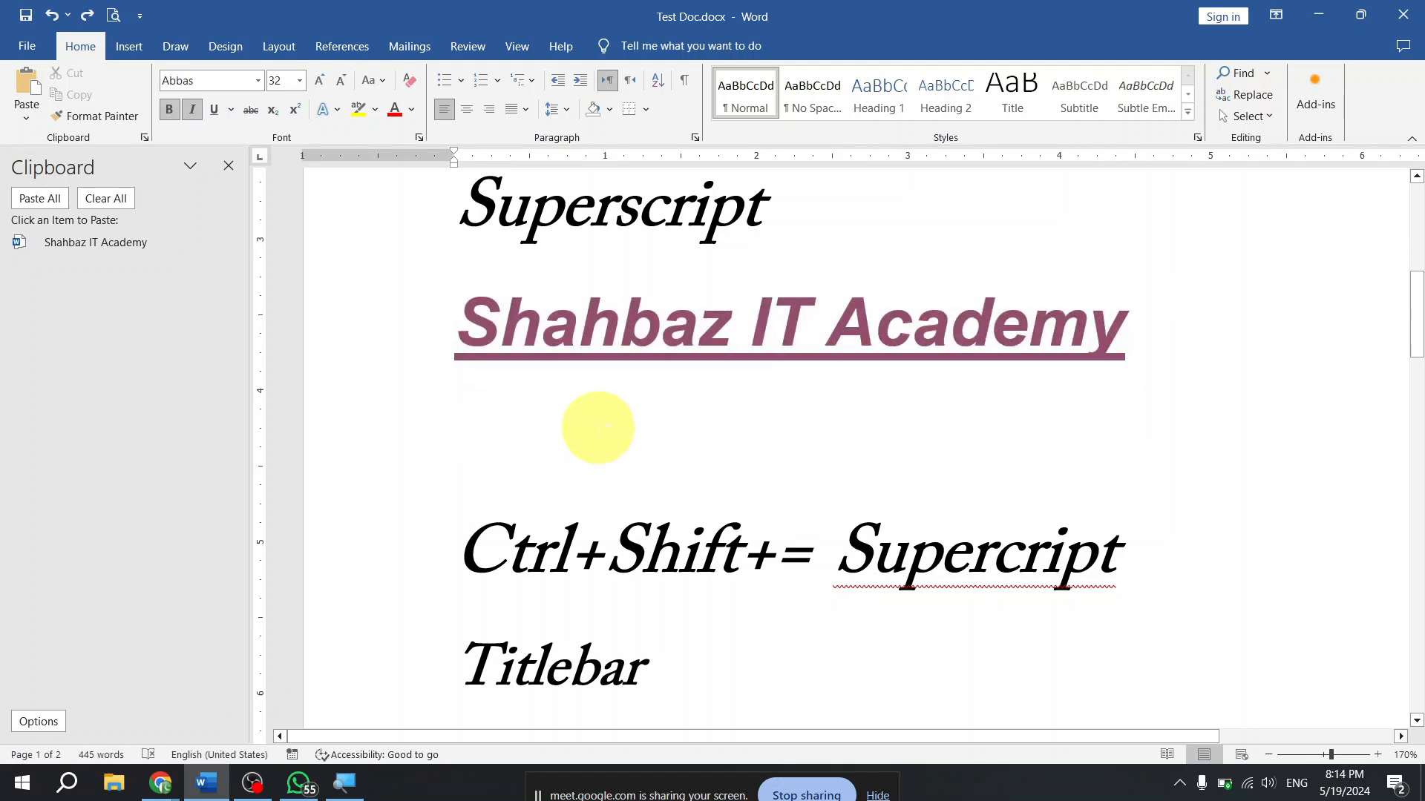
right_click(598, 428)
click(636, 540)
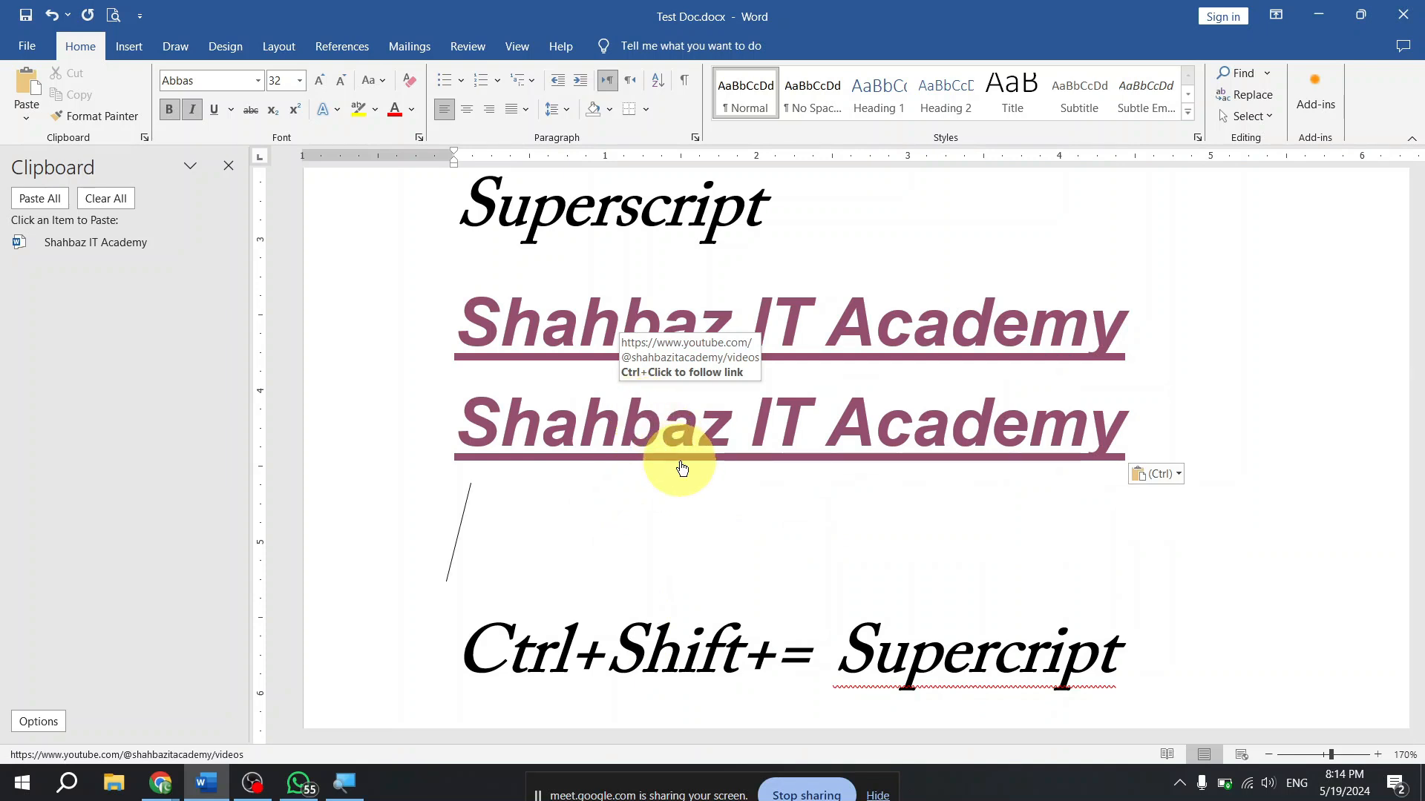
key(ctrl+z)
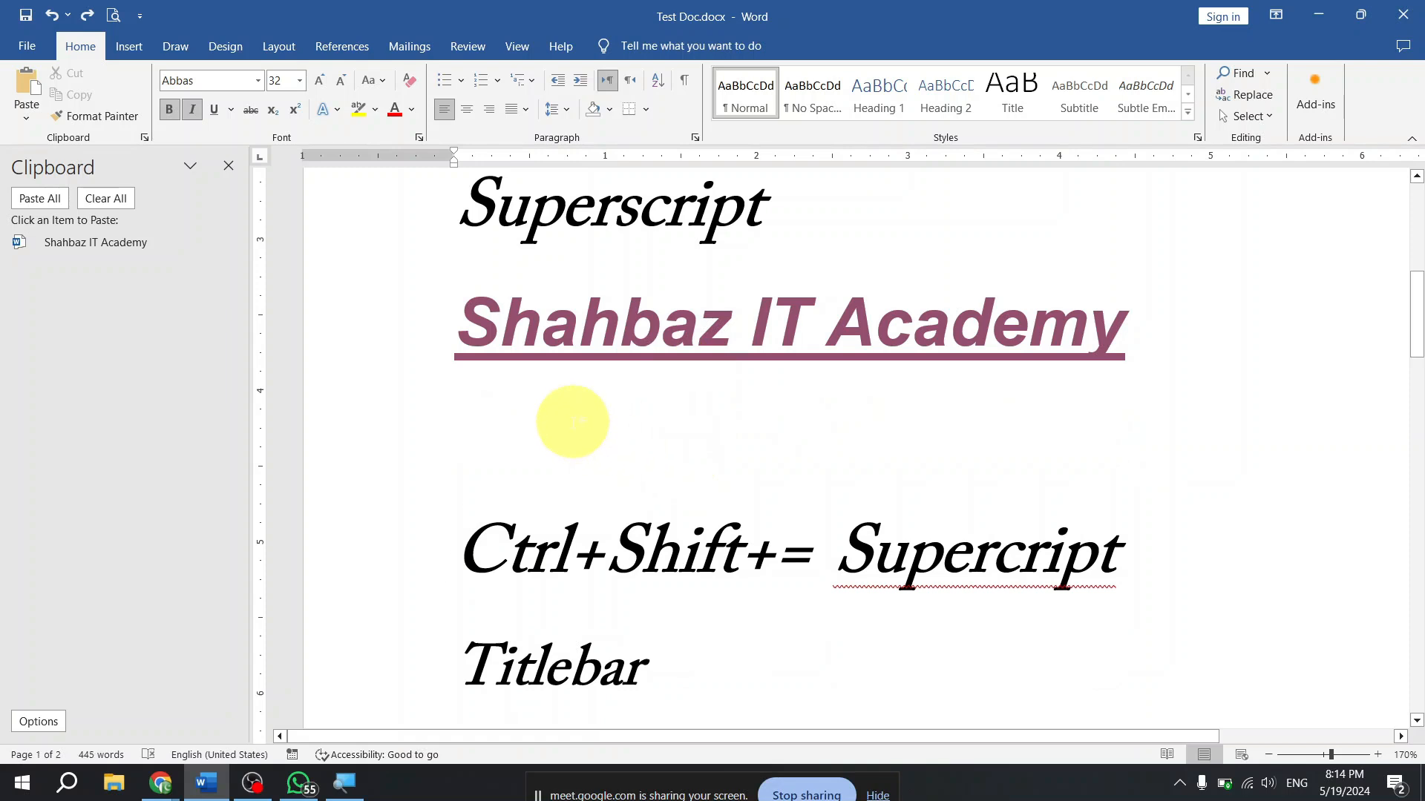
- Paste the copied heading with Merge Formatting on the empty line below "Shahbaz IT Academy"
right_click(572, 421)
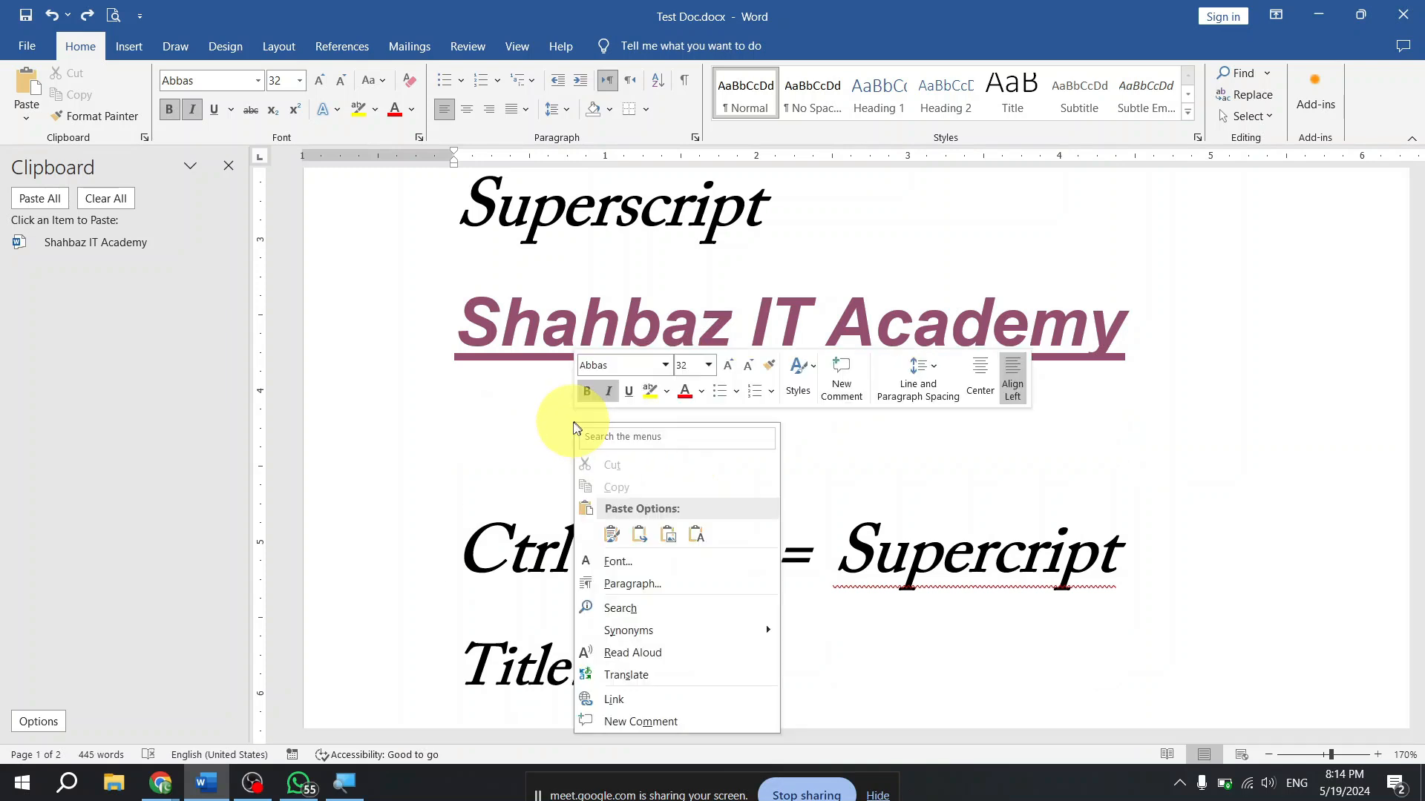
click(639, 536)
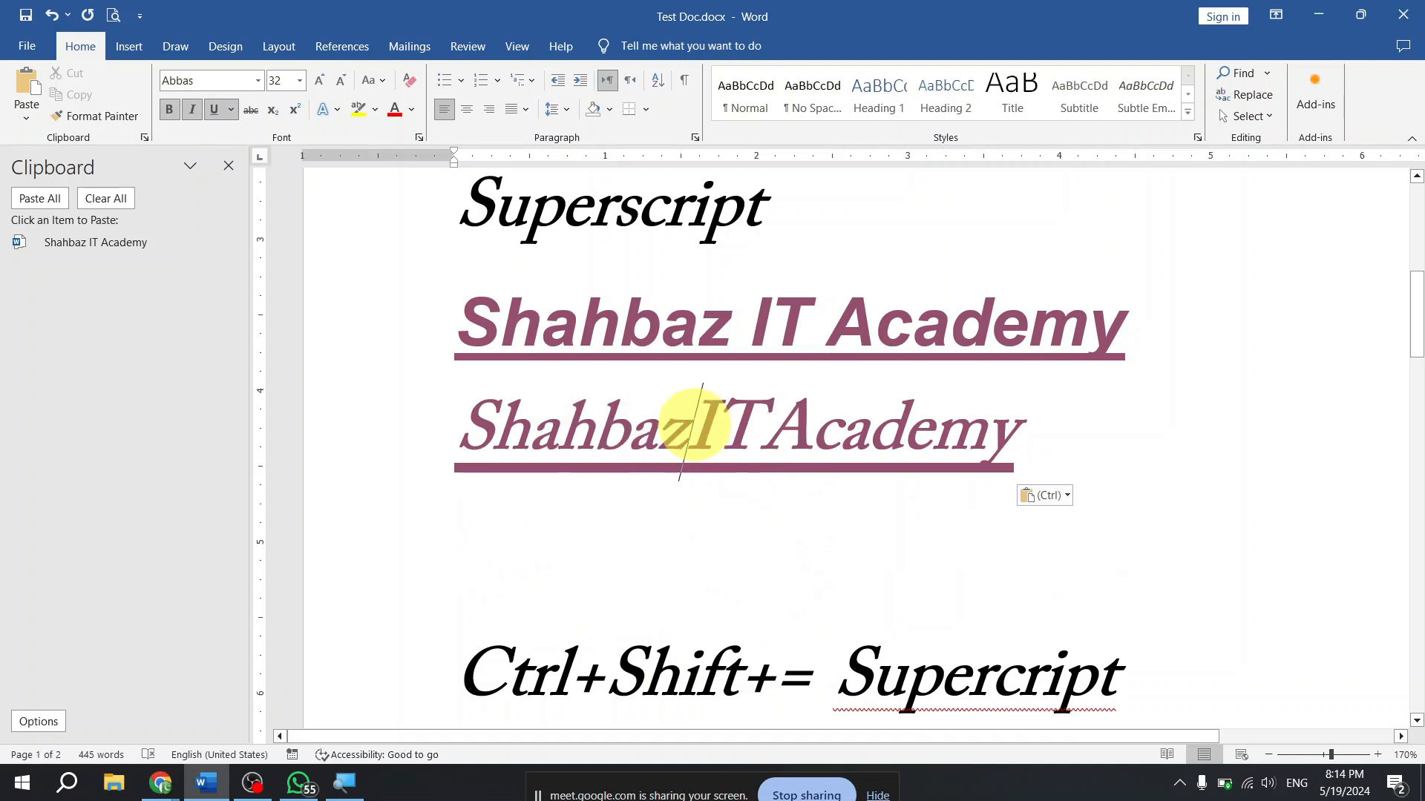
- Compare the font of the merged "Shahbaz IT Academy" line with that of the original heading above it
click(691, 427)
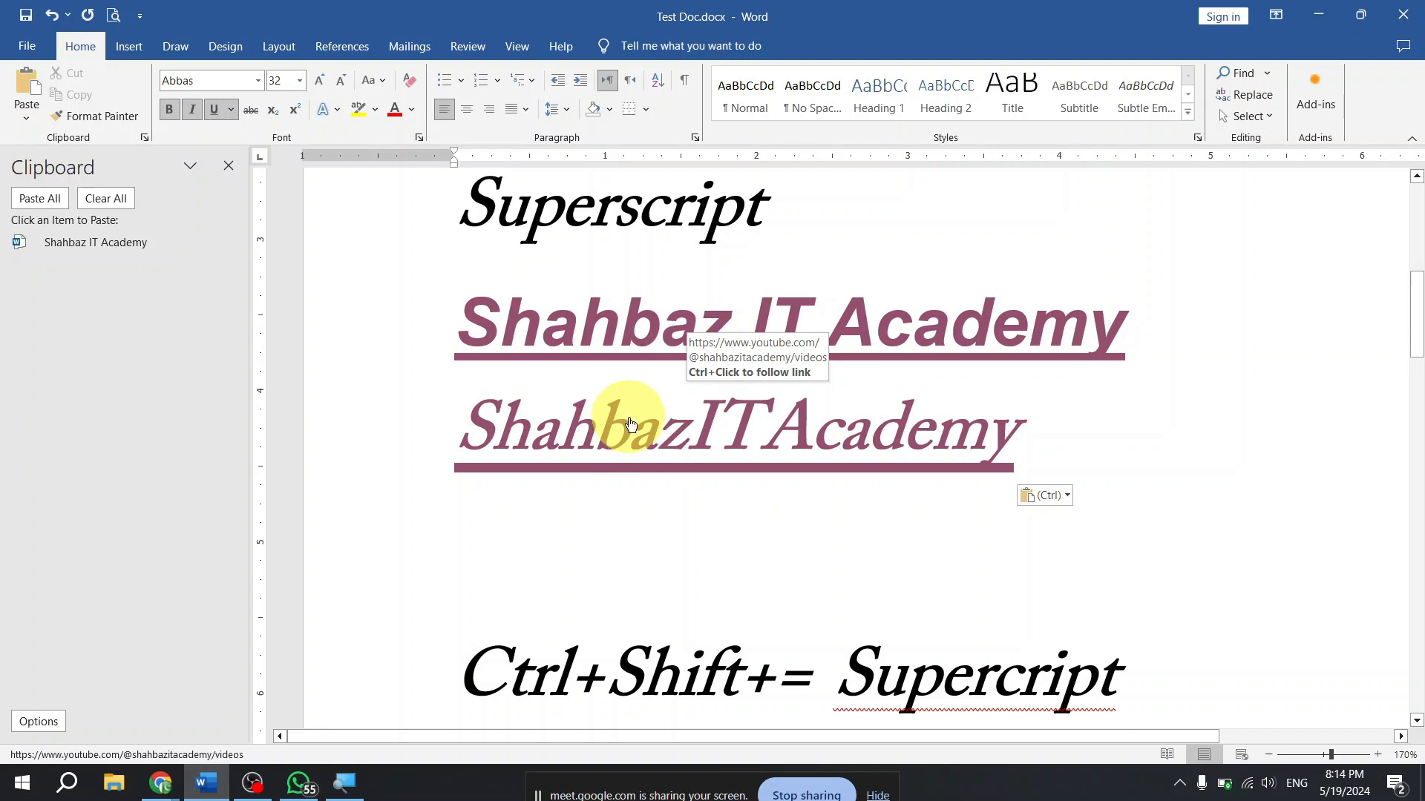
key(ctrl)
key(Escape)
click(618, 325)
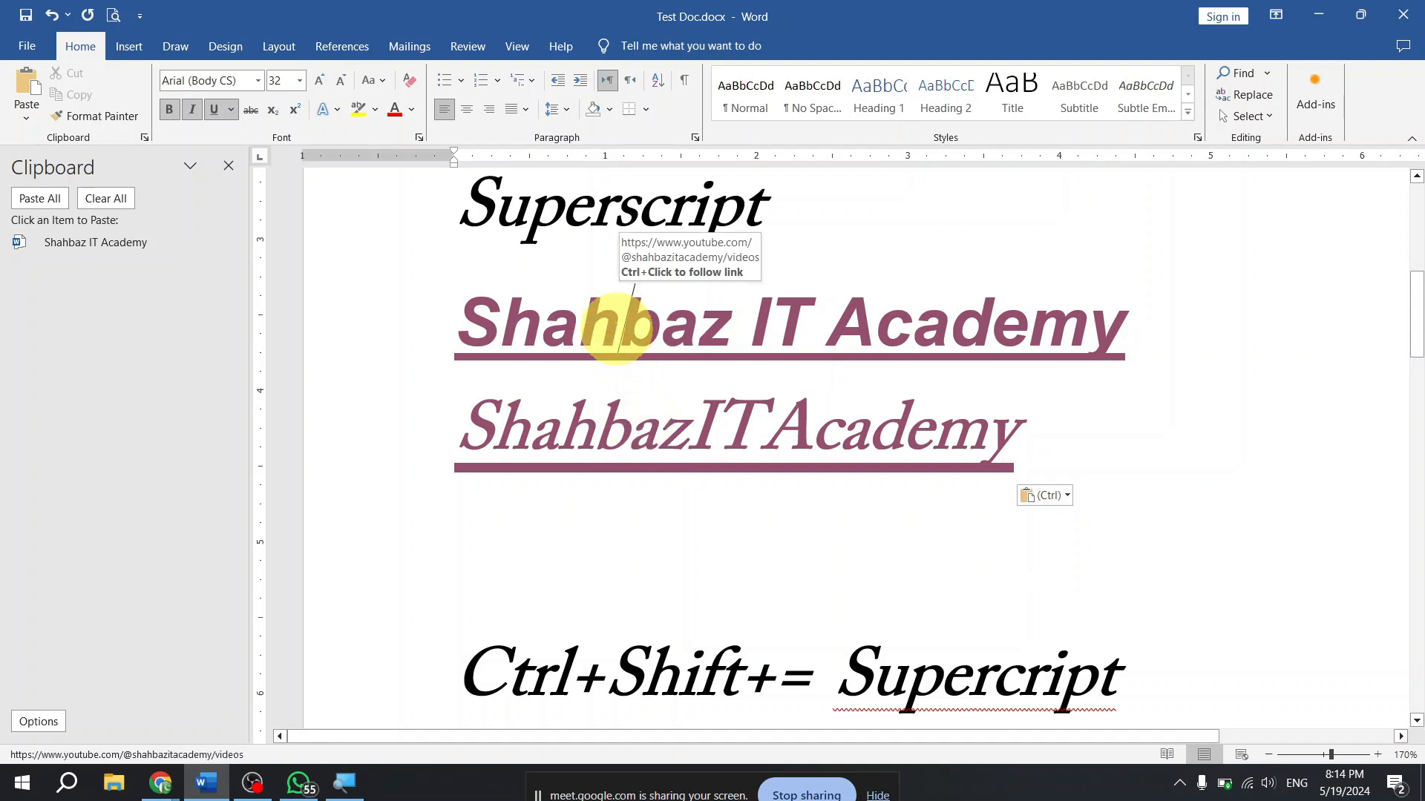
click(640, 431)
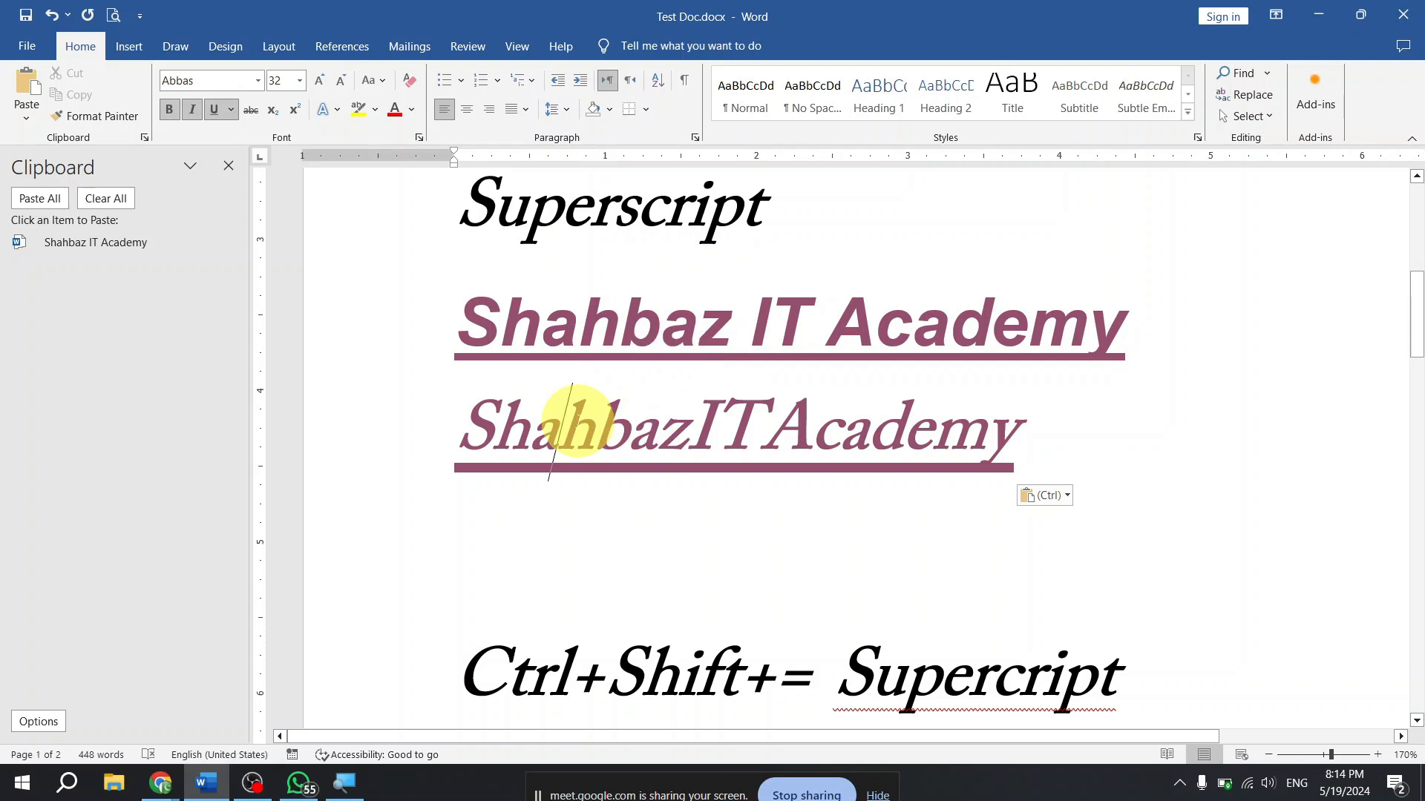
- Undo the merged paste and paste the copied heading again with Merge Formatting on the line below the heading
key(ctrl+z)
right_click(575, 413)
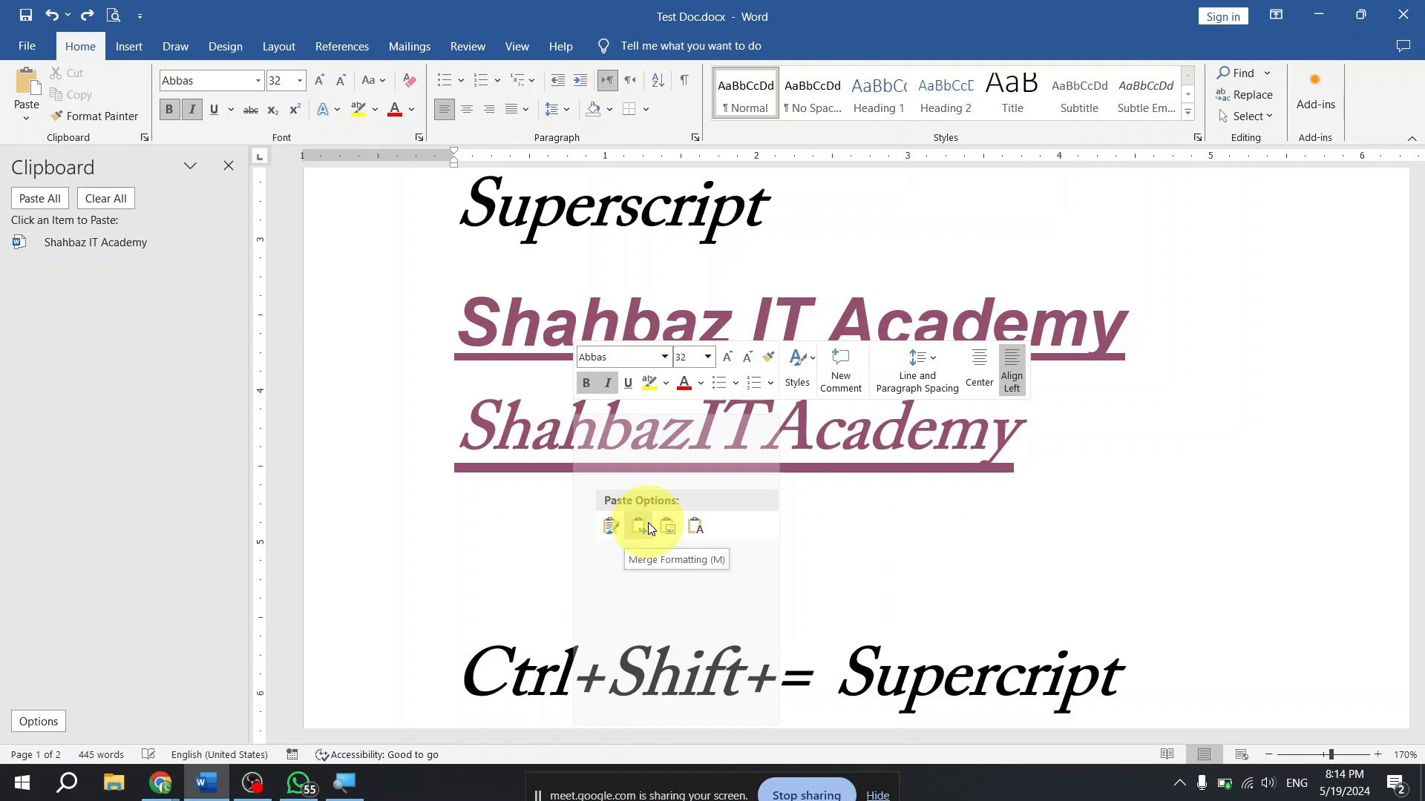
click(642, 532)
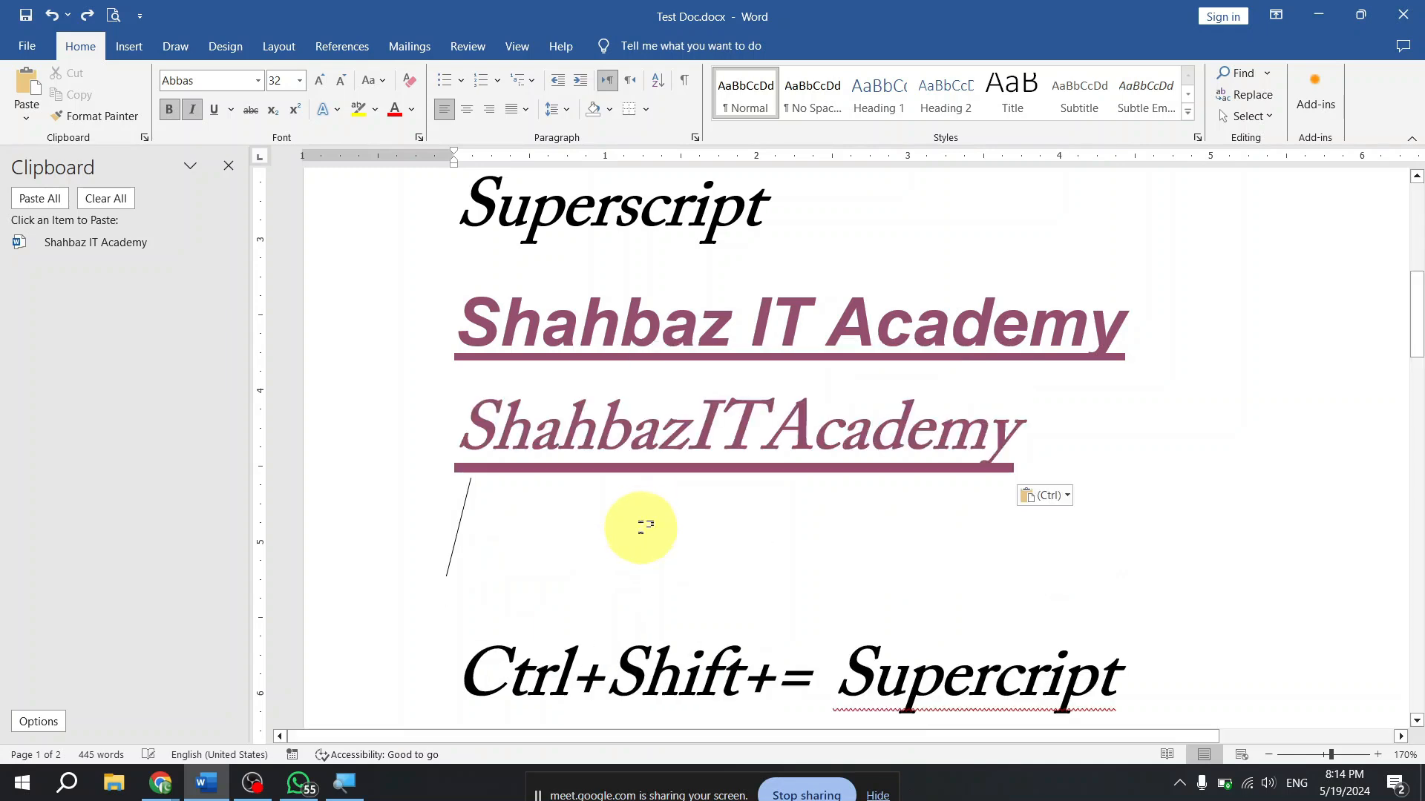
- Compare the font settings of the original heading and the merged line, and undo the merged paste
drag(536, 315, 731, 316)
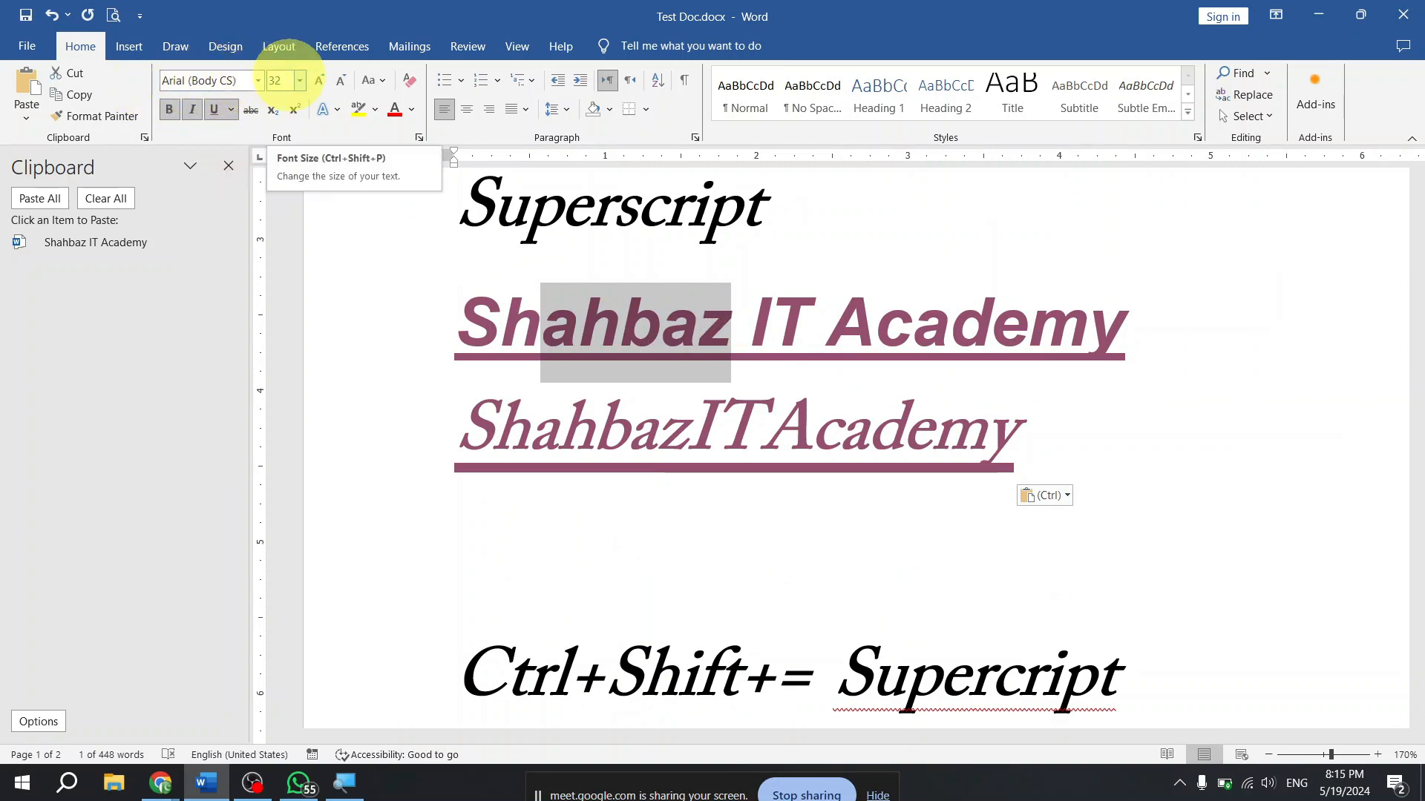
click(641, 432)
drag(500, 432, 760, 427)
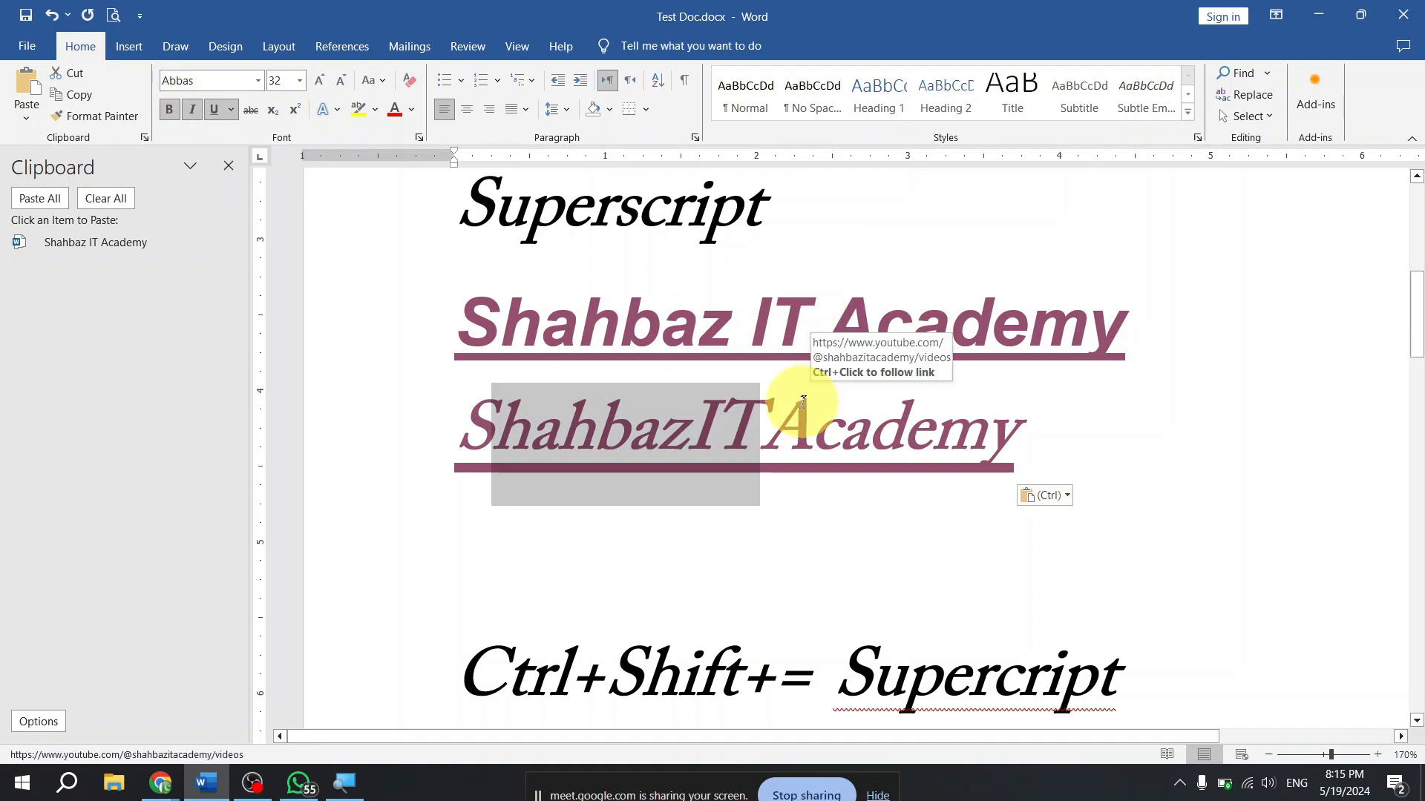
click(797, 437)
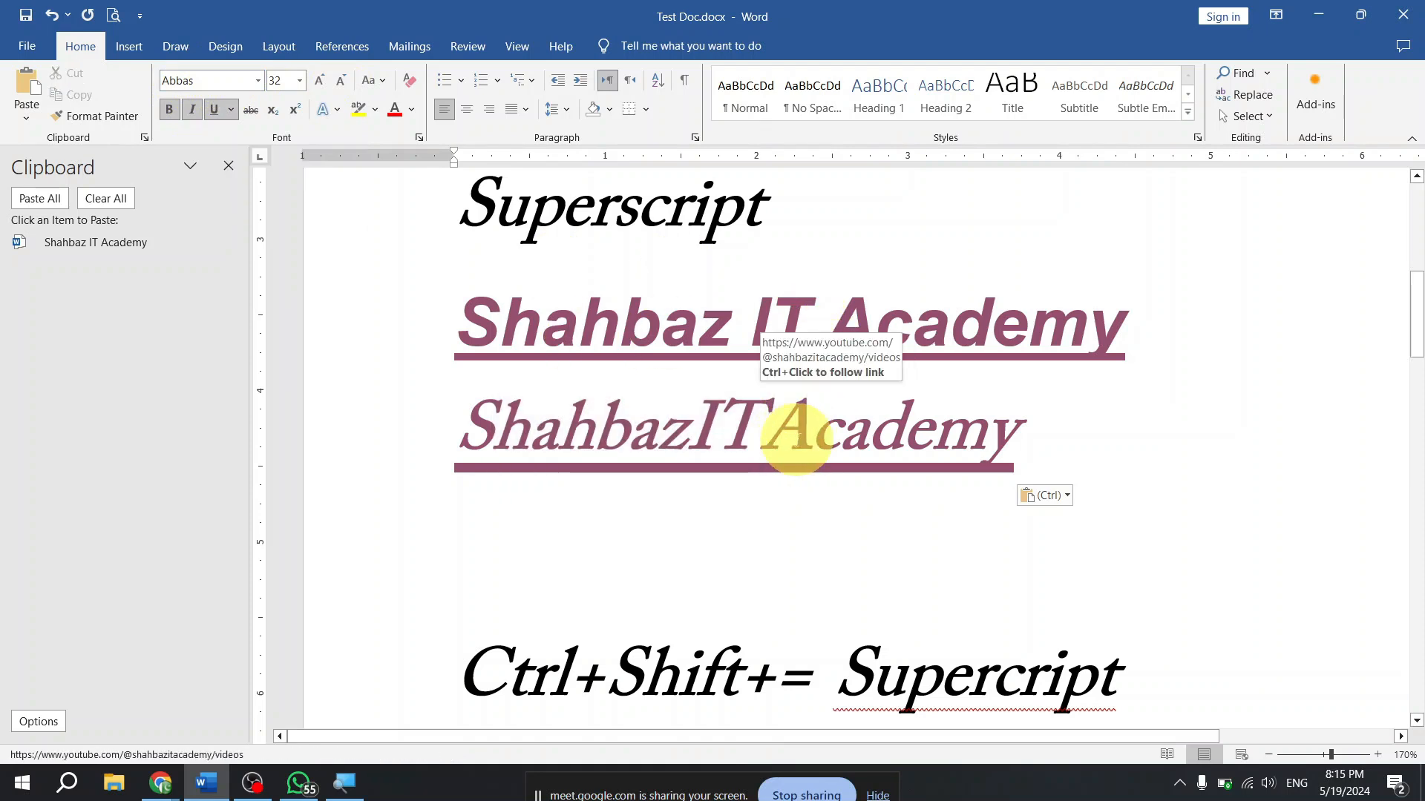
key(ctrl+z)
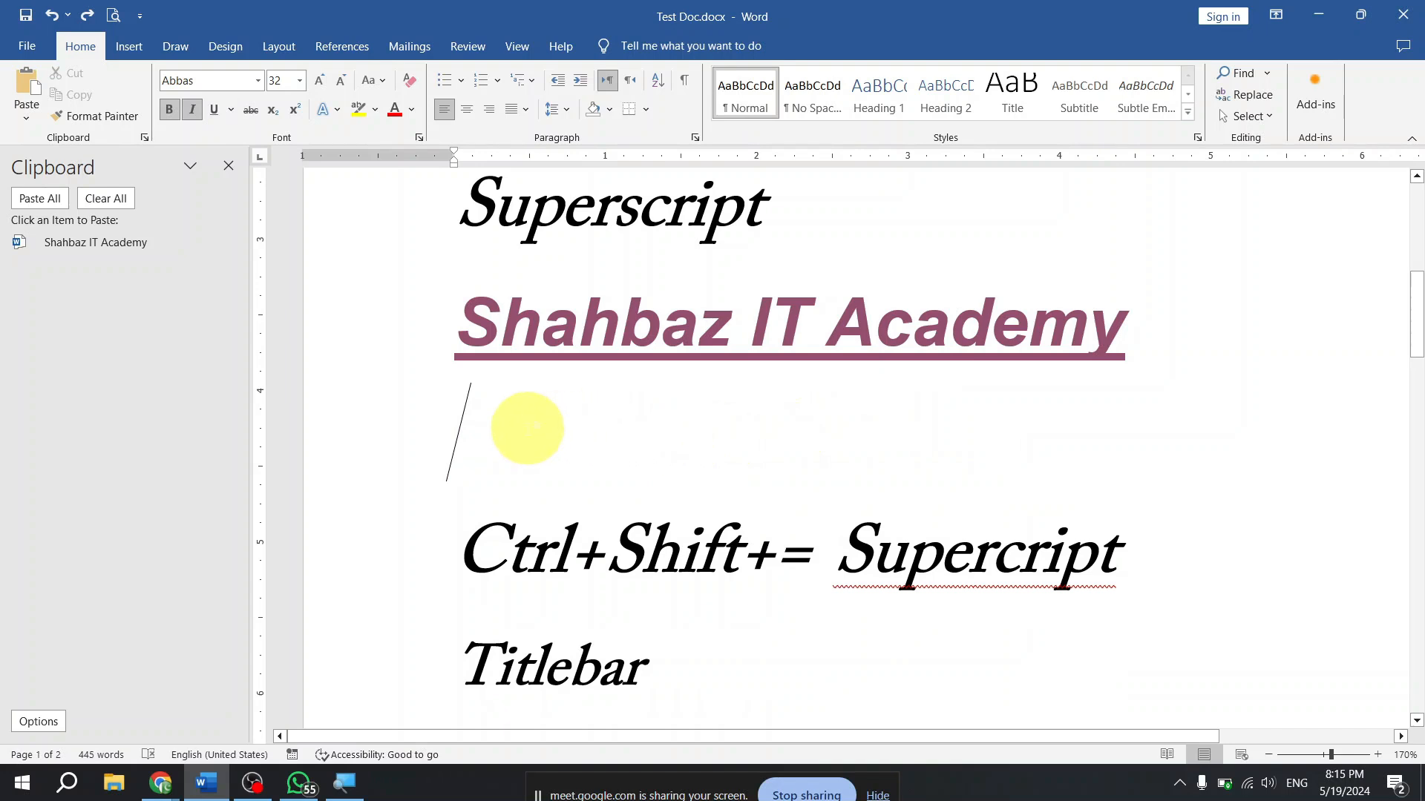
- Preview pasting the copied heading as a picture on the empty line, and dismiss the paste options
right_click(525, 427)
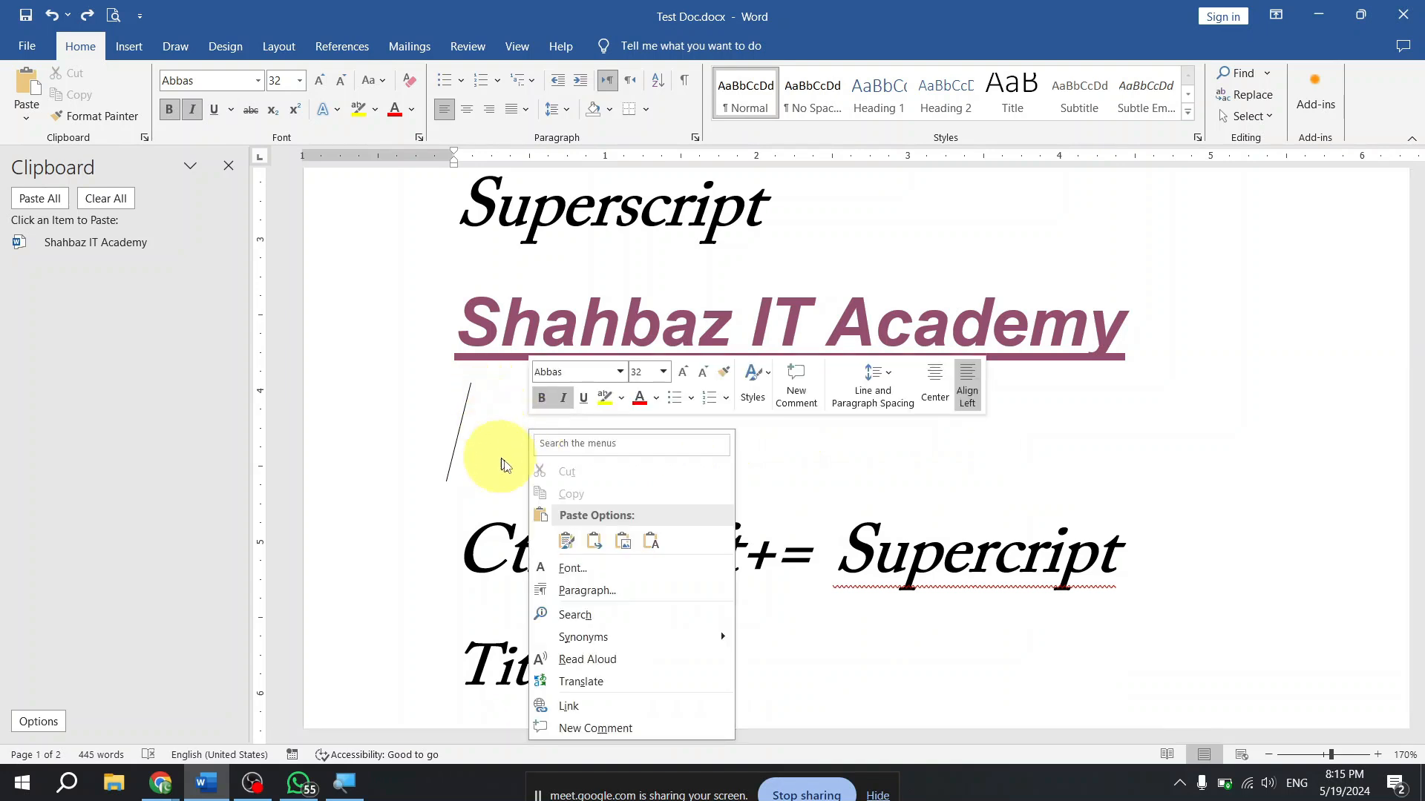
click(626, 542)
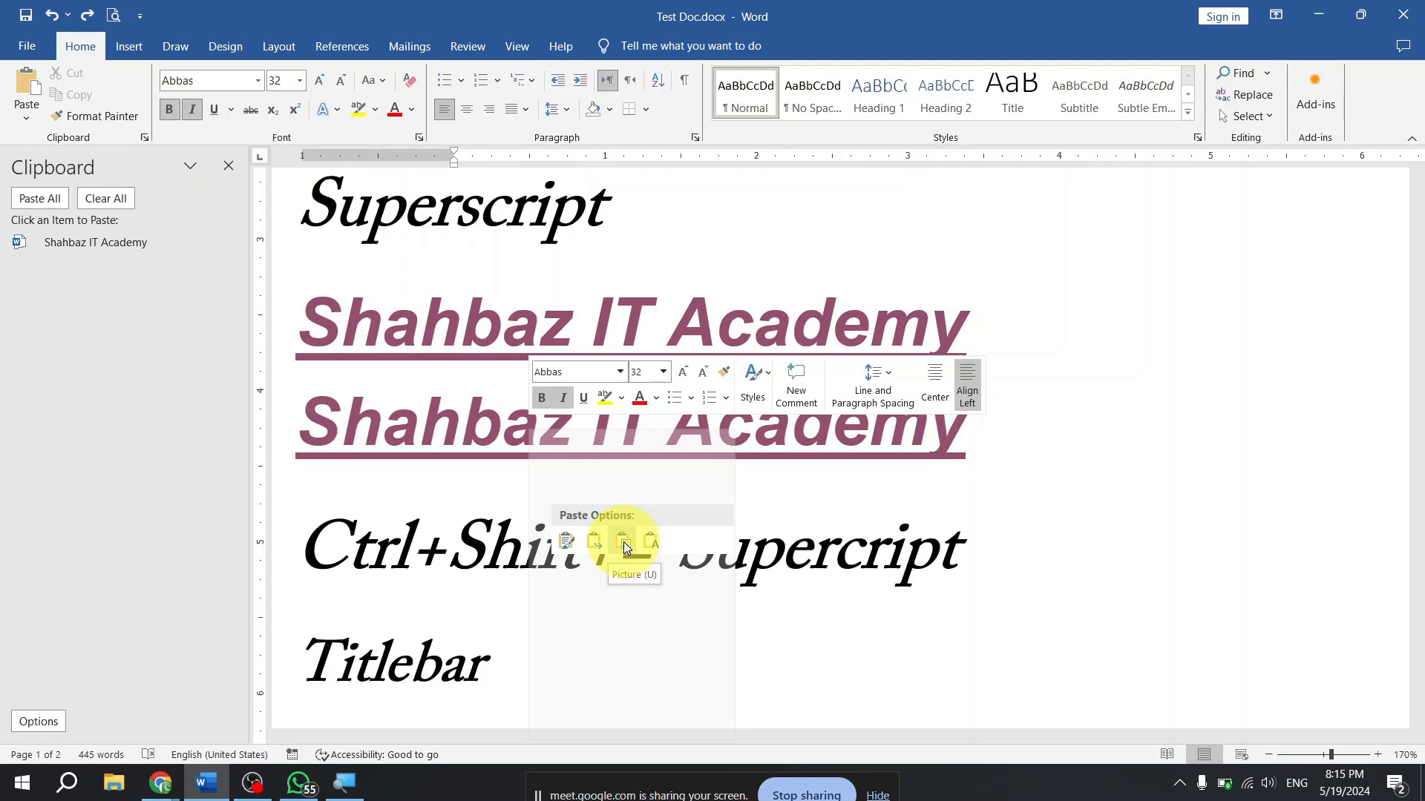
click(1173, 484)
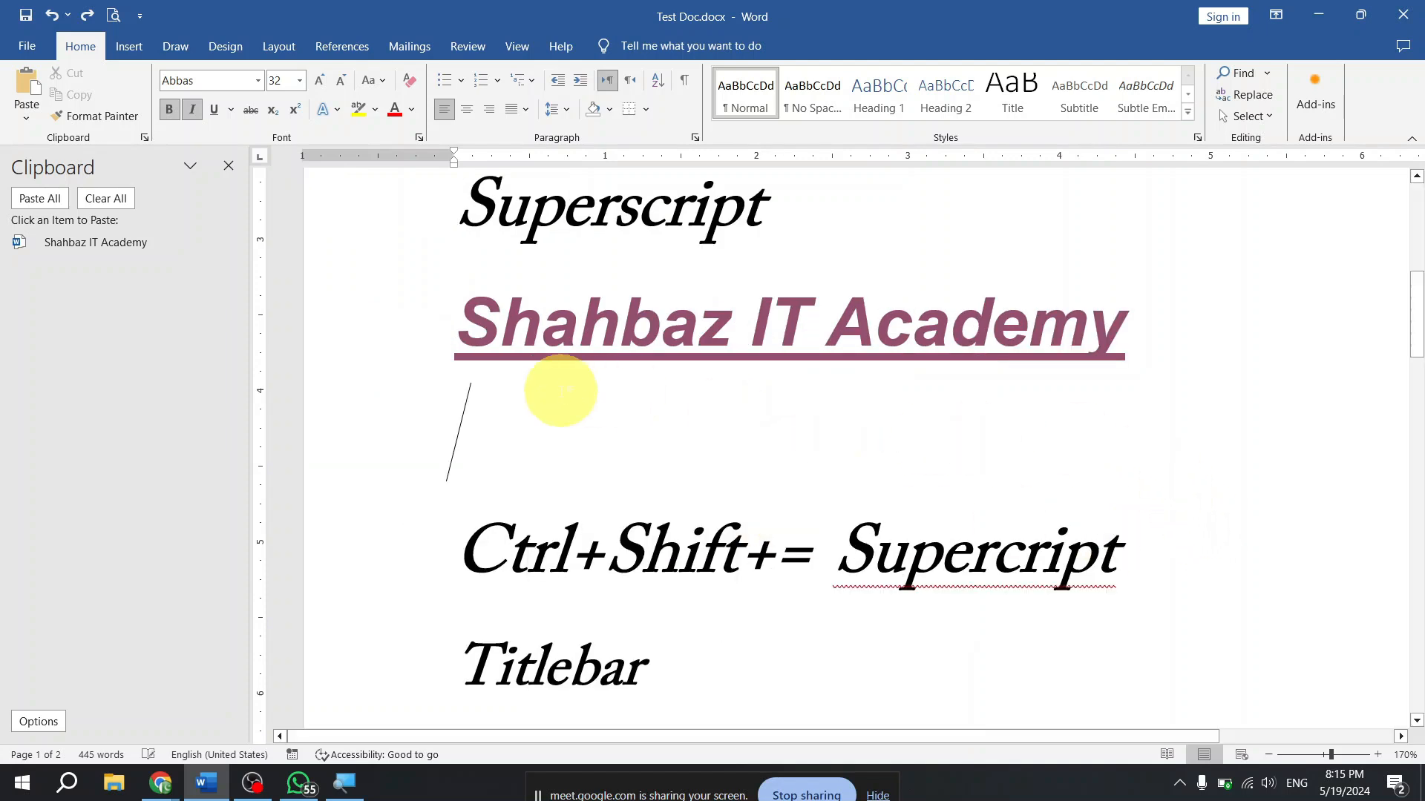
- Select the whole purple "Shahbaz IT Academy" heading
click(583, 319)
scroll(657, 420, down, 2)
scroll(658, 412, down, 1)
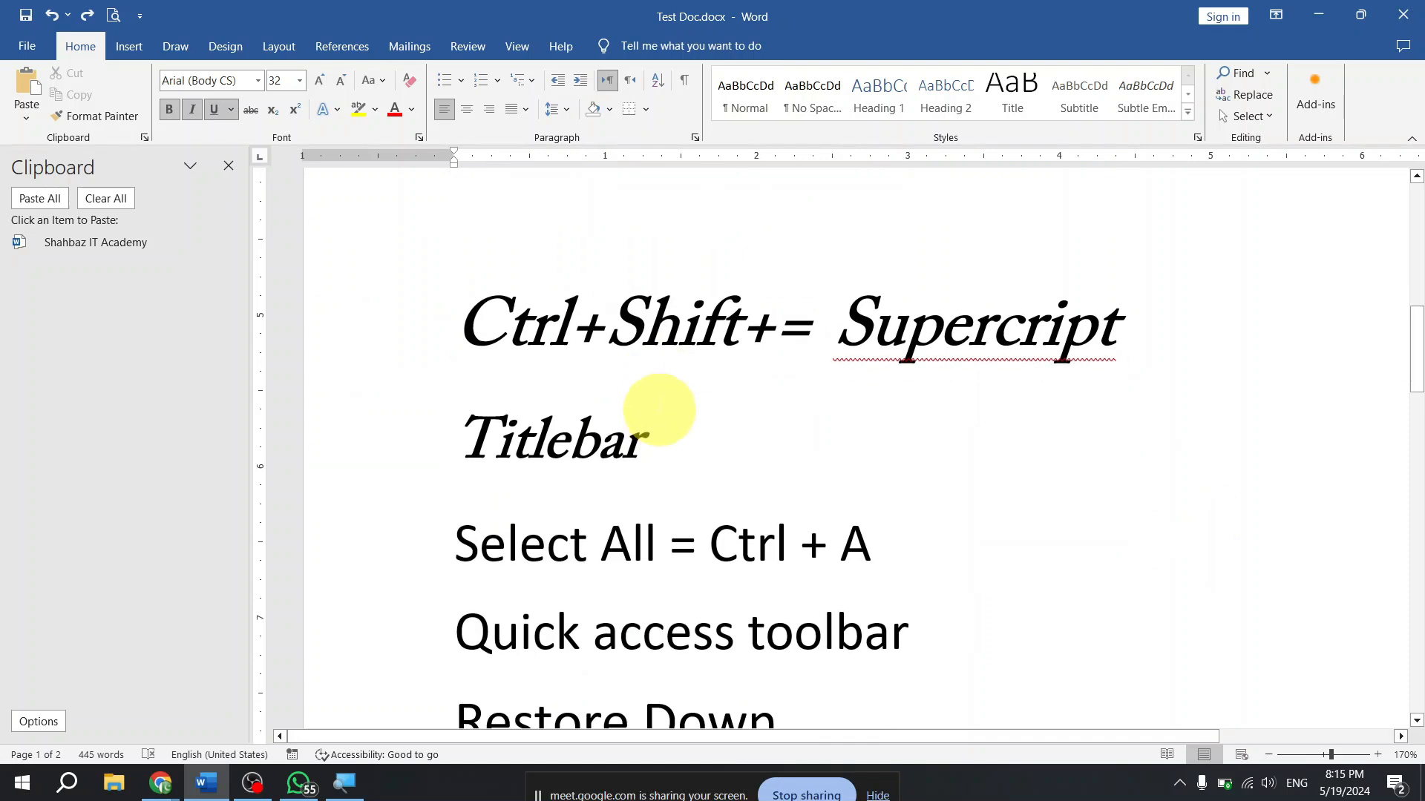
scroll(500, 318, up, 10)
scroll(609, 373, down, 5)
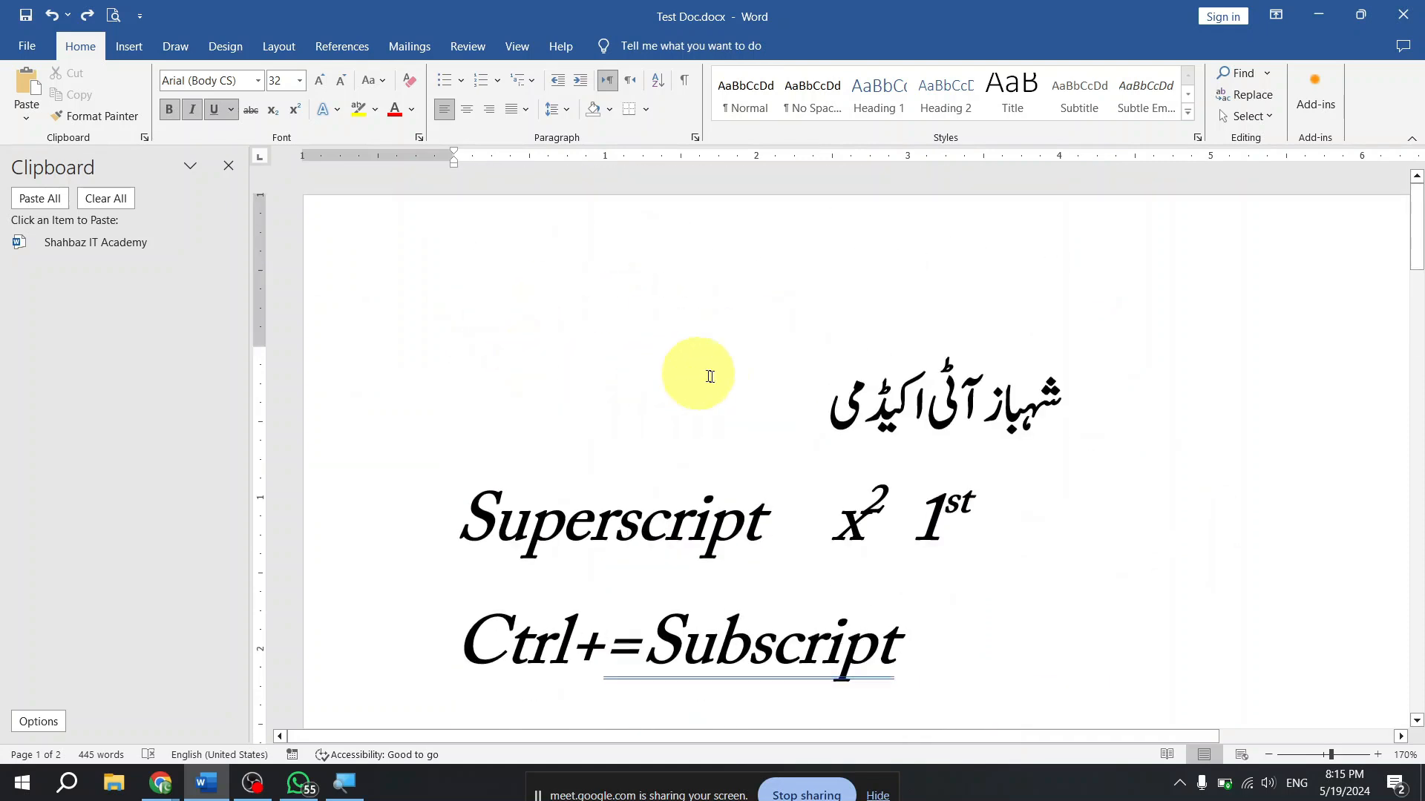
drag(461, 413, 1120, 420)
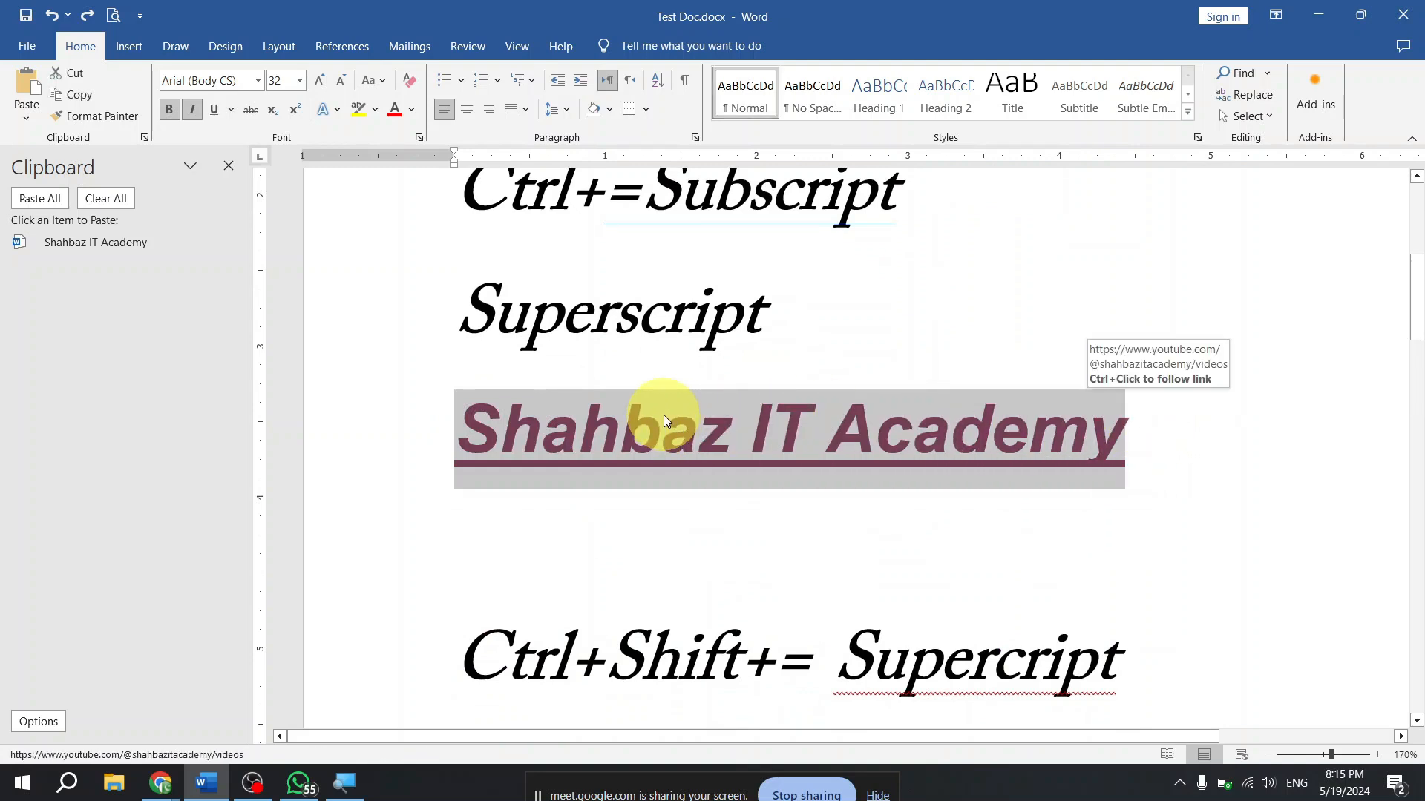
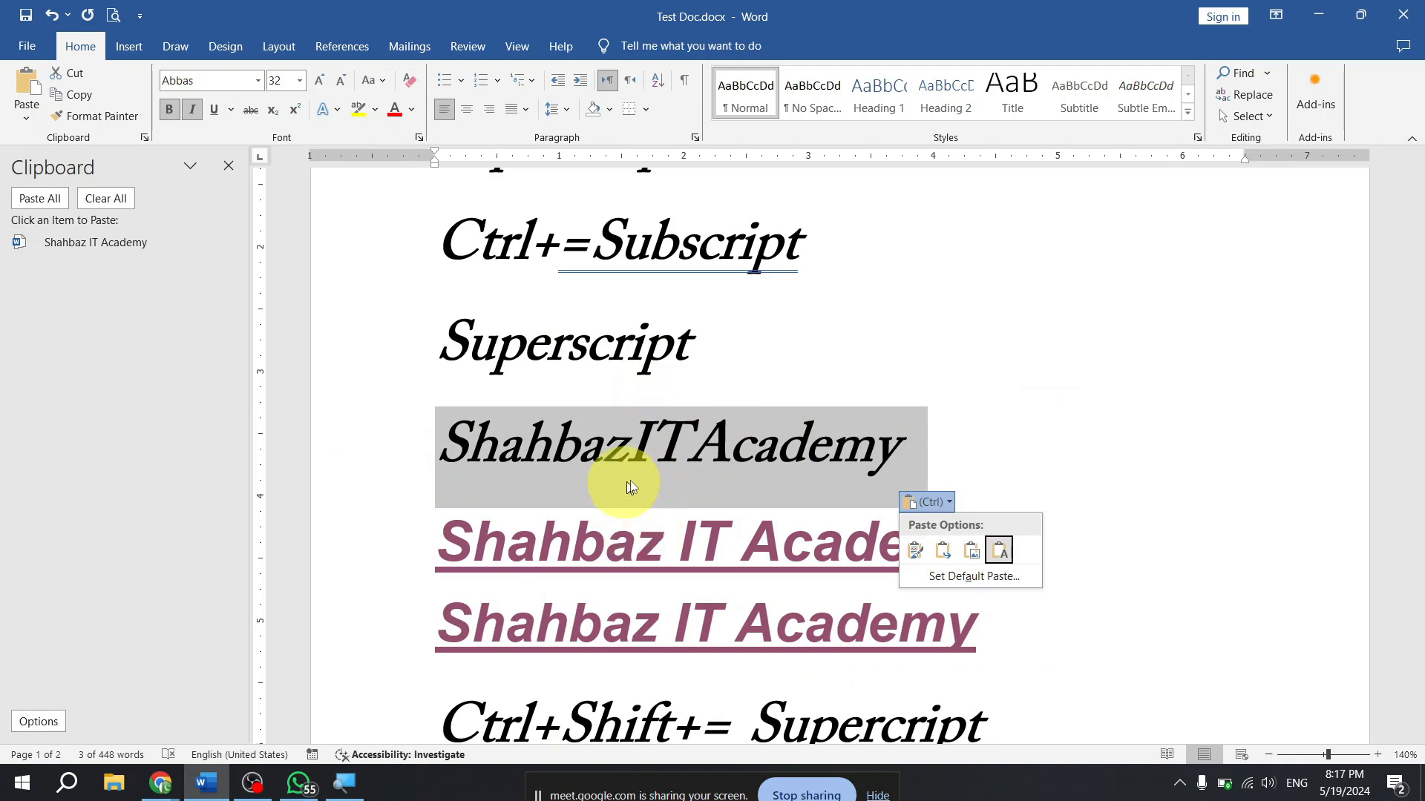
click(665, 461)
click(676, 447)
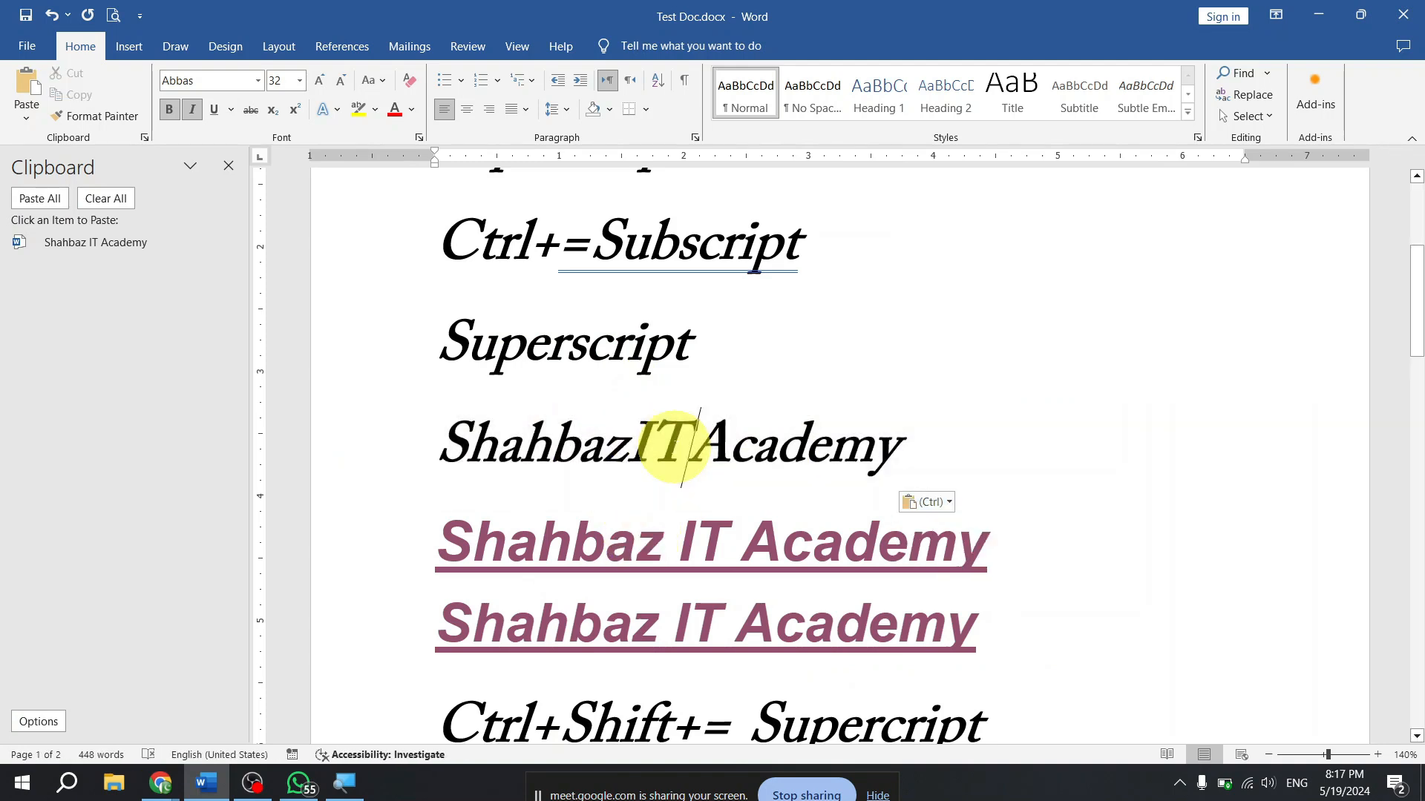
scroll(659, 441, up, 3)
scroll(653, 454, down, 3)
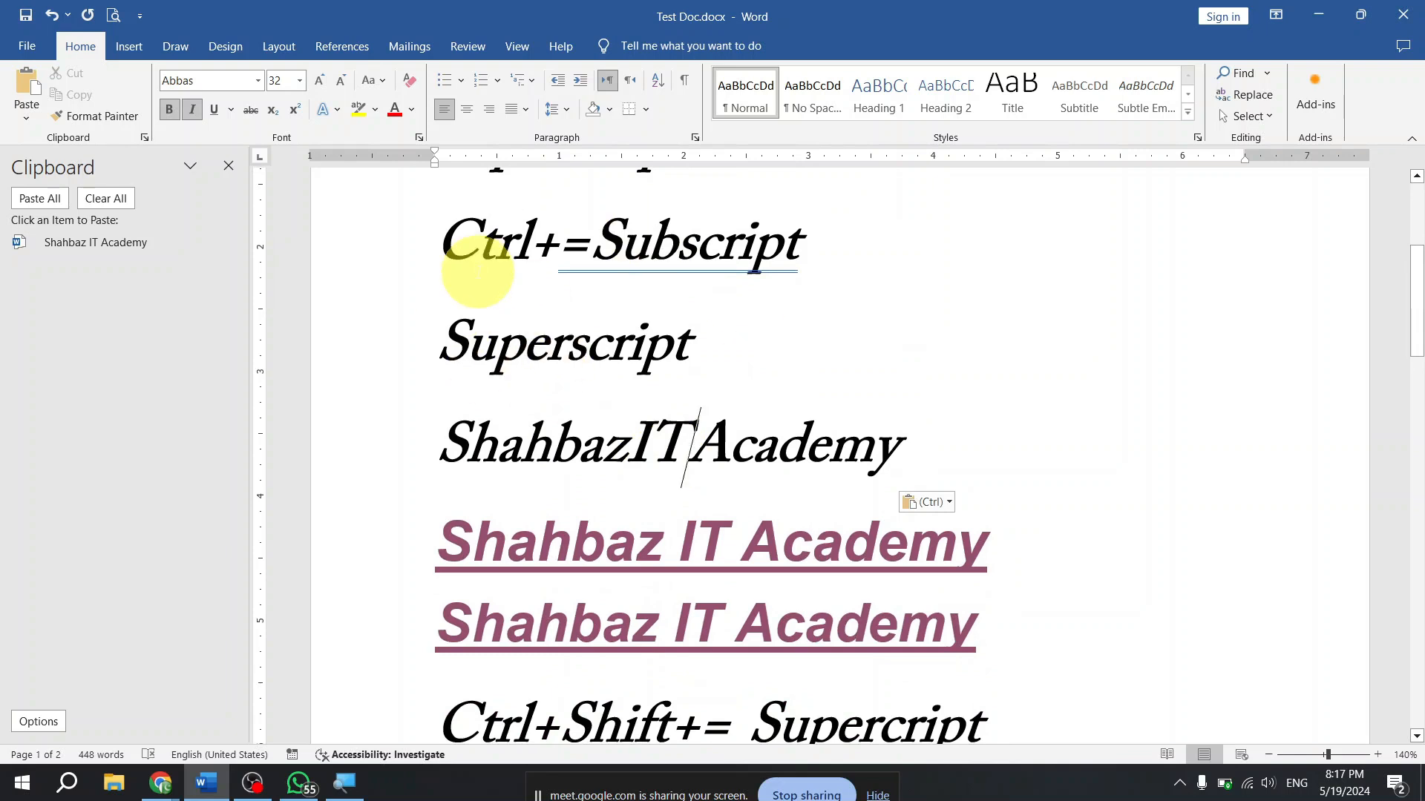
- Create a new blank document, paste the copied heading with Keep Text Only, and start a new line below it
key(ctrl+n)
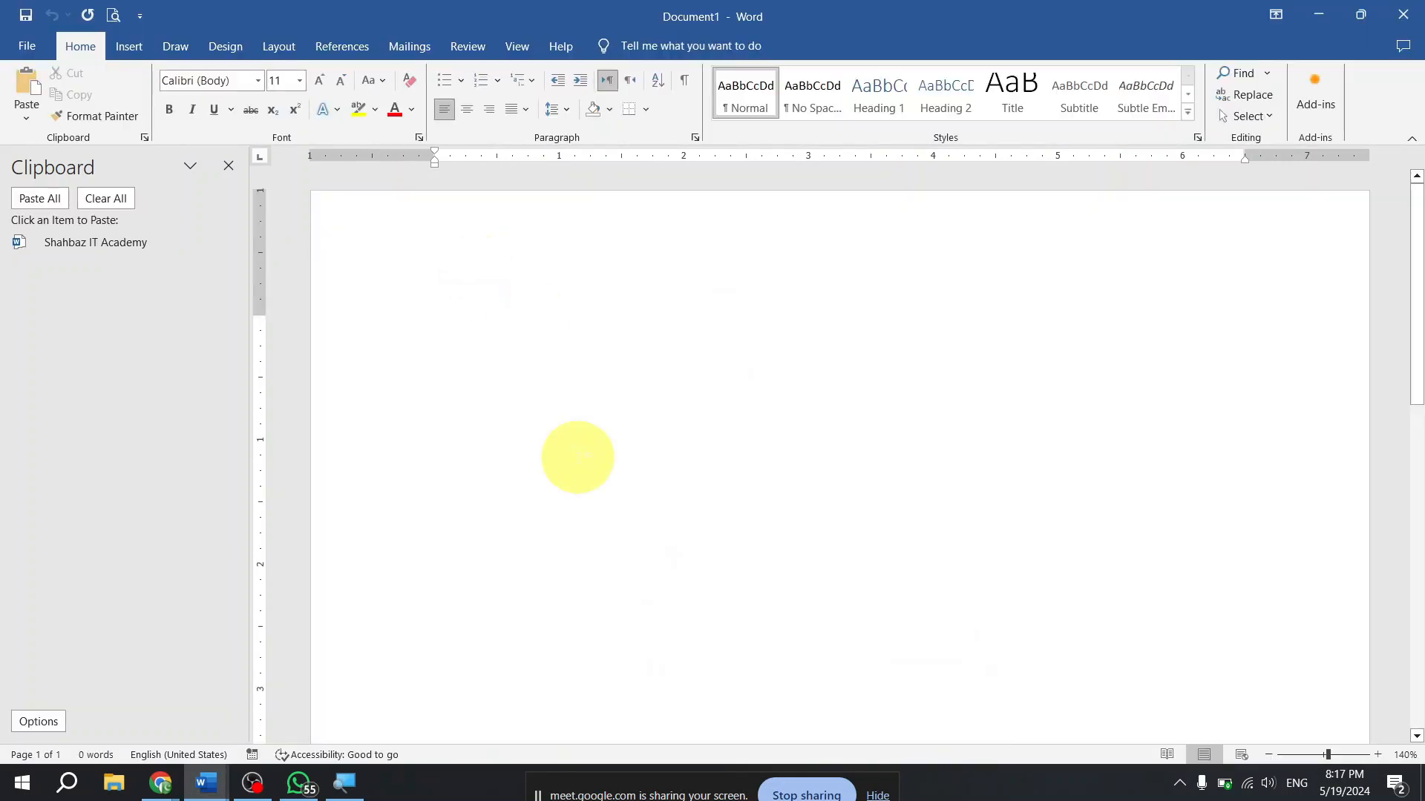
right_click(472, 331)
click(596, 445)
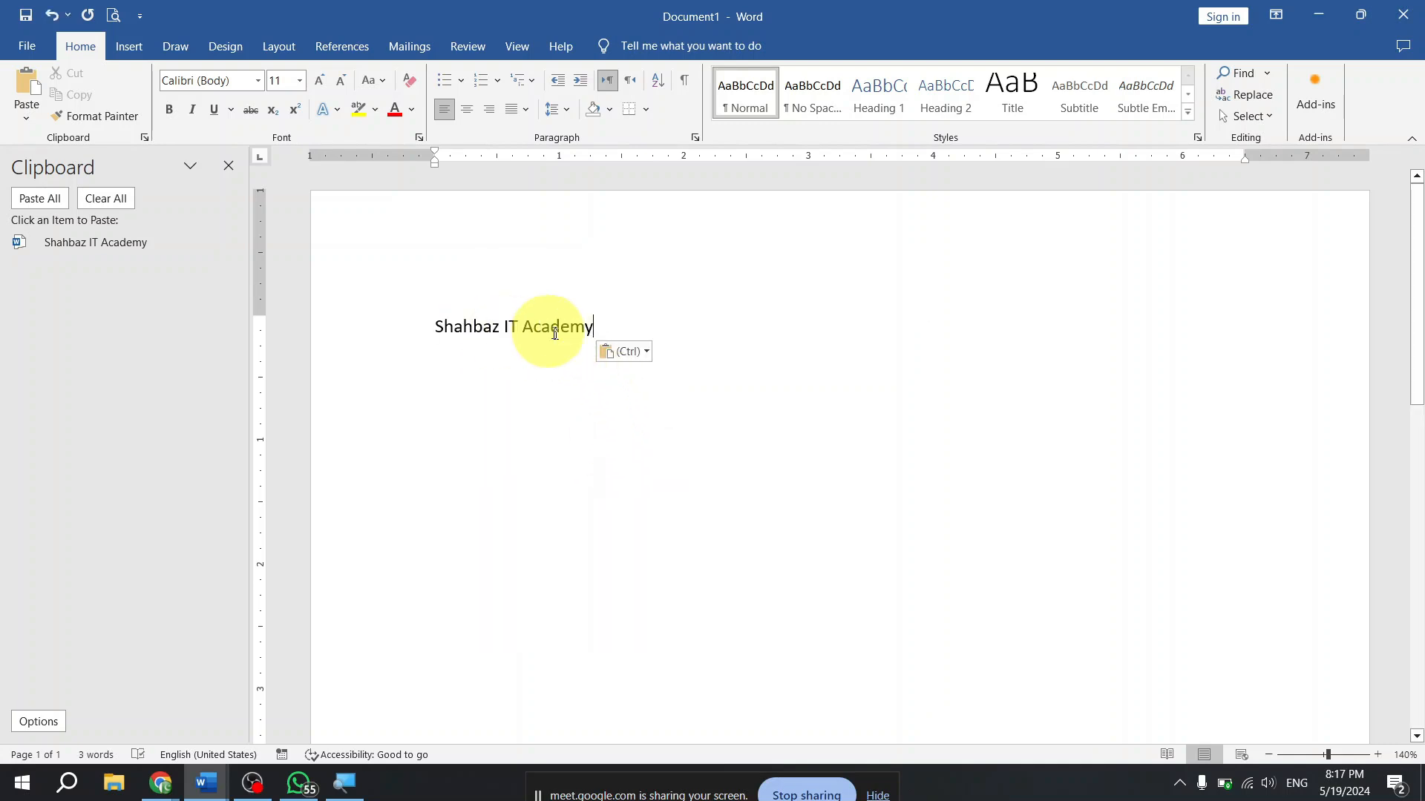
key(Return)
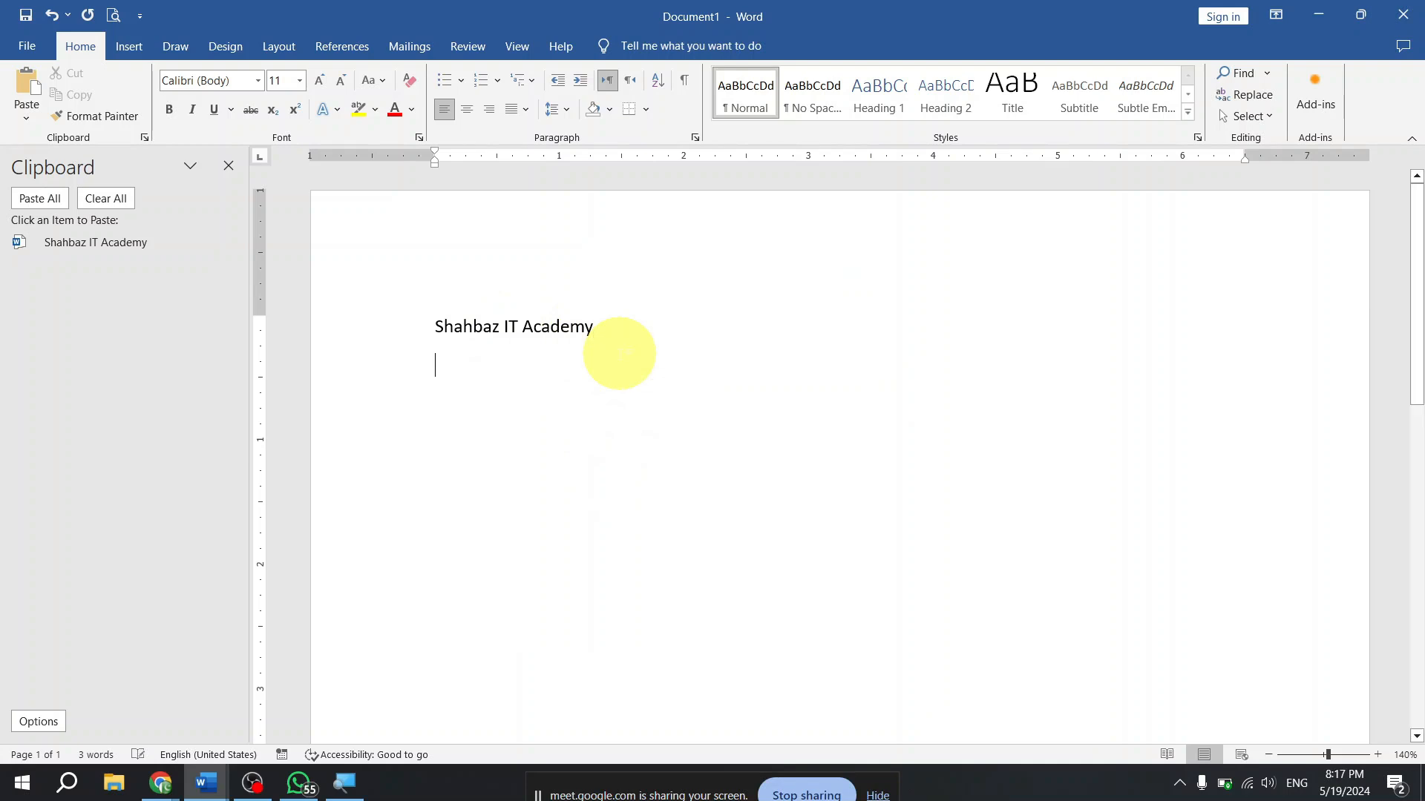
- Switch back to Test Doc and select the black "Shahbaz IT Academy" line to examine its font formatting
key(alt+Tab)
click(431, 331)
click(548, 479)
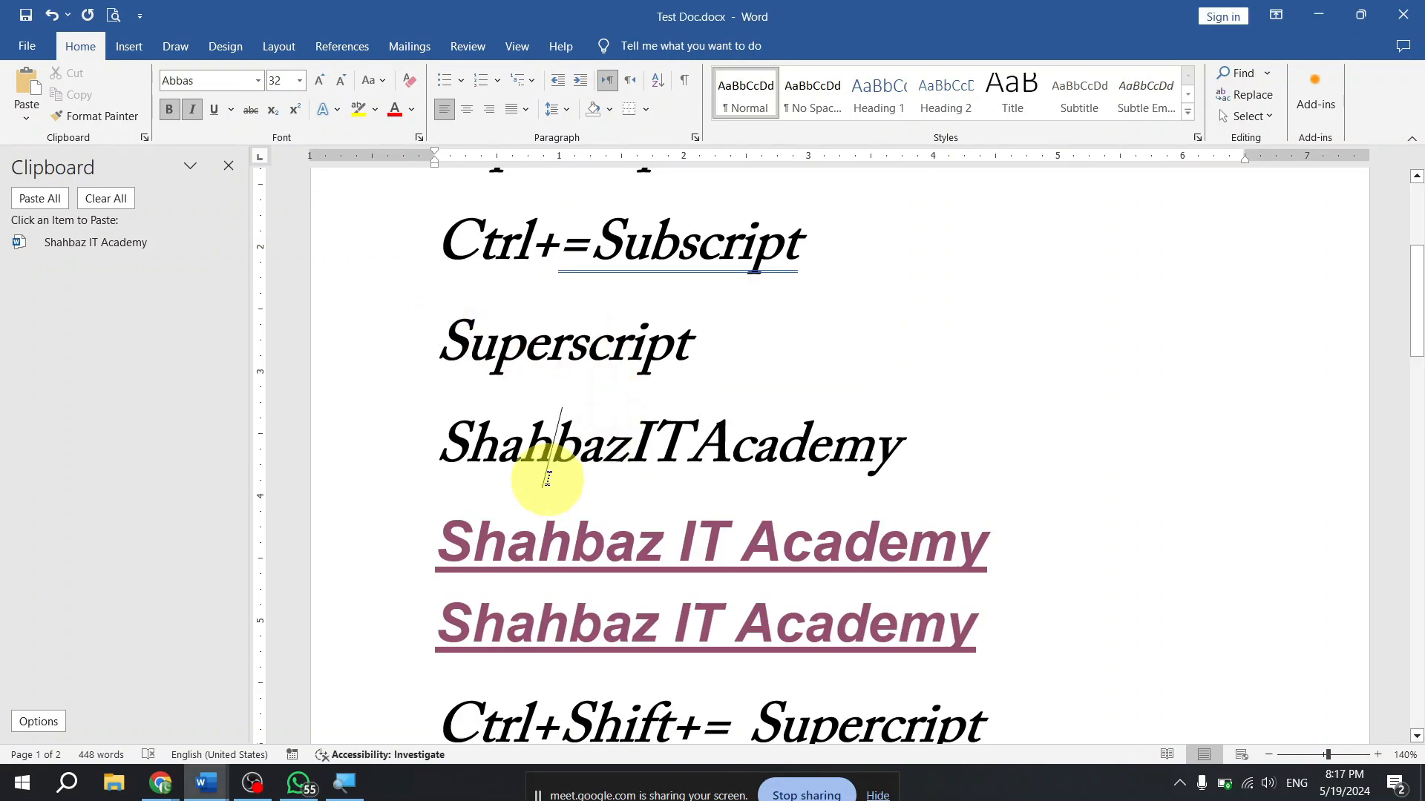
click(404, 446)
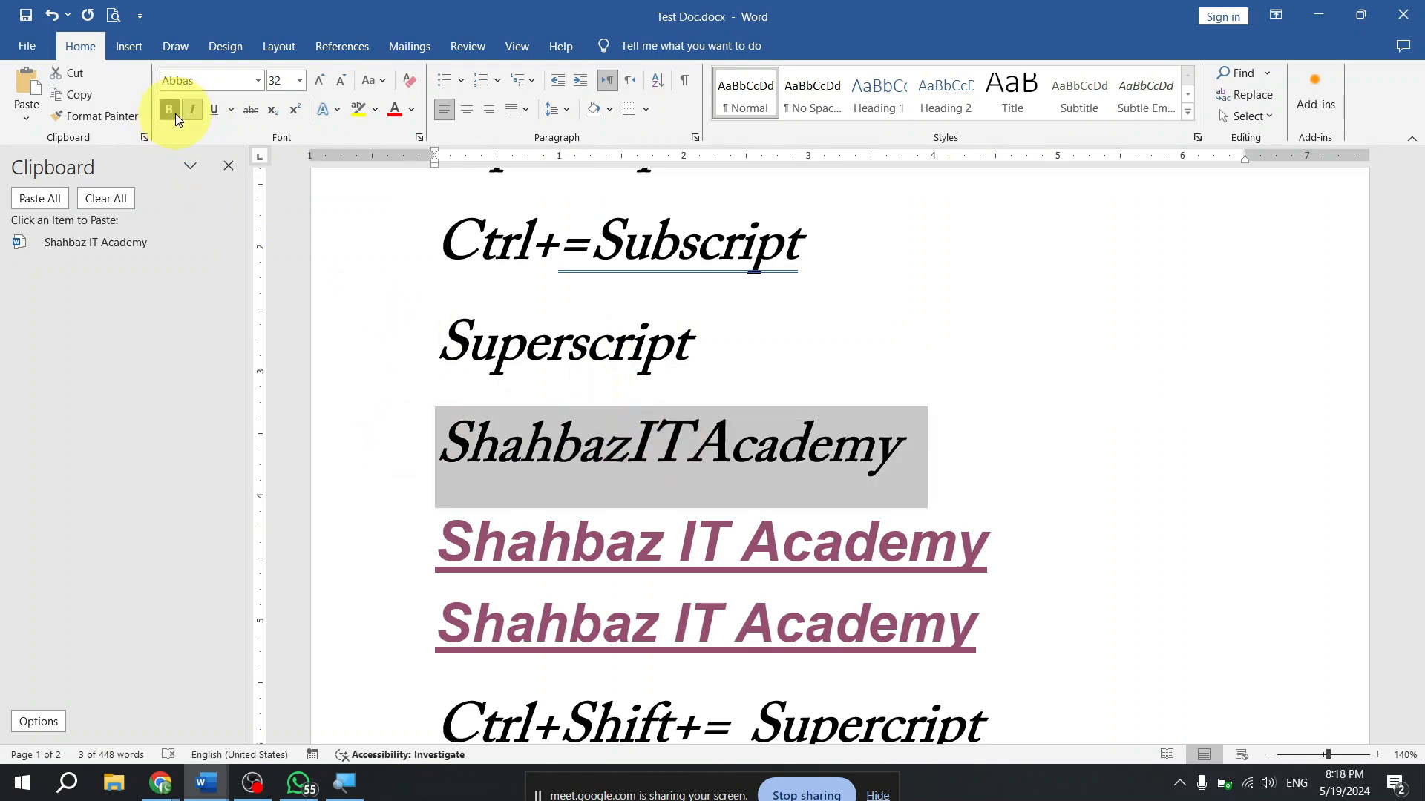
- Insert an empty line above the black "Shahbaz IT Academy" line and preview Keep Text Only on it
click(436, 439)
key(Return)
click(524, 417)
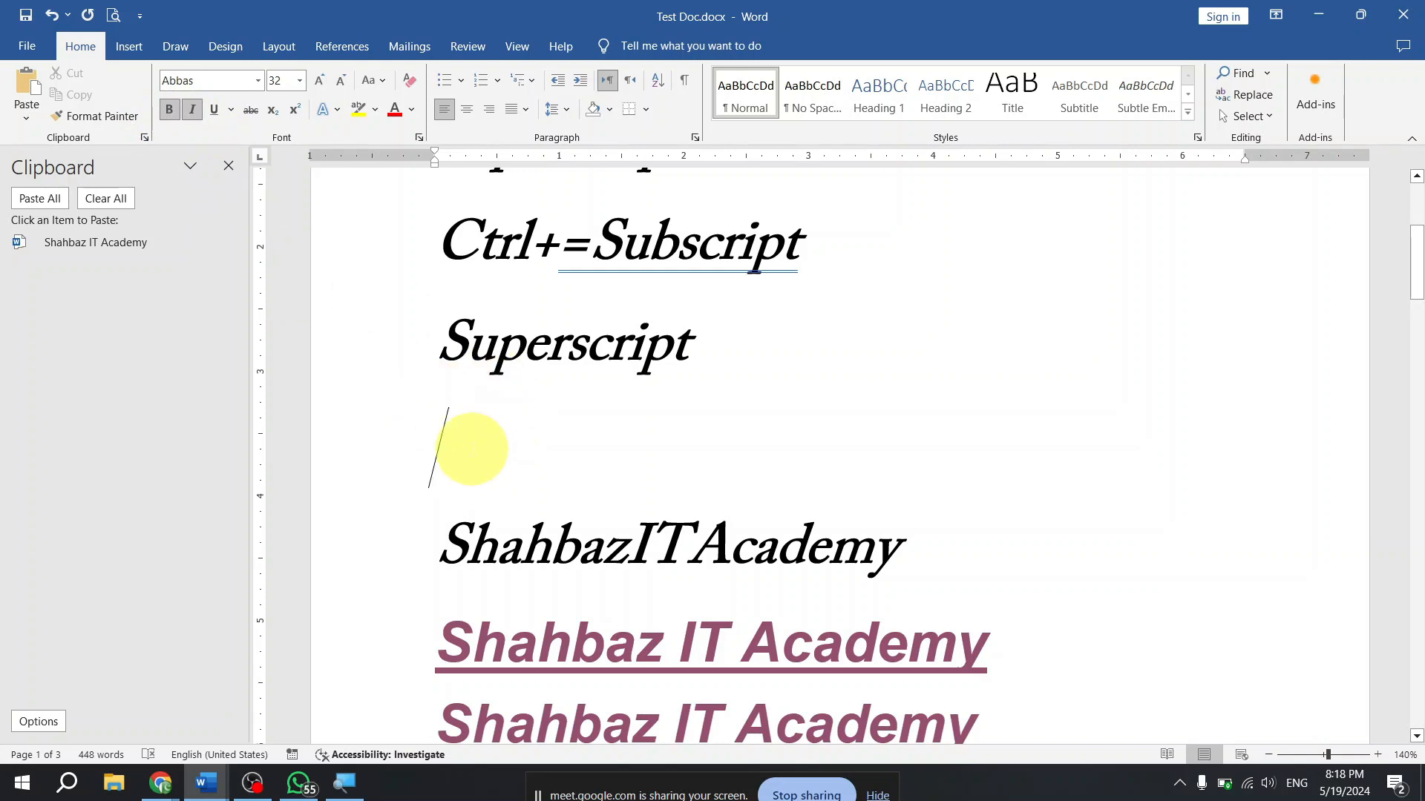
right_click(473, 450)
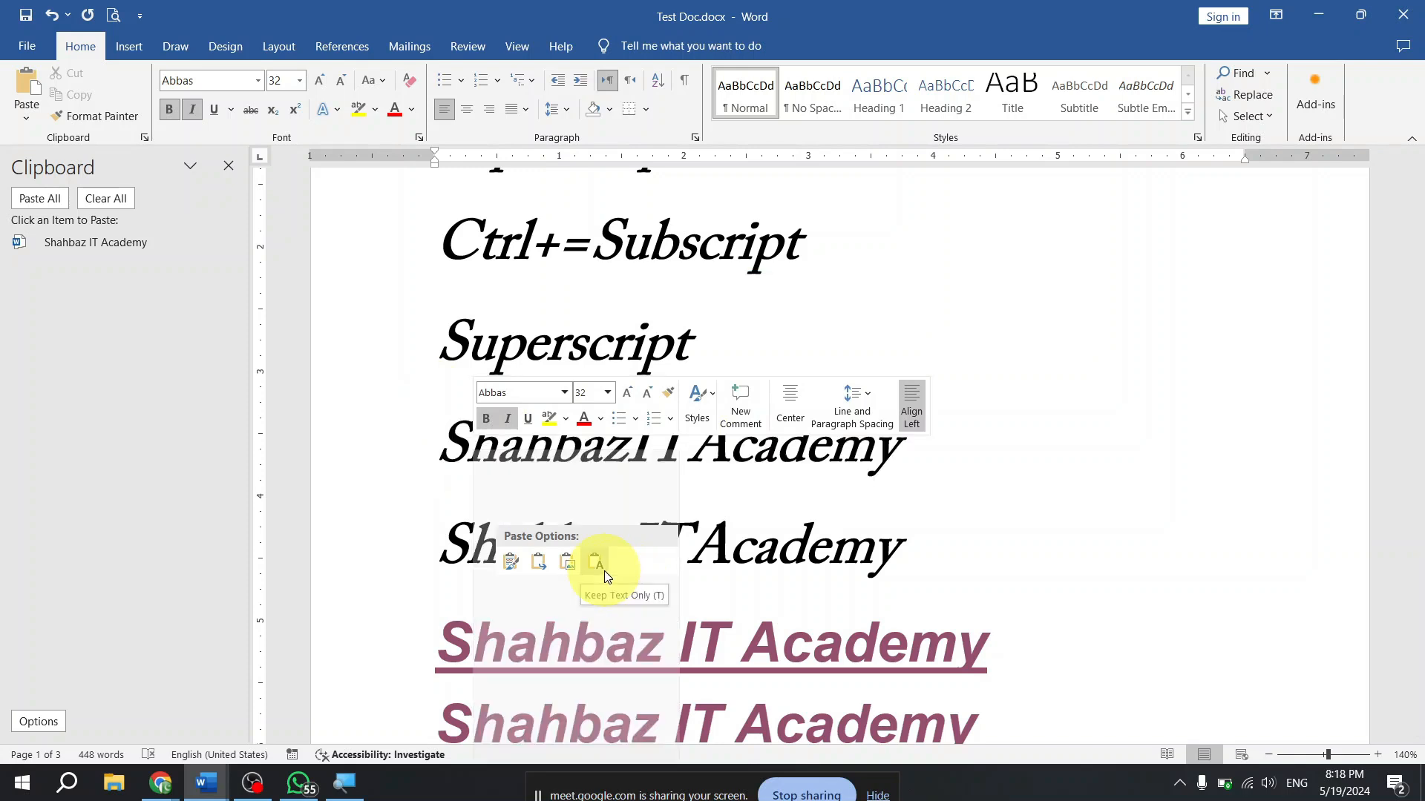
click(857, 493)
- Check the font formatting of the black "Shahbaz IT Academy" line, and return to the empty line above it
drag(541, 541, 737, 550)
key(ctrl+c)
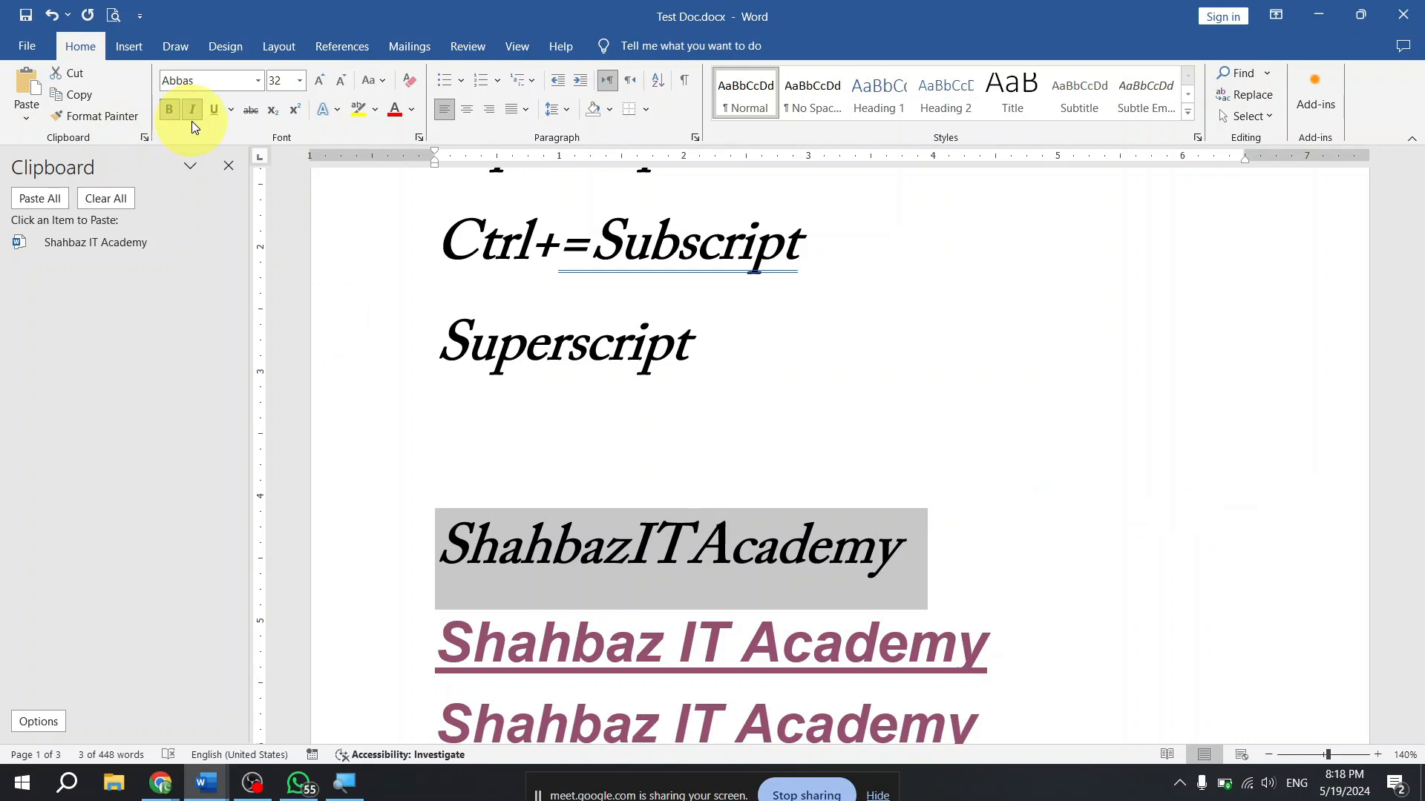
click(483, 429)
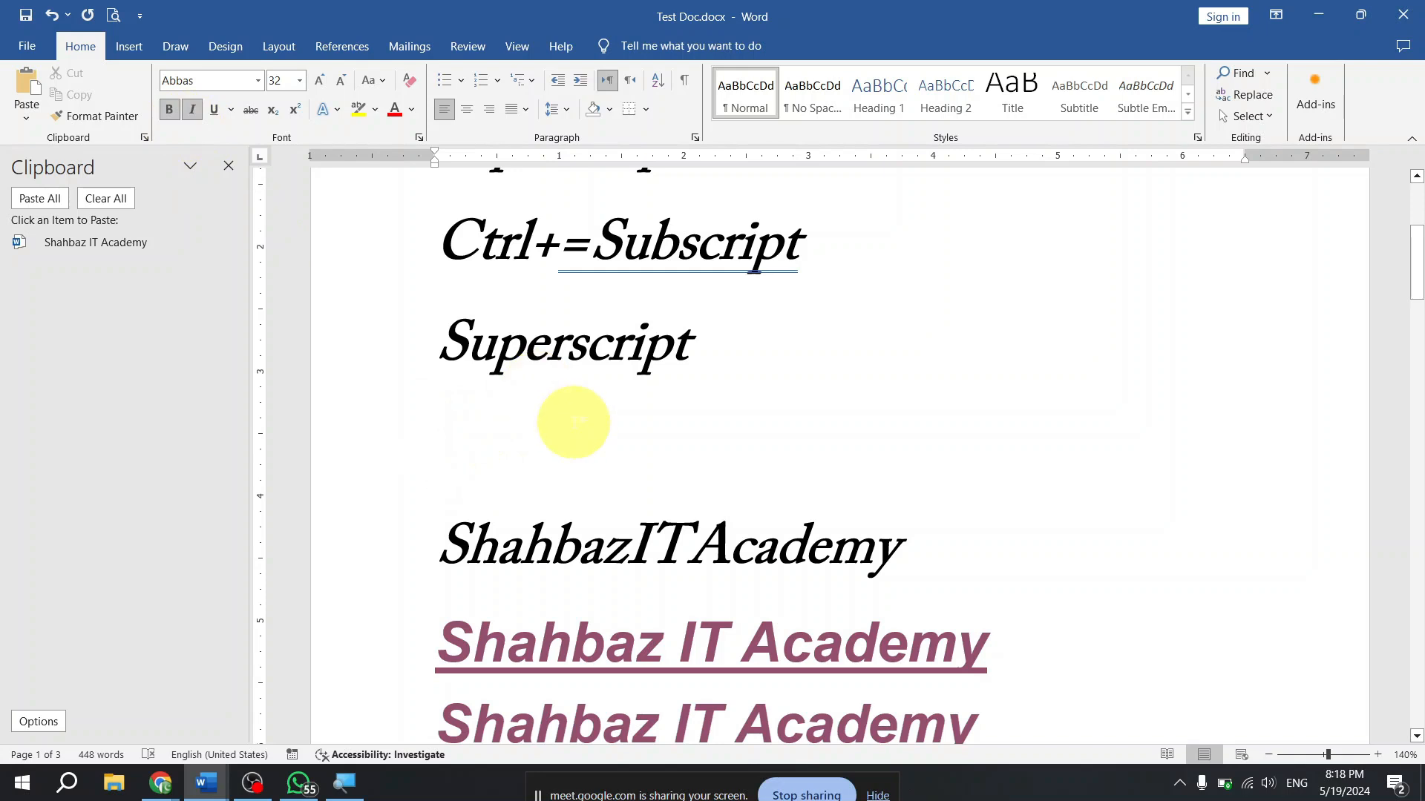
- Switch to Document1, paste the heading on the second line with Keep Text Only, and start a new line
key(alt+Tab)
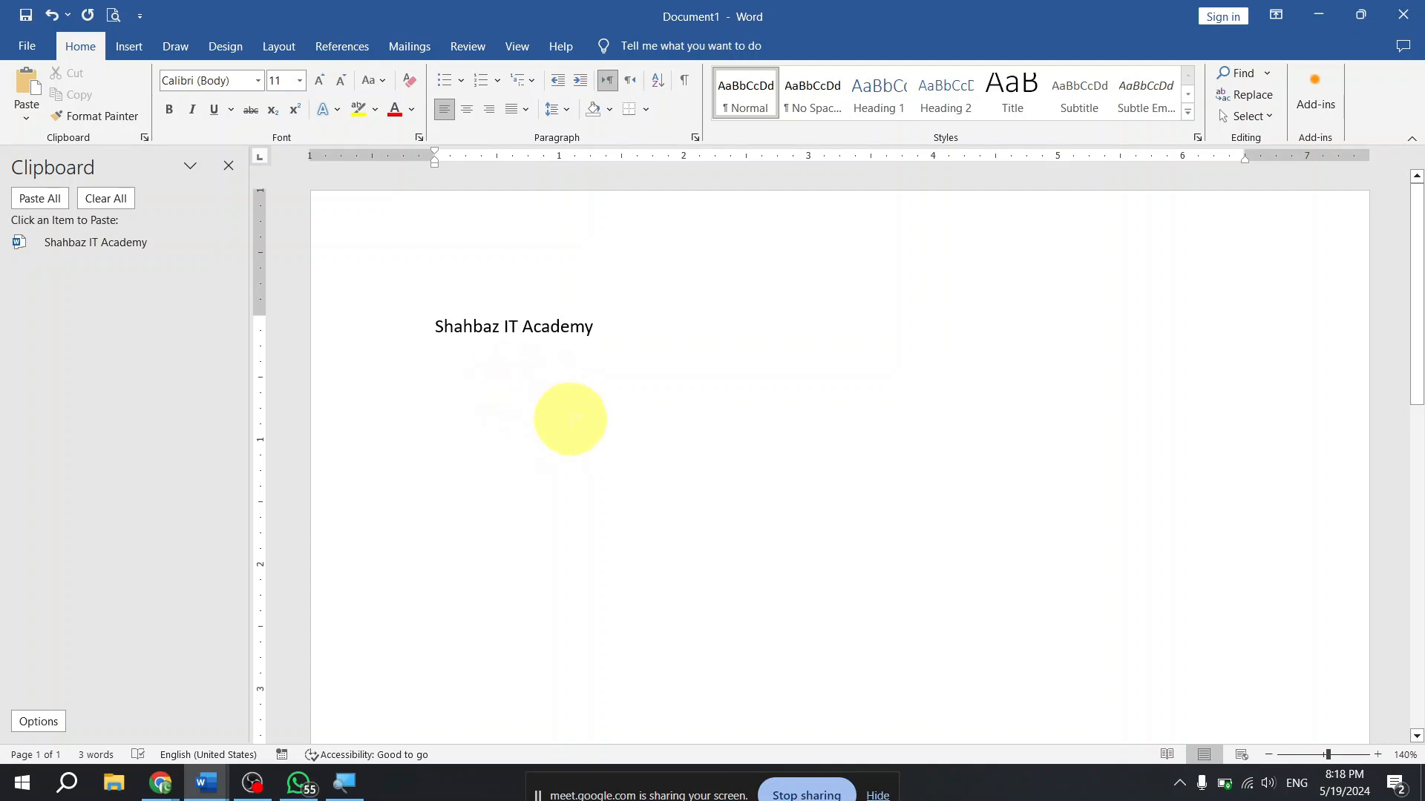
right_click(509, 368)
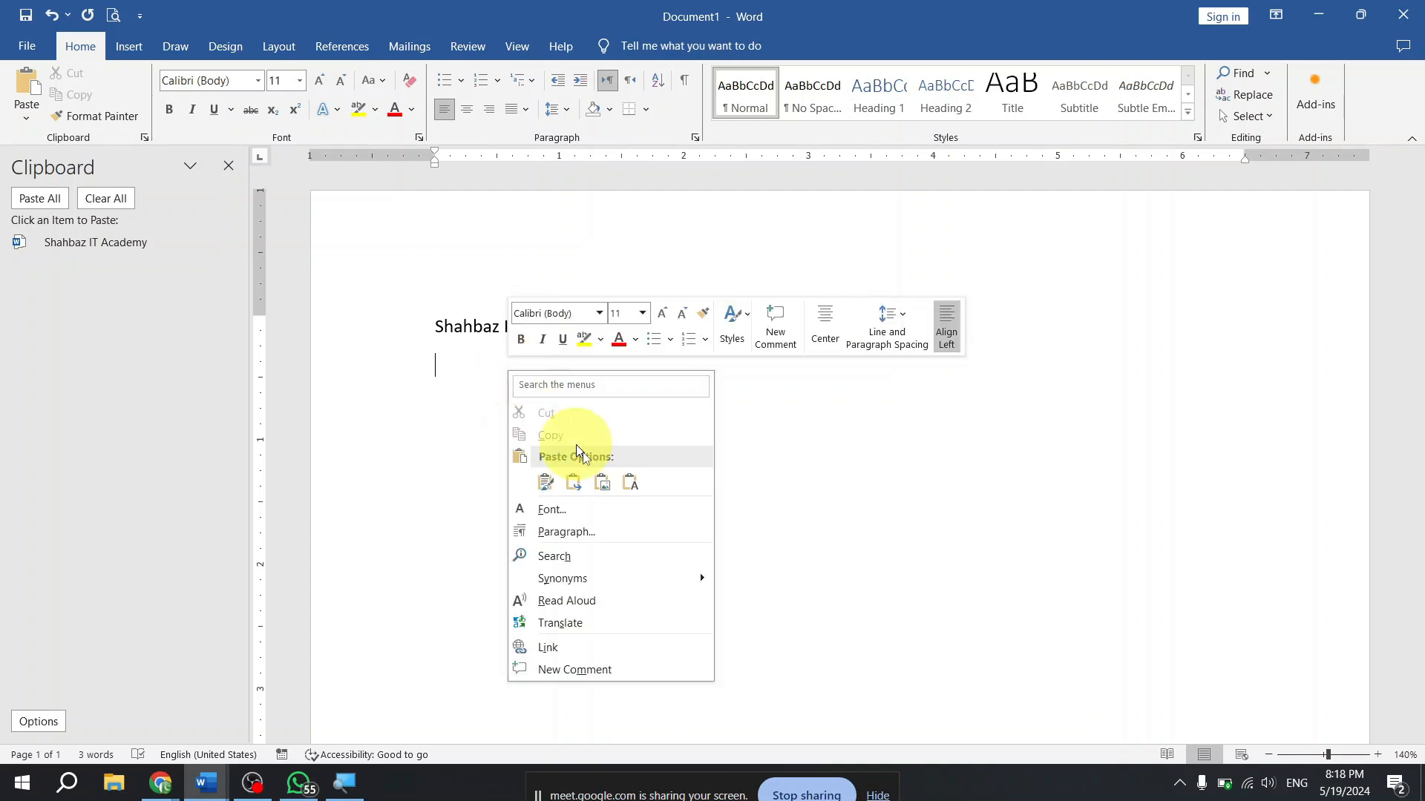
click(630, 488)
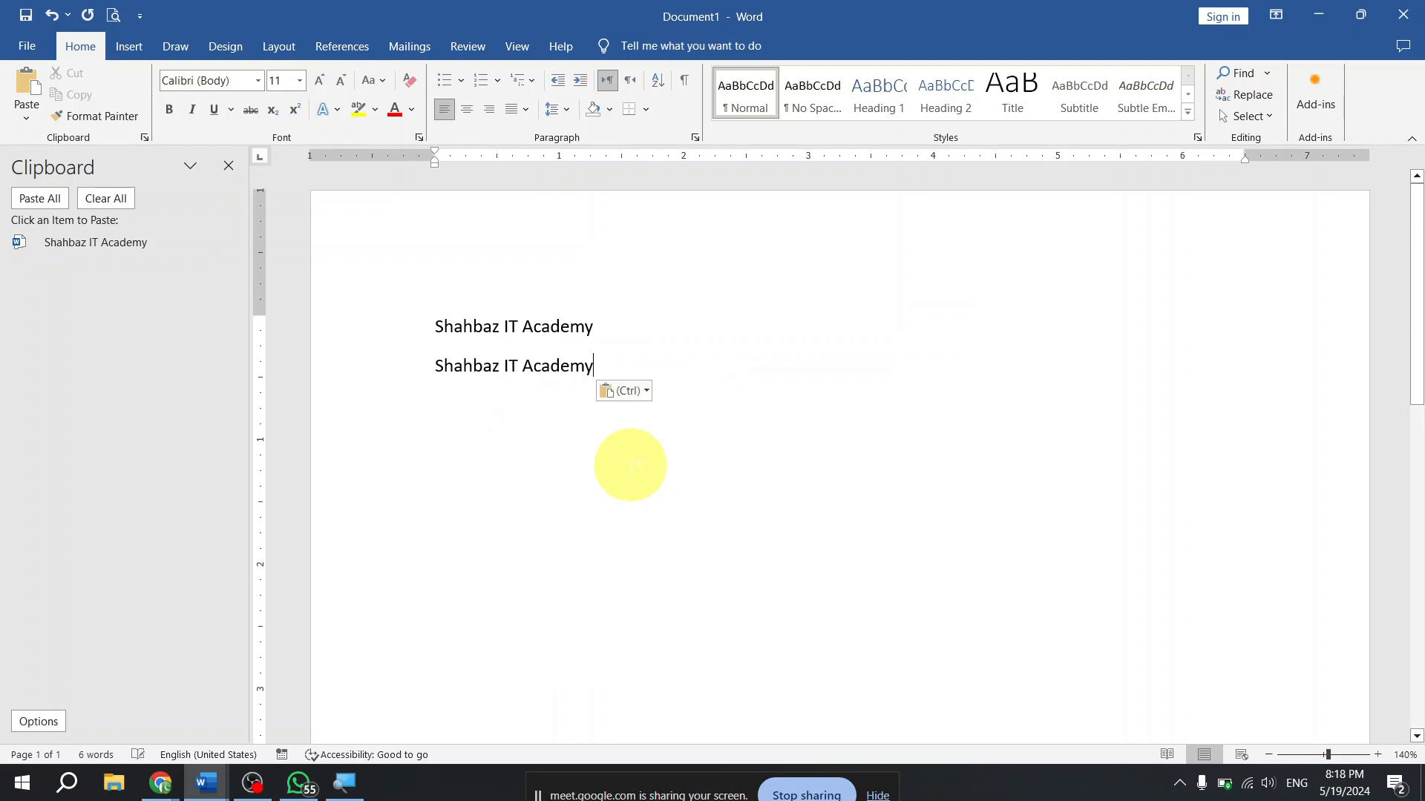
key(Return)
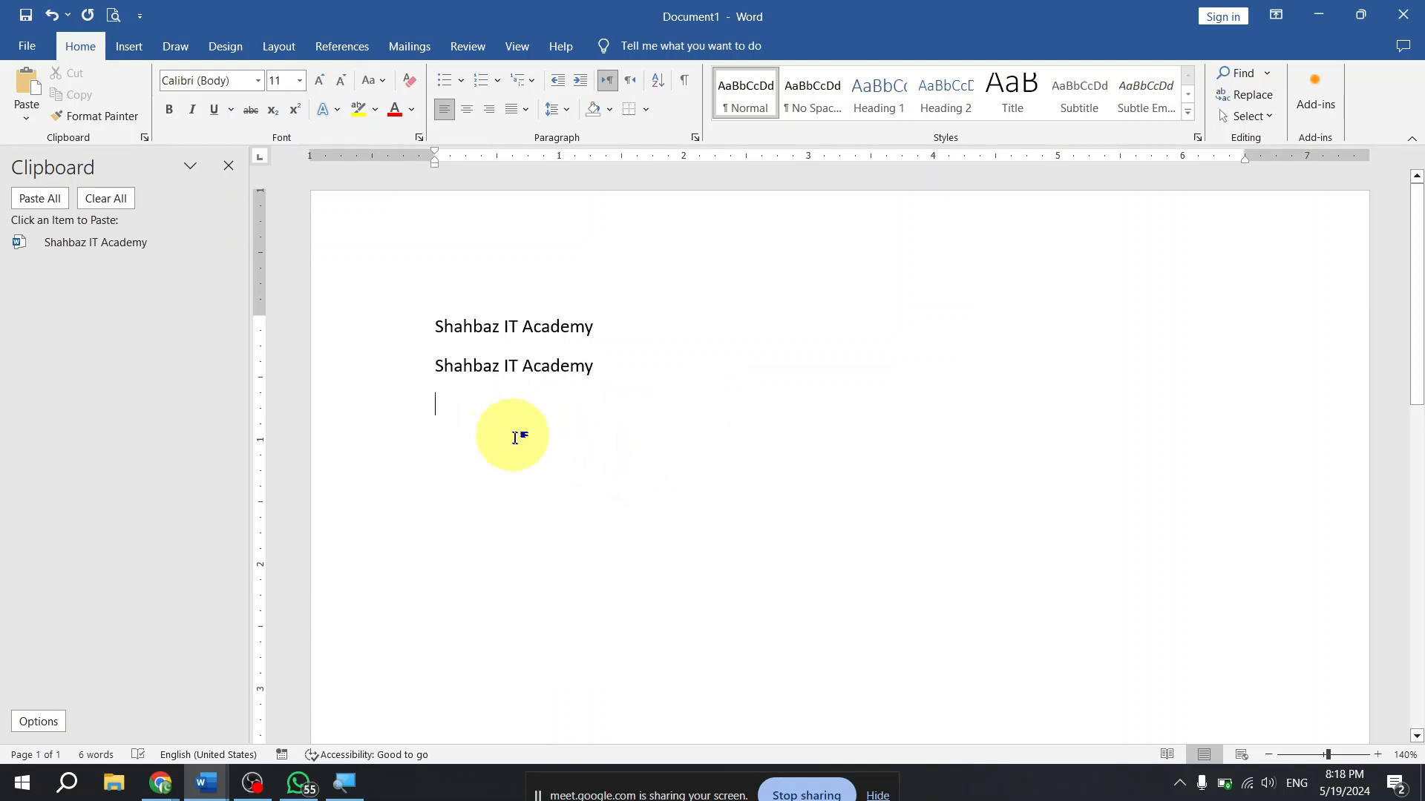
- Paste the heading in Document1 on the third line with Keep Source Formatting and below it with Merge Formatting
right_click(502, 413)
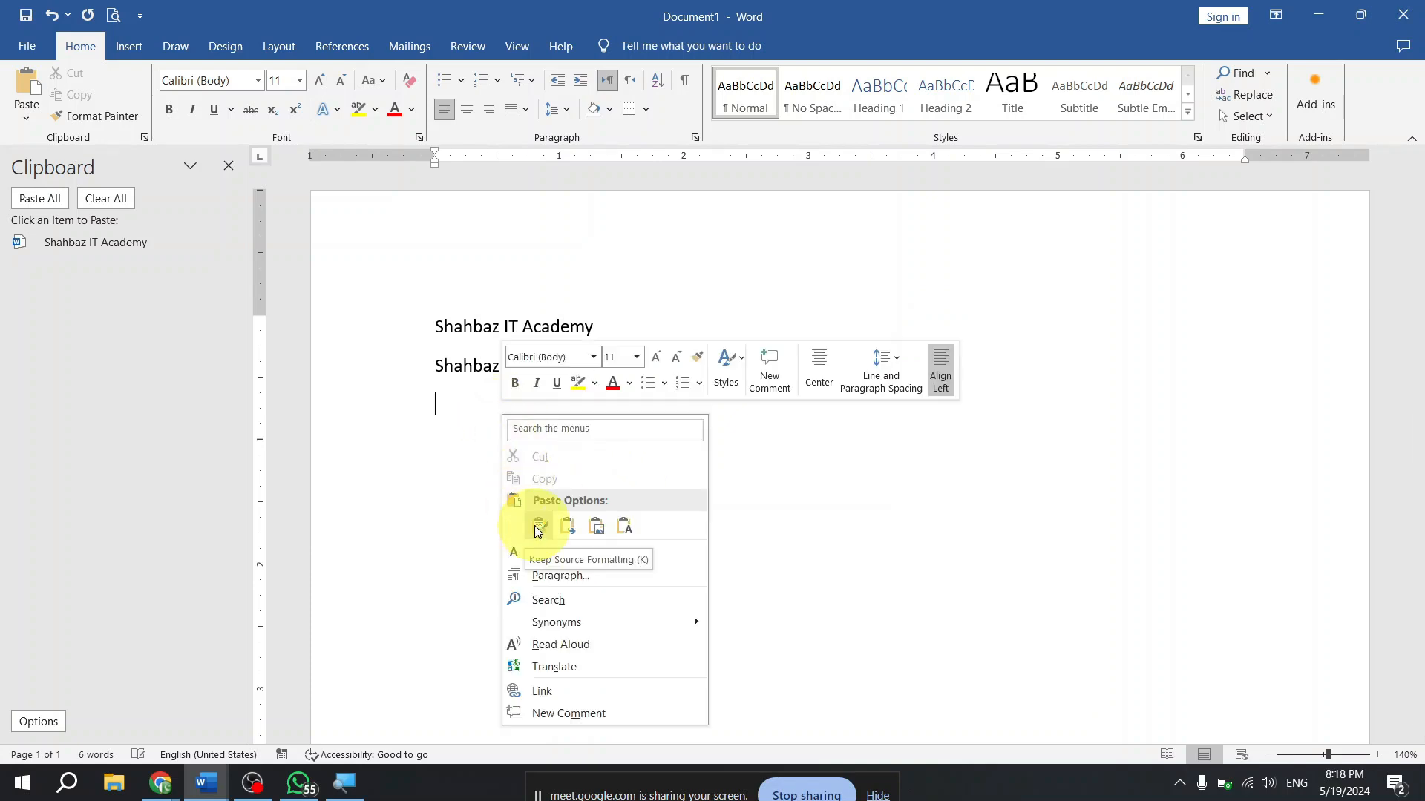
click(539, 527)
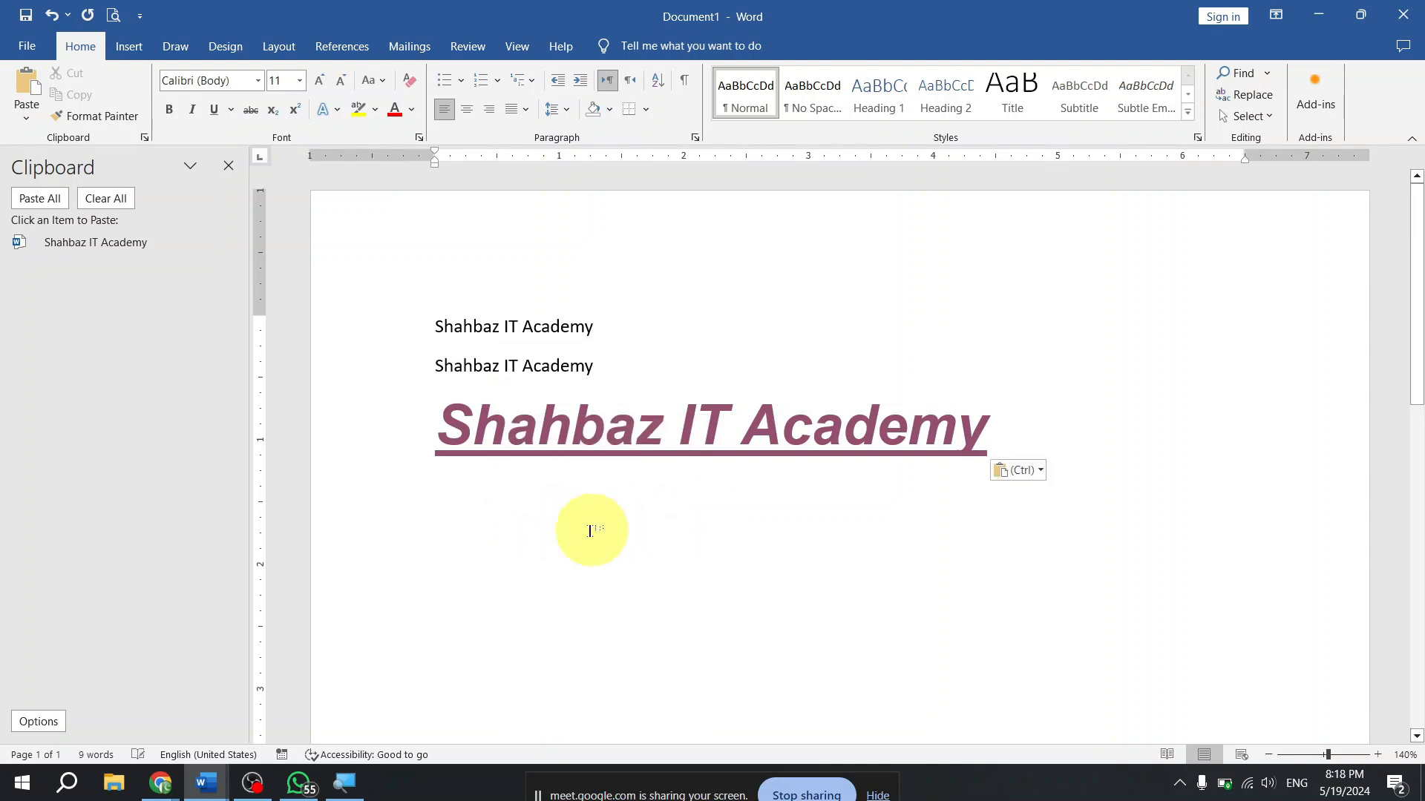
right_click(527, 505)
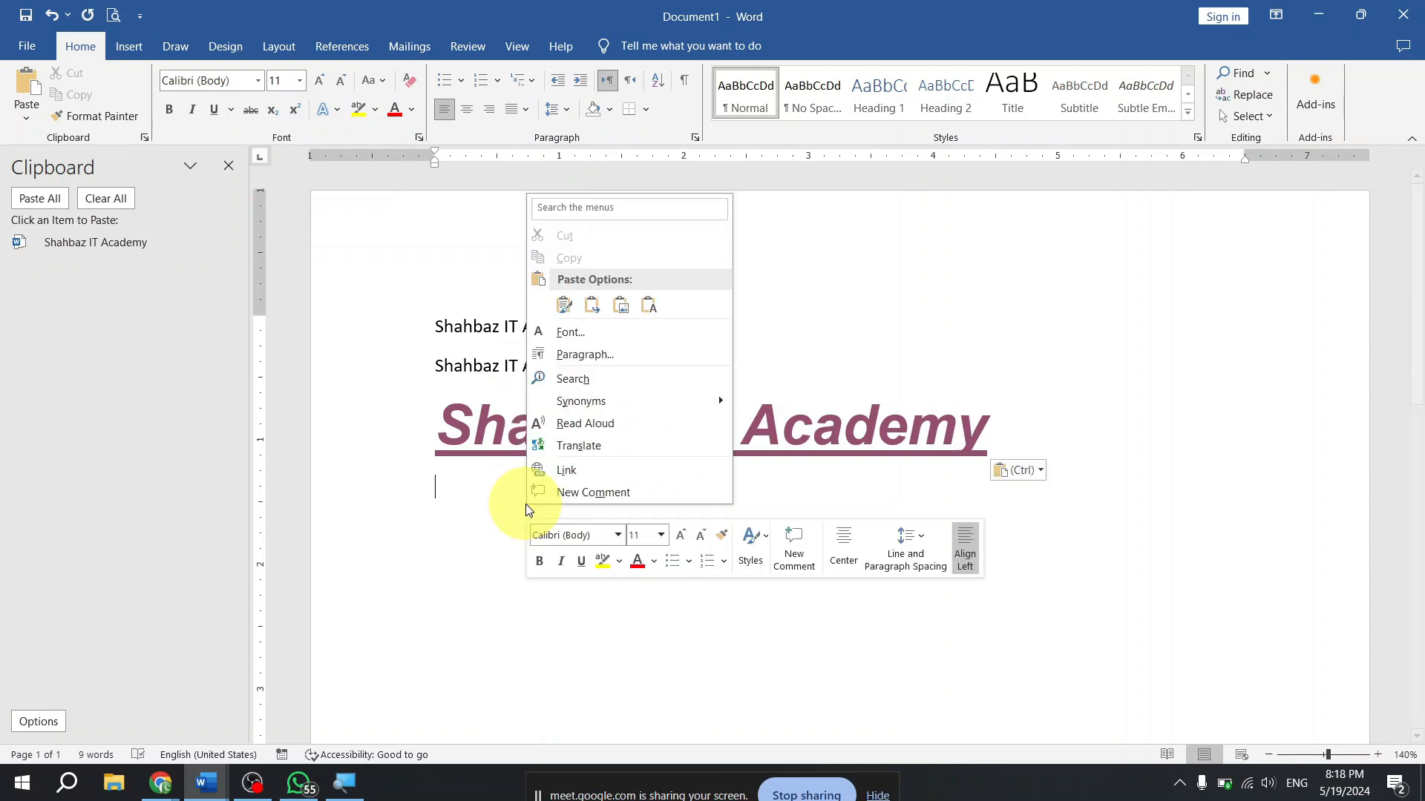
click(588, 310)
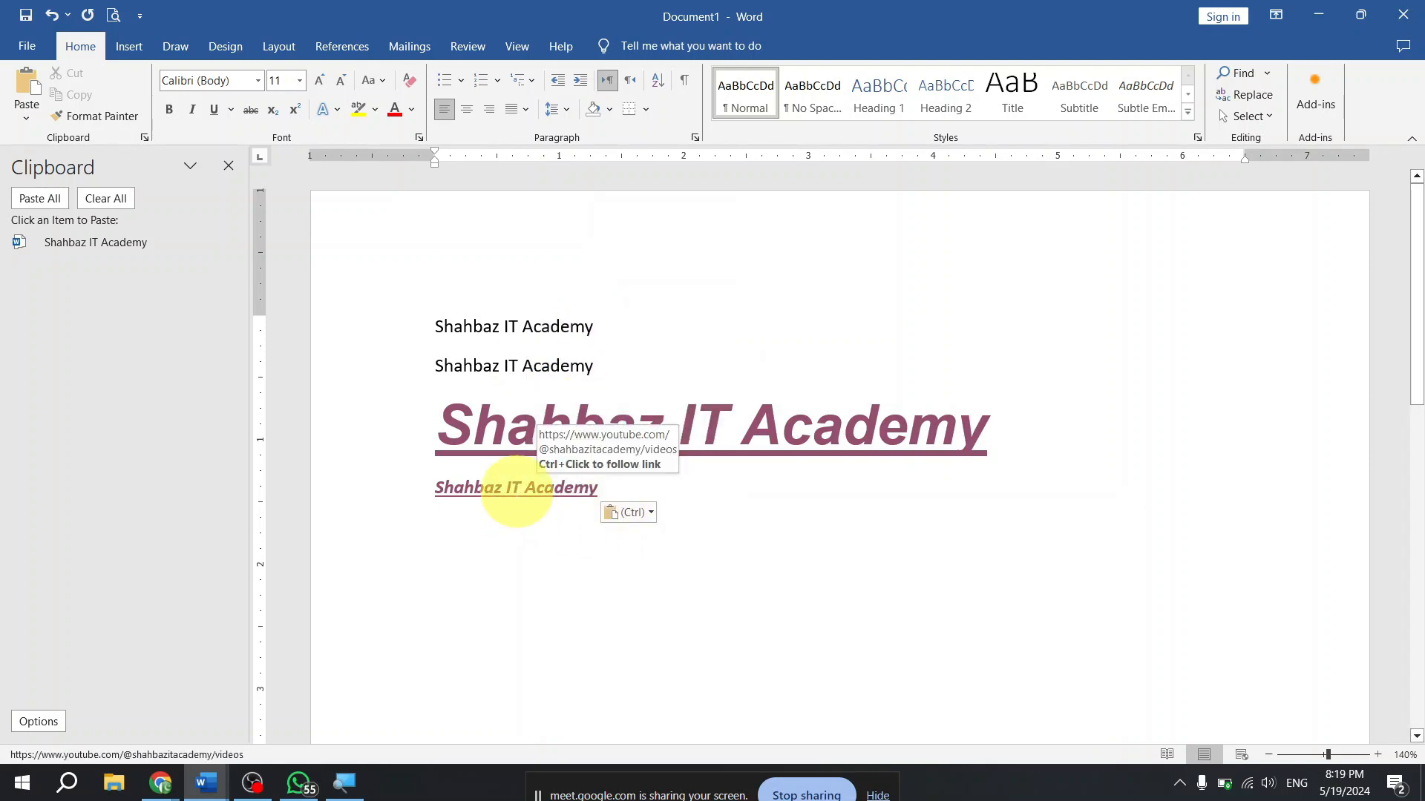
- Check the font formatting of the small purple "Shahbaz IT Academy" line, and select the first black line for comparison
click(513, 490)
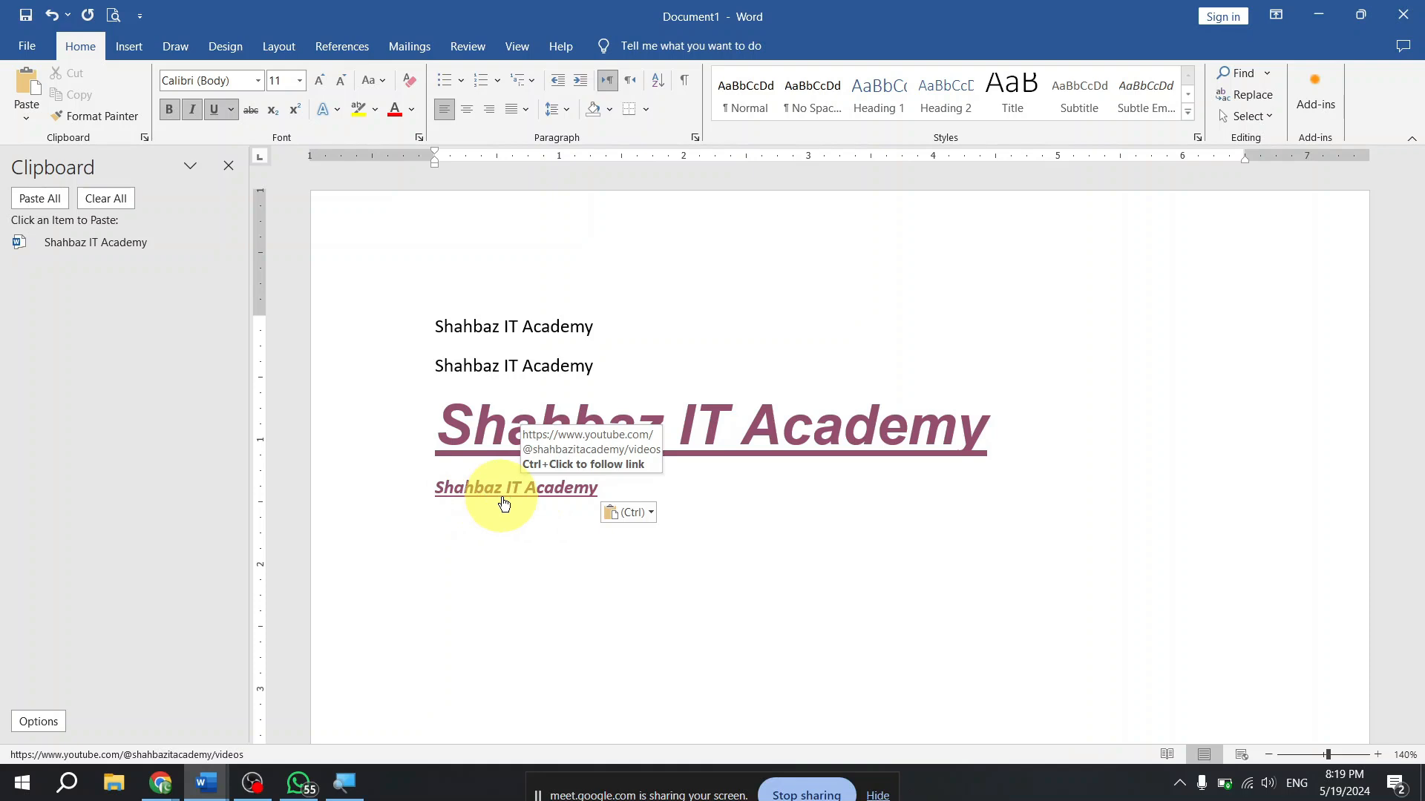
key(ctrl)
click(415, 551)
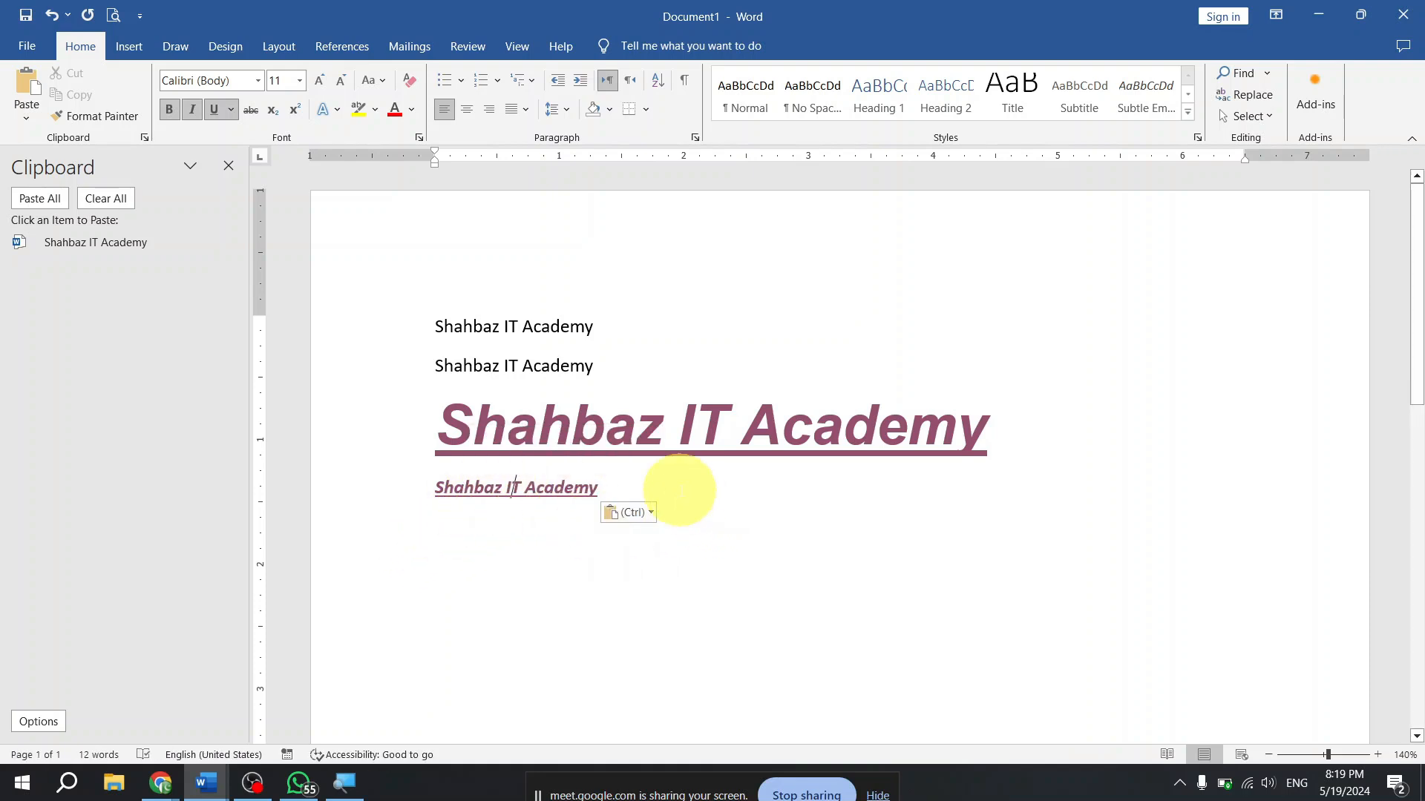
drag(435, 326, 574, 349)
key(ctrl+c)
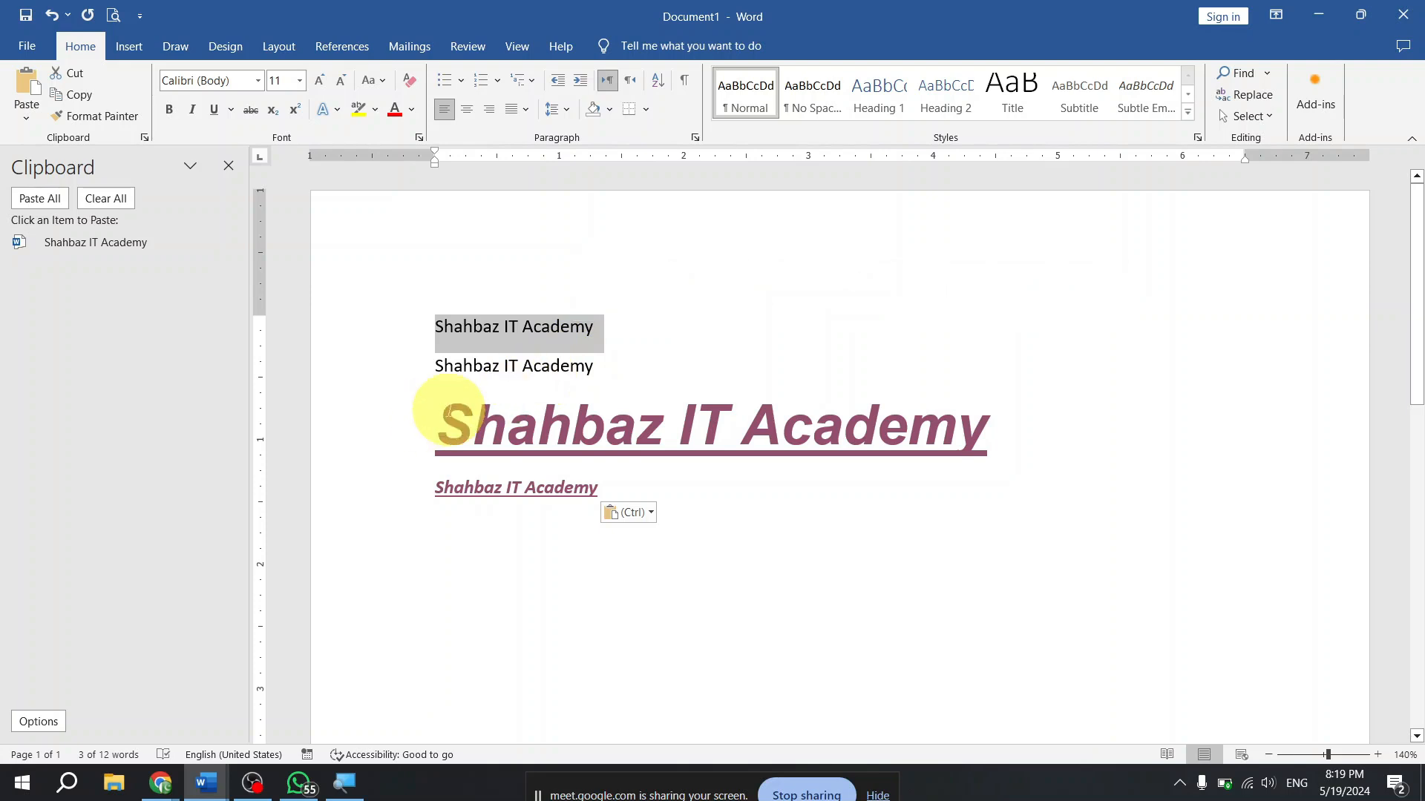
- Add an empty line below the small purple "Shahbaz IT Academy" line, and check the formatting of the empty area
click(720, 509)
key(Return)
click(317, 575)
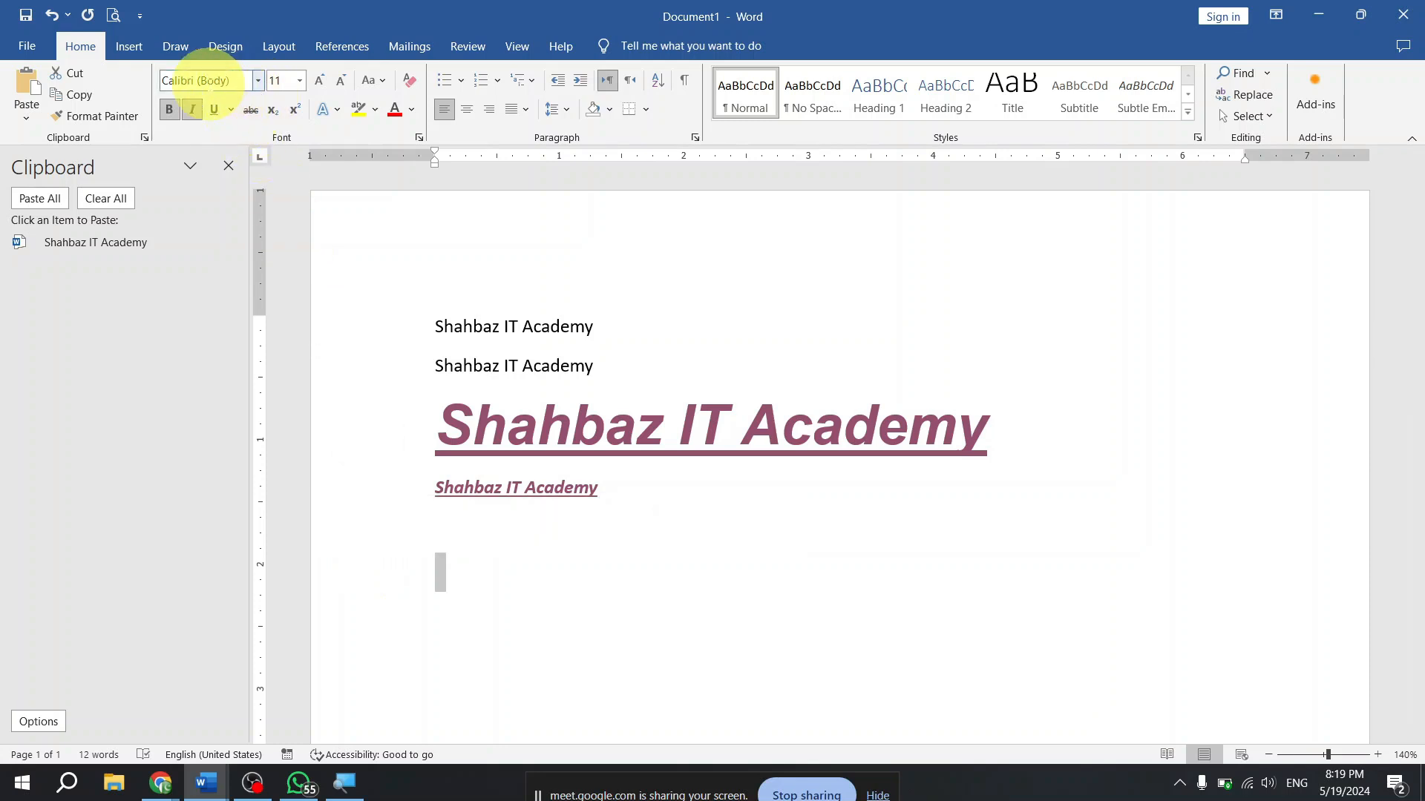
- Compare the formatting of the small purple line and the large purple heading with that of the empty line below them
click(506, 490)
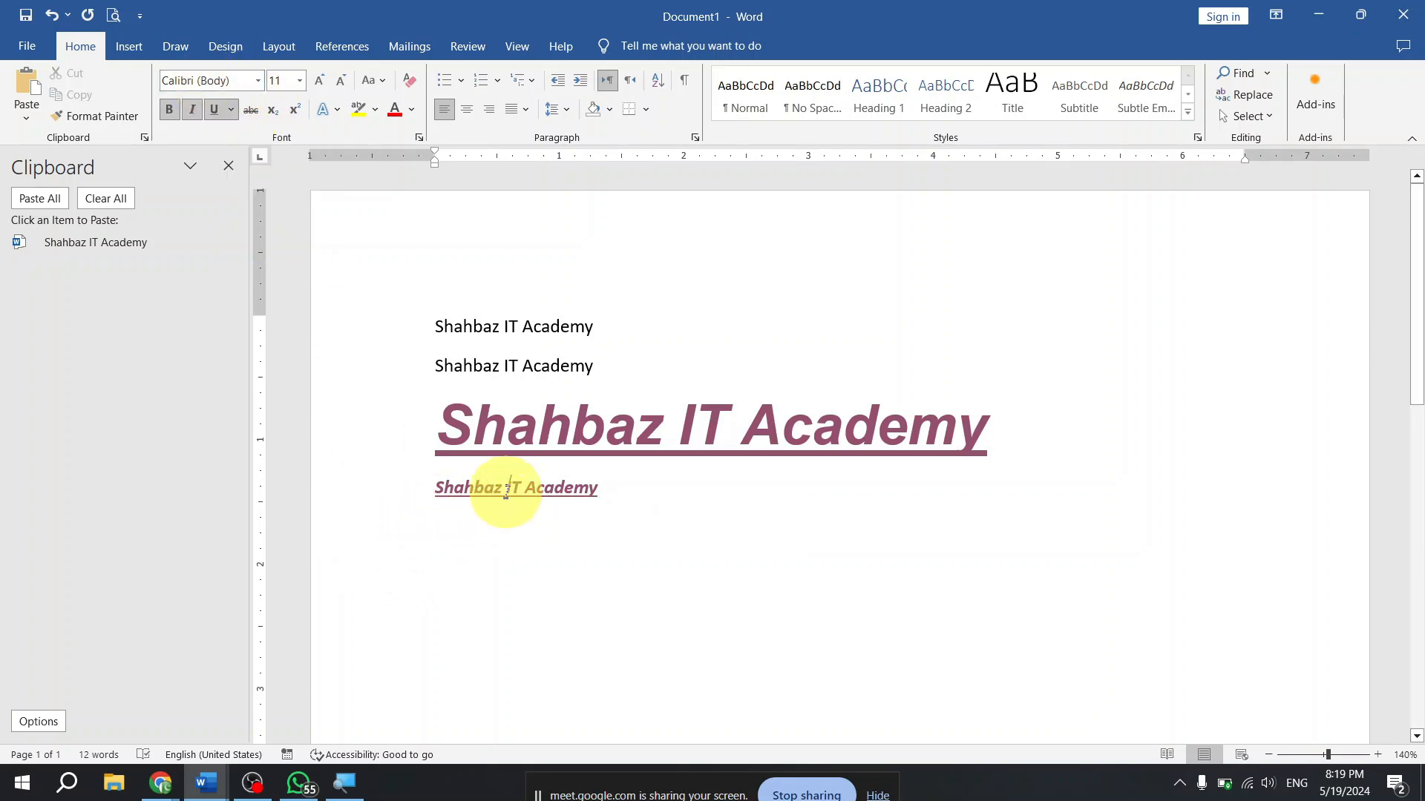
click(530, 564)
click(525, 488)
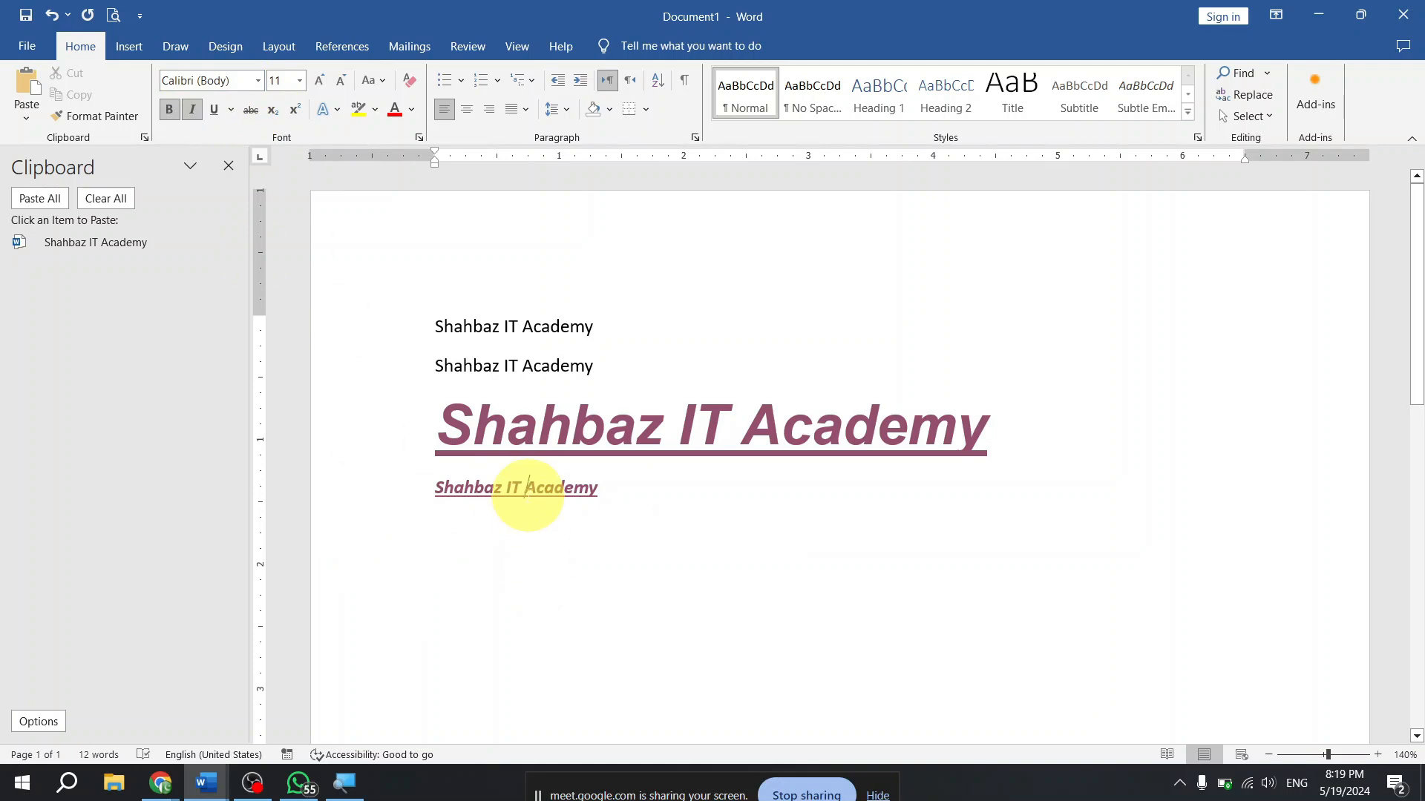
drag(398, 420, 778, 431)
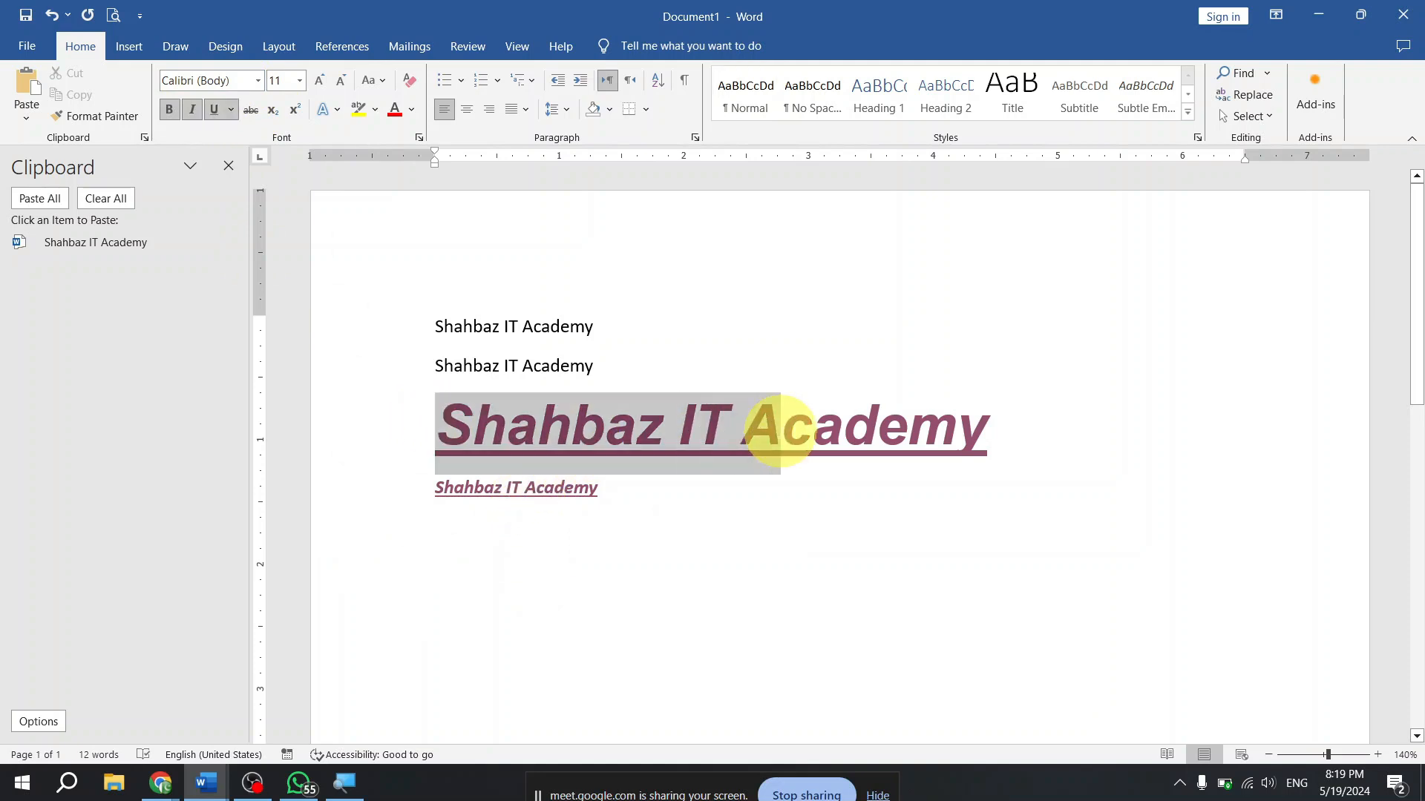
click(594, 540)
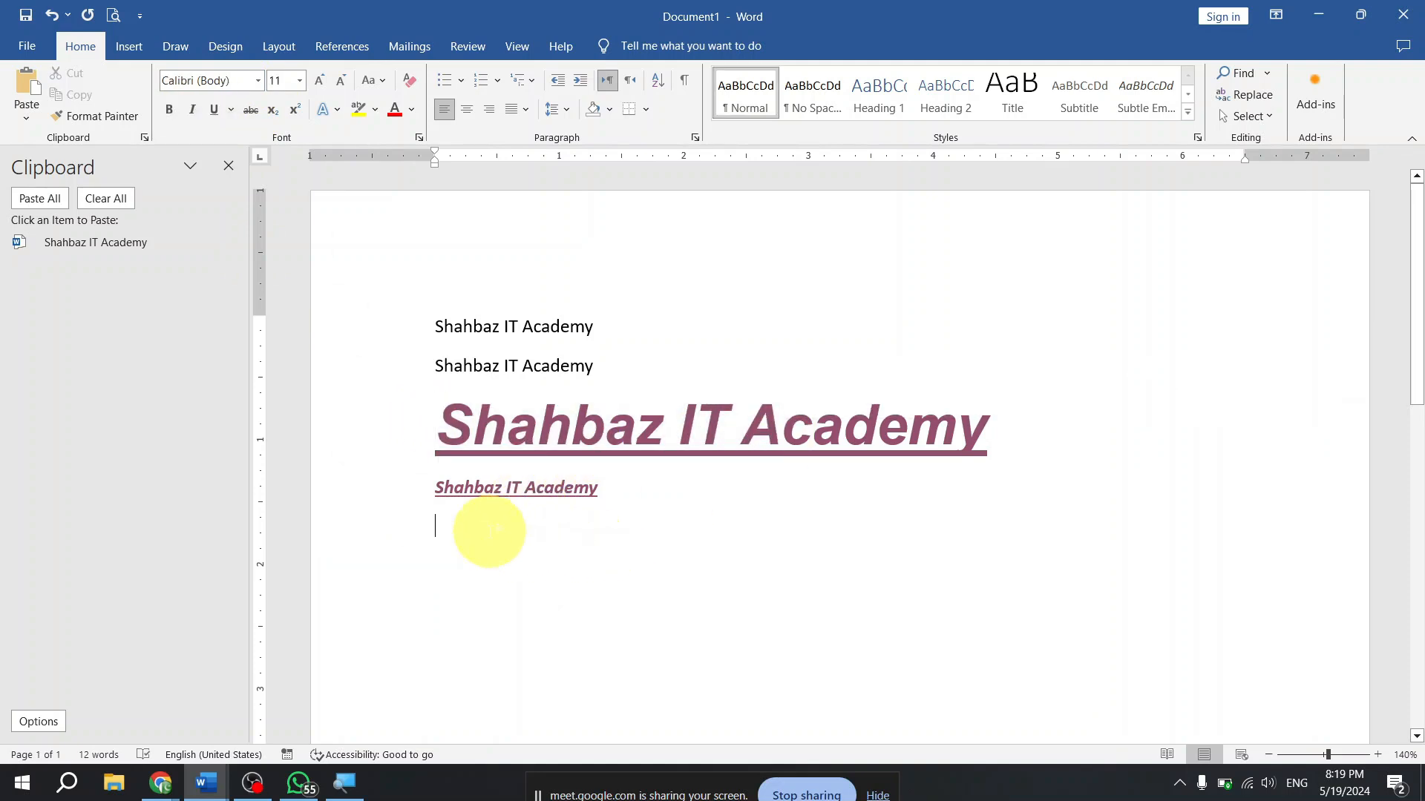
click(349, 535)
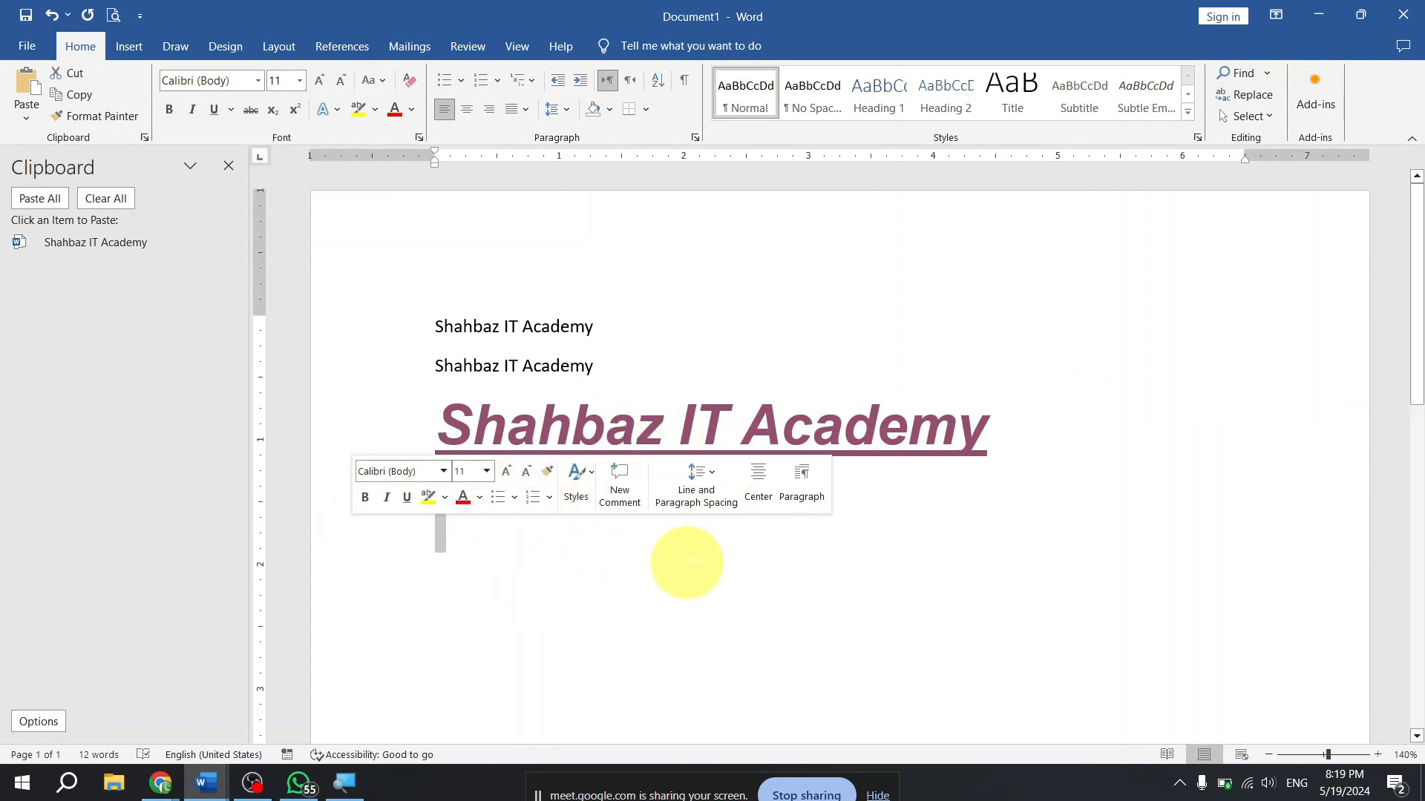
key(ctrl+v)
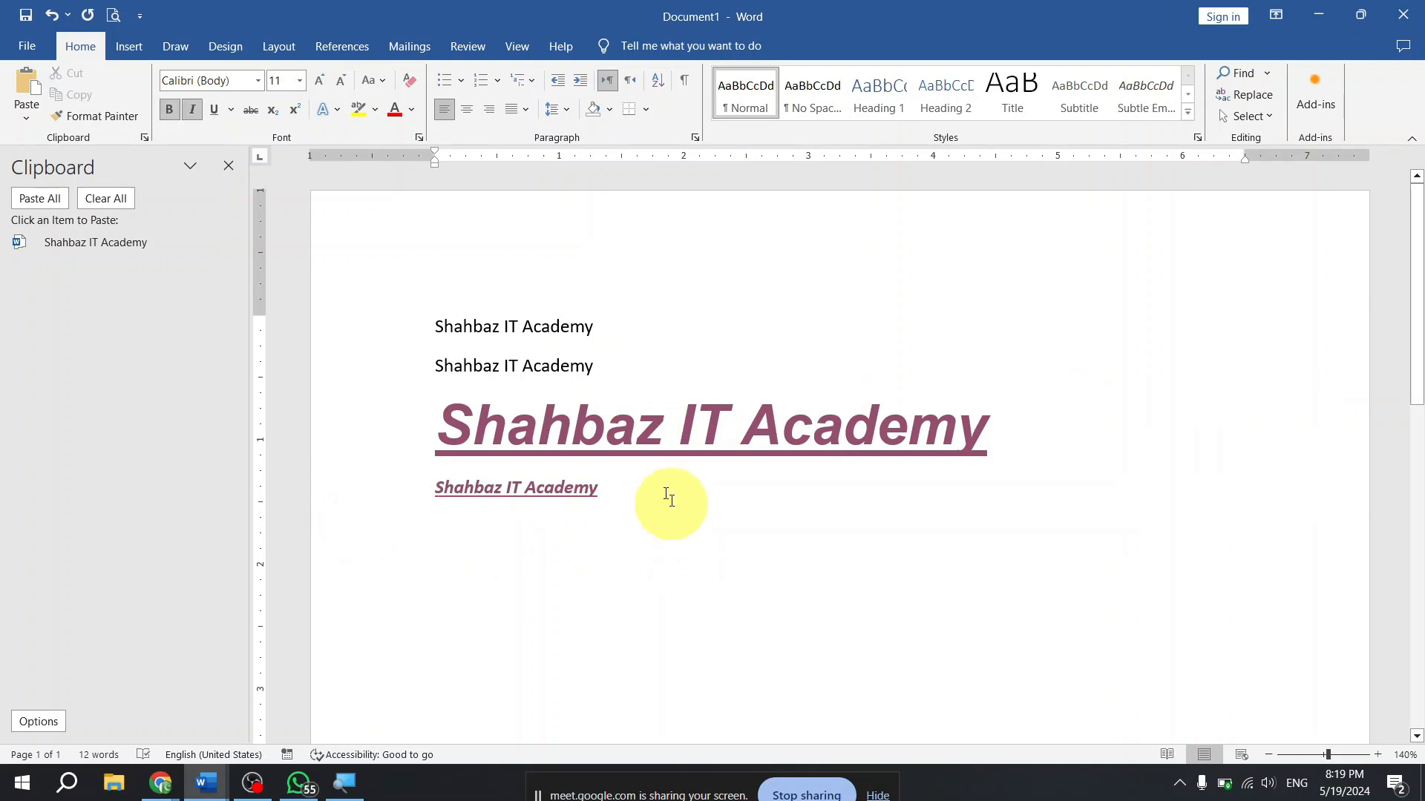
drag(477, 429, 797, 430)
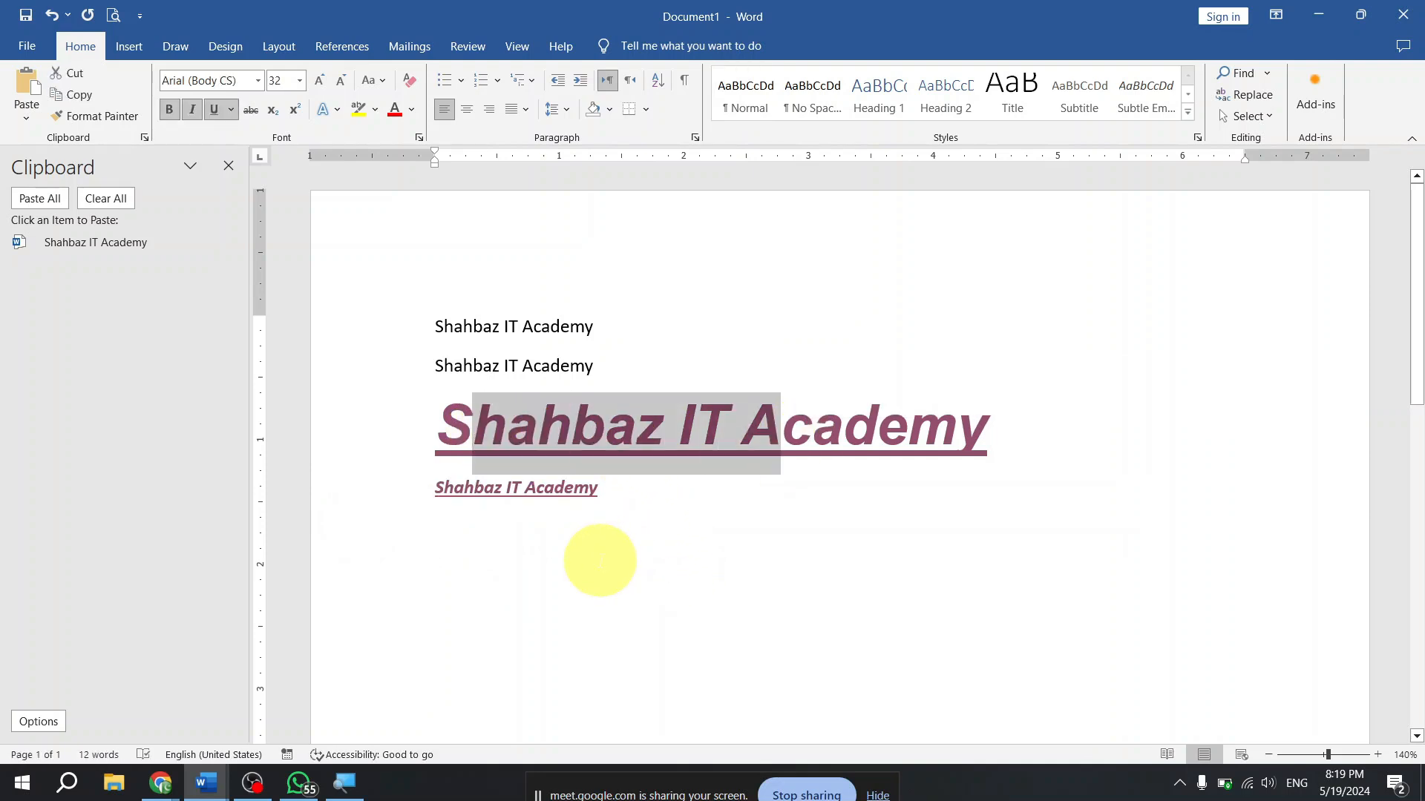
- Paste the copied heading below the empty lines in Document1 with Keep Source Formatting
click(576, 547)
right_click(556, 544)
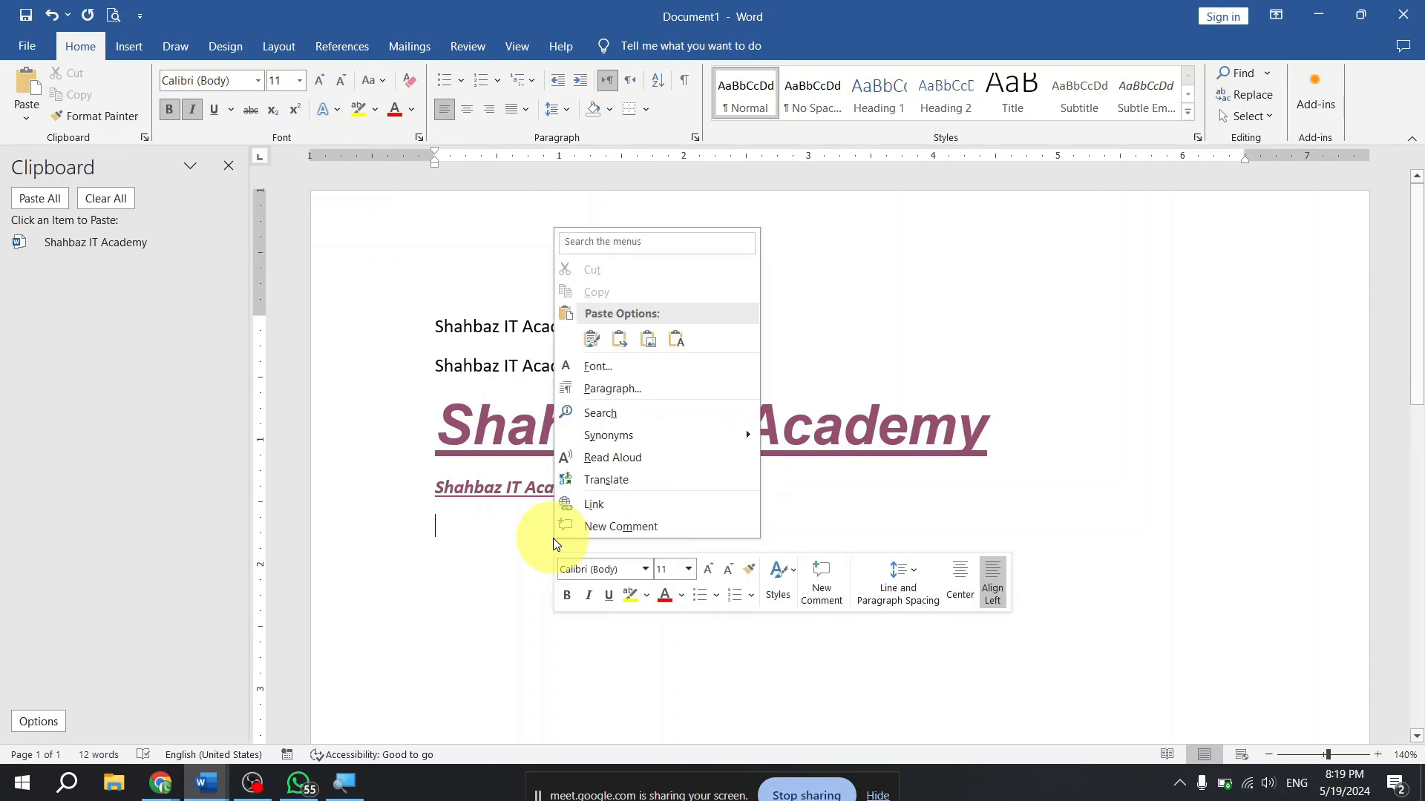
double_click(515, 615)
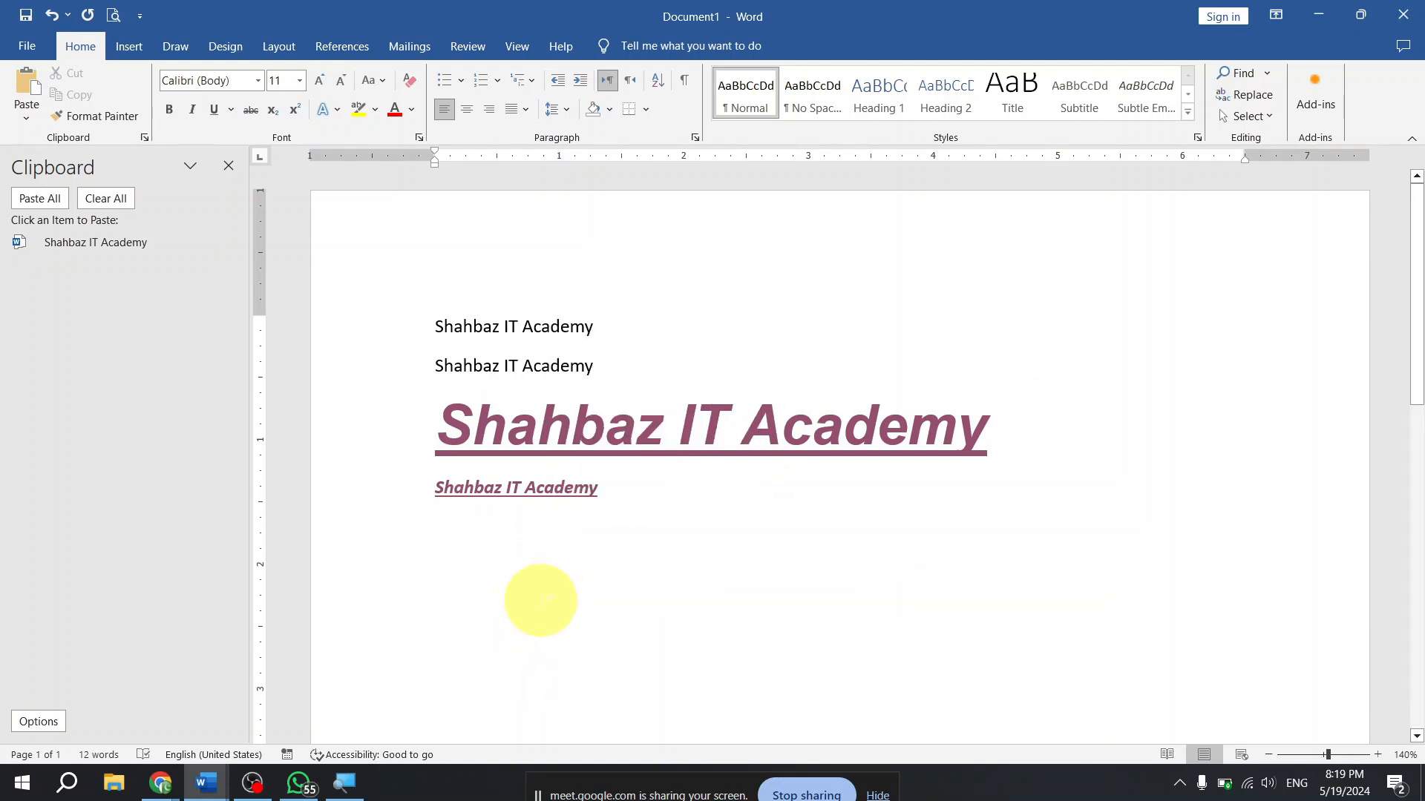
right_click(542, 598)
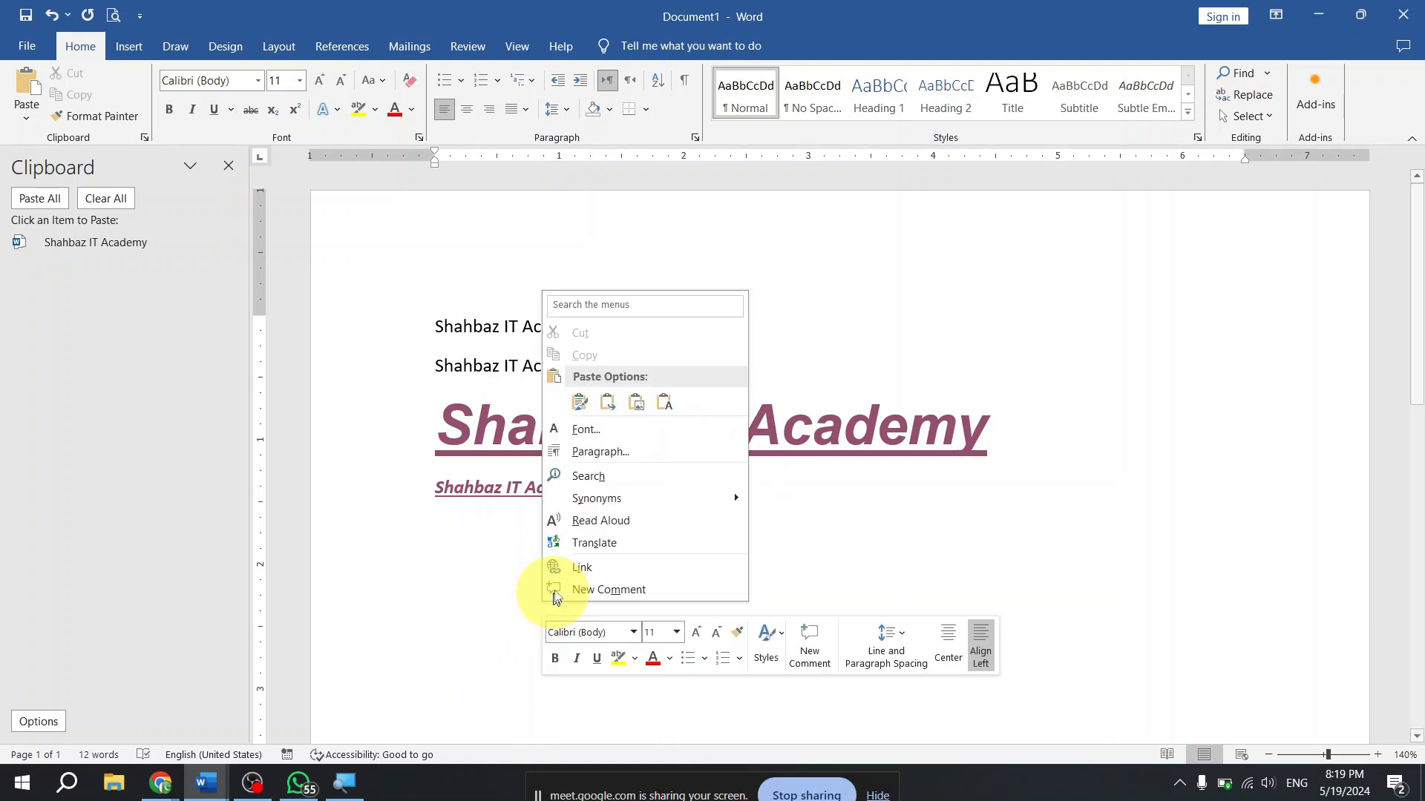
click(578, 403)
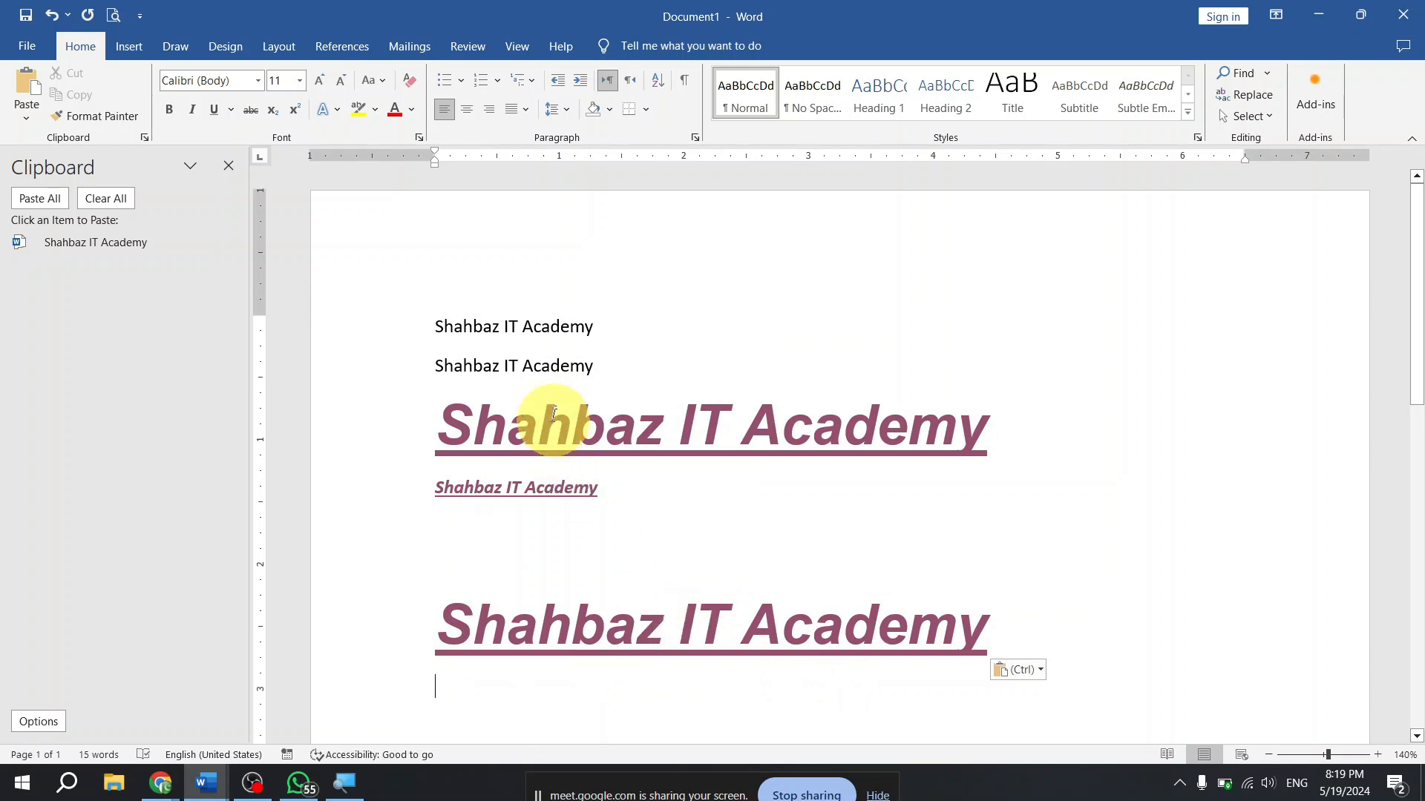
- Check the formatting of the newly pasted heading, and show the paste options for the empty line above it
right_click(508, 541)
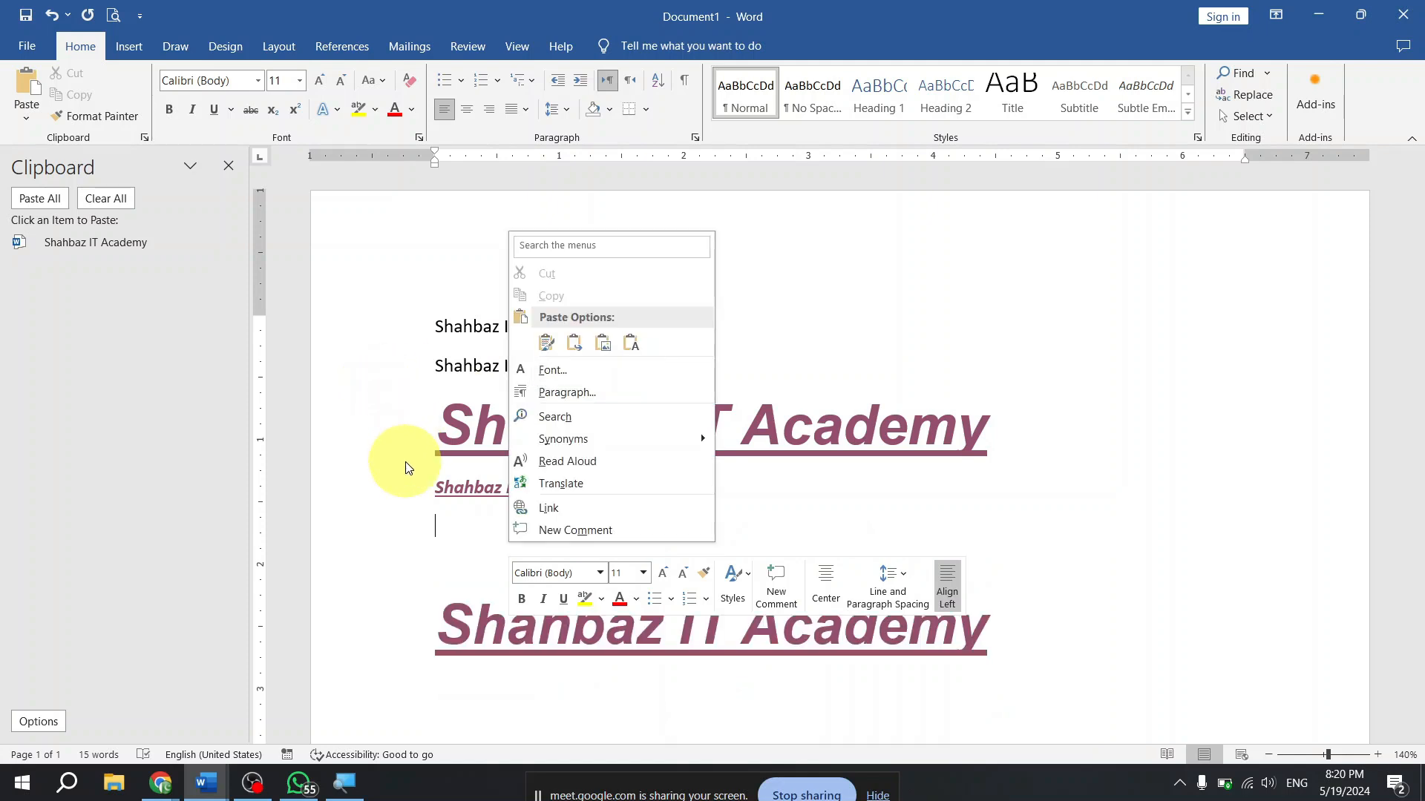
click(649, 697)
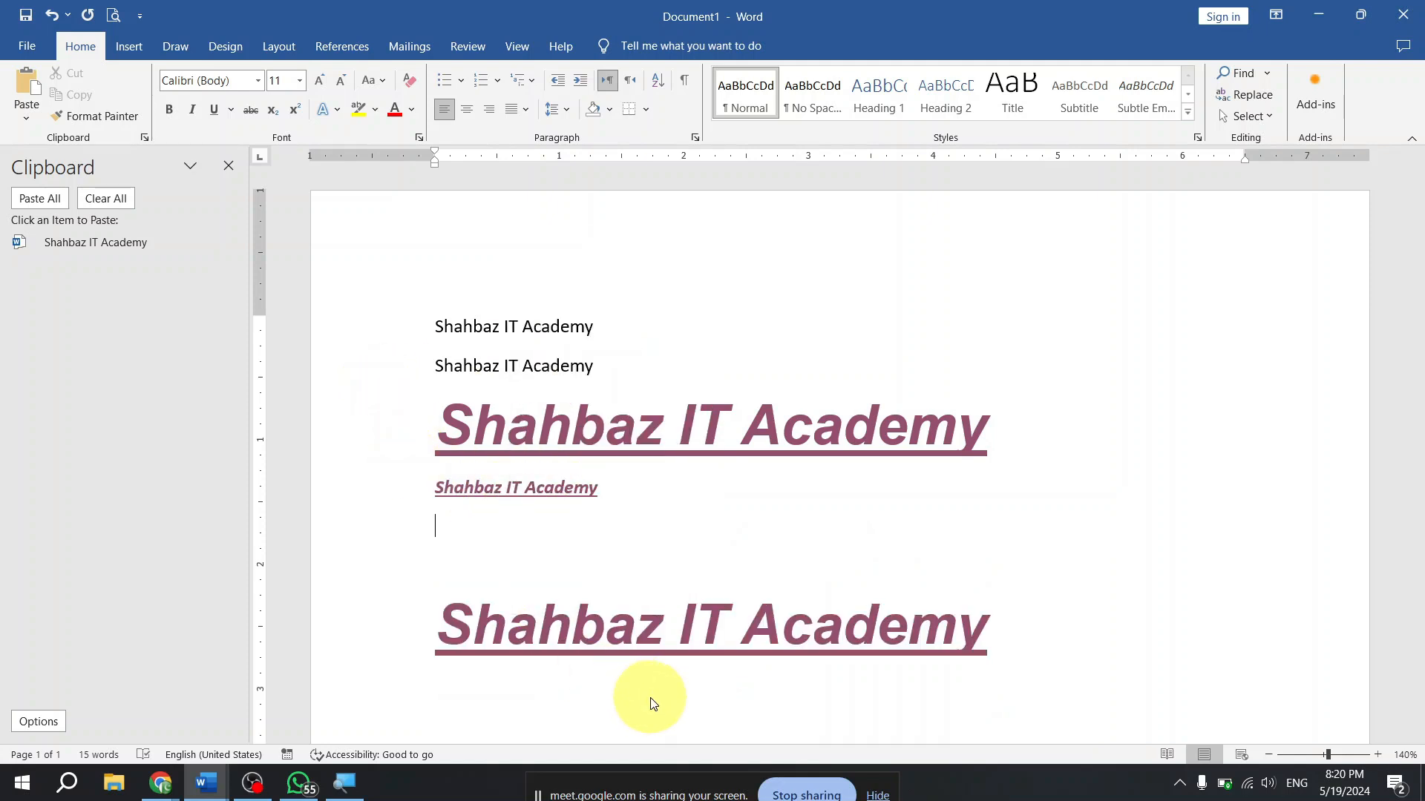
drag(472, 623, 1027, 618)
key(ctrl+c)
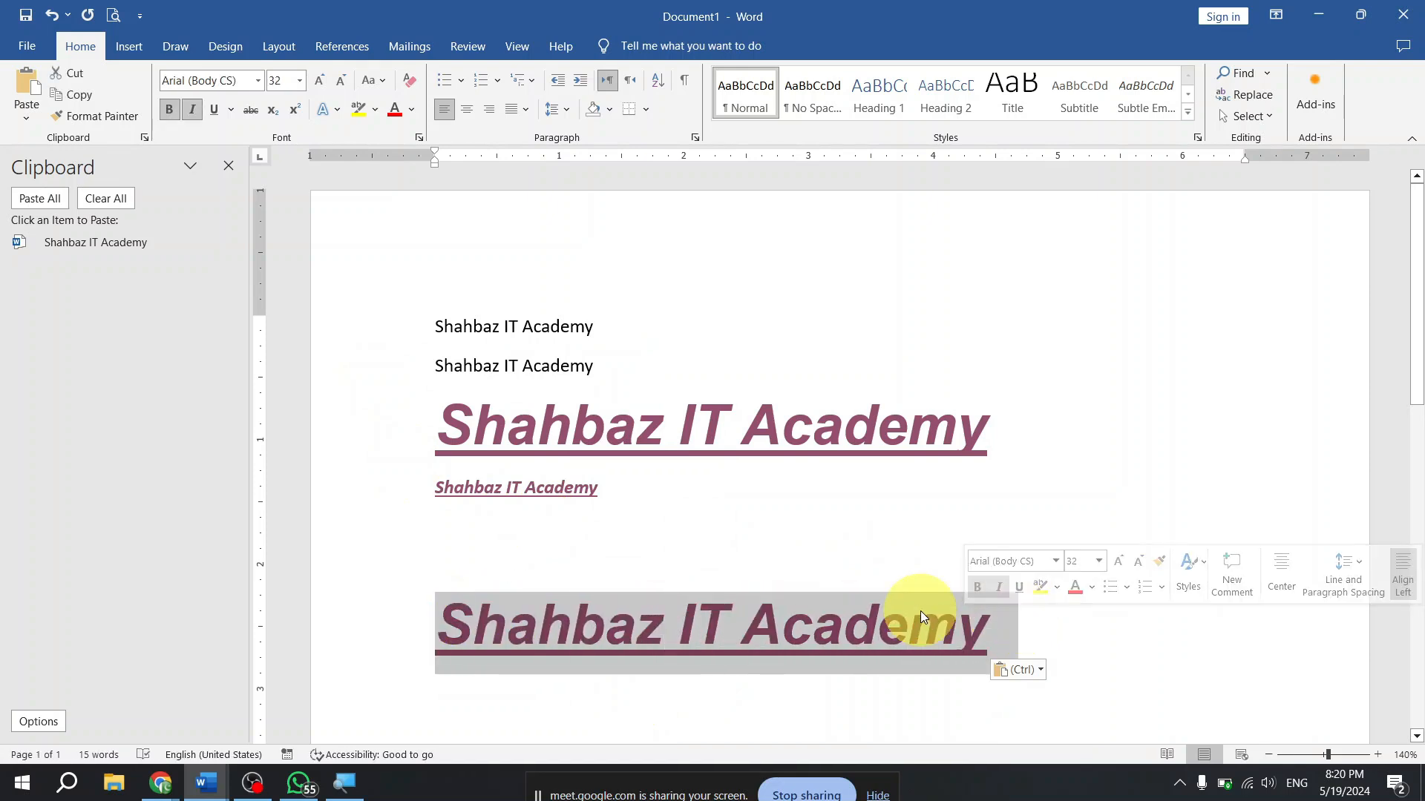
click(738, 535)
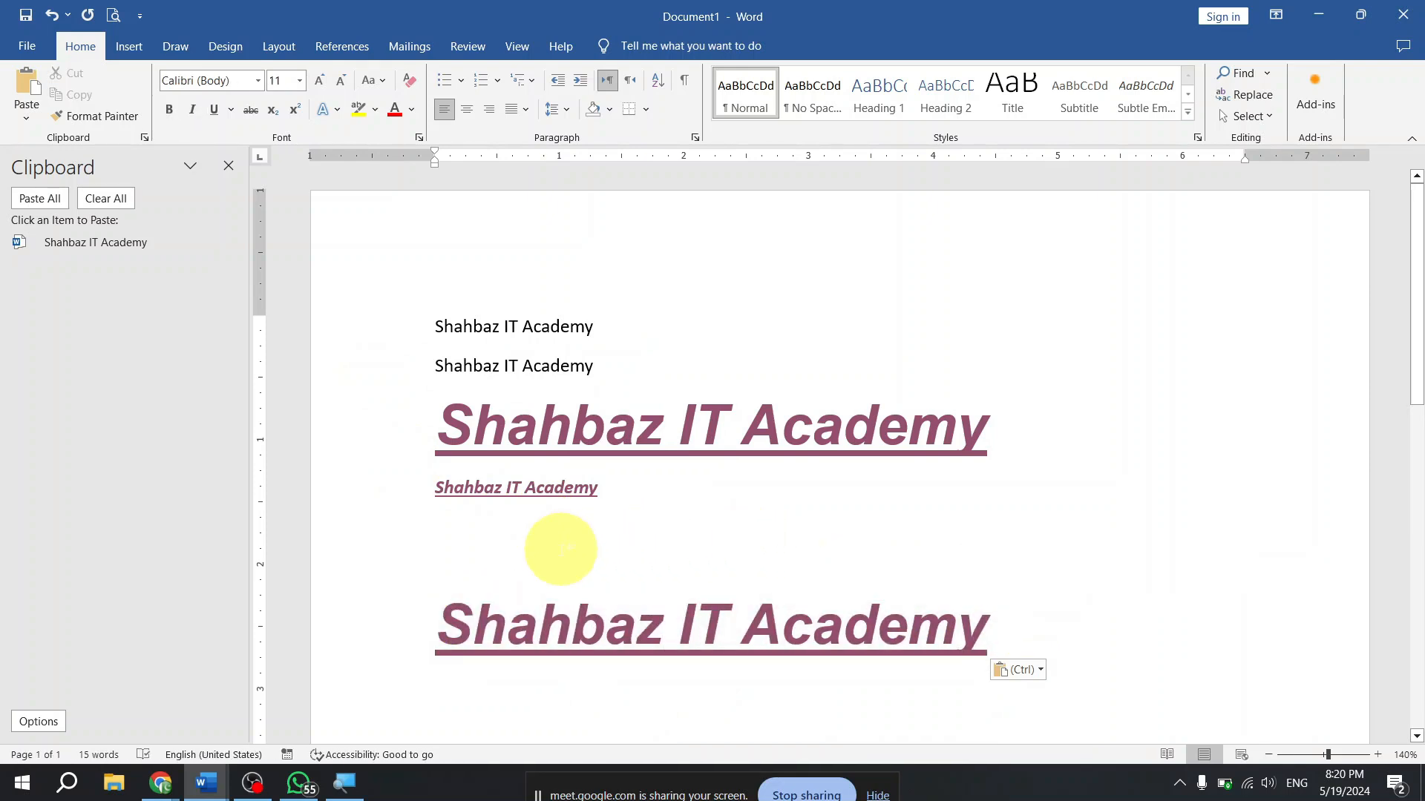
right_click(562, 548)
click(602, 355)
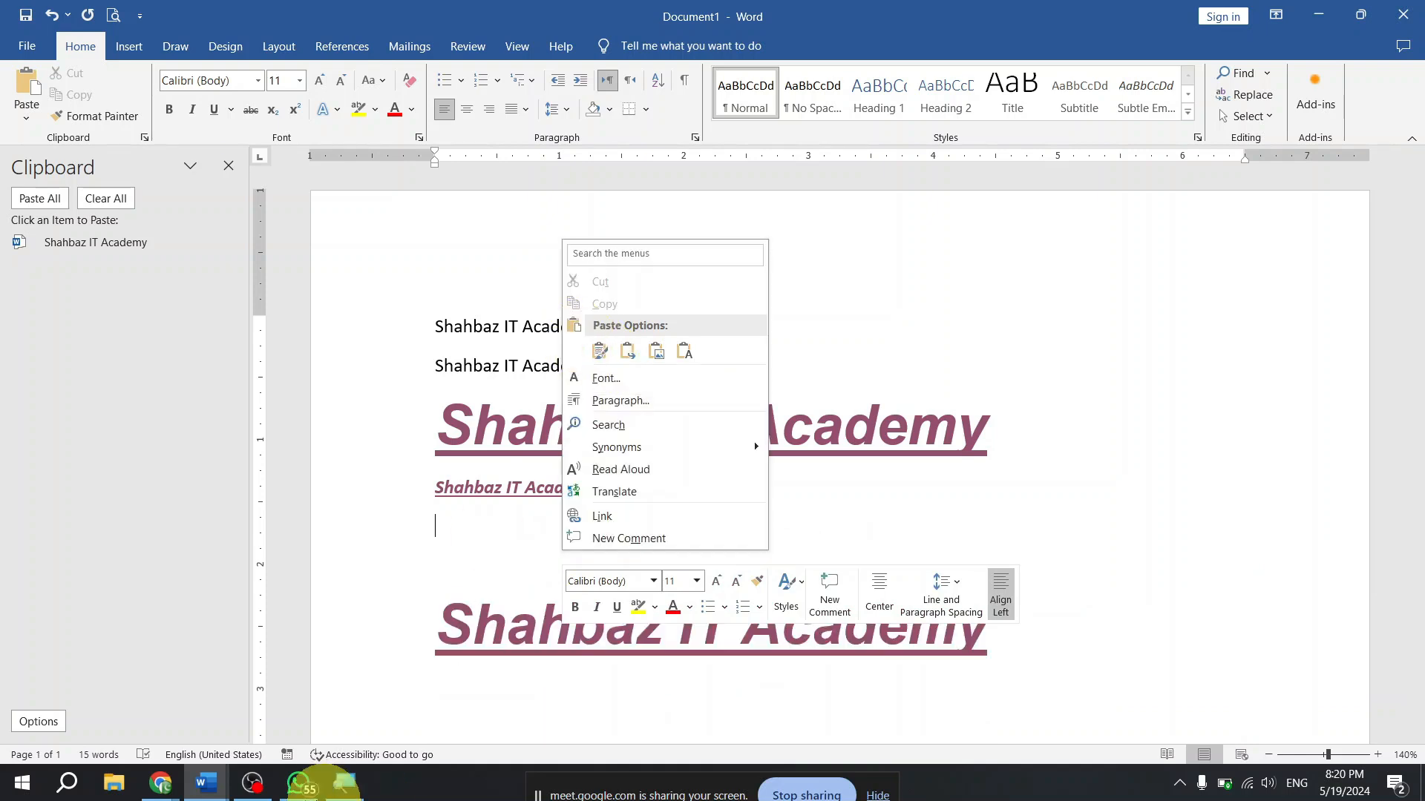
- Switch to Chrome and view the Google Meet call
click(159, 784)
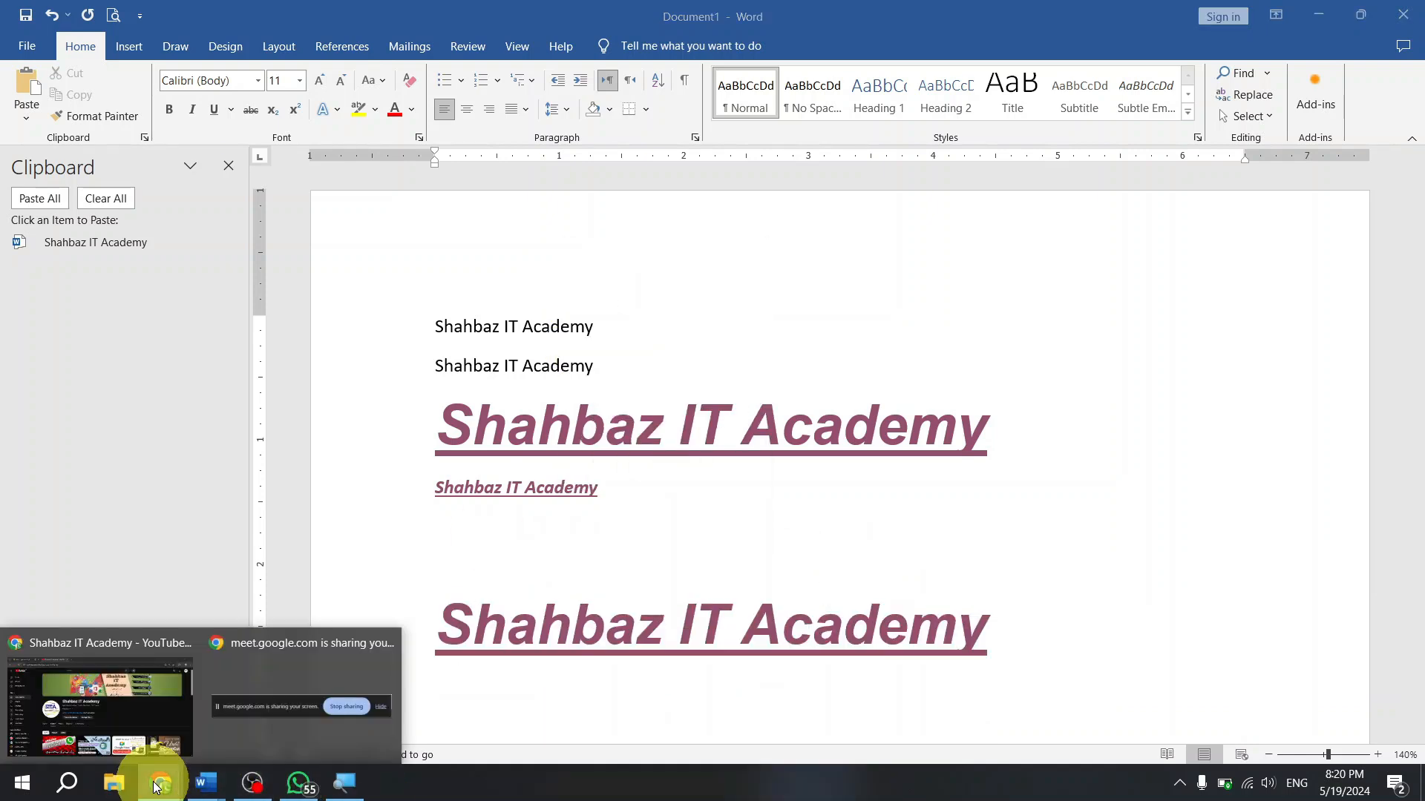
click(103, 715)
click(141, 19)
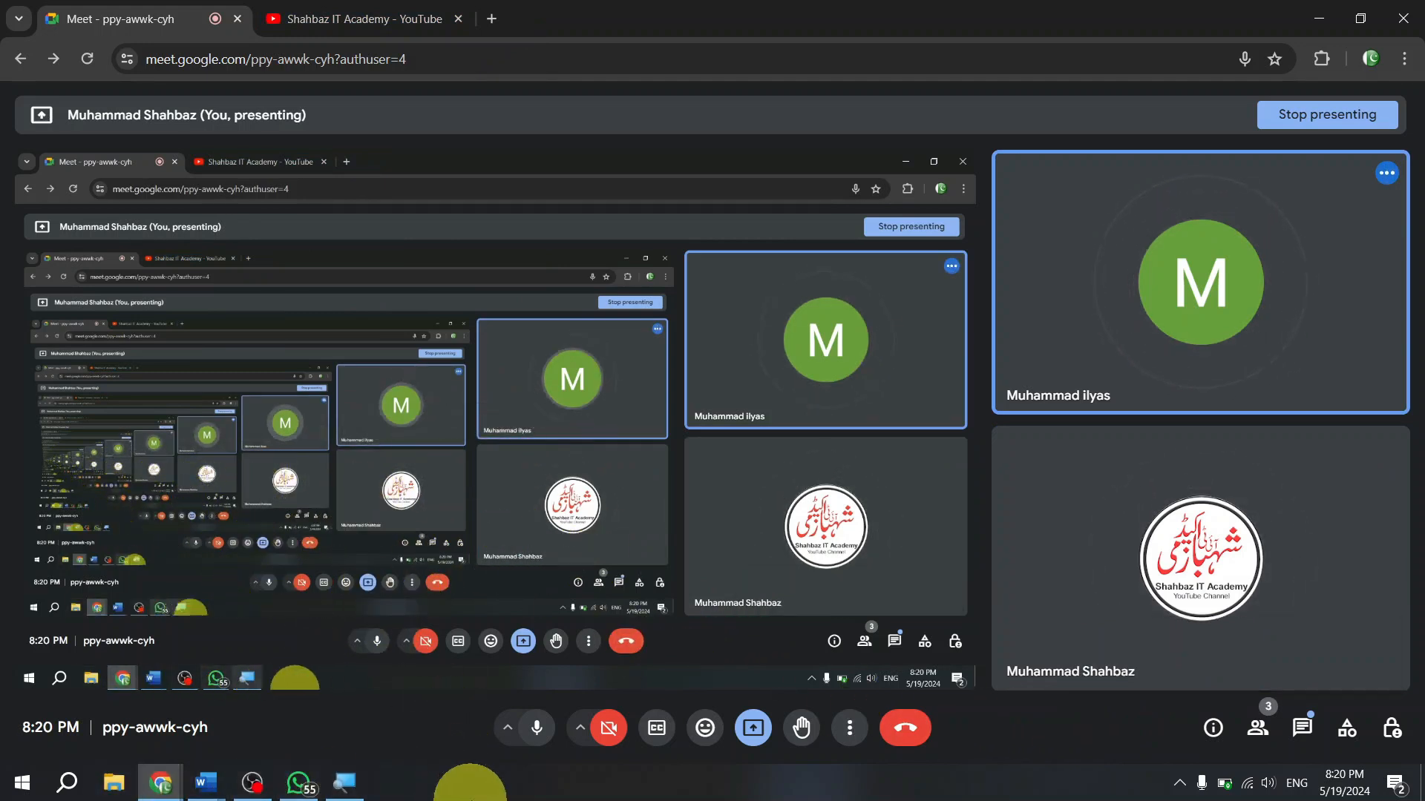
- Switch to Test Doc.docx in Word, and return to Document1
click(206, 787)
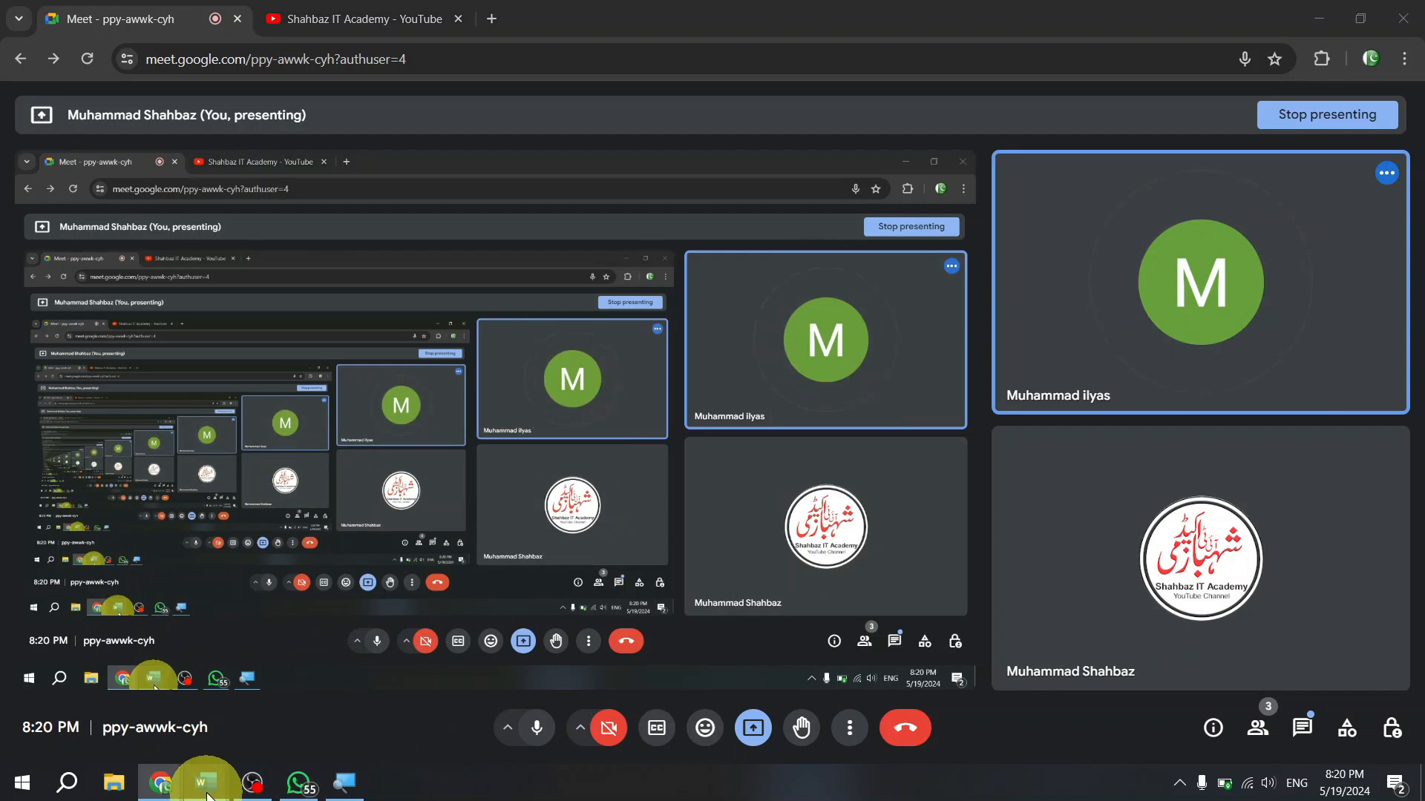
click(104, 694)
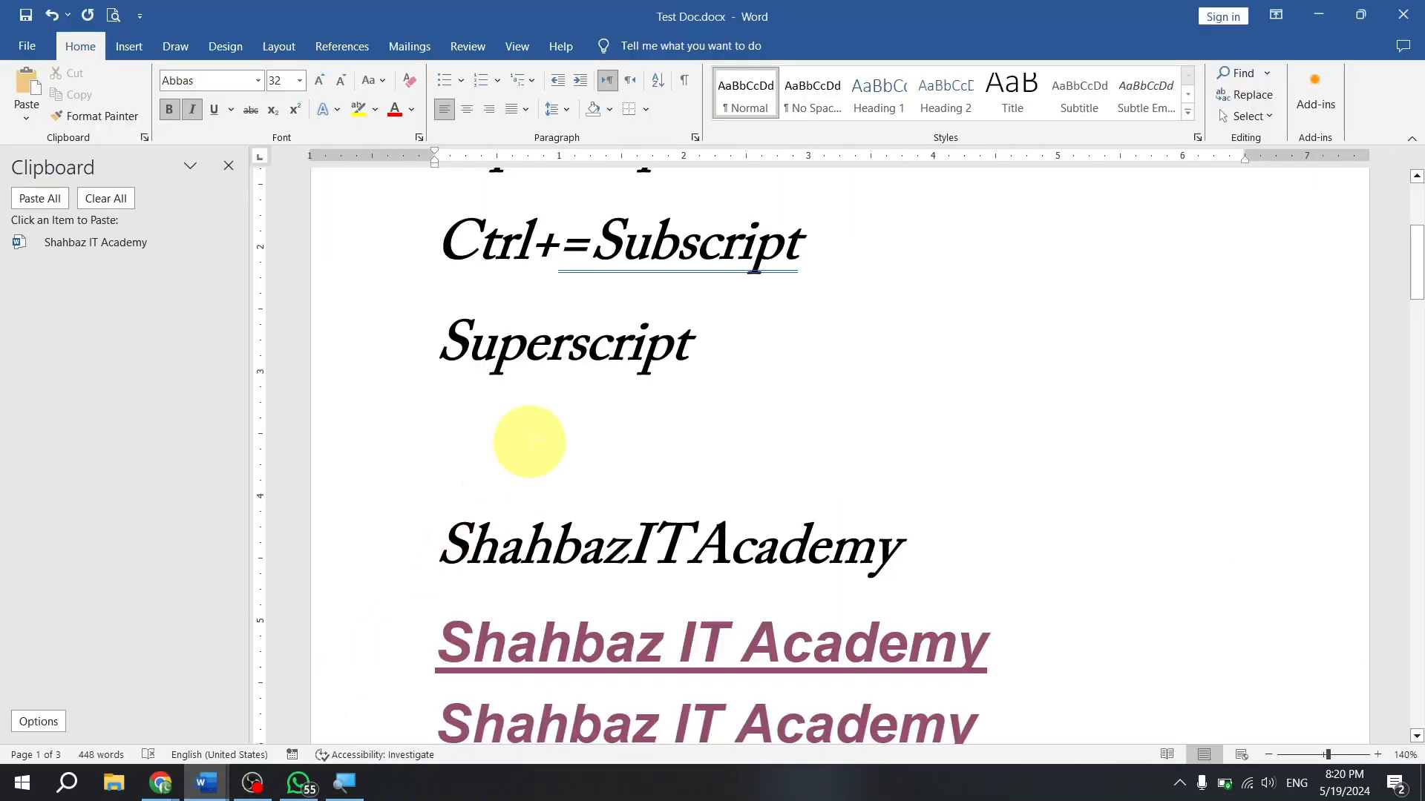
click(206, 772)
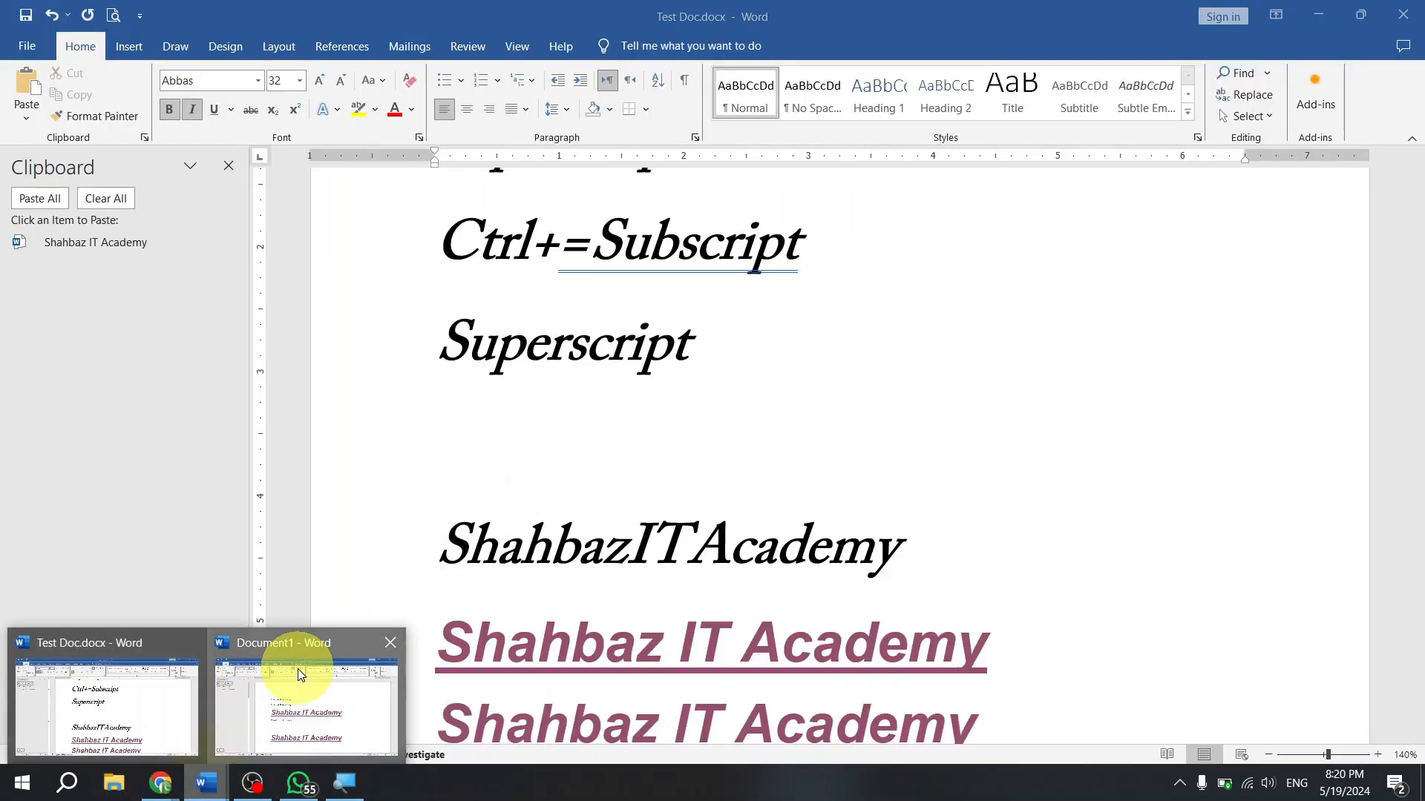
click(297, 690)
- Highlight all the pasted lines in Document1, from the first black line through the last large purple heading
click(655, 412)
drag(408, 327, 622, 597)
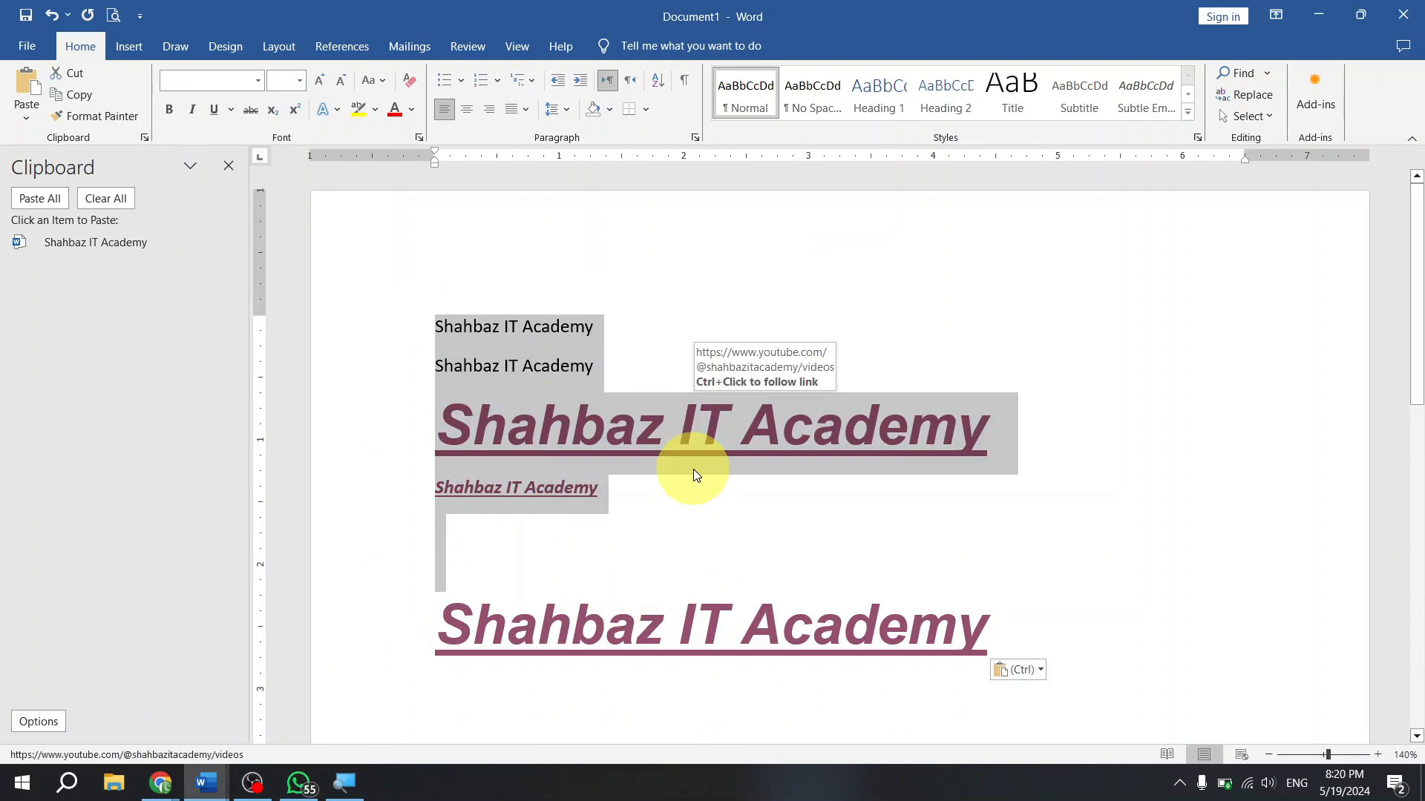
click(672, 493)
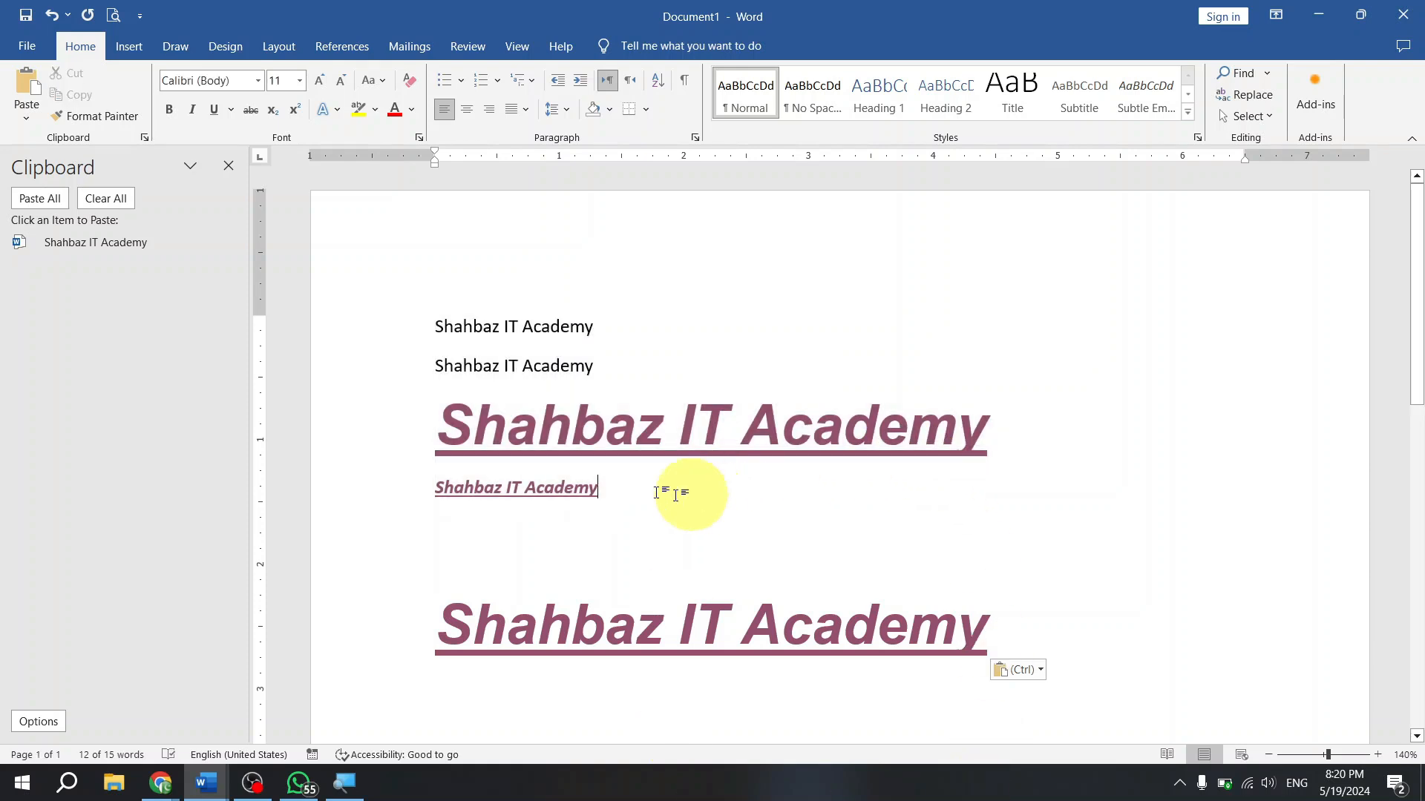
drag(381, 324, 1051, 641)
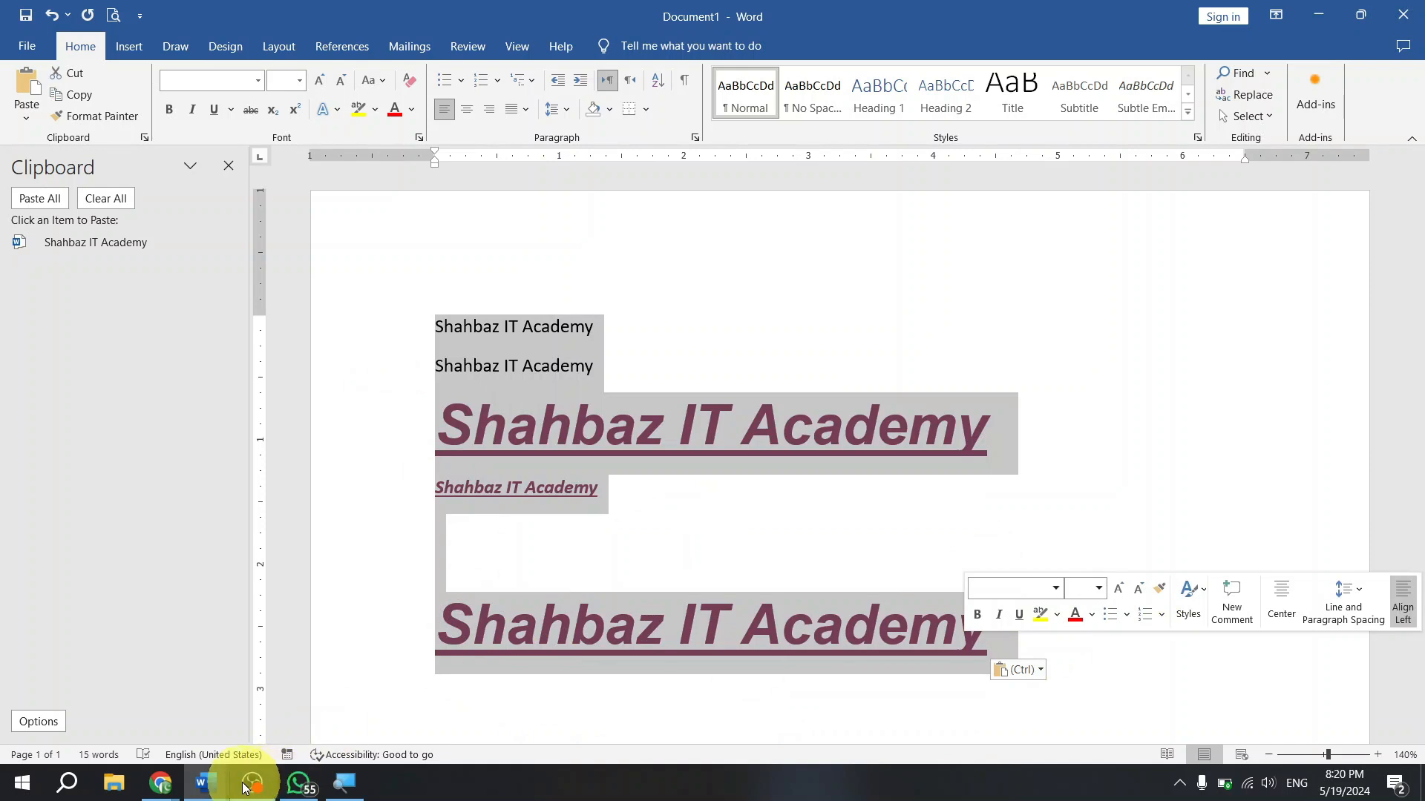
- Check the Google Meet call in Chrome again, and switch back to Test Doc.docx in Word
mouse_move(162, 786)
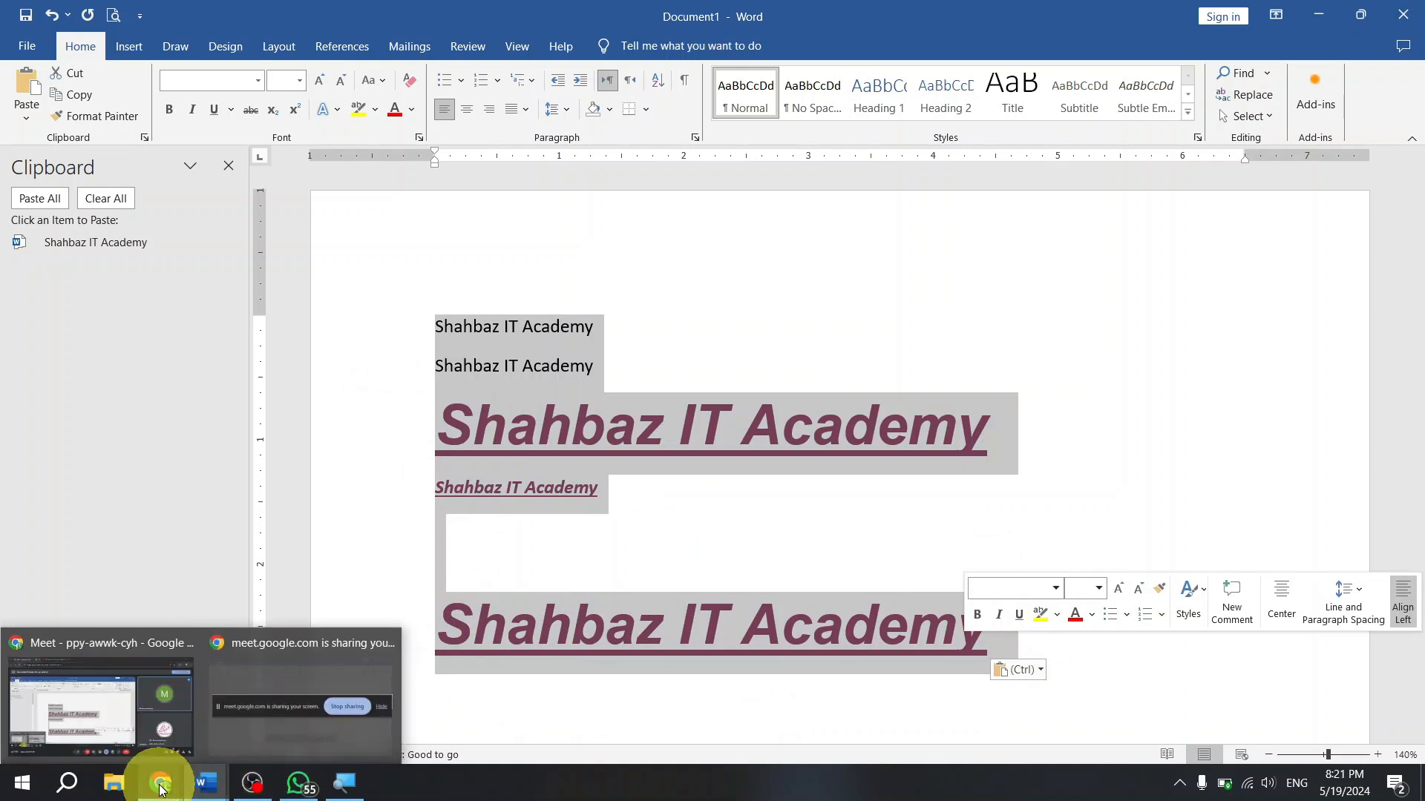
click(135, 725)
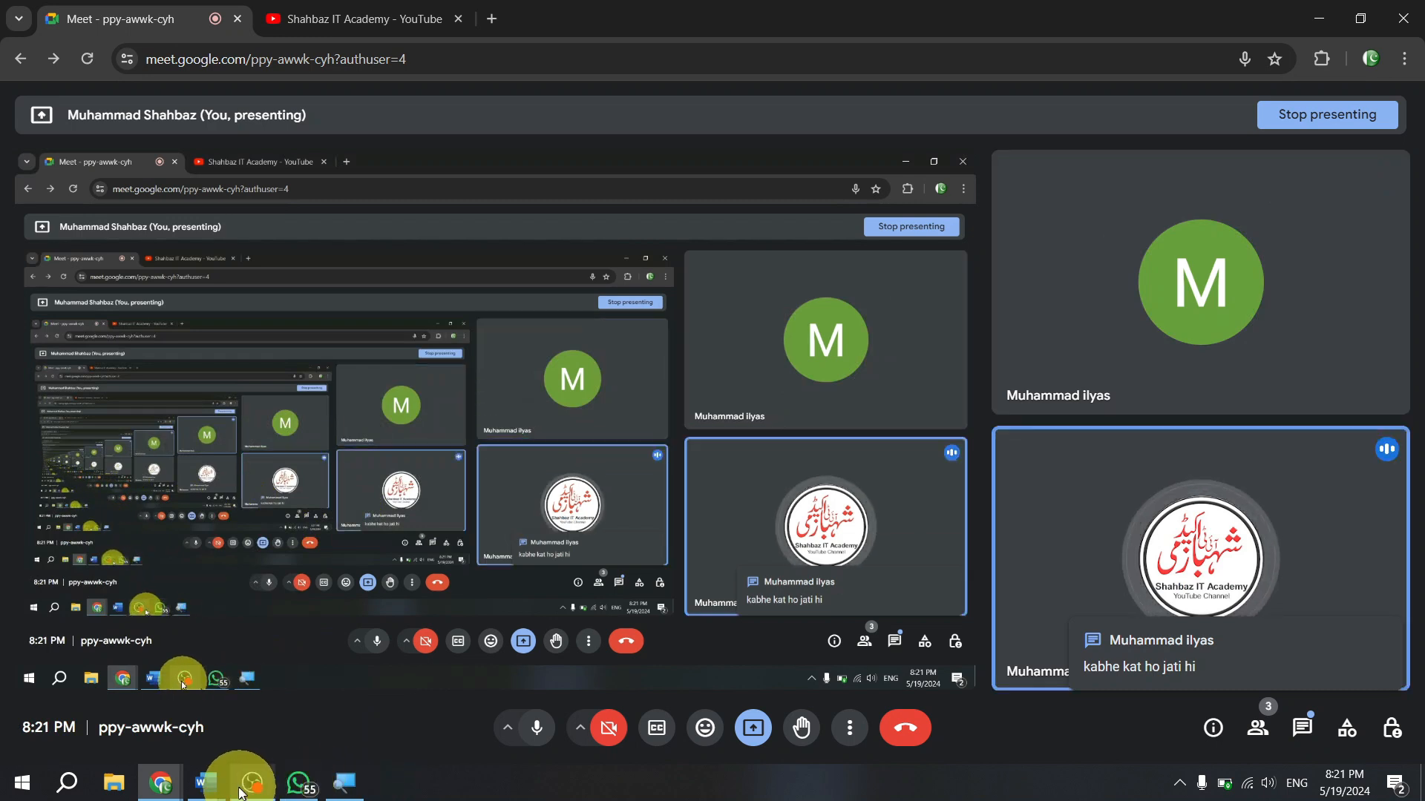
click(206, 784)
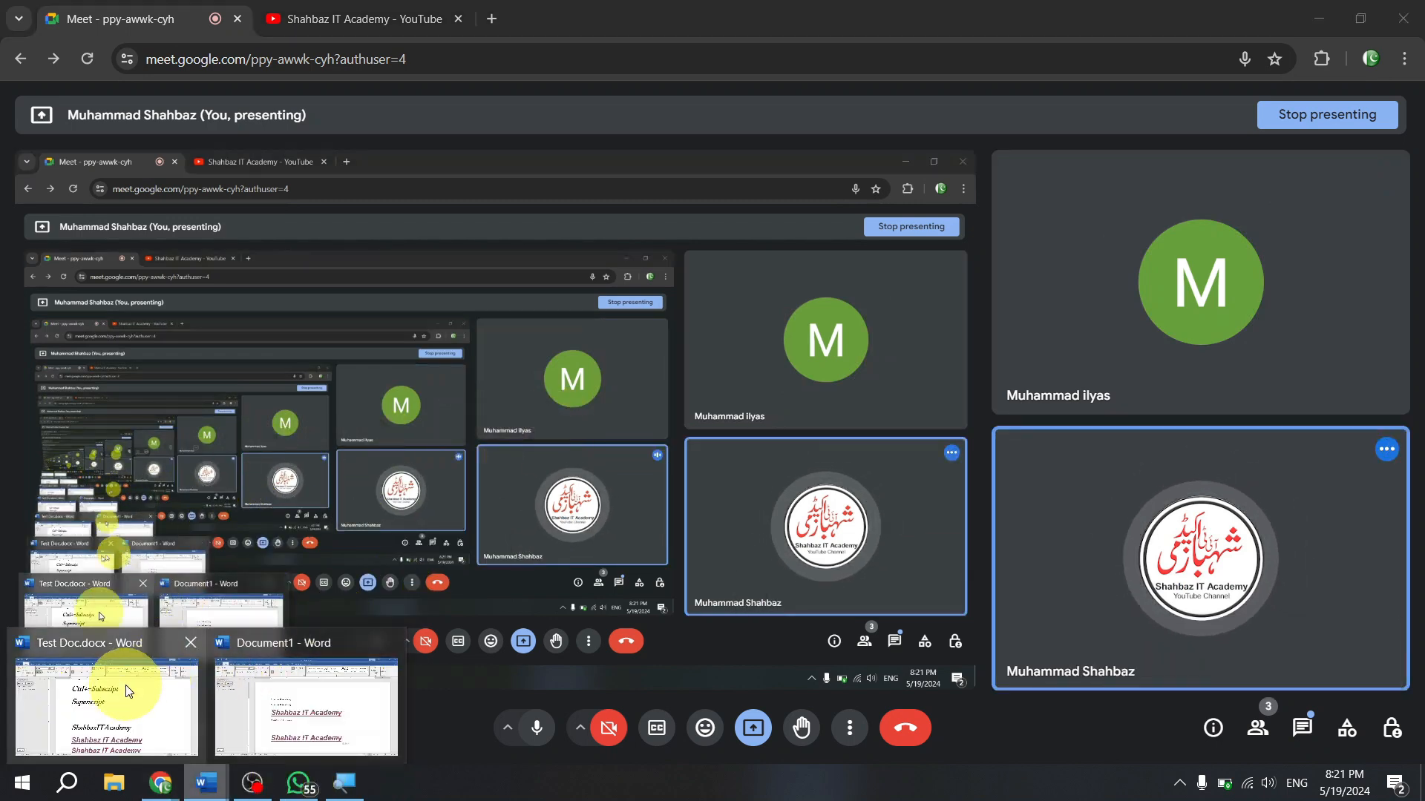
click(101, 686)
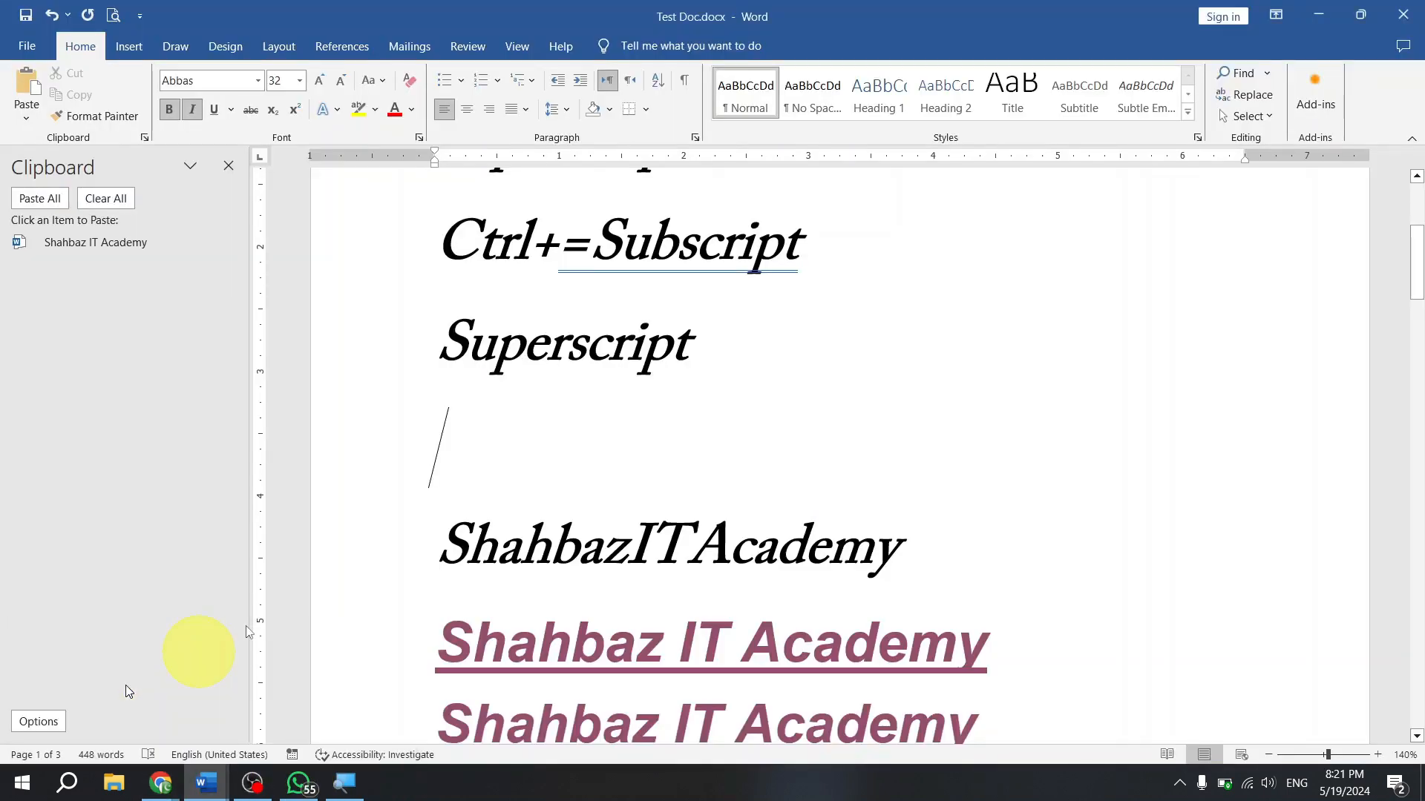
- Return to Document1, clear the selection and place the cursor on the empty line below the small purple line
click(205, 784)
click(319, 712)
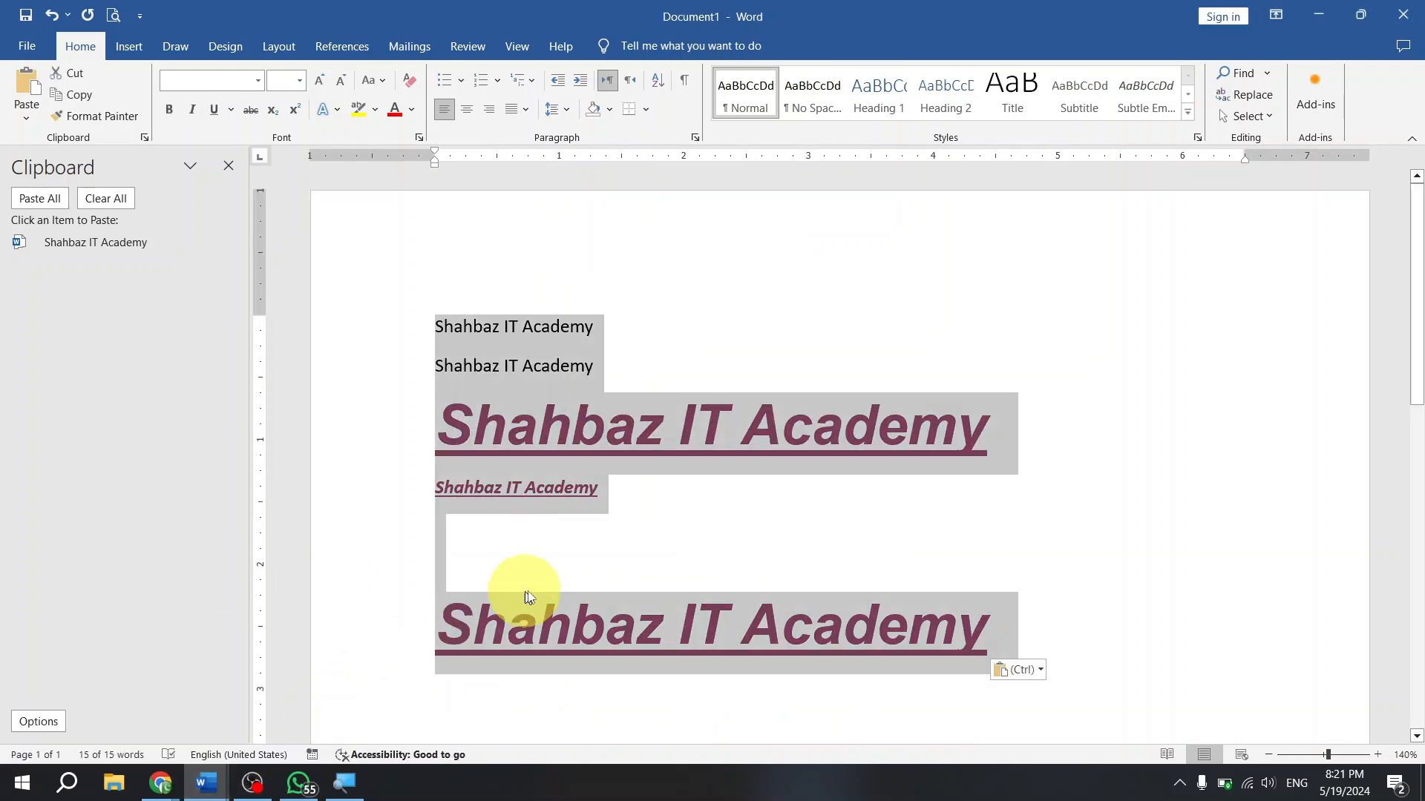
click(537, 586)
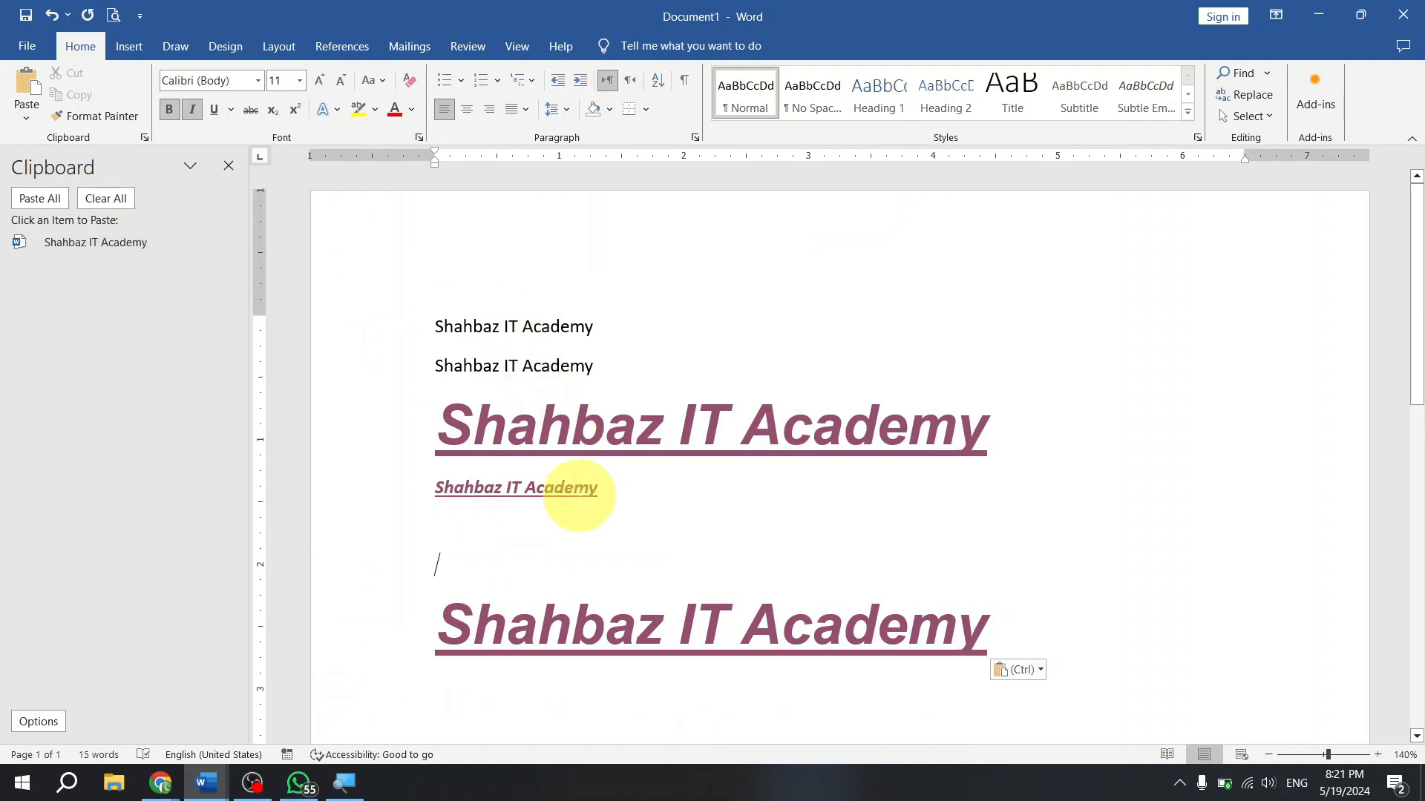
click(581, 527)
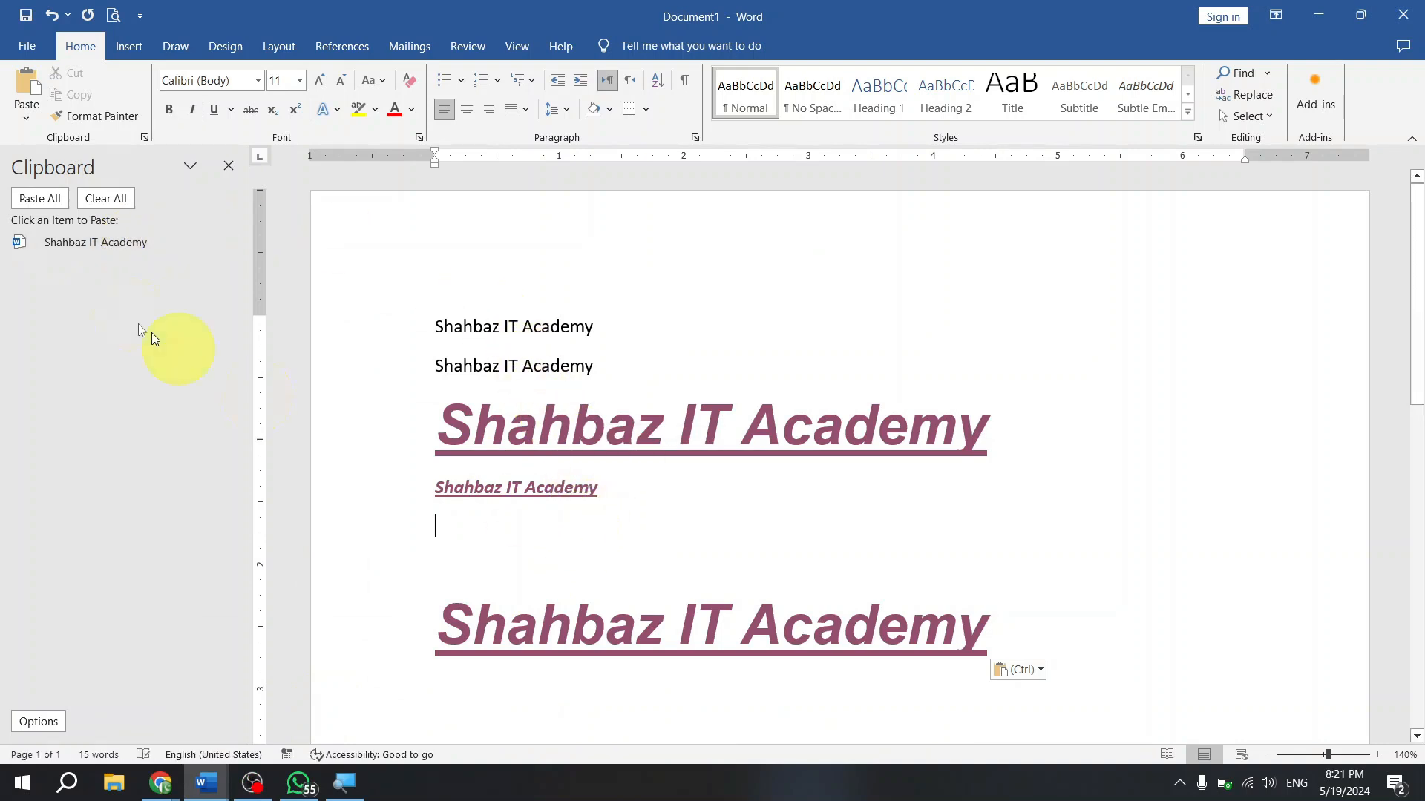
- Paste the copied heading with Keep Source Formatting on the empty line below the small purple line
click(20, 119)
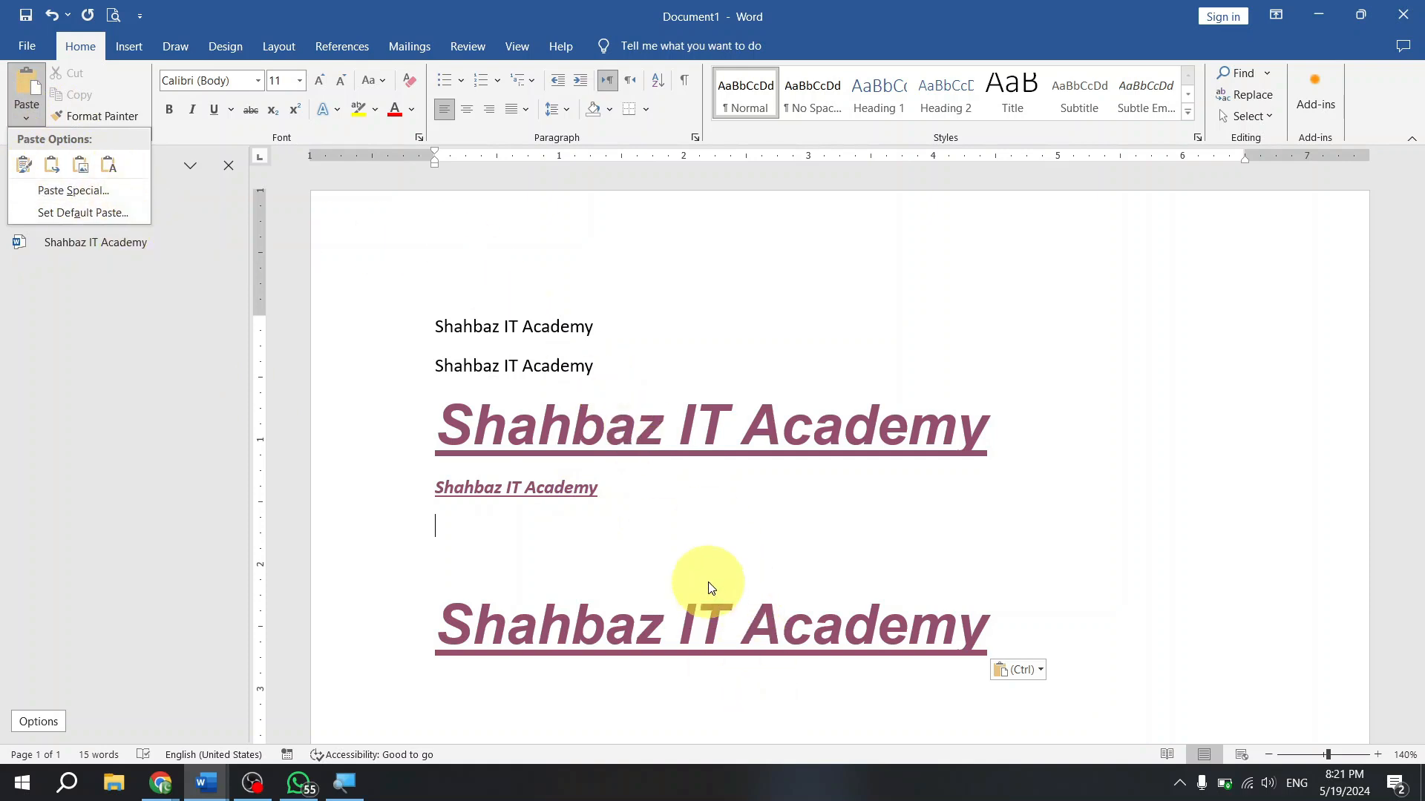
click(696, 548)
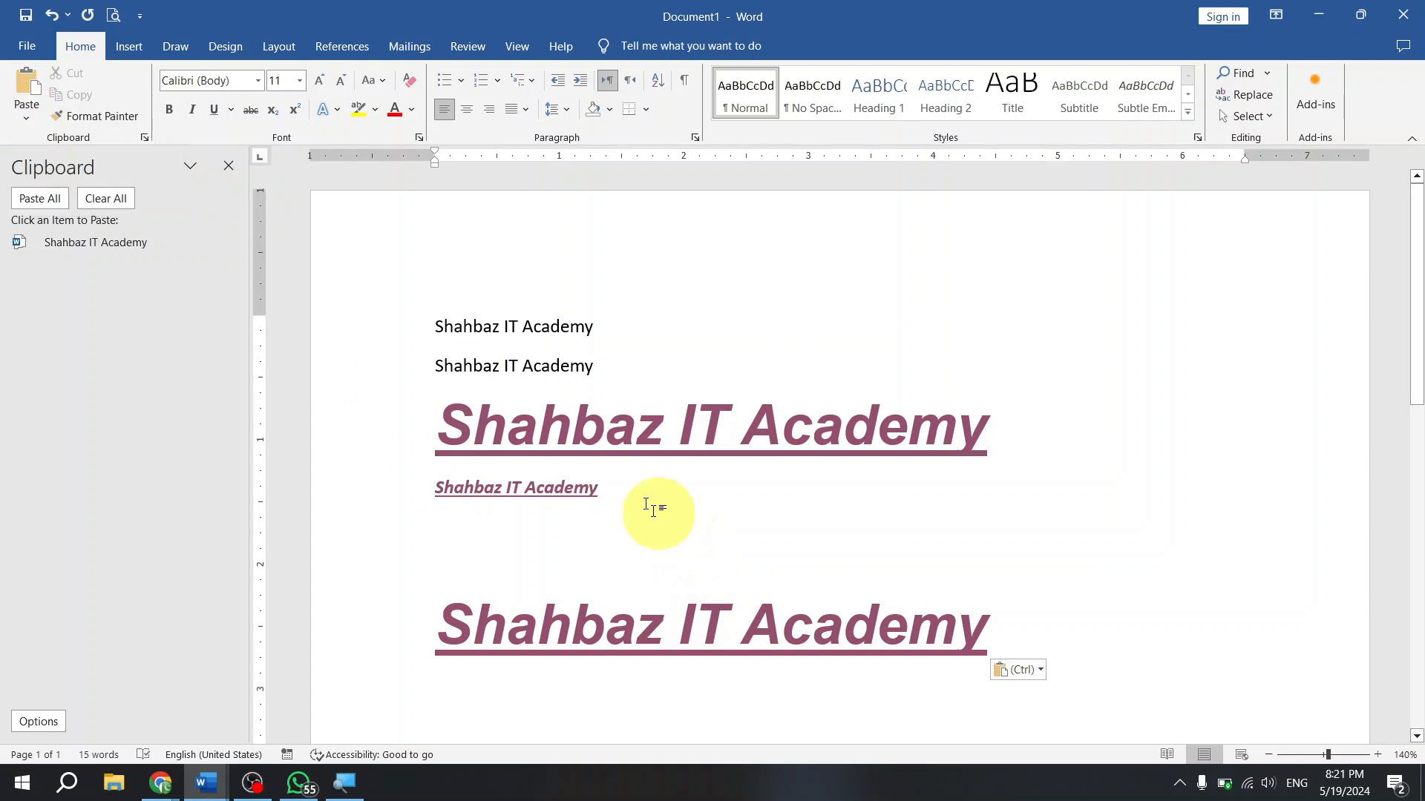
drag(454, 359, 495, 434)
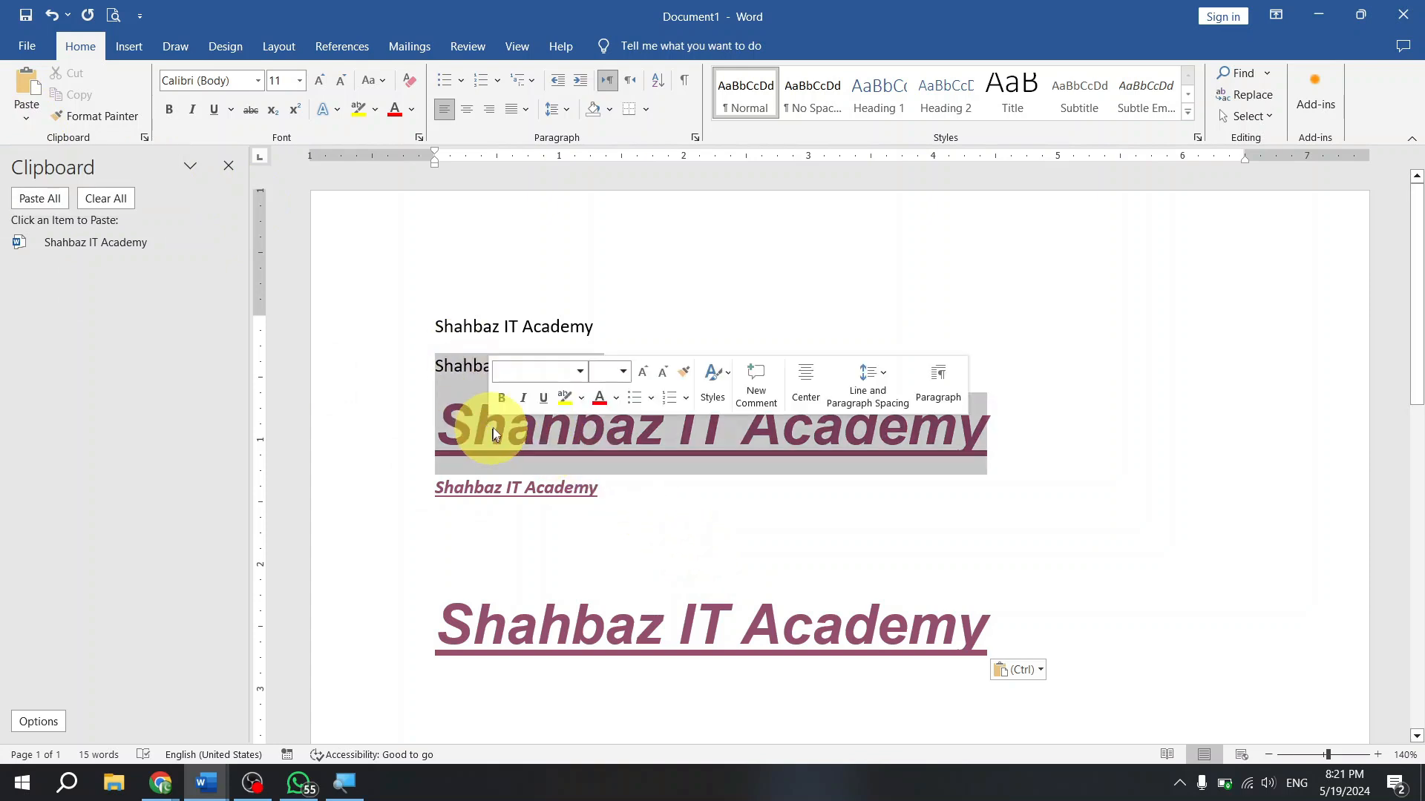
click(575, 540)
right_click(524, 541)
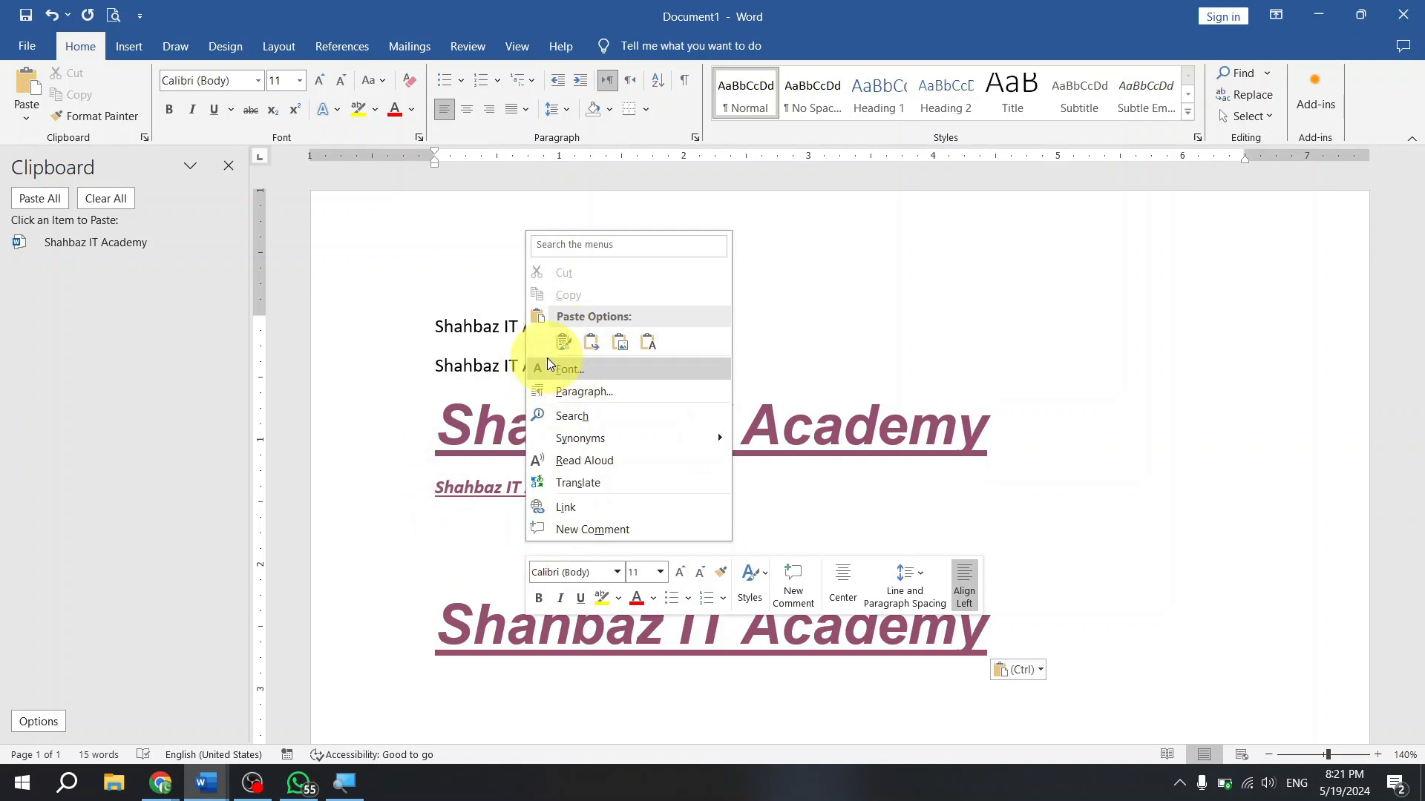
click(563, 343)
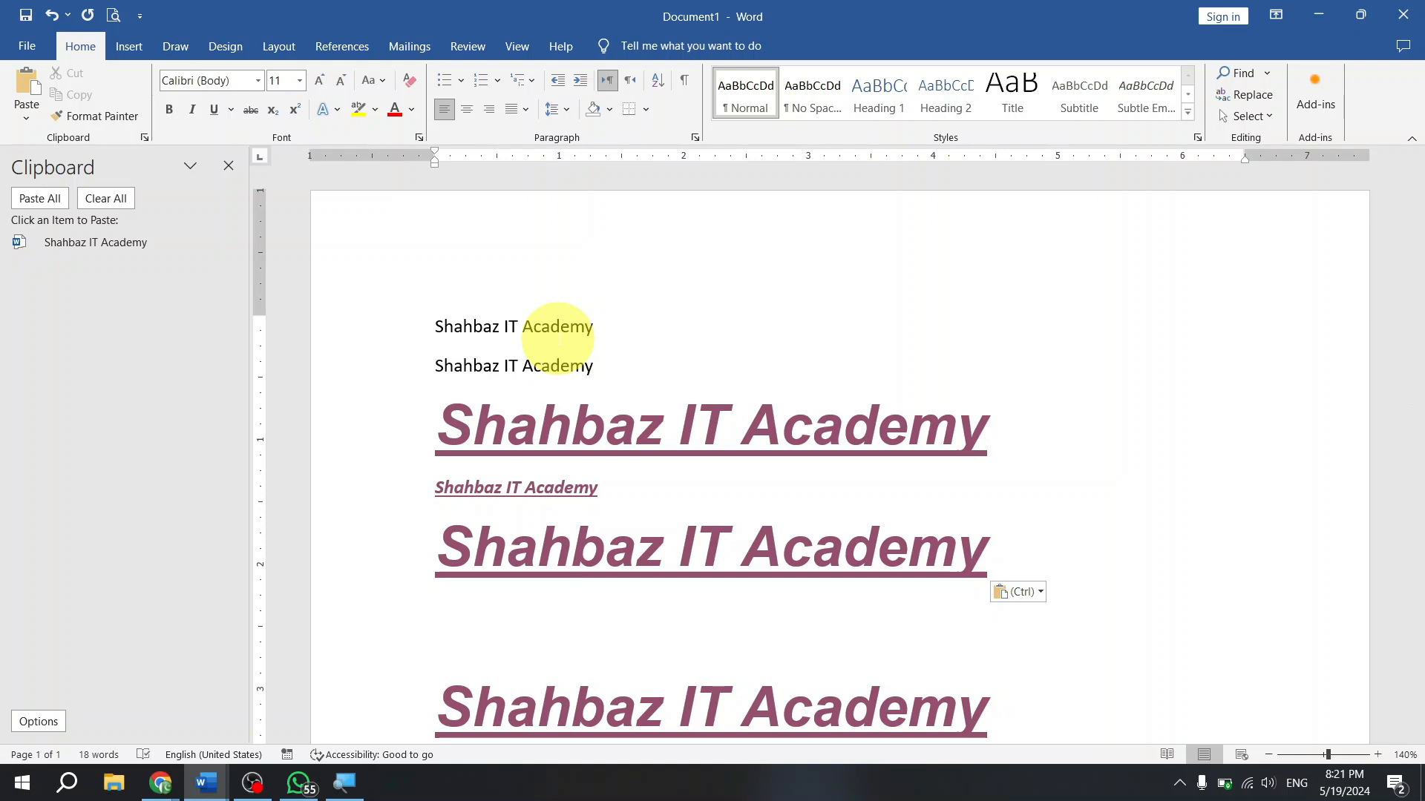
- Open the Paste Special dialog and select the Microsoft Word Document Object format to read its description
click(26, 118)
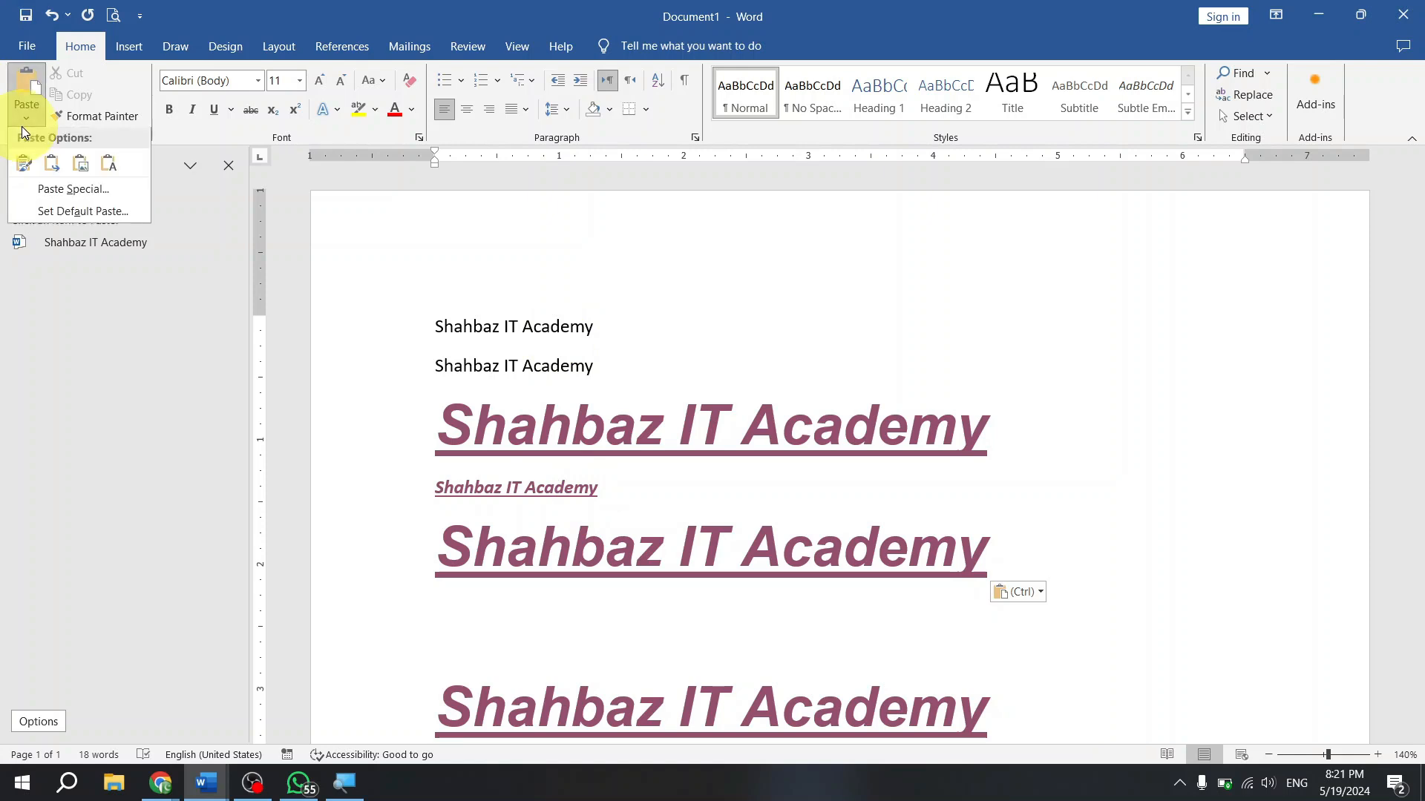
click(119, 194)
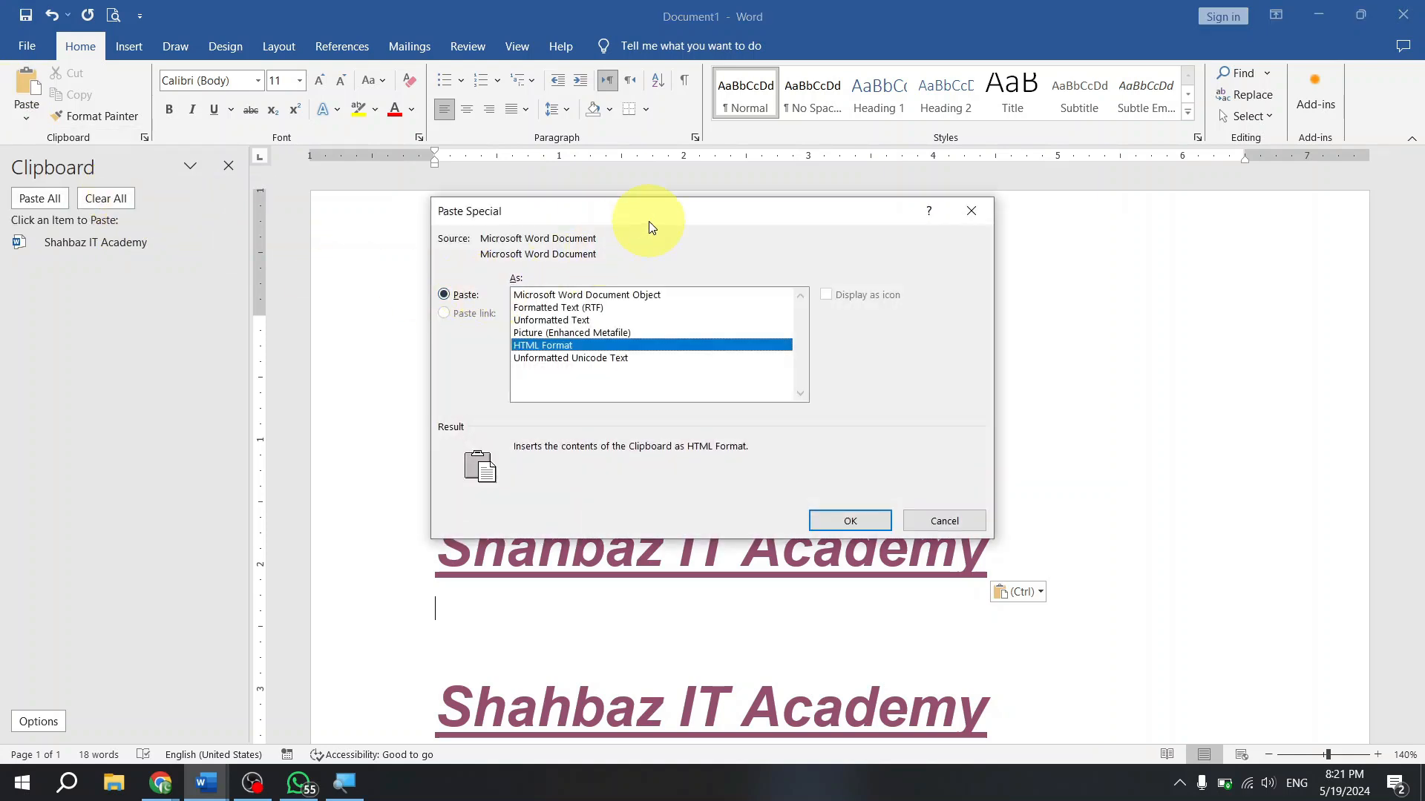
drag(650, 226, 689, 246)
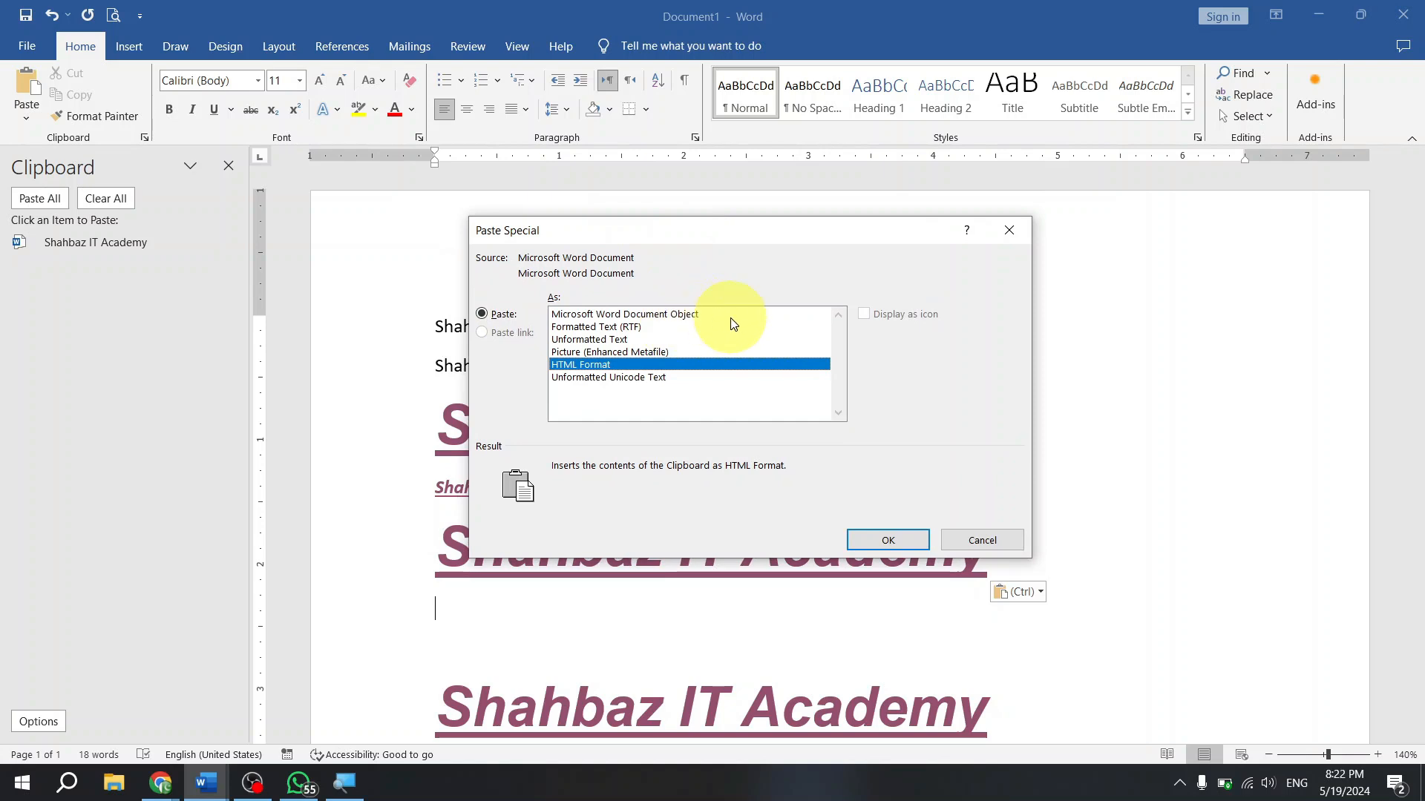
click(675, 317)
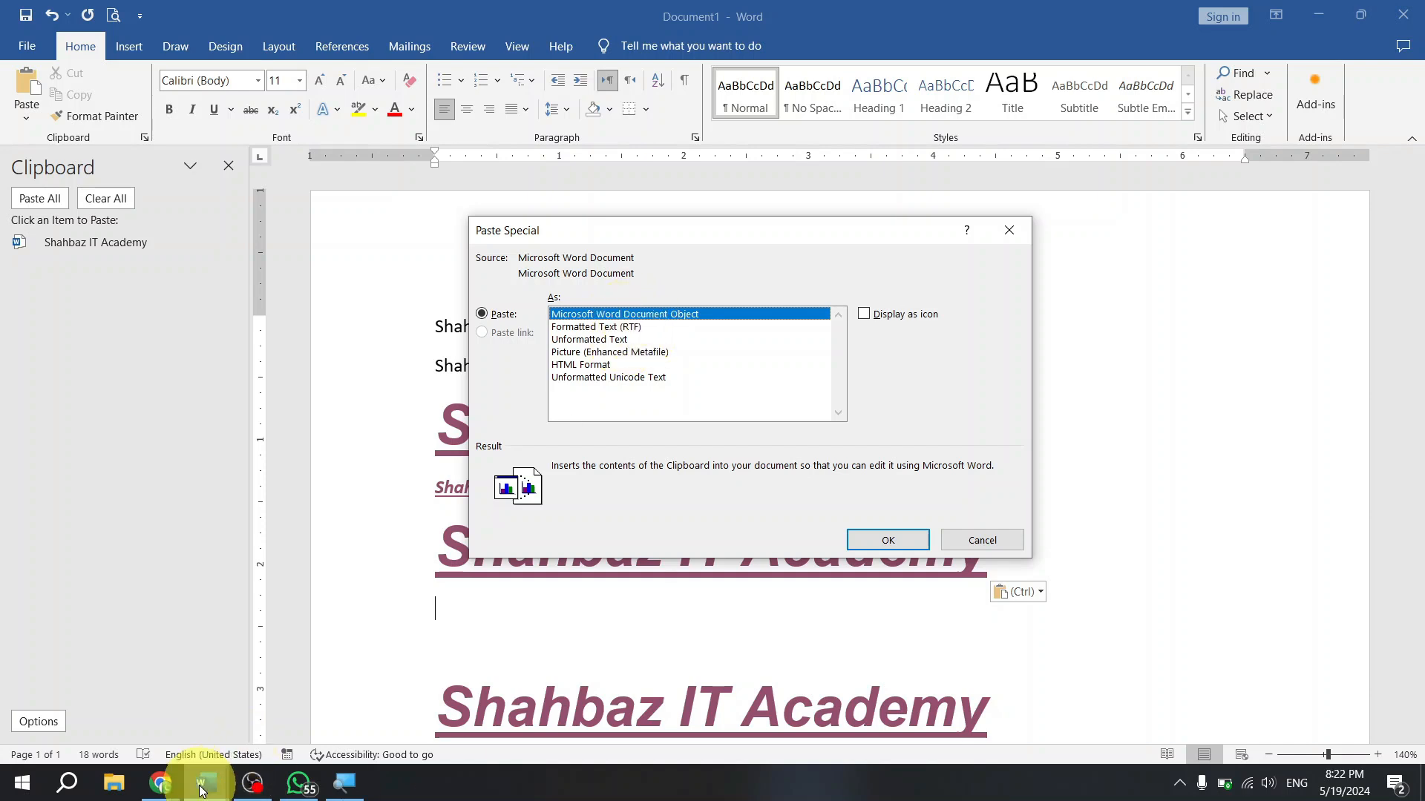
- Switch to Chrome and reload the videos page of the Shahbaz IT Academy YouTube channel
click(160, 782)
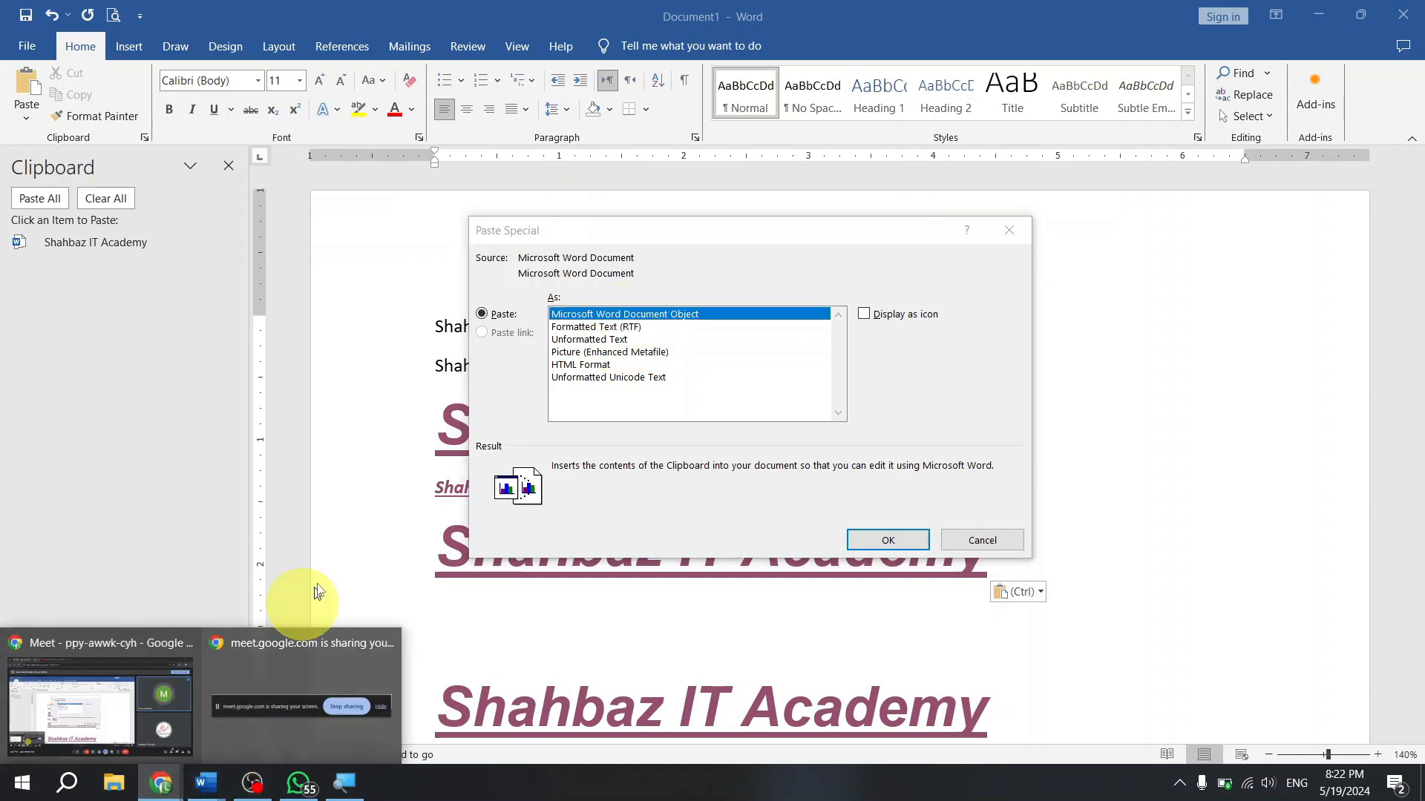
click(127, 669)
click(451, 13)
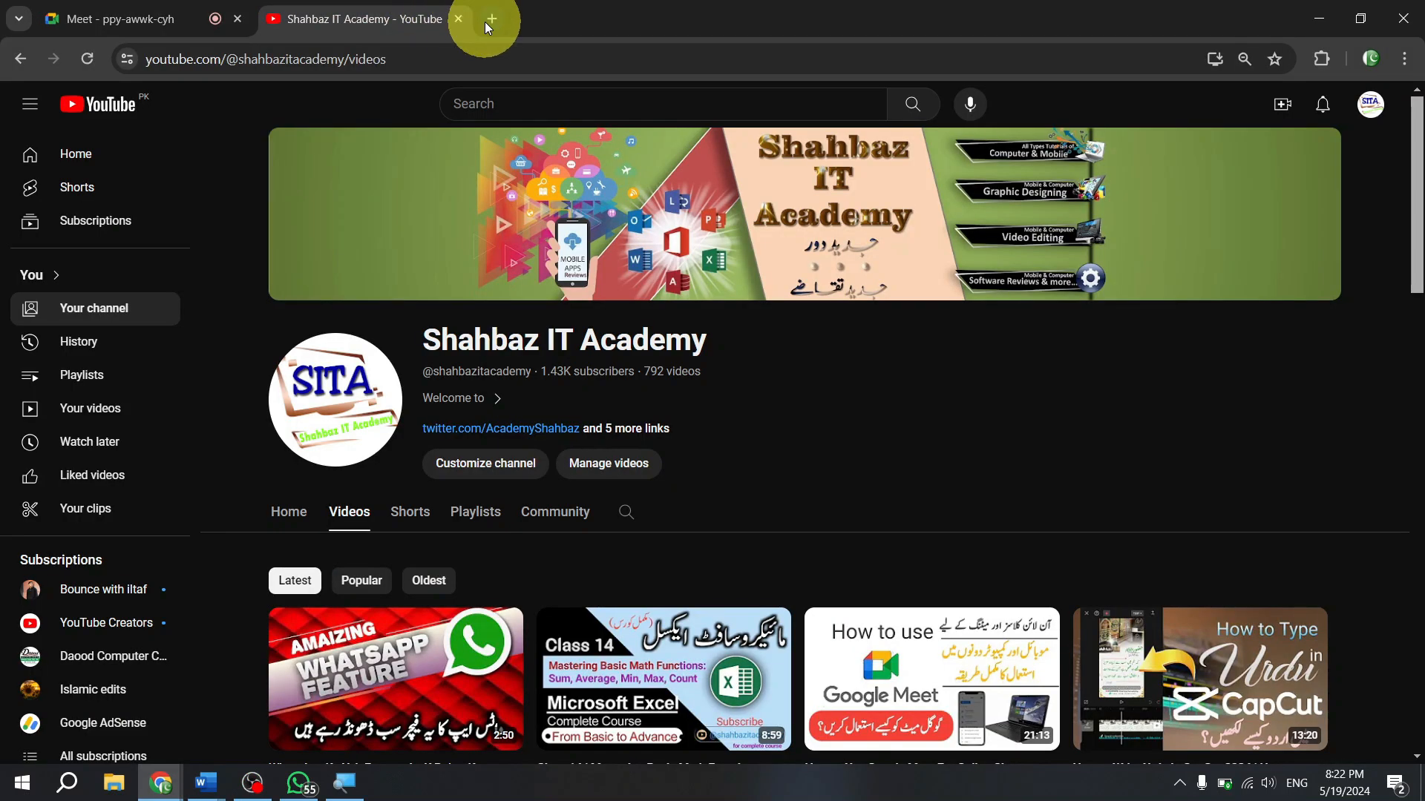
click(529, 60)
key(Return)
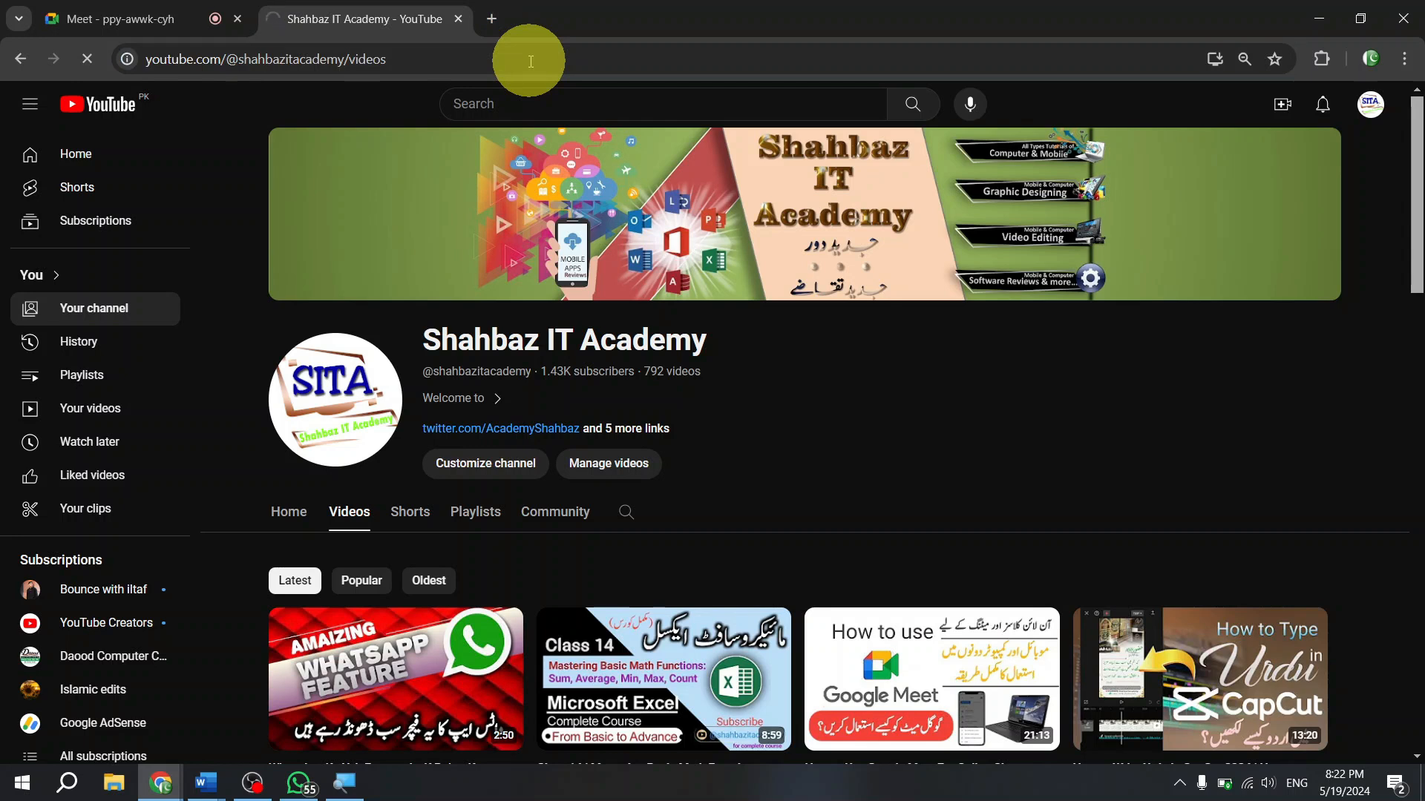
click(530, 61)
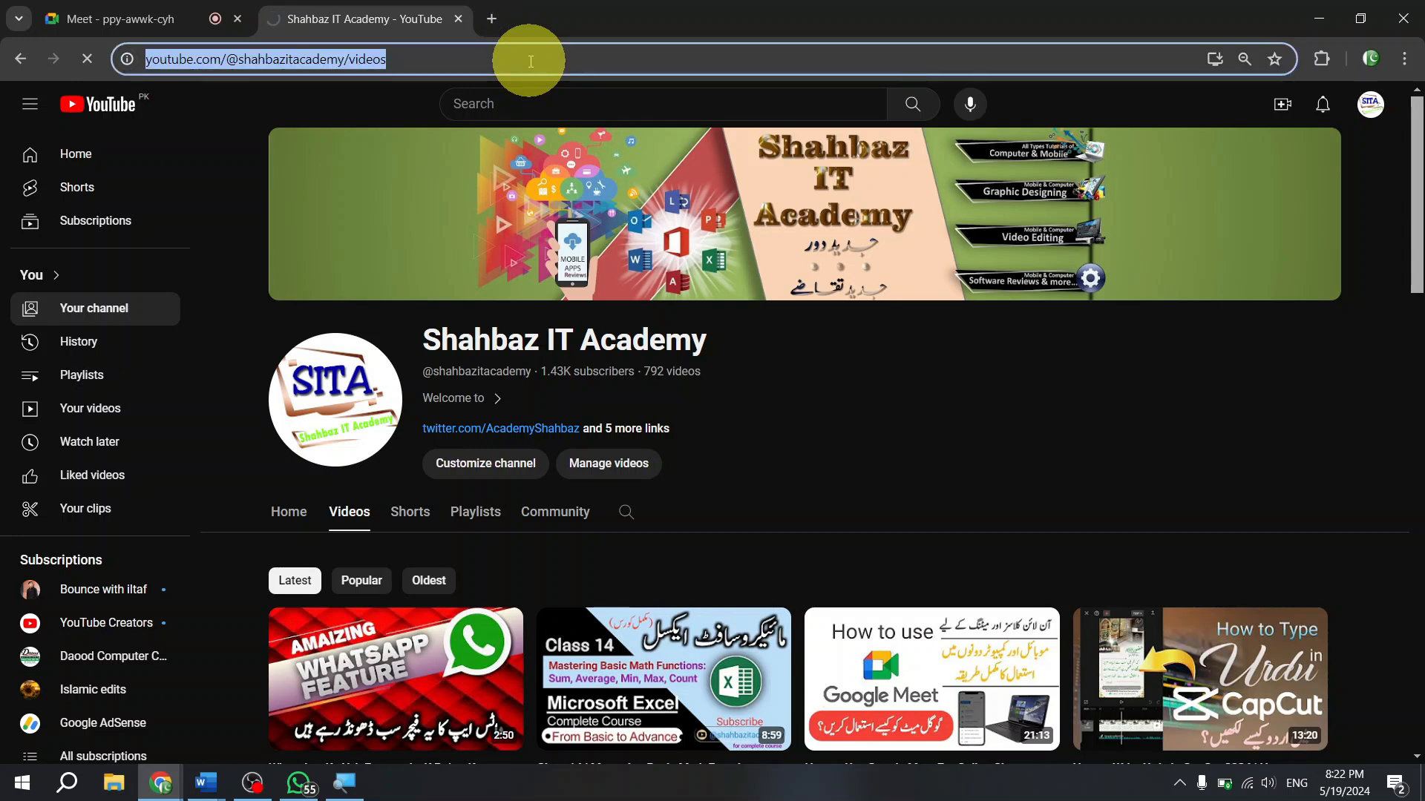
key(Return)
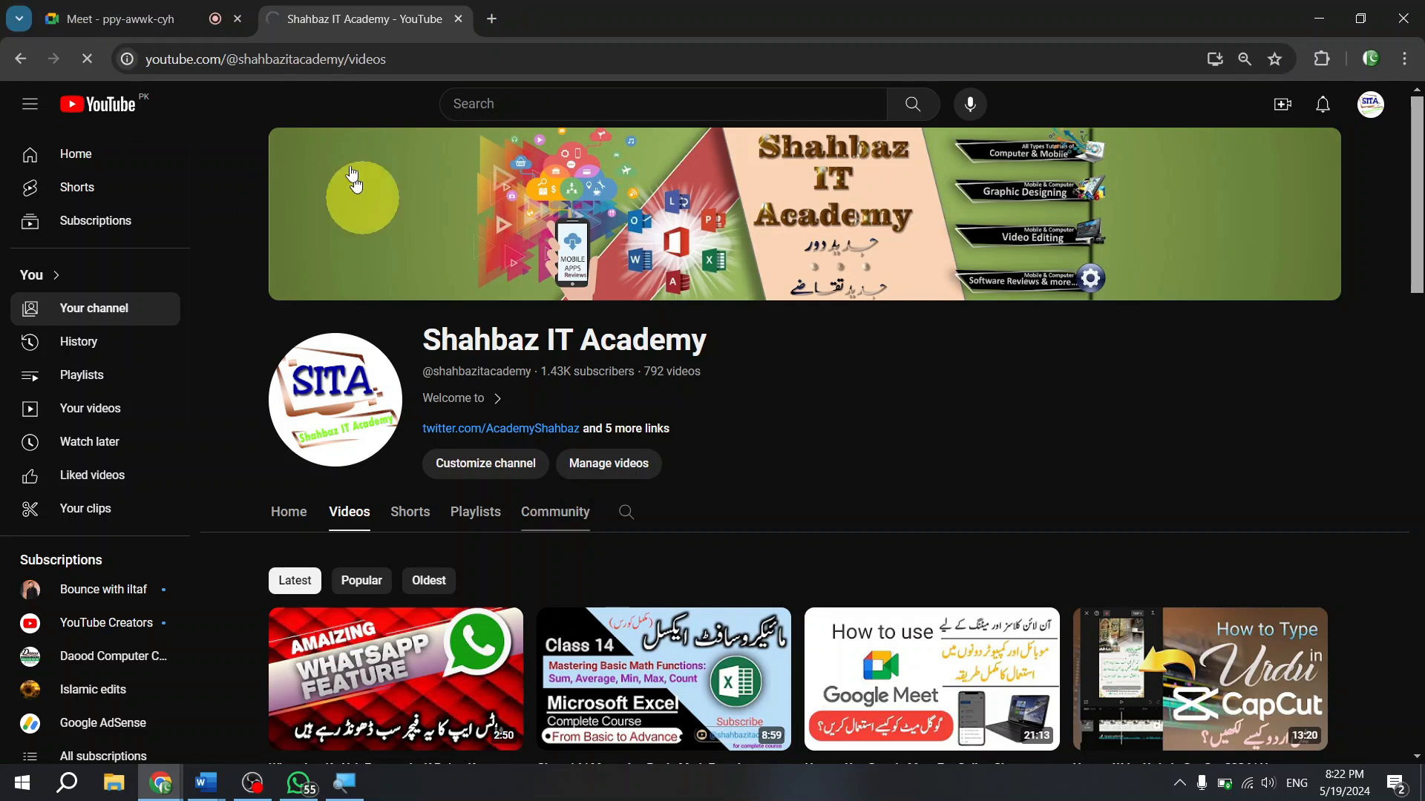
- Check the Google Meet call in Chrome and return to Document1 in Word
click(152, 18)
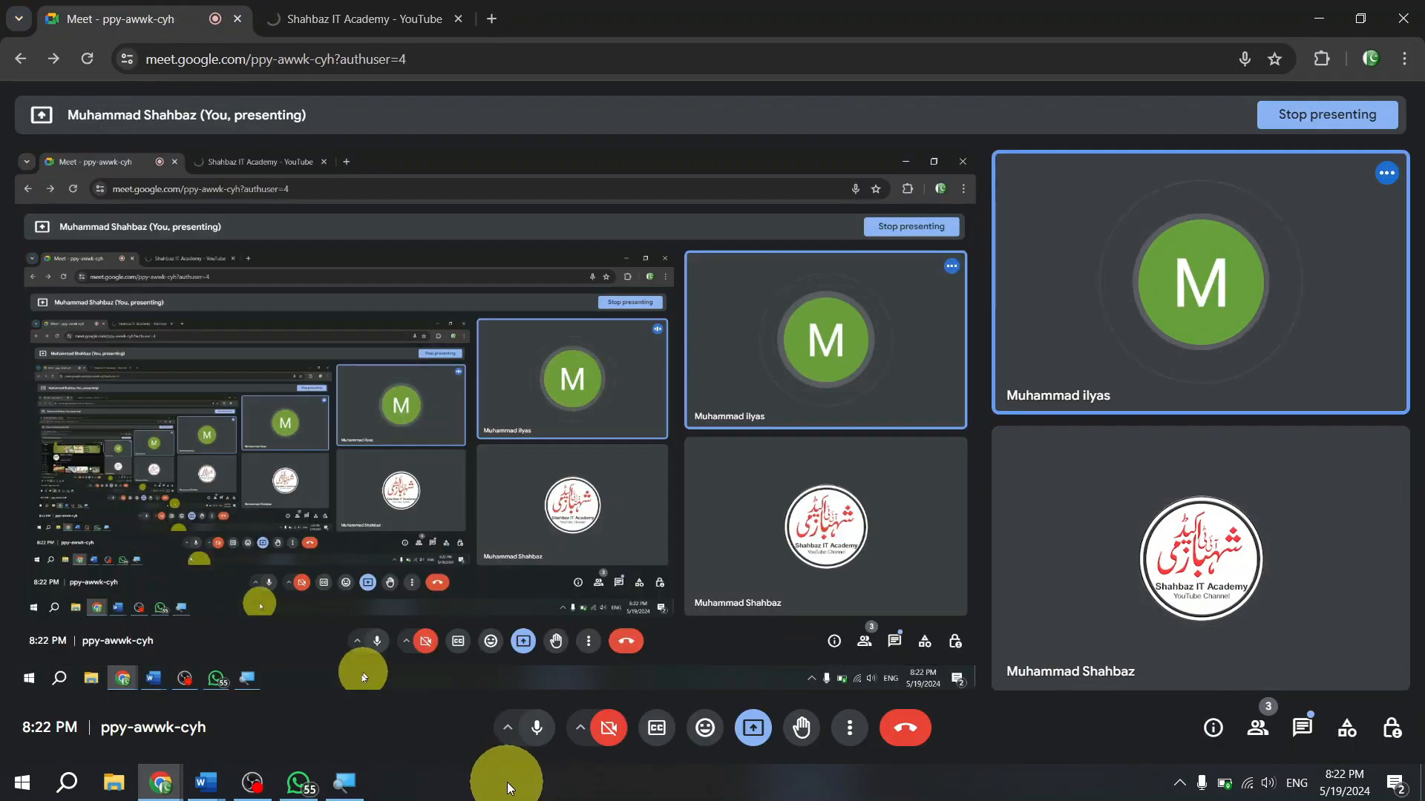
click(362, 8)
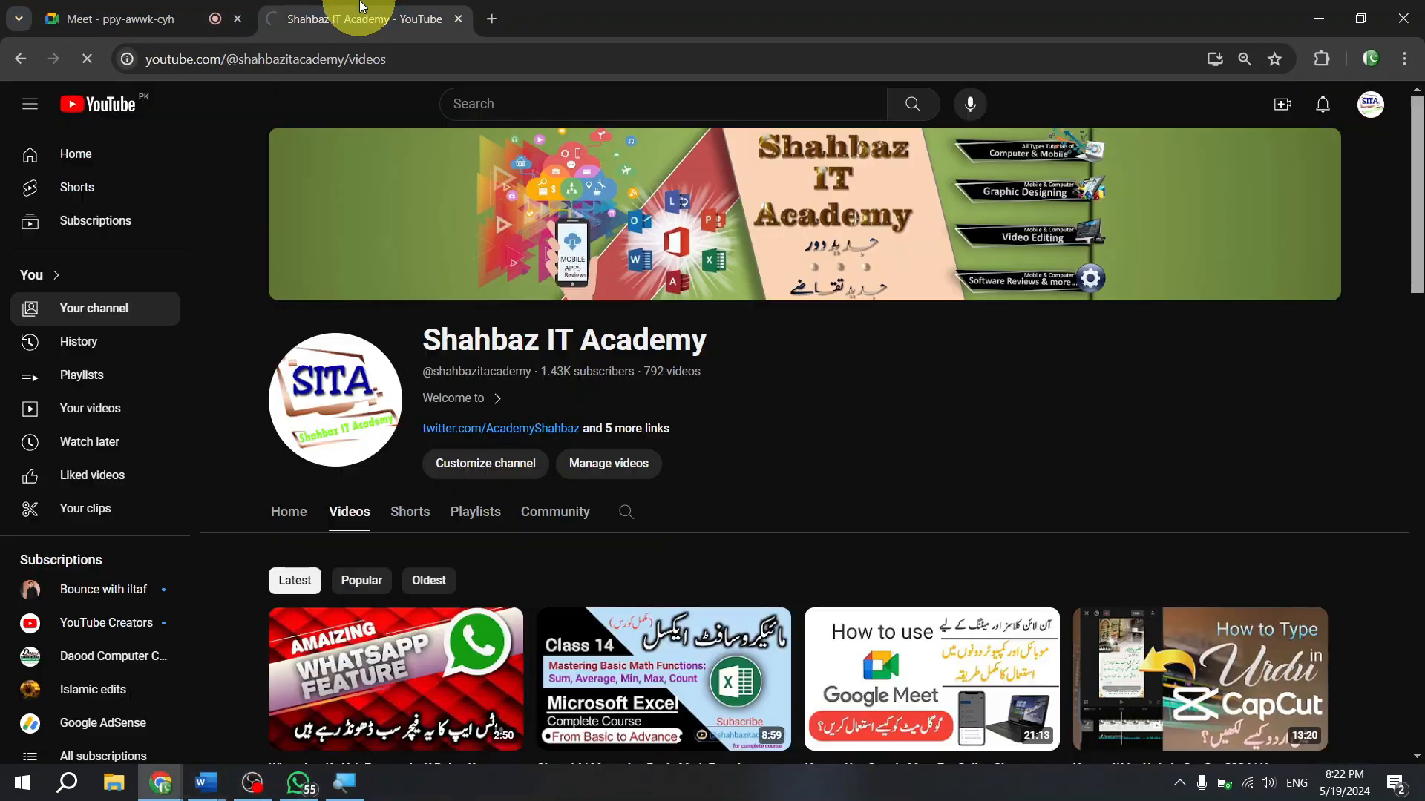
click(122, 18)
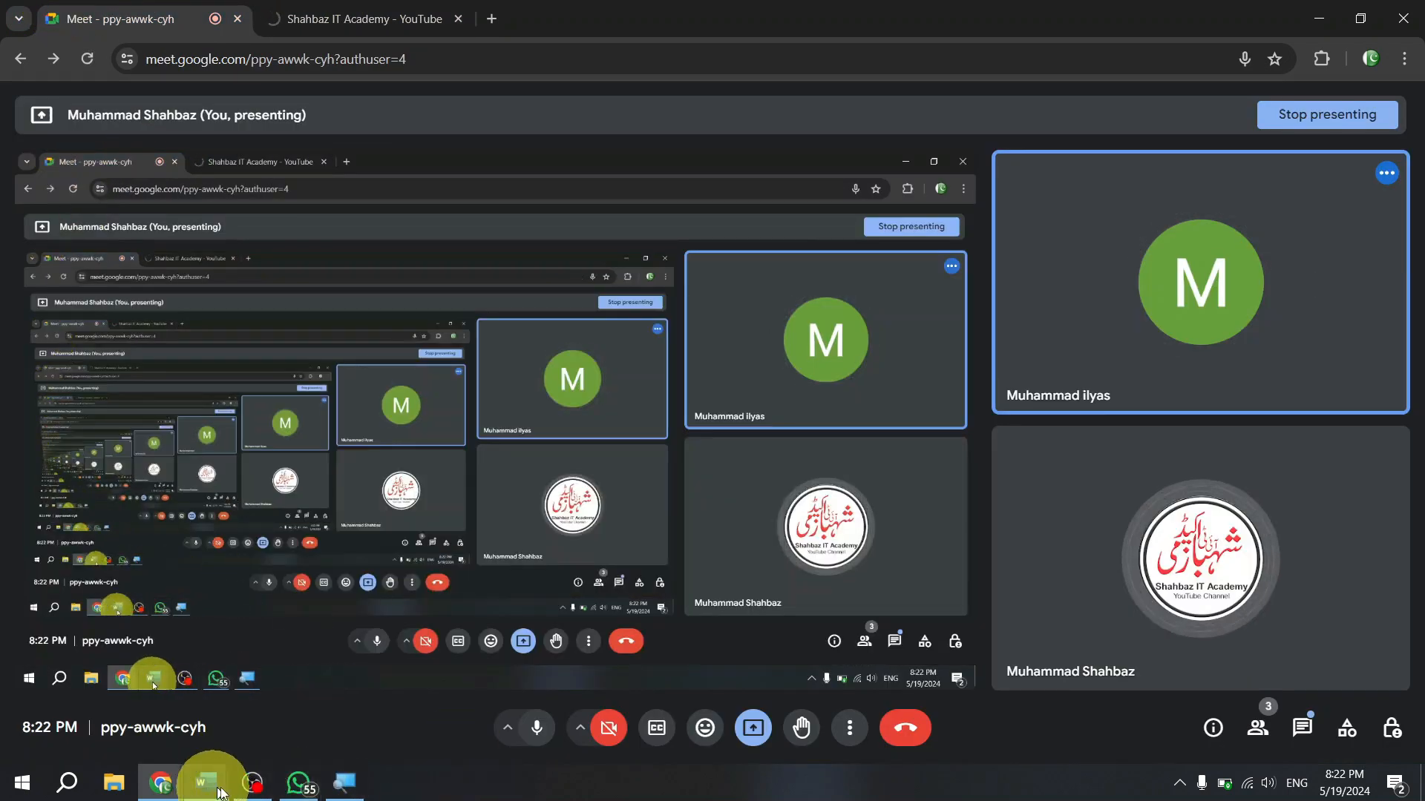
click(209, 777)
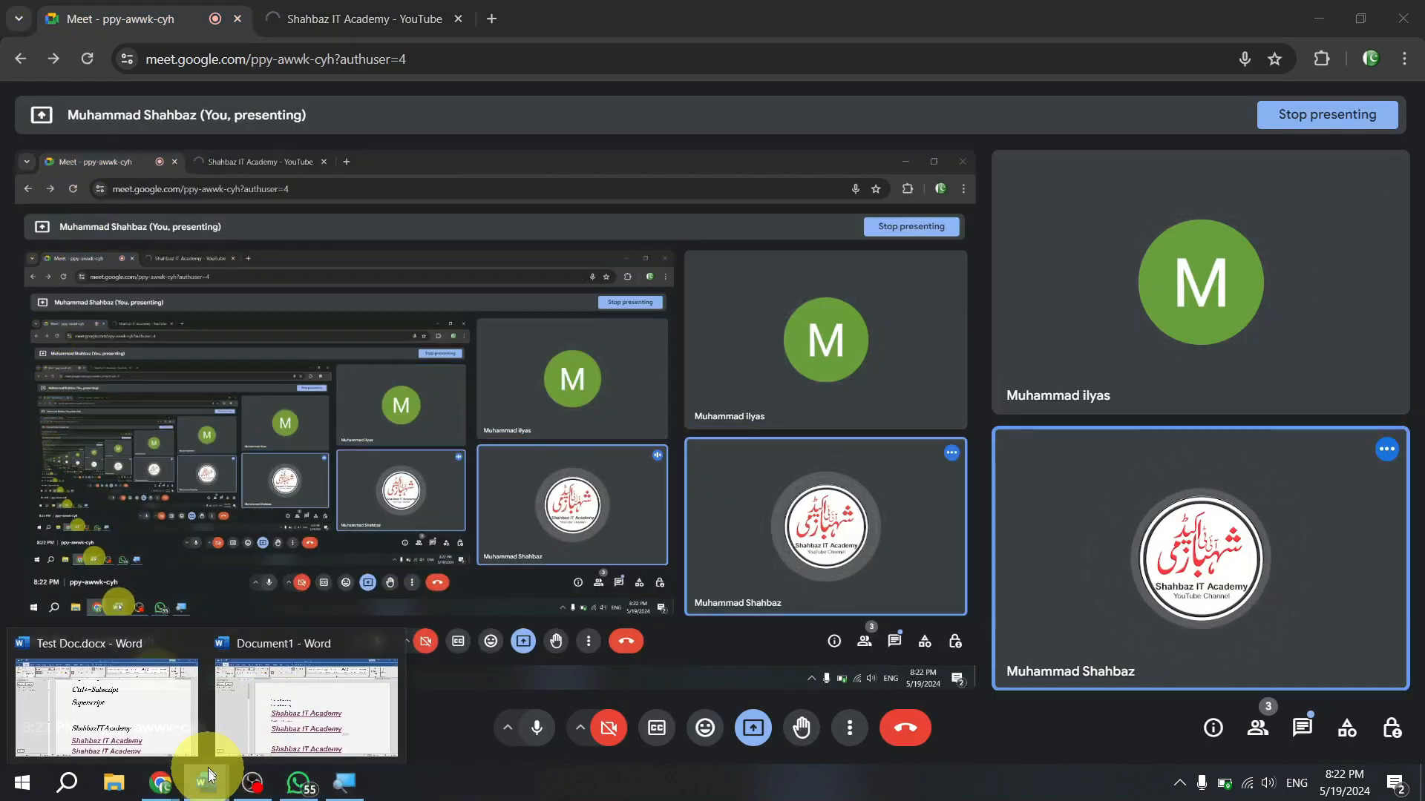
click(307, 708)
- Examine the Unformatted Unicode Text and Formatted Text (RTF) formats in Paste Special, and close the dialog without pasting
click(607, 377)
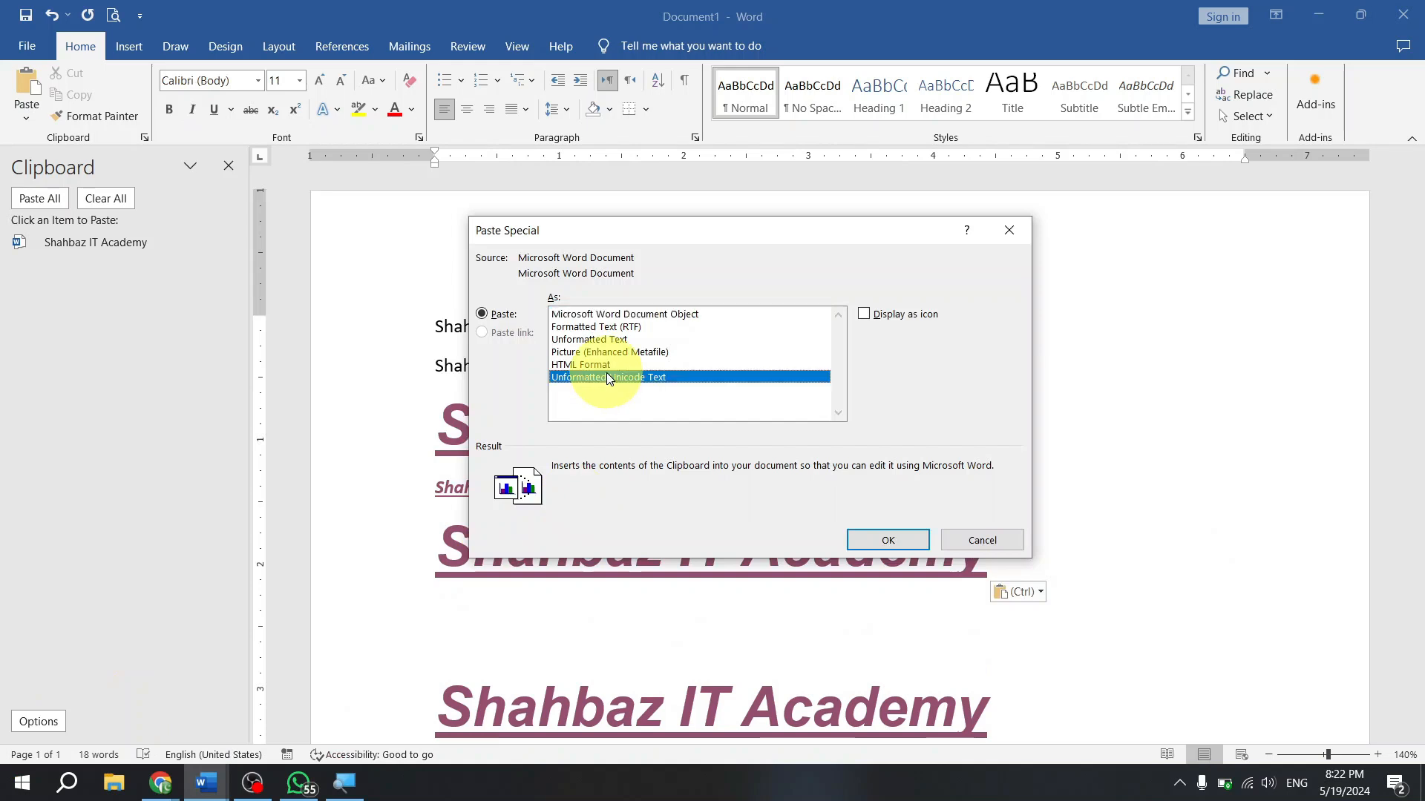
click(648, 327)
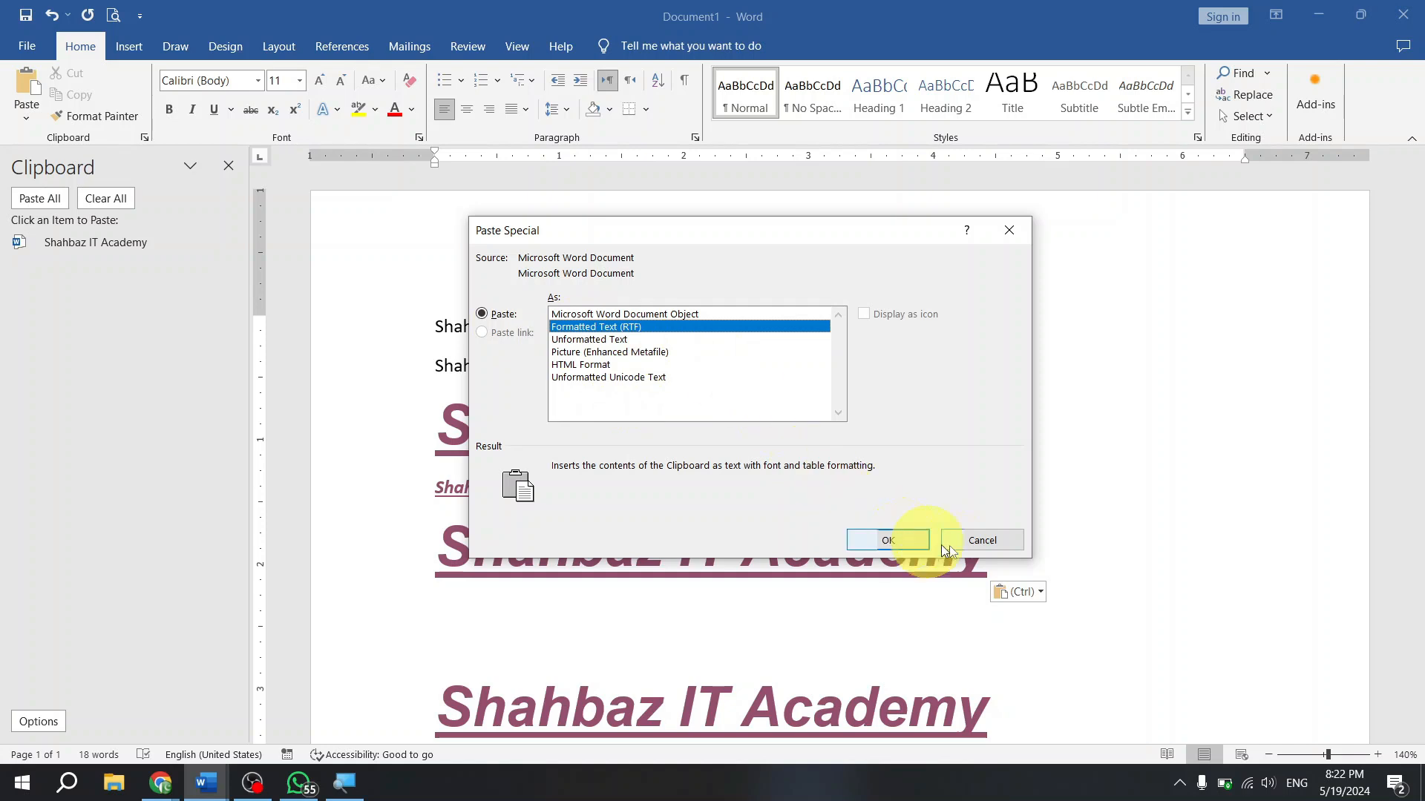
click(987, 541)
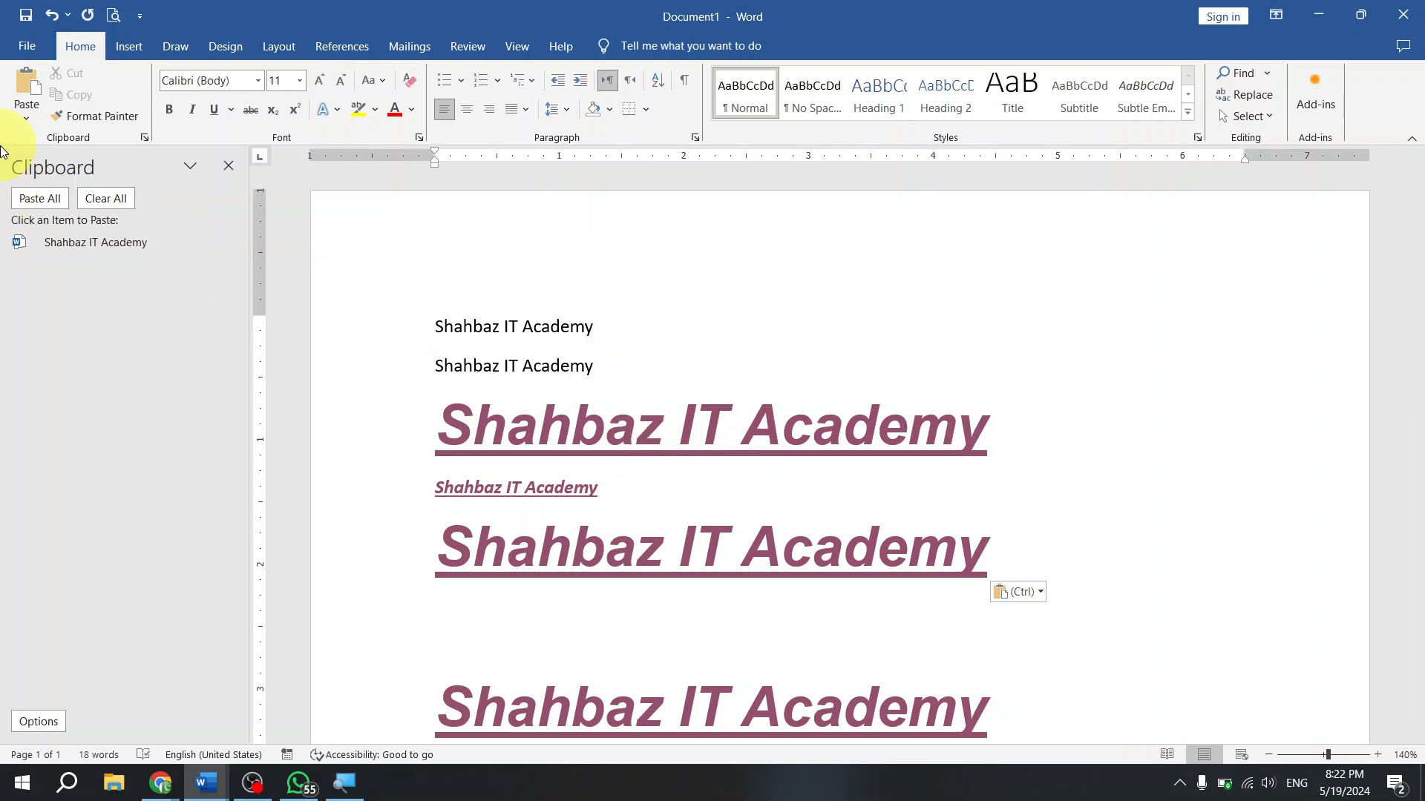
- Review the paste options once more, then highlight the first large purple heading as a formatting example and clear the selection
click(12, 117)
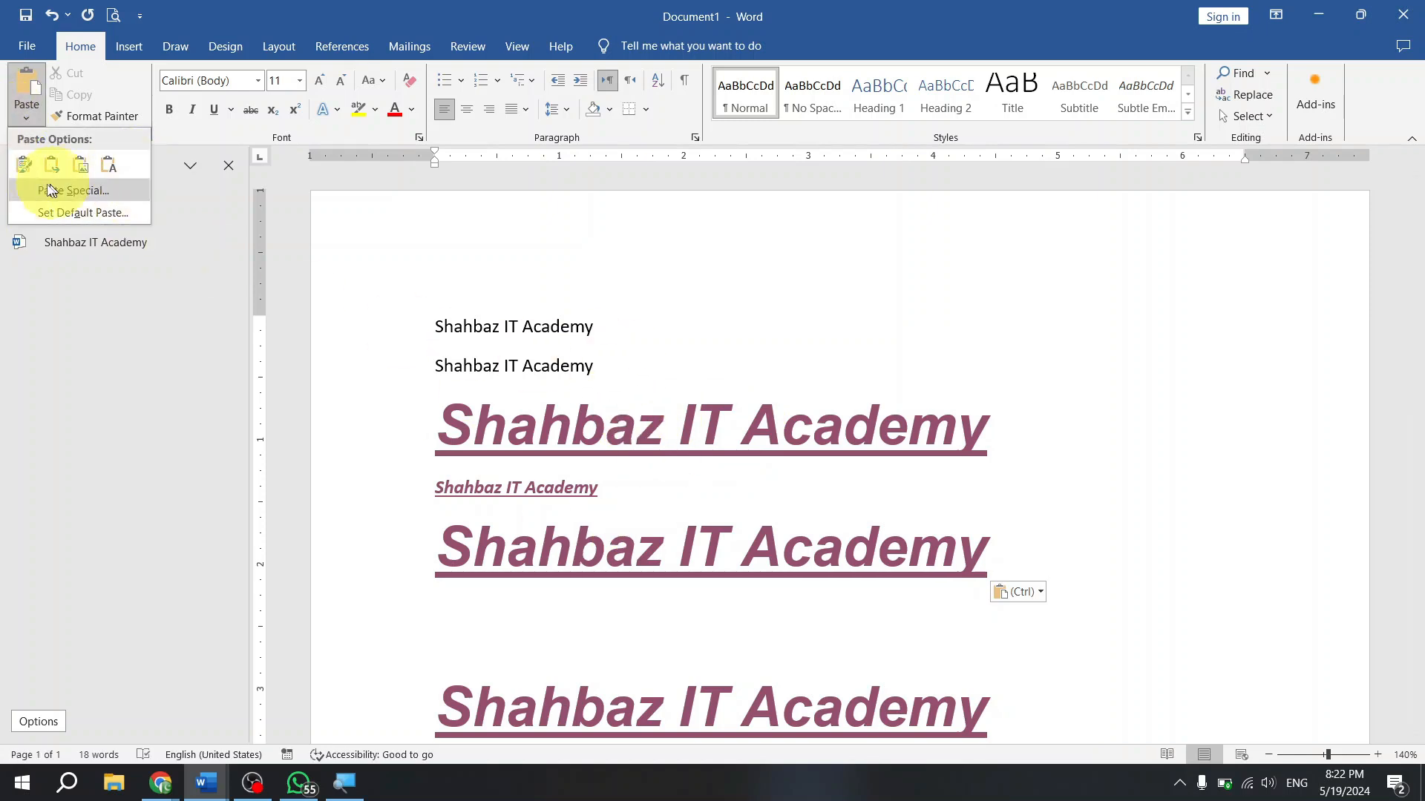
click(901, 467)
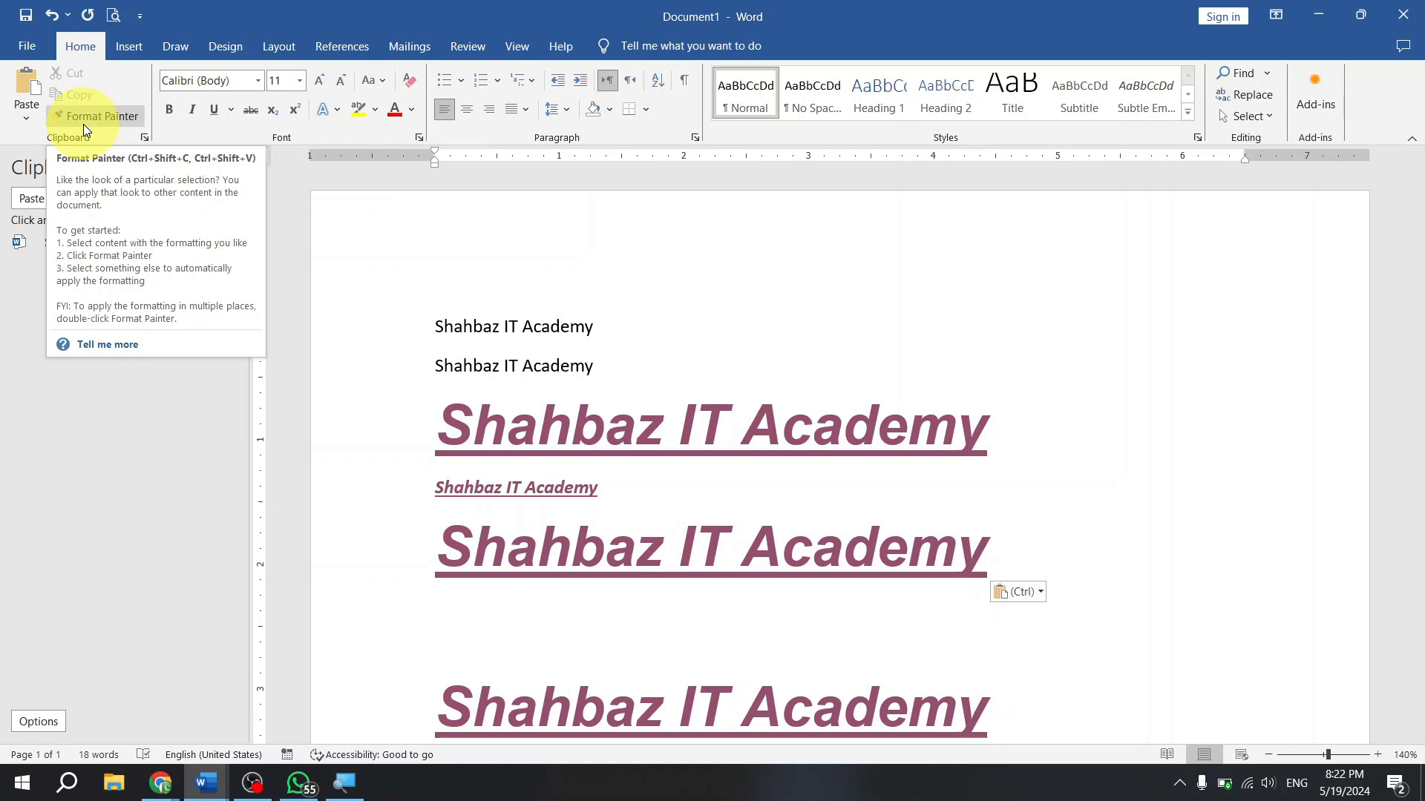
click(741, 426)
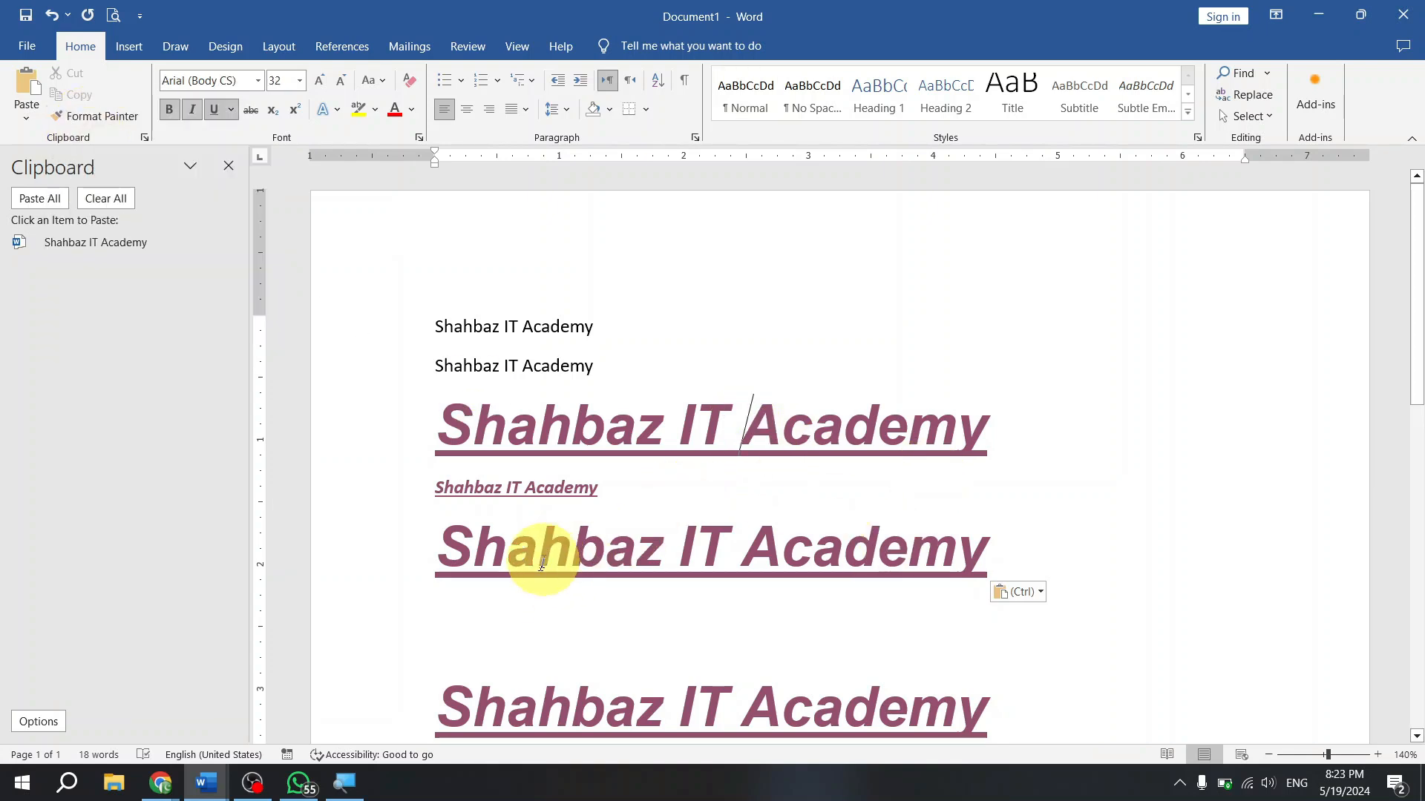
click(368, 447)
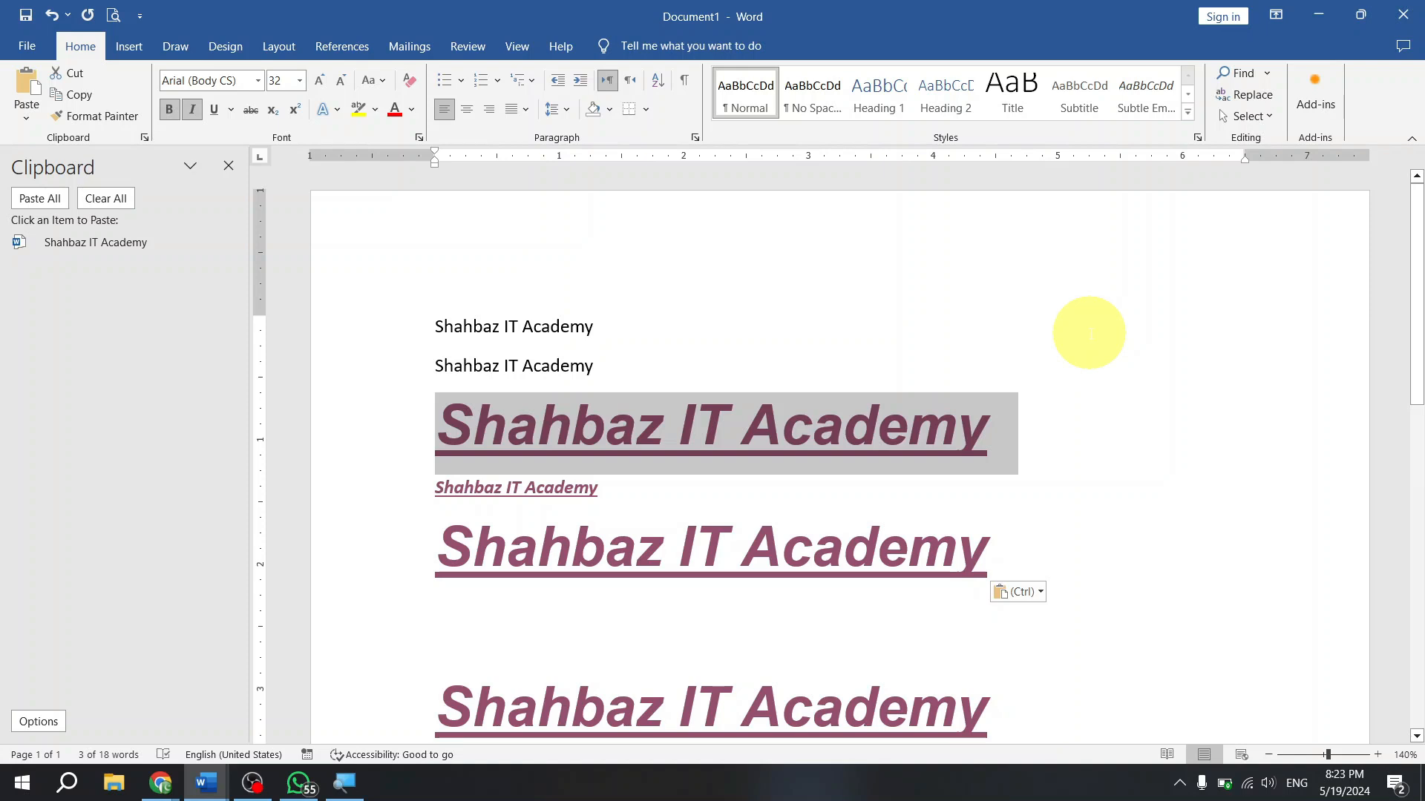
click(1087, 410)
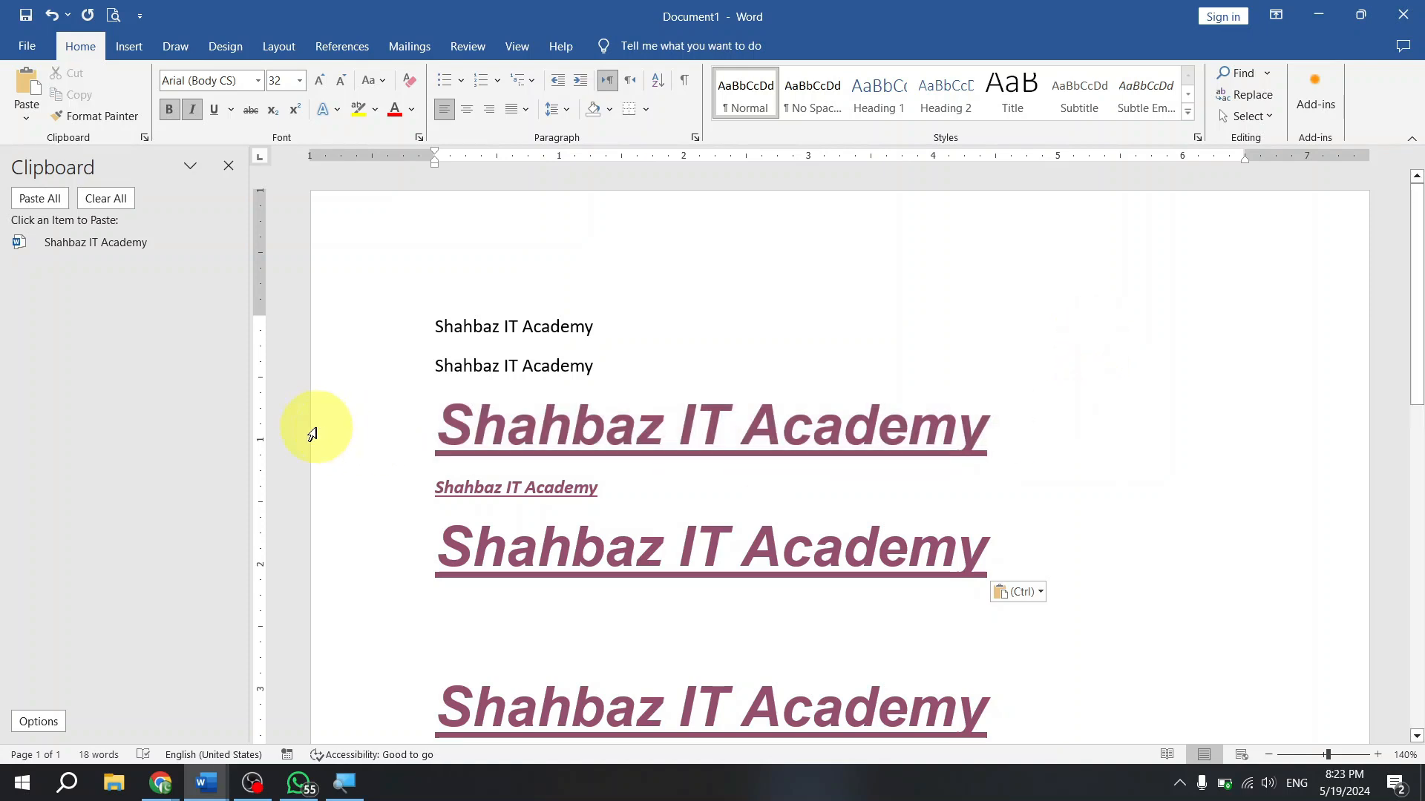
- Copy the first large purple heading's formatting onto the first black line with Format Painter, and undo it
click(367, 443)
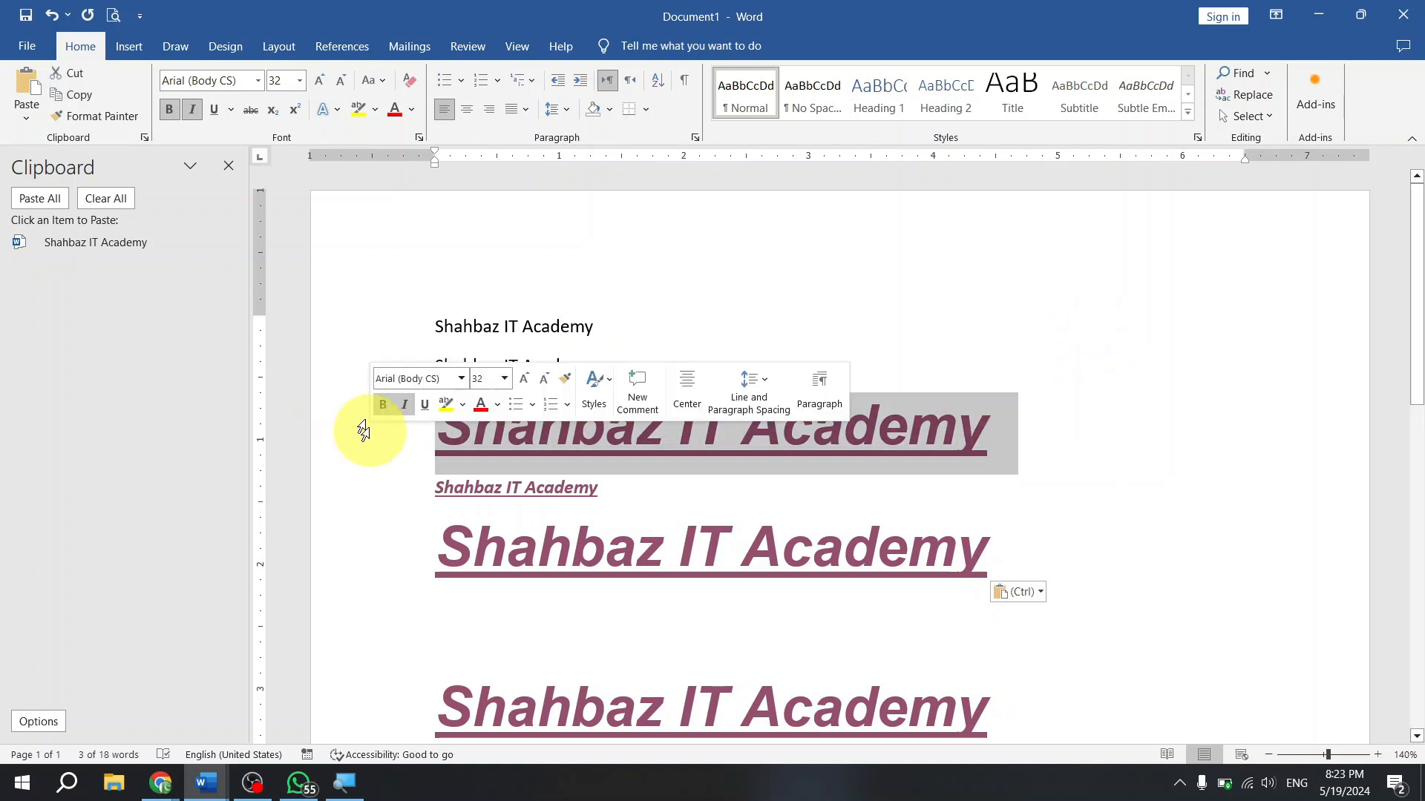
click(83, 119)
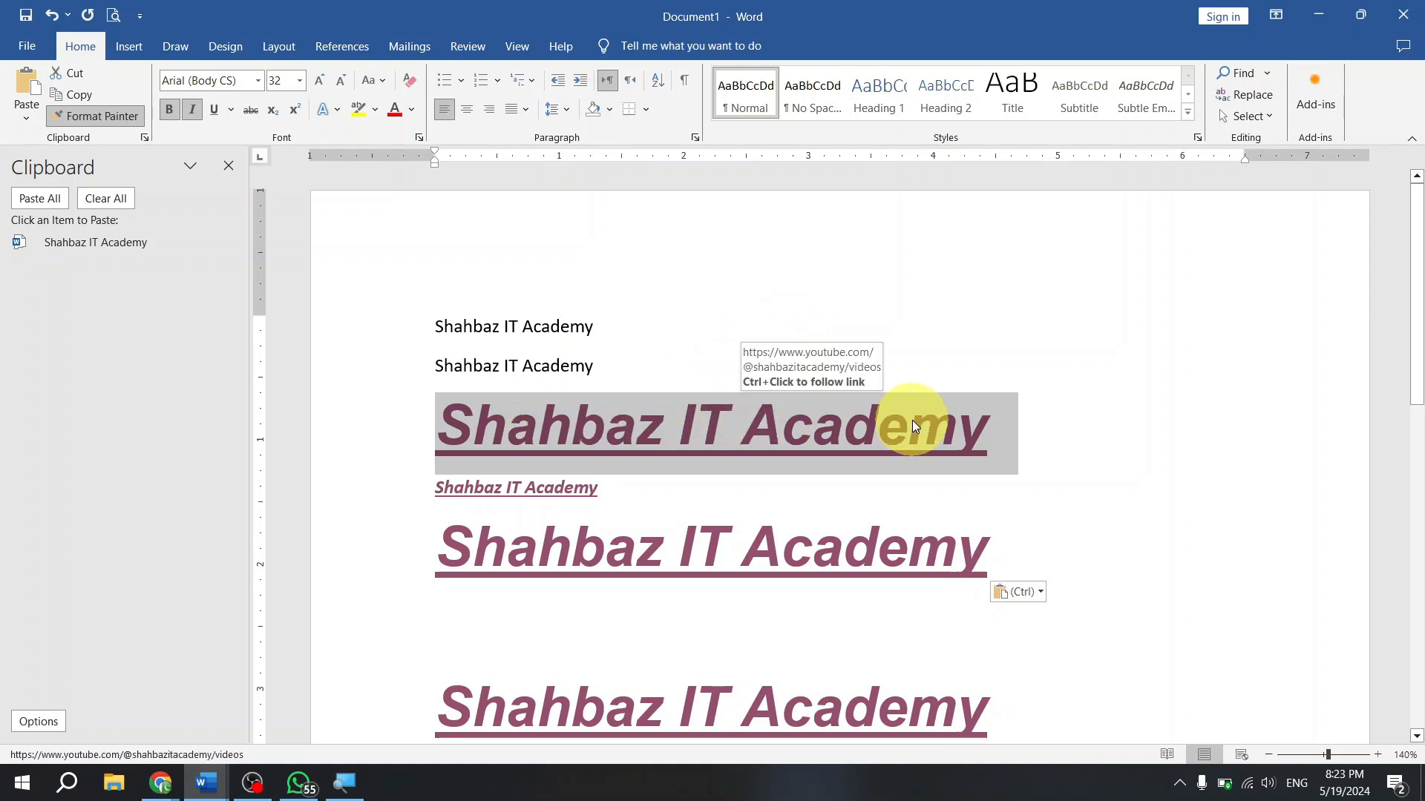
click(365, 334)
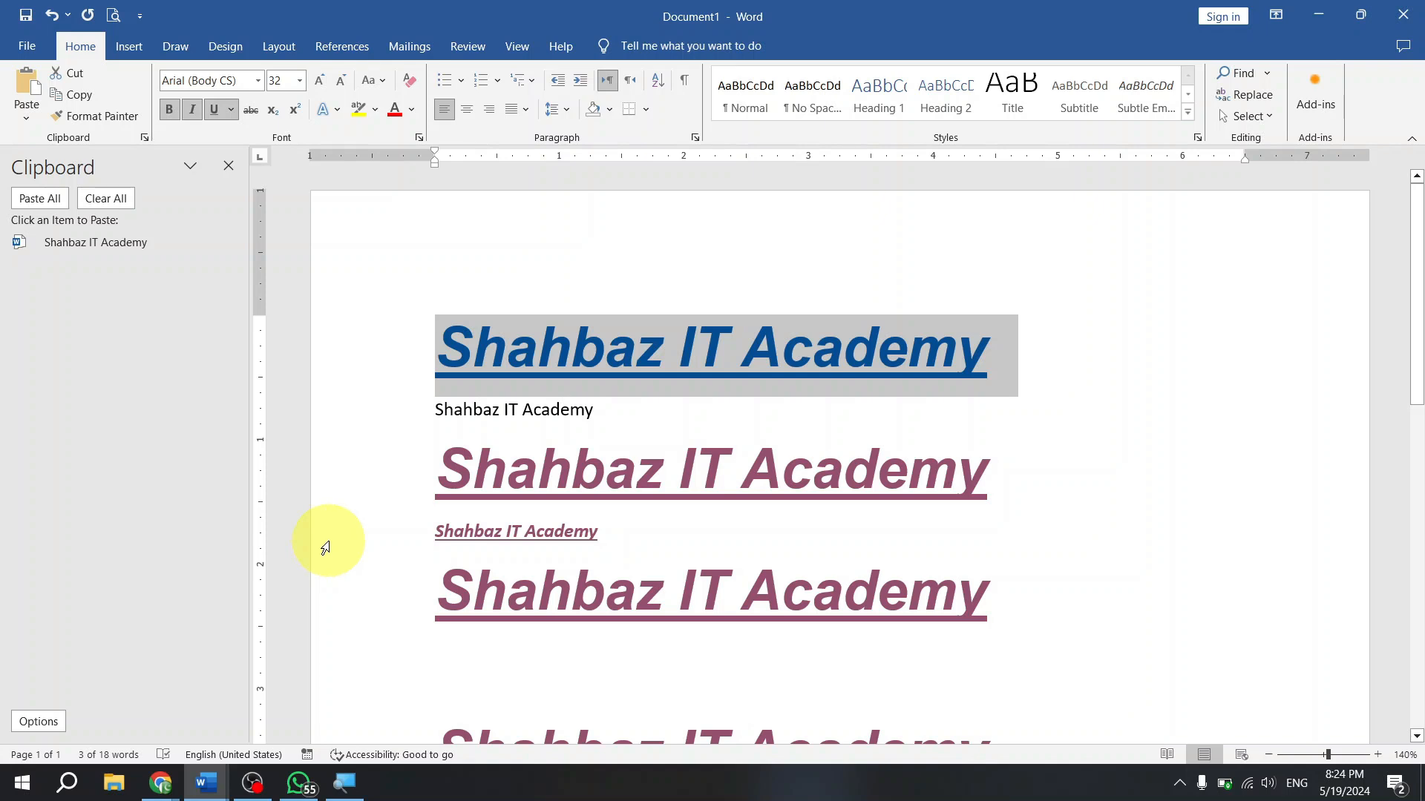
key(ctrl+z)
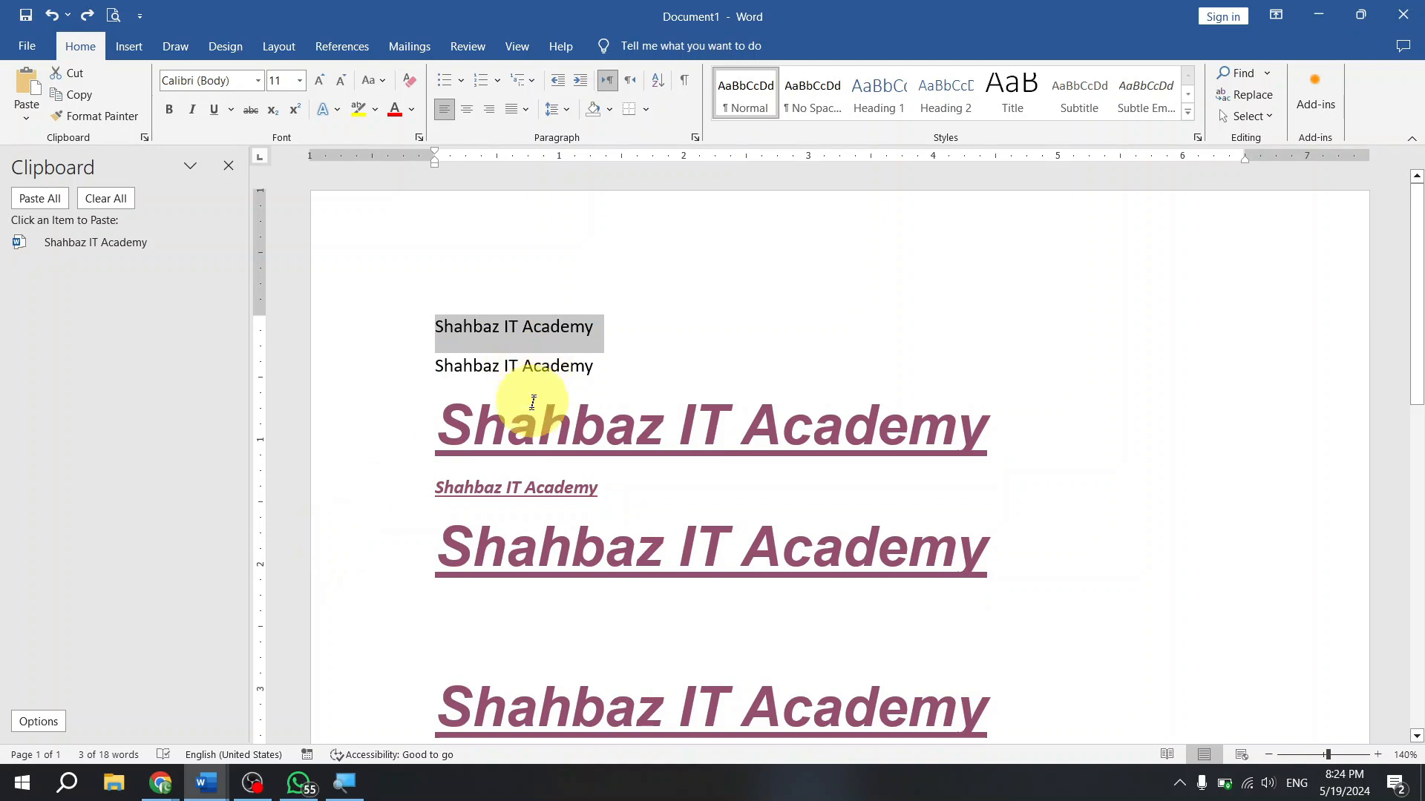
- Apply the formatting of the word "Shahbaz" in the large heading to "ademy" in the first black line with Format Painter, and undo it
double_click(494, 423)
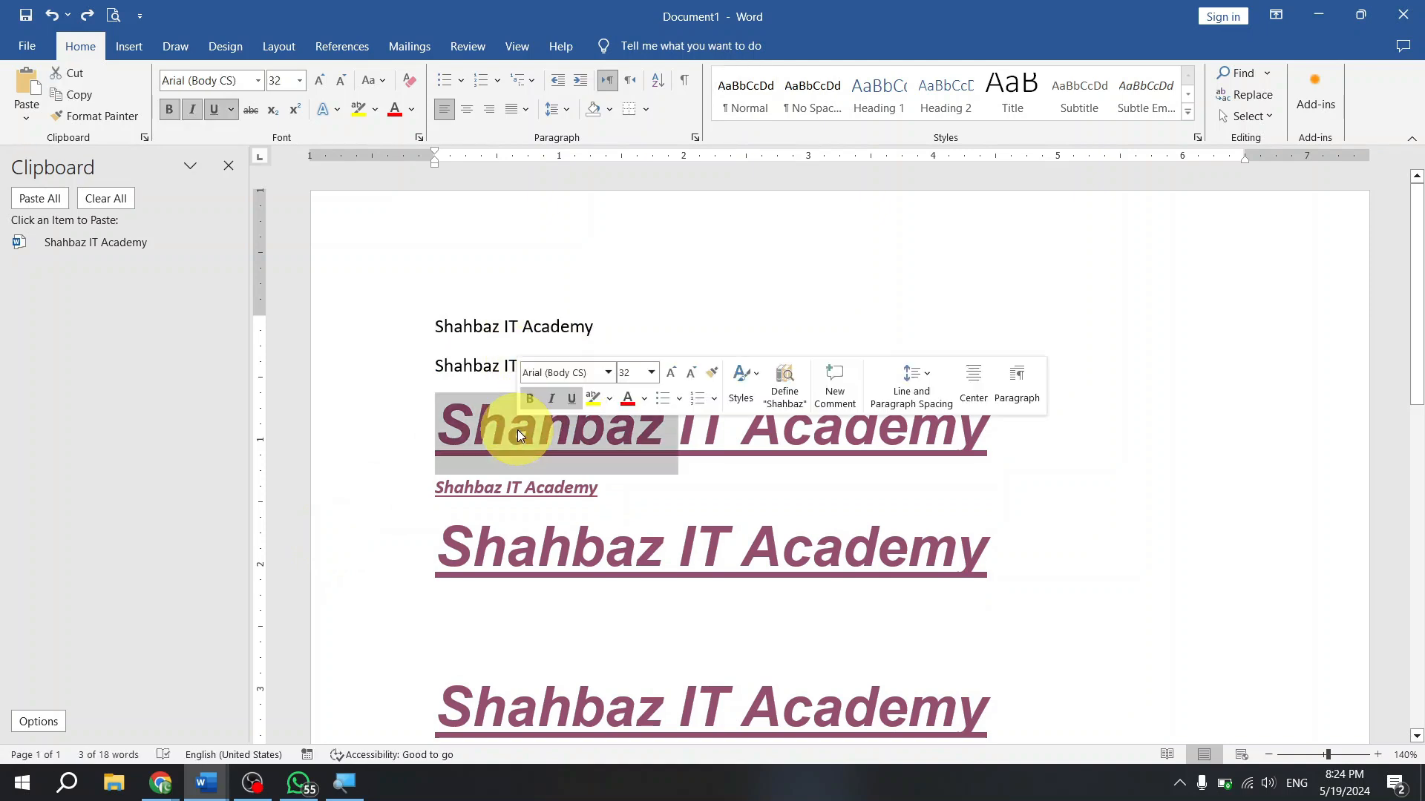
click(100, 116)
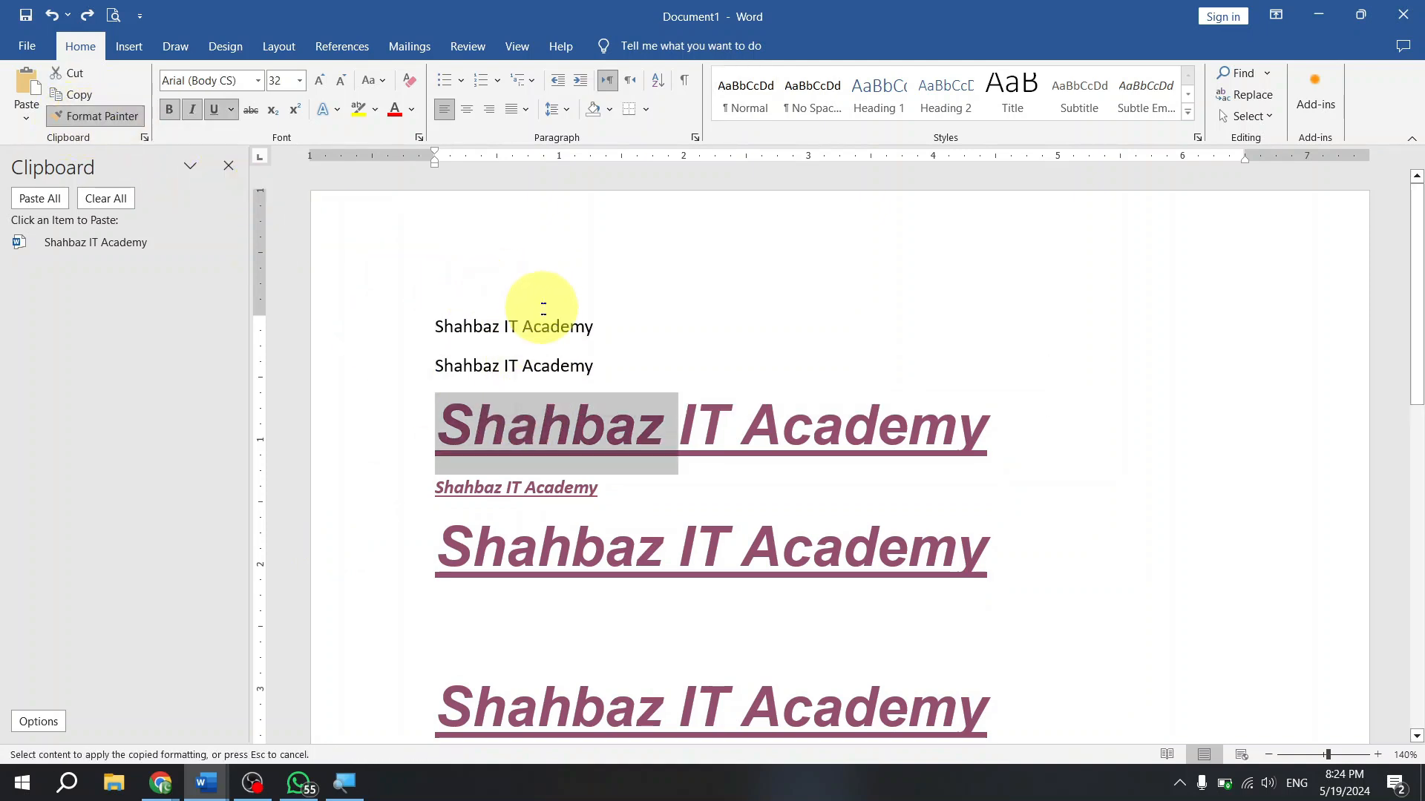
drag(541, 327, 592, 326)
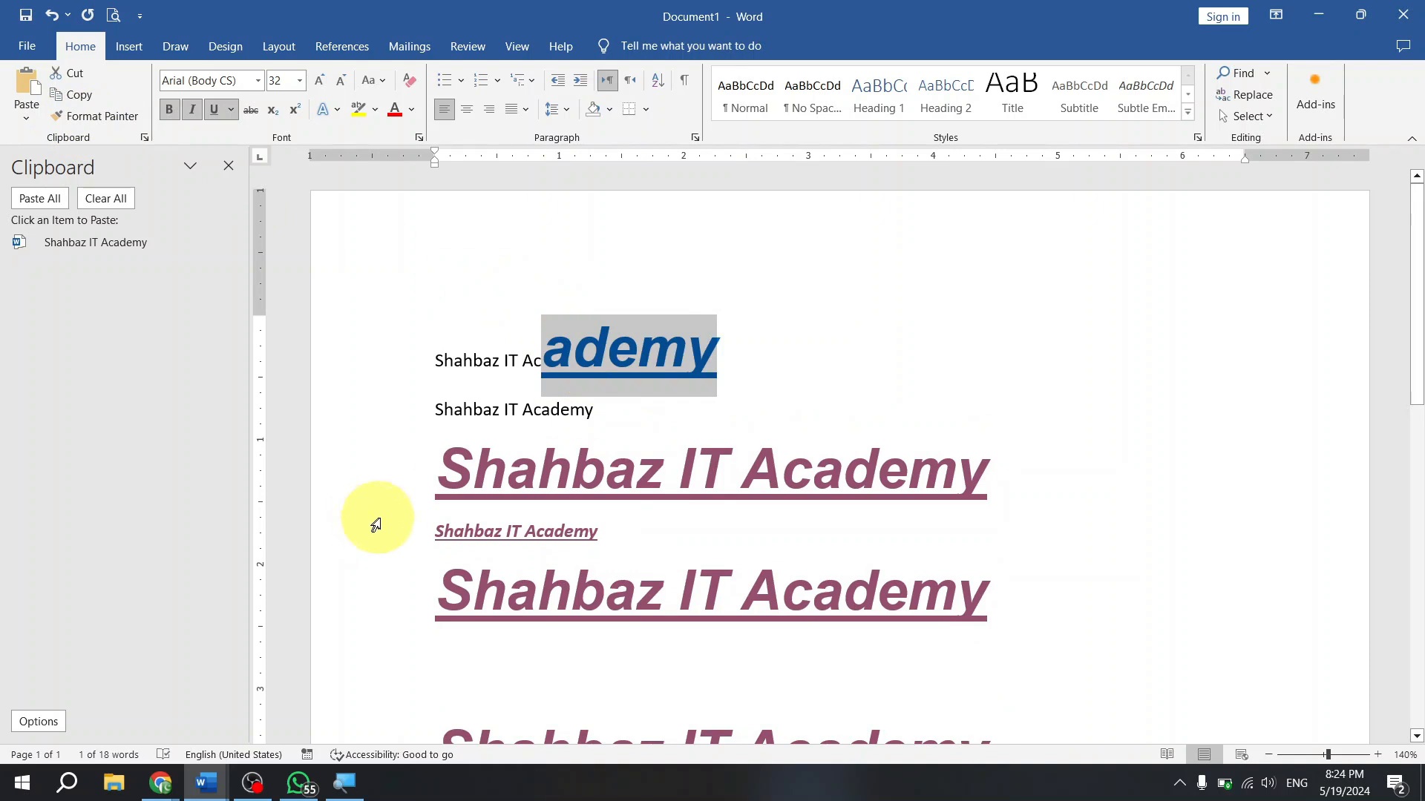
key(ctrl+z)
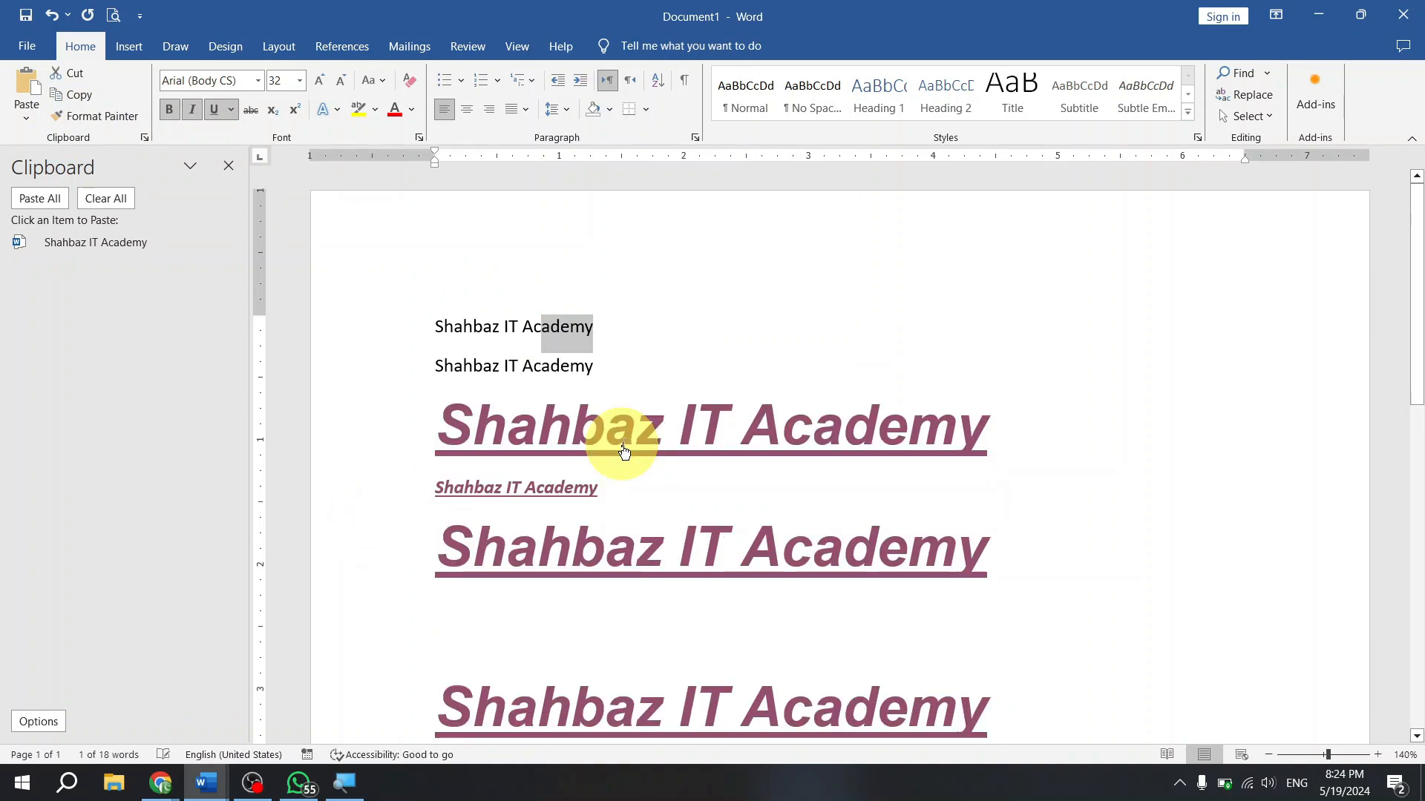
- Apply the formatting of "baz IT" in the first purple heading to "ademy" in the first black line with Format Painter, and undo it
drag(579, 430, 728, 432)
click(73, 118)
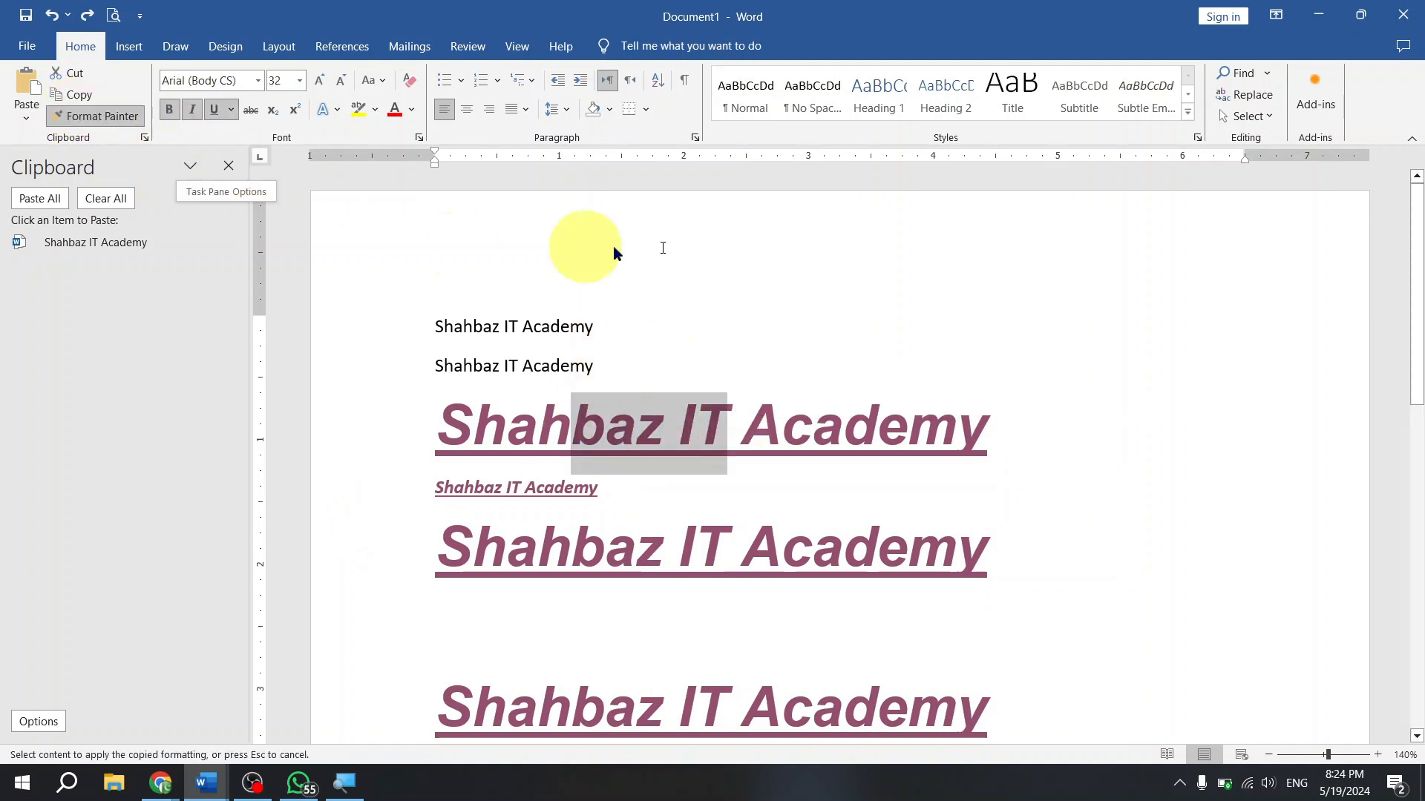
drag(541, 323, 590, 319)
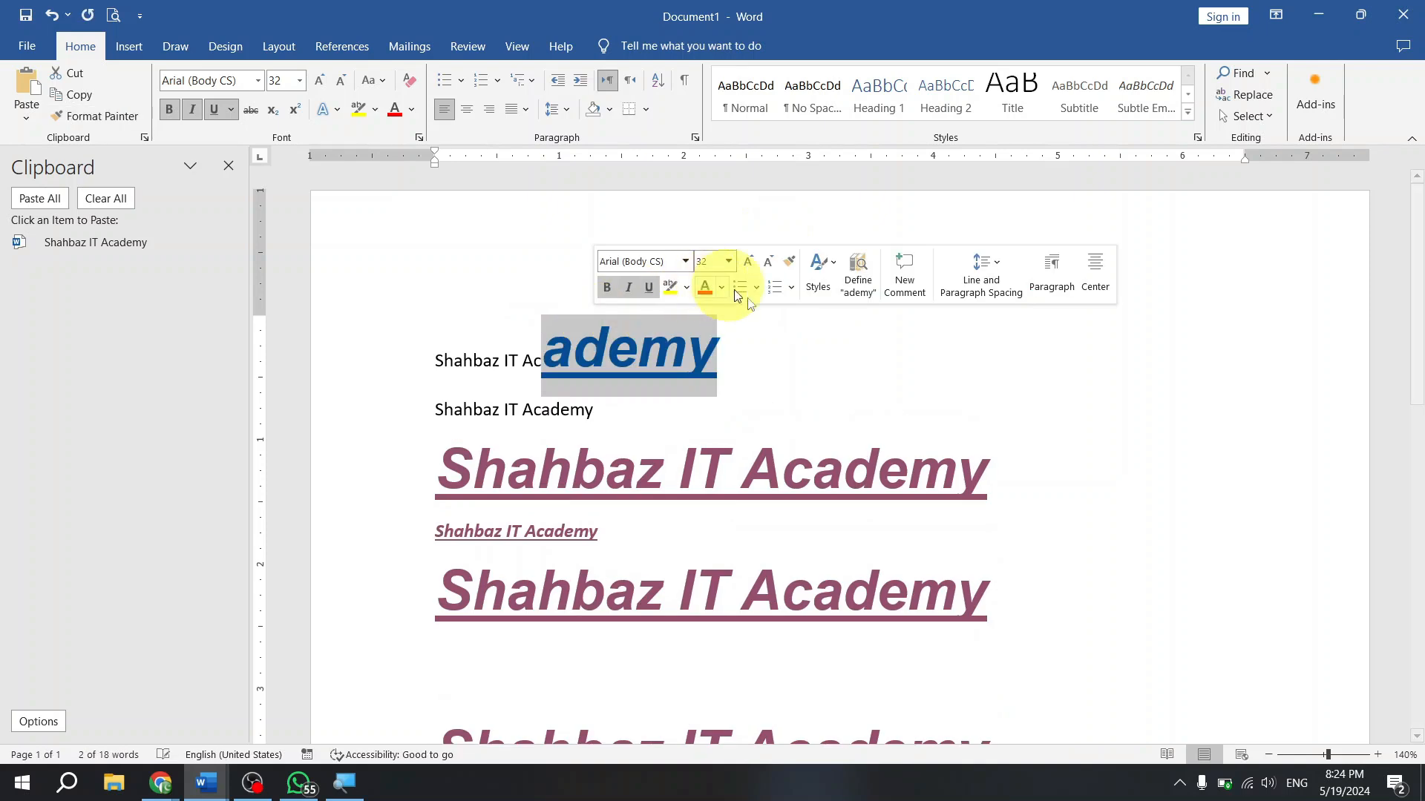
click(834, 340)
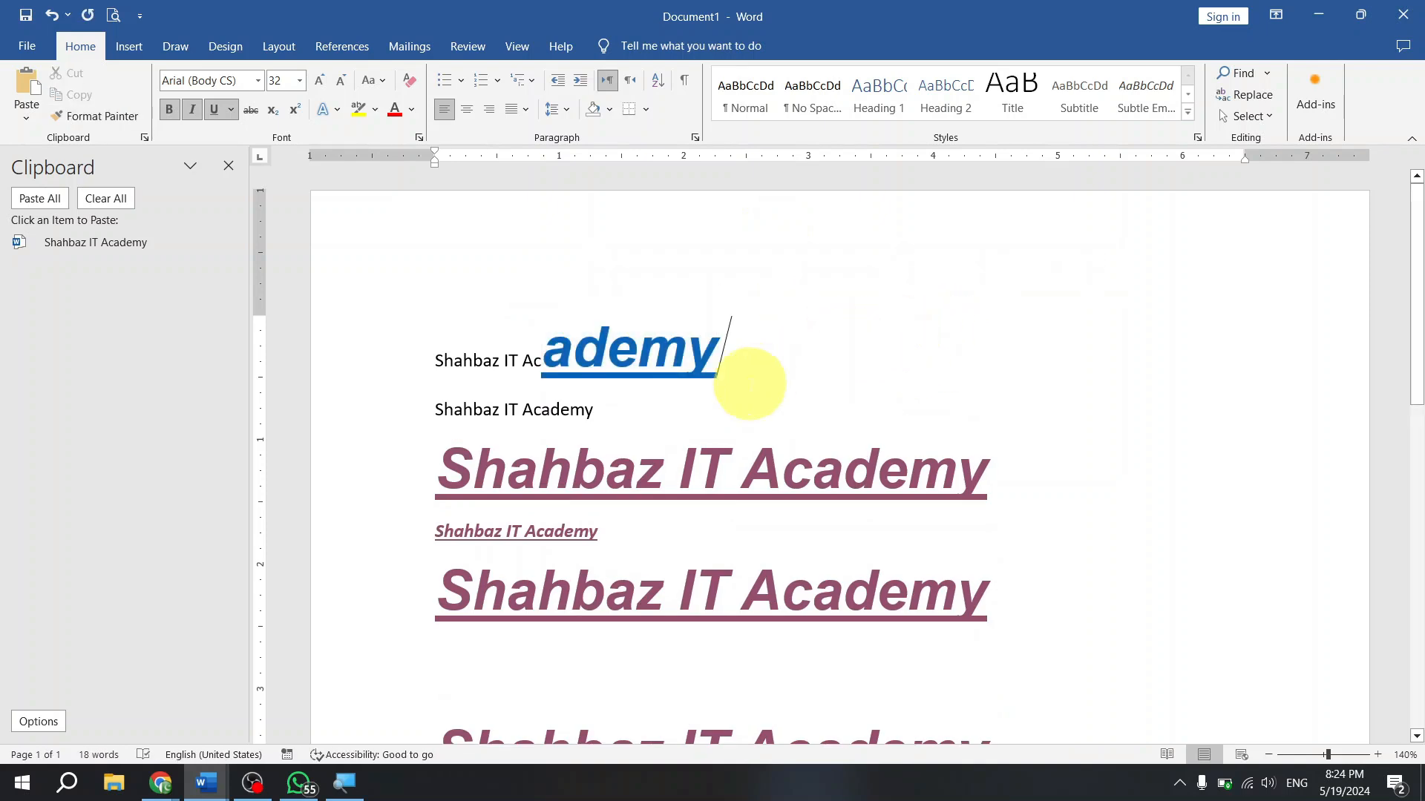
drag(698, 475, 827, 461)
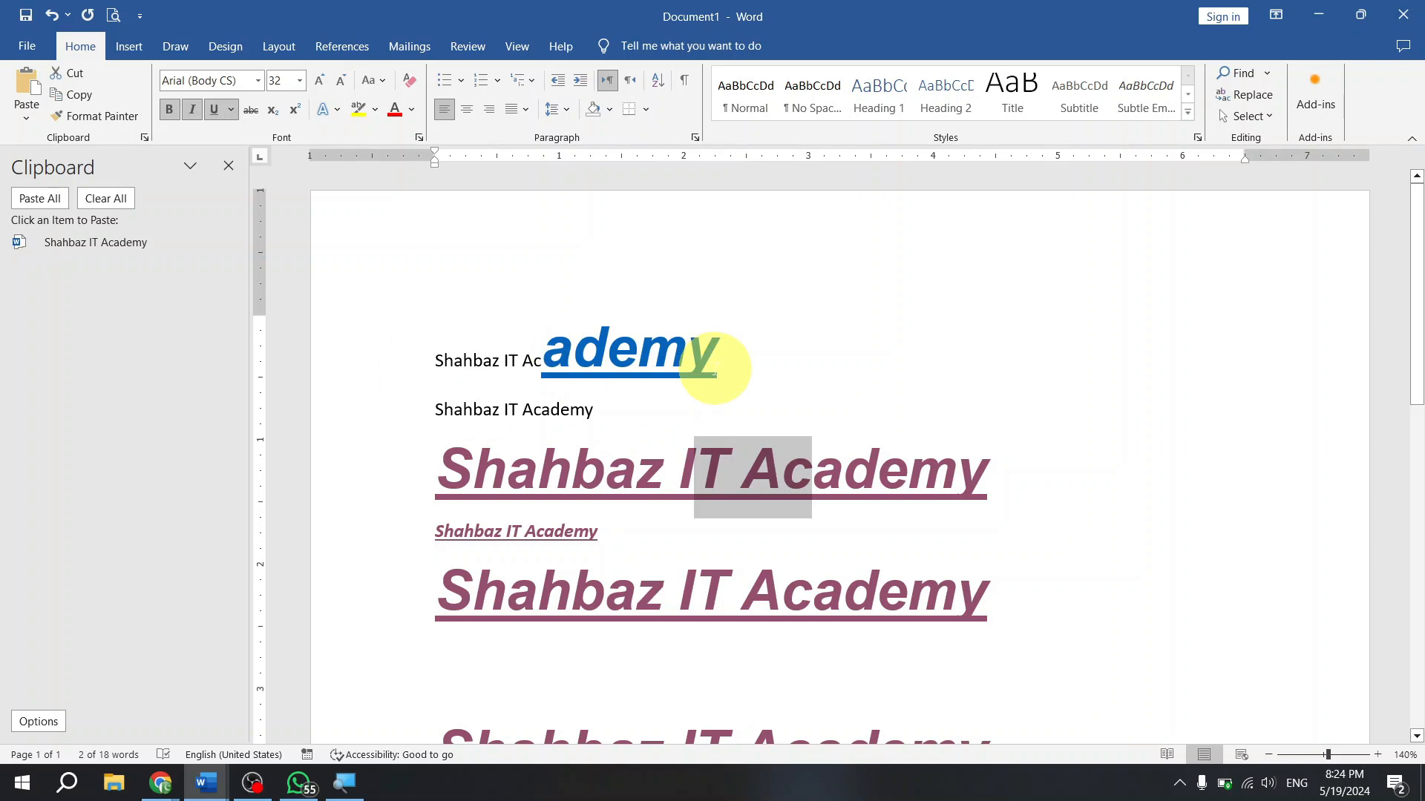
key(ctrl+z)
- With Format Painter kept on, copy the first large purple heading's formatting onto the whole first black line and "Ac" in the second line
drag(509, 423, 902, 427)
triple_click(902, 427)
click(103, 116)
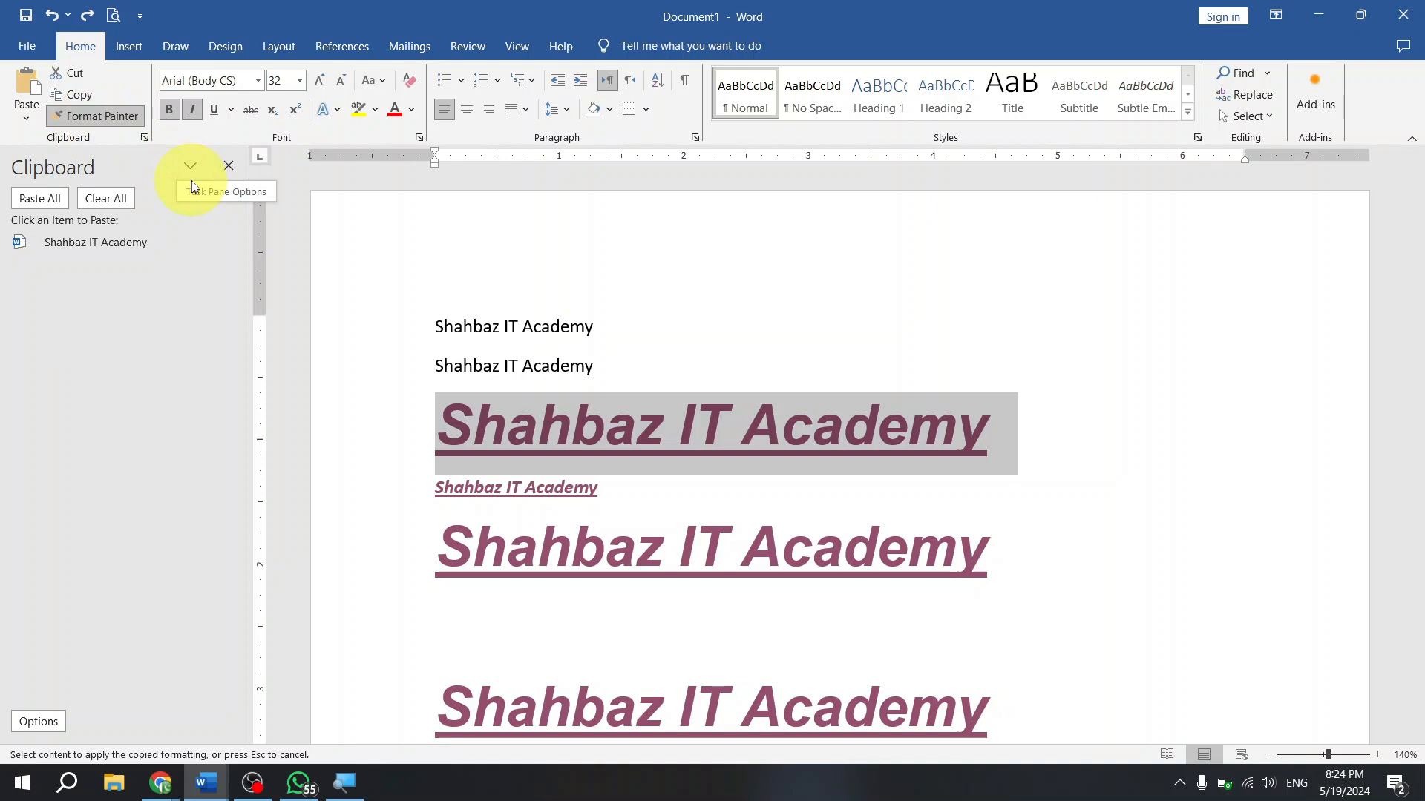
click(375, 336)
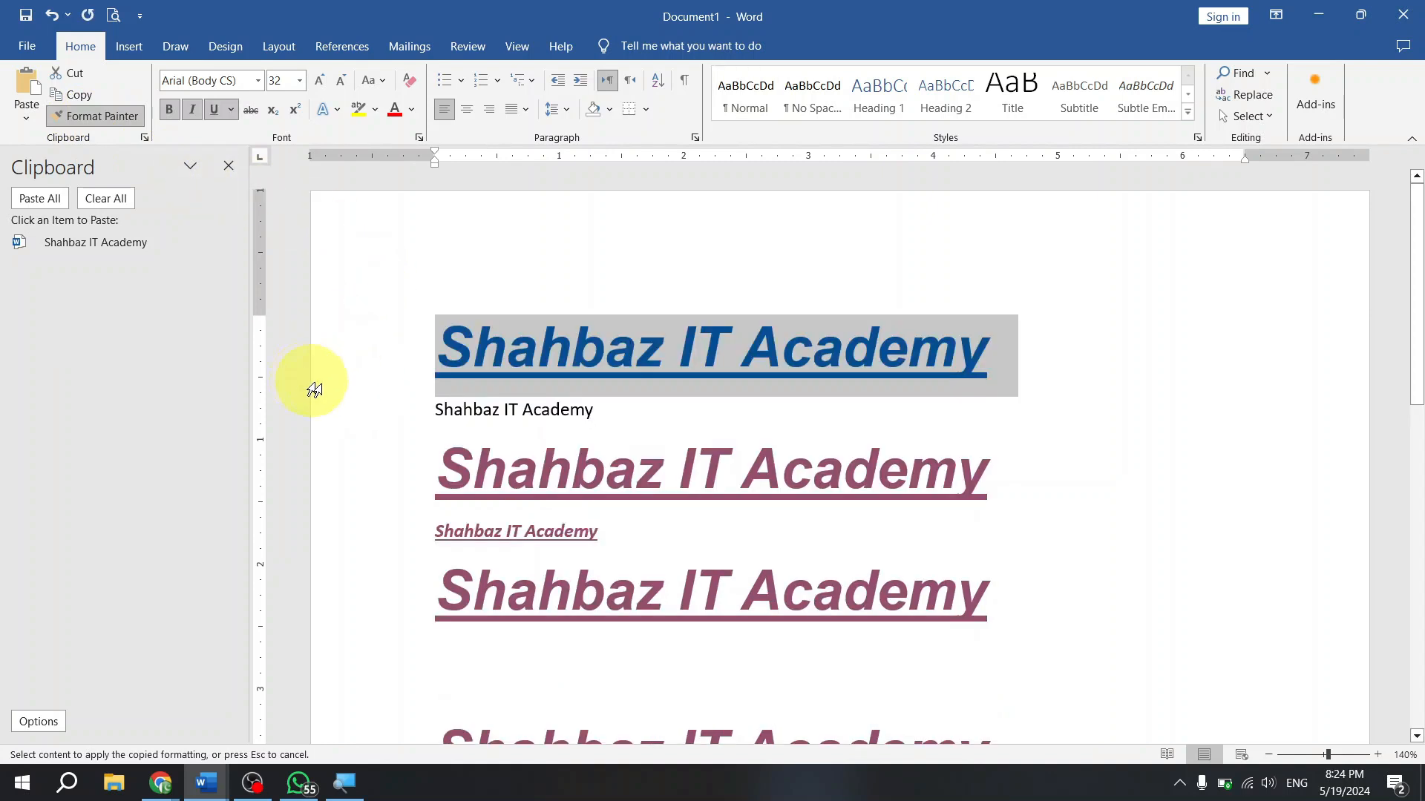
drag(523, 411, 564, 410)
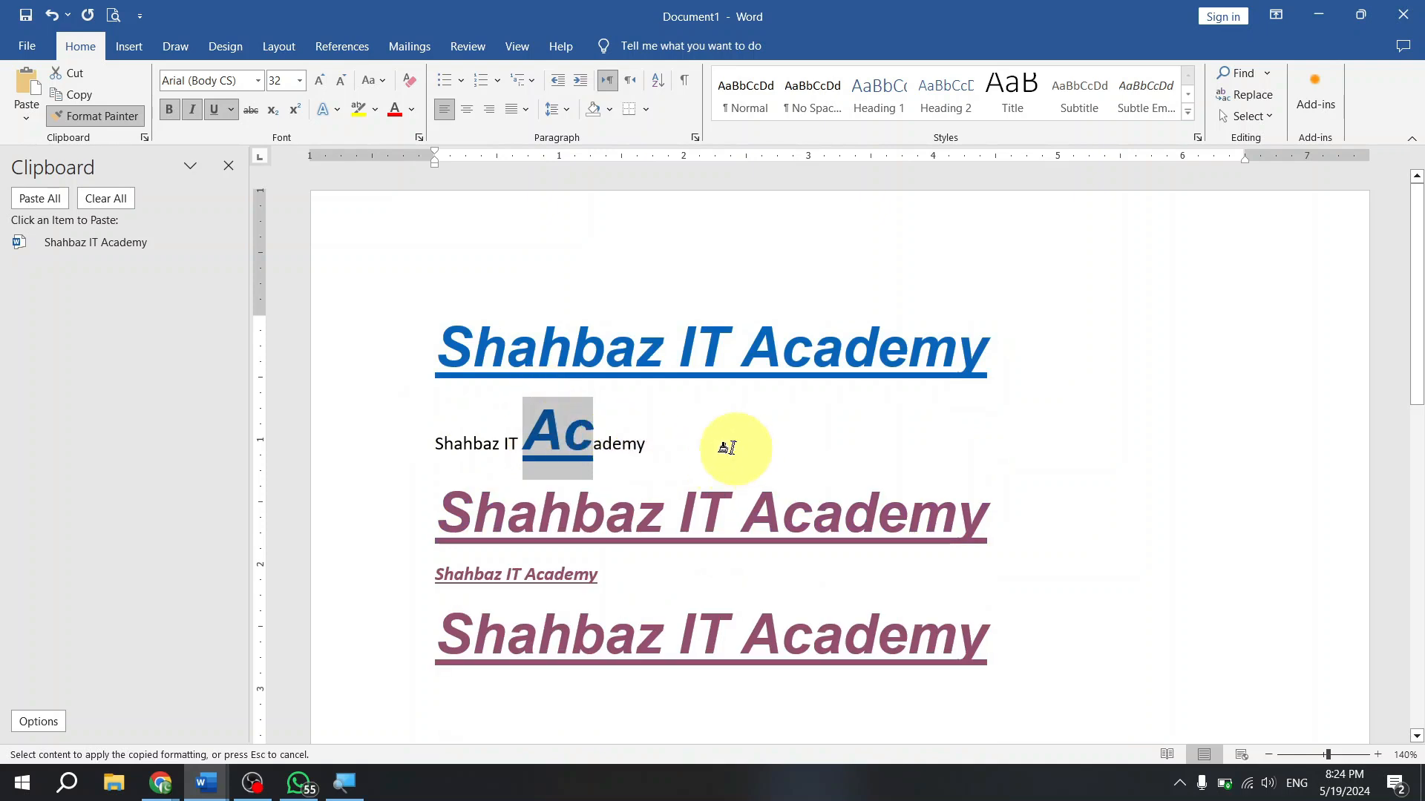
- Apply the copied formatting to "cade" in the small purple line, "ah" and "z" in the second line, and the whole small purple line
scroll(720, 453, down, 2)
drag(542, 373, 576, 379)
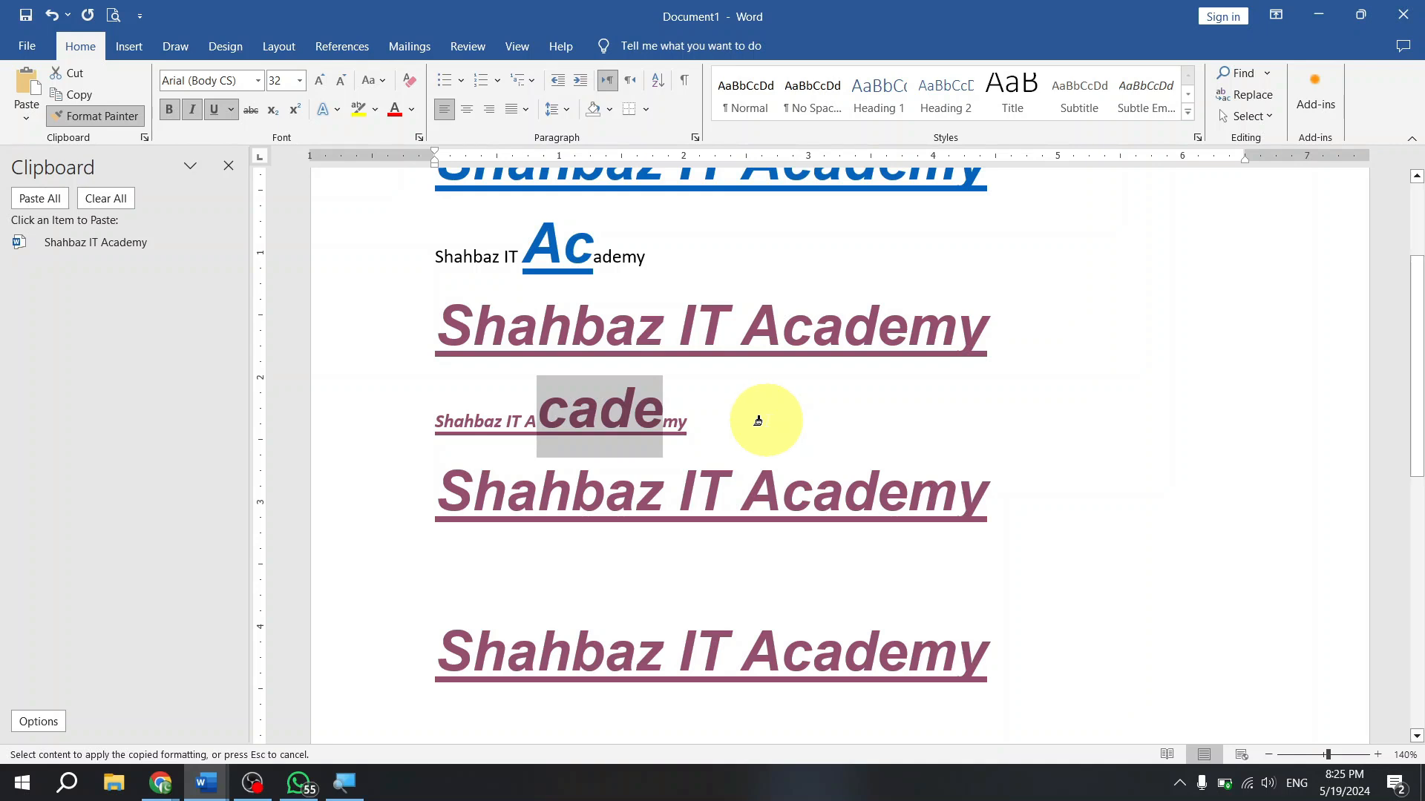
drag(452, 257, 555, 257)
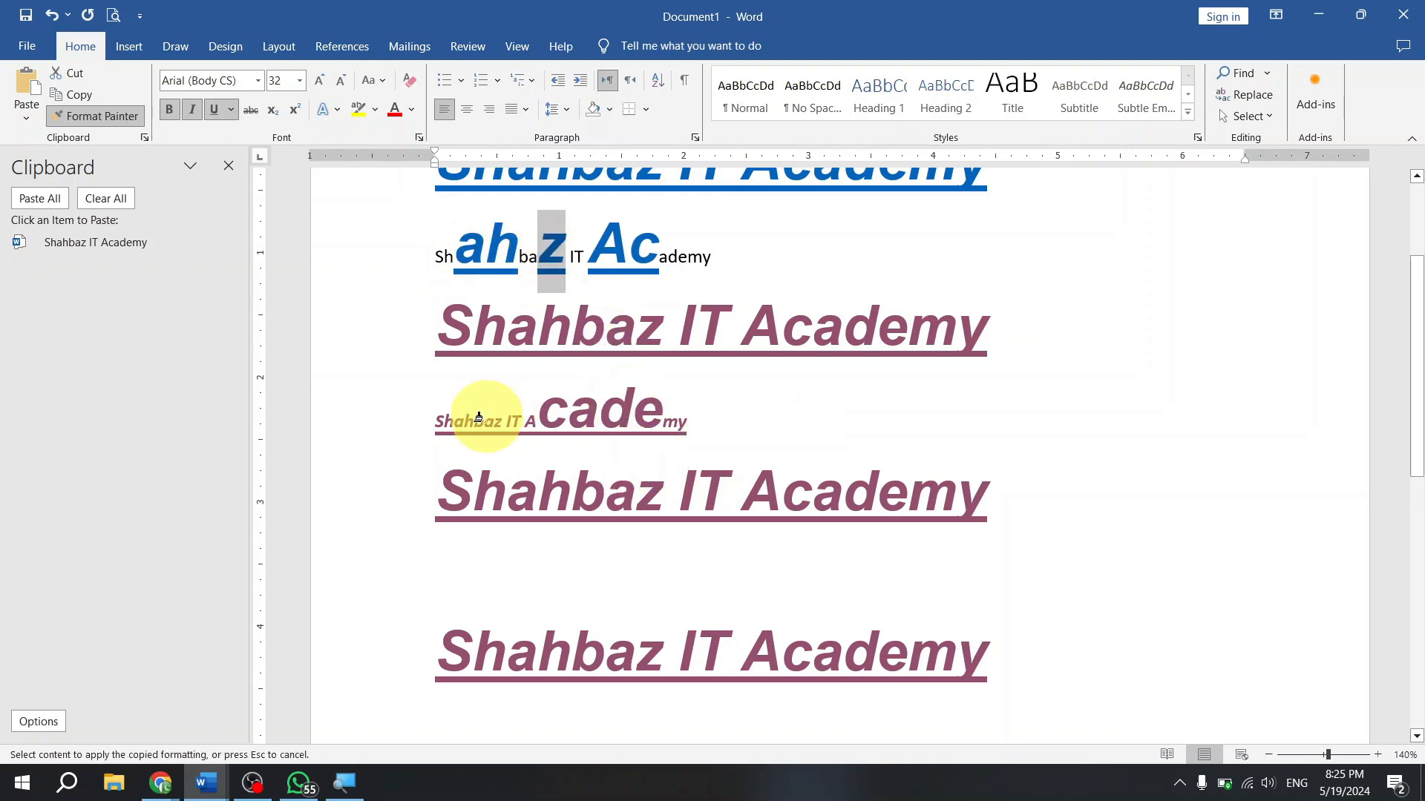
click(349, 414)
- Apply the copied formatting to "m" in the second line, turn Format Painter off and clear the selection
scroll(636, 499, down, 3)
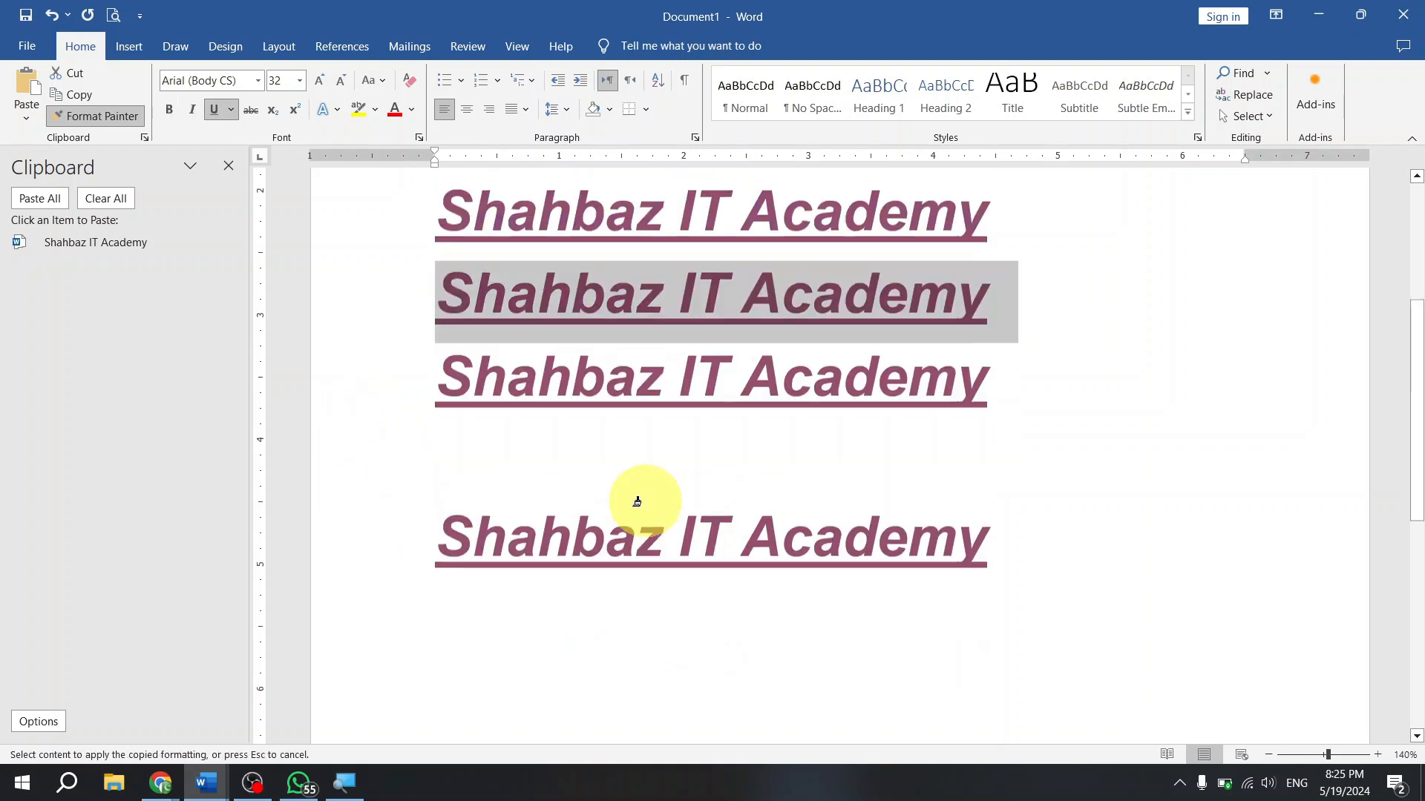
scroll(641, 495, up, 3)
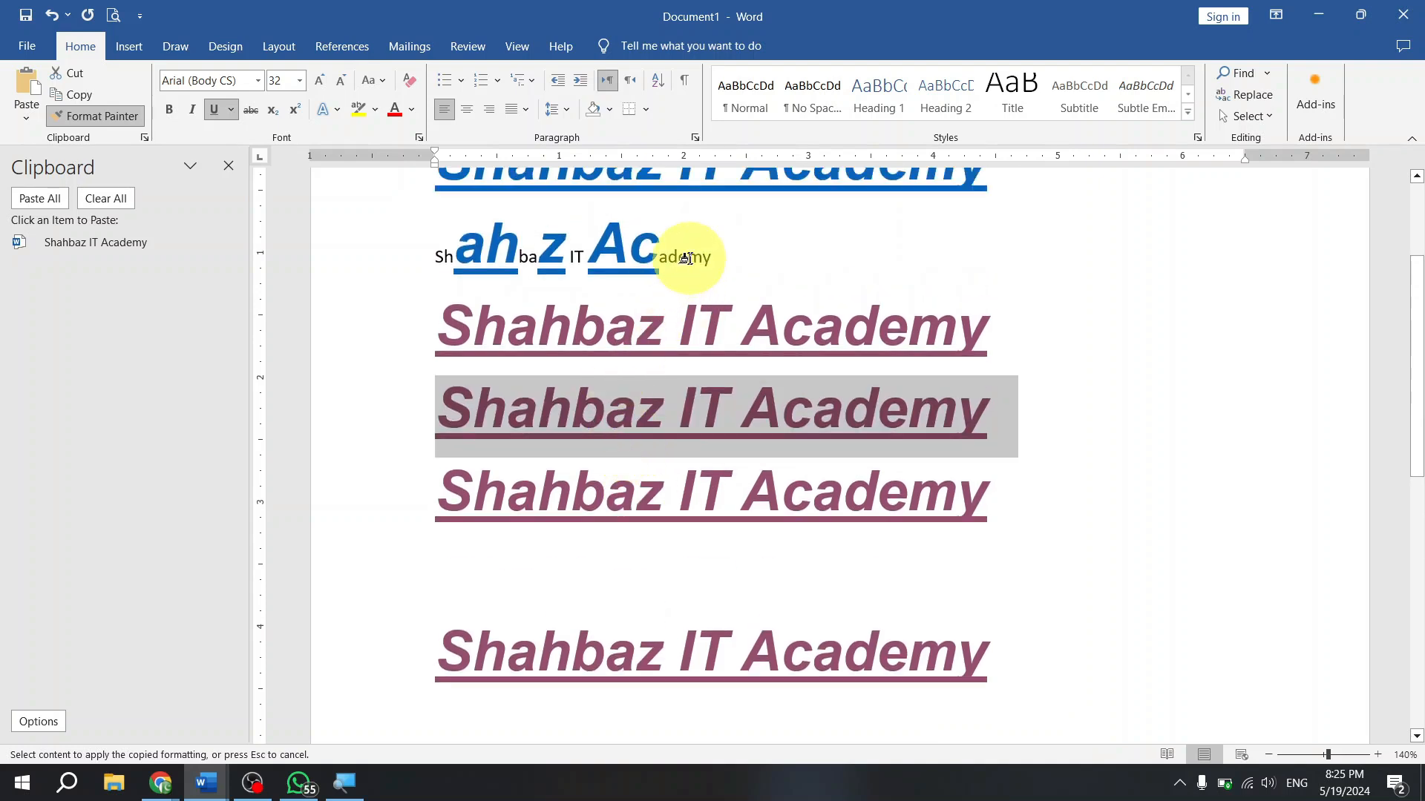
drag(687, 258, 734, 258)
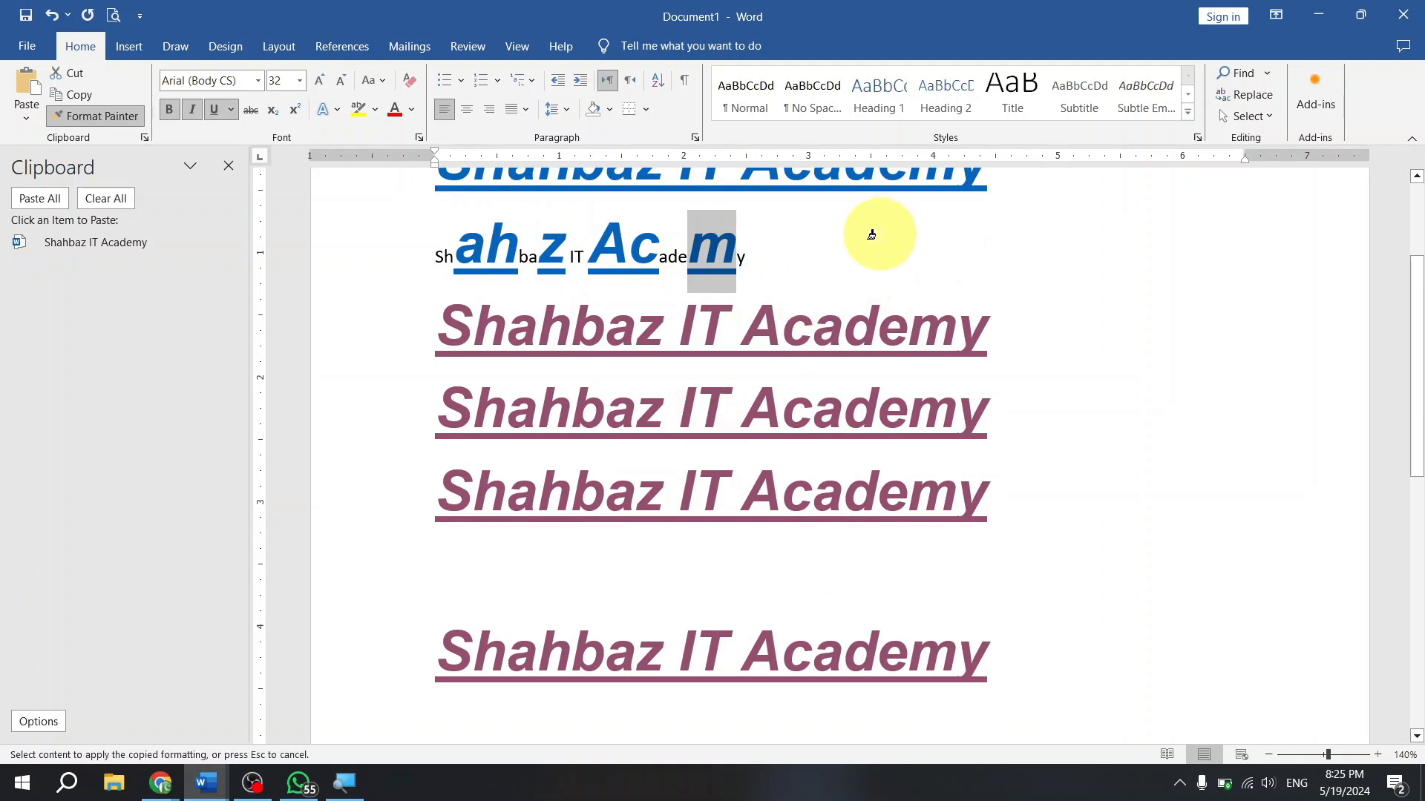
key(Escape)
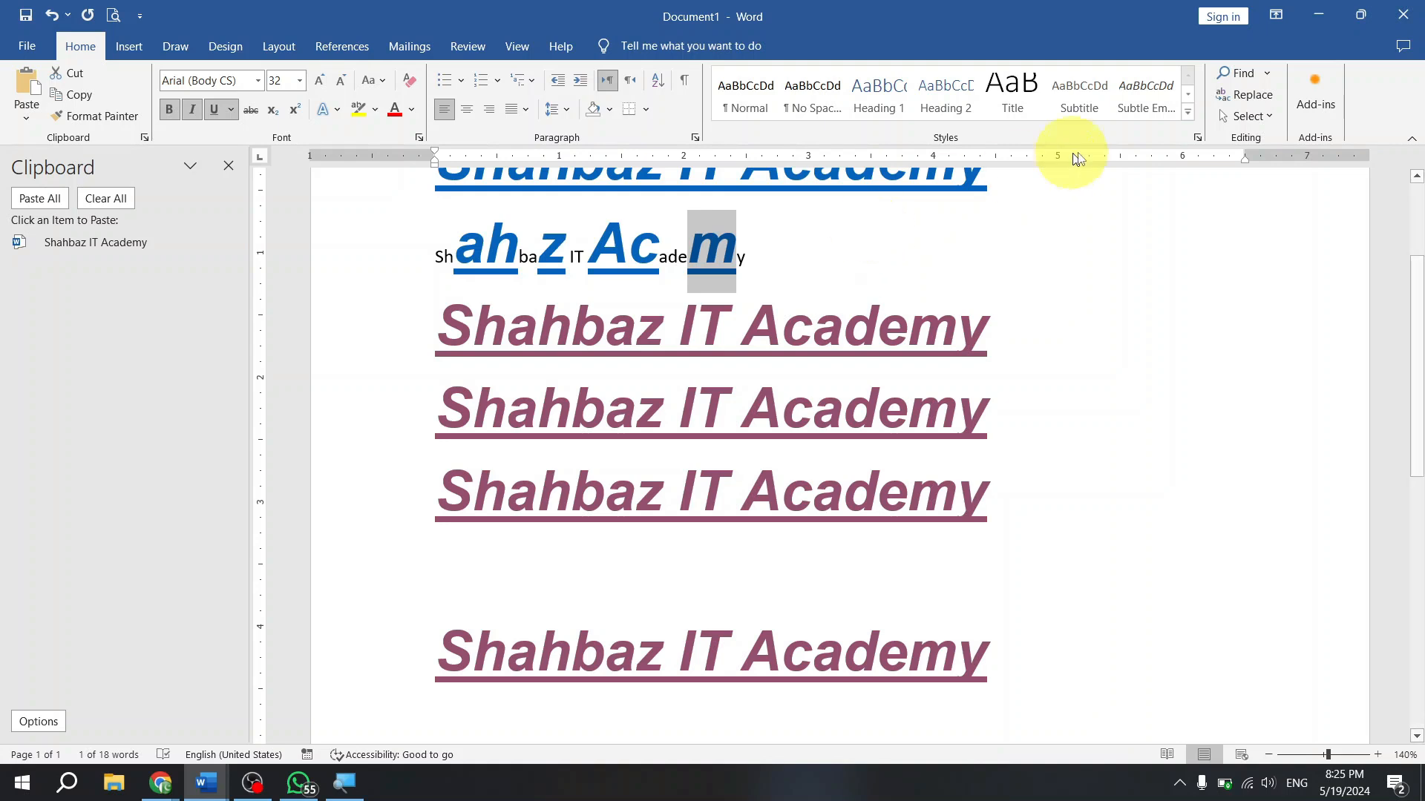
click(1069, 285)
scroll(987, 286, up, 3)
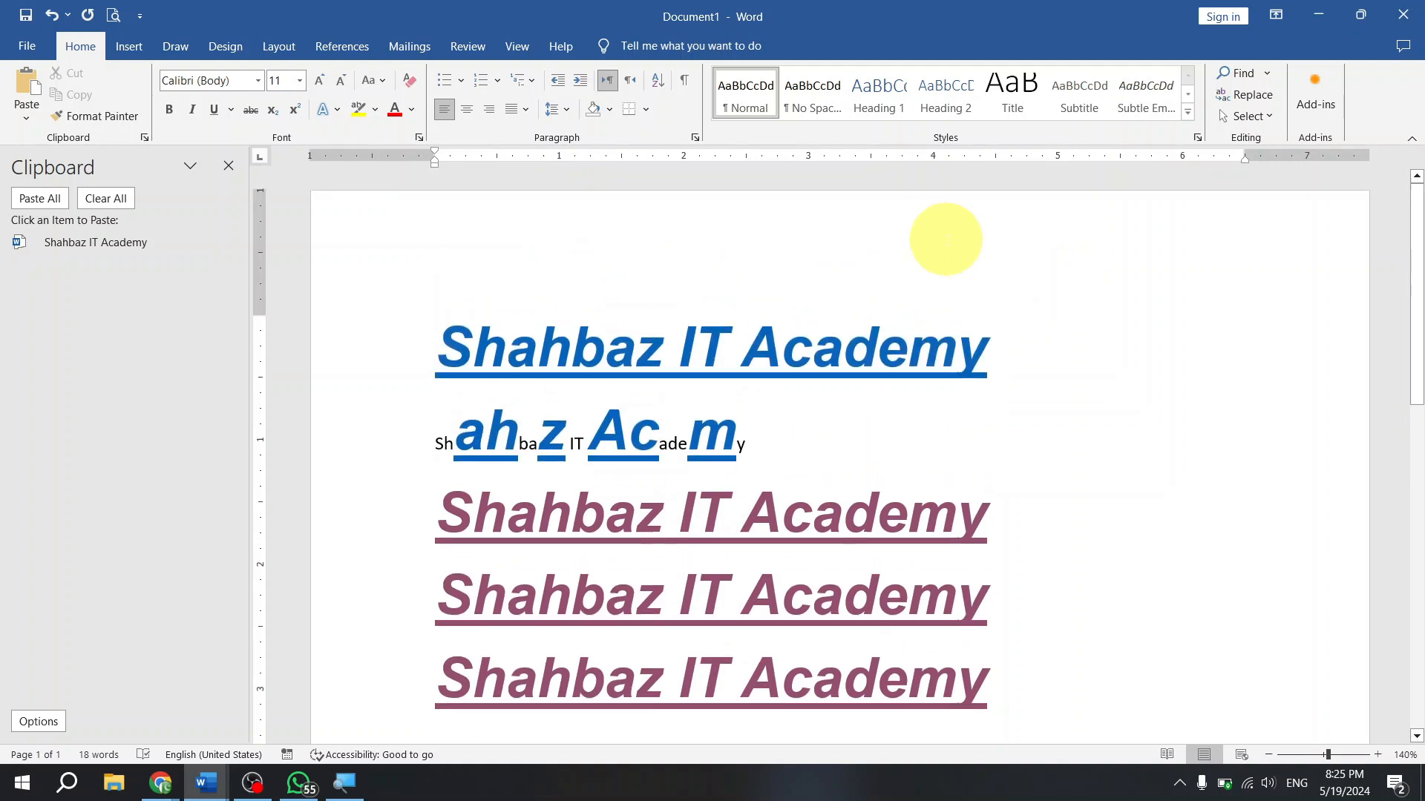
- Switch to Test Doc.docx and examine the full gallery of text styles without applying one
key(ctrl+w)
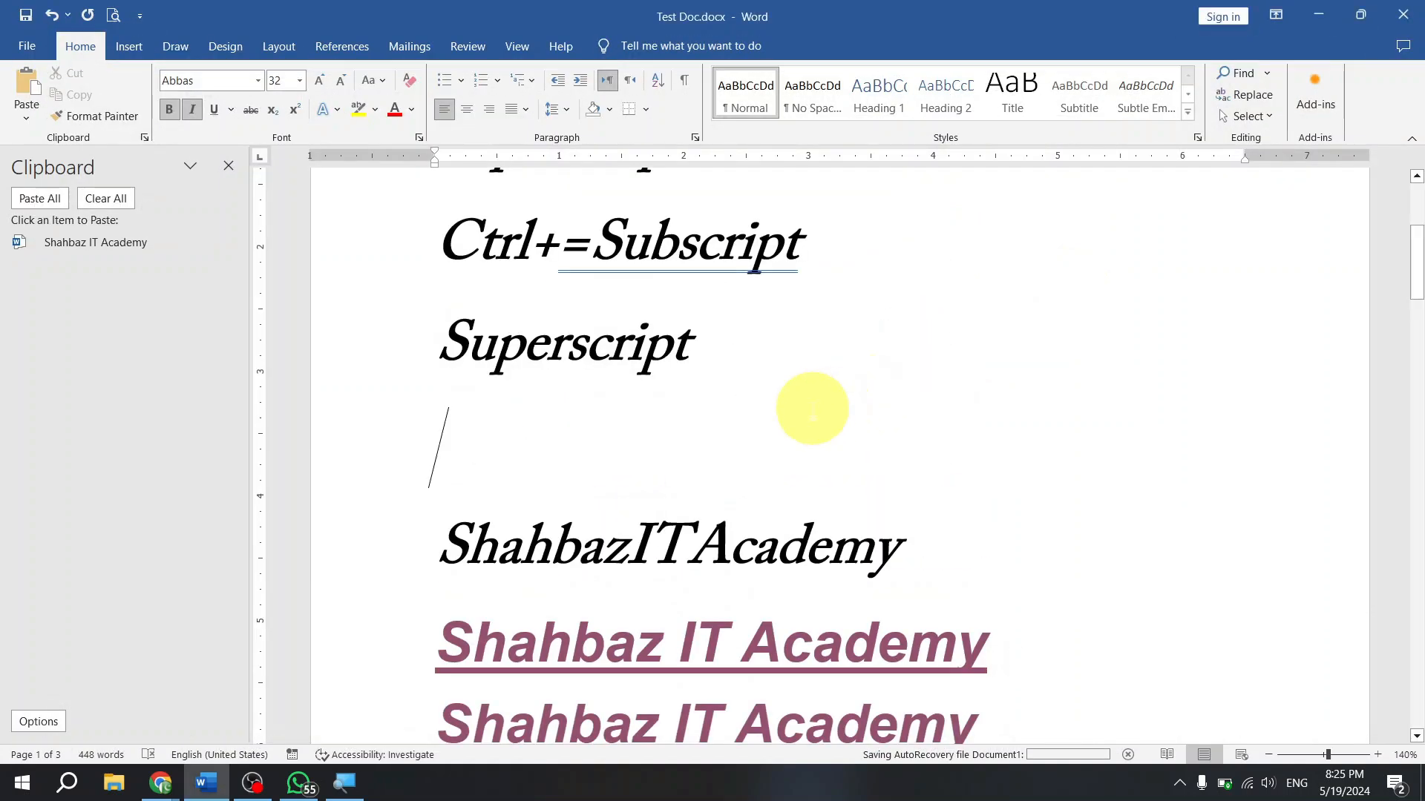
scroll(891, 371, up, 5)
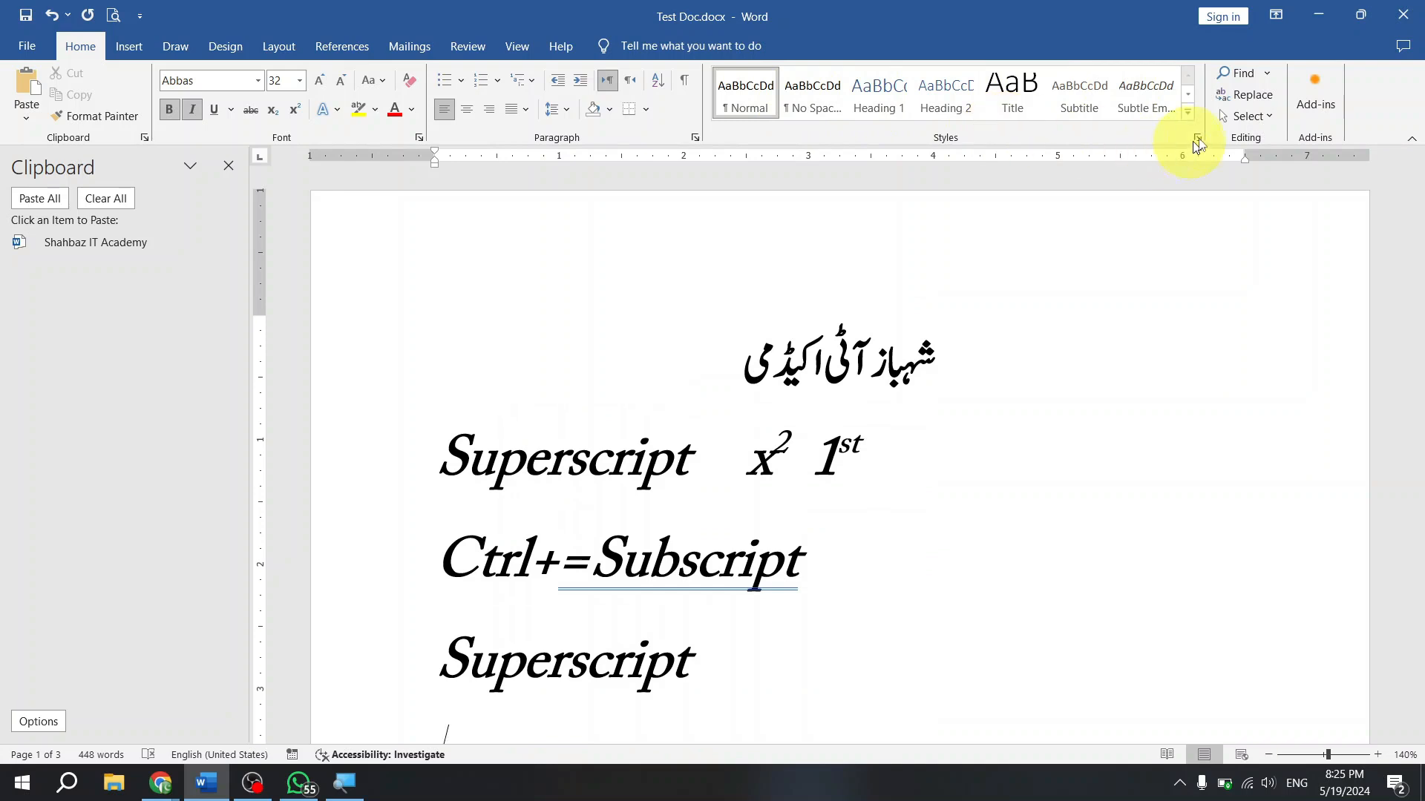
click(1188, 113)
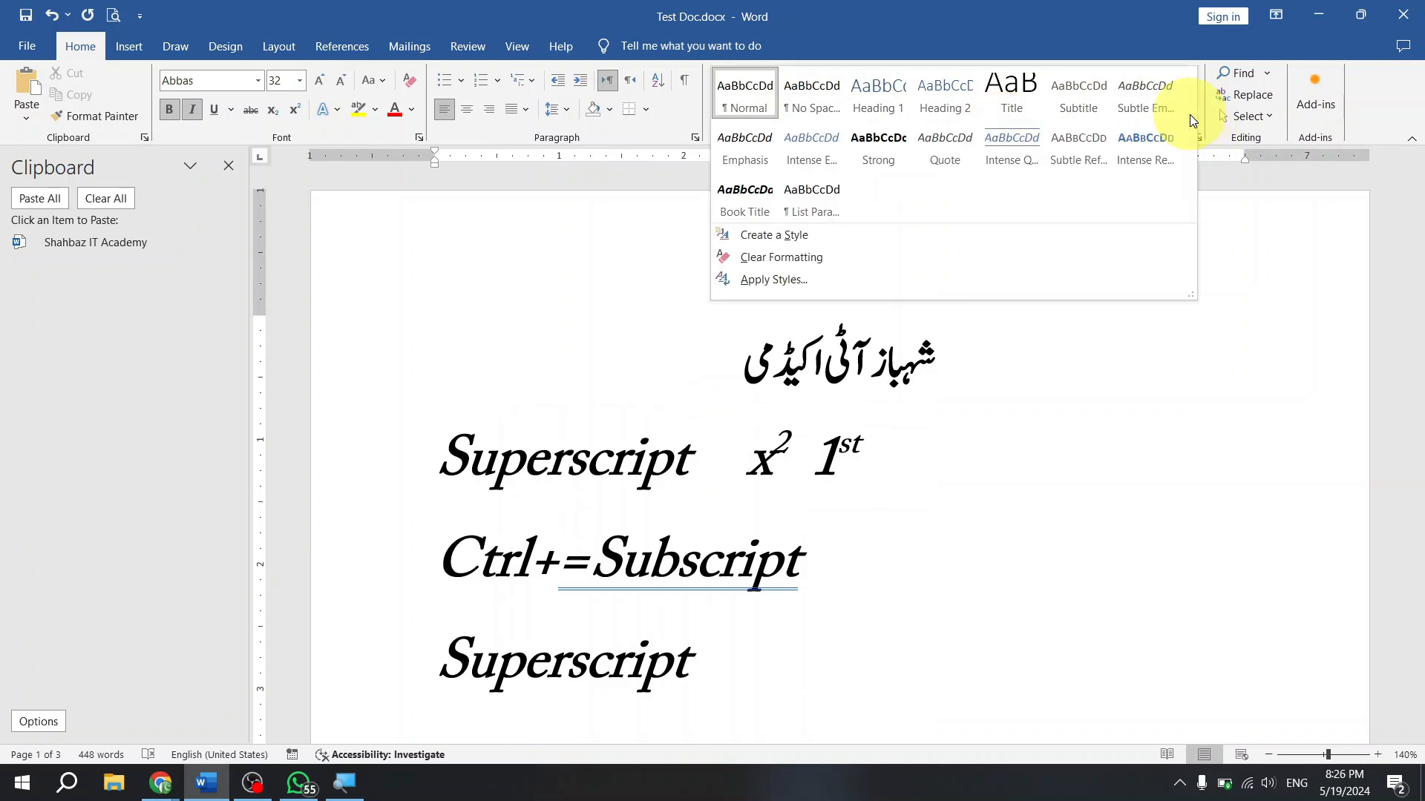
click(1232, 278)
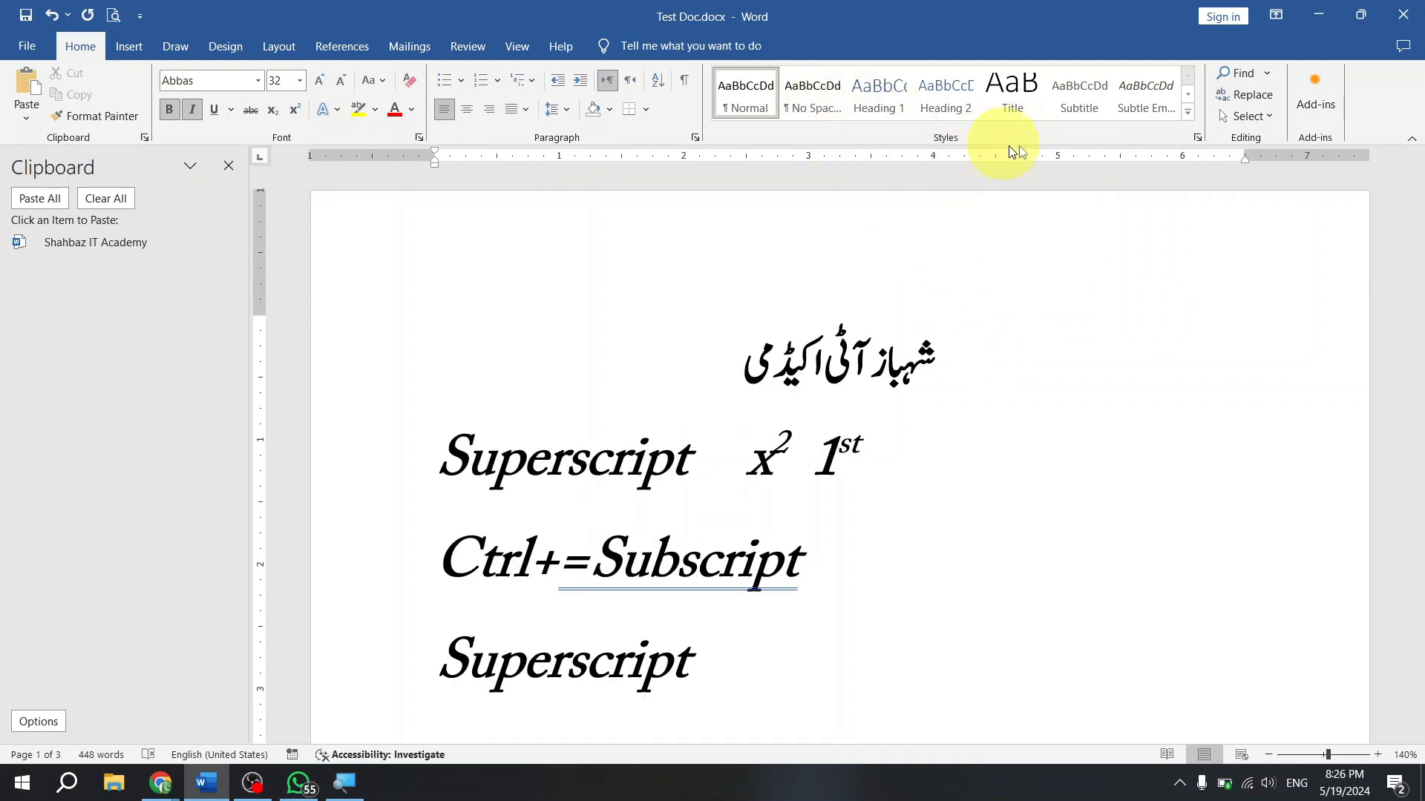
click(1186, 112)
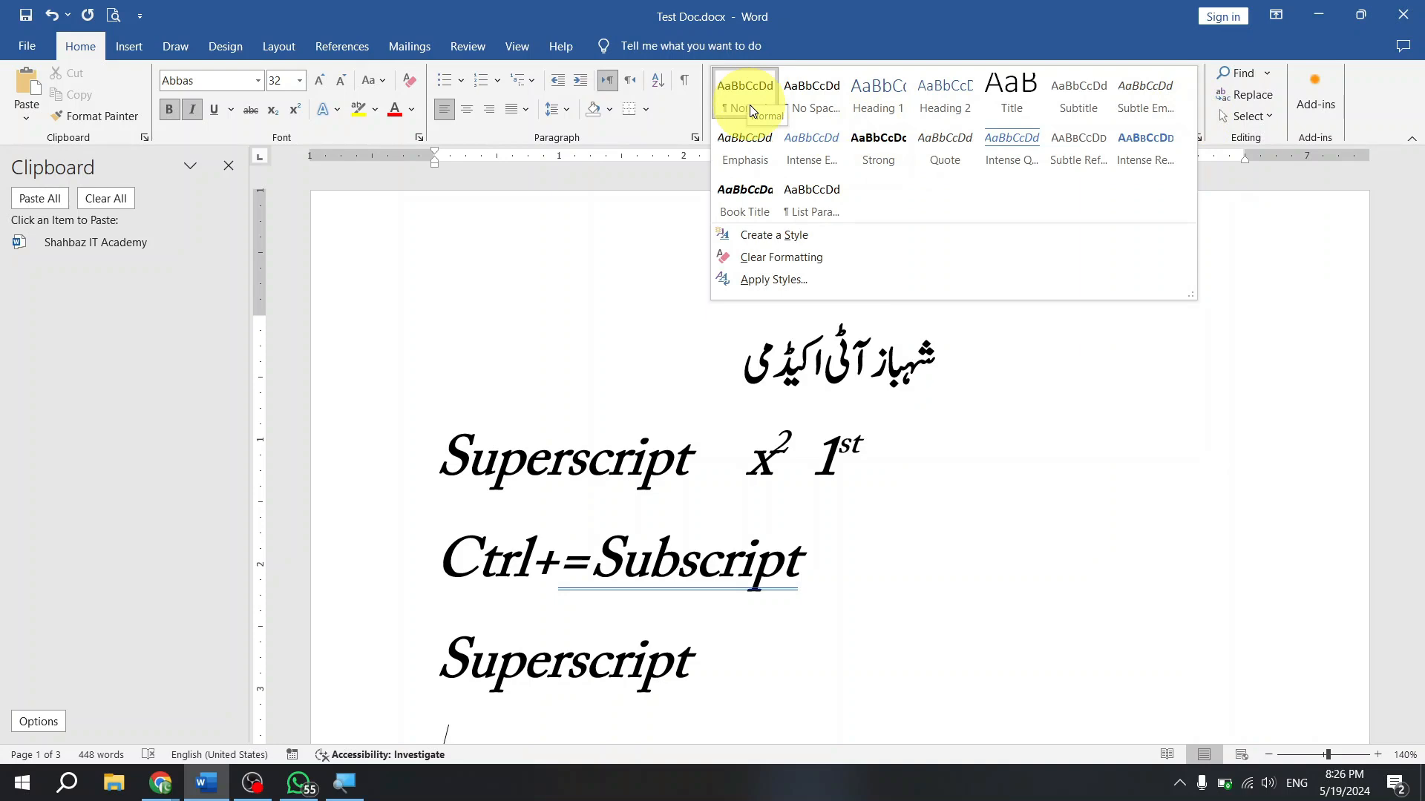
click(589, 401)
- Apply the No Spacing style to the three consecutive Superscript and Subscript lines, and replace it with the Title style
scroll(461, 330, down, 3)
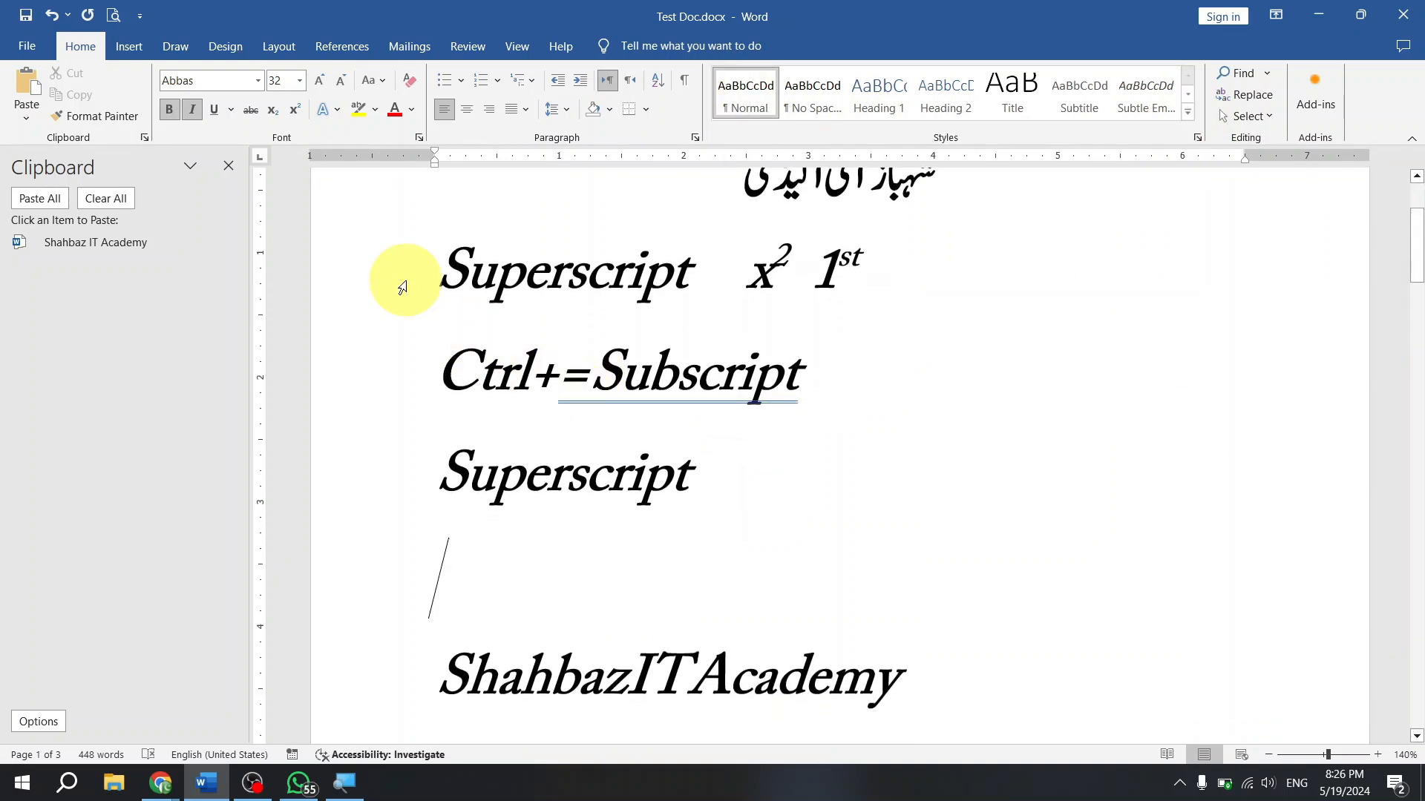
drag(398, 283, 440, 472)
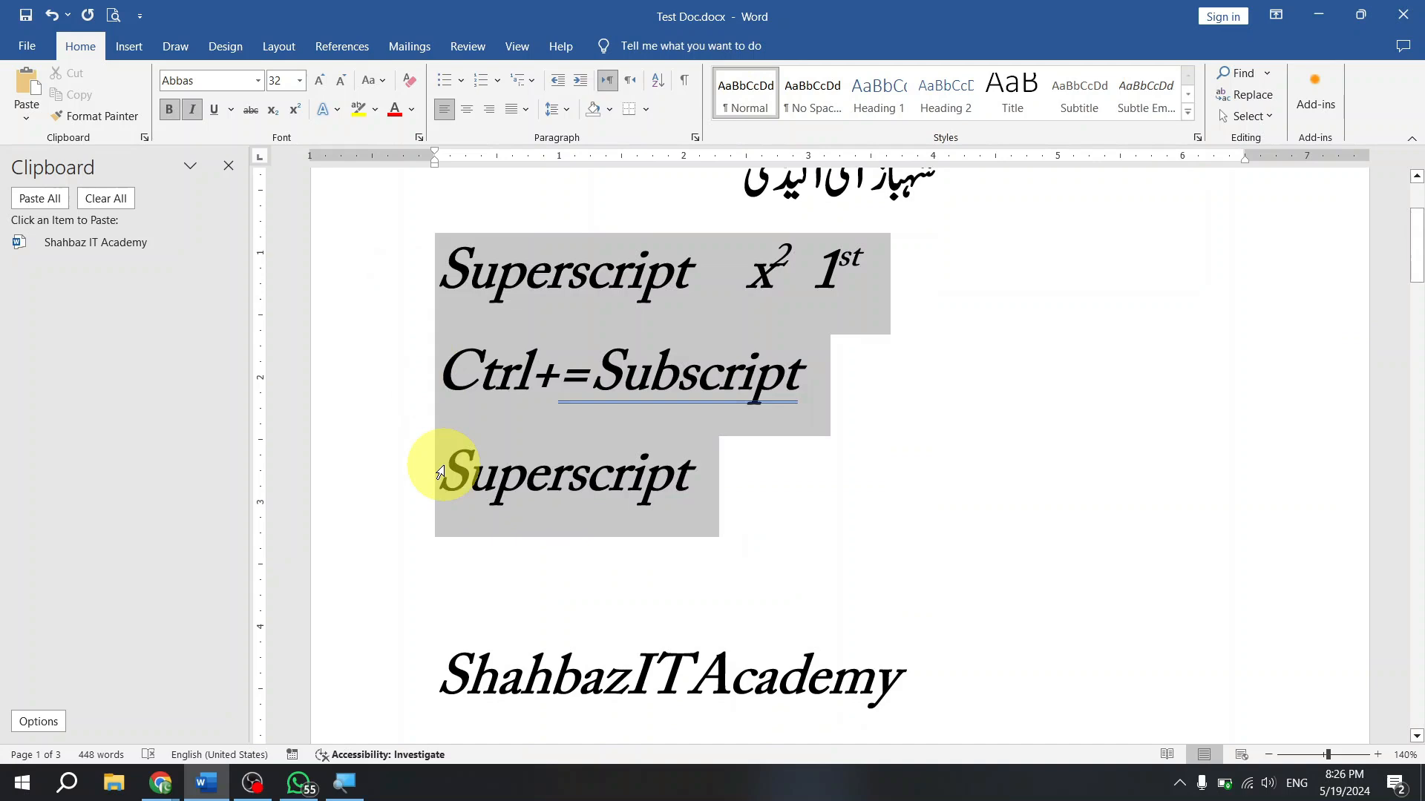
click(813, 108)
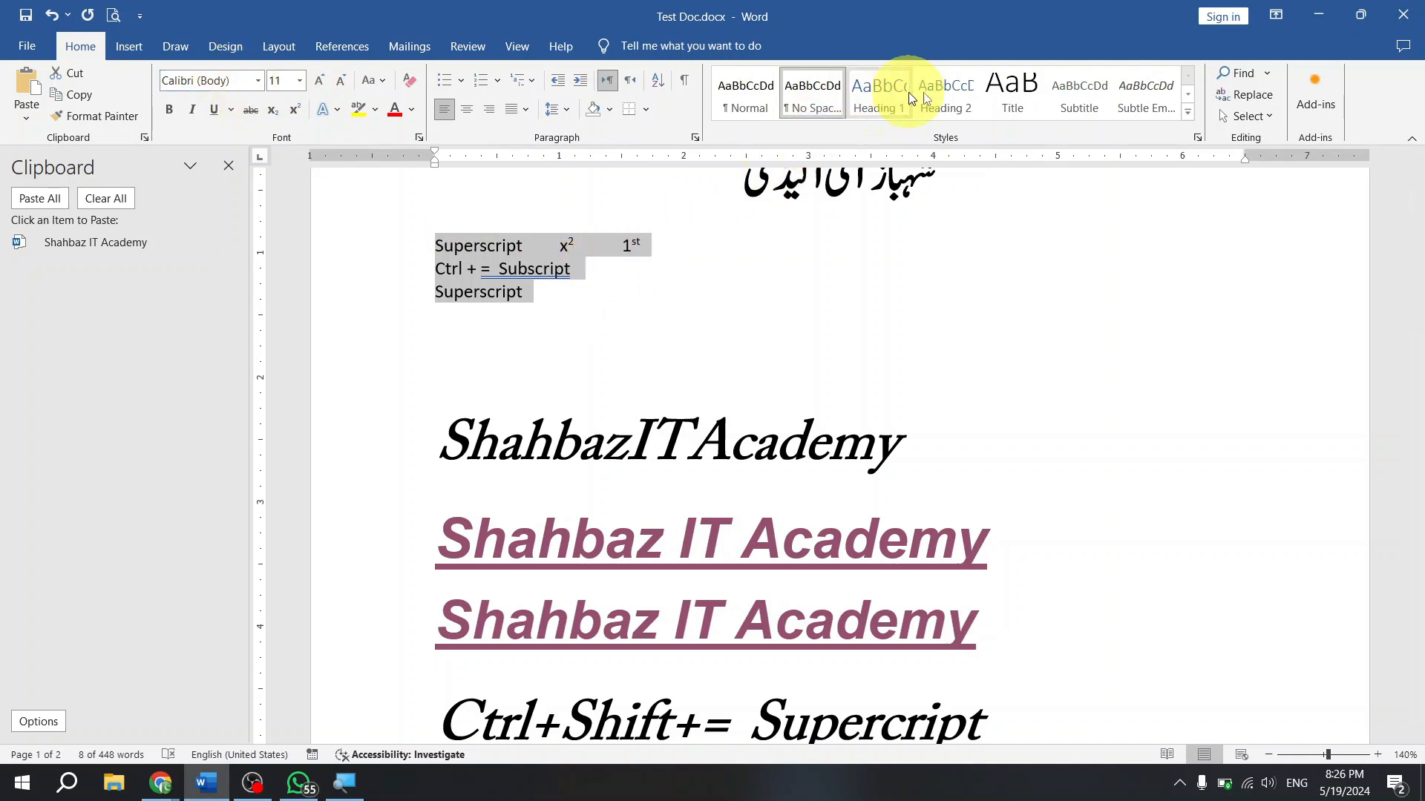
click(1011, 90)
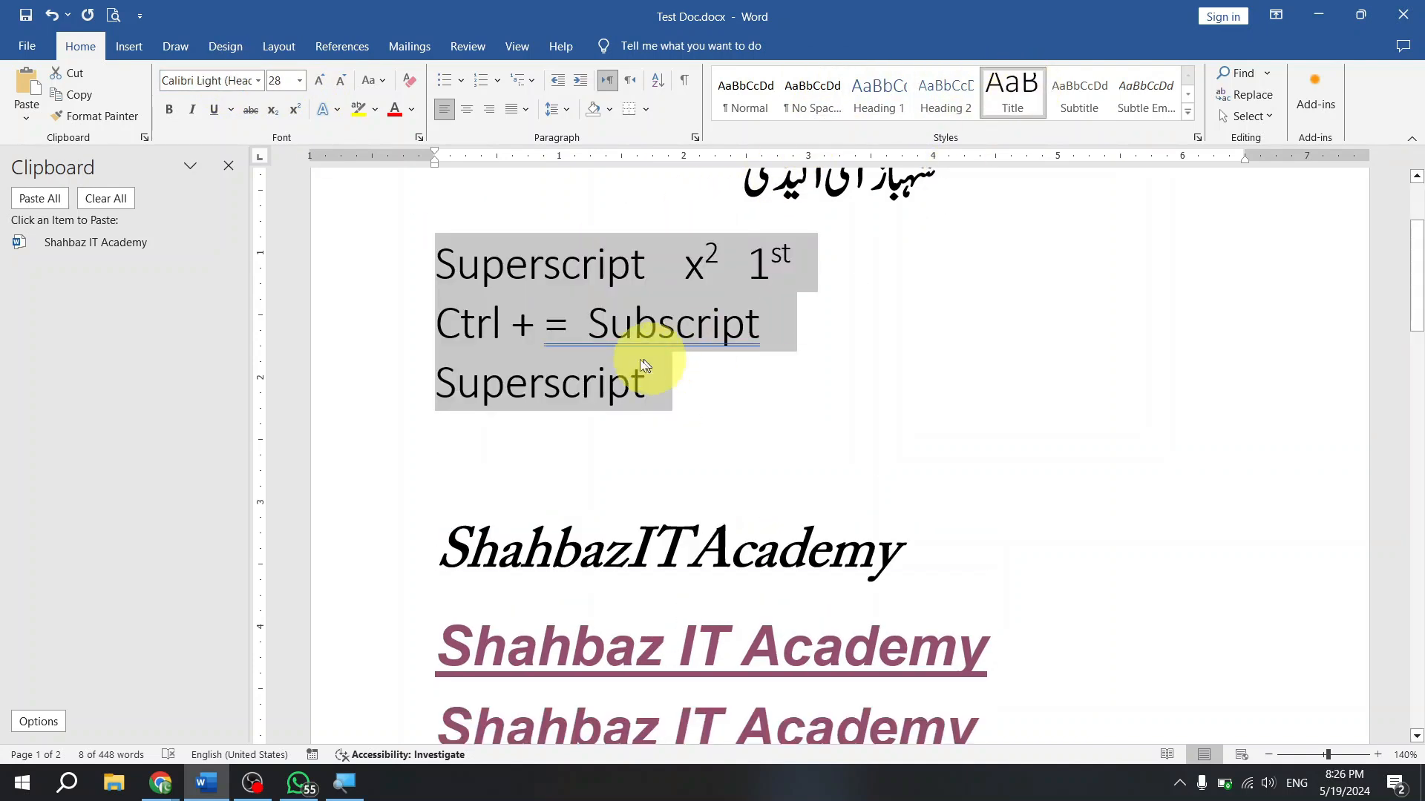
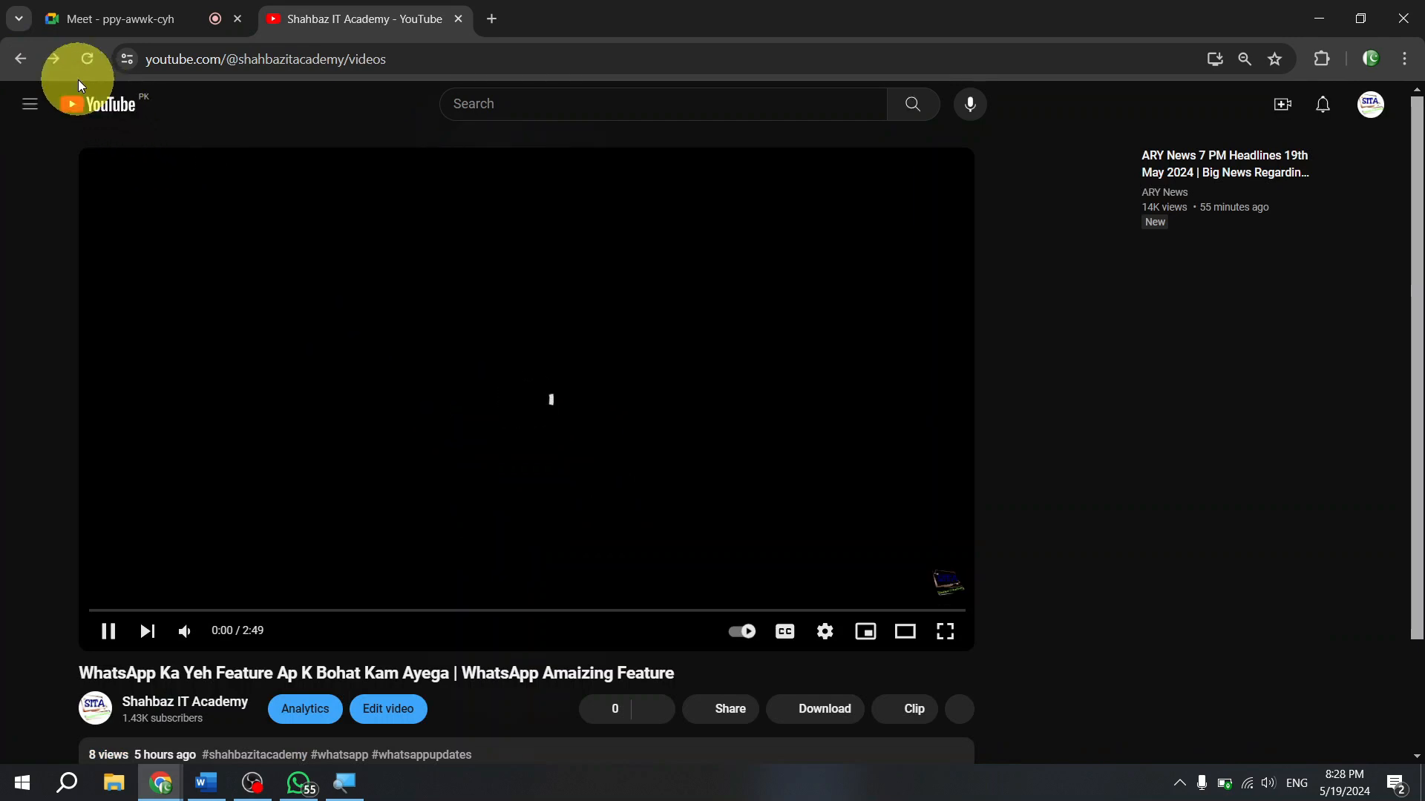
- Return to the Shahbaz IT Academy channel page on YouTube and look through its uploaded videos
click(18, 62)
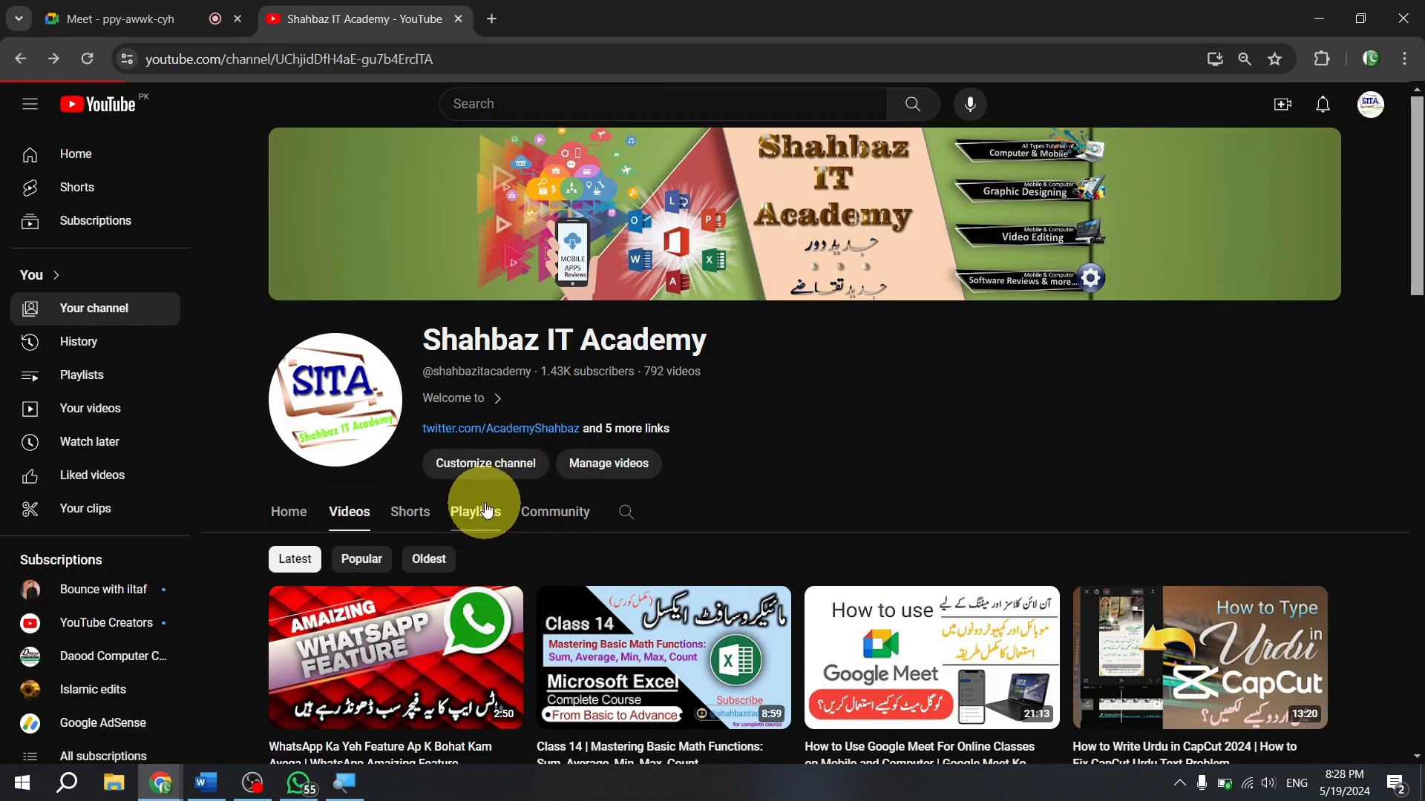
scroll(903, 477, down, 7)
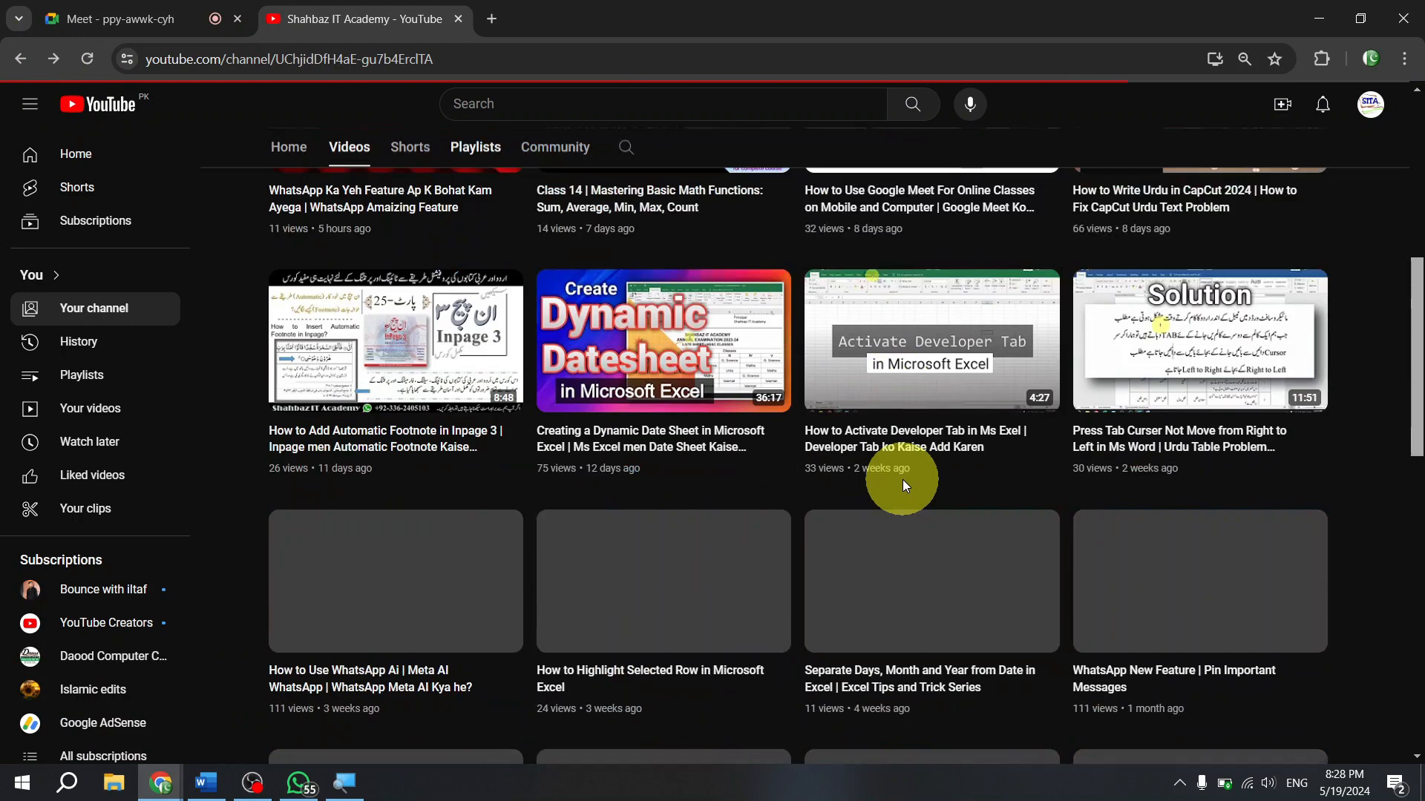
scroll(902, 480, down, 3)
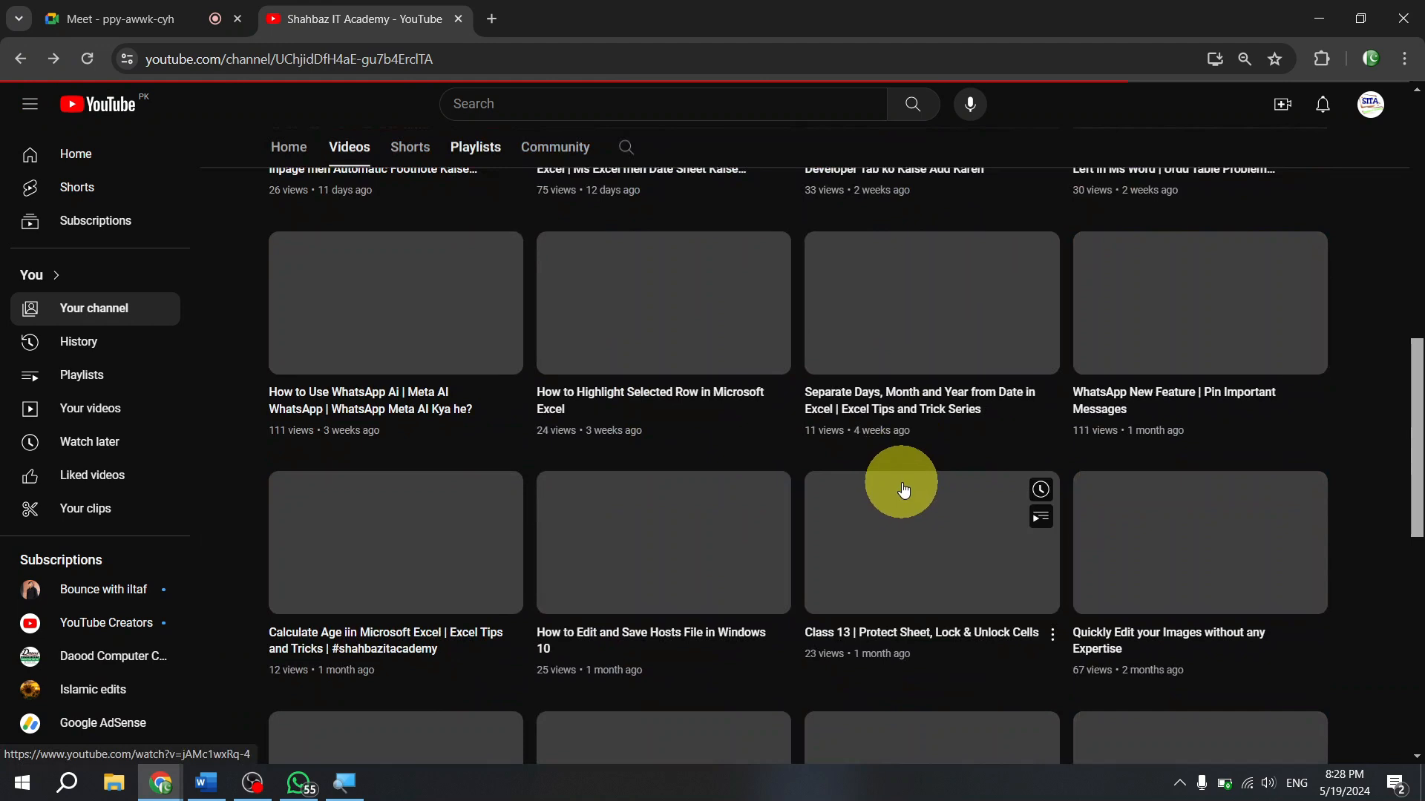
scroll(652, 381, up, 10)
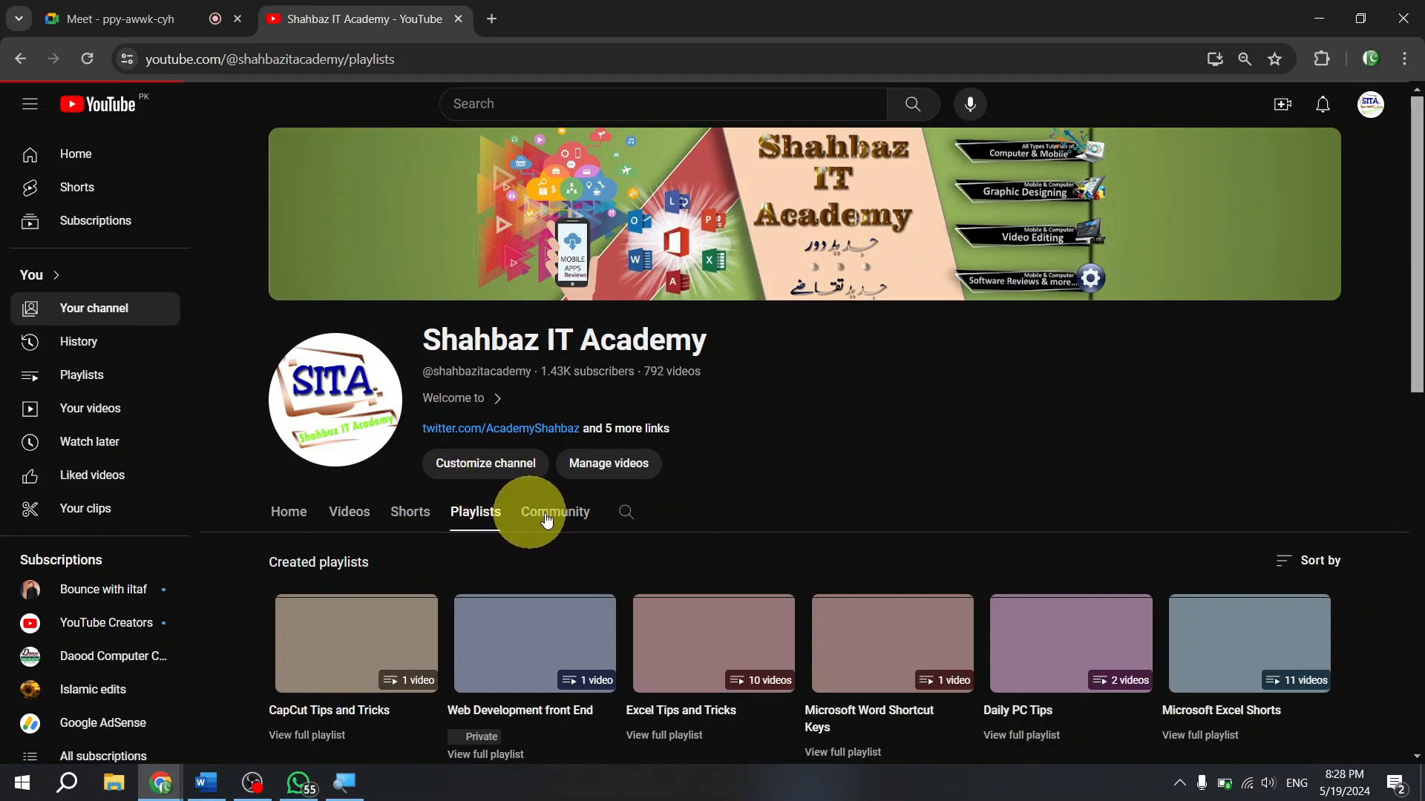
- Find the Microsoft Word 2016 Complete Training playlist among the channel's playlists, open it and look through its lessons
scroll(1187, 477, down, 4)
scroll(1076, 469, up, 4)
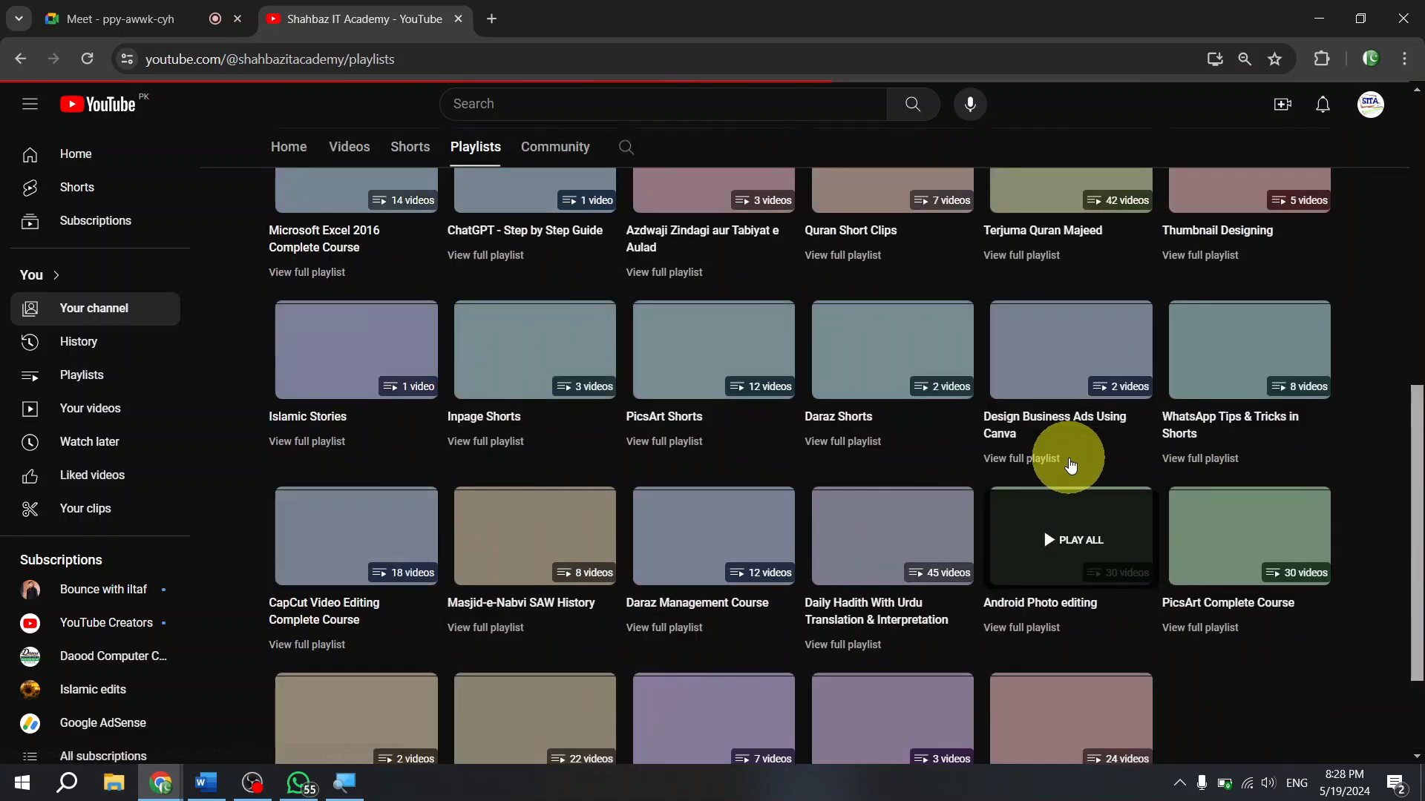
scroll(1147, 481, down, 4)
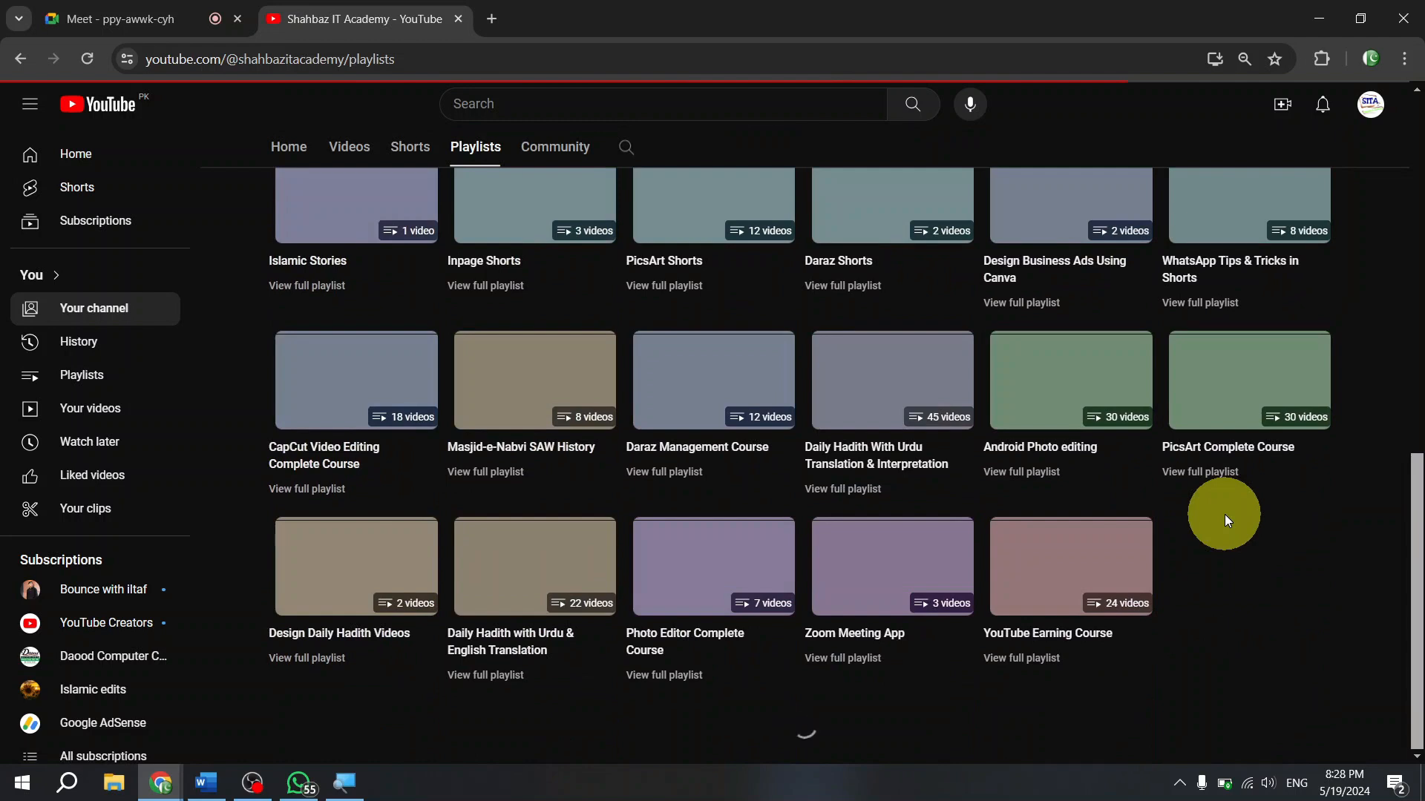
scroll(1210, 545, down, 9)
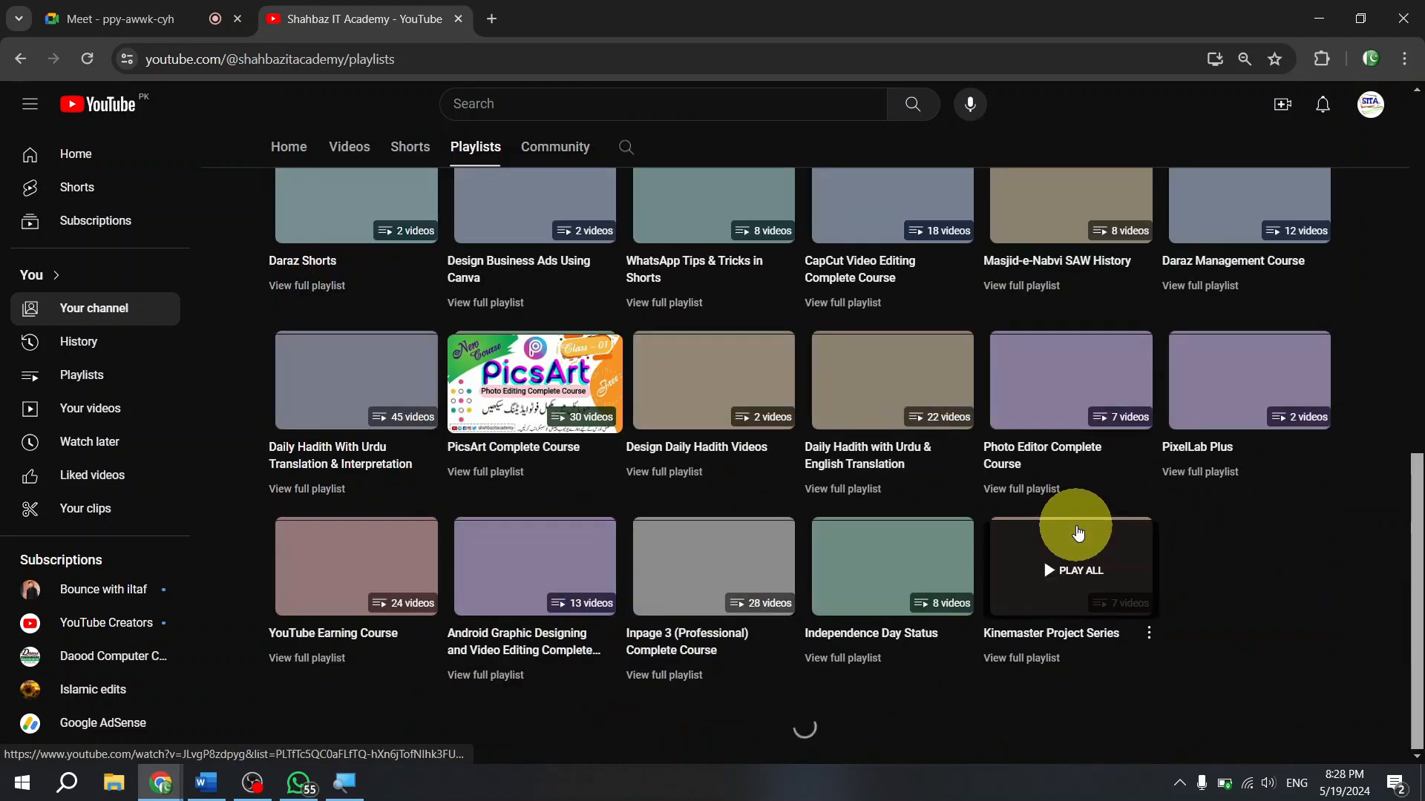
scroll(1062, 570, down, 4)
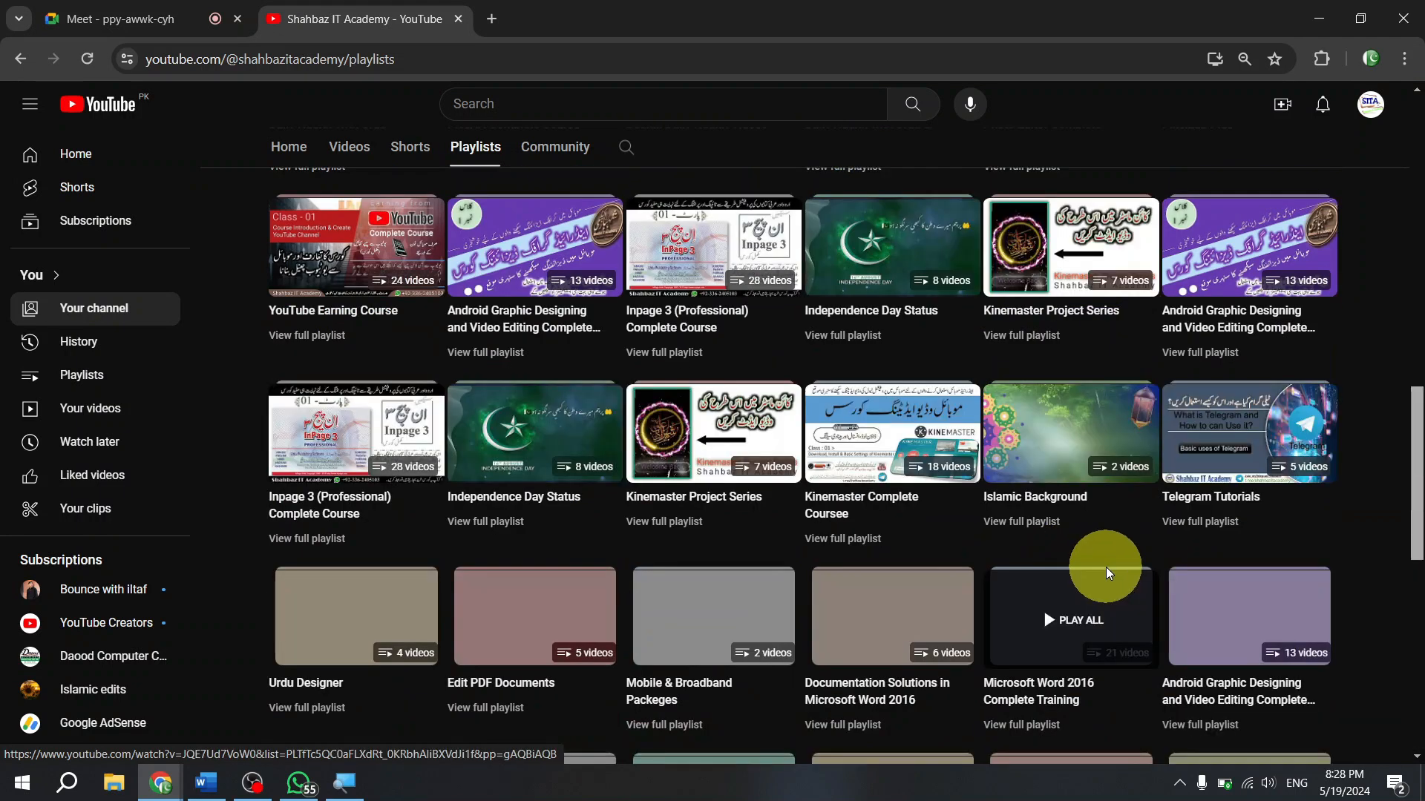
scroll(1110, 550, down, 3)
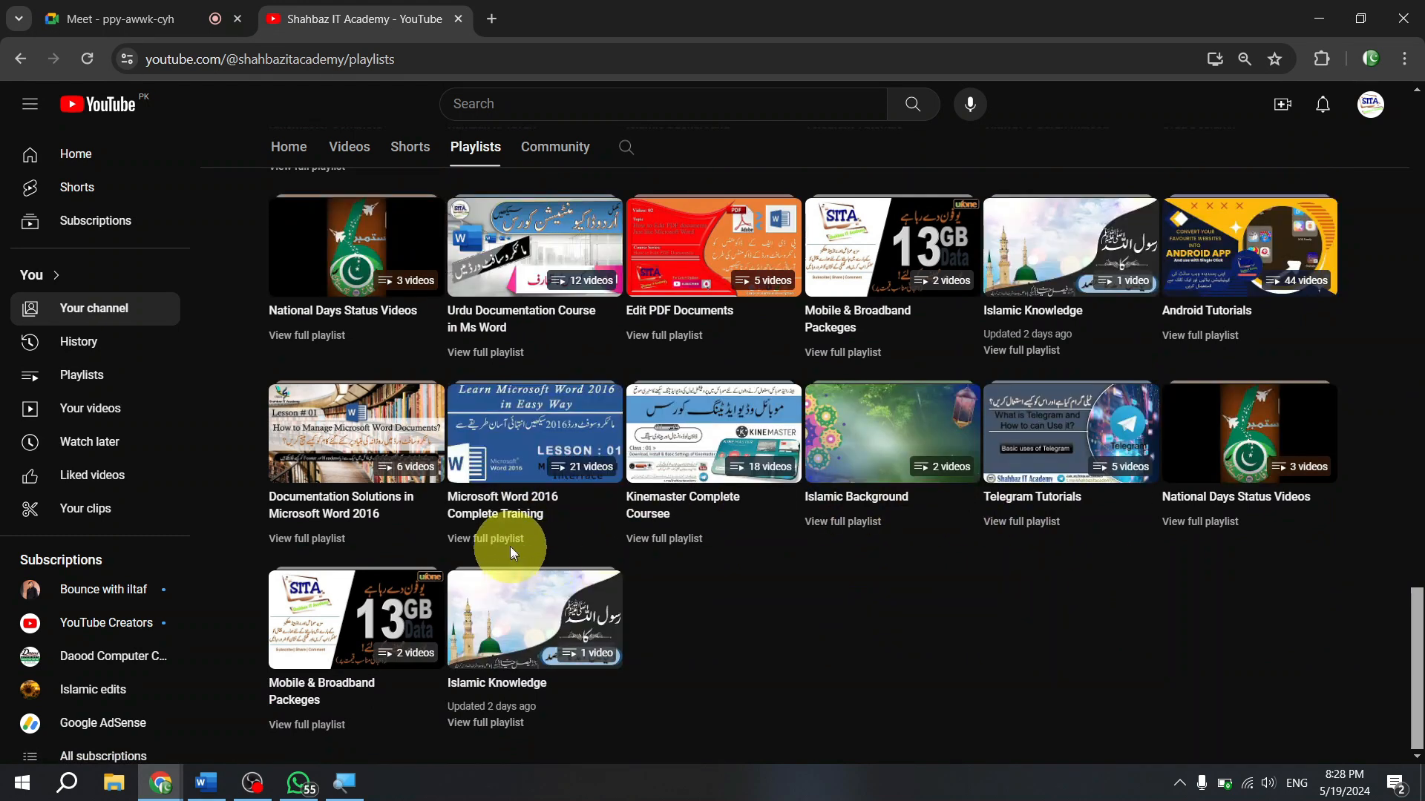
click(476, 541)
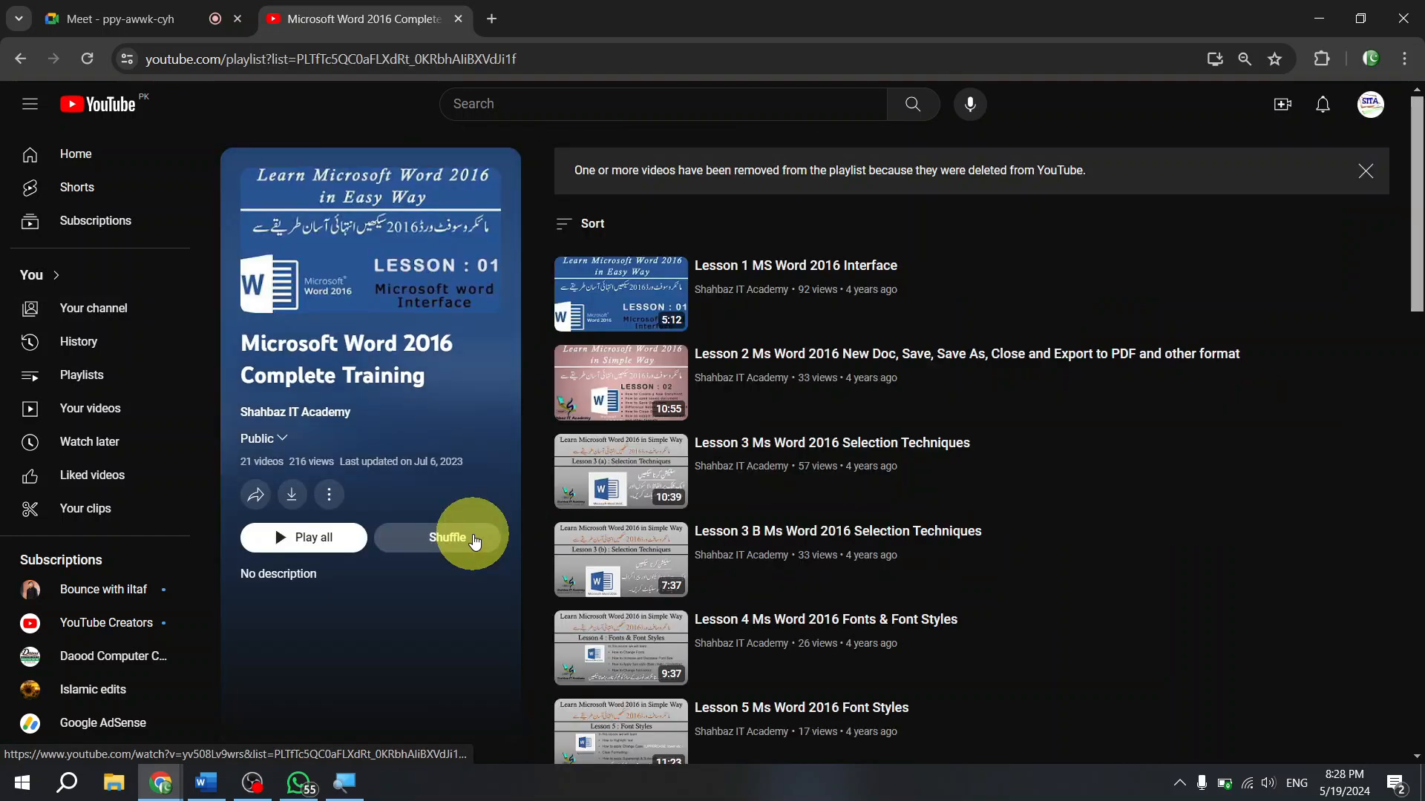
scroll(801, 484, down, 3)
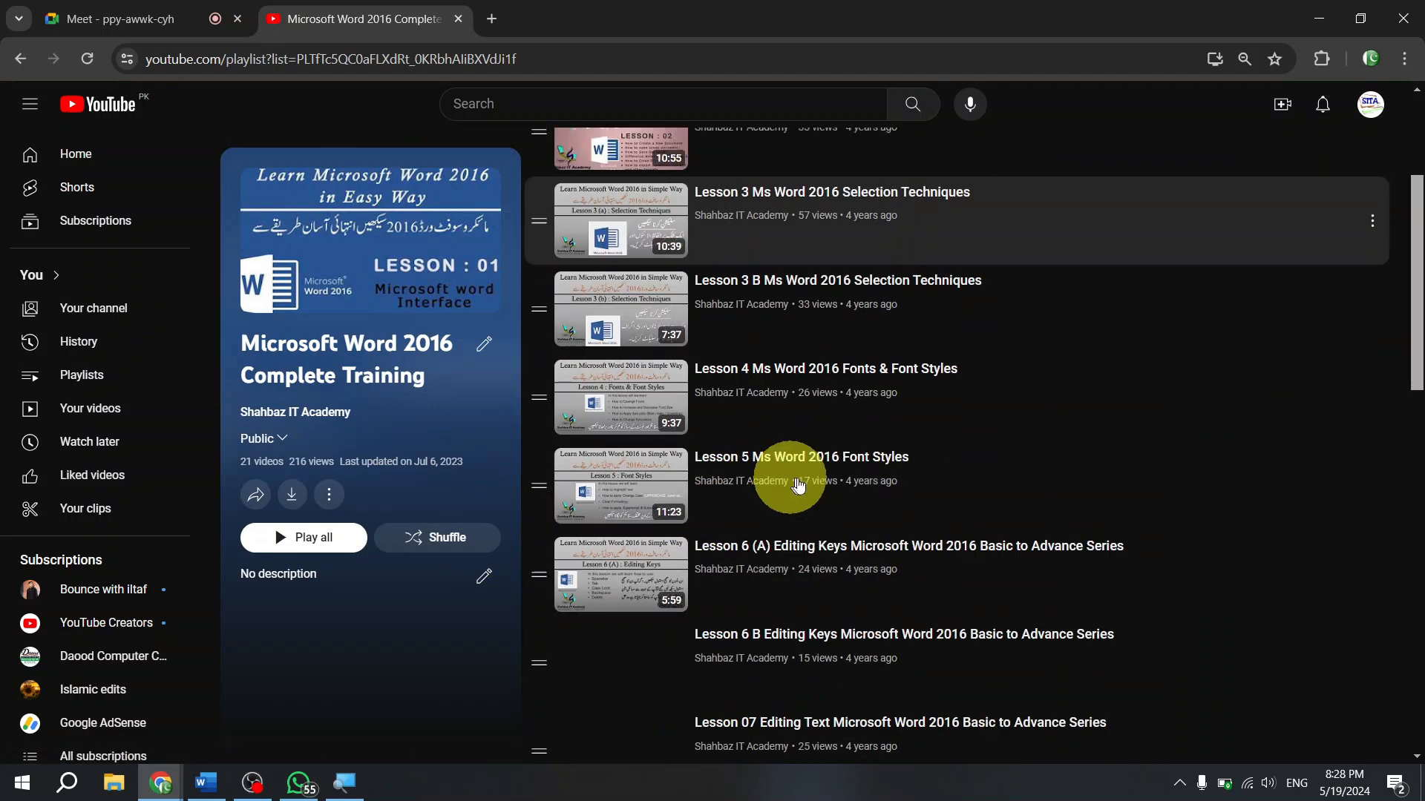
- Look through the Microsoft Word 2016 Complete Training playlist from Lesson 1 down to the paragraph settings lessons
scroll(950, 469, down, 6)
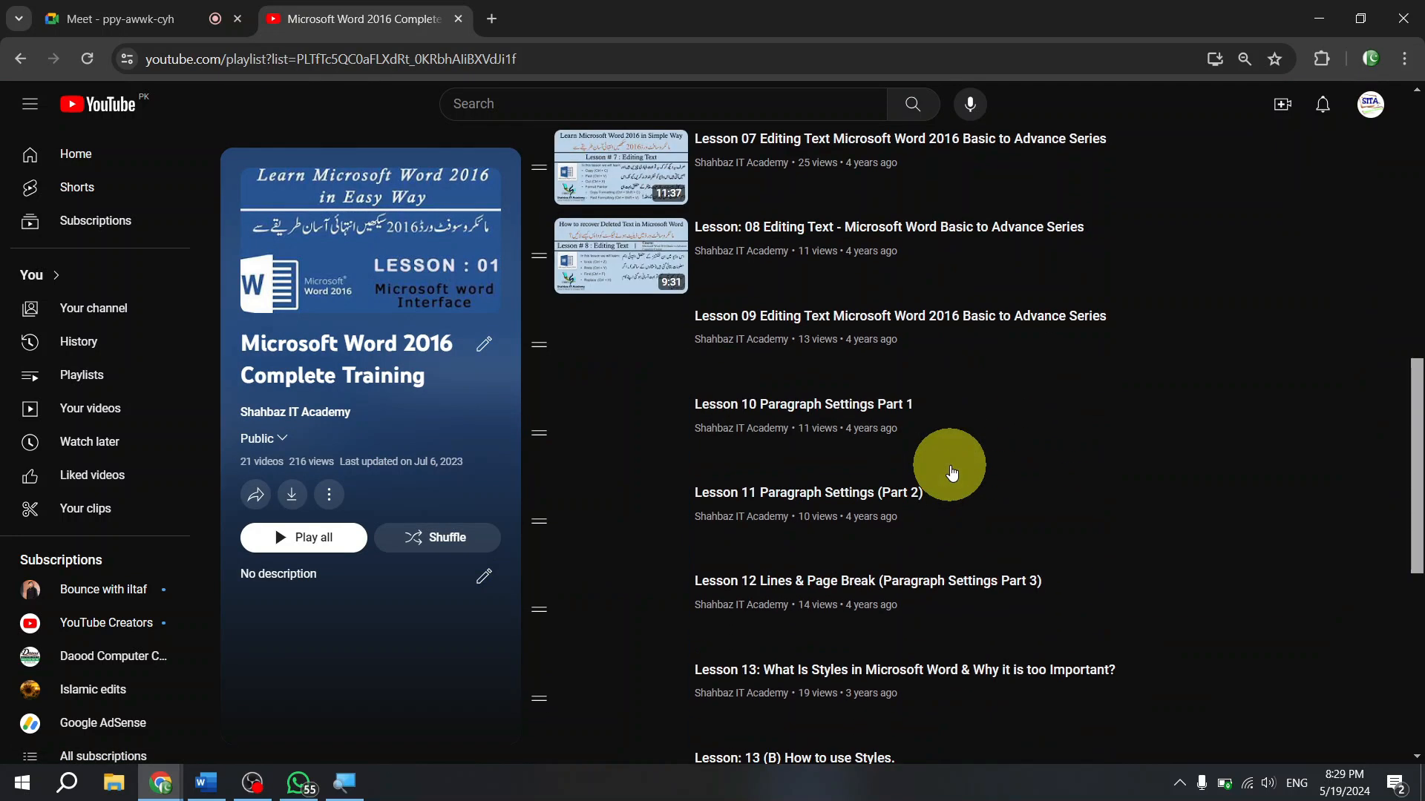
scroll(946, 469, up, 3)
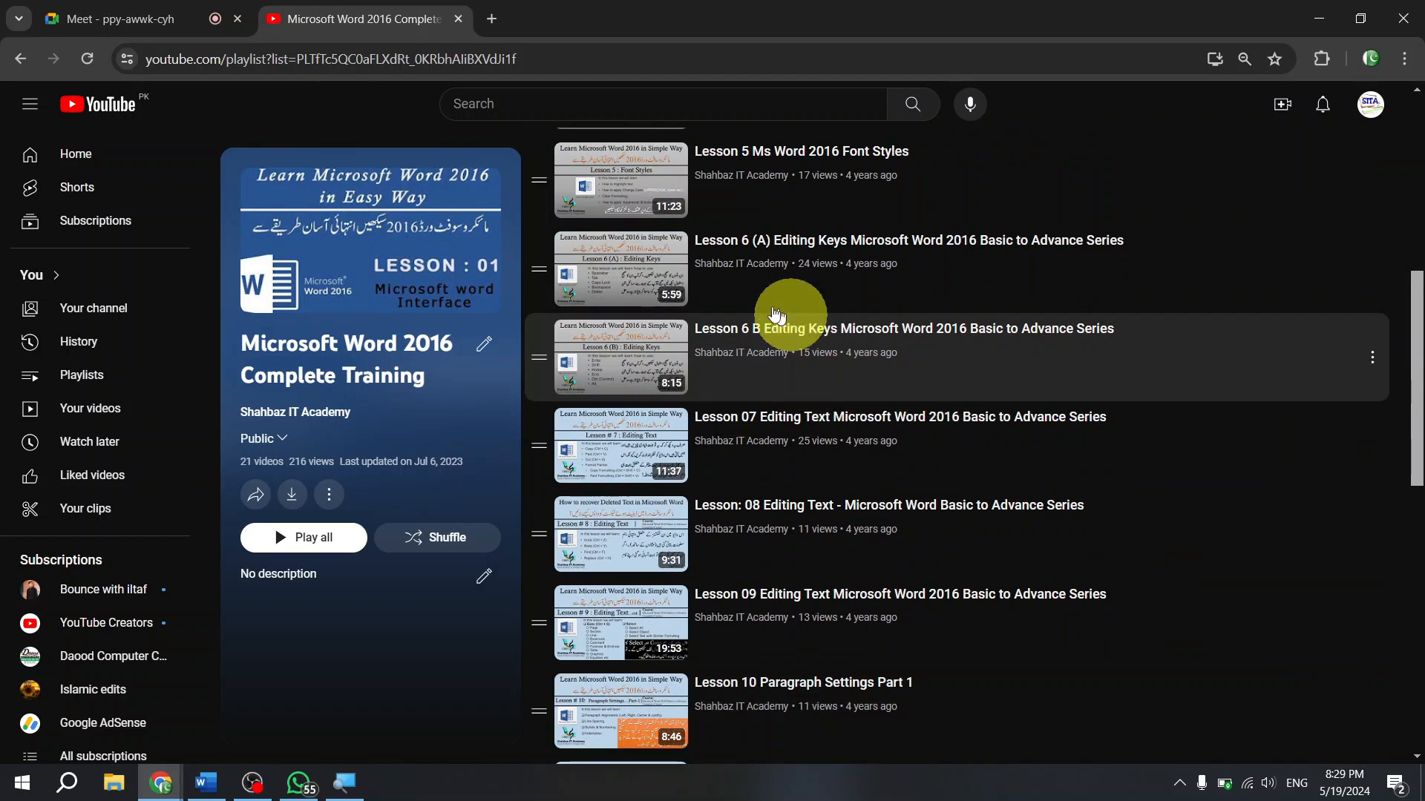
scroll(776, 356, up, 6)
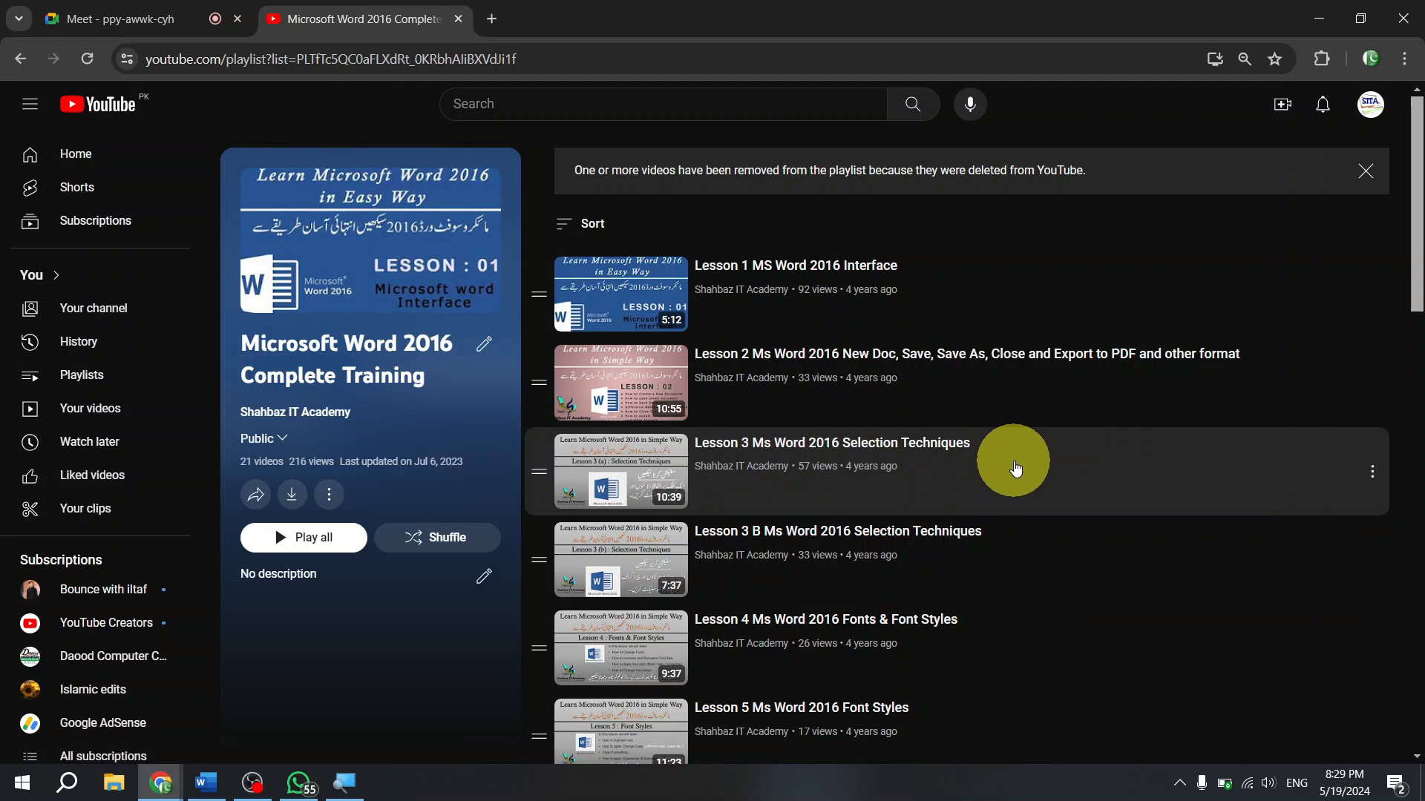
scroll(1016, 471, down, 4)
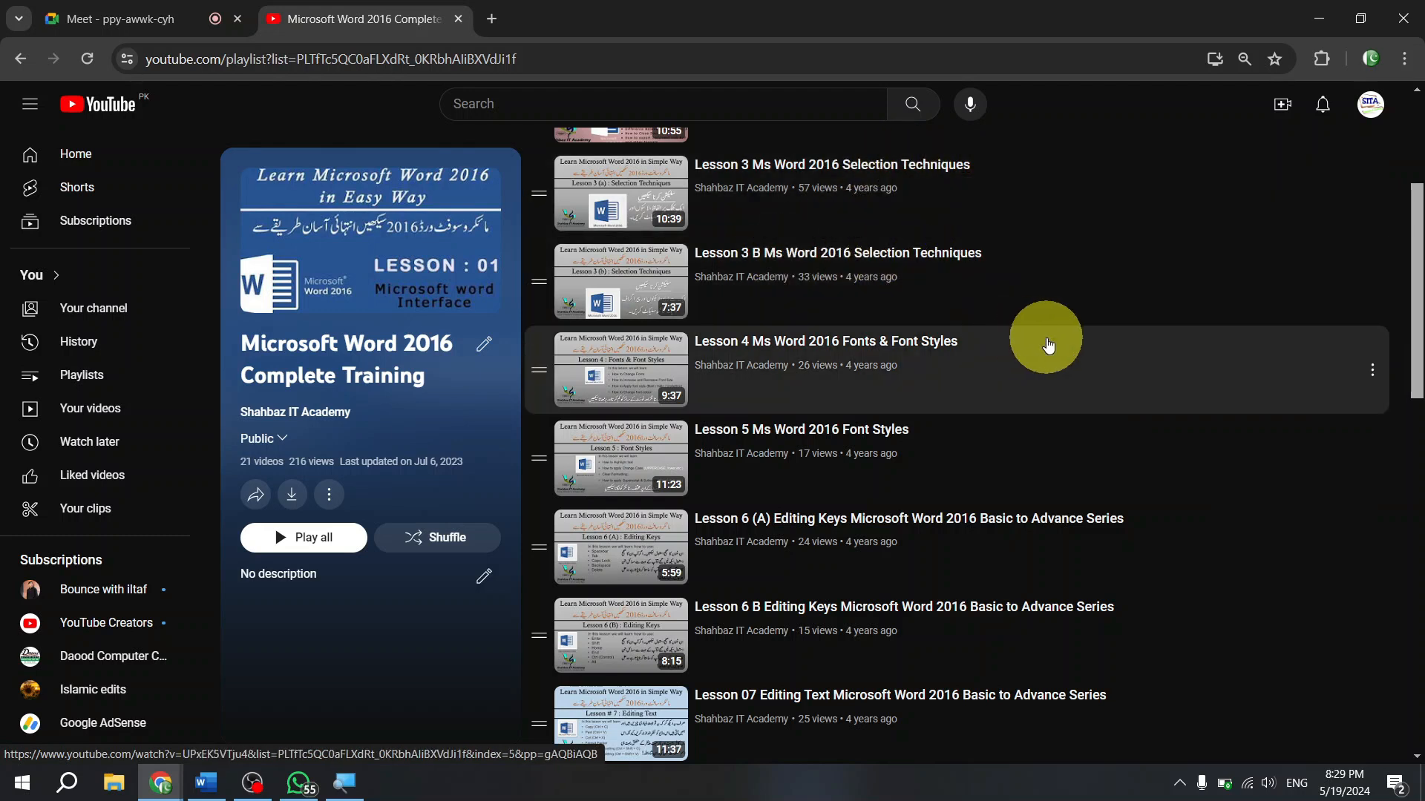
scroll(998, 415, down, 4)
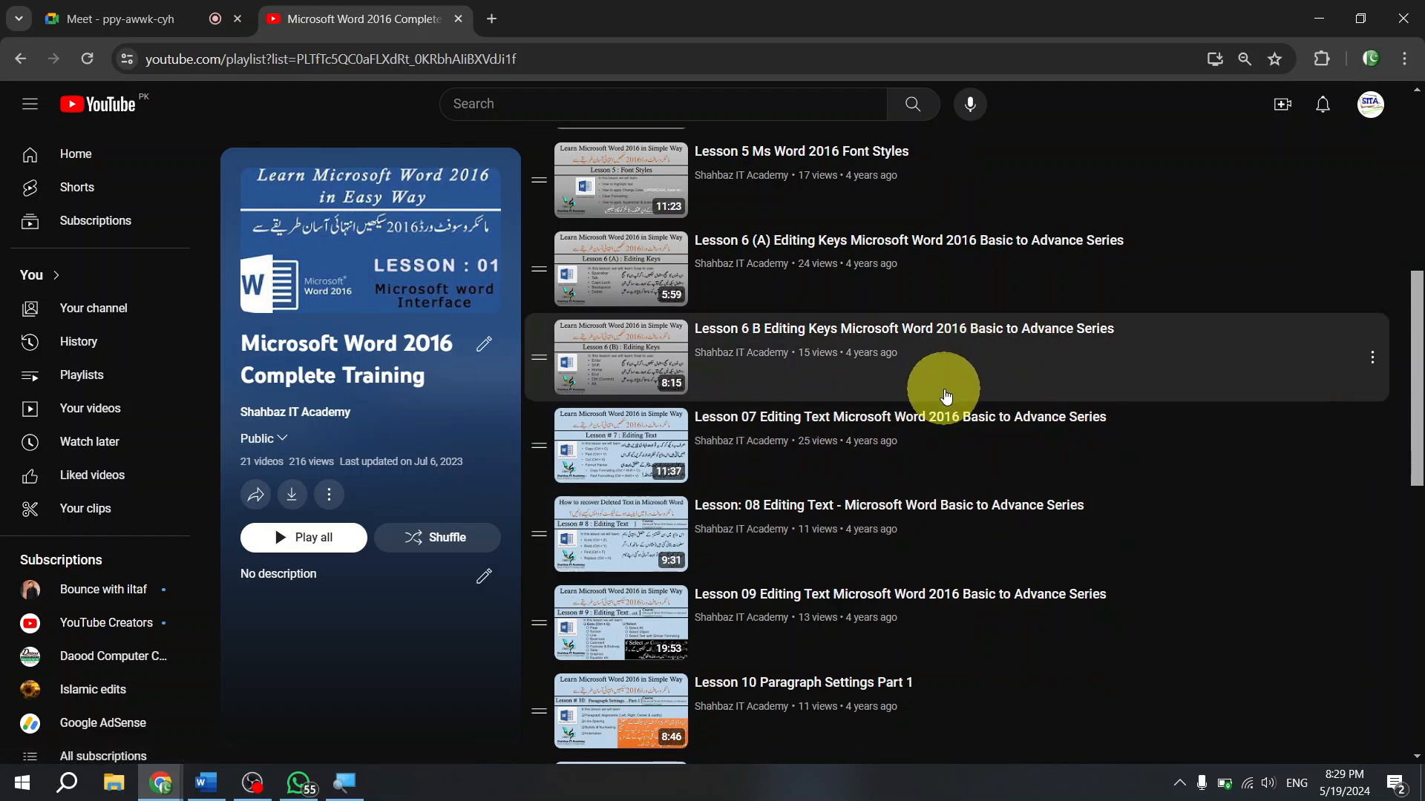
scroll(945, 397, down, 4)
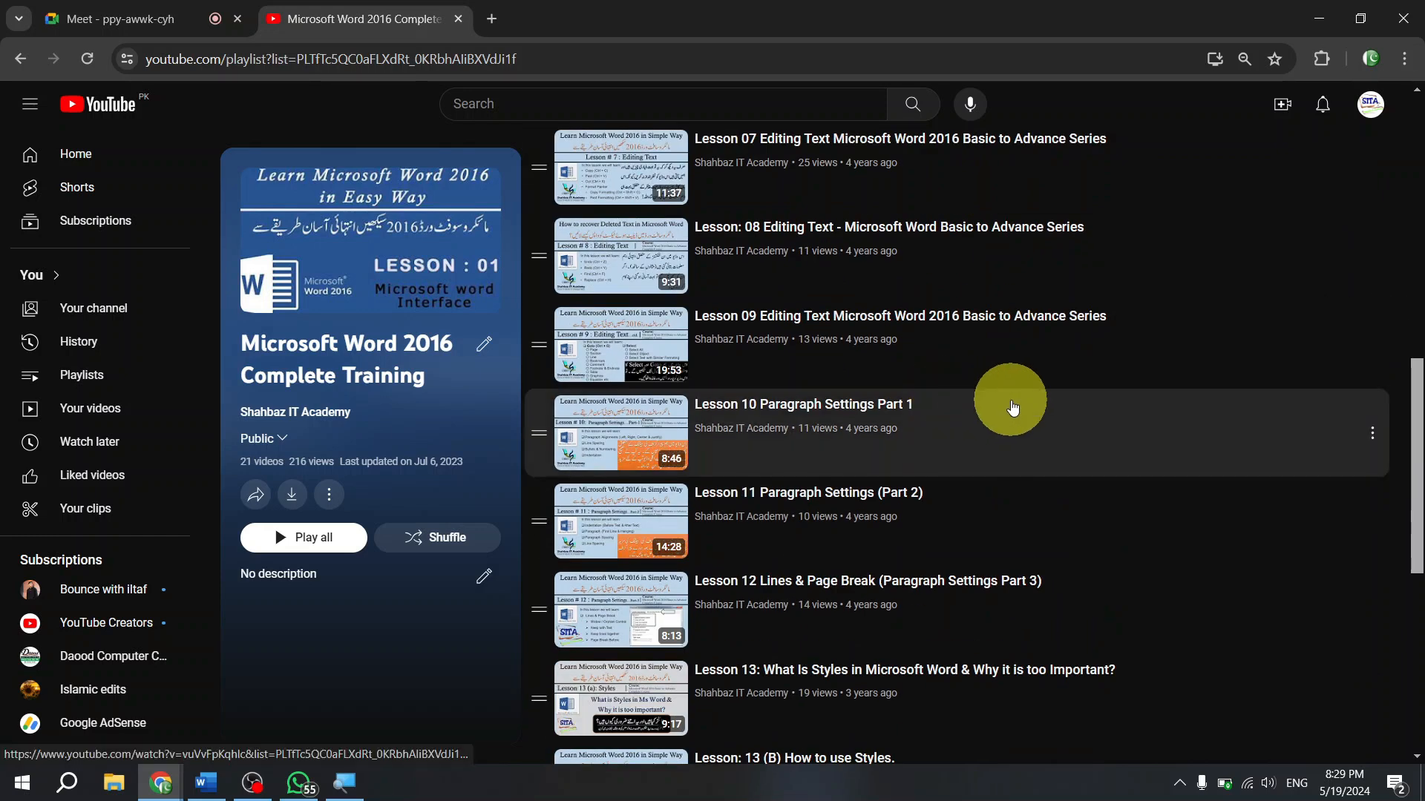
- Copy the share link of "Lesson 13: What Is Styles in Microsoft Word & Why it is too Important?"
scroll(1012, 408, down, 4)
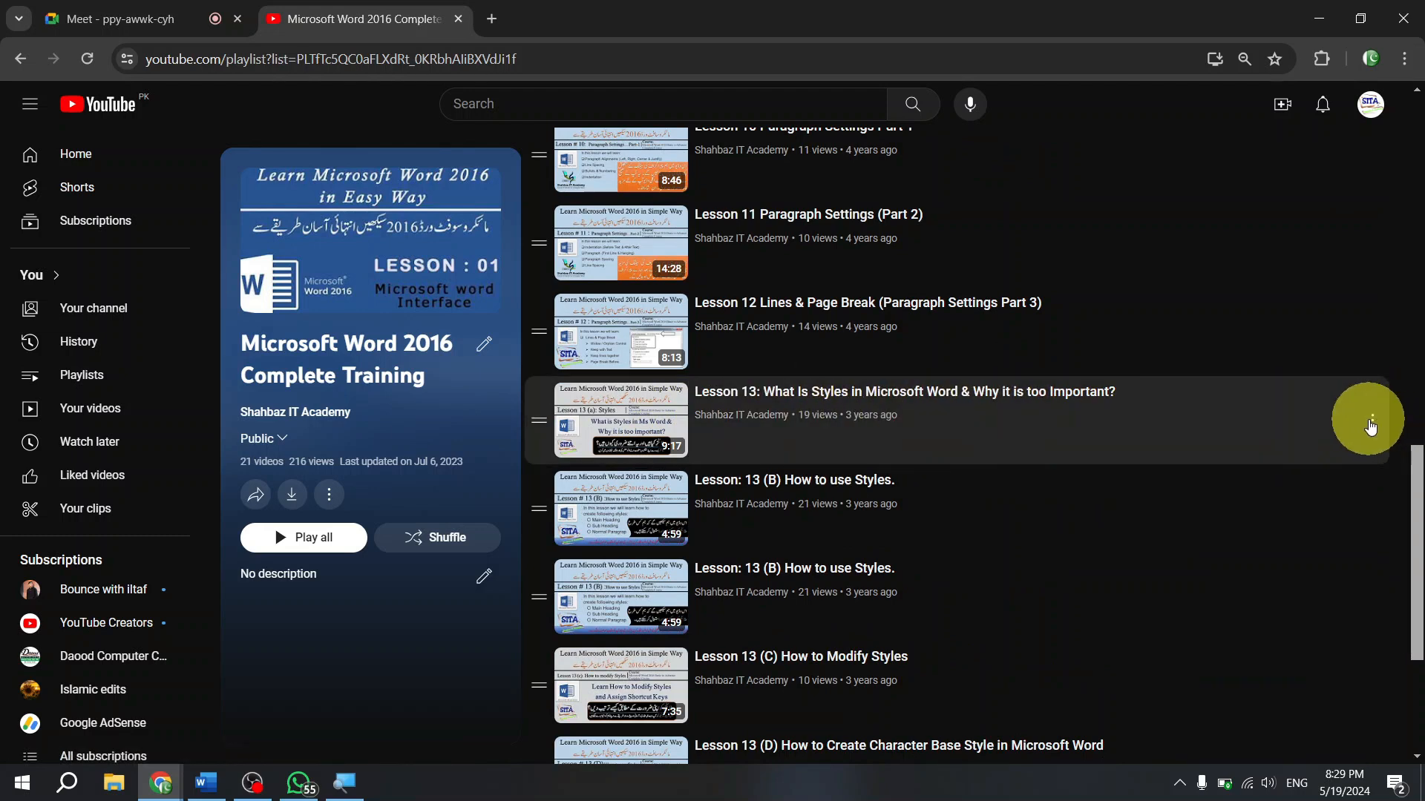
click(1372, 422)
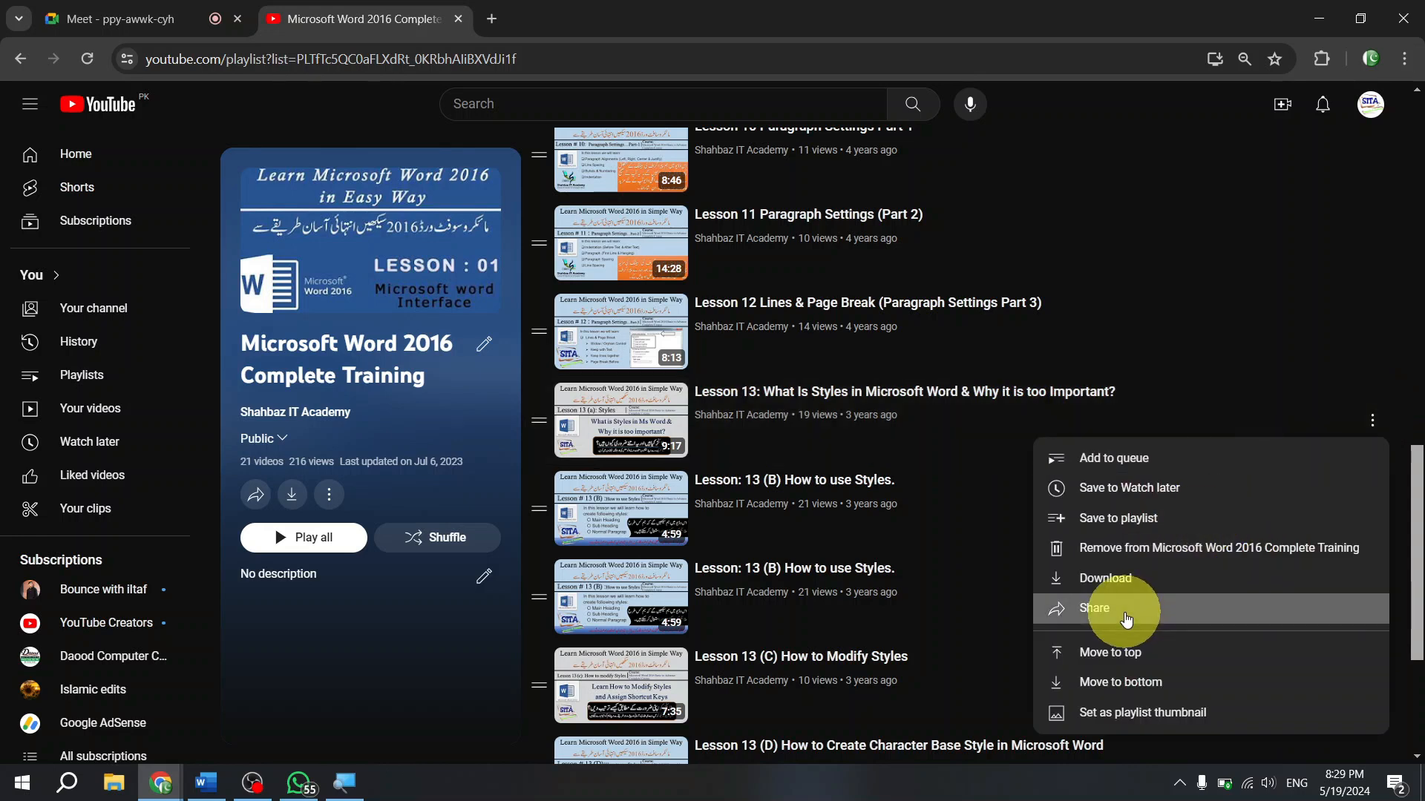
click(1129, 610)
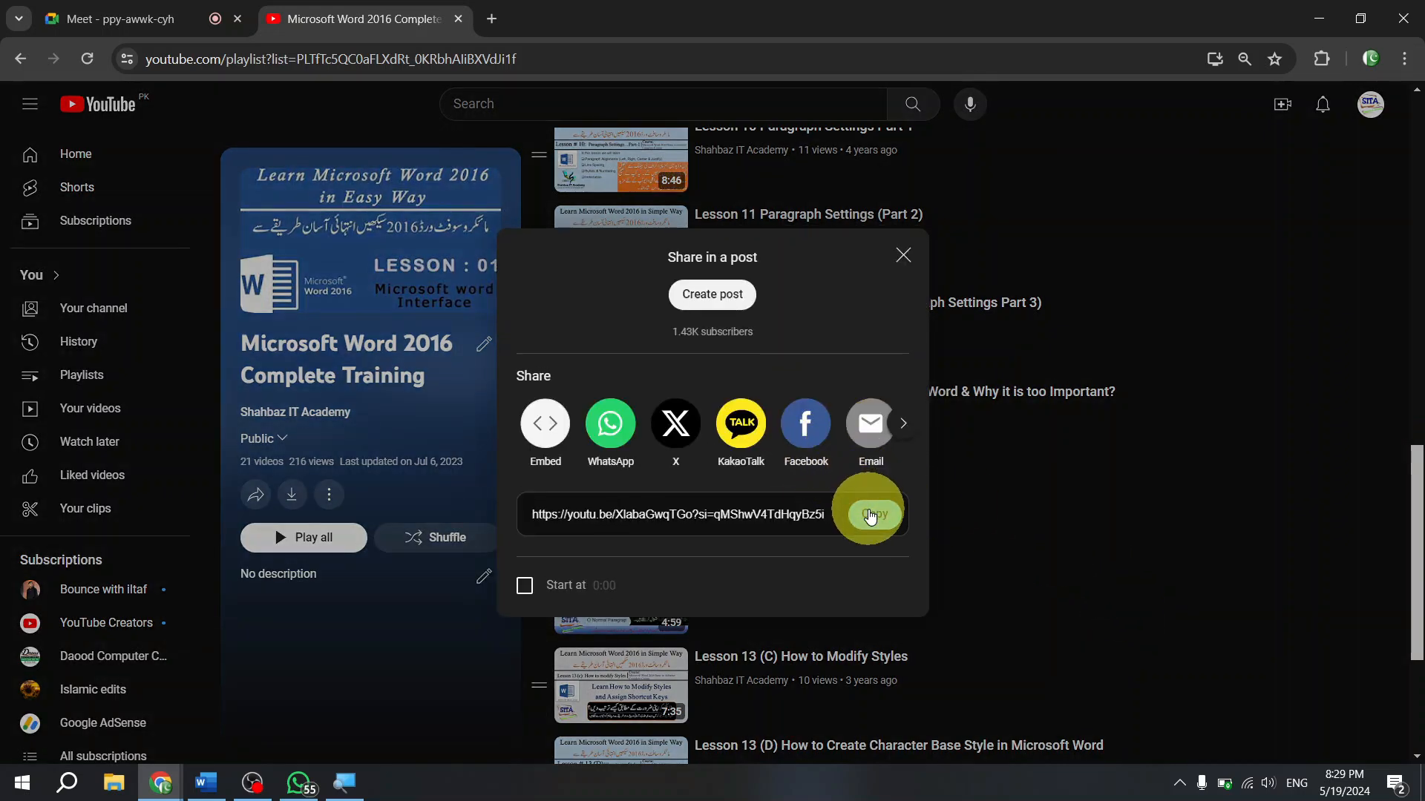
click(871, 517)
- Switch to WhatsApp, find the Inpage student's chat containing the Google Meet link, and send the copied lesson link there
click(297, 785)
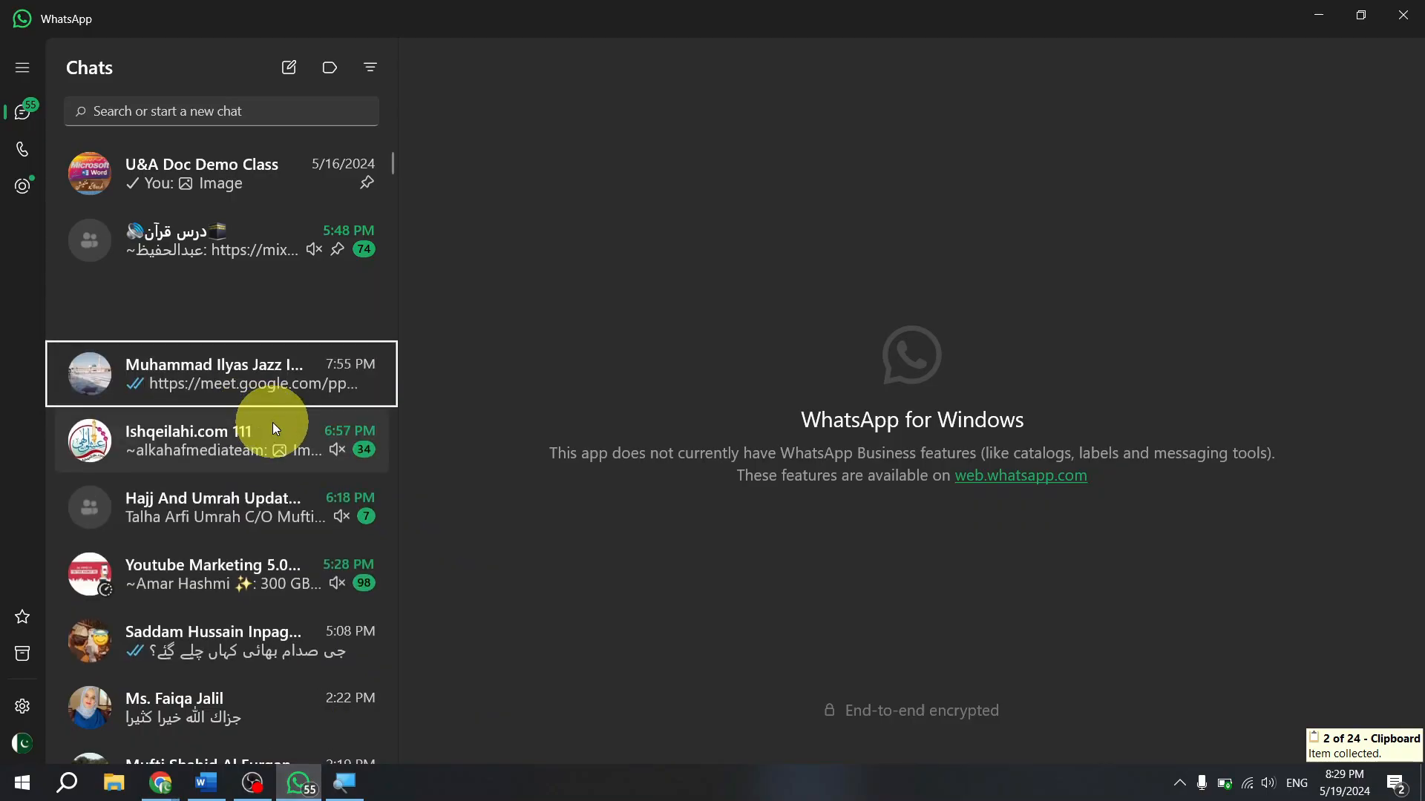
scroll(314, 478, down, 4)
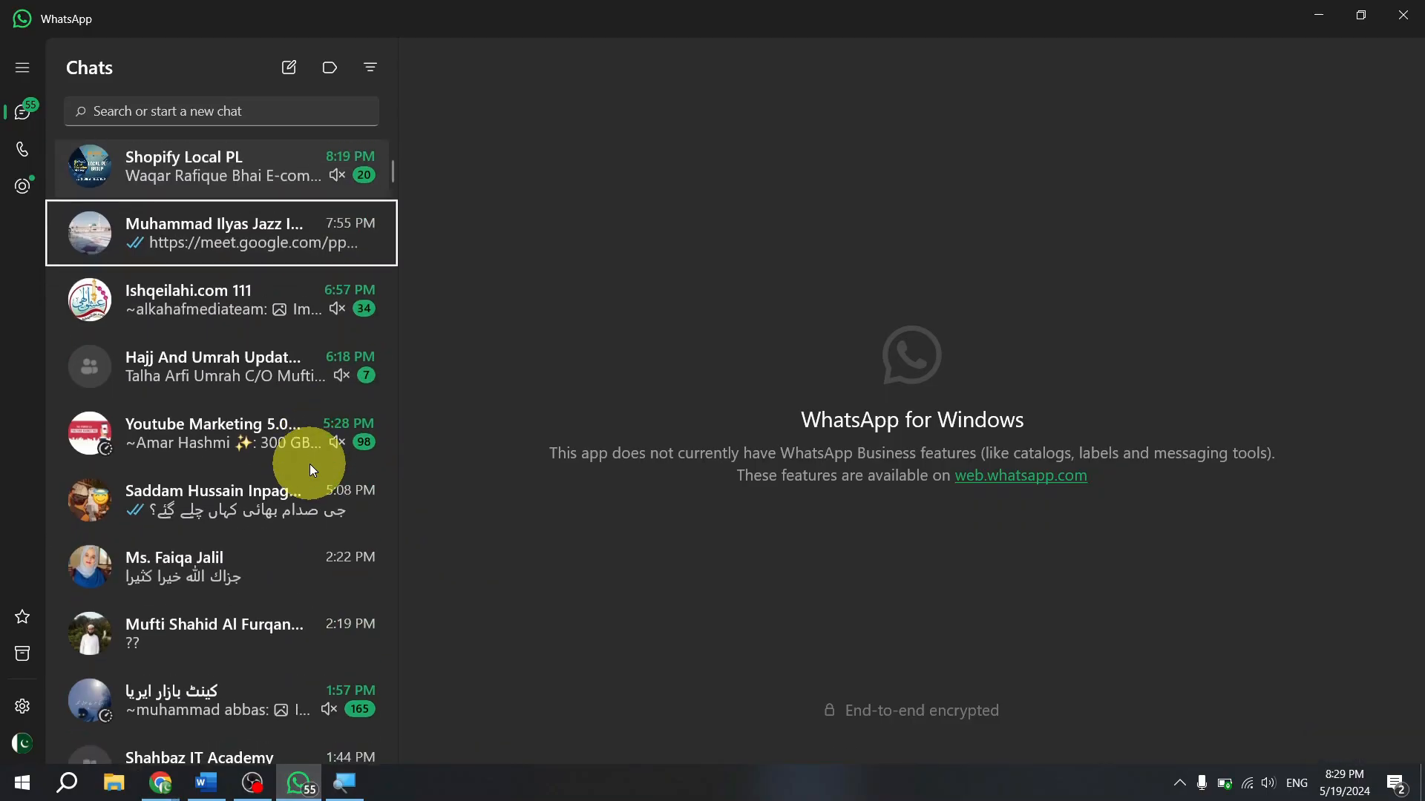
scroll(304, 475, down, 3)
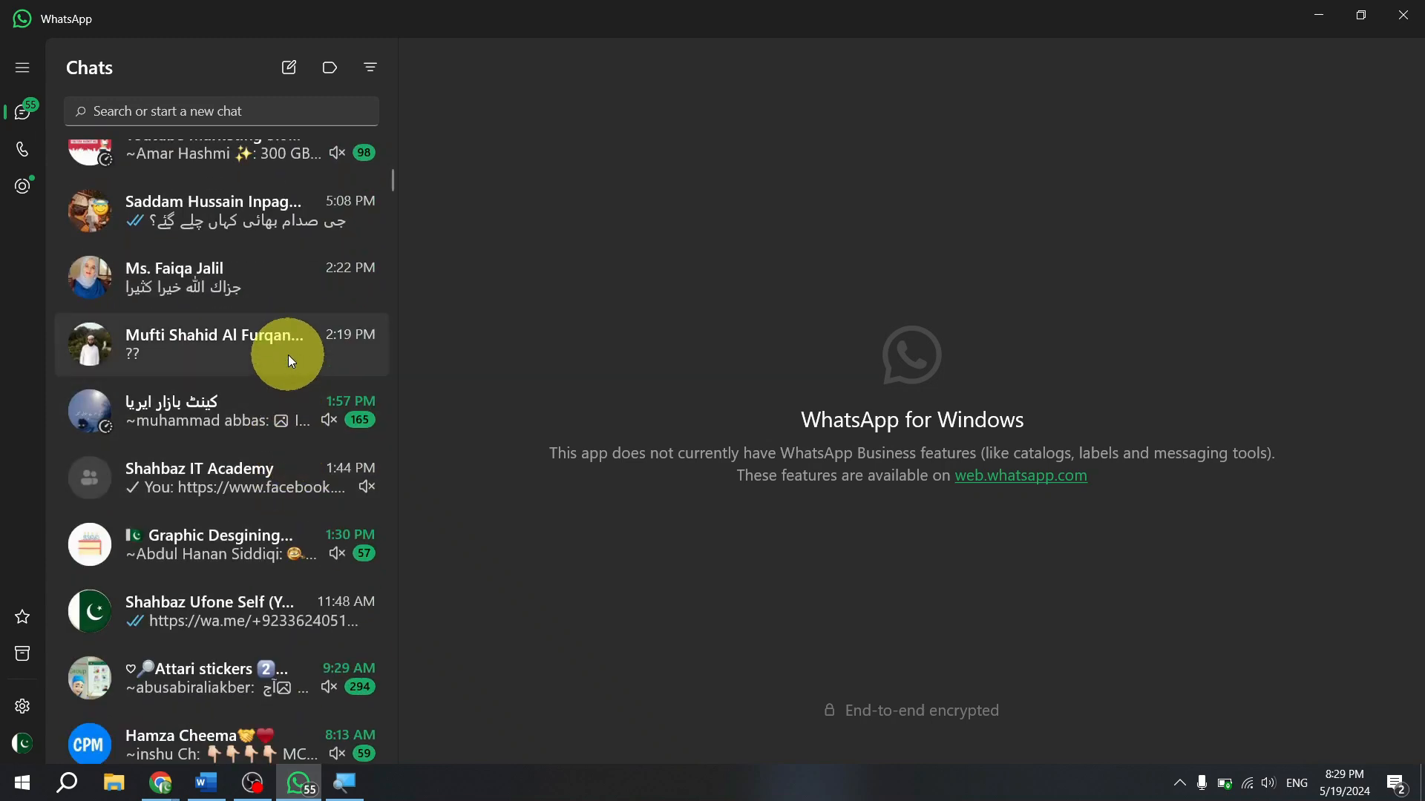
scroll(294, 296, up, 7)
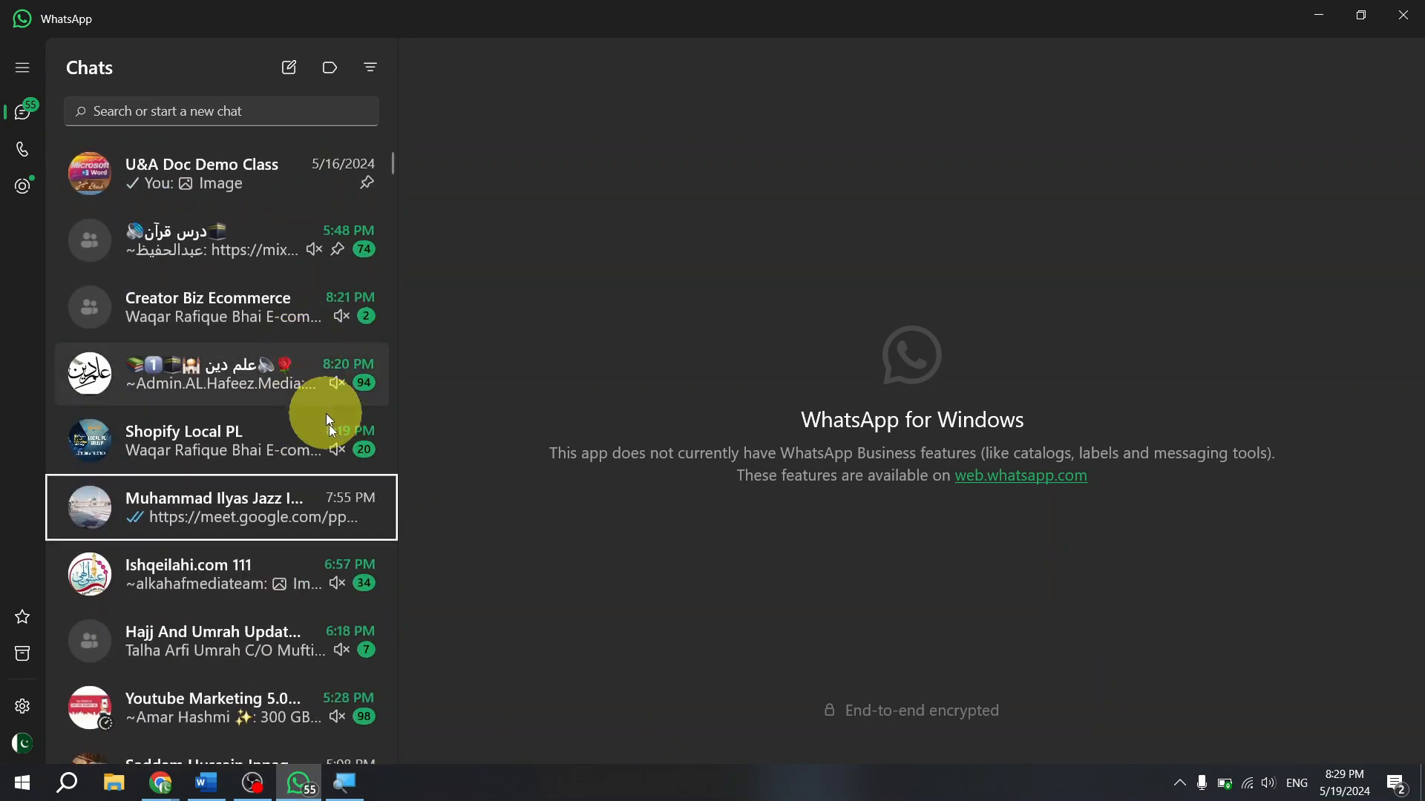
click(300, 505)
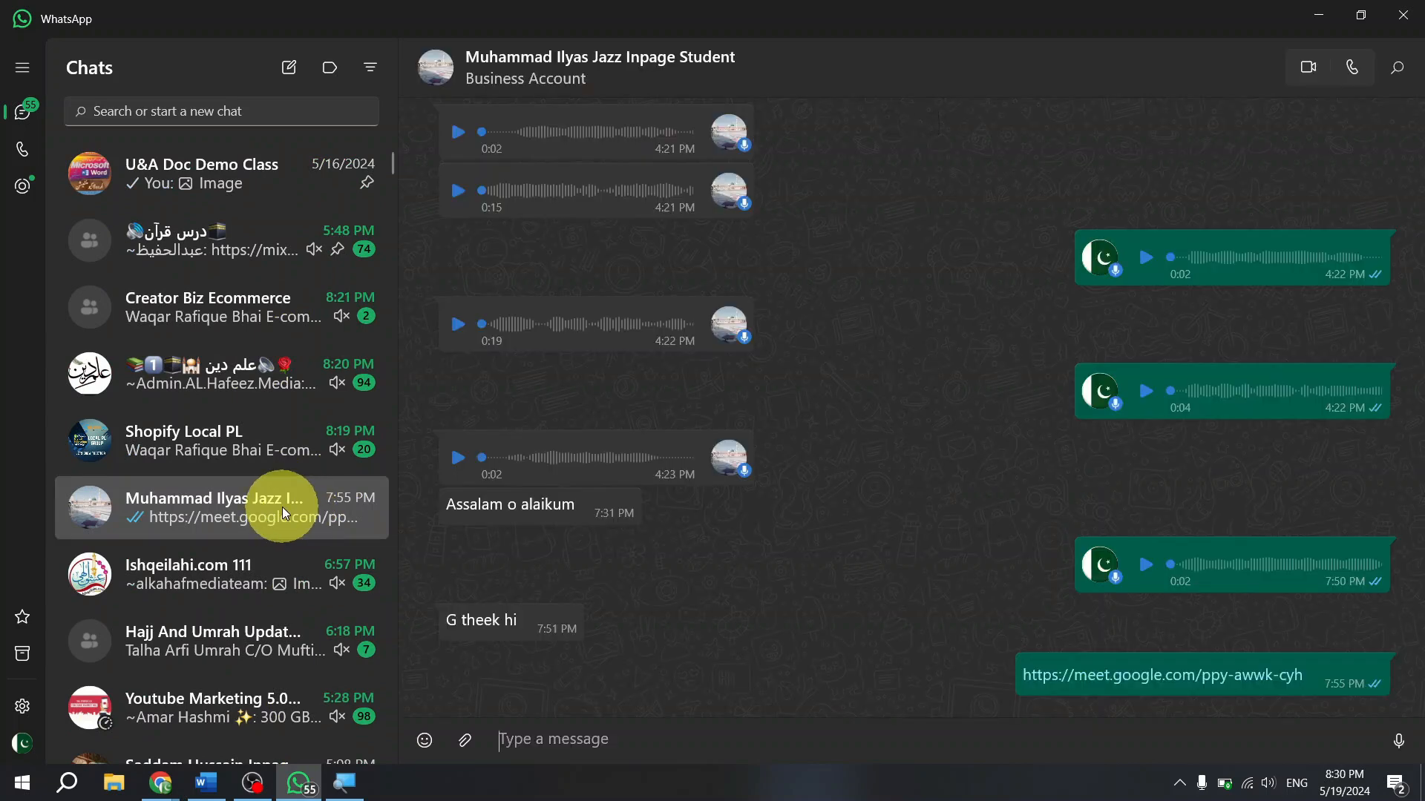
key(ctrl+v)
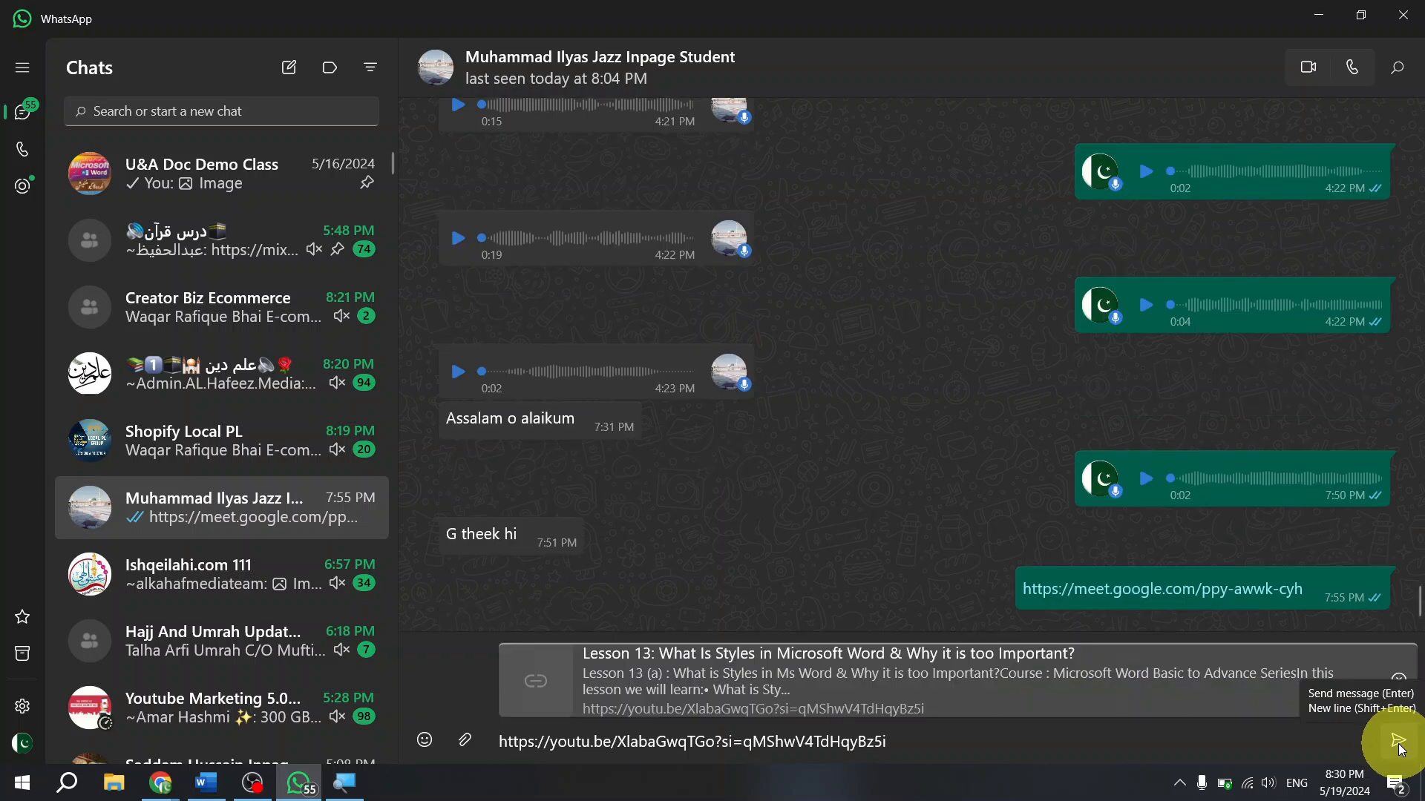
click(1398, 742)
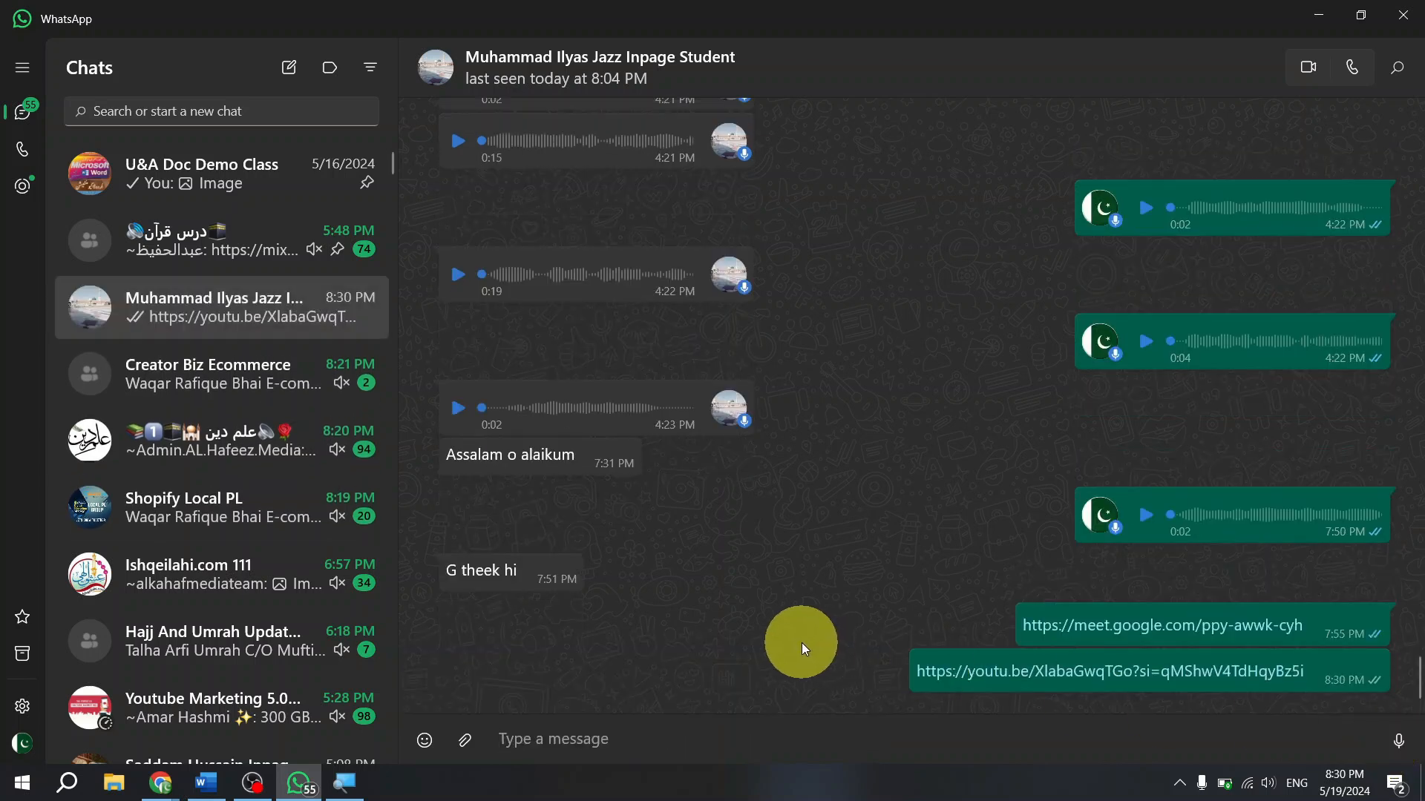
- Return to the YouTube playlist, close the share dialog and look through the remaining lessons down to Lesson 15
key(alt+Tab)
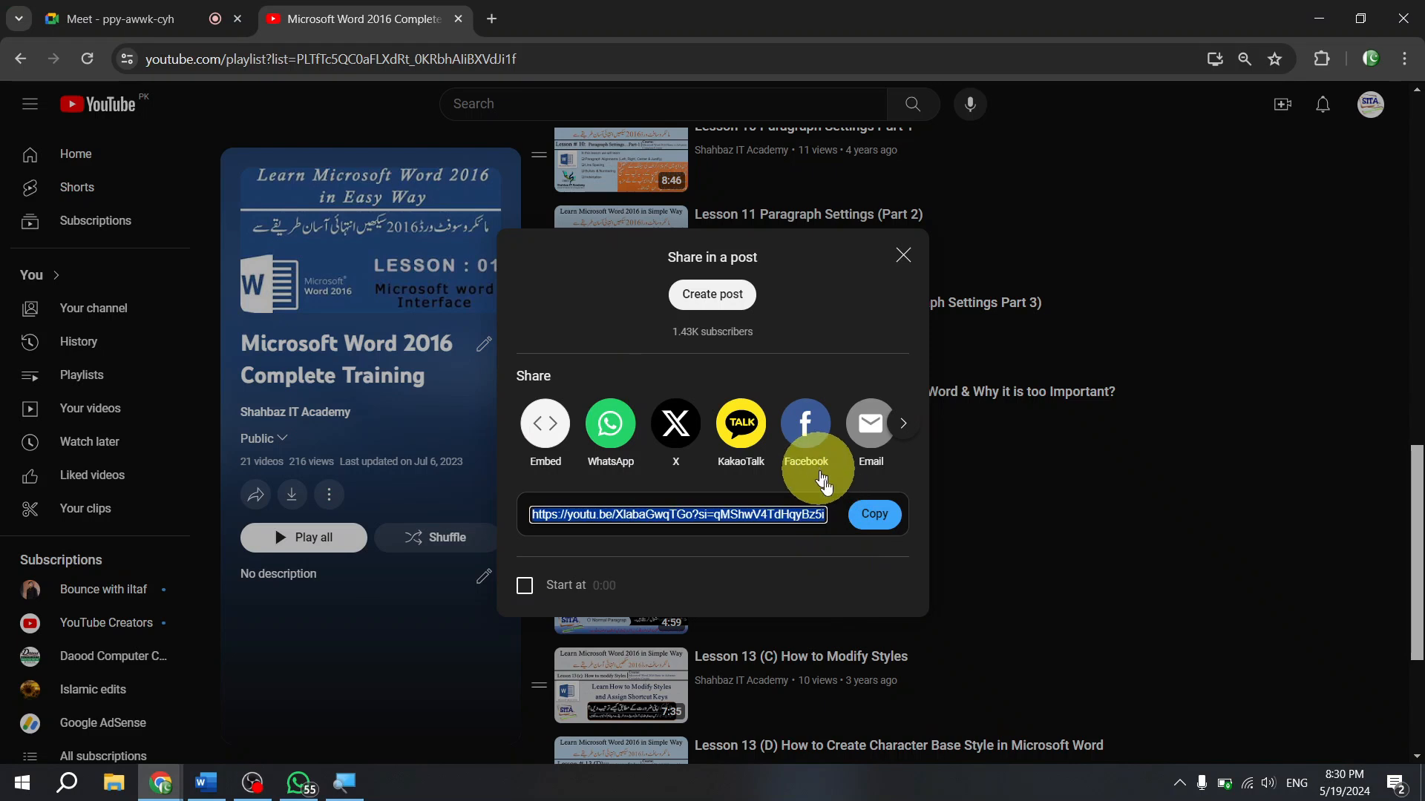
click(869, 512)
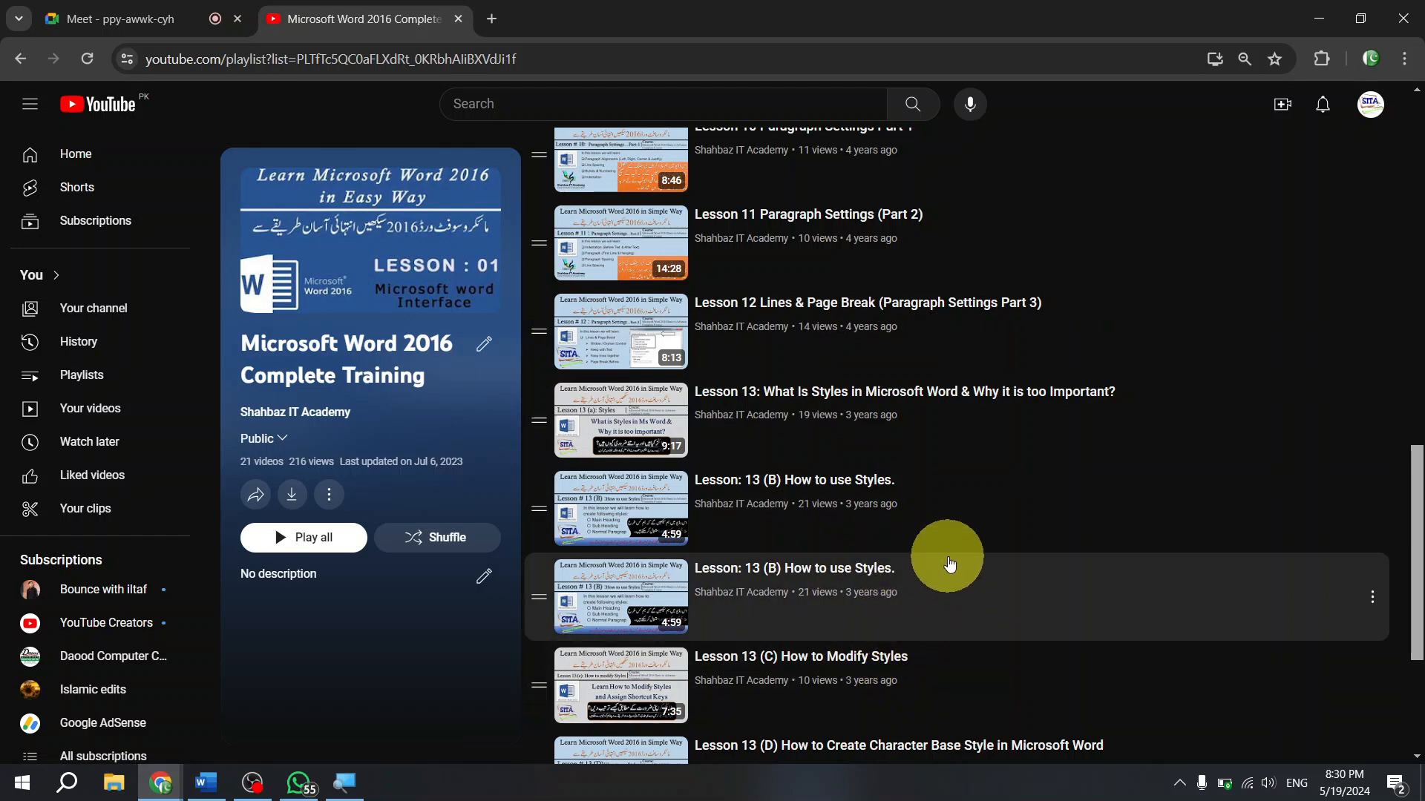
scroll(956, 527, down, 2)
scroll(961, 530, up, 6)
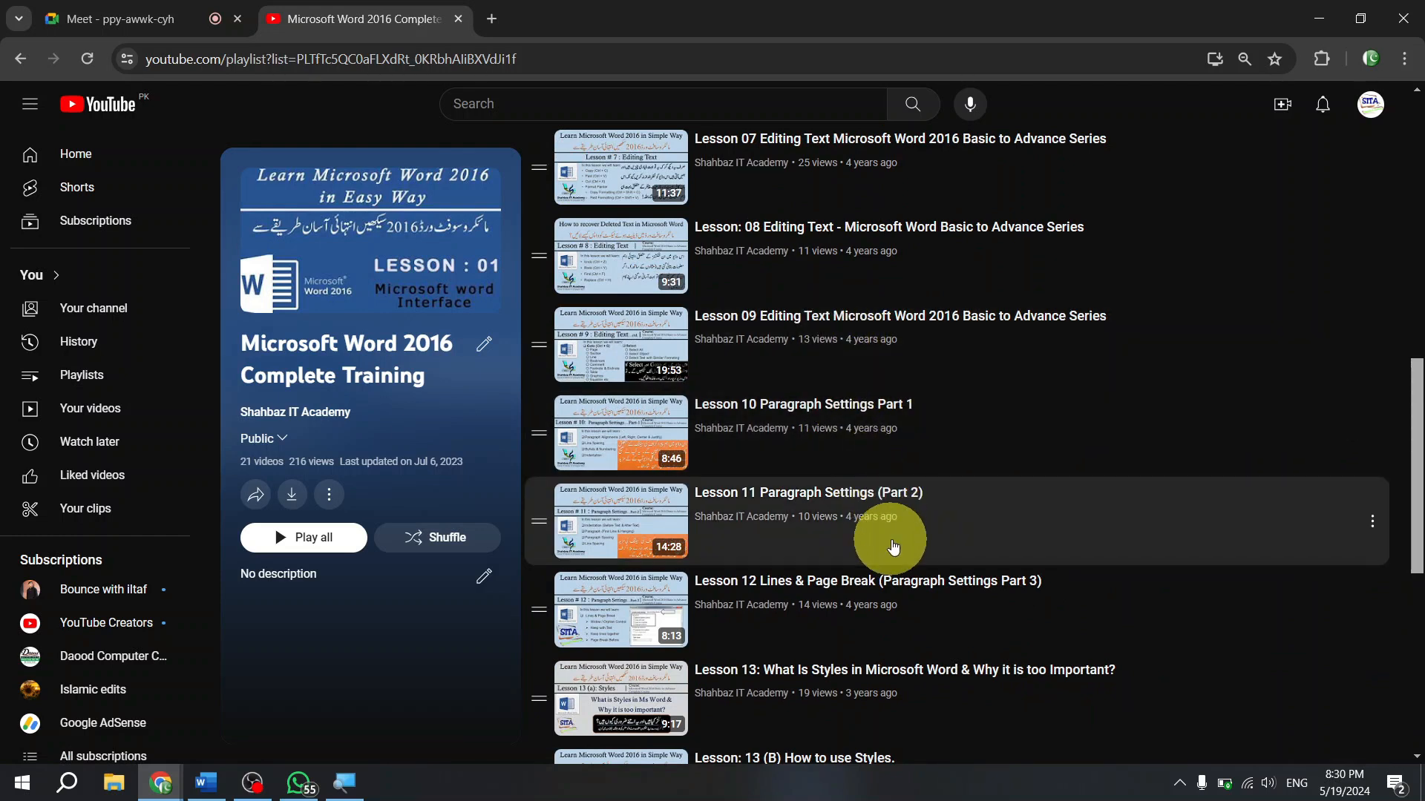
scroll(870, 565, down, 2)
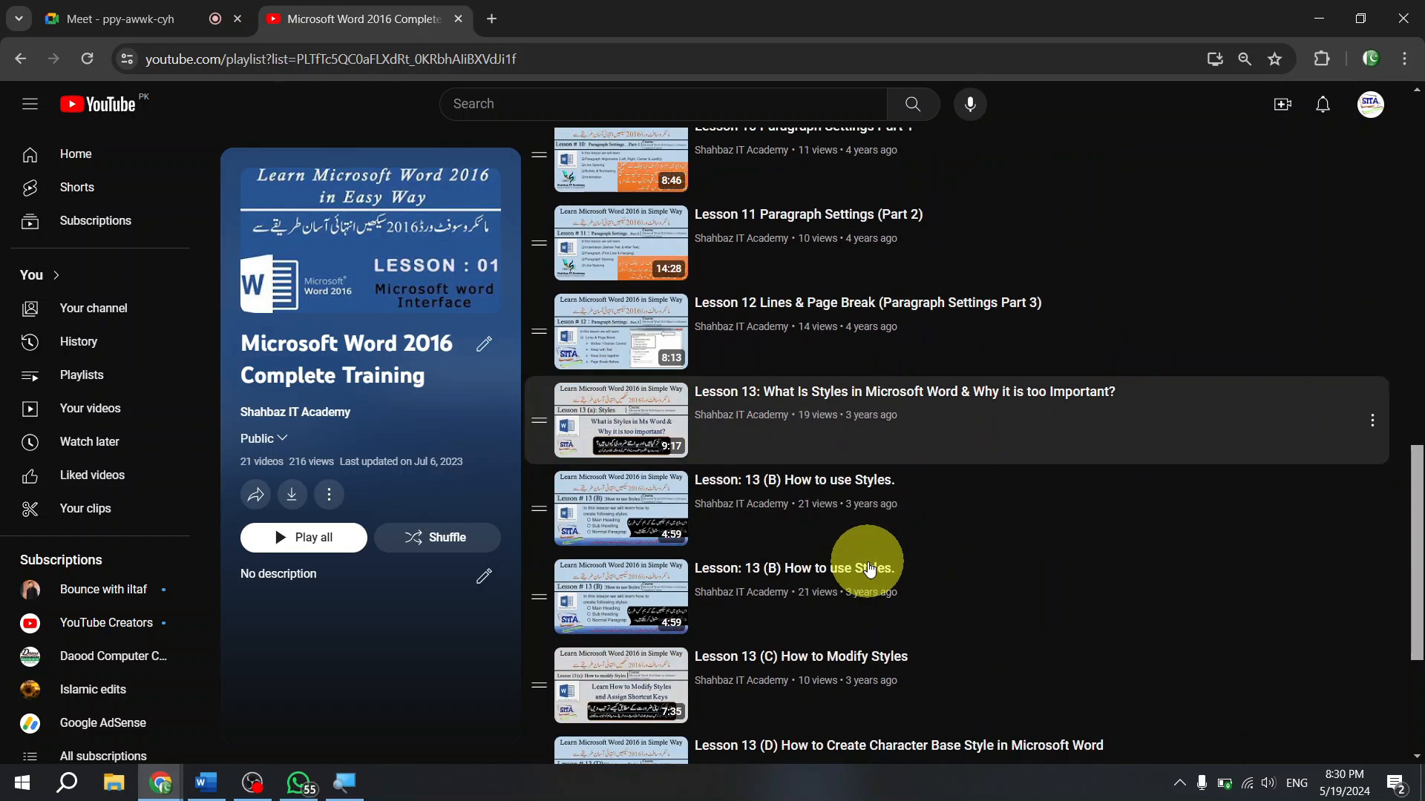
scroll(877, 505, down, 3)
scroll(883, 504, down, 1)
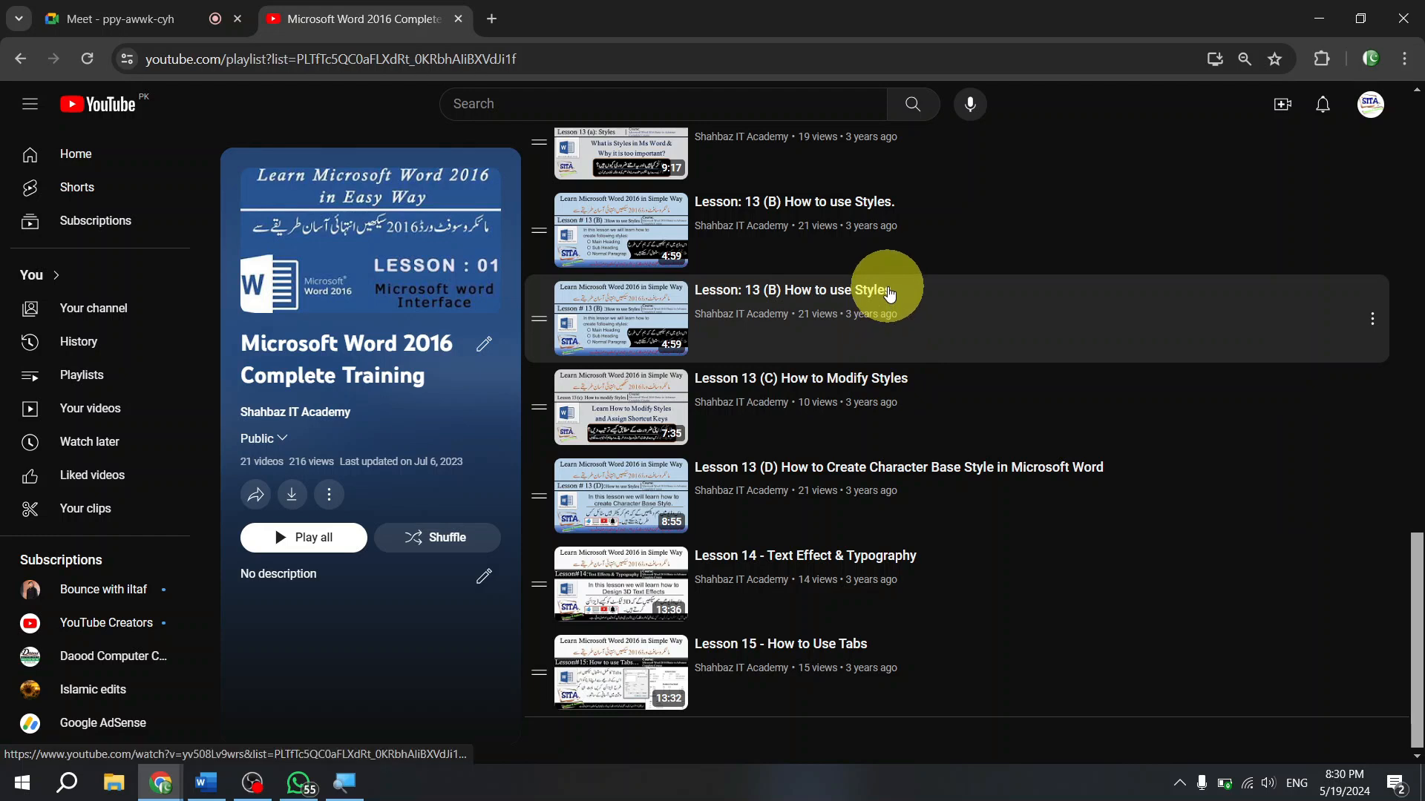
- Copy the share link of the first "Lesson: 13 (B) How to use Styles." entry in the playlist
drag(1414, 586, 1414, 536)
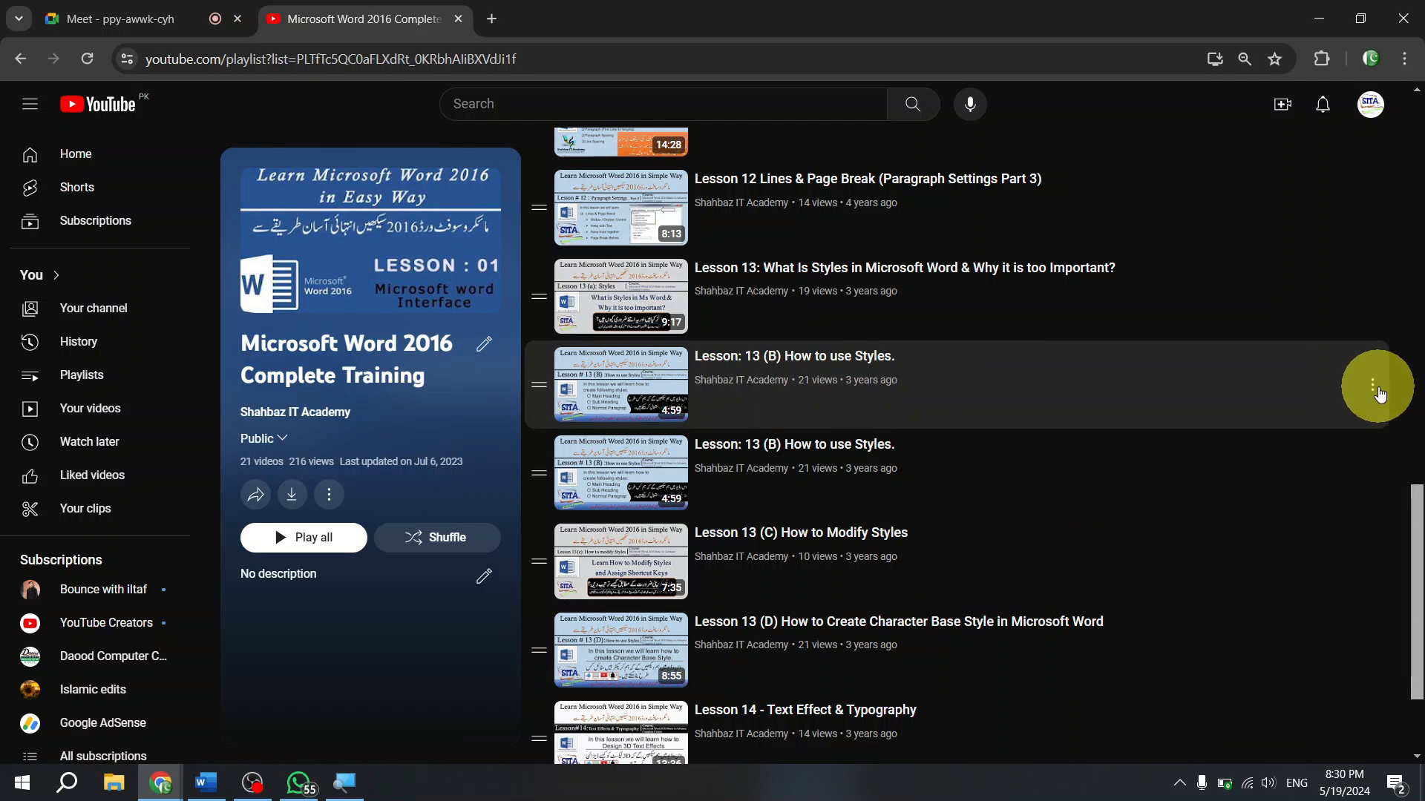
click(1375, 387)
click(1134, 578)
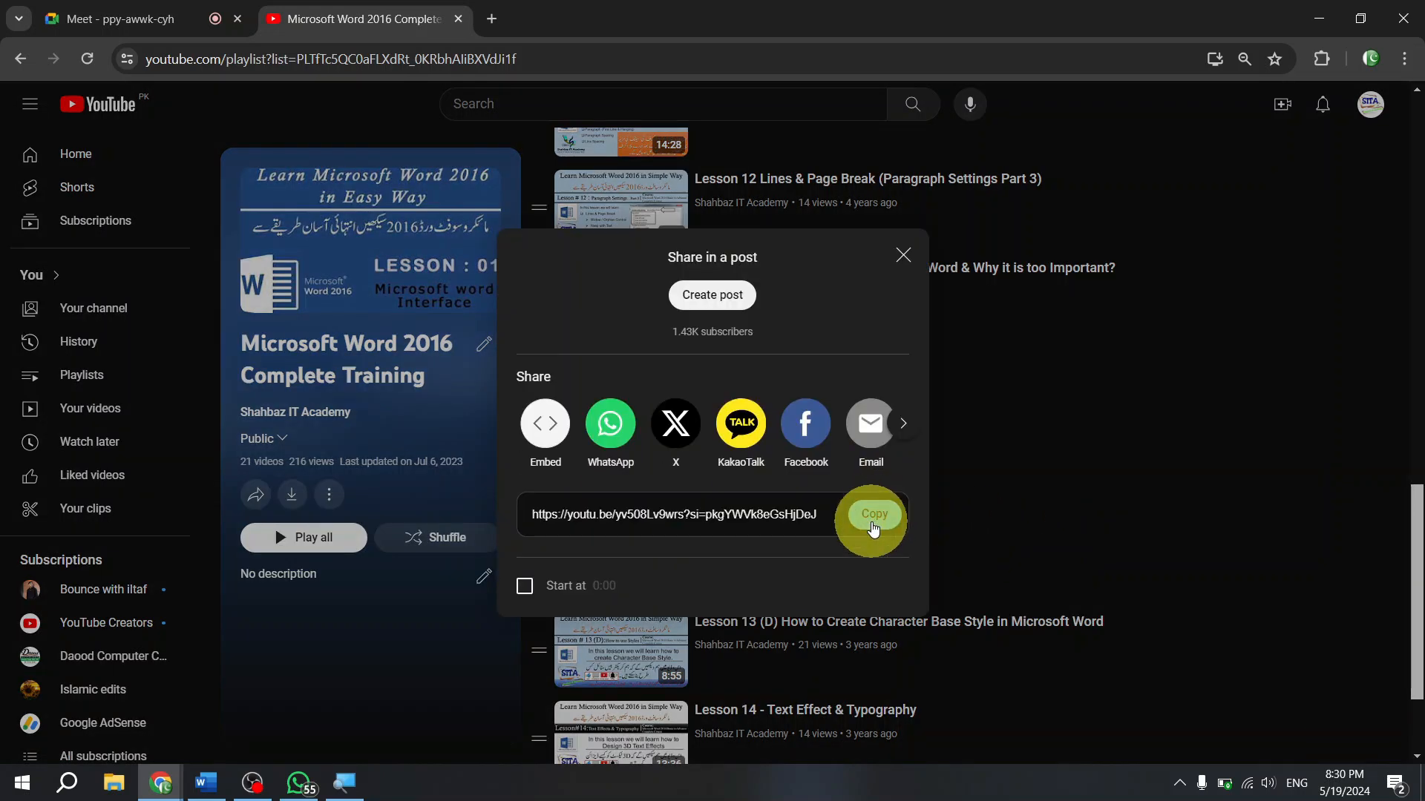
click(874, 523)
- Switch to WhatsApp and send the first Lesson 13 (B) link in the open student chat
key(alt+Tab)
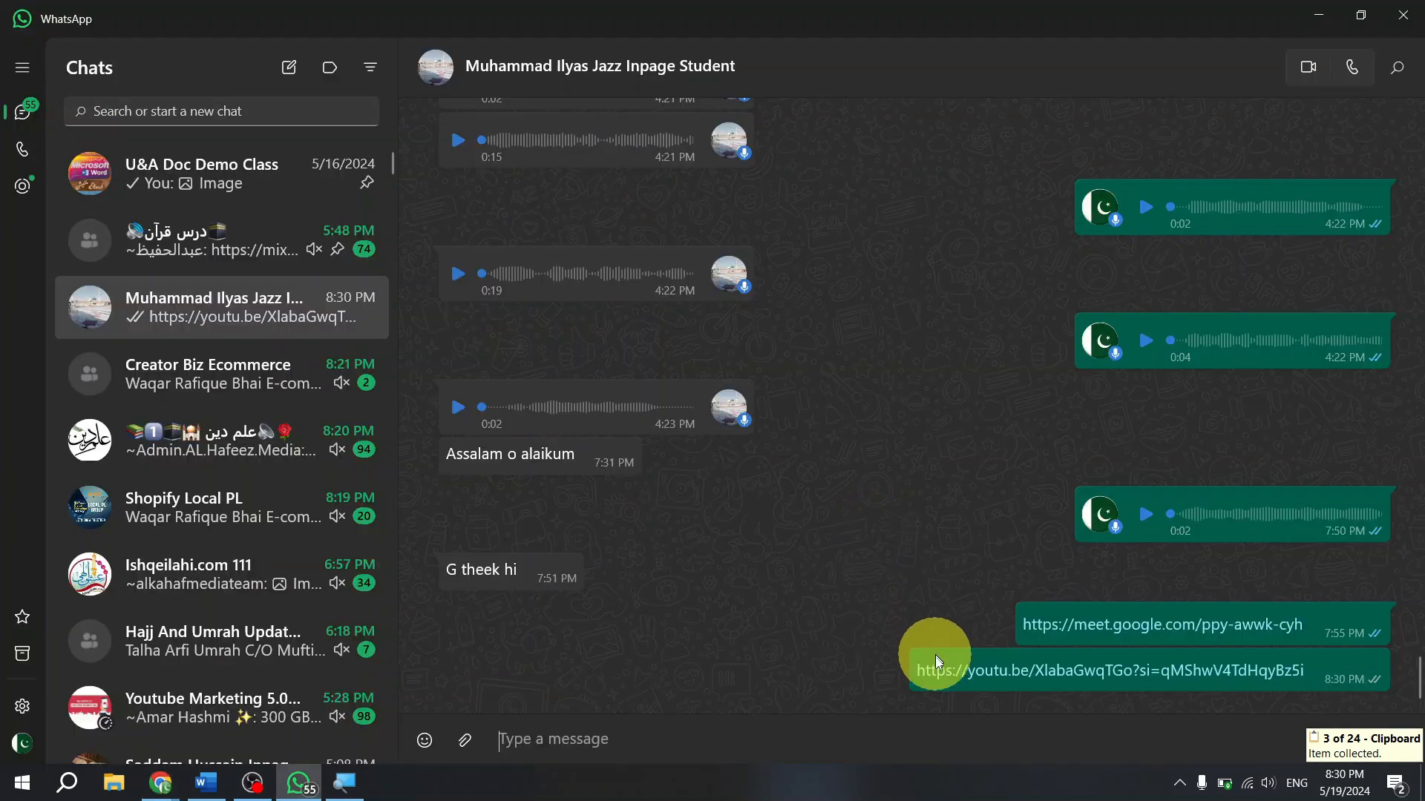
key(ctrl+v)
key(Return)
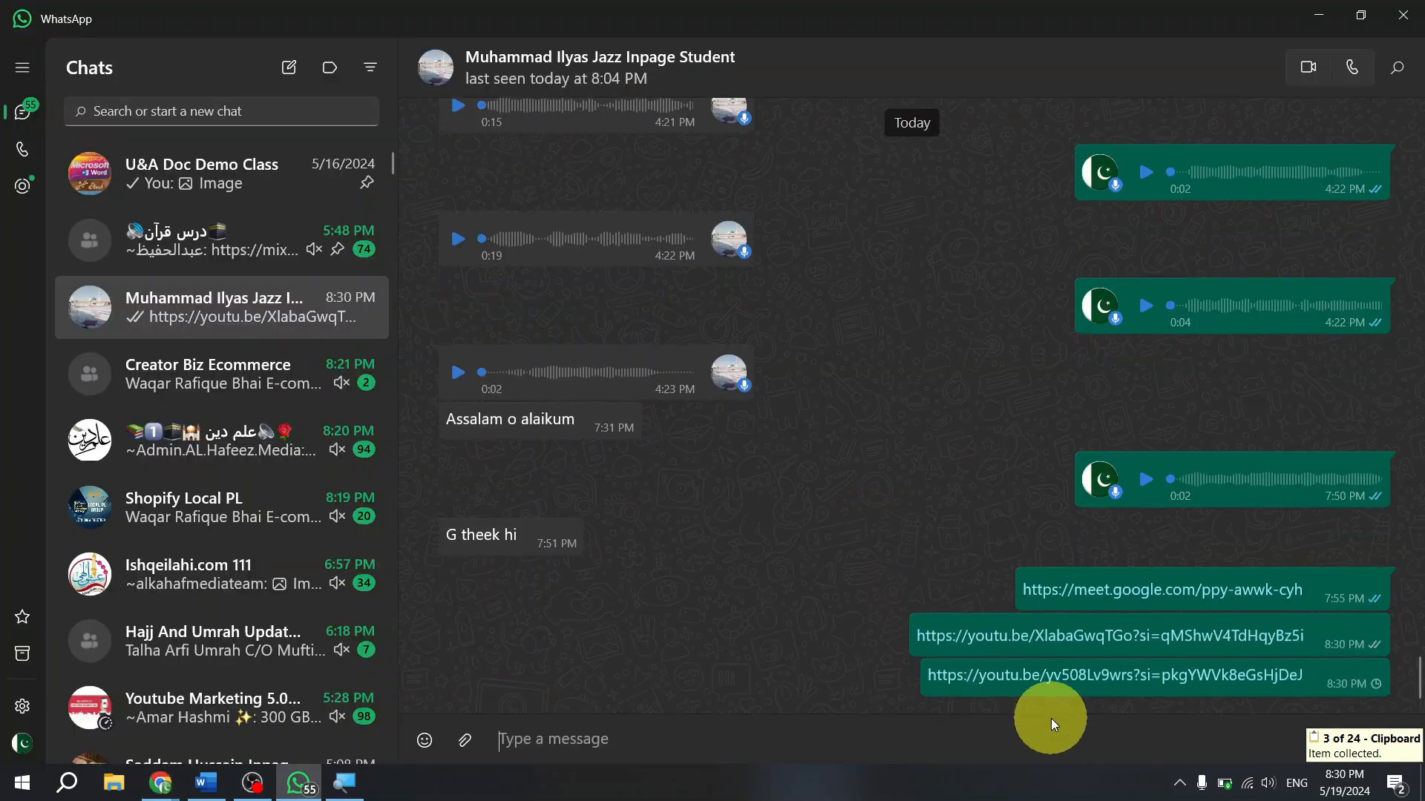
- Return to the YouTube playlist and copy the share link of the second "Lesson: 13 (B) How to use Styles." entry
key(alt+Tab)
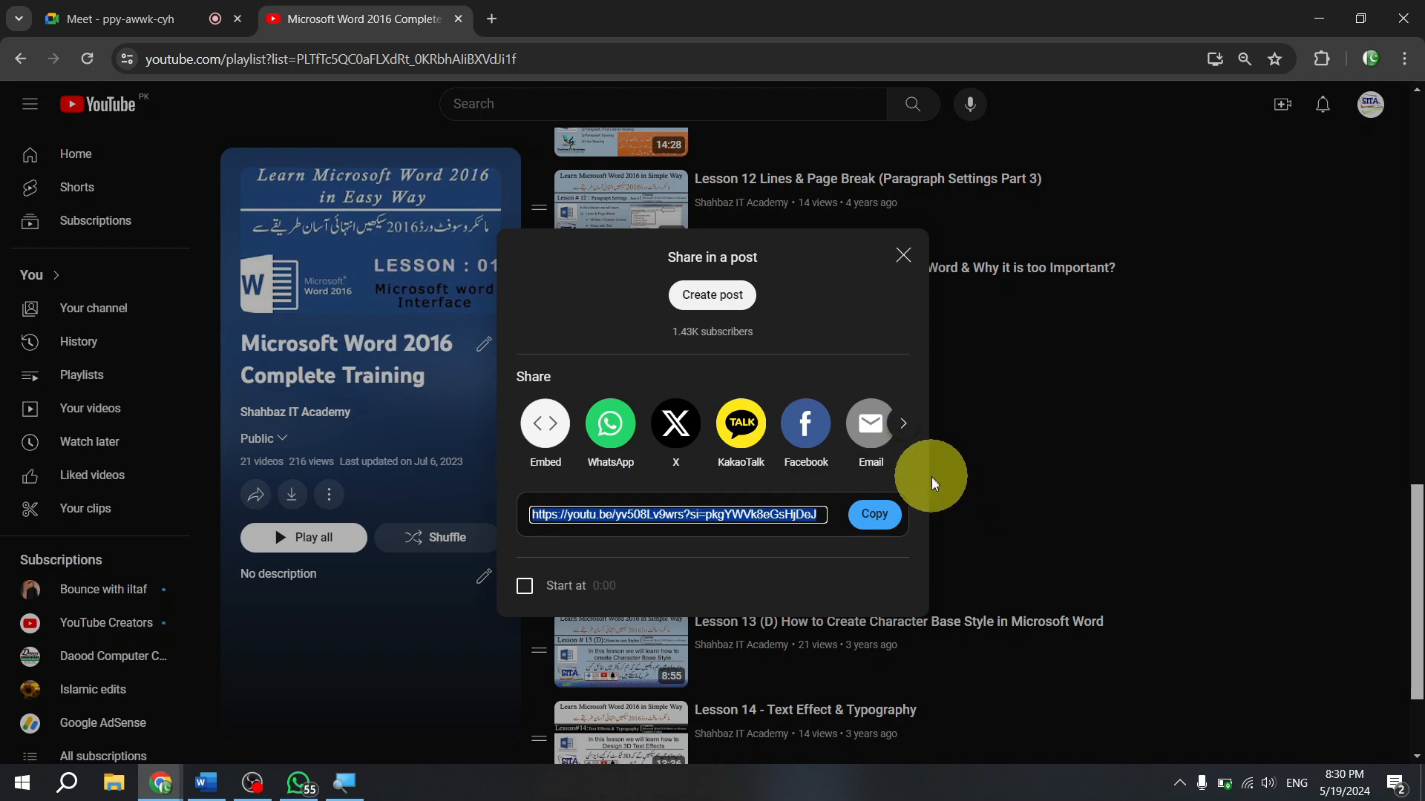
click(934, 484)
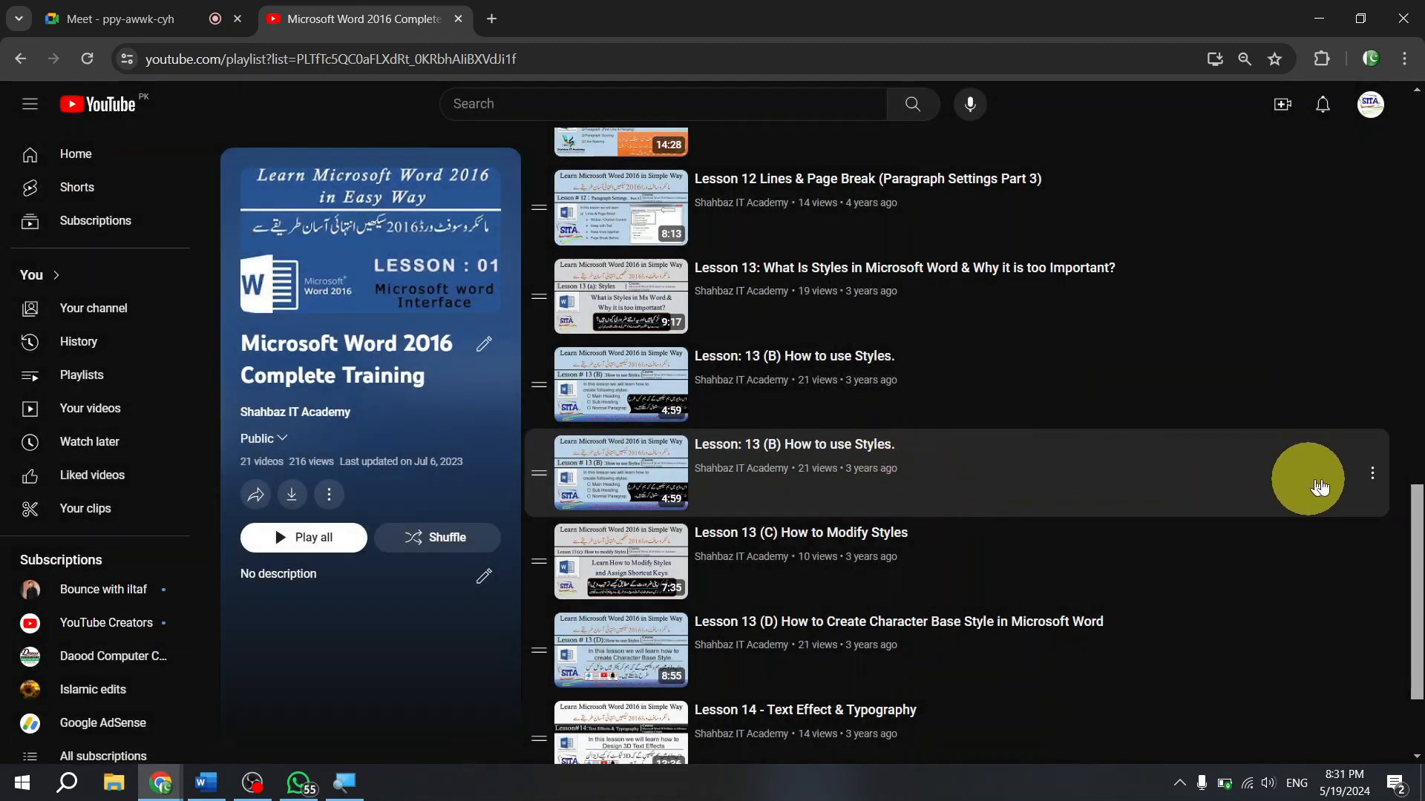
click(1372, 473)
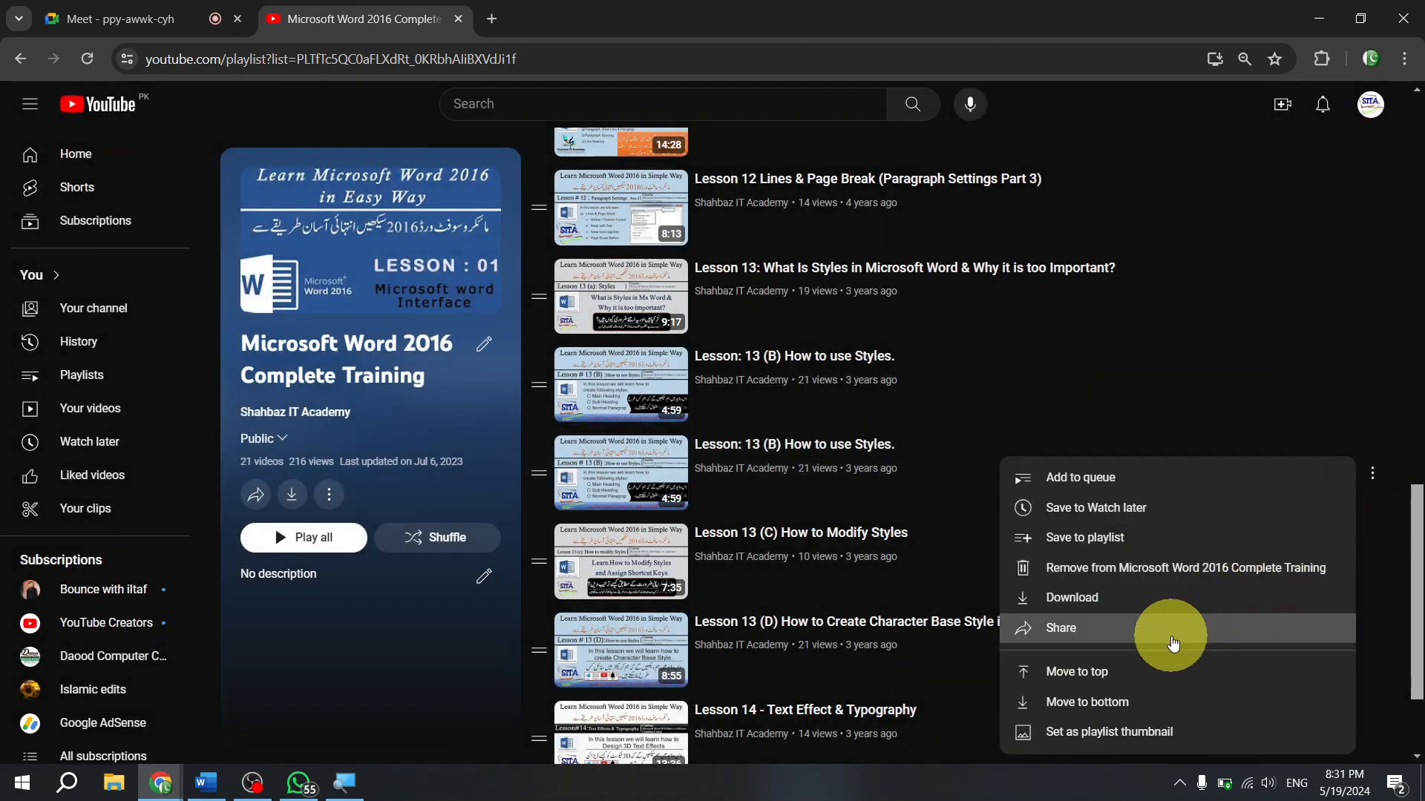
click(1173, 643)
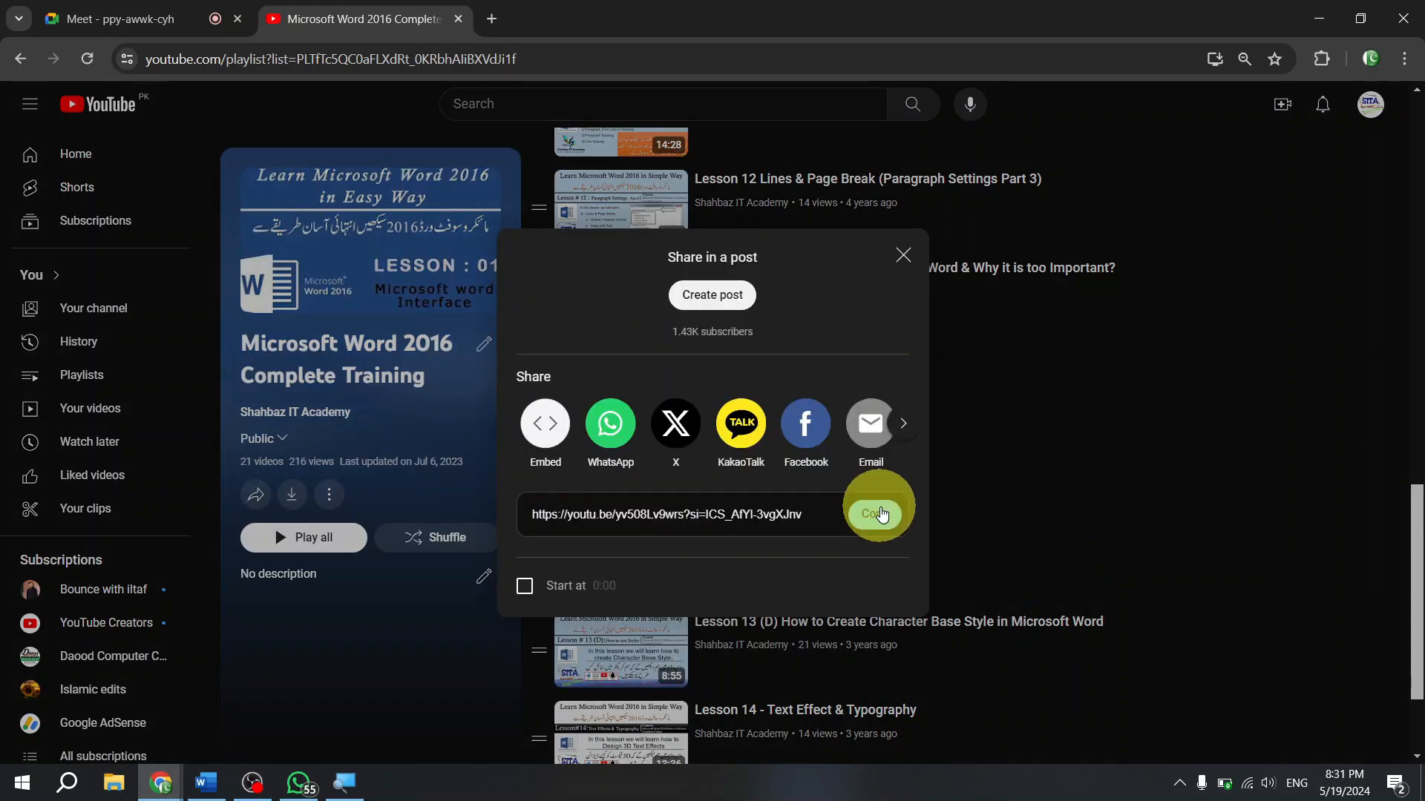
click(883, 517)
- Send the second Lesson 13 (B) link in the student's WhatsApp chat, and return to the YouTube playlist with the share dialog closed
key(alt+Tab)
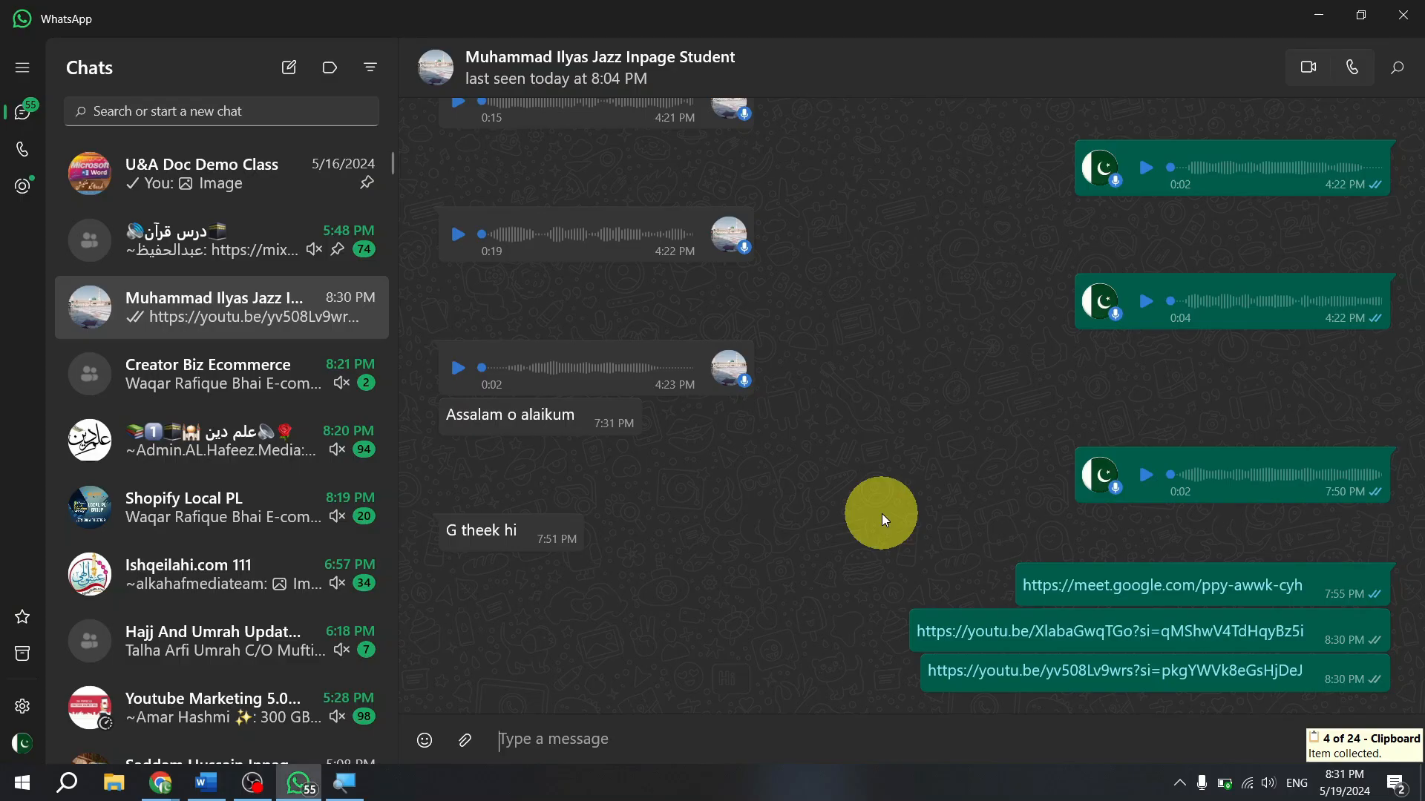
key(ctrl+v)
key(Return)
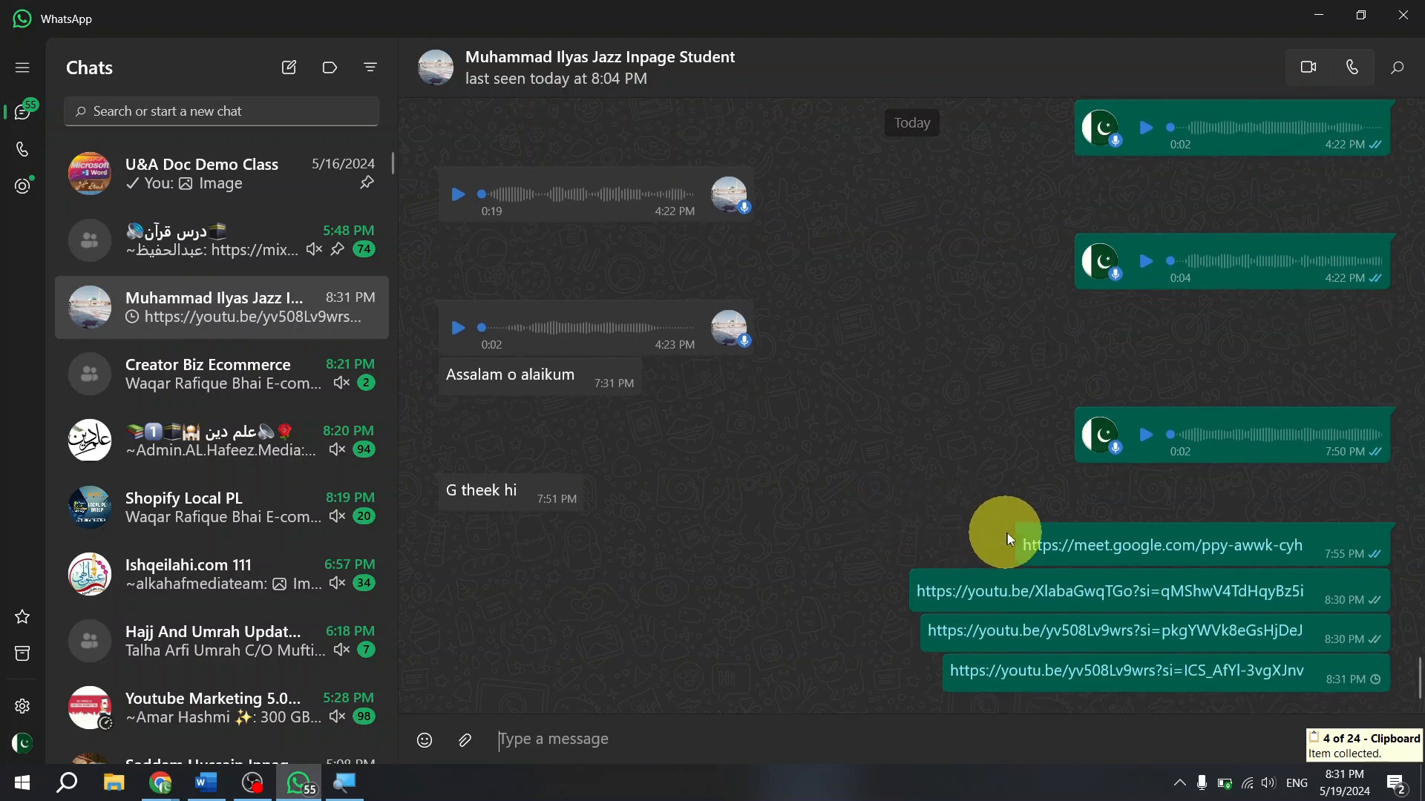
key(alt+Tab)
click(949, 553)
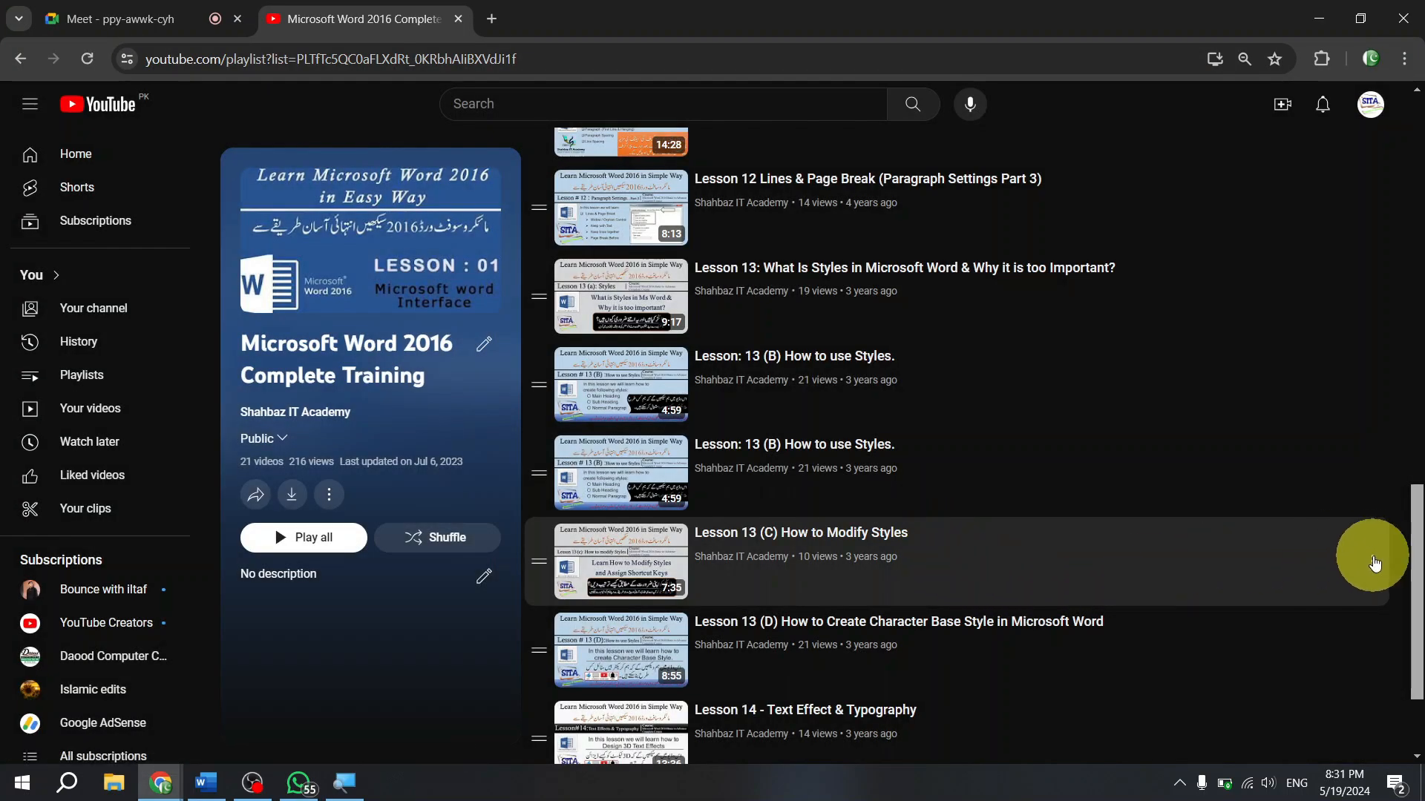
click(1375, 564)
click(1148, 419)
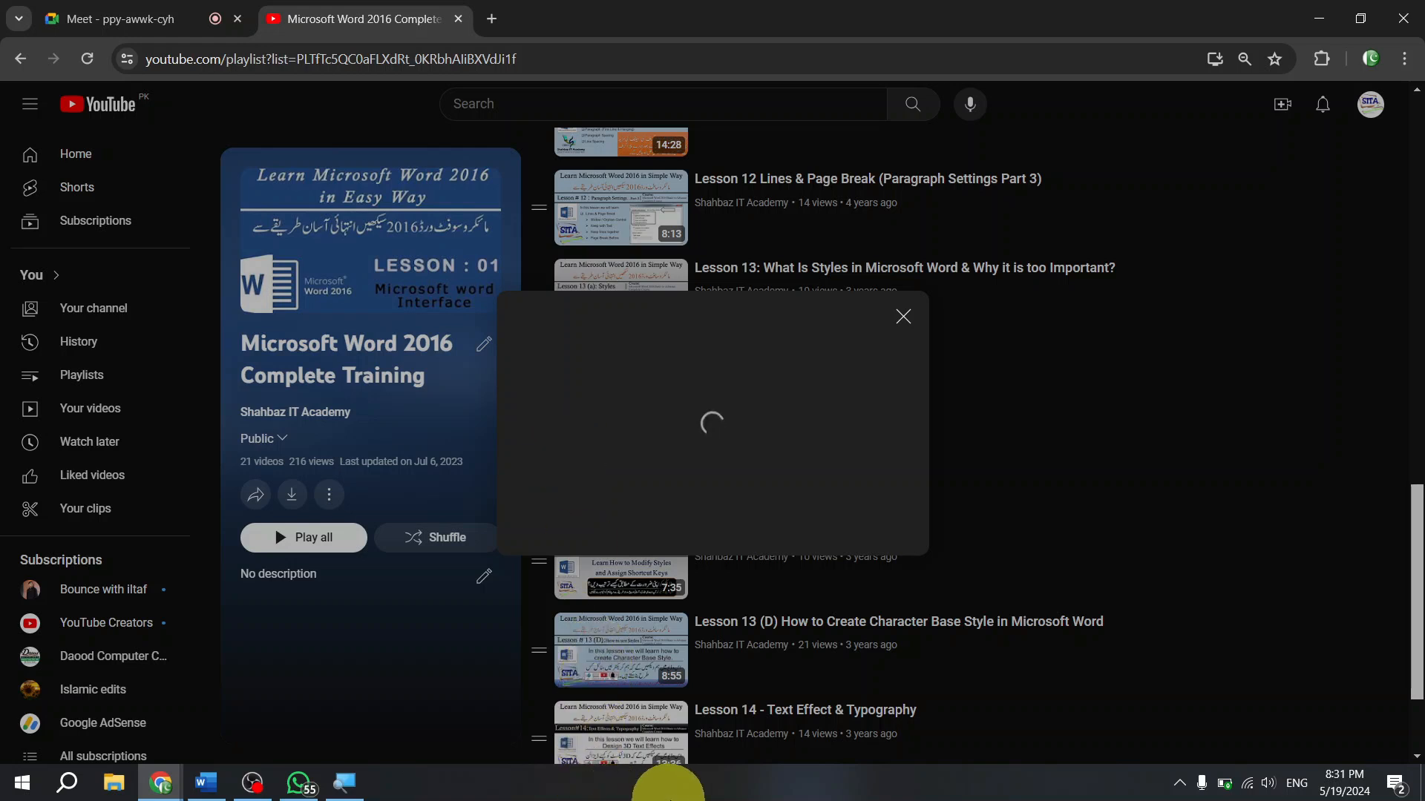
click(905, 317)
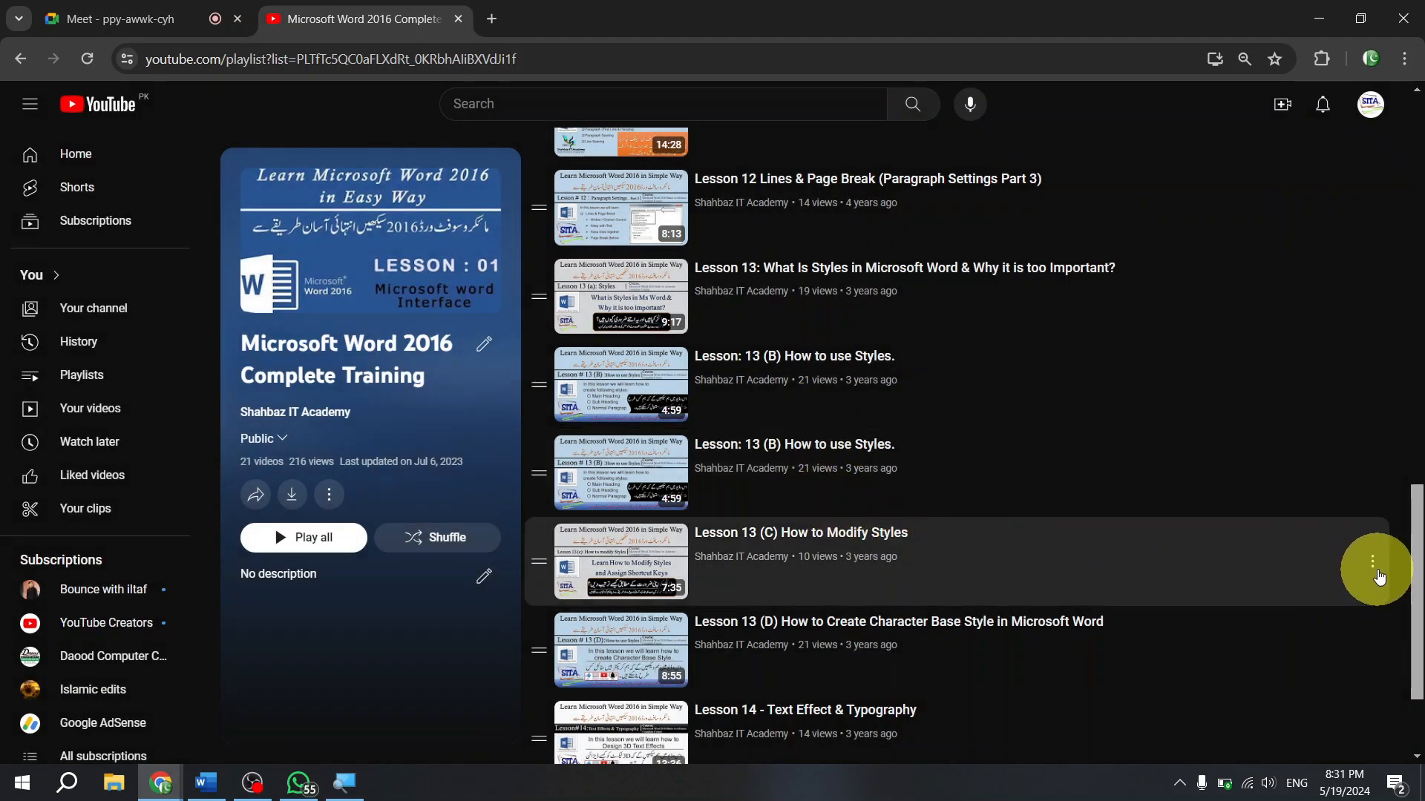
- Copy the share link of the "Lesson 13 (C) How to Modify Styles" entry in the playlist
click(1372, 561)
click(1172, 420)
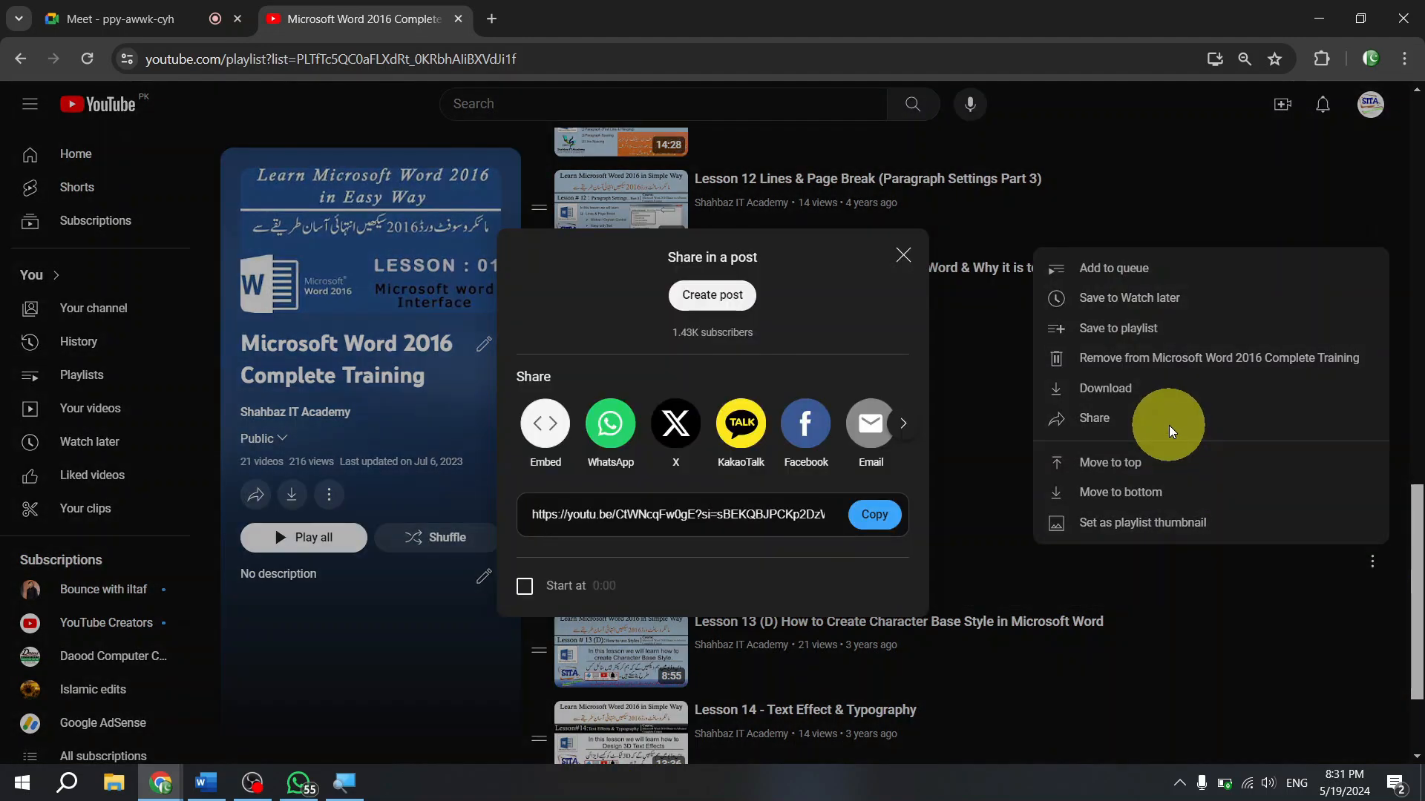
click(1171, 427)
click(862, 509)
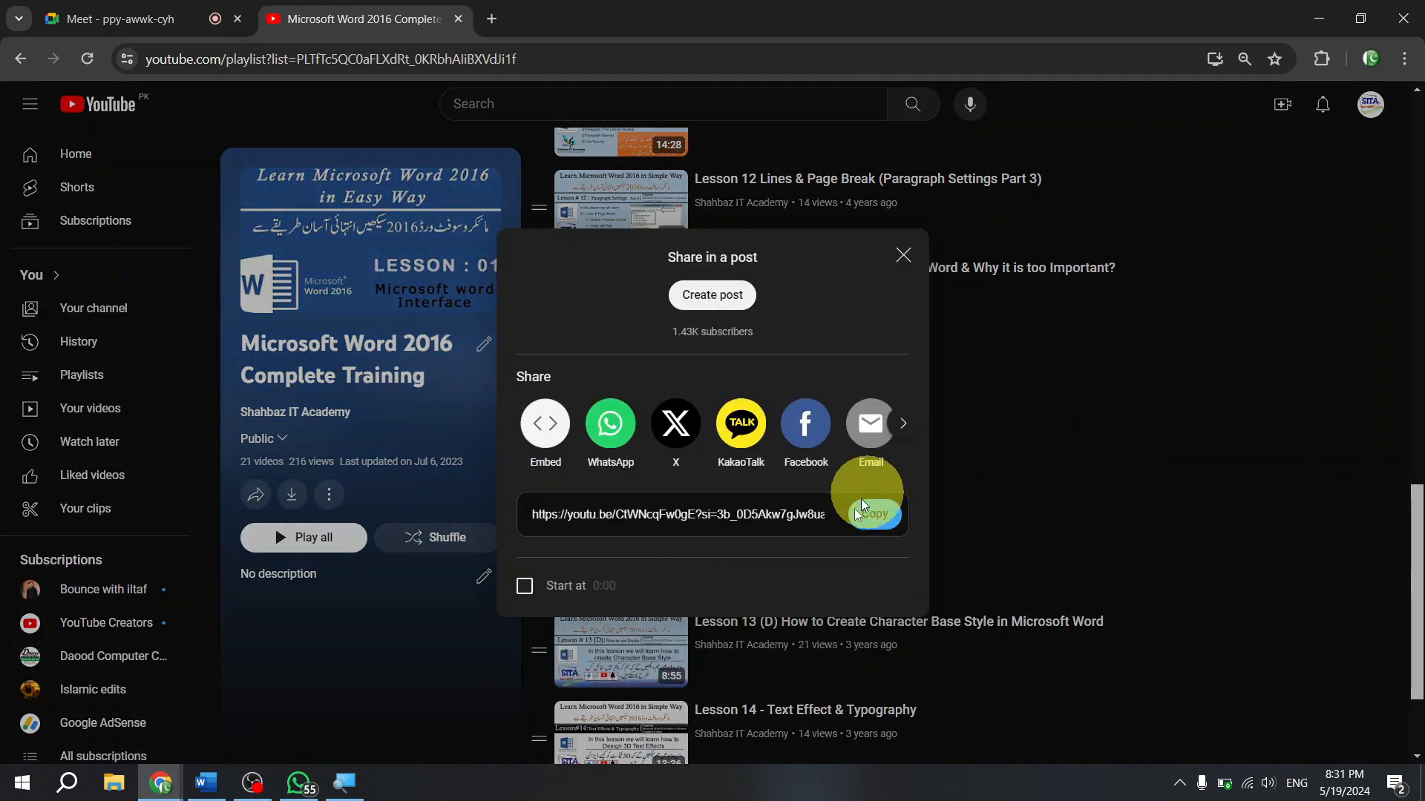
- Switch to WhatsApp and send the Lesson 13 (C) link in the open student chat
key(alt+Tab)
key(ctrl+v)
key(Return)
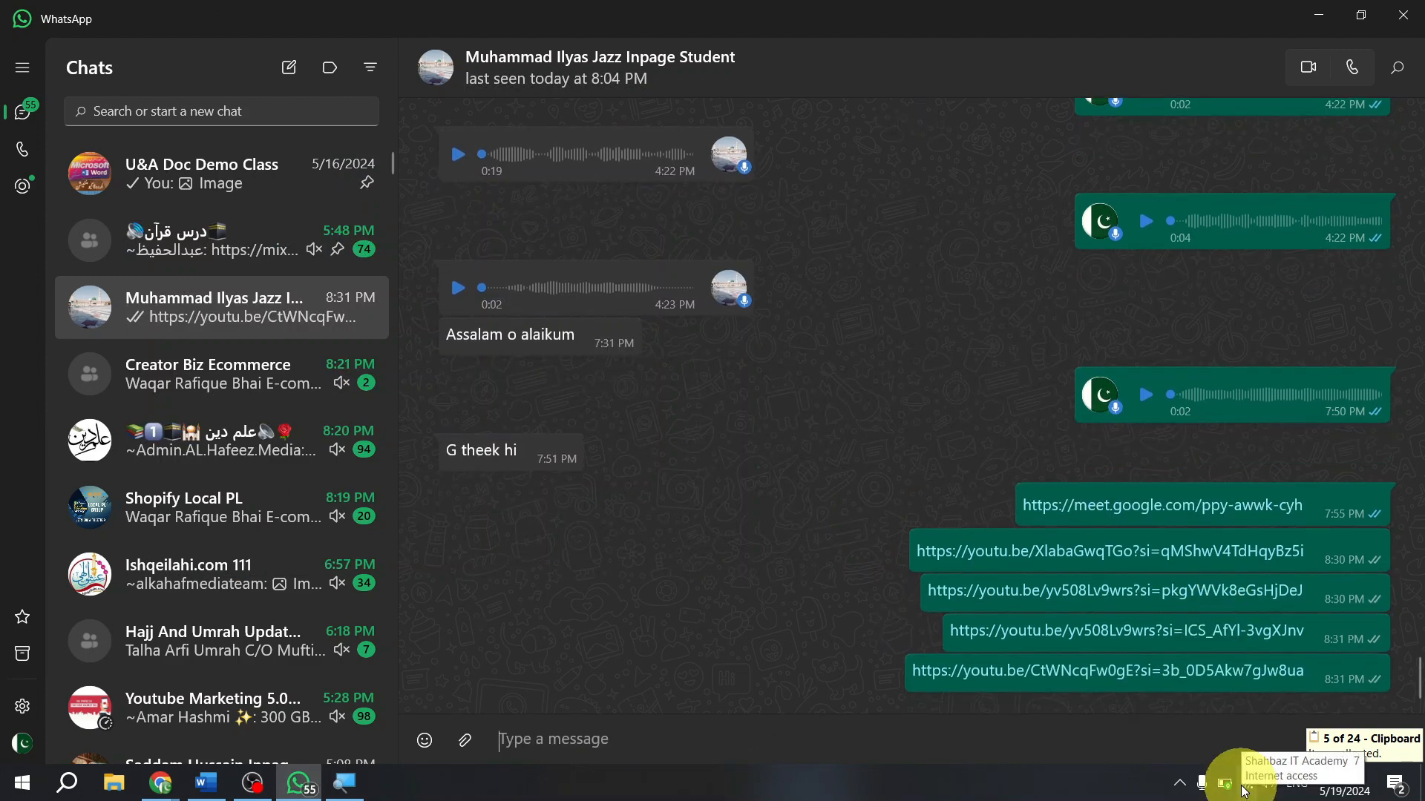
- Check the Google Meet call in Chrome and bring the Test Doc.docx document in Word to the front
mouse_move(157, 789)
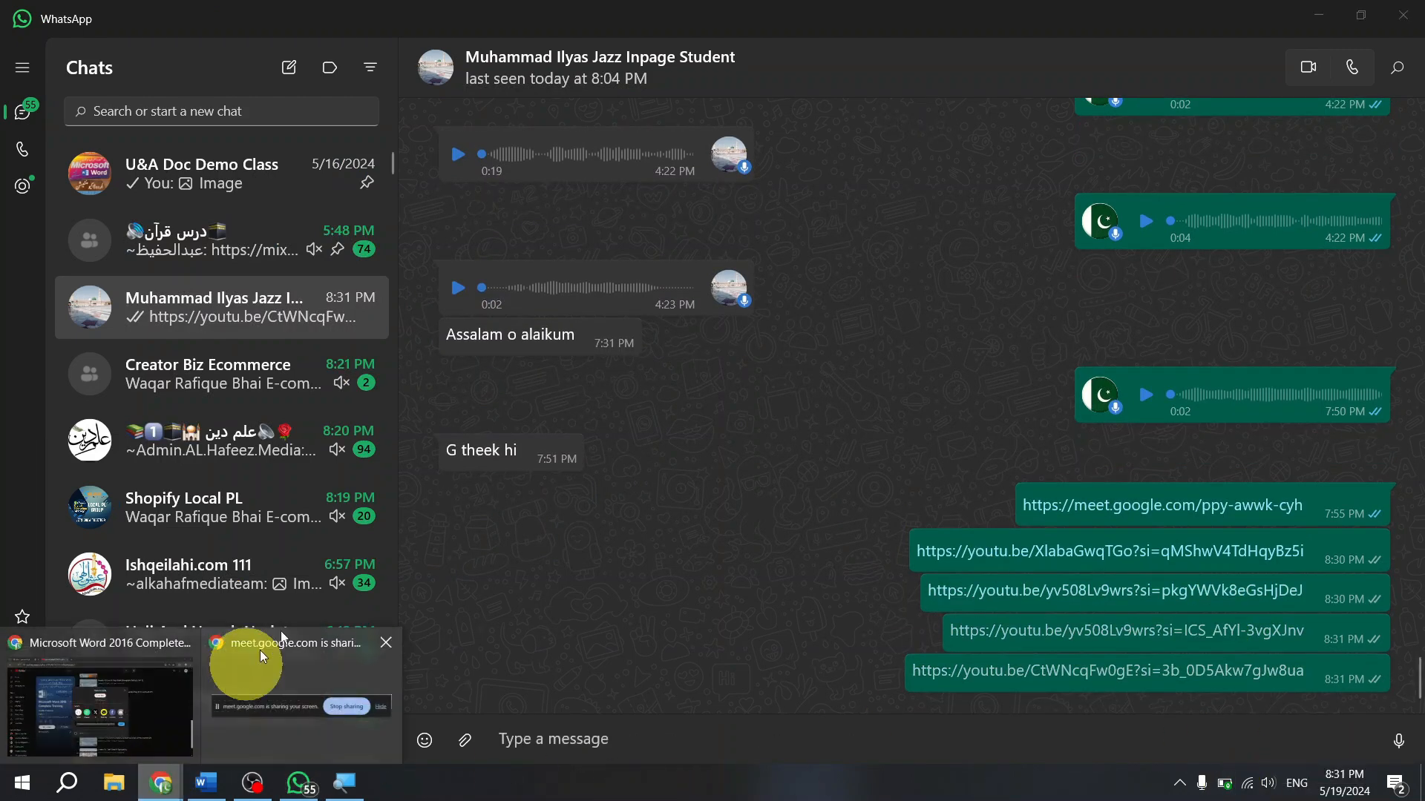
click(141, 699)
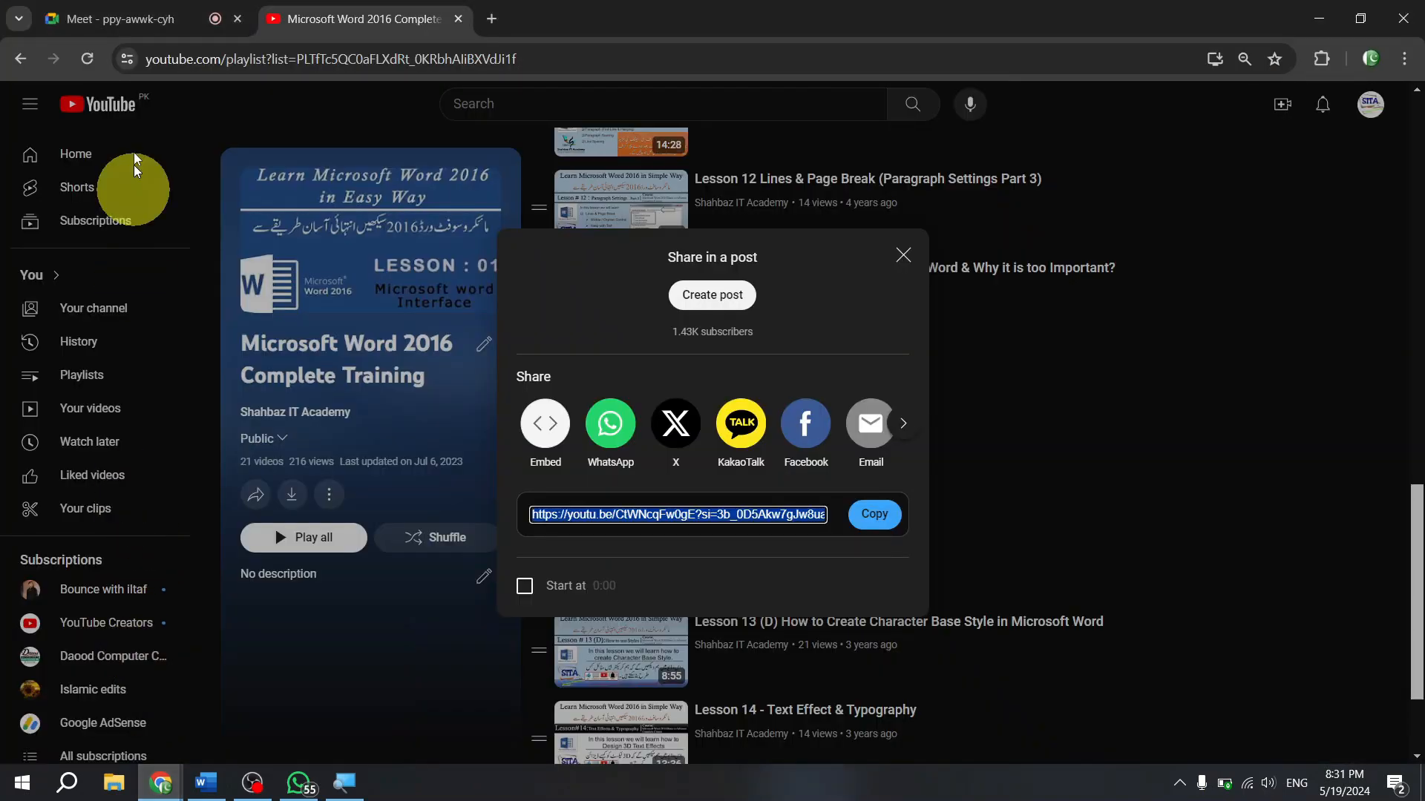
click(78, 16)
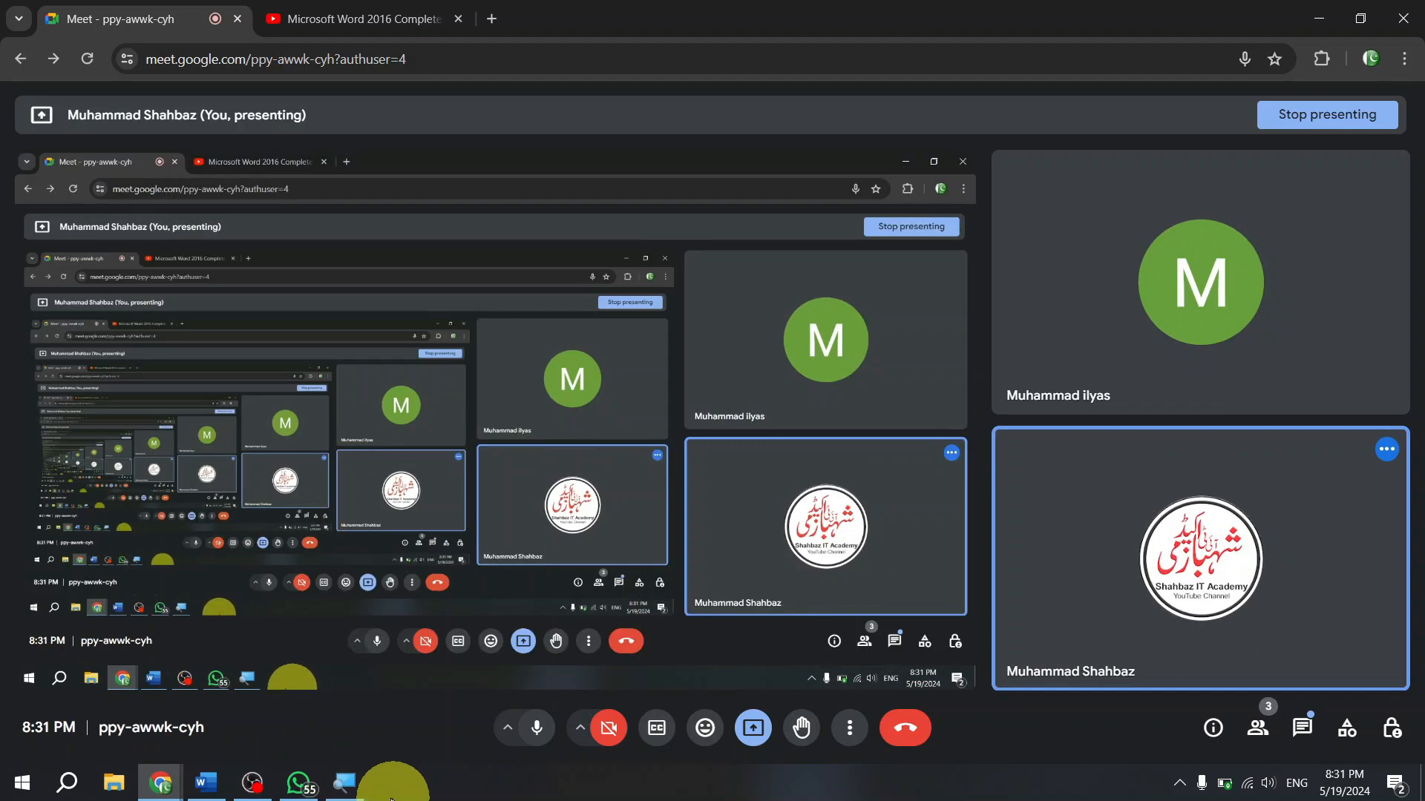
click(206, 783)
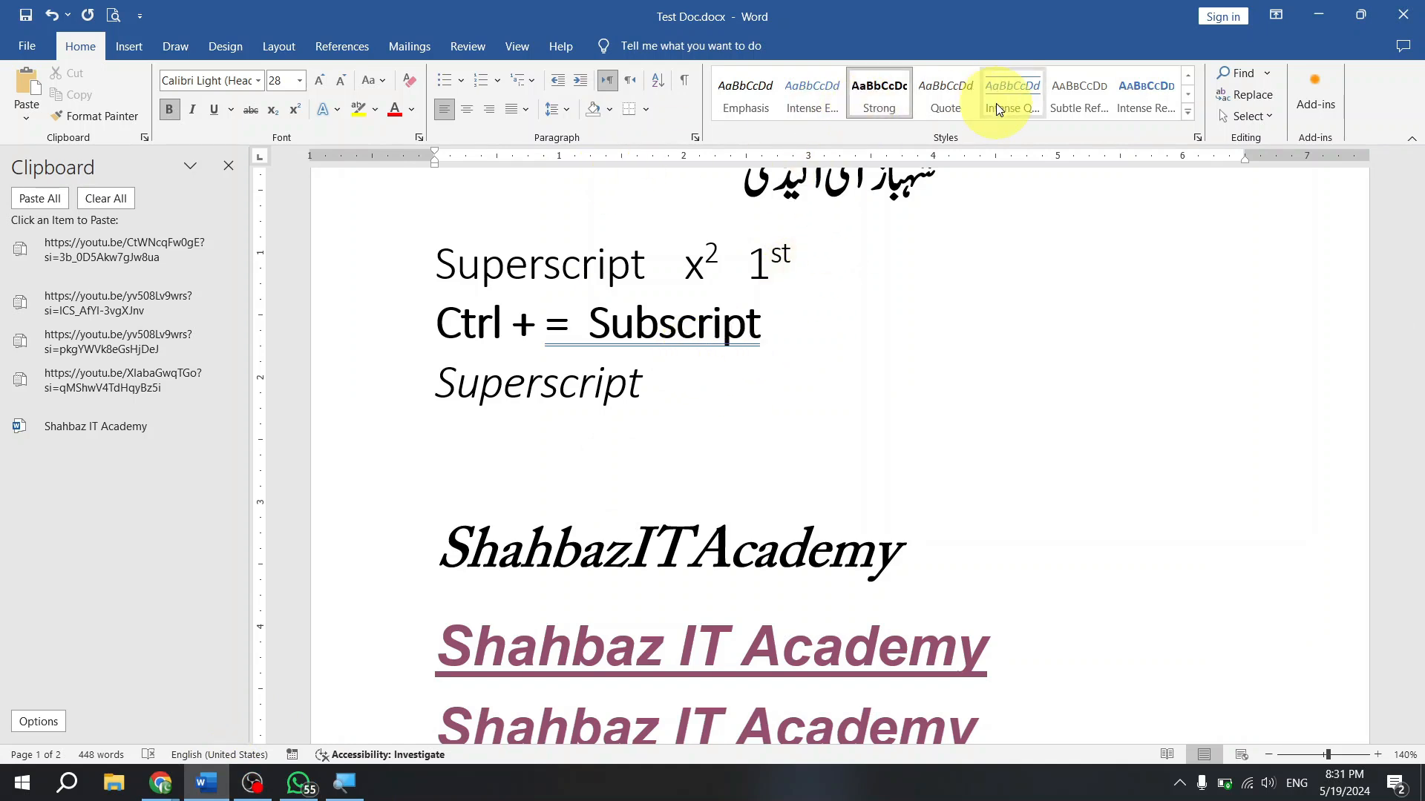
- Return to YouTube in Chrome, close the lesson's share dialog and copy the share link of the whole Microsoft Word 2016 Complete Training playlist
click(156, 790)
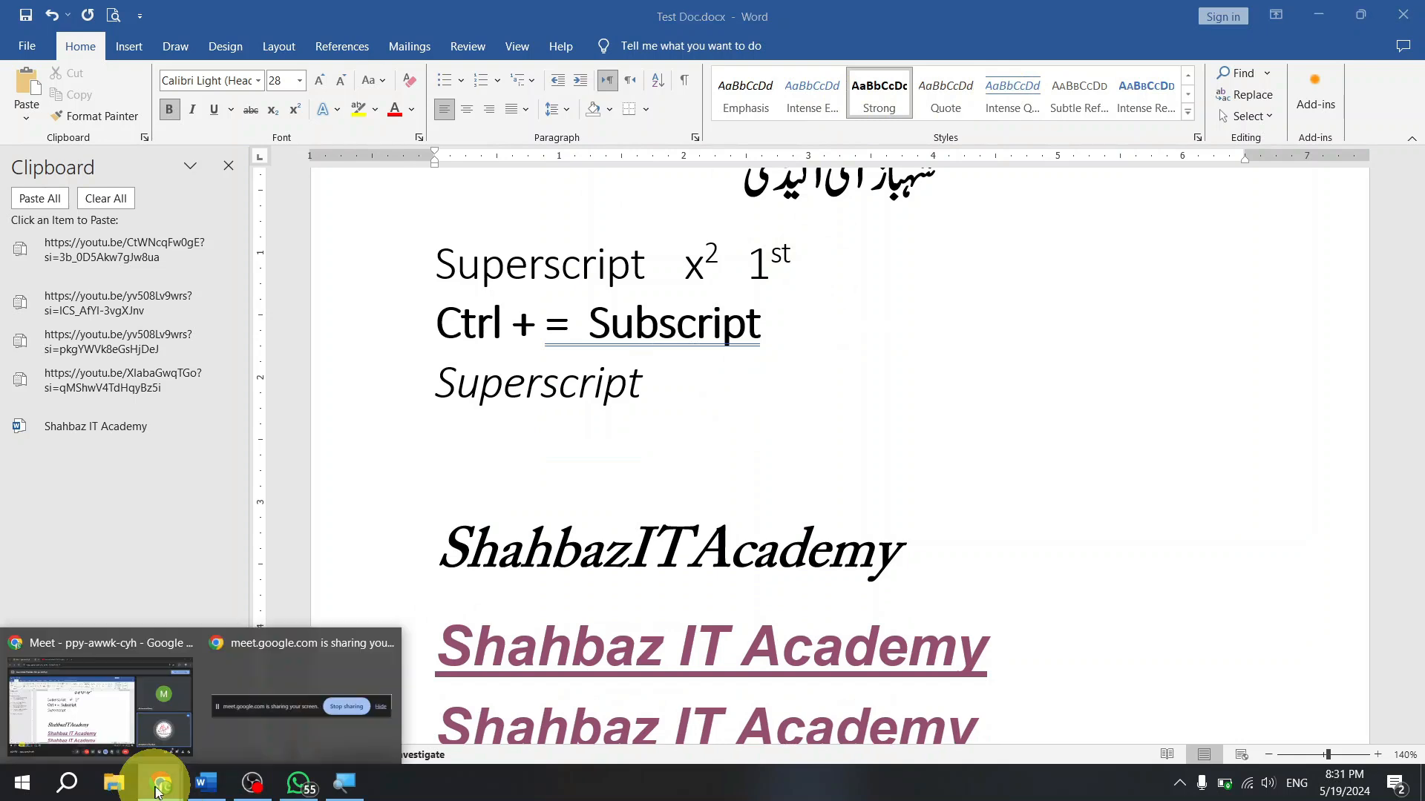
click(95, 693)
click(350, 22)
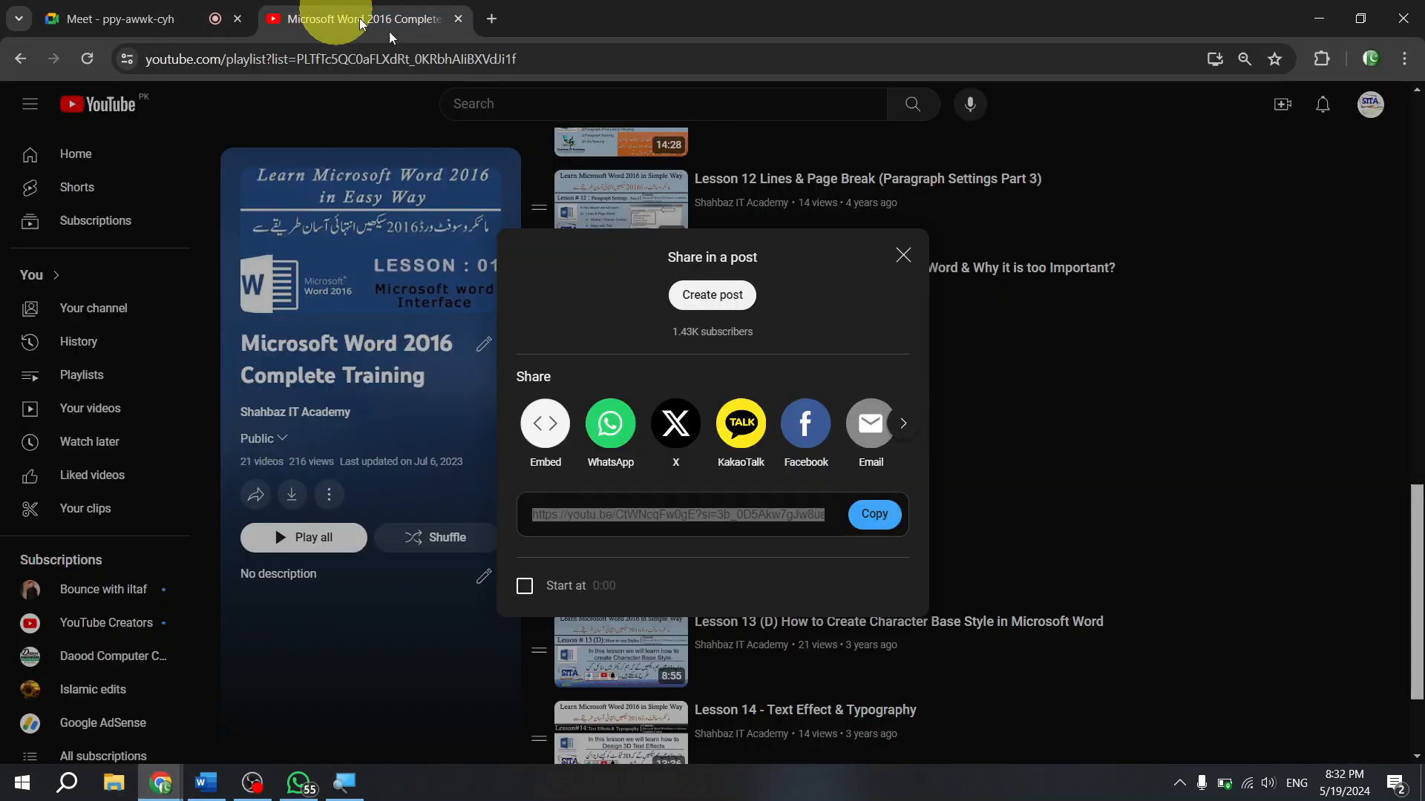
click(903, 255)
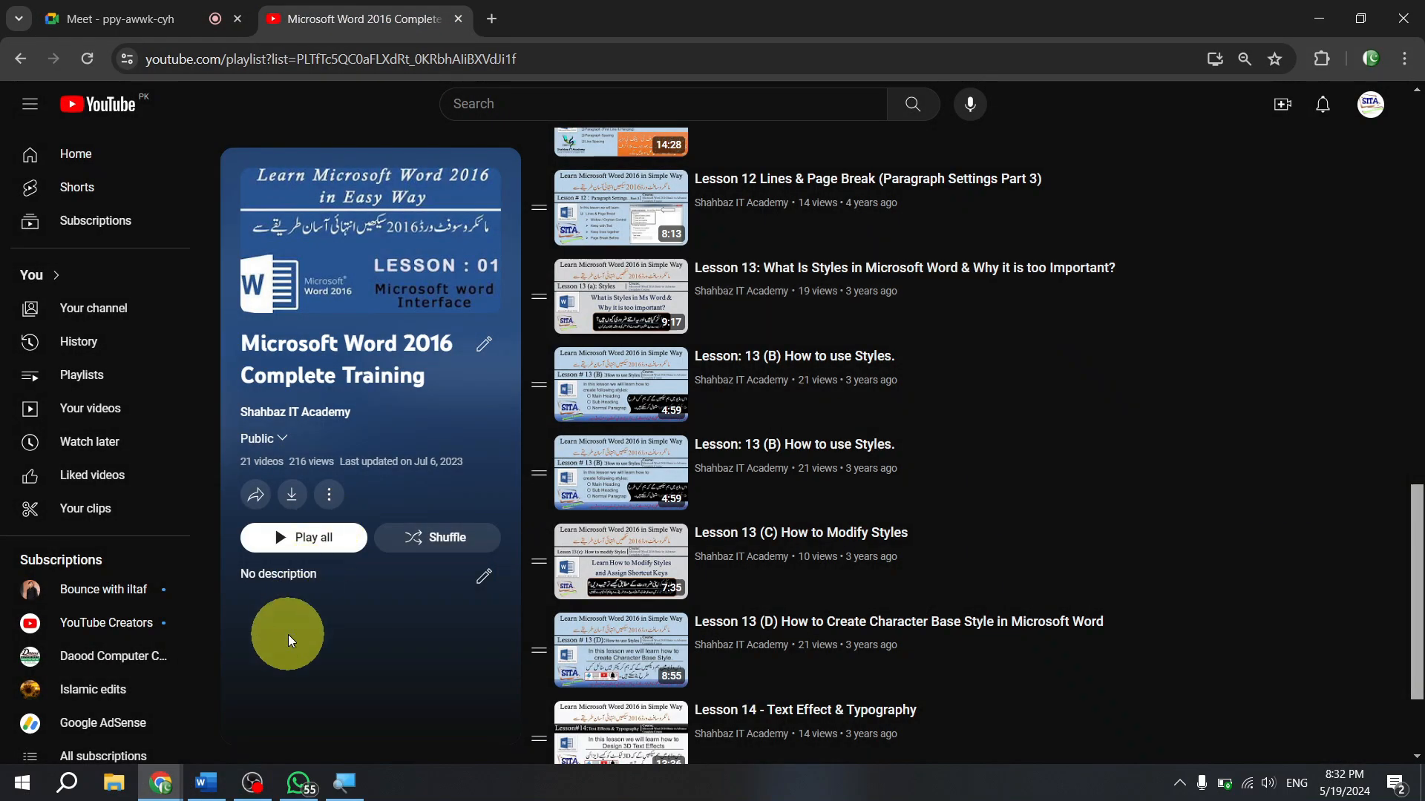
click(257, 497)
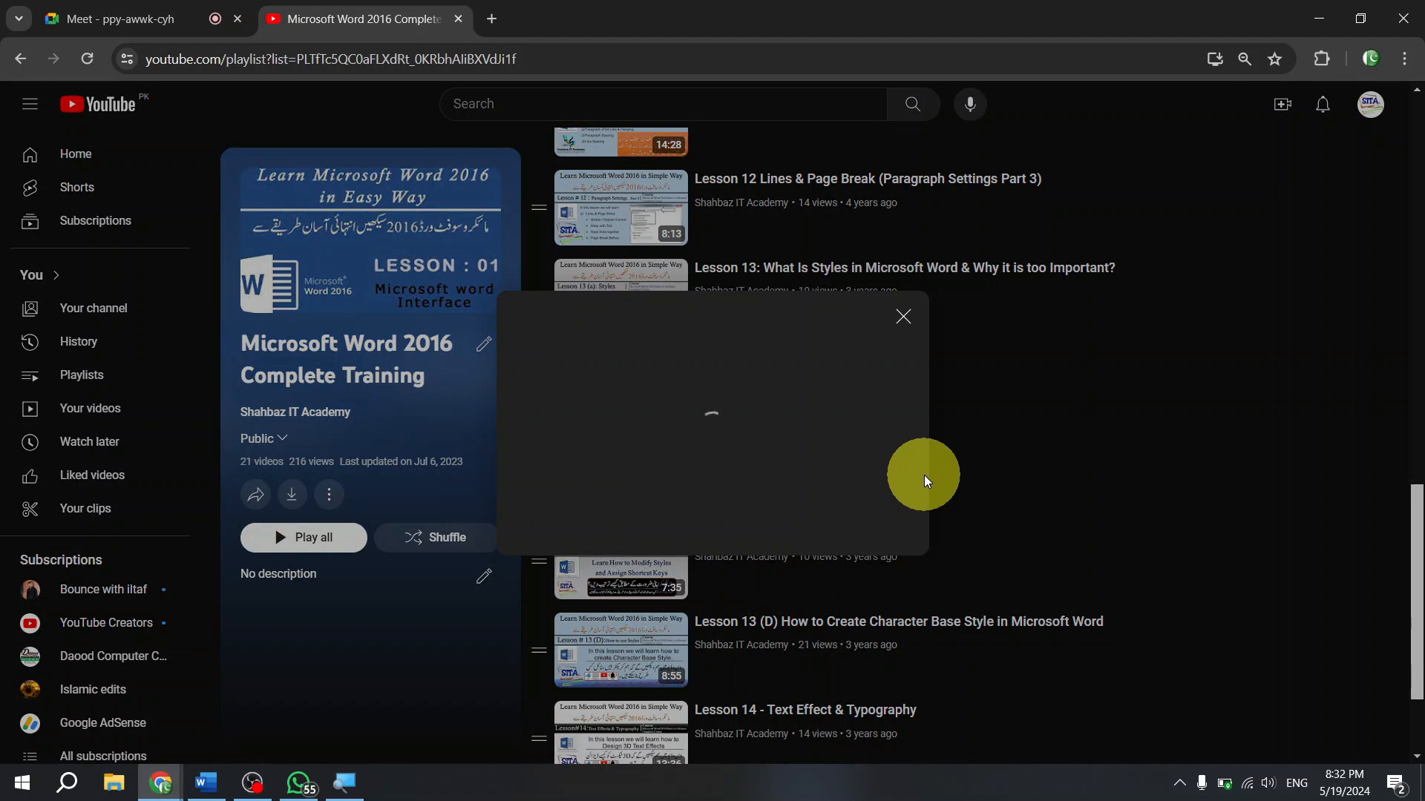
click(874, 486)
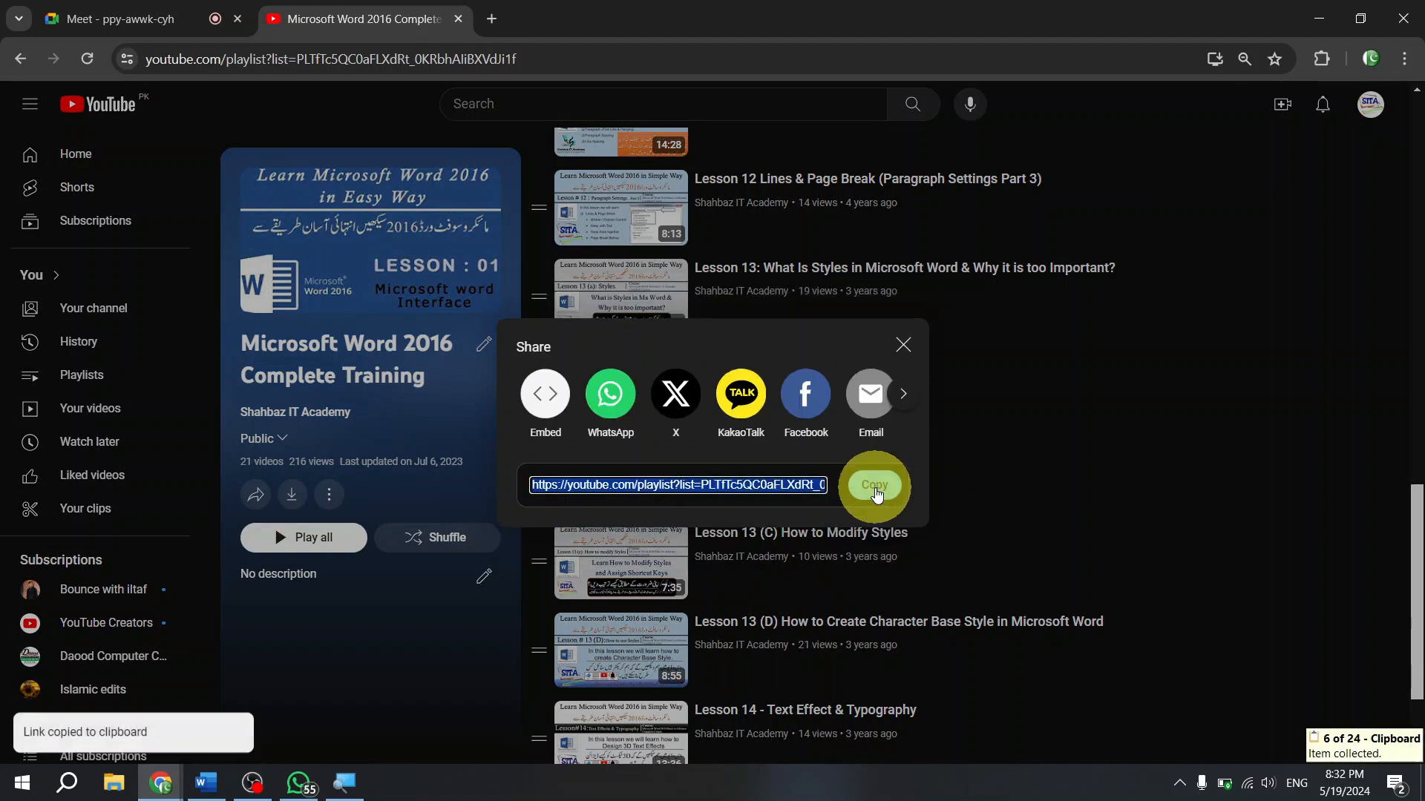
- Switch to WhatsApp and send the complete playlist link in the student's chat
click(97, 19)
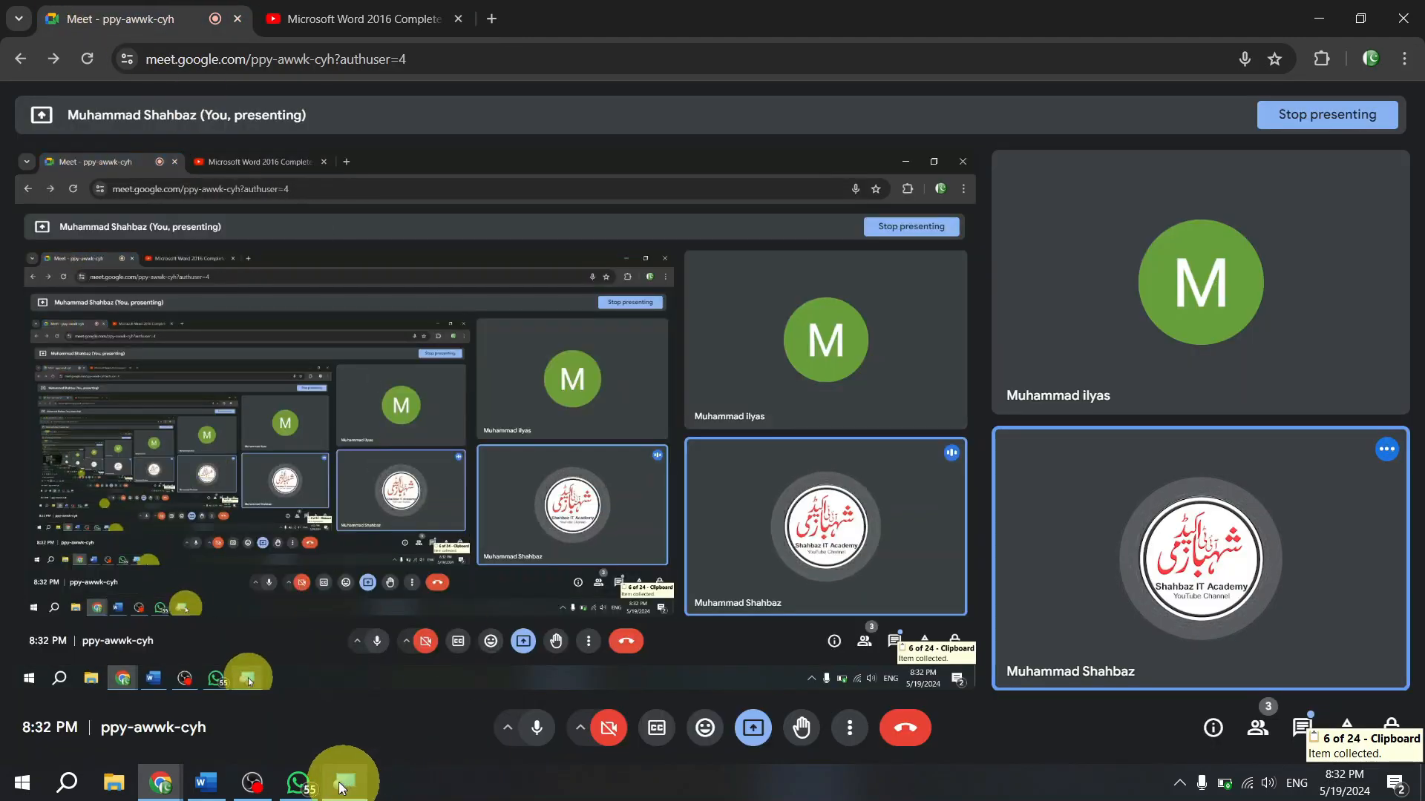
click(298, 780)
click(604, 737)
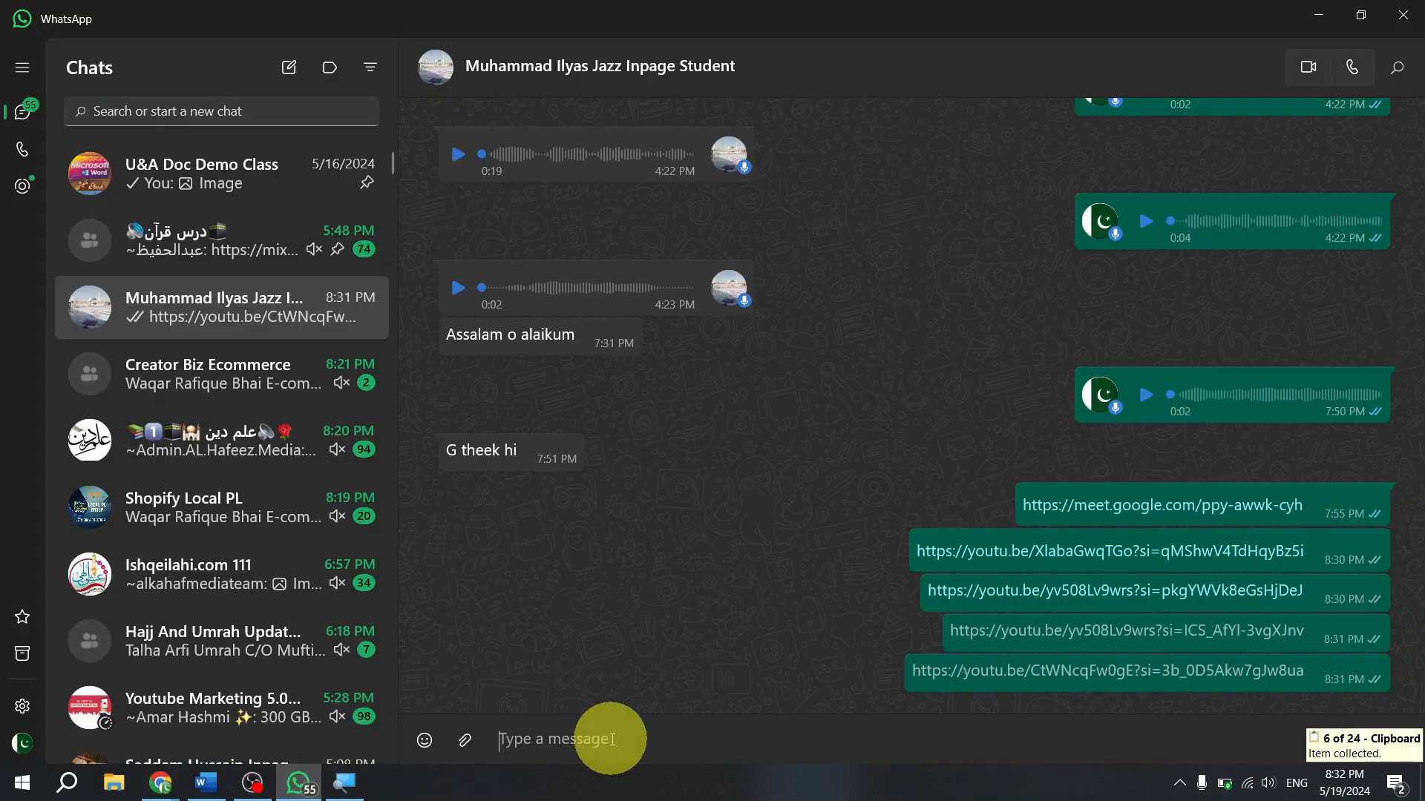
key(ctrl+v)
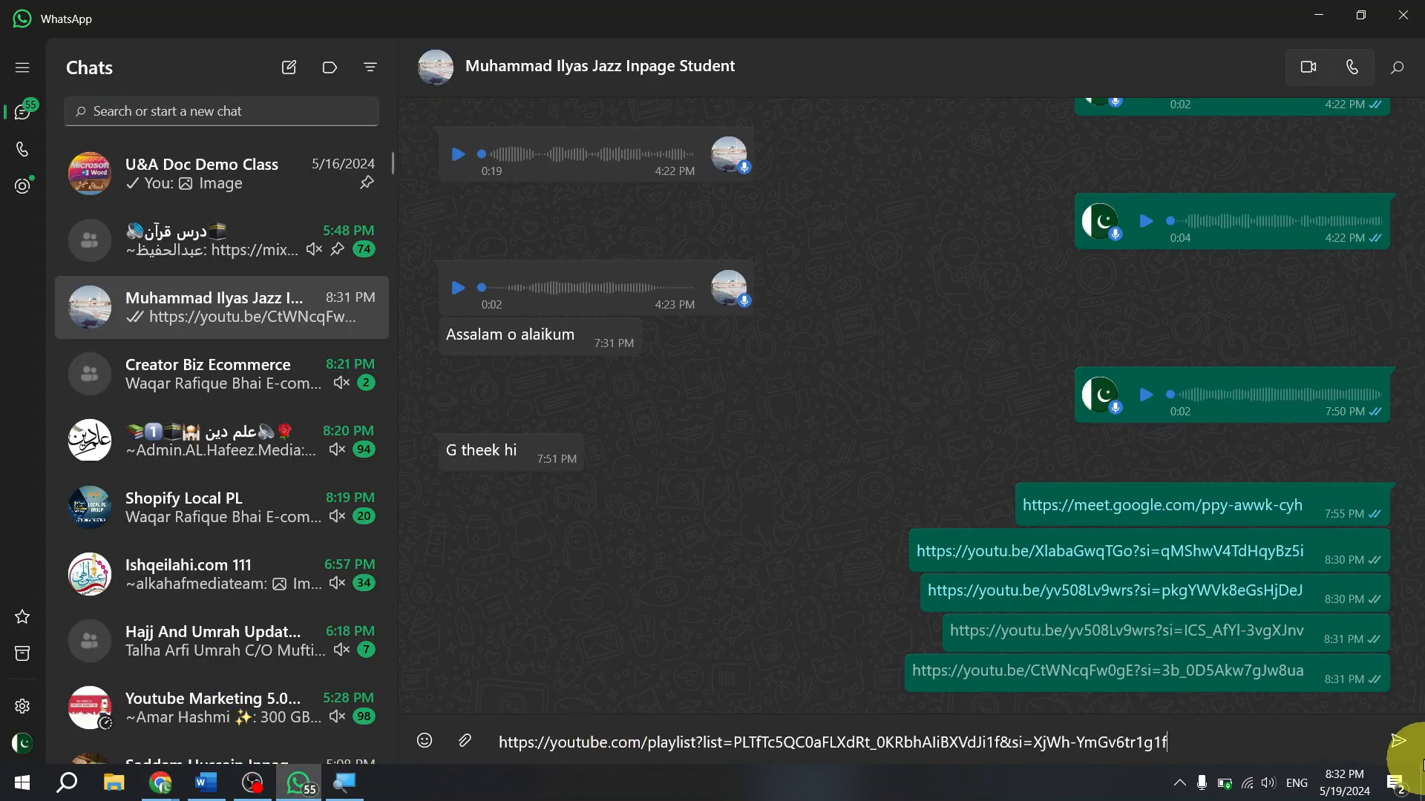
click(1402, 744)
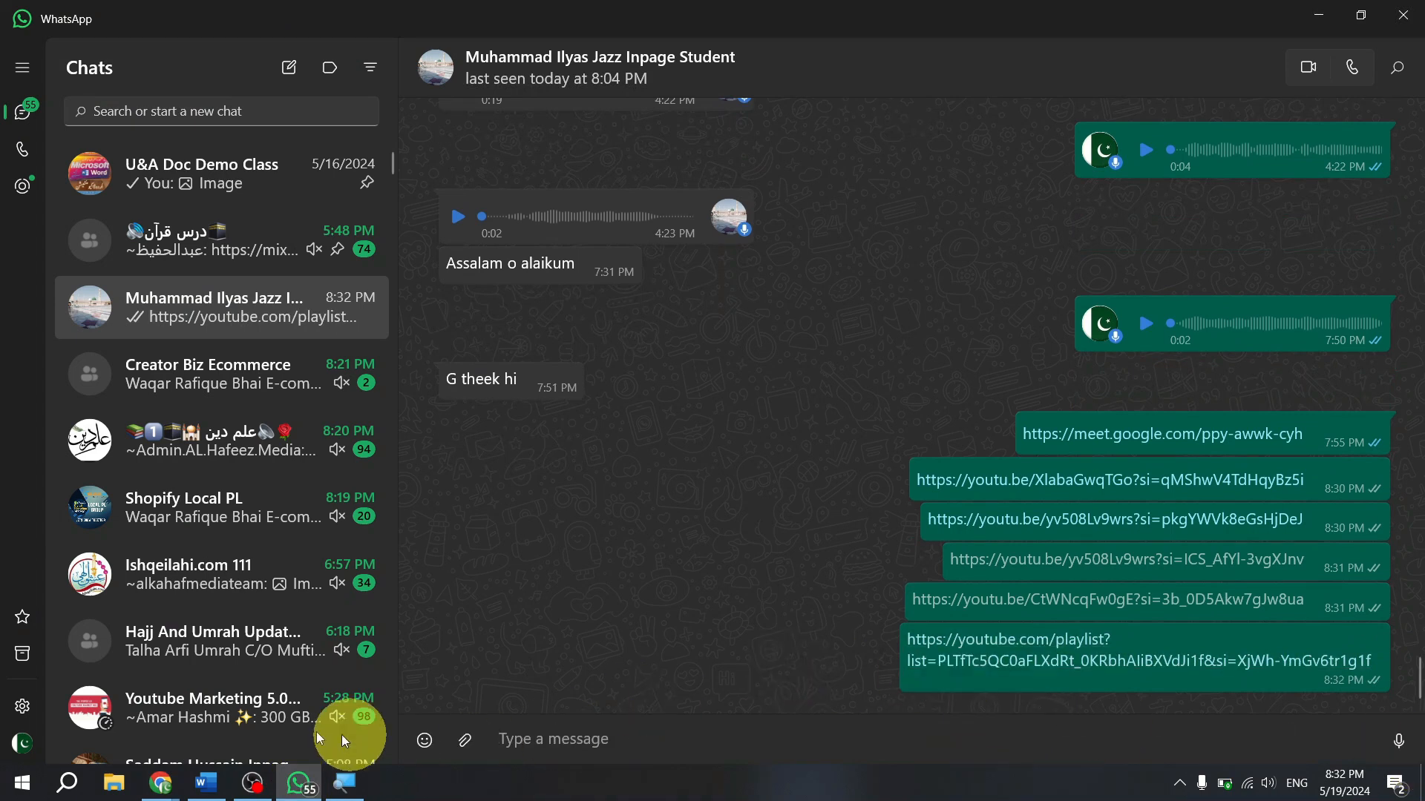
- Check the Google Meet call once more and return to Test Doc.docx in Word
click(162, 781)
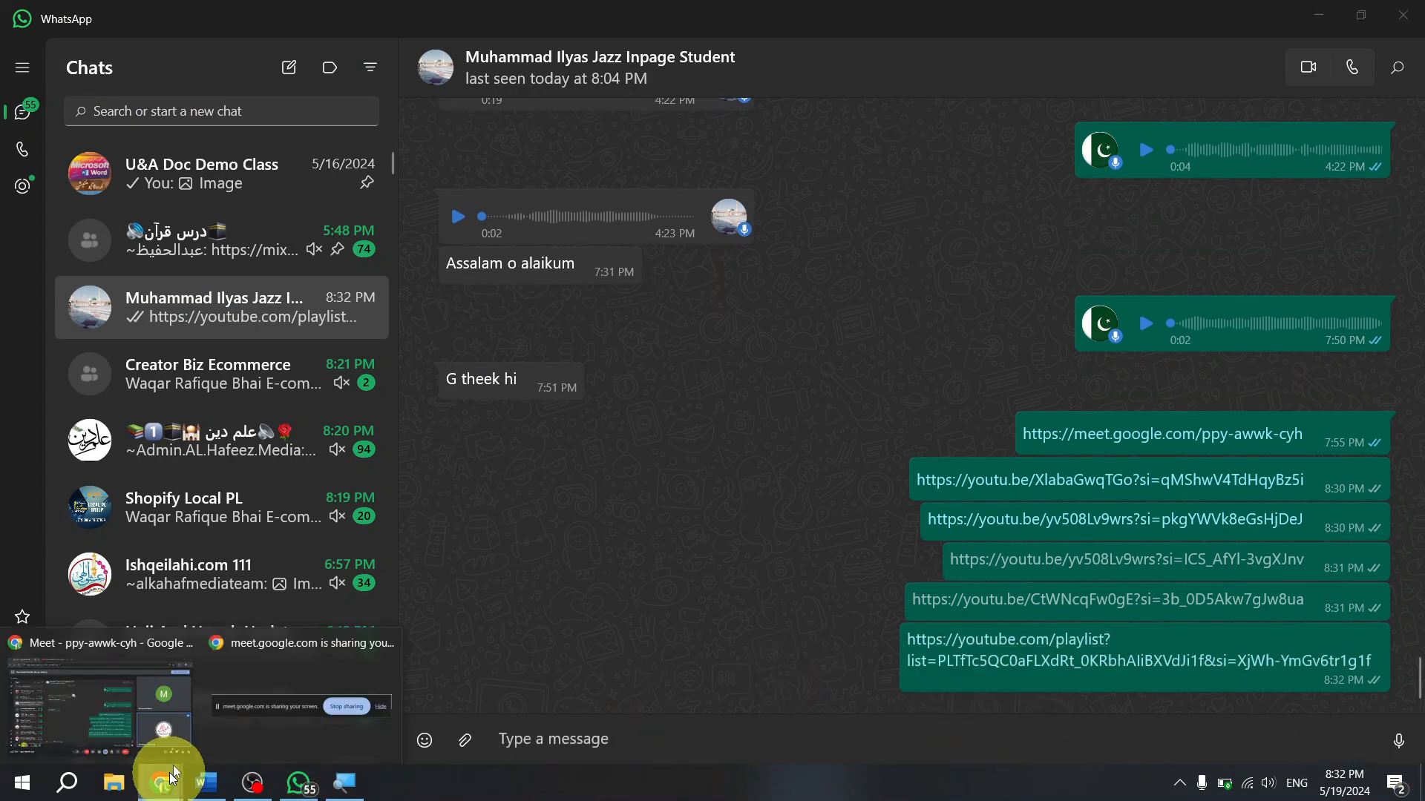
click(115, 686)
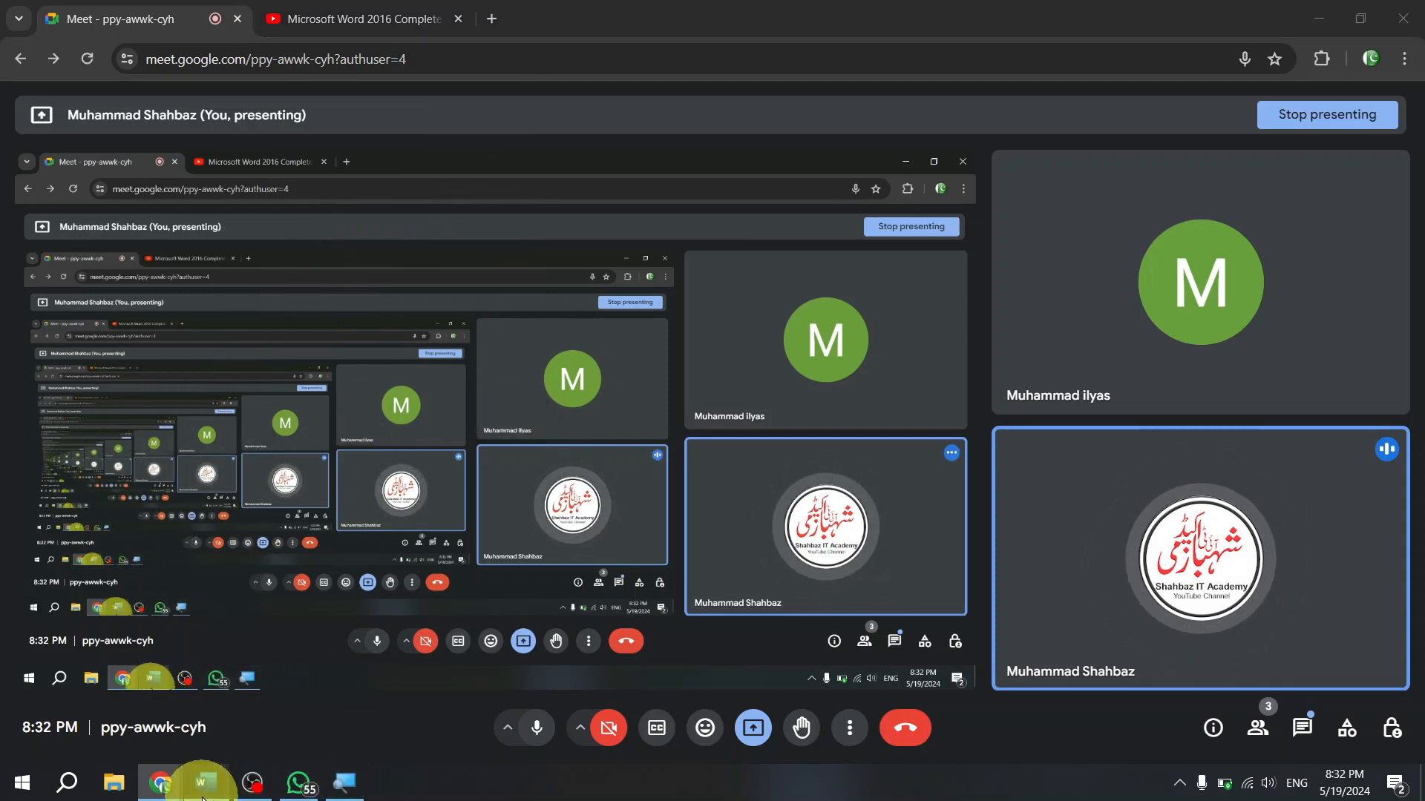
click(212, 786)
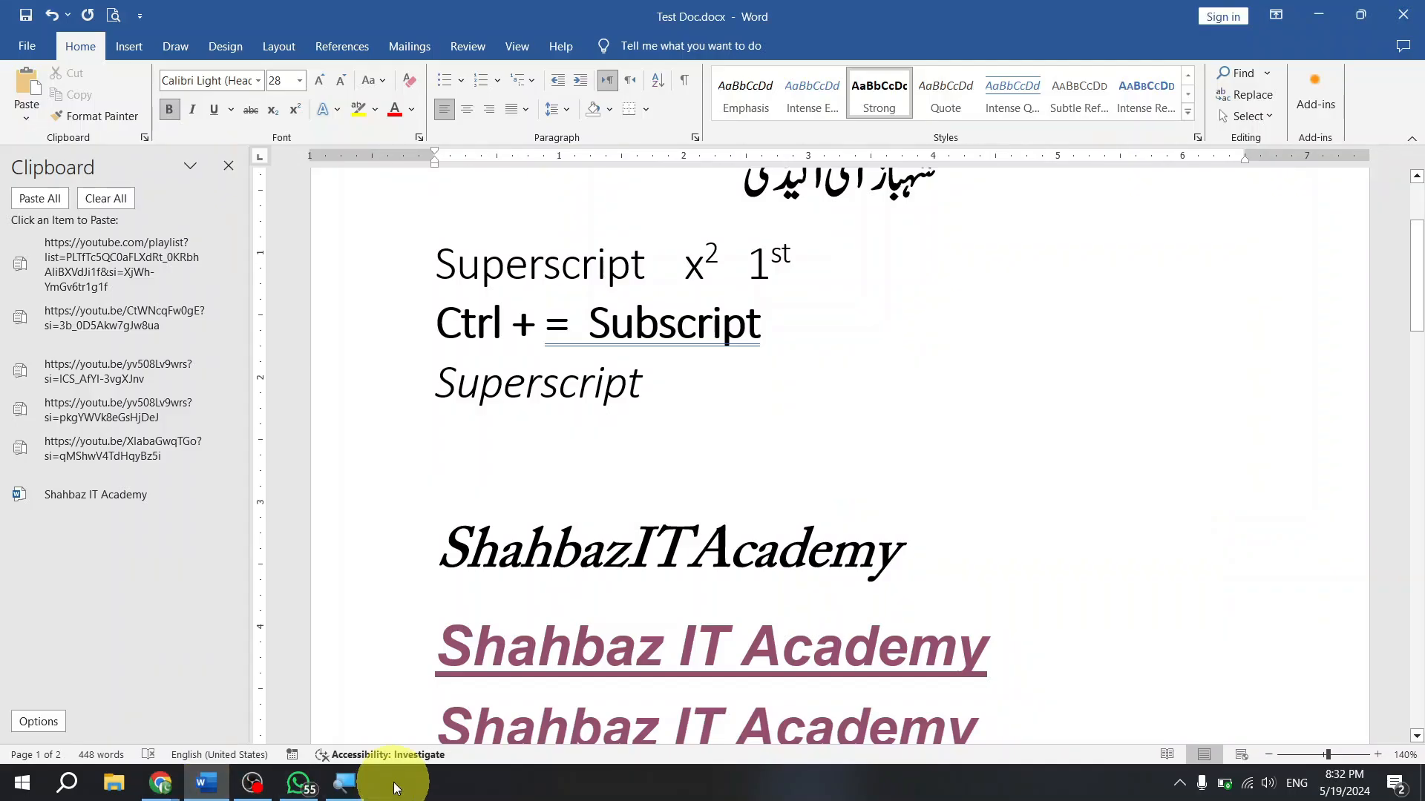
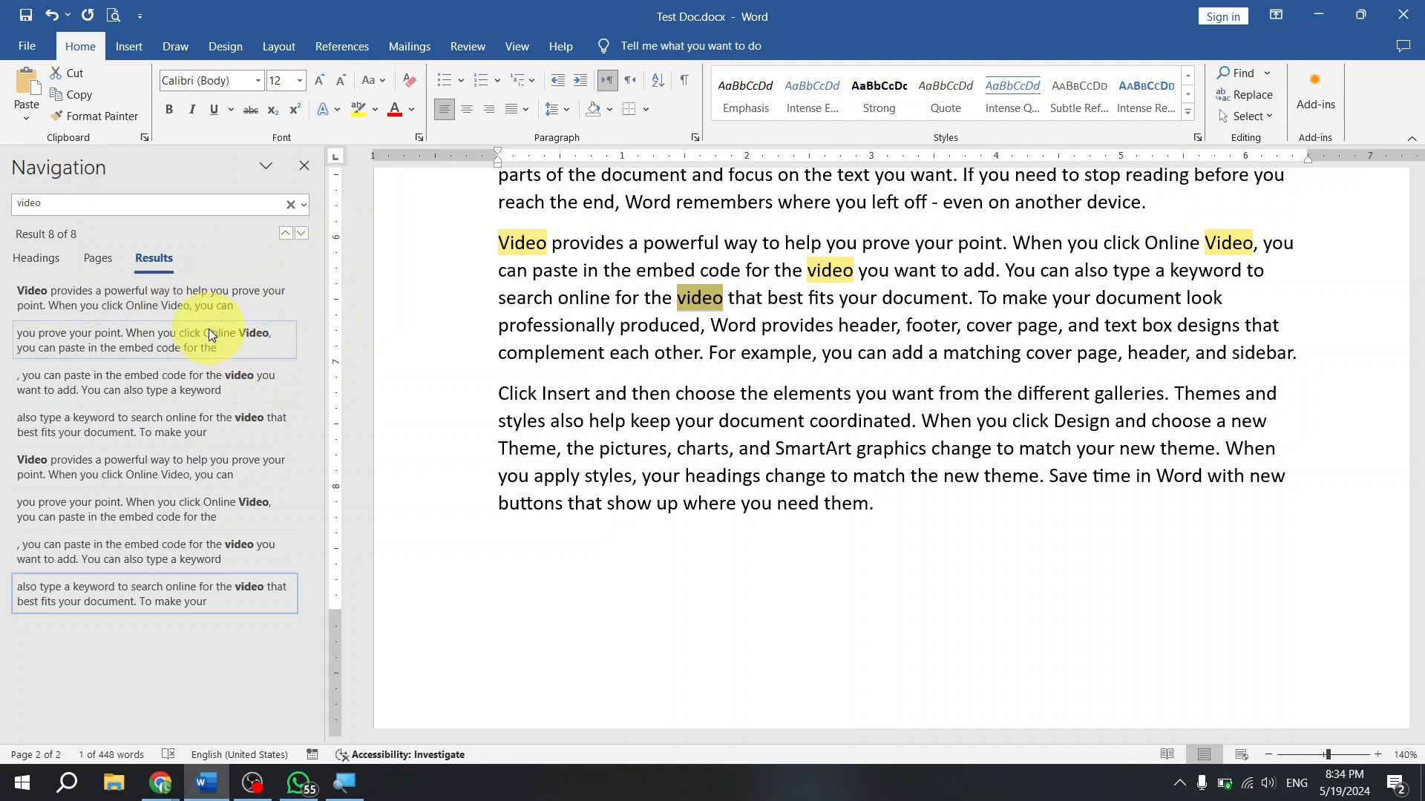
- Jump to the first and third "video" search matches in the document, and step forward through the remaining matches to the last one
click(190, 311)
click(184, 397)
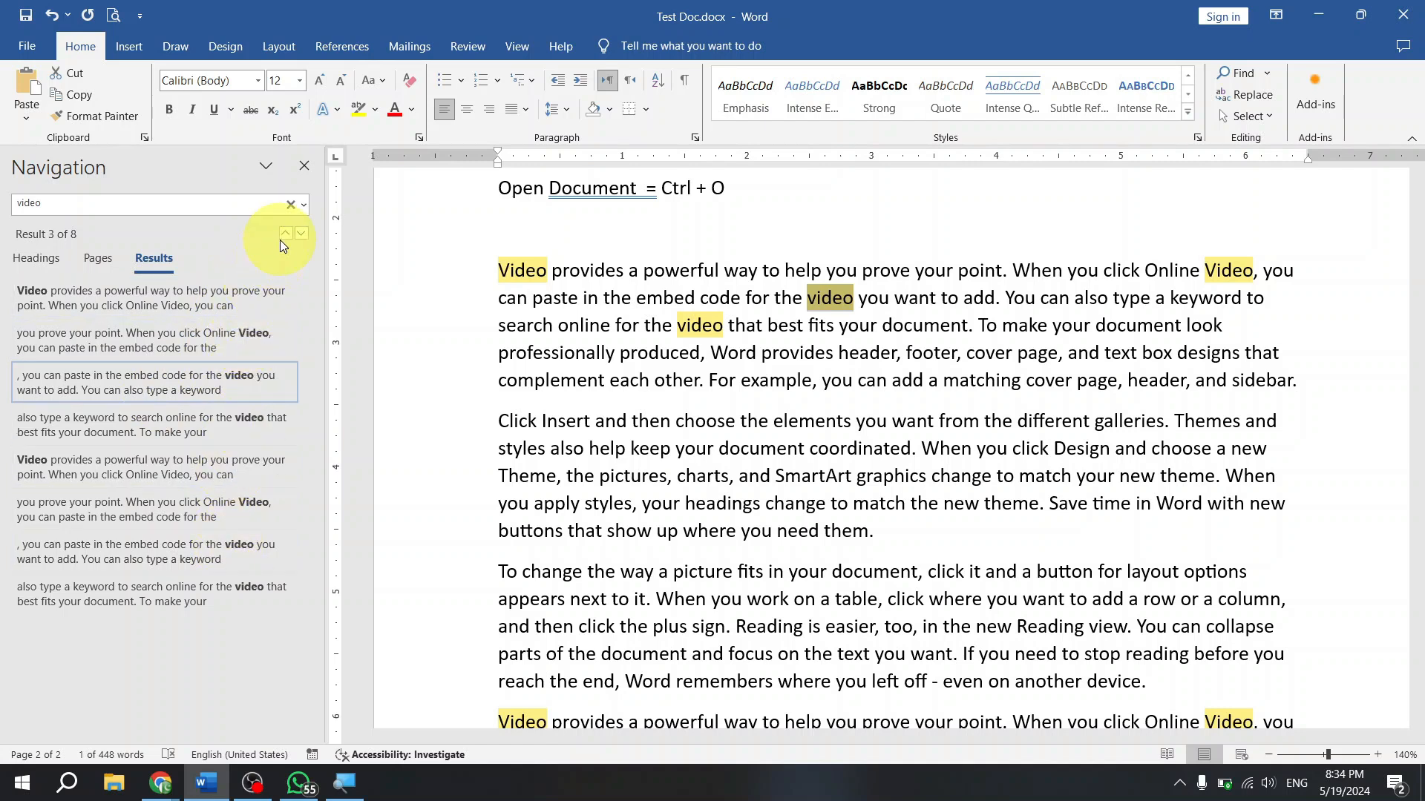
click(299, 234)
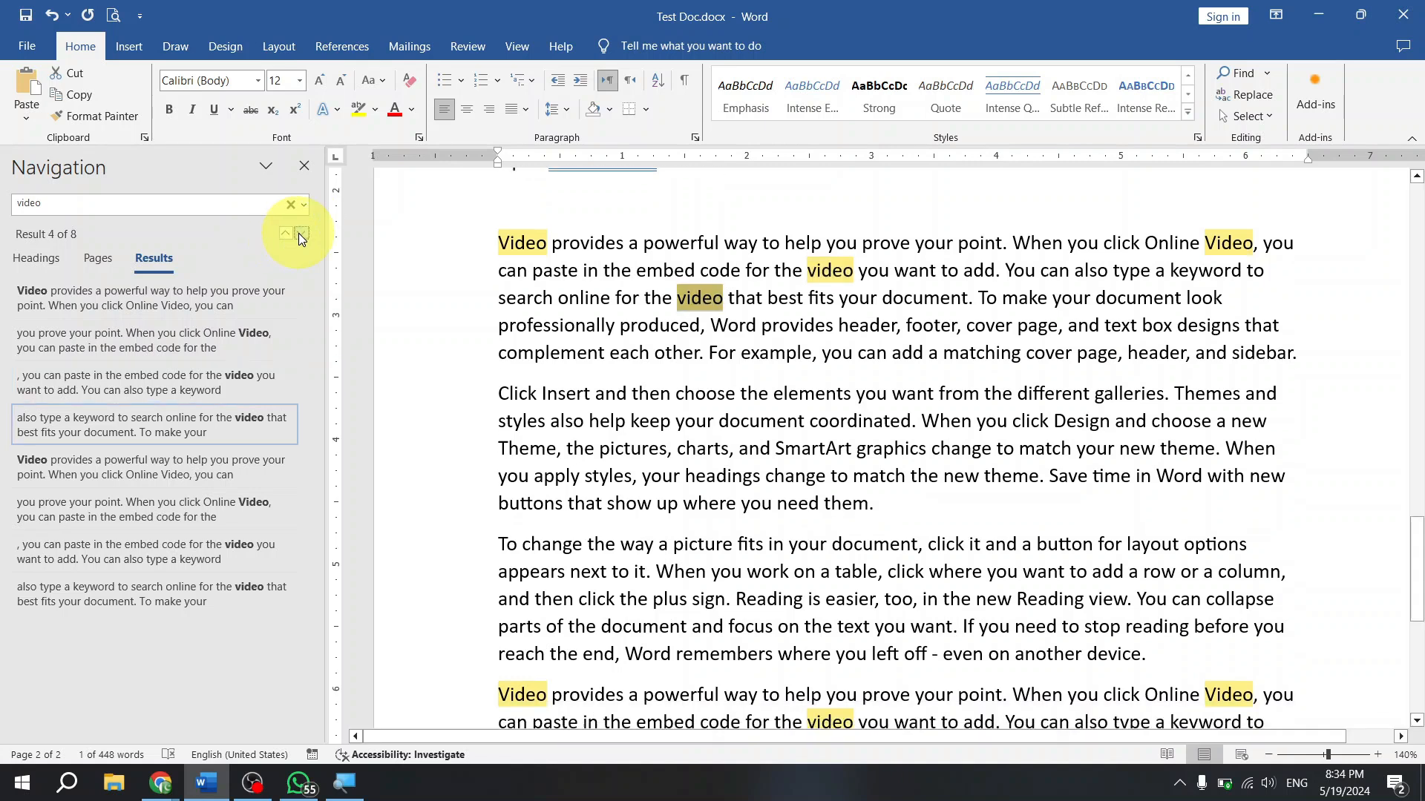
click(299, 235)
click(299, 235)
click(299, 235)
click(299, 235)
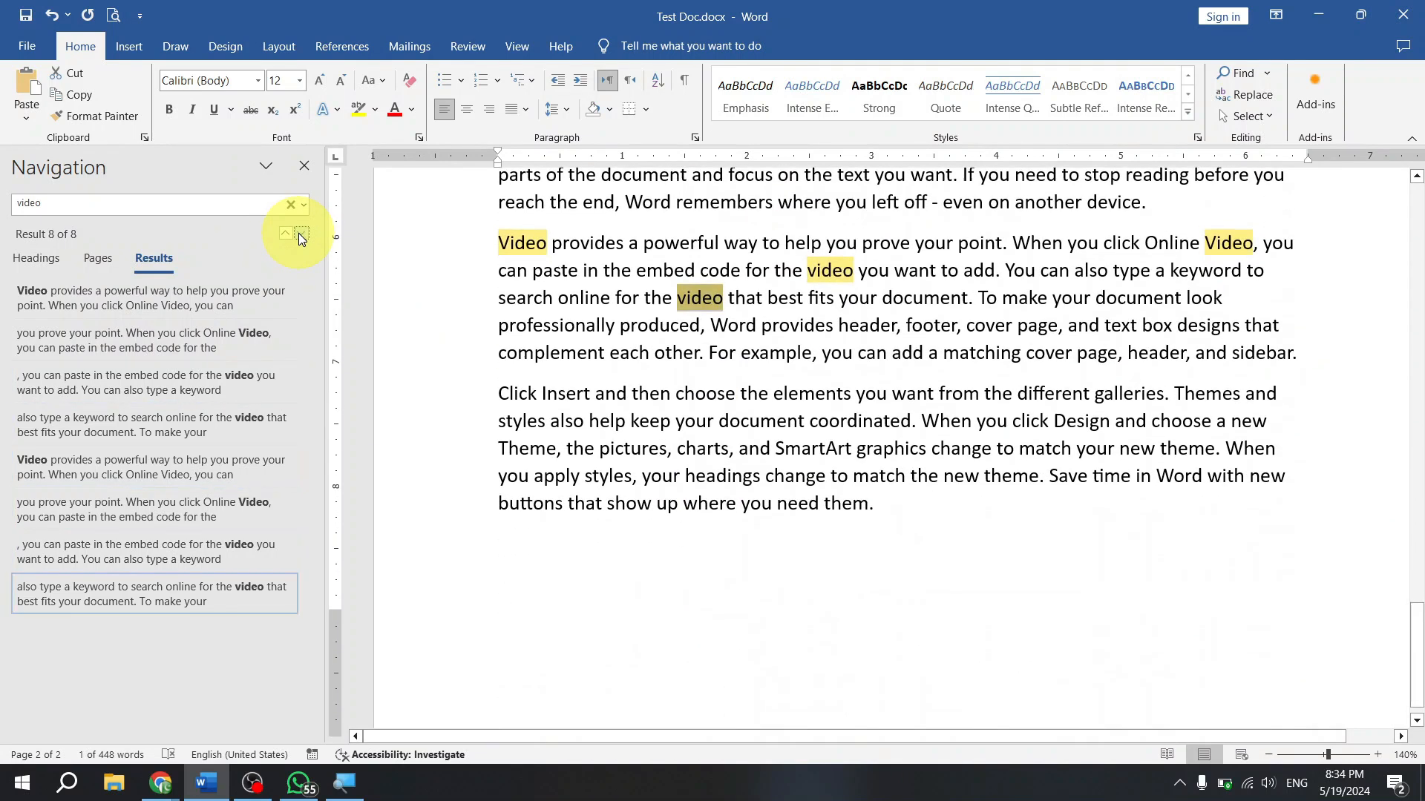
- Step backward repeatedly through the "video" search matches, and jump directly to the fifth and seventh matches
click(288, 234)
click(288, 234)
click(288, 235)
click(287, 234)
click(288, 235)
click(288, 234)
click(287, 235)
click(288, 234)
click(288, 235)
click(288, 235)
click(288, 234)
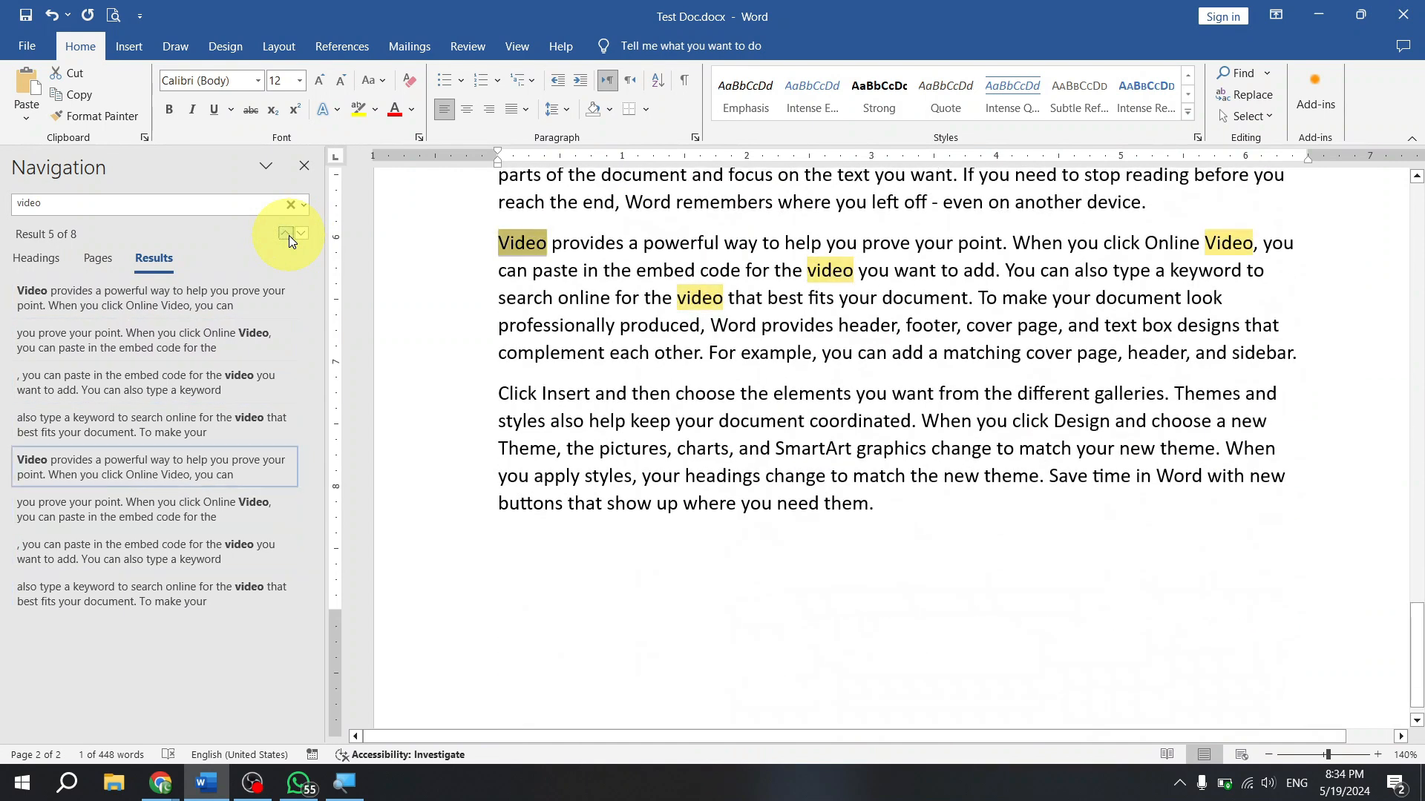
click(288, 235)
click(288, 235)
click(288, 235)
click(288, 234)
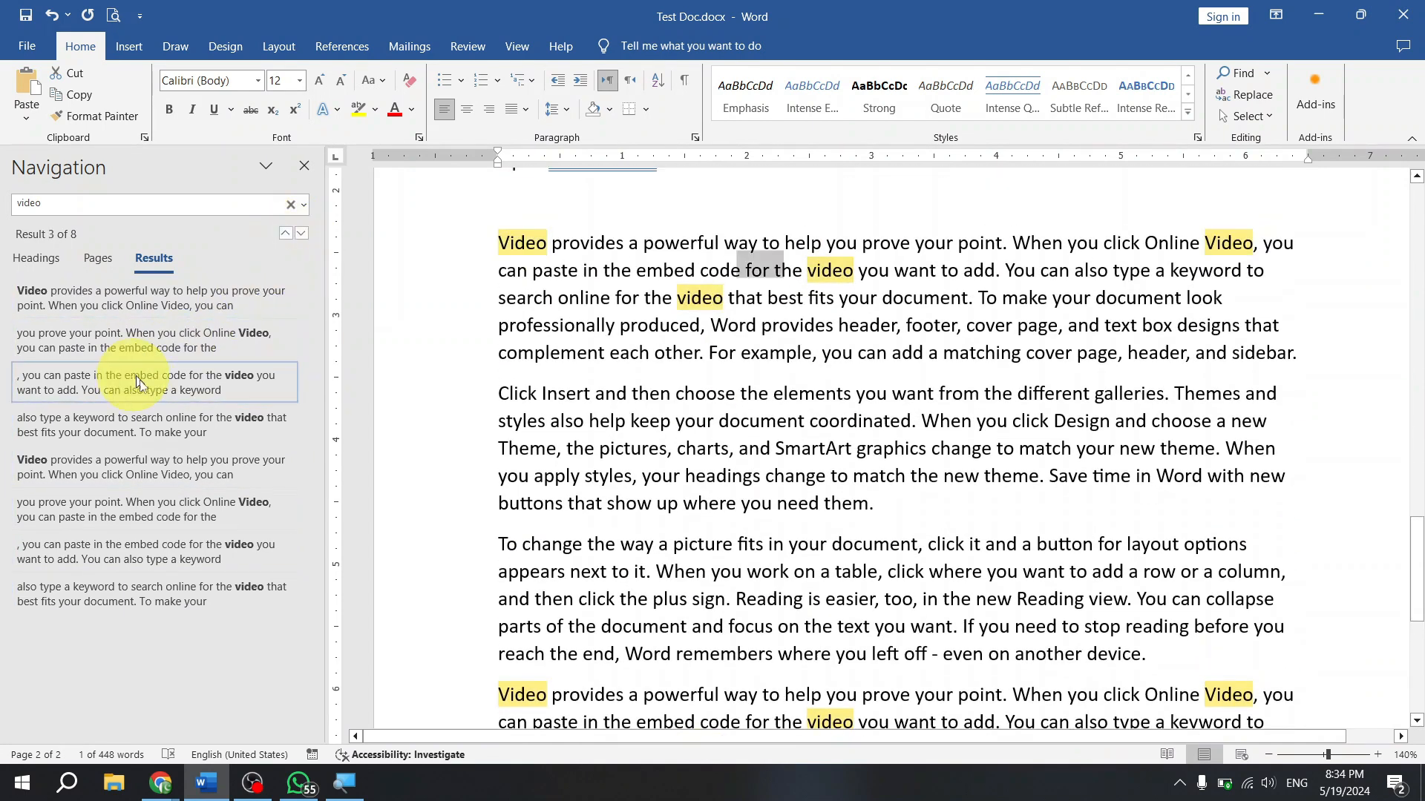
click(184, 472)
click(217, 536)
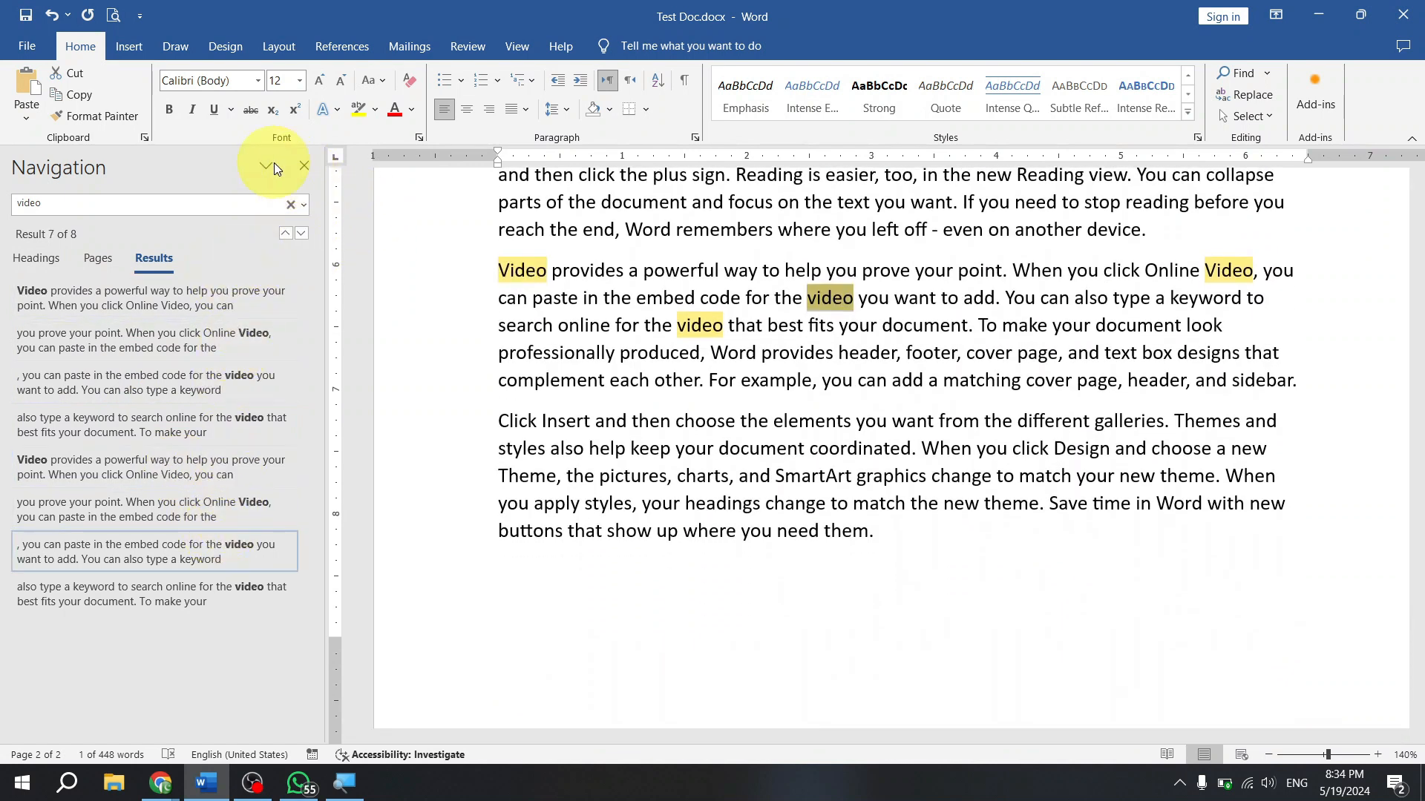
- Open Advanced Find for "video", expand and collapse its extra search options, and move the dialog off the lower text
click(1178, 267)
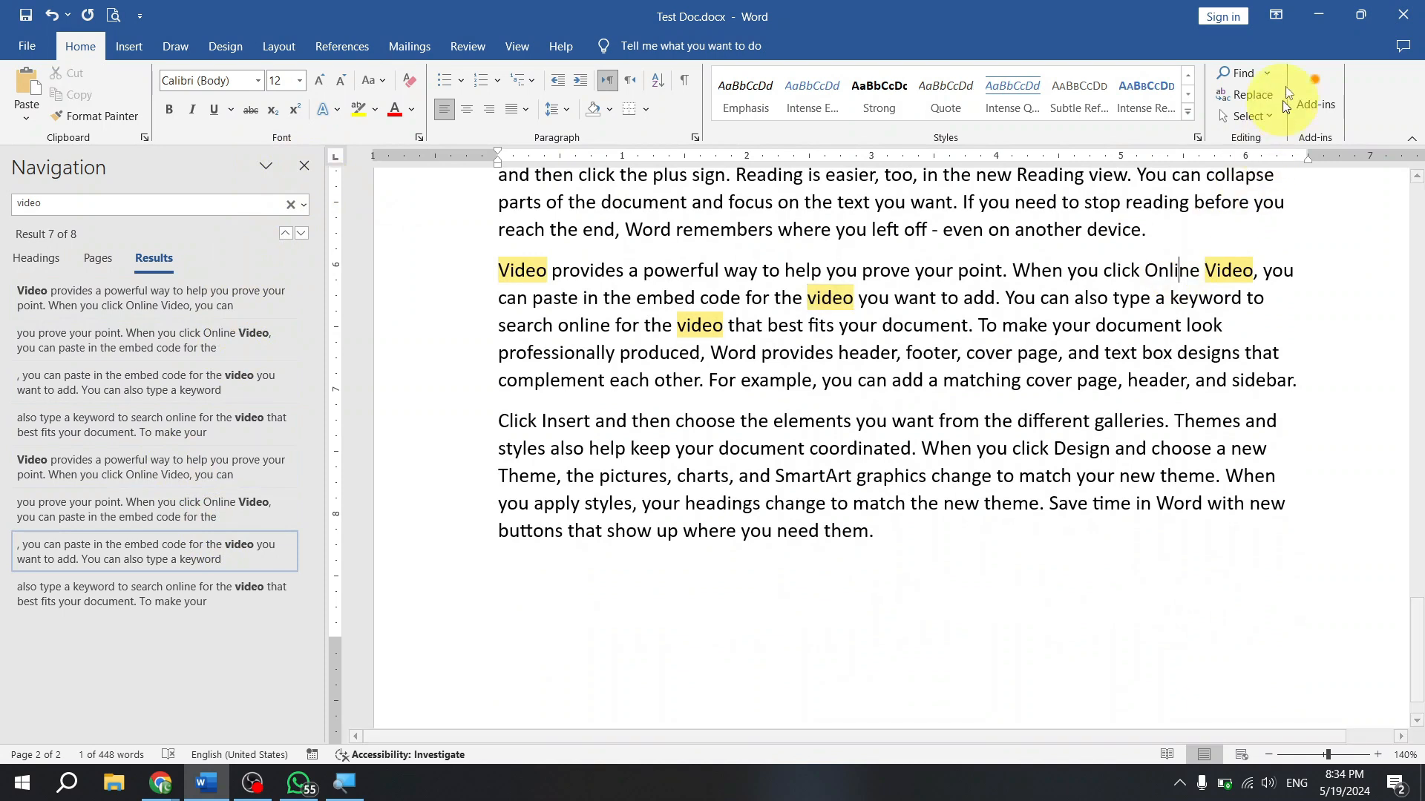
click(1265, 75)
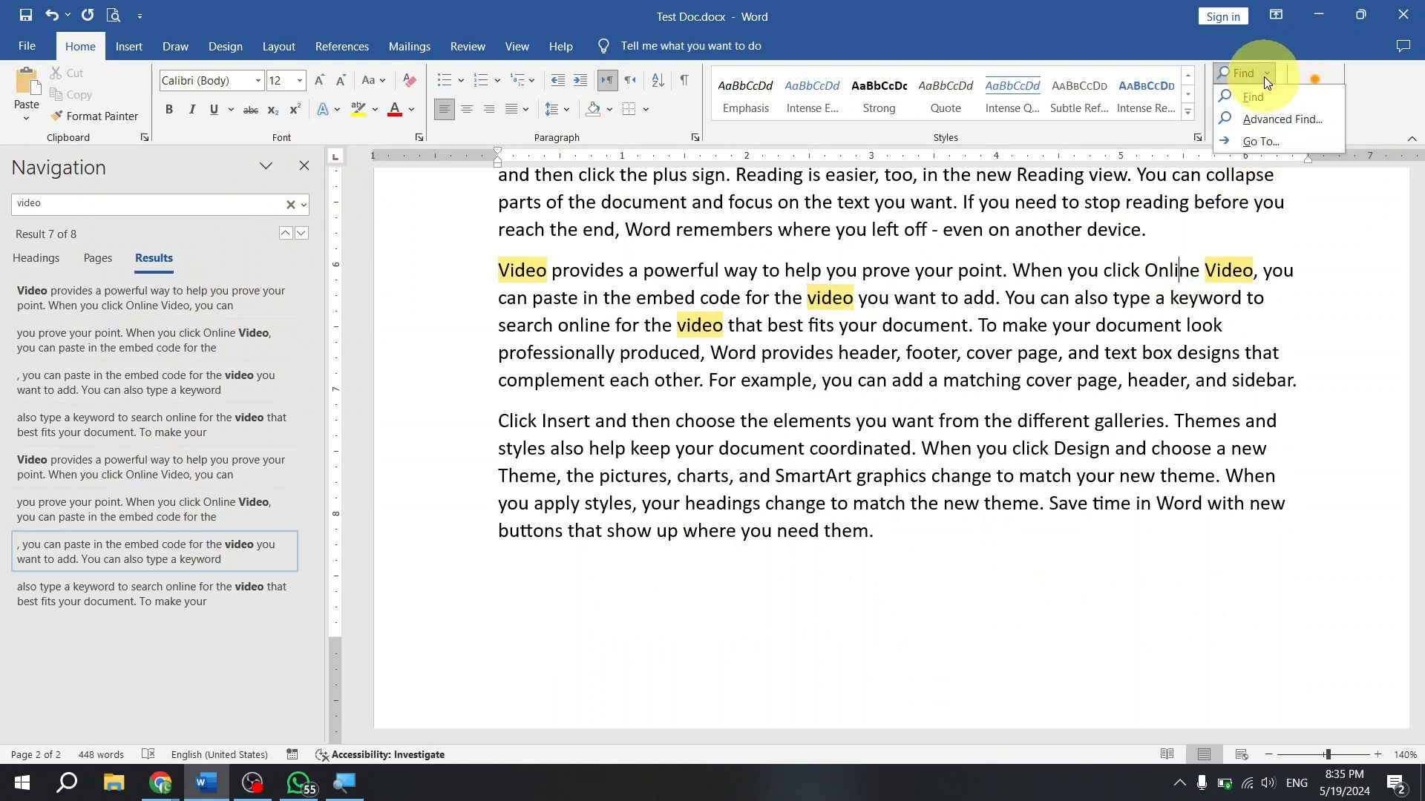
click(1276, 120)
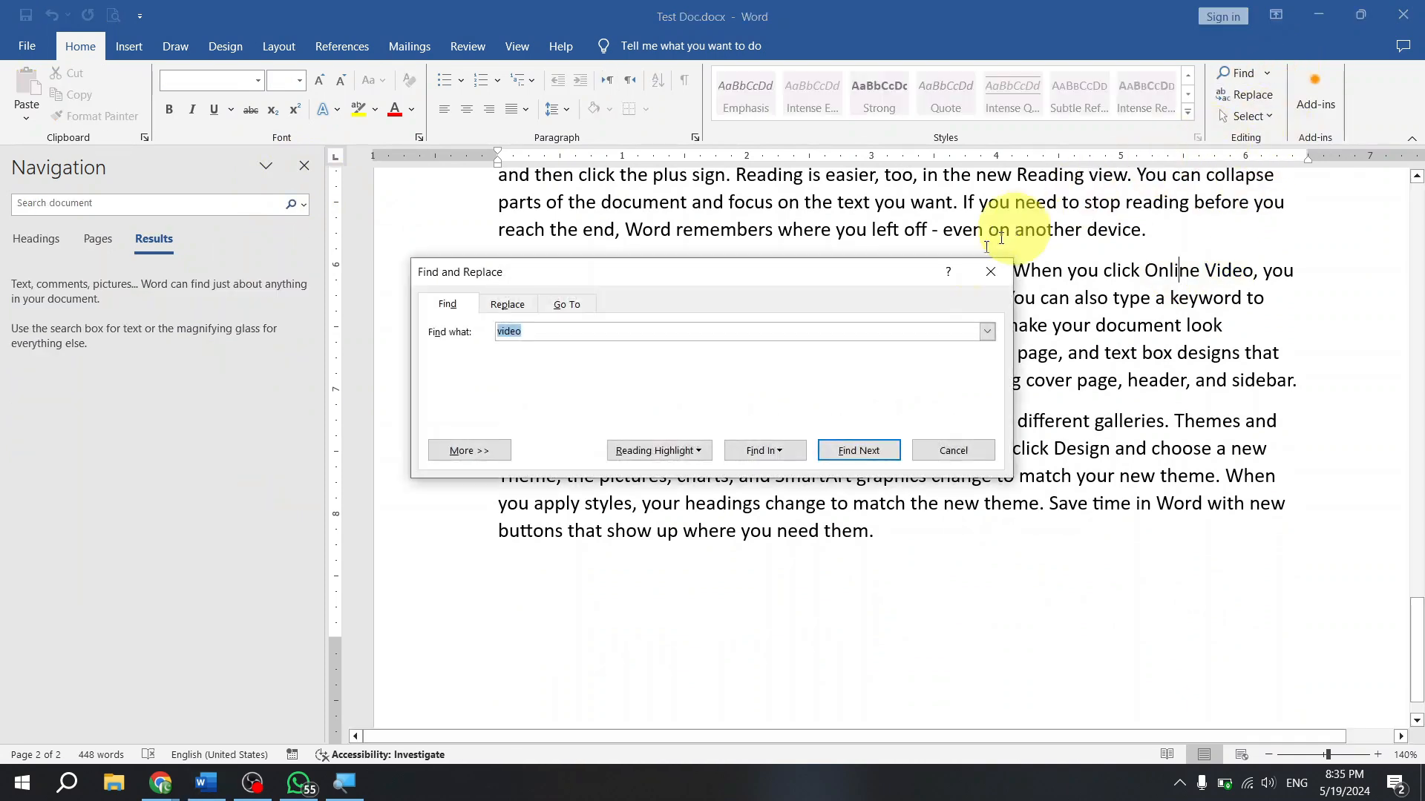
drag(633, 273, 692, 249)
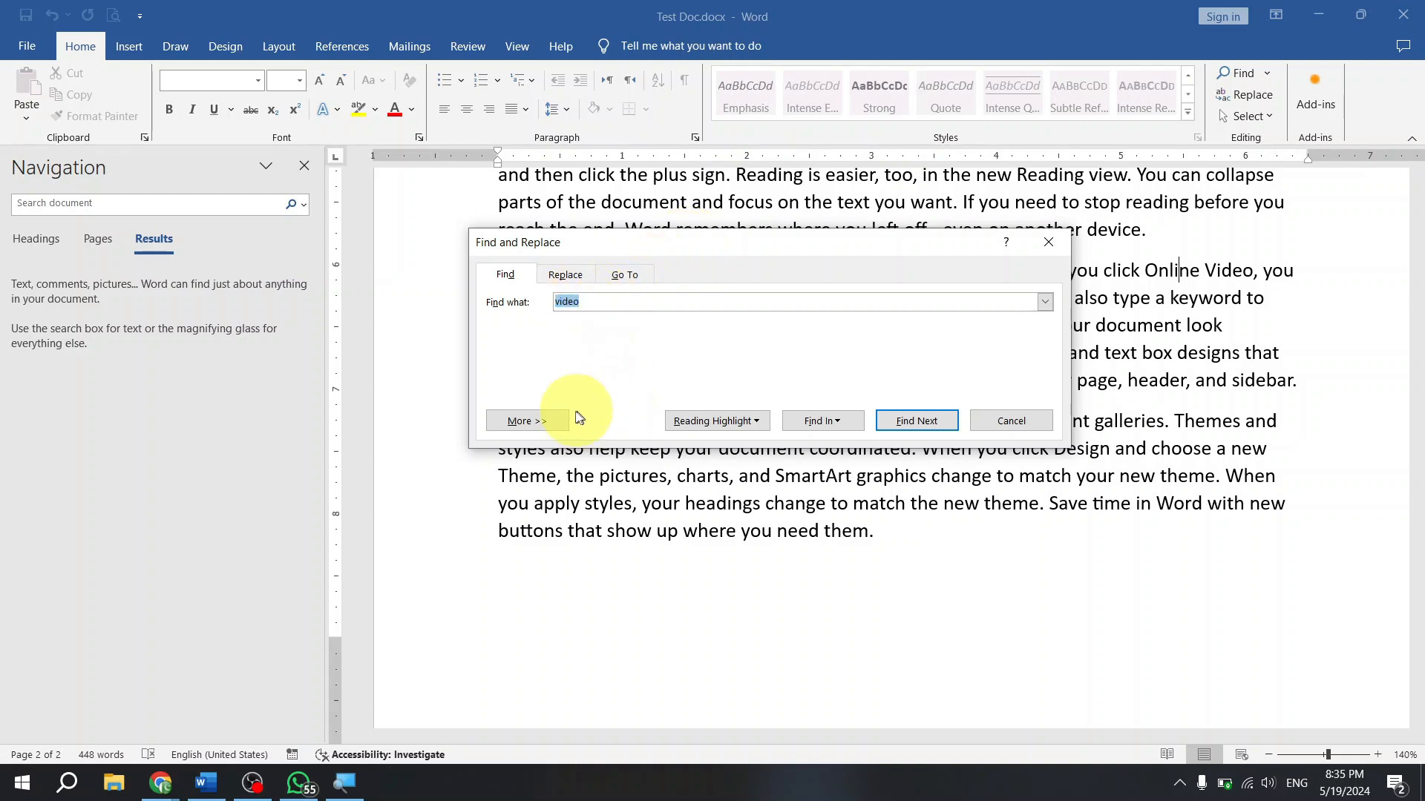
click(553, 423)
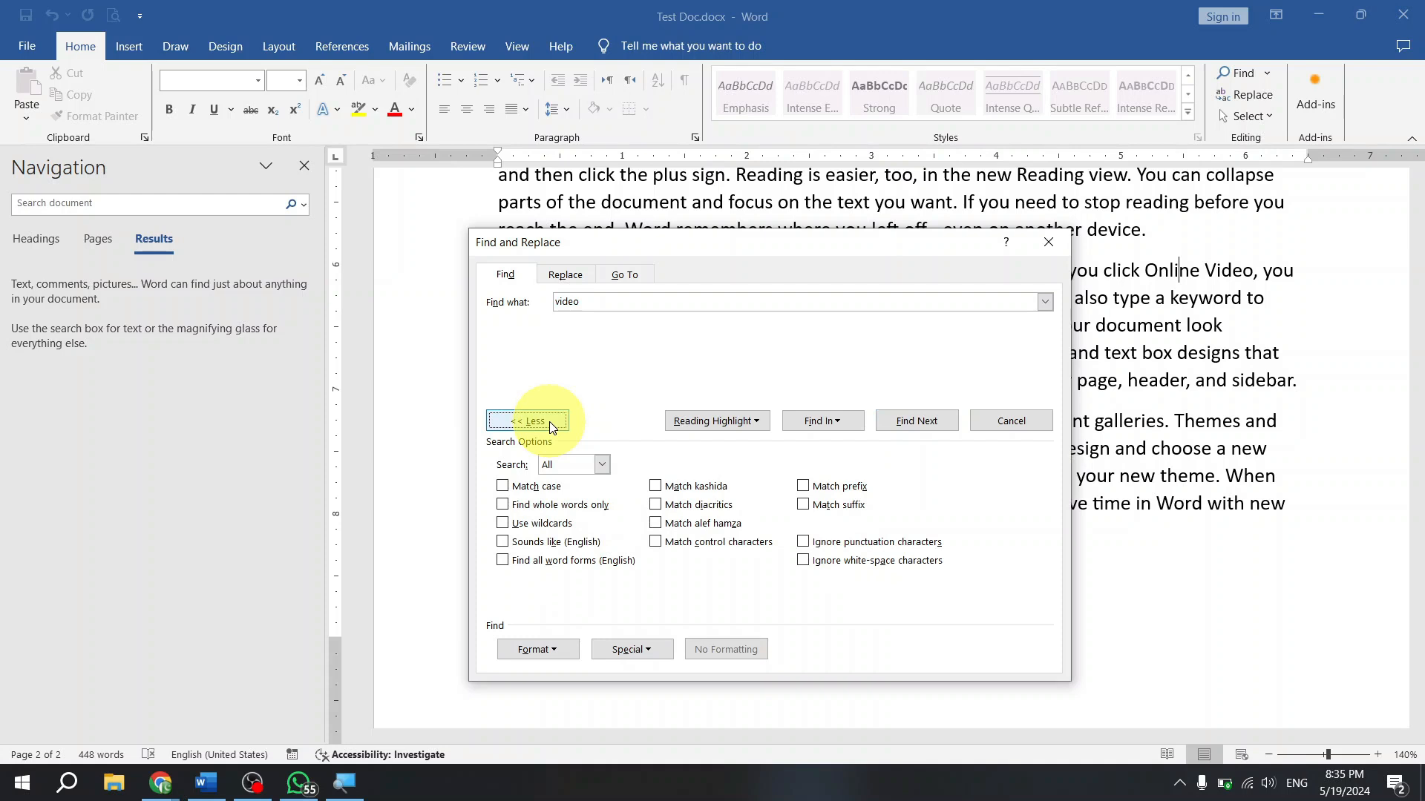
click(549, 422)
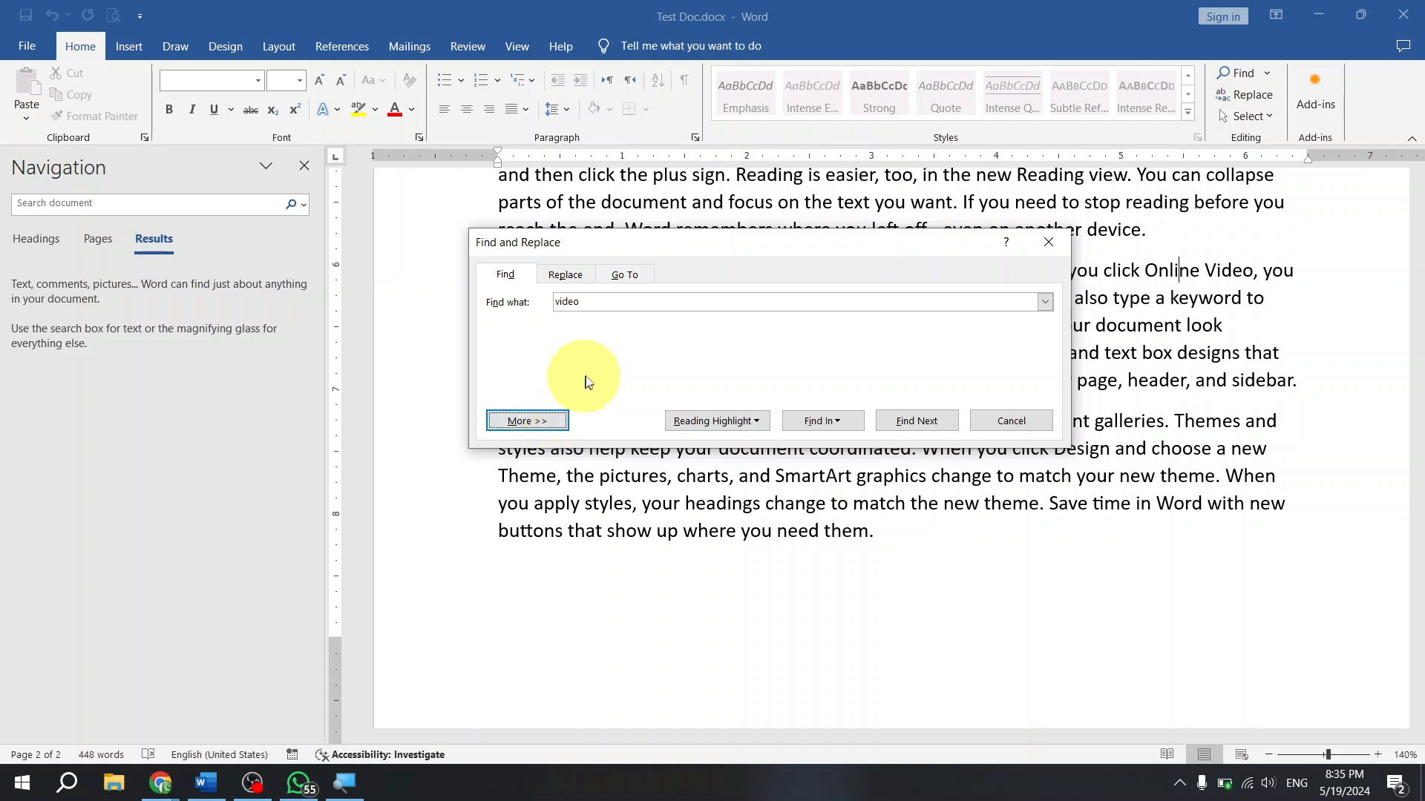
drag(677, 248, 714, 153)
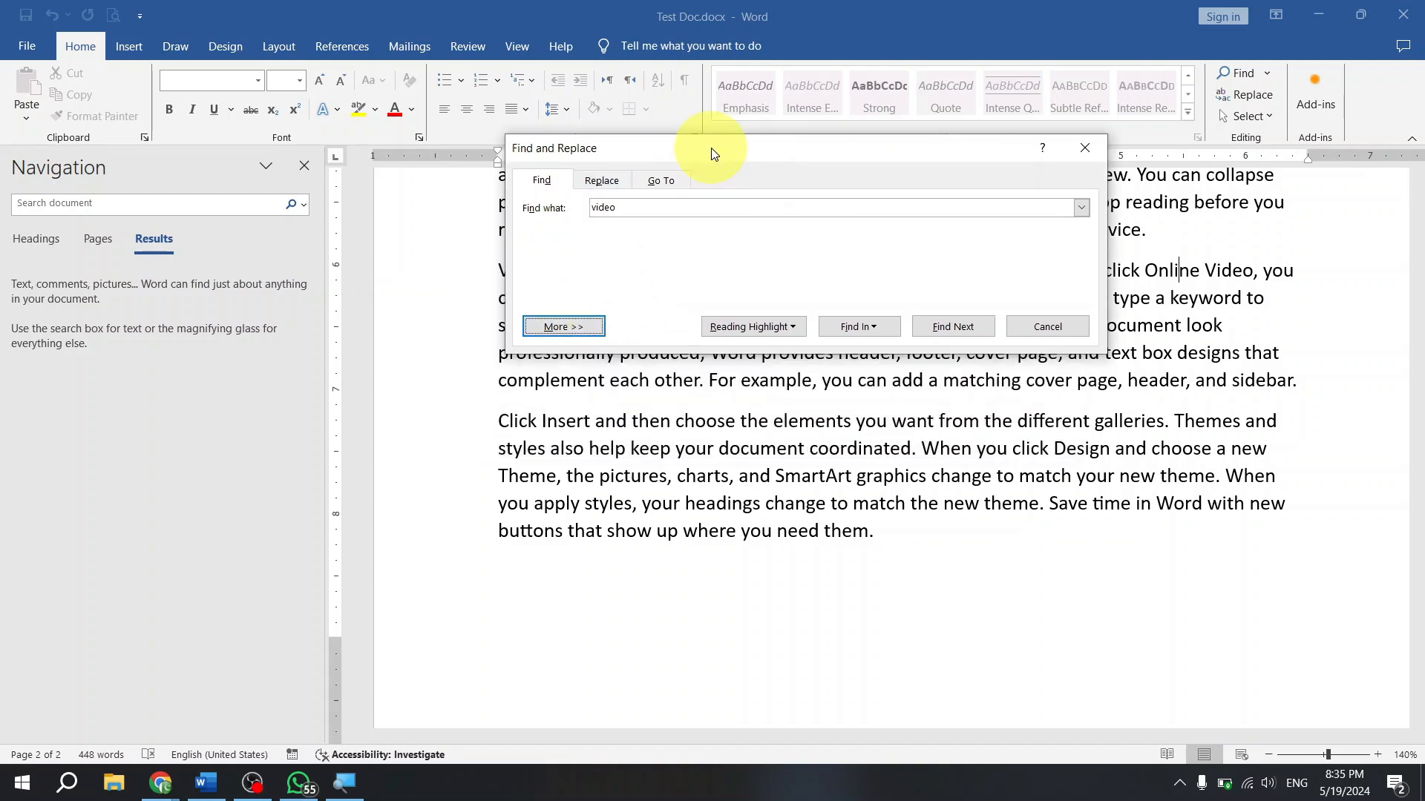
- View the Replace and Go To pages of the Find and Replace dialog and return to its Find page
click(603, 181)
click(656, 182)
click(568, 181)
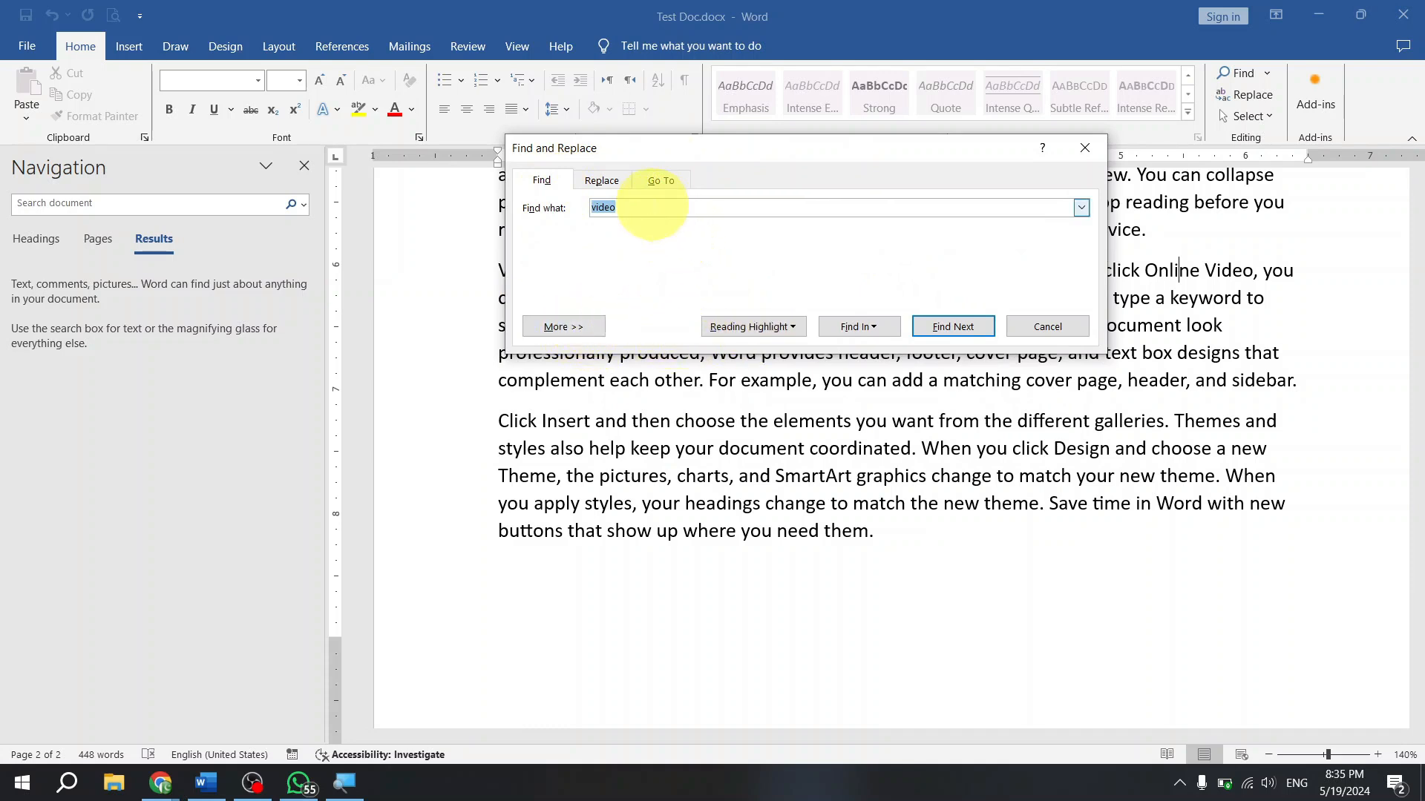
- View the Replace page for "video", try its replacement field with "A", and close the Find and Replace dialog
click(651, 207)
click(596, 185)
click(619, 267)
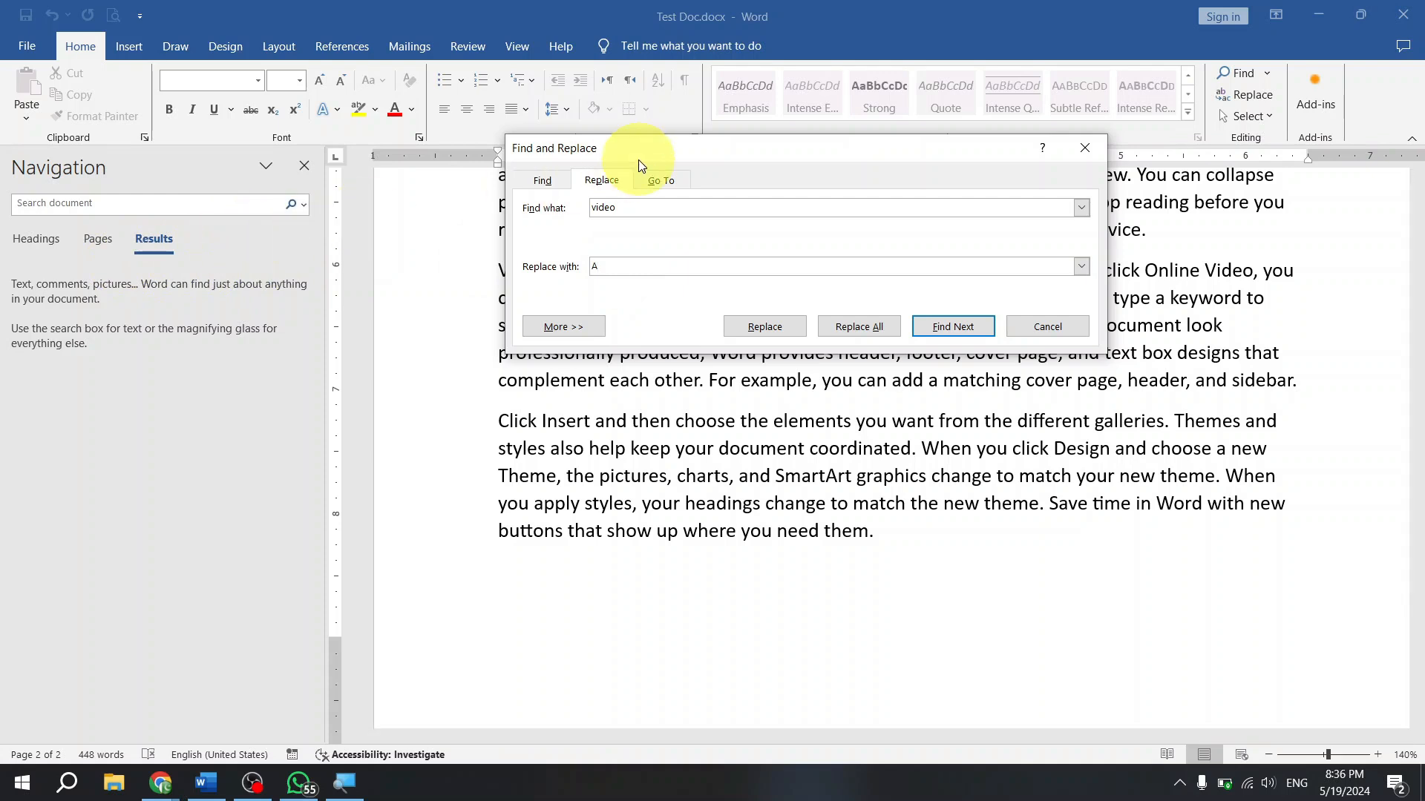
click(1085, 149)
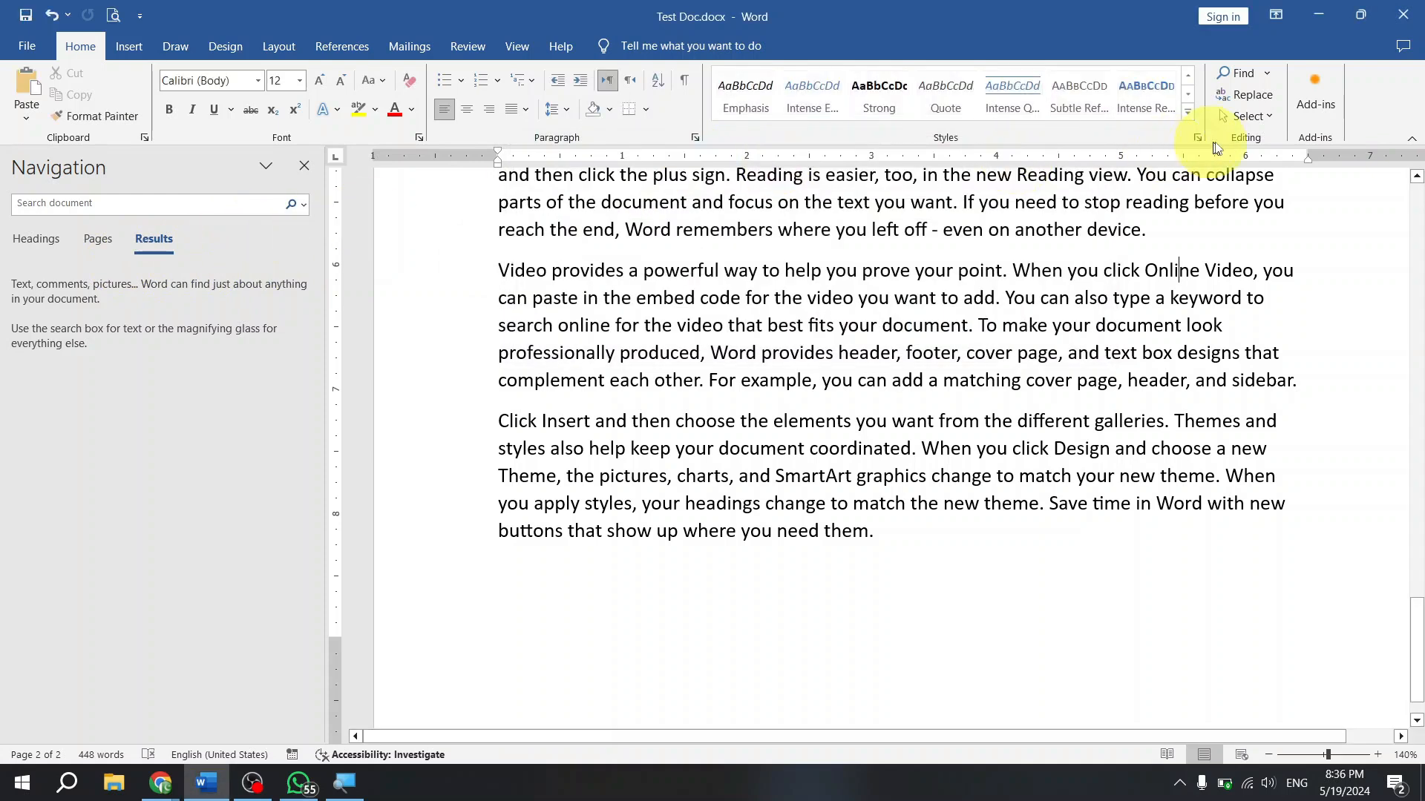
- Open the Find and Replace dialog directly on its Replace page and close it
click(1268, 72)
click(1266, 74)
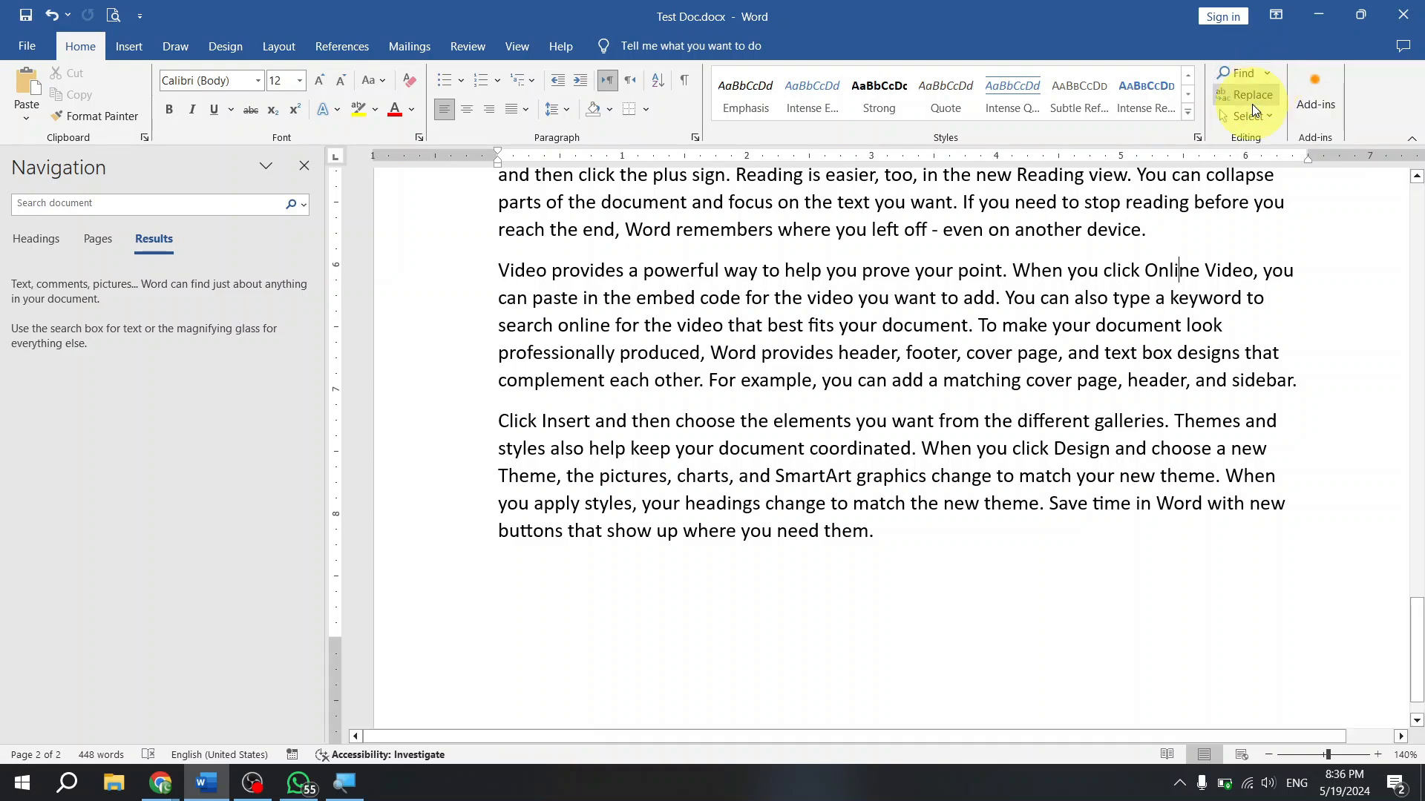
click(1254, 104)
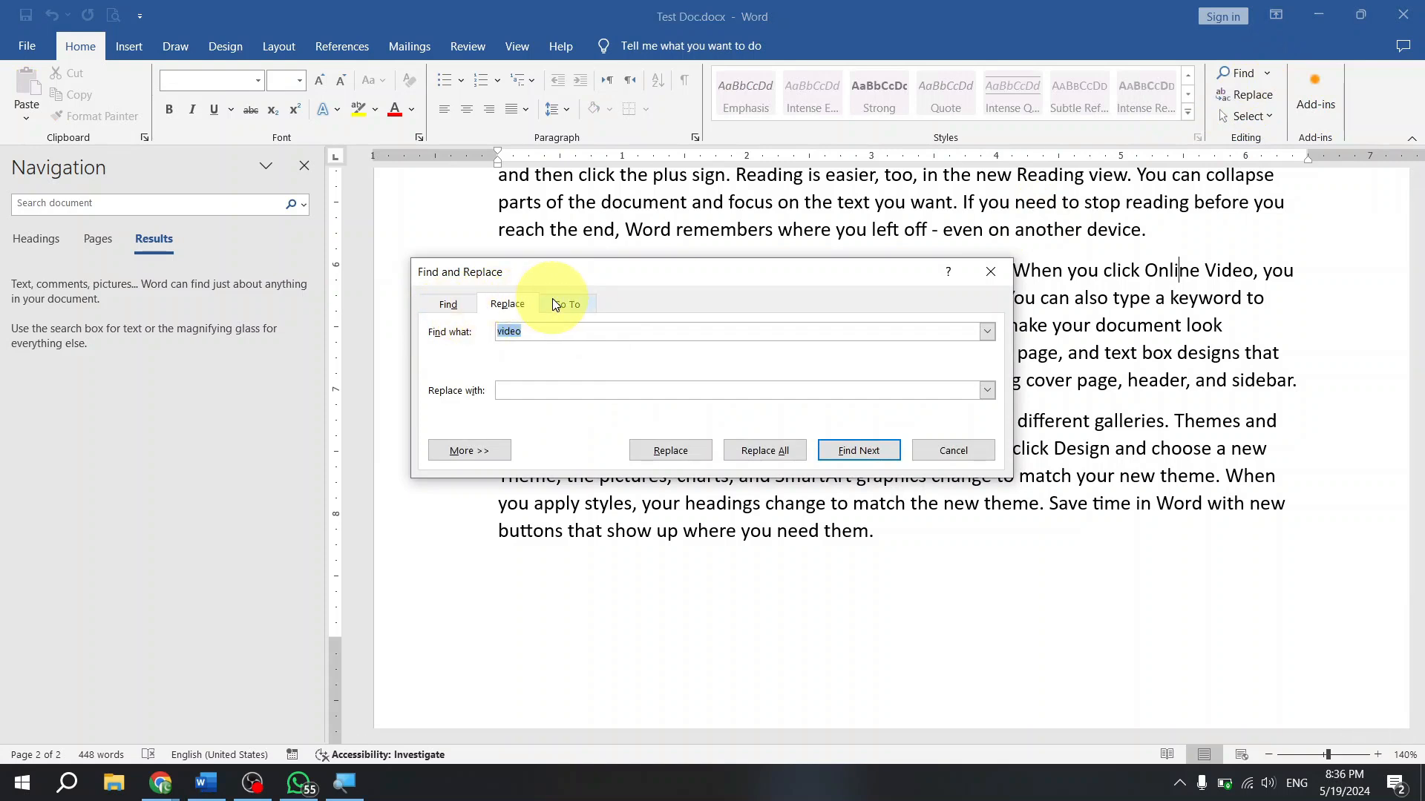
click(507, 312)
click(991, 271)
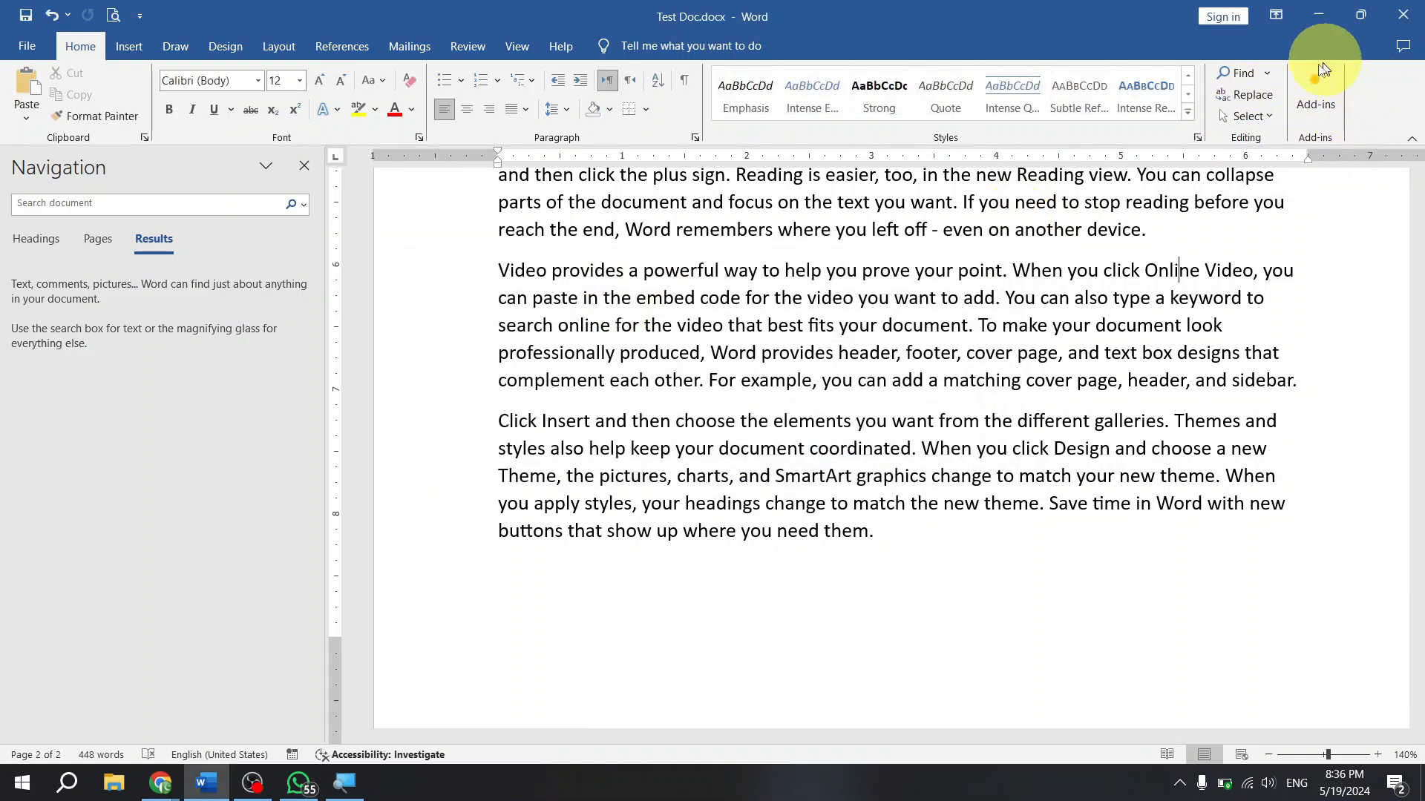
- Open the Go To command and switch repeatedly among the Find, Replace and Go To pages of the dialog
click(1273, 80)
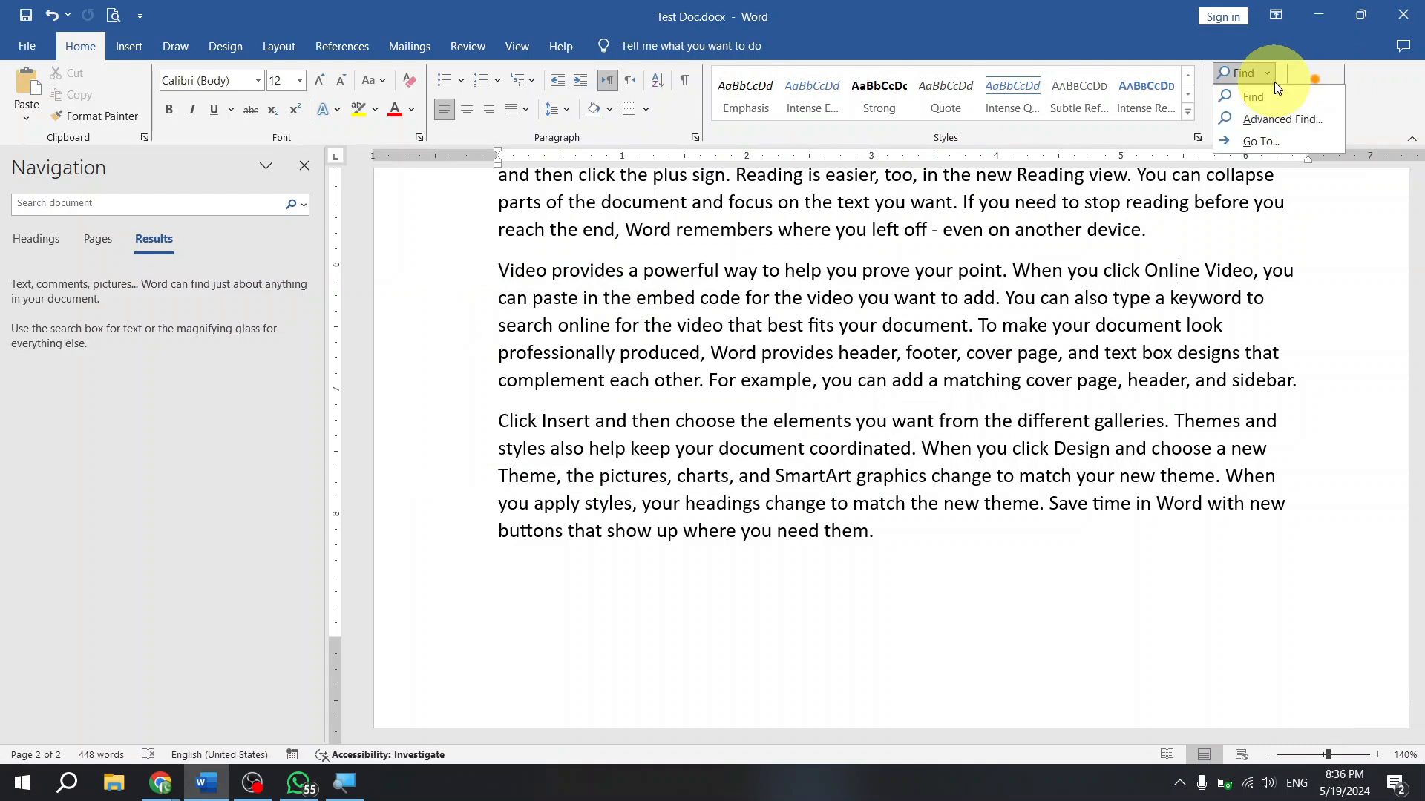
click(1289, 137)
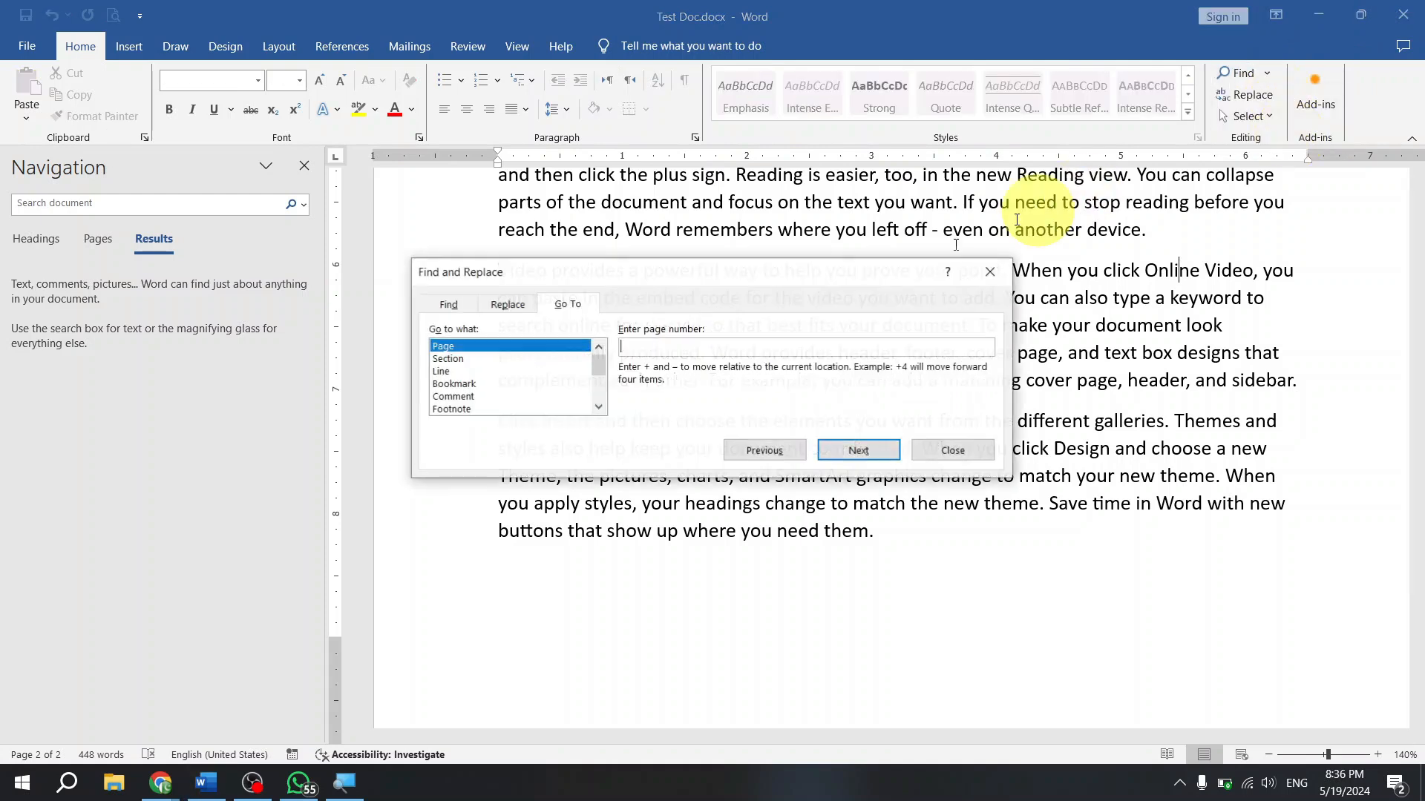
click(517, 307)
click(449, 304)
click(511, 304)
click(567, 304)
click(448, 305)
click(508, 305)
click(449, 305)
click(567, 305)
- Set "Audio" as the replacement for "video", locate the next match, and close the Find and Replace dialog
click(515, 305)
click(579, 389)
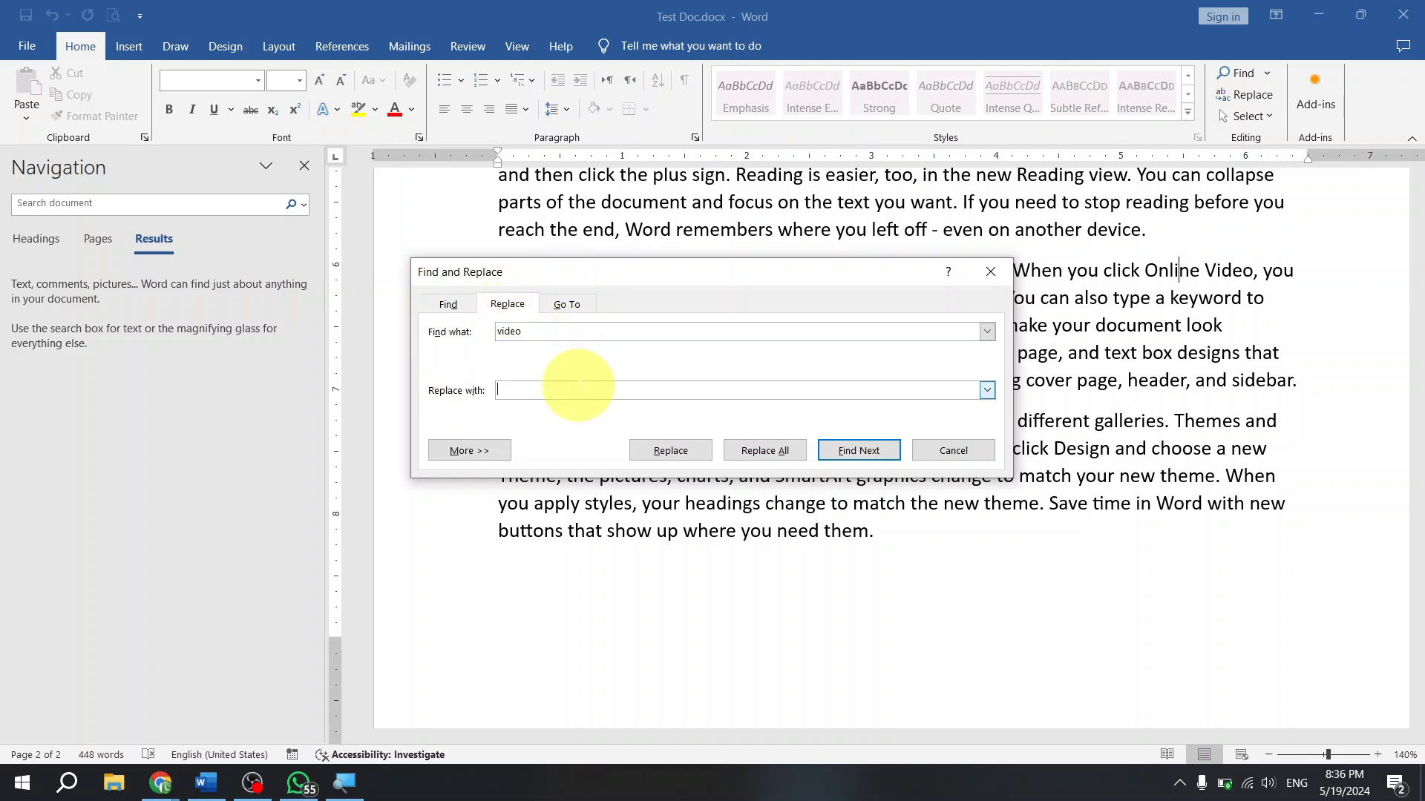
text(Audio)
click(683, 452)
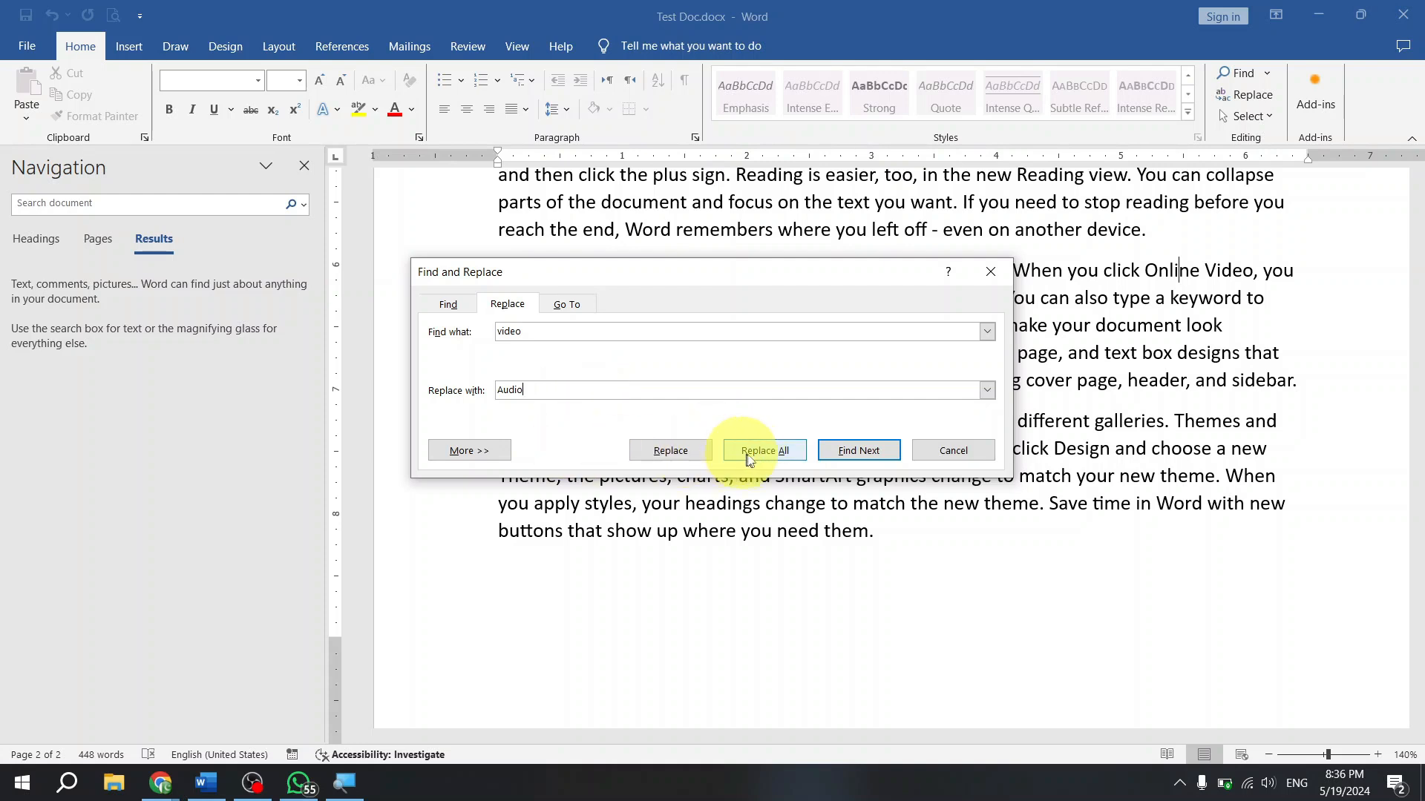
click(682, 454)
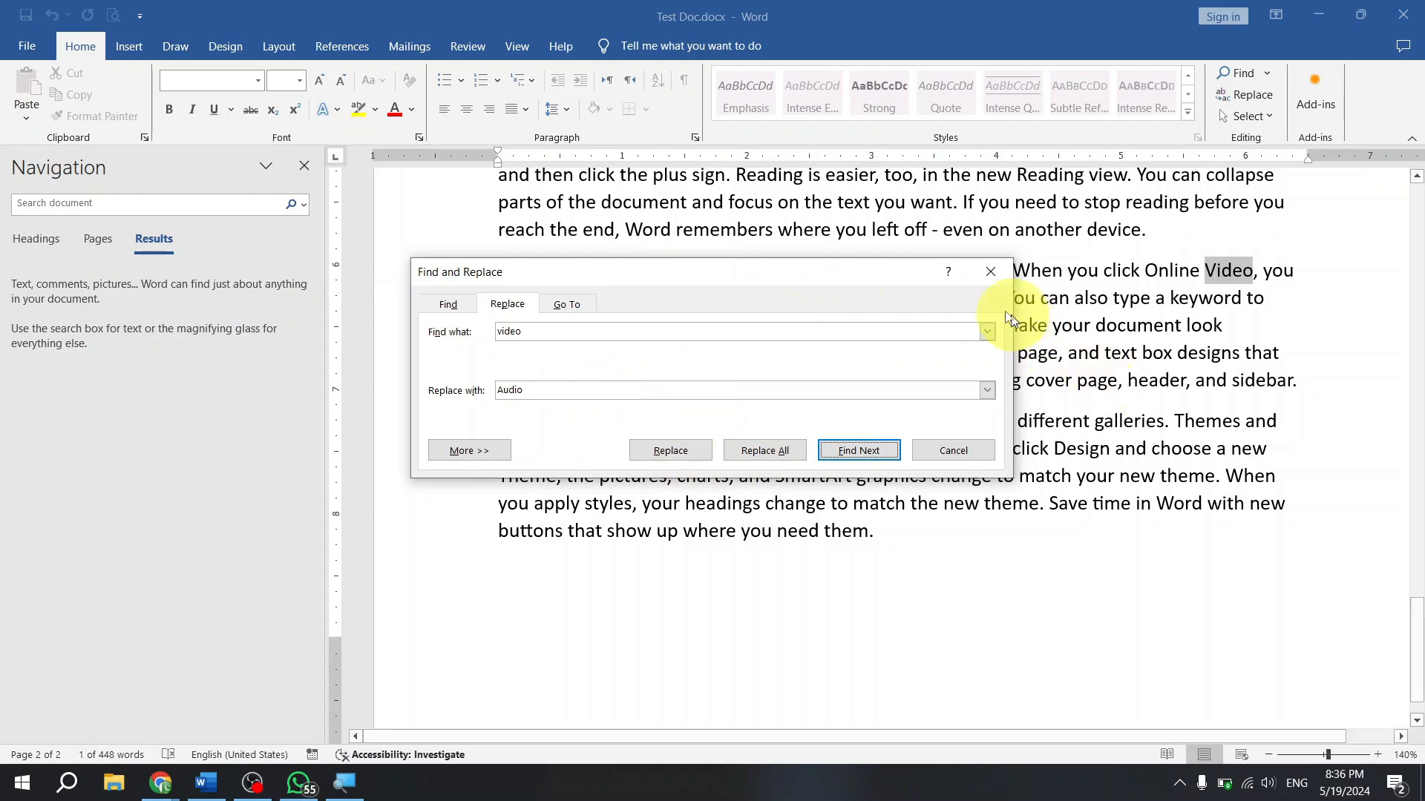
click(991, 272)
- Undo the last document change, at the Superscript line
scroll(964, 438, up, 4)
scroll(928, 449, up, 5)
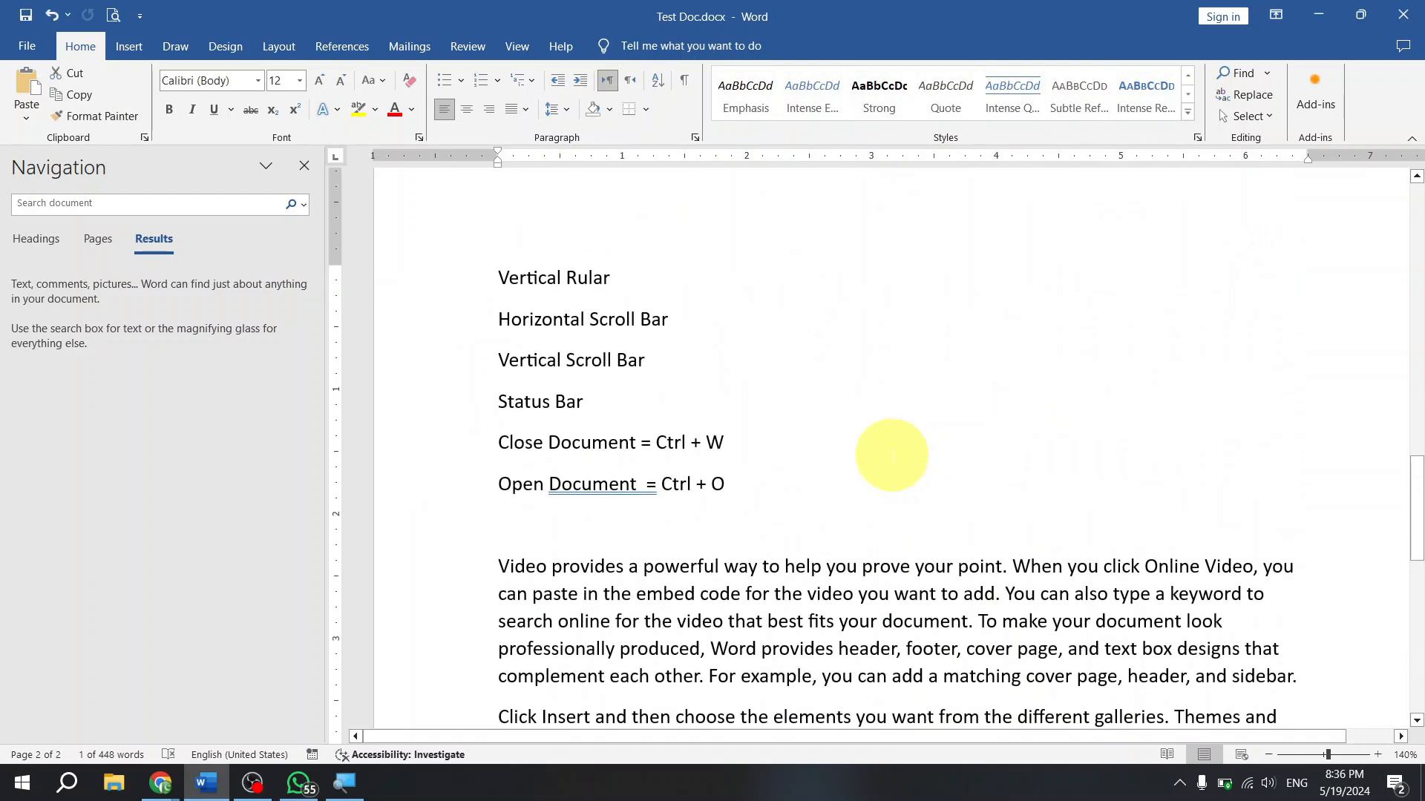
key(ctrl+z)
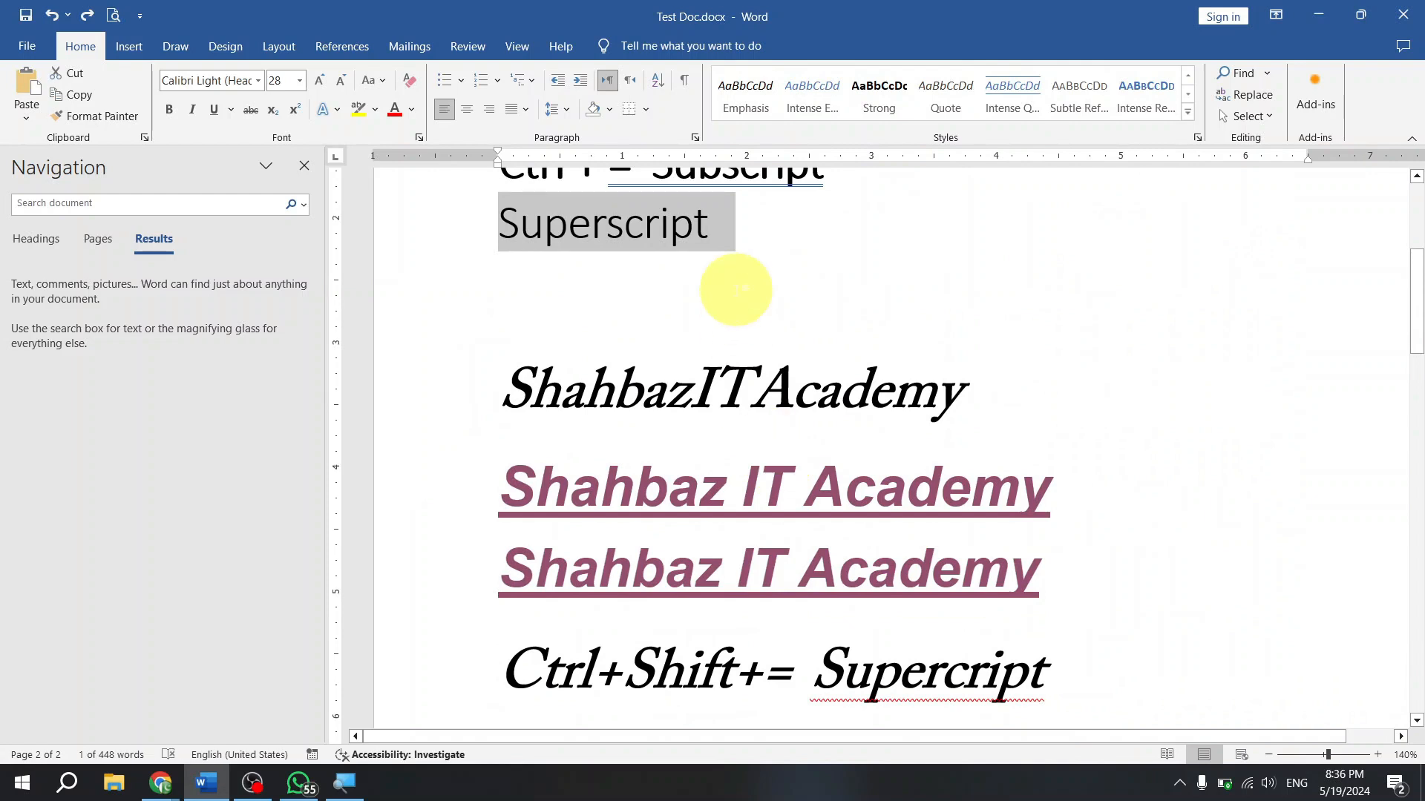
- Starting below the Superscript line, replace the first "video" match with "Audio", and replace all remaining matches at once
click(739, 289)
key(ctrl+g)
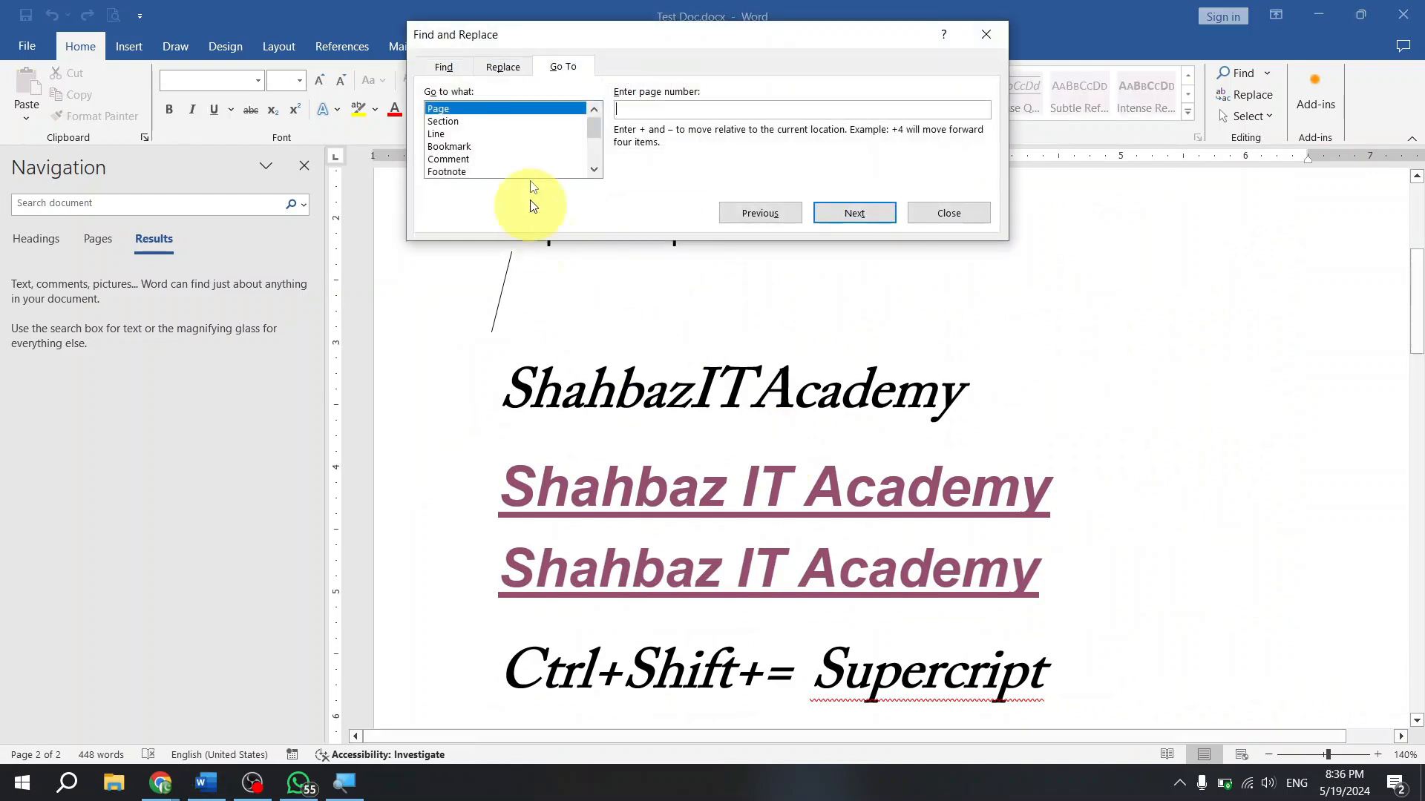
click(501, 69)
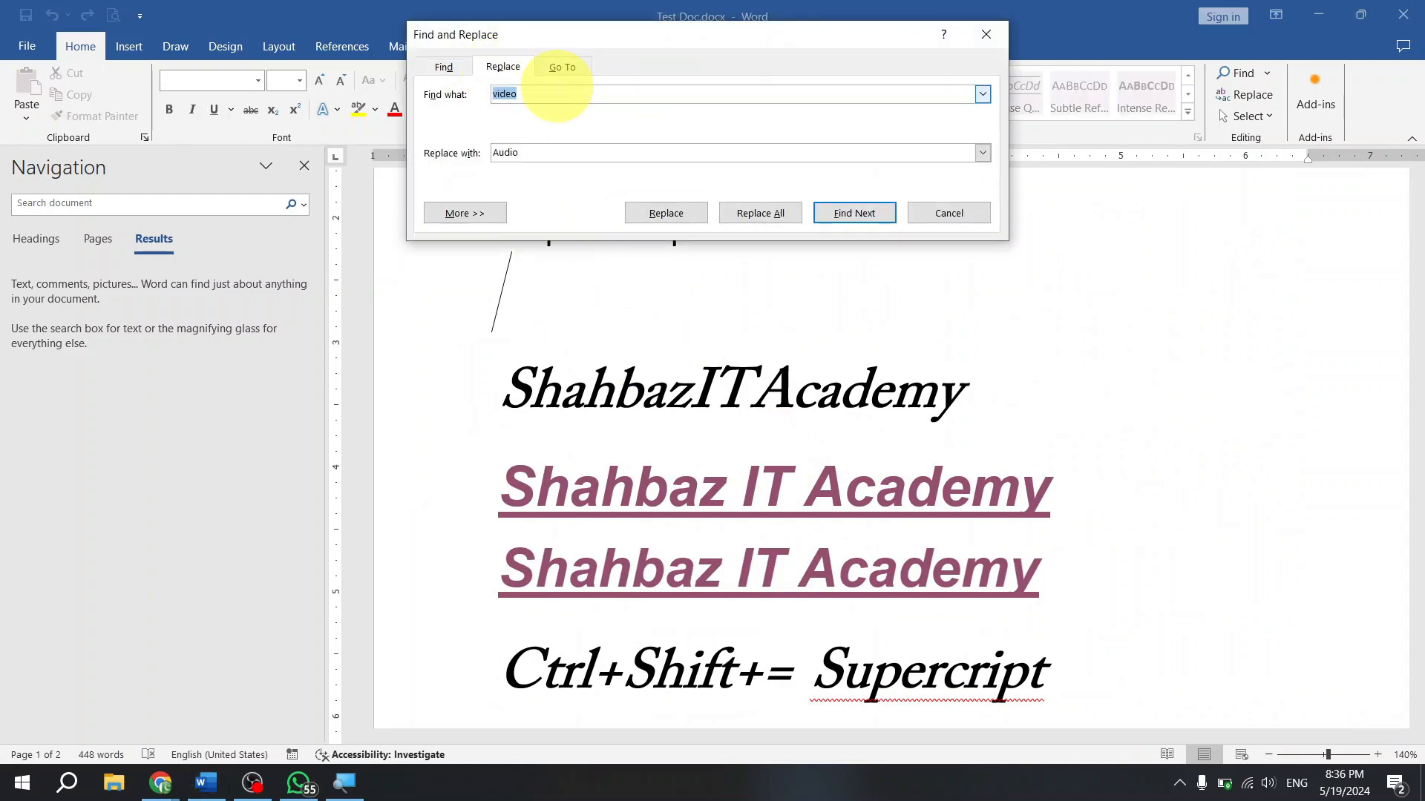
click(670, 213)
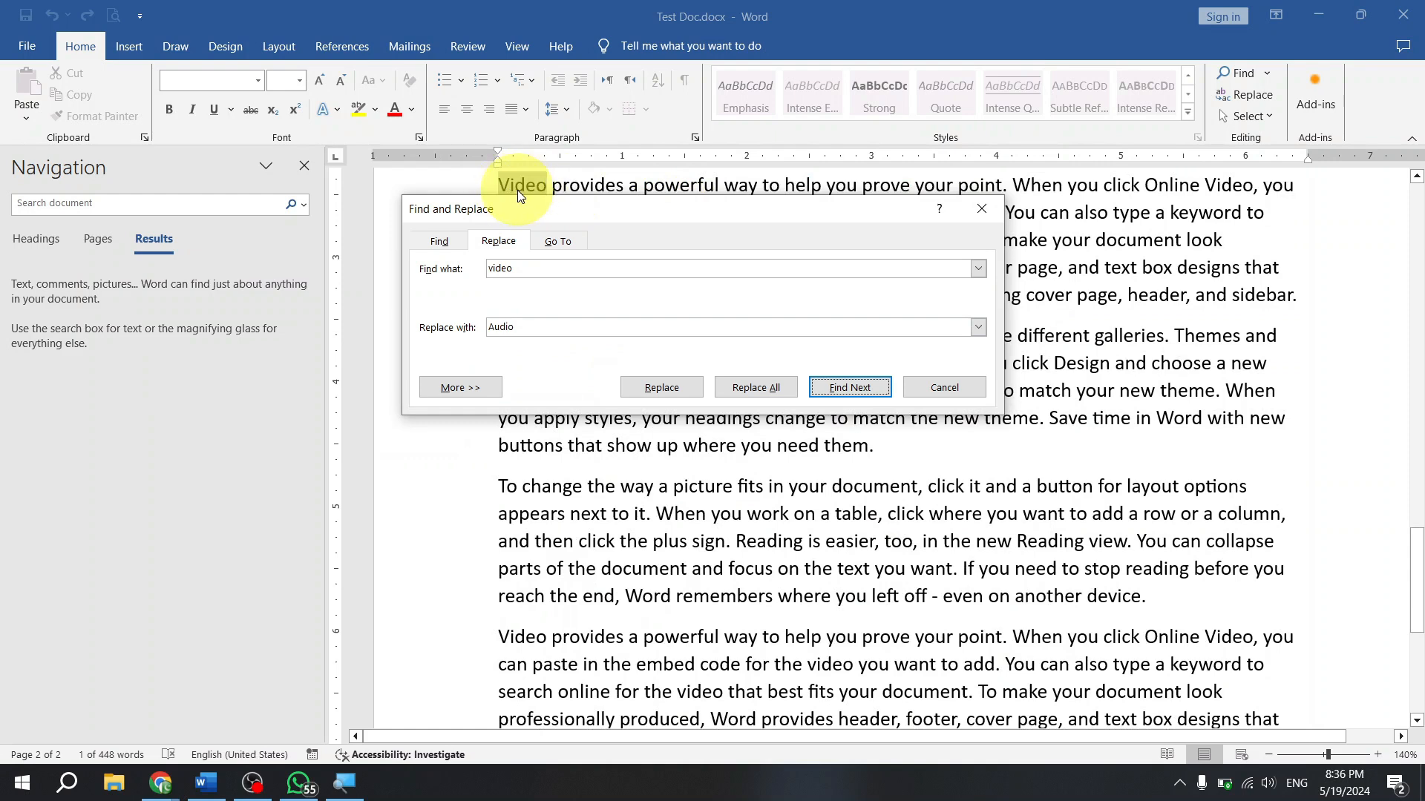
click(670, 387)
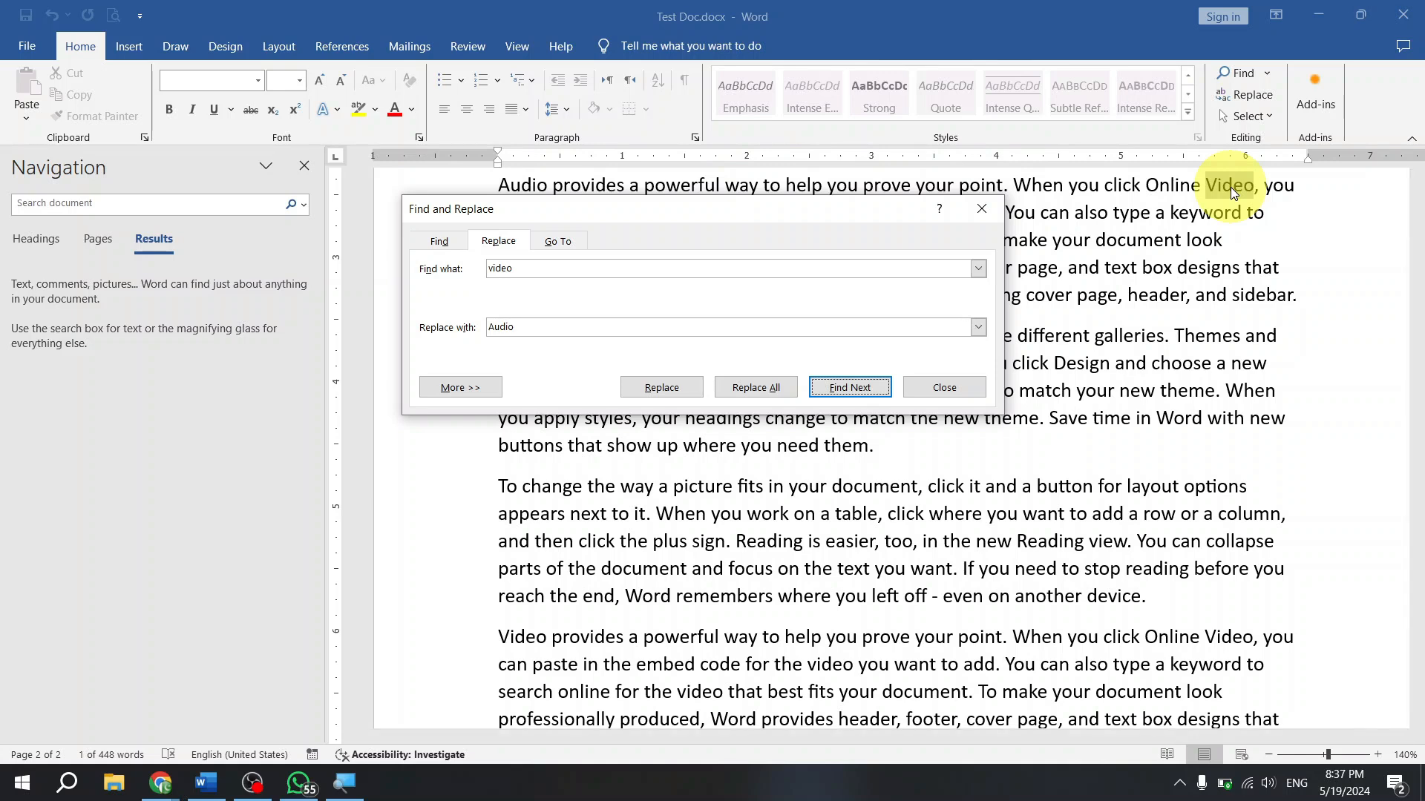
click(765, 392)
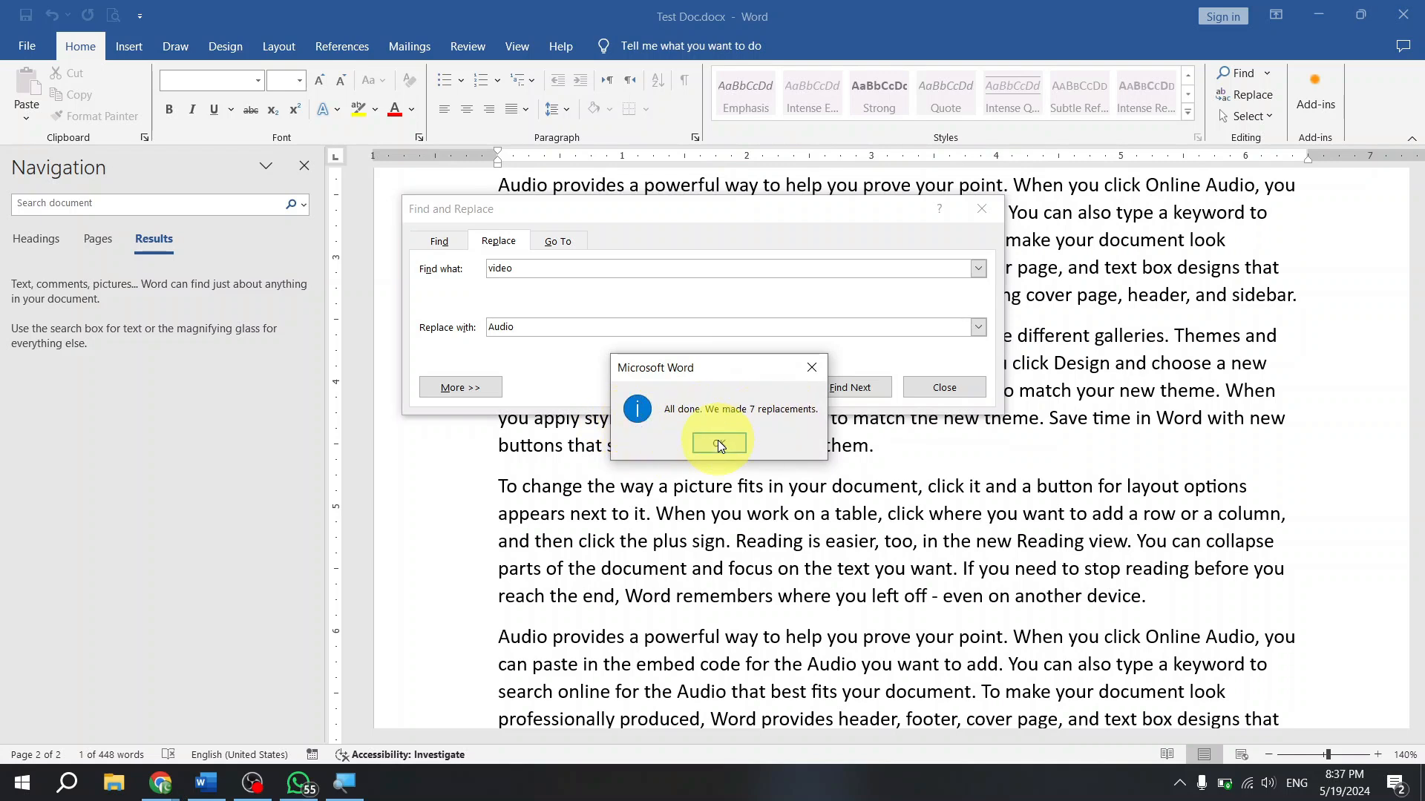
click(718, 443)
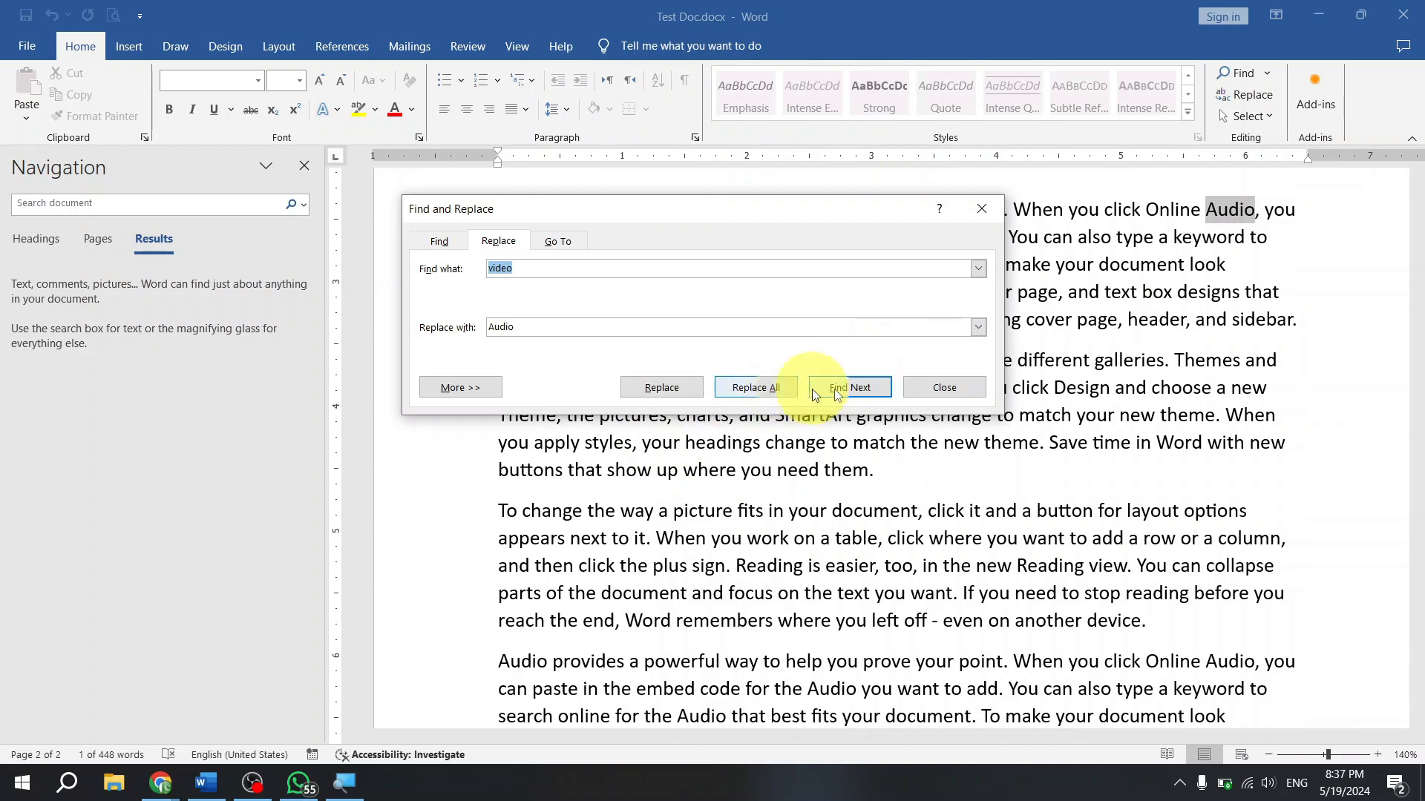
- Close the Find and Replace dialog and undo the "Audio" replacements
click(1122, 289)
click(985, 213)
click(1090, 256)
key(ctrl+z)
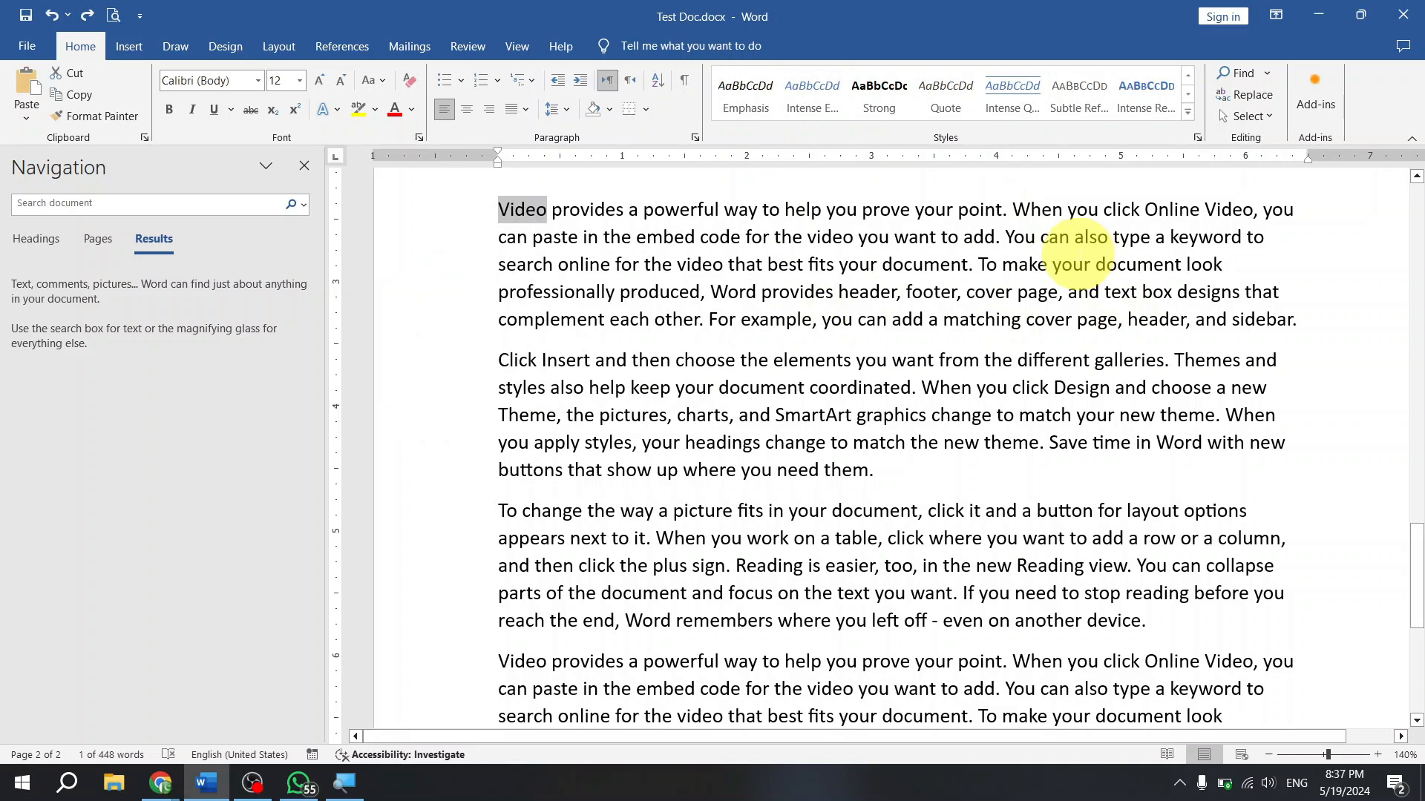
- Replace the paragraph's opening "Video" with "Audio", skip "Online Video", and replace "video" in the embed code sentence
key(ctrl+g)
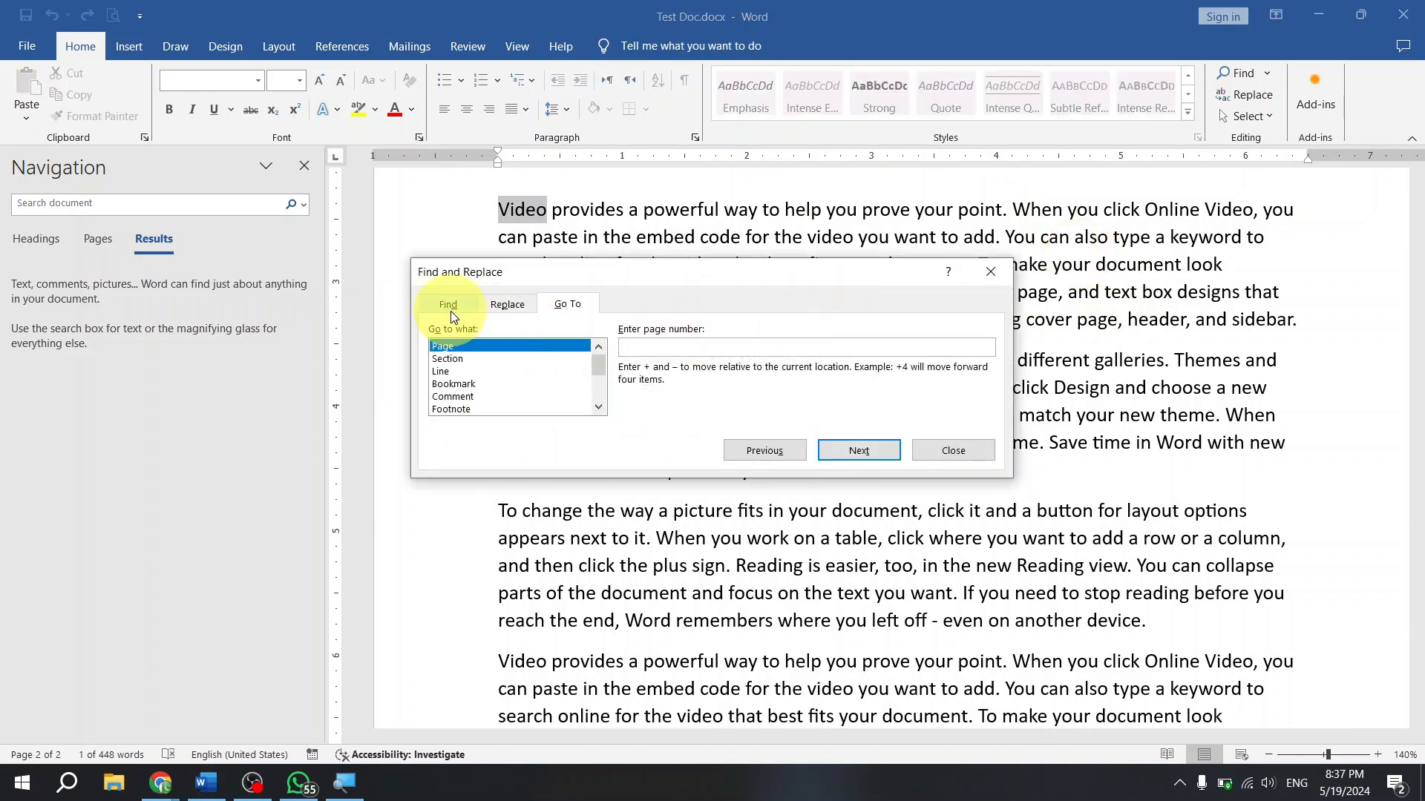
click(447, 304)
click(490, 303)
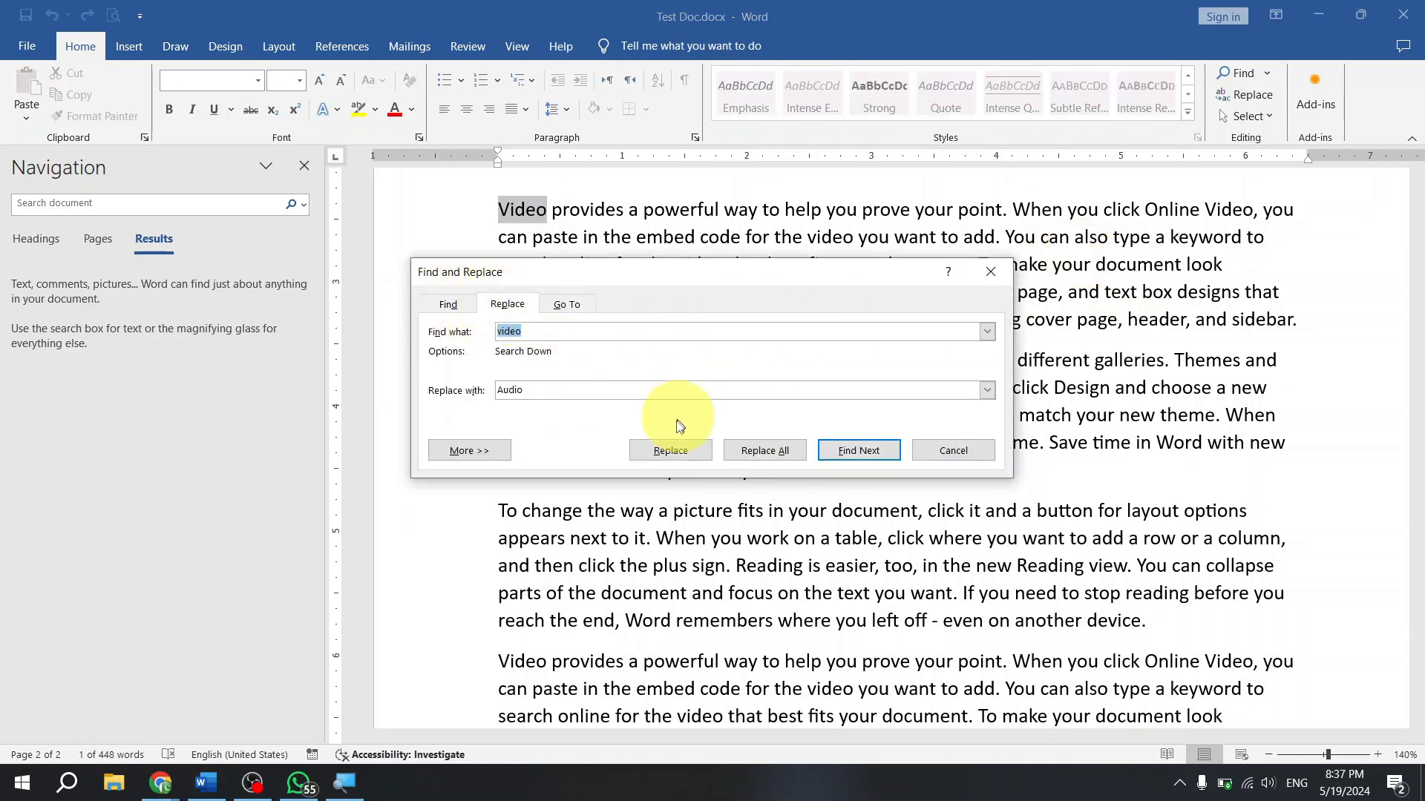
click(679, 451)
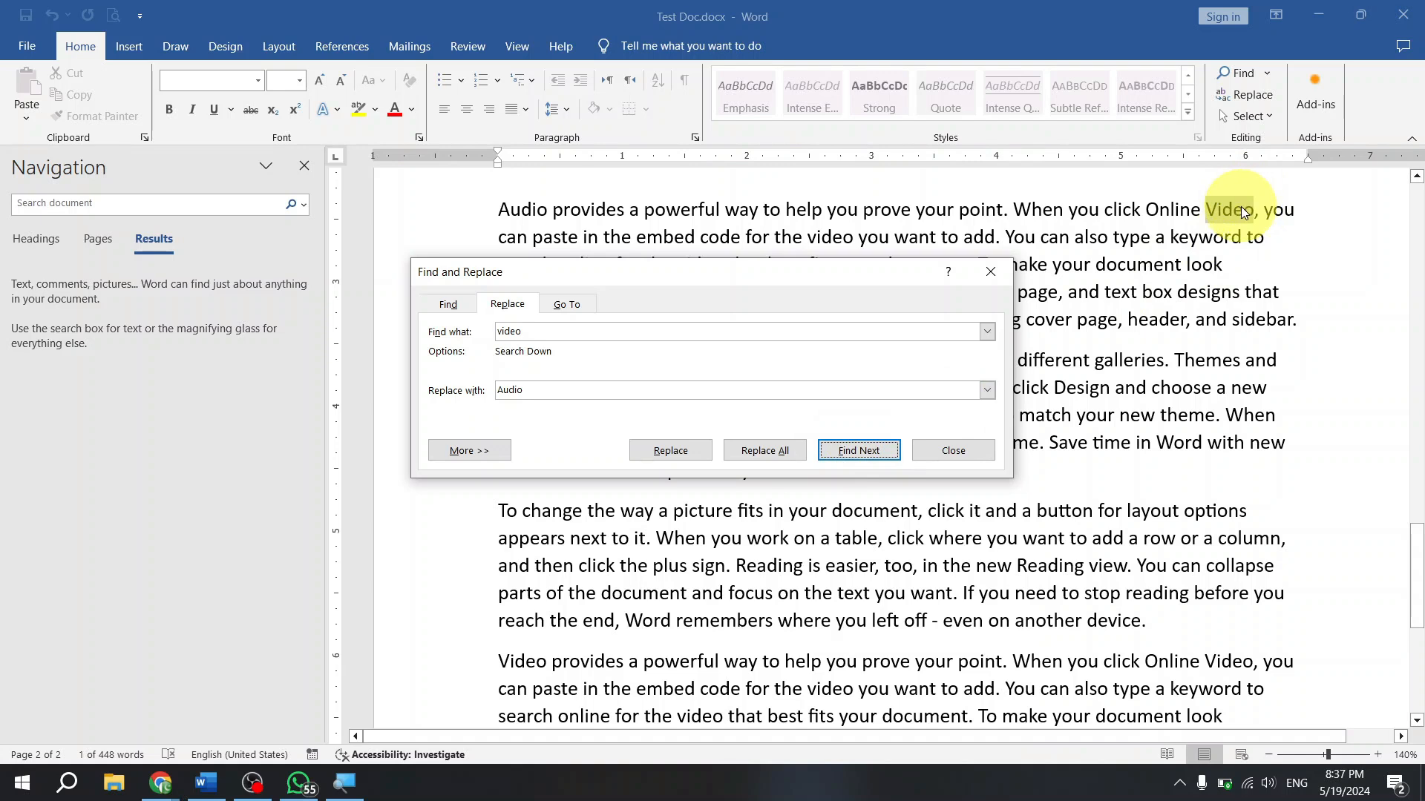
click(864, 450)
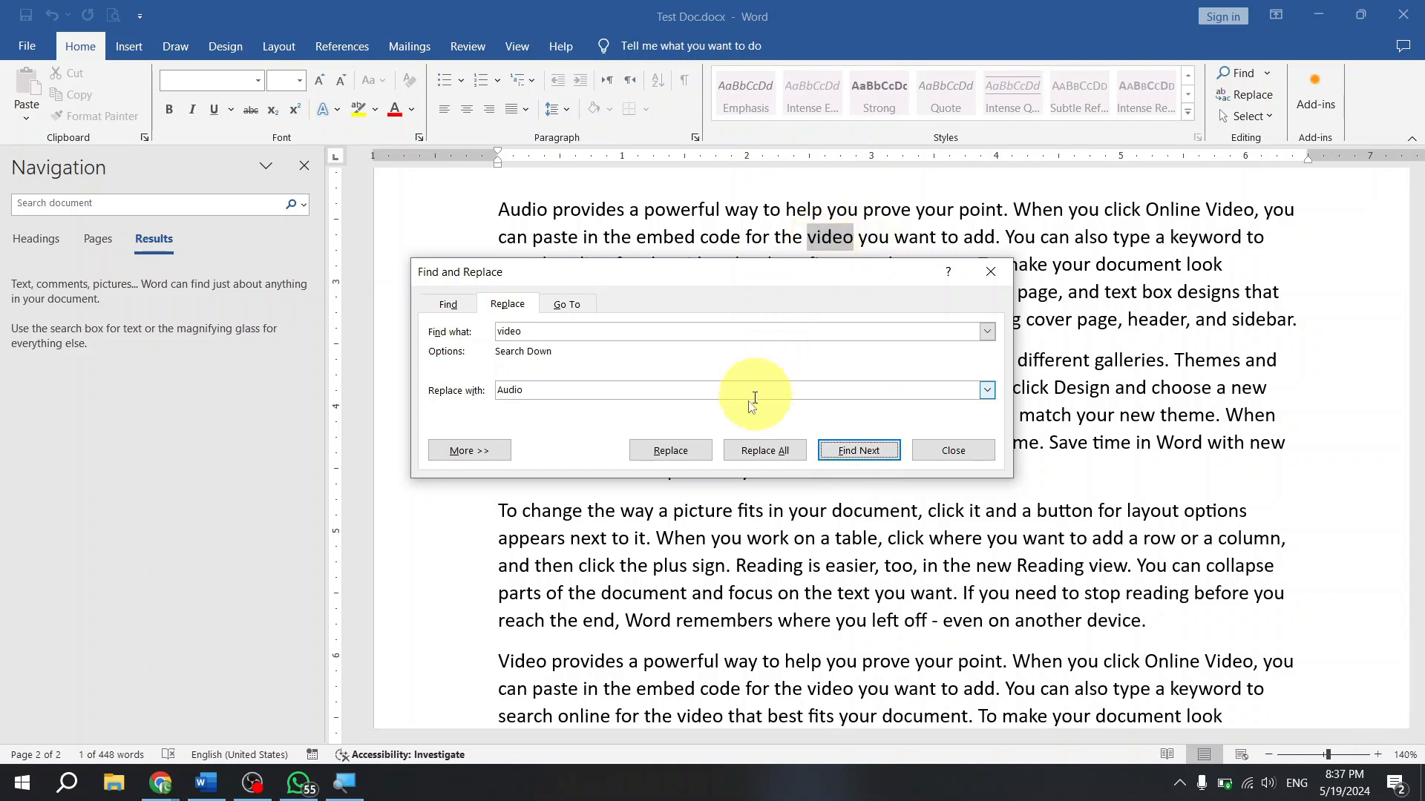
click(667, 451)
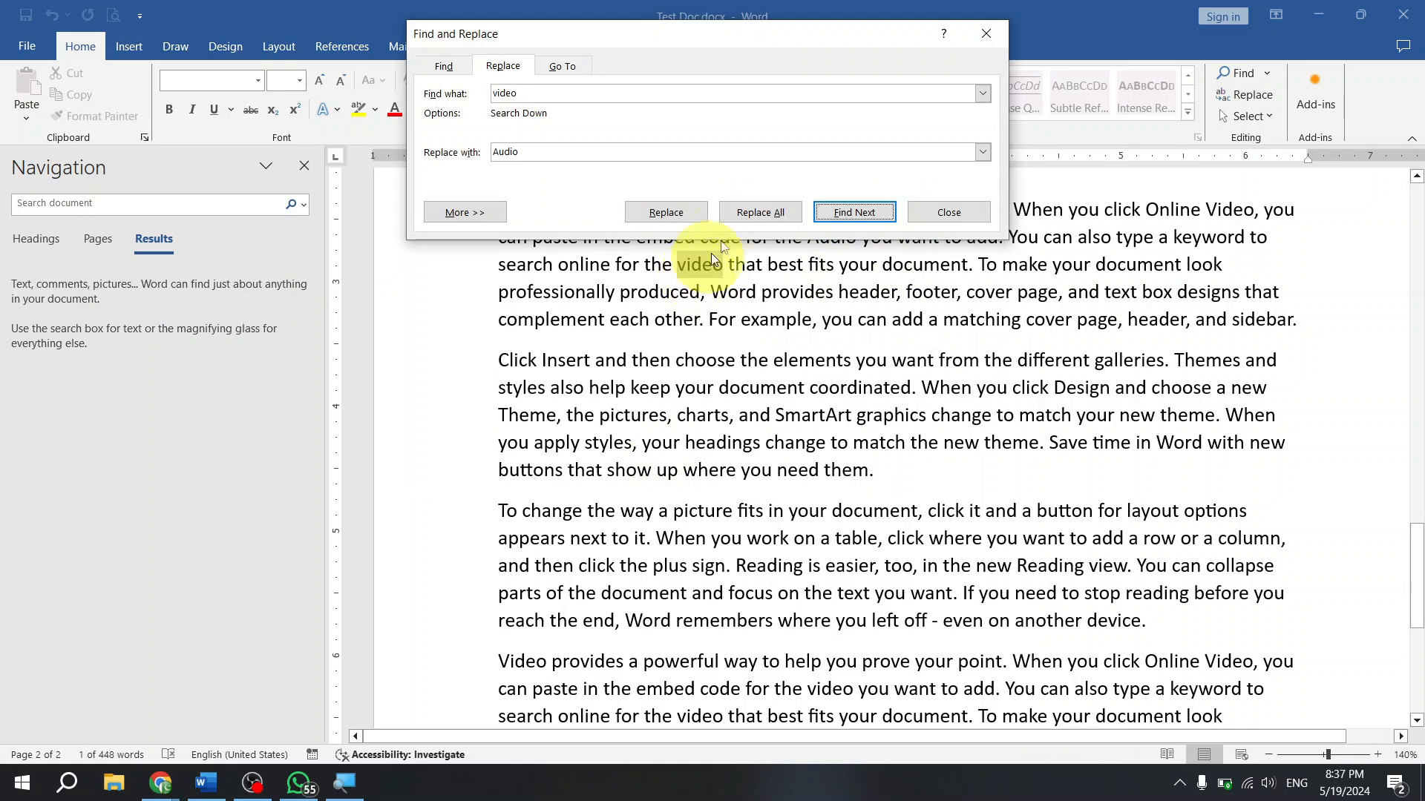
- Replace "video" in the first paragraph's search sentence and the last visible paragraph's embed code sentence with "Audio", skipping the two matches between, and close the dialog
drag(795, 32, 814, 320)
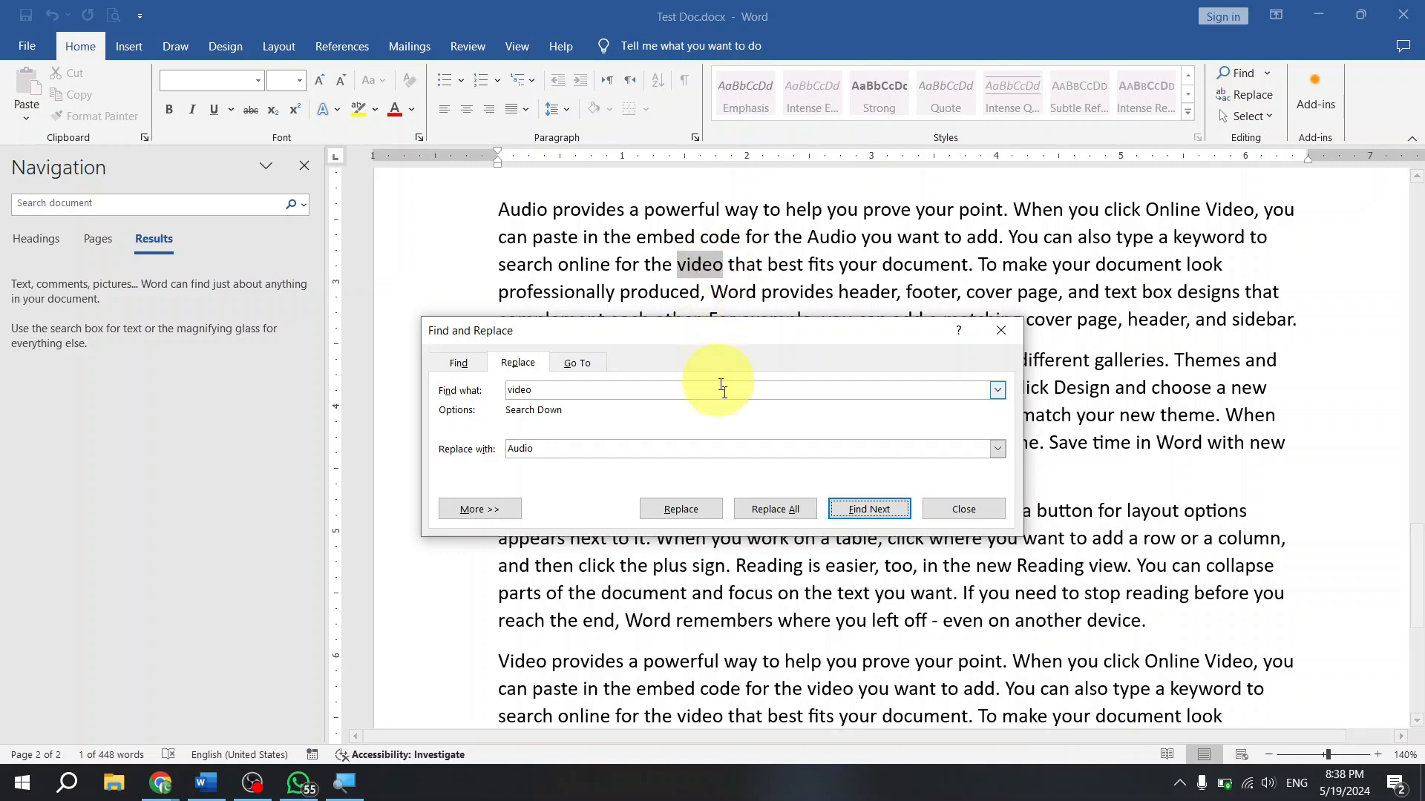
click(699, 506)
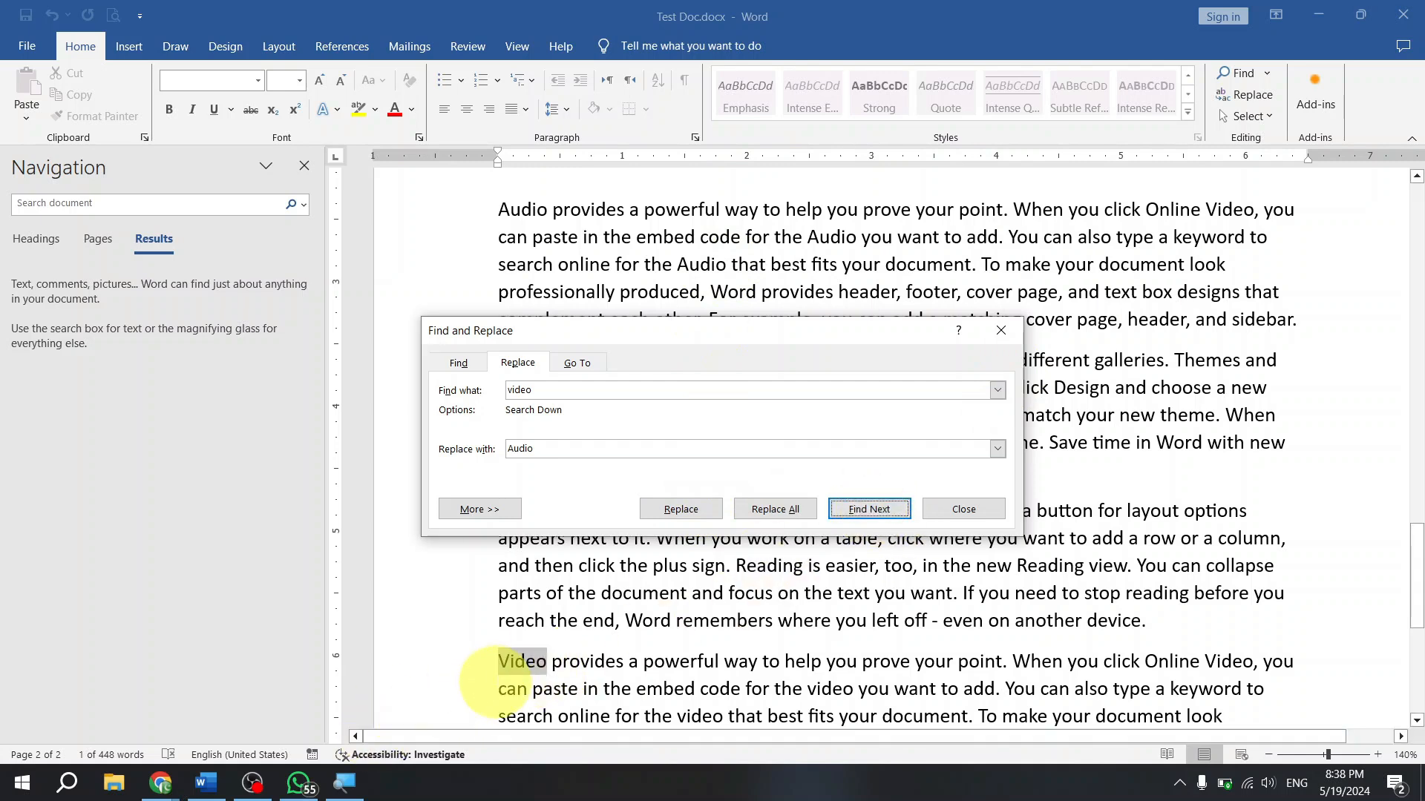
click(872, 509)
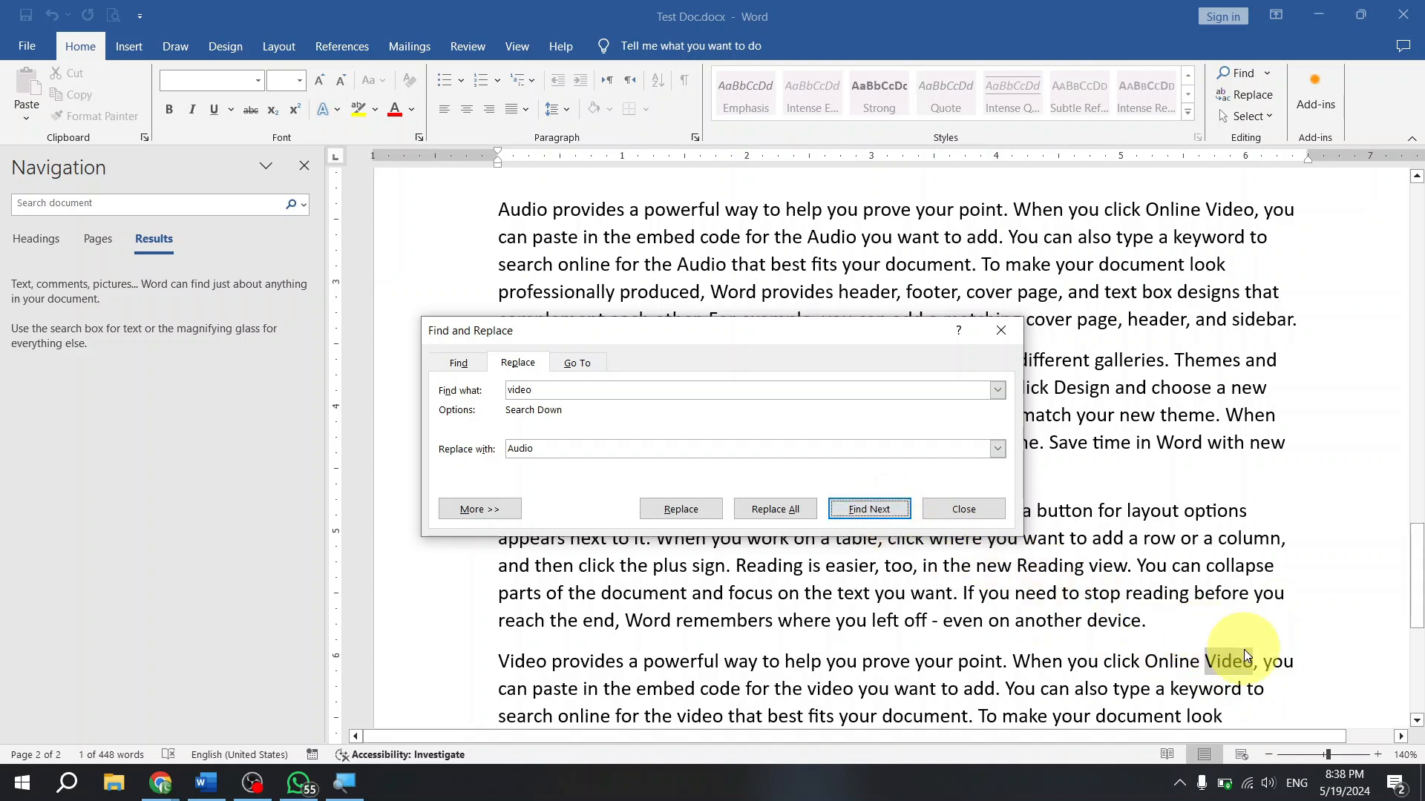
click(904, 510)
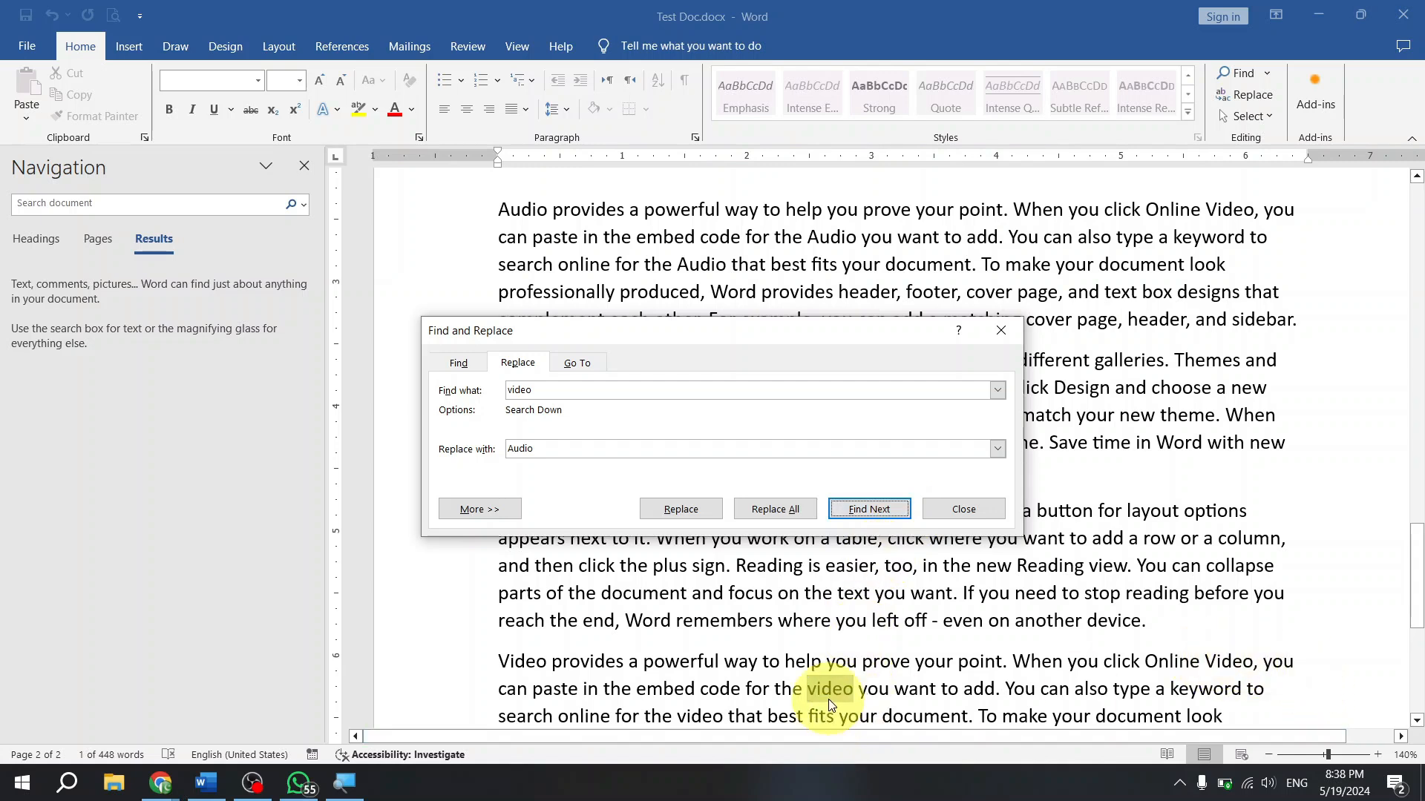
click(696, 518)
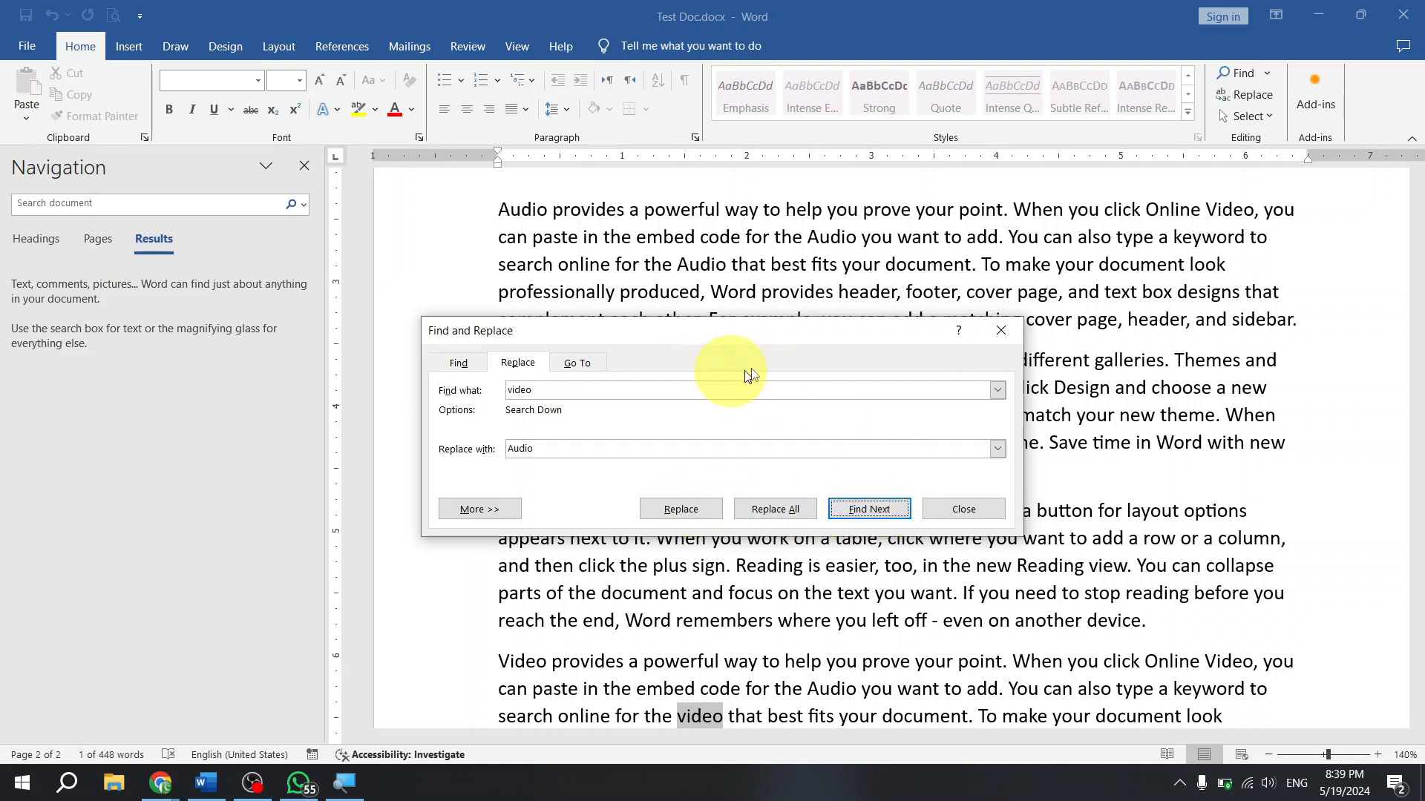
drag(651, 345, 788, 205)
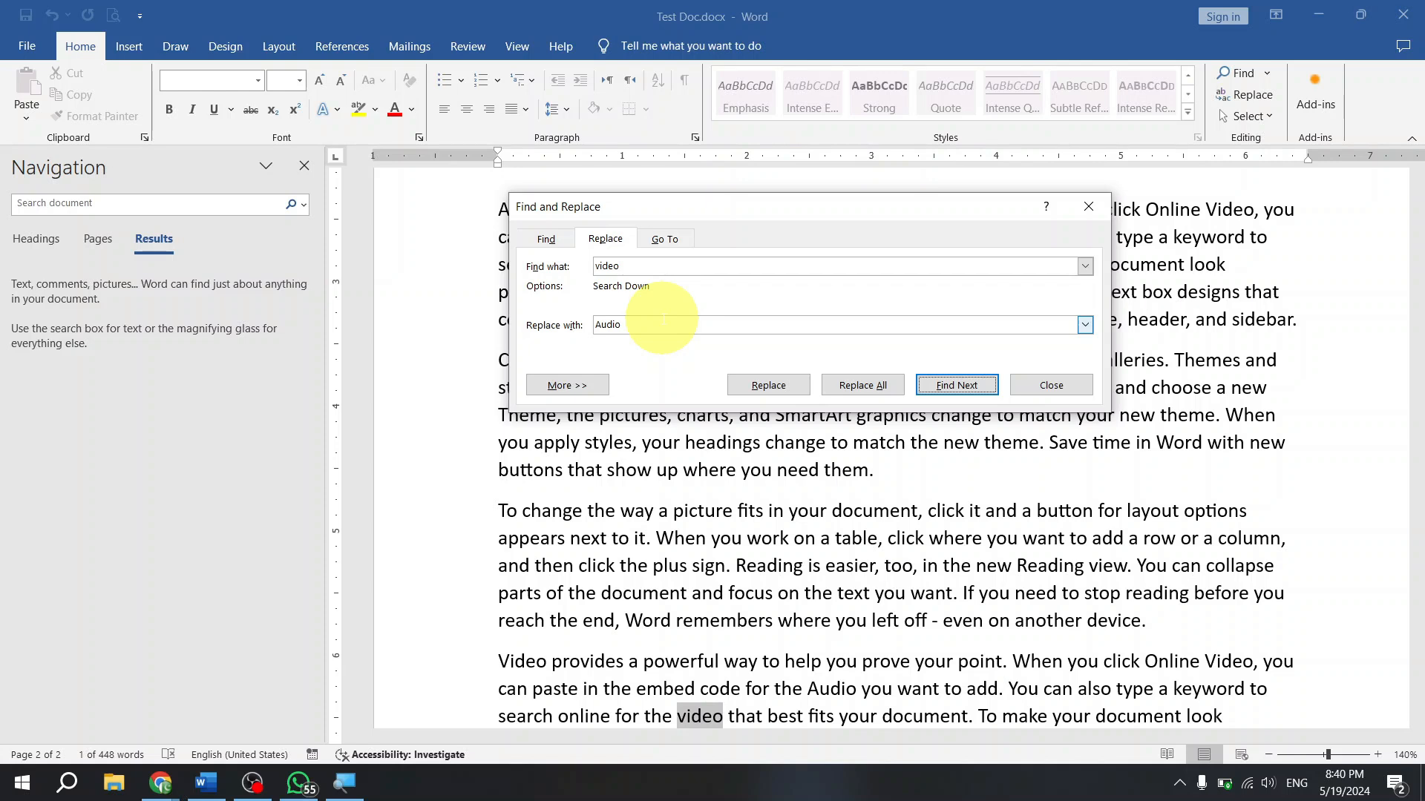
key(Escape)
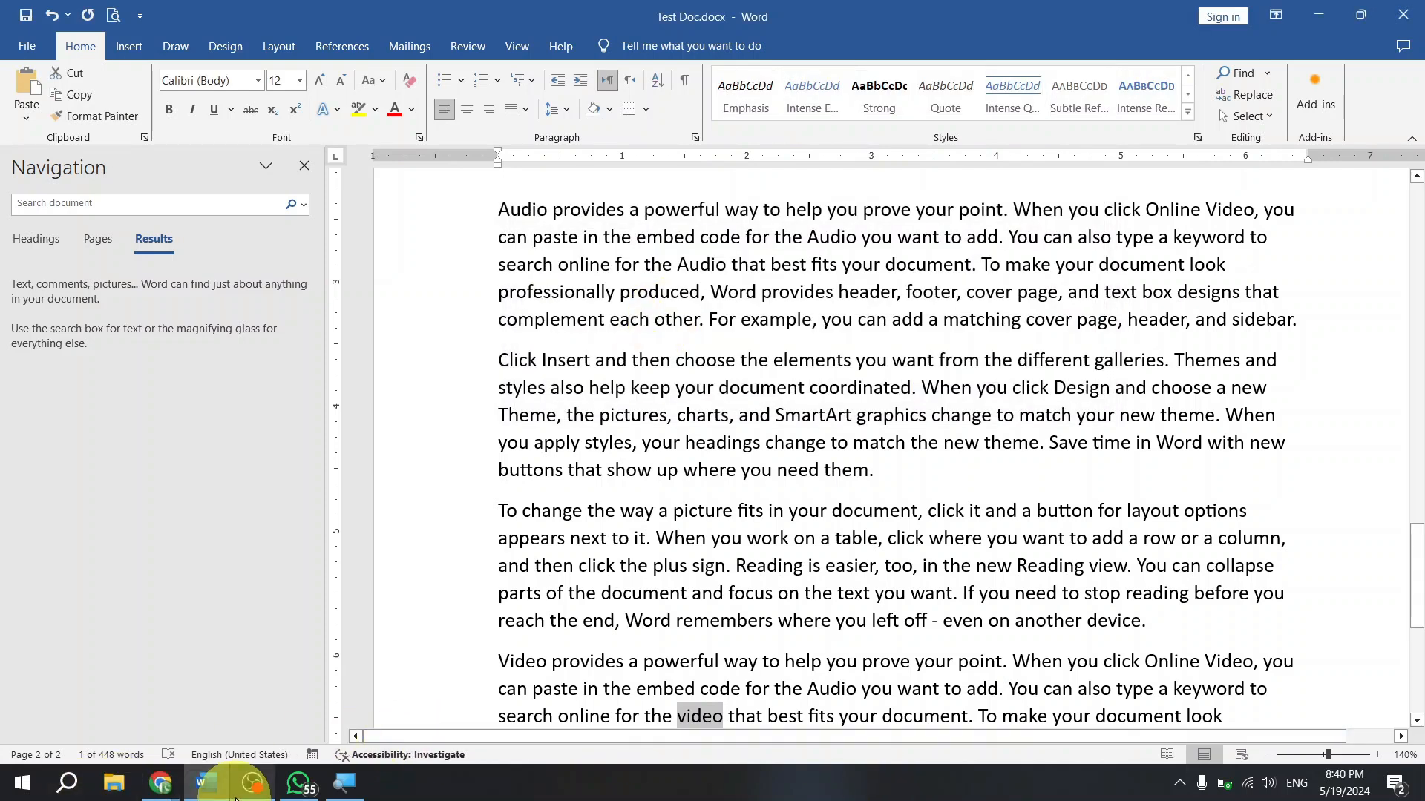
- Switch to the Google Meet call window in Chrome
click(158, 788)
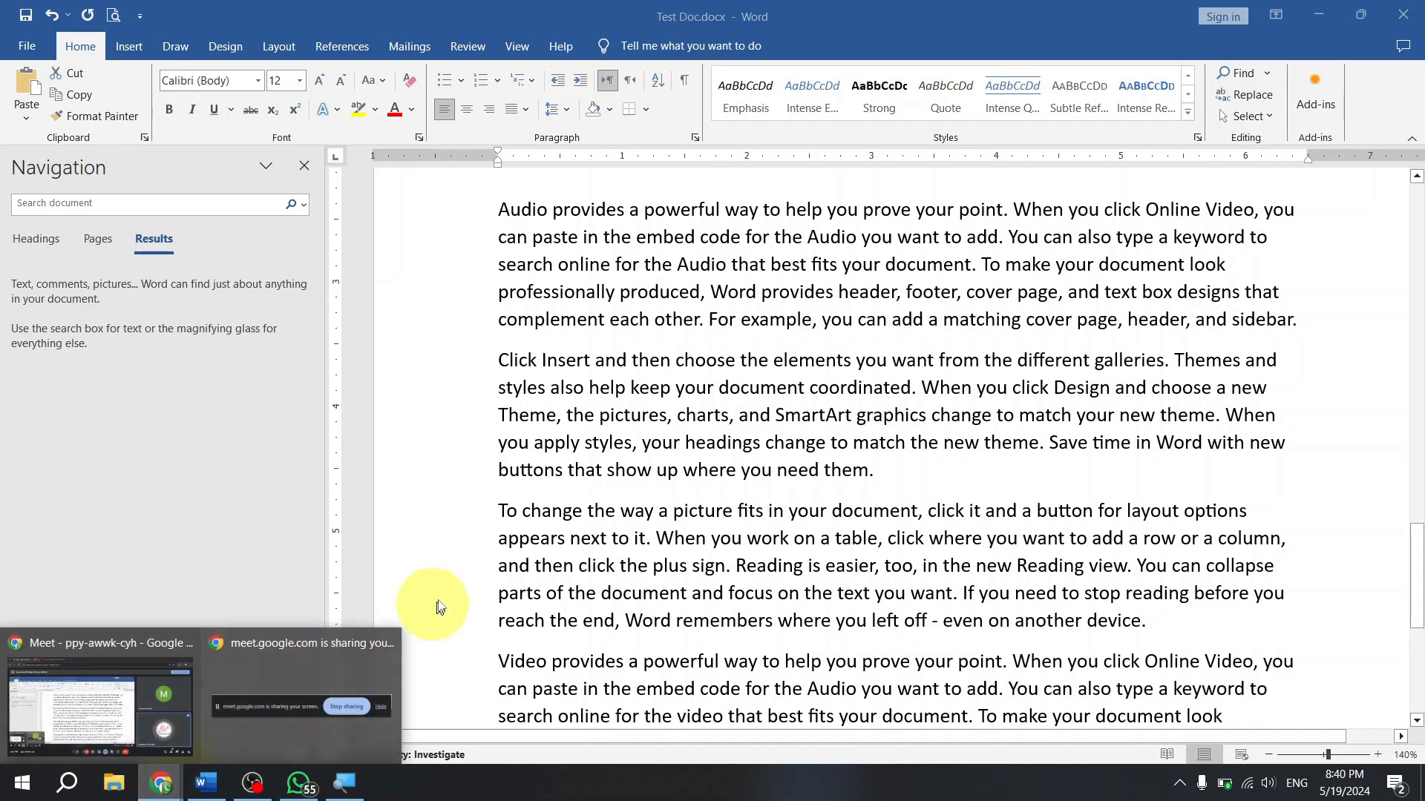
click(98, 687)
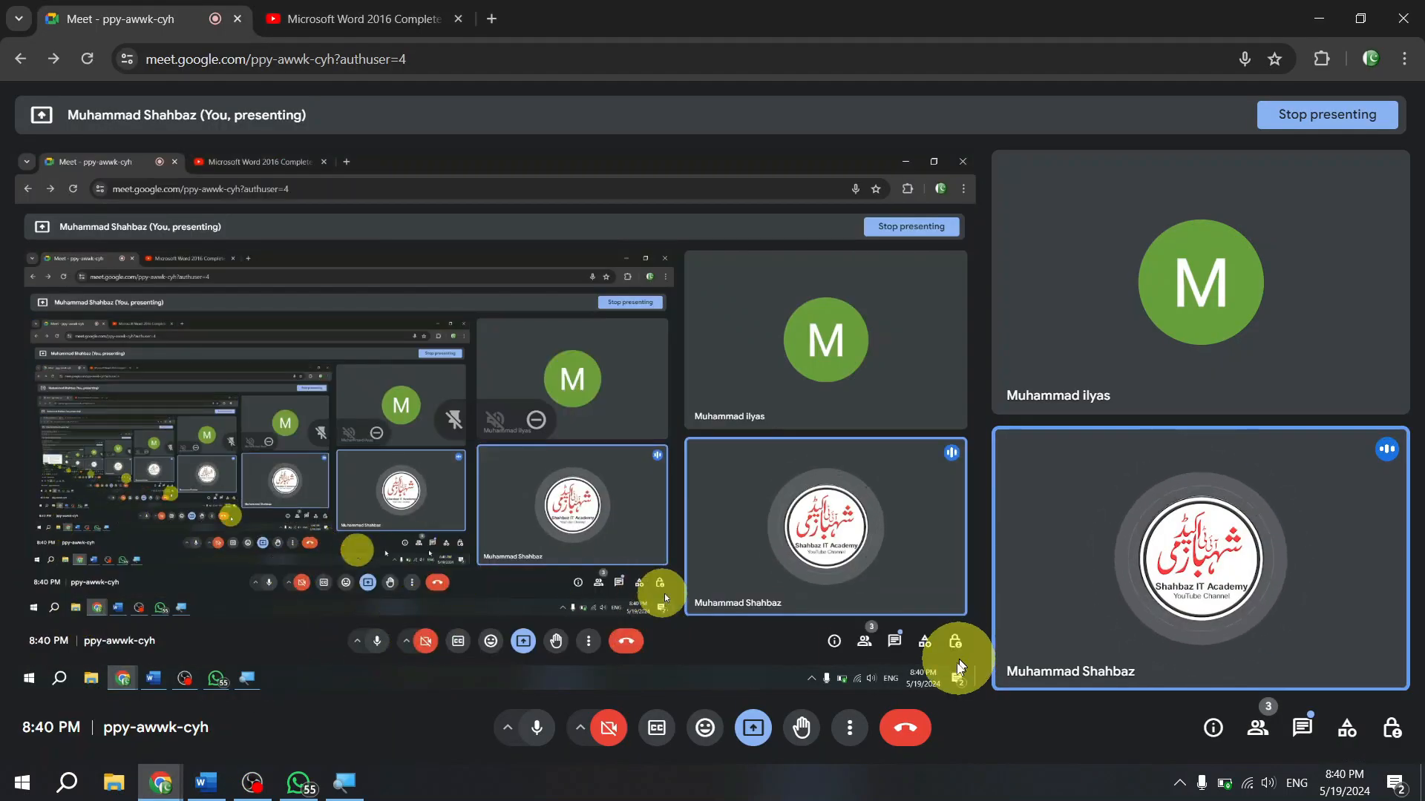